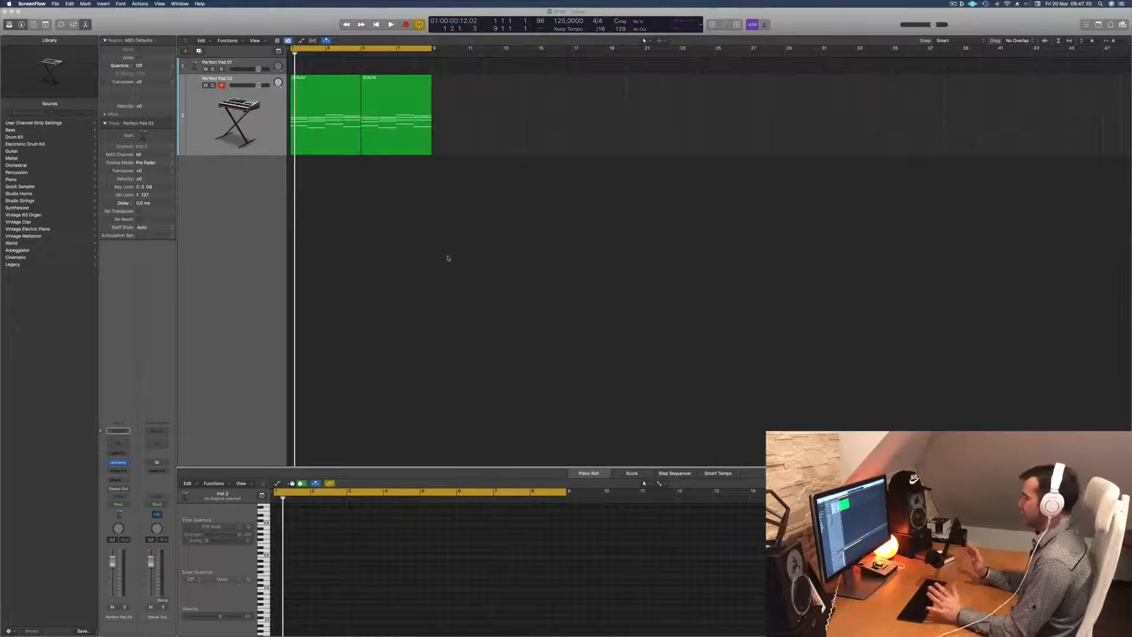
Play the two chord regions on the second pad track through to bar 8, then stop playback
click(262, 143)
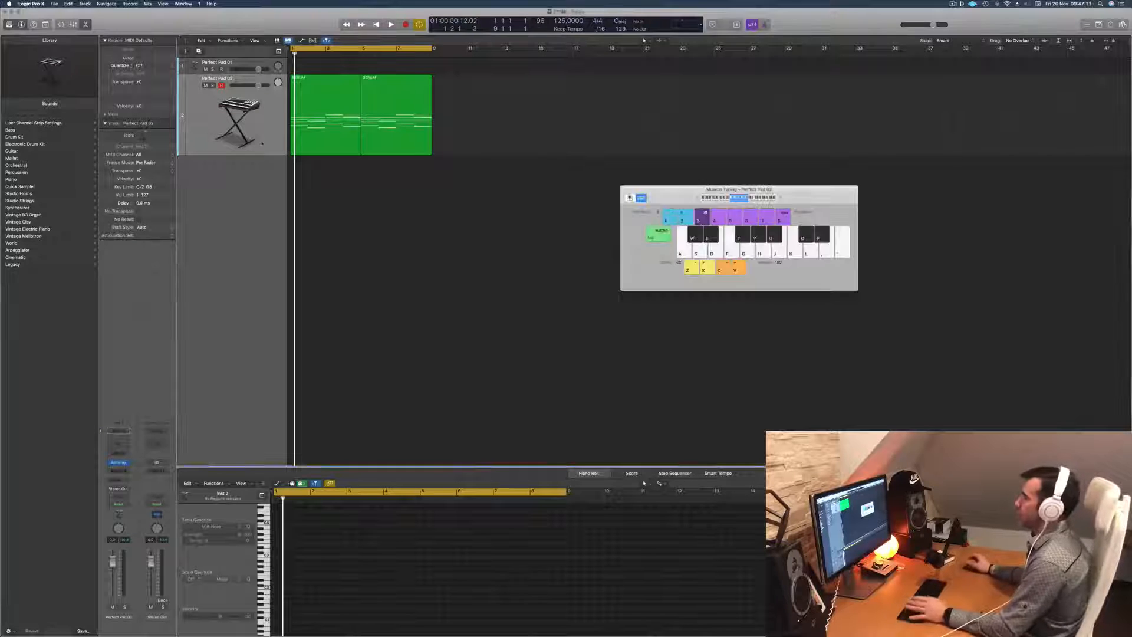
key(space)
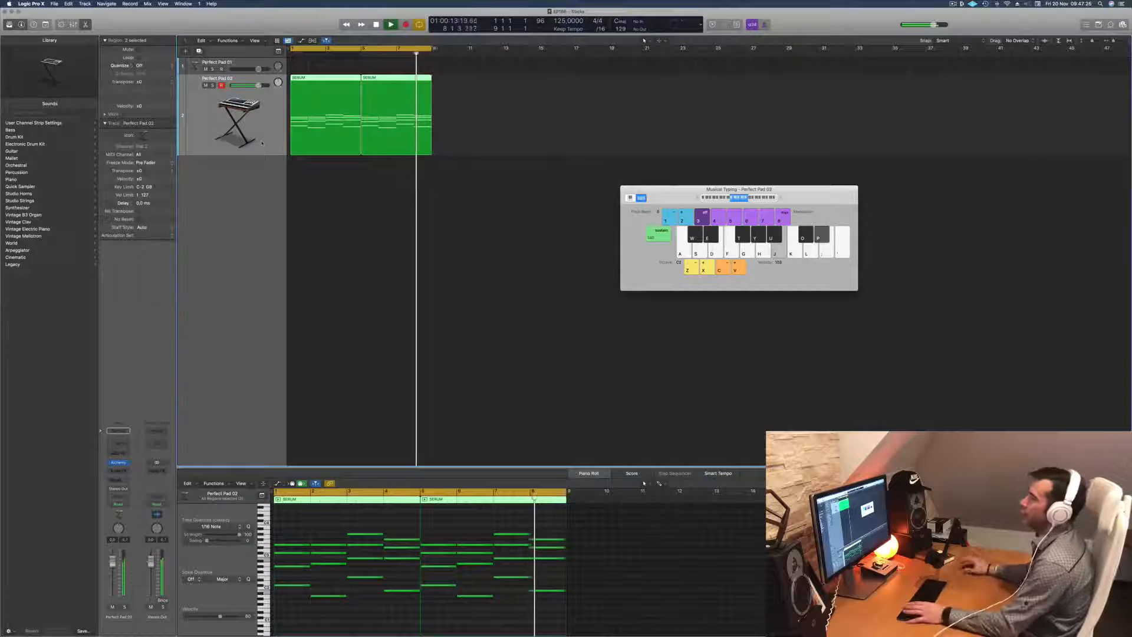
key(space)
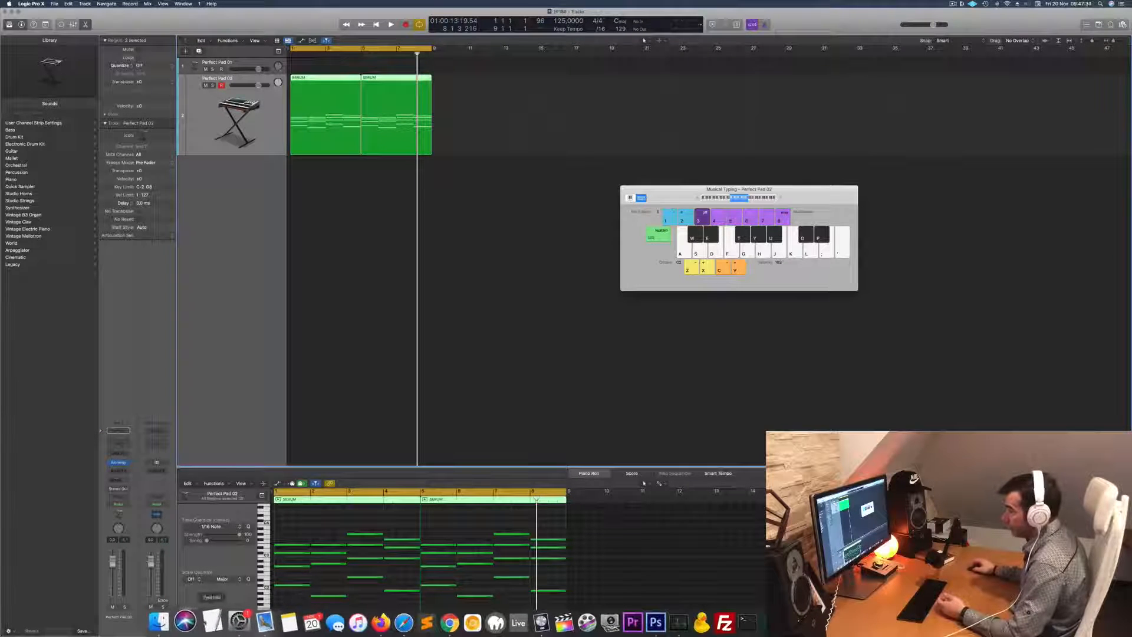
Switch to Finder to view the major and minor progression MIDI files, close the window and return to Logic Pro
click(165, 621)
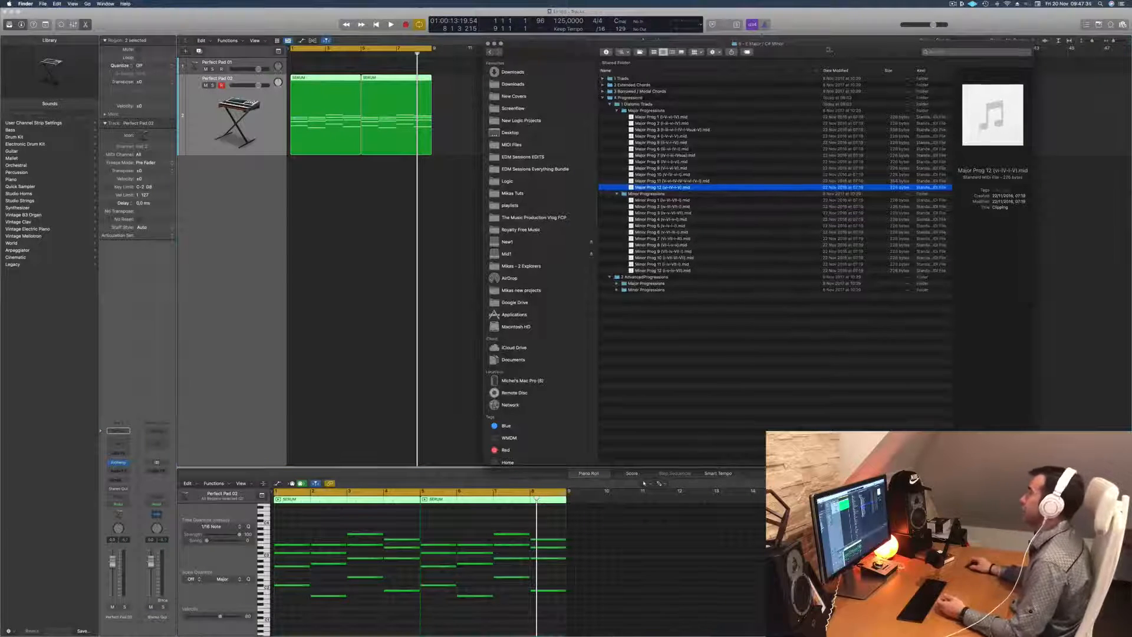
drag(832, 54, 819, 21)
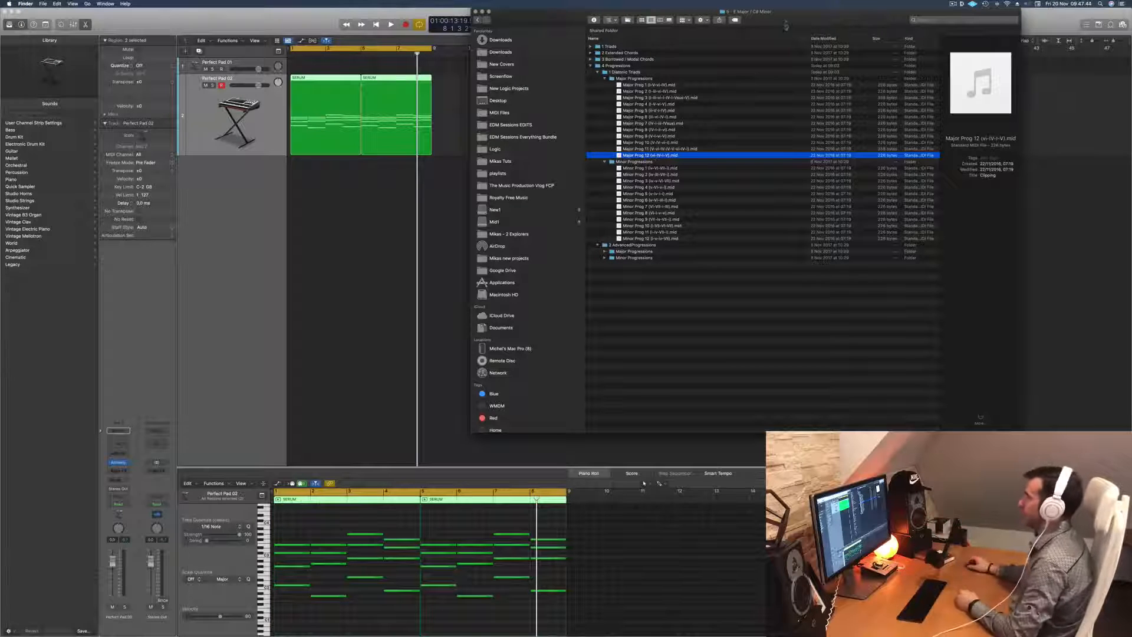
drag(786, 26, 862, 21)
key(super+w)
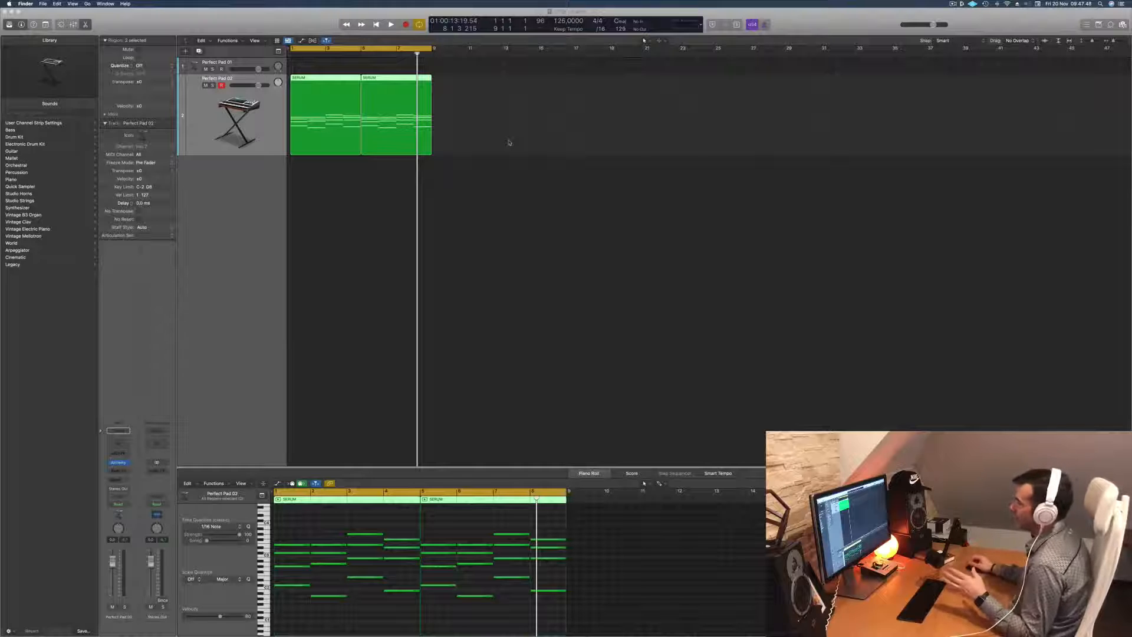
click(562, 116)
key(super+k)
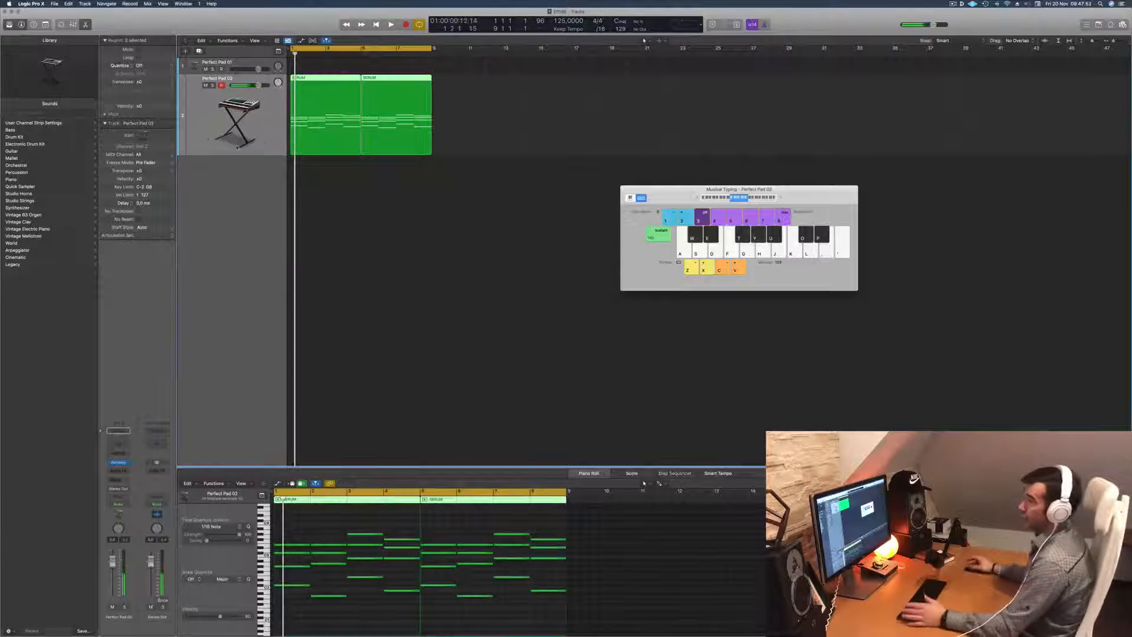
Duplicate the Perfect Pad 02 track five times to create additional instrument tracks below it
click(199, 51)
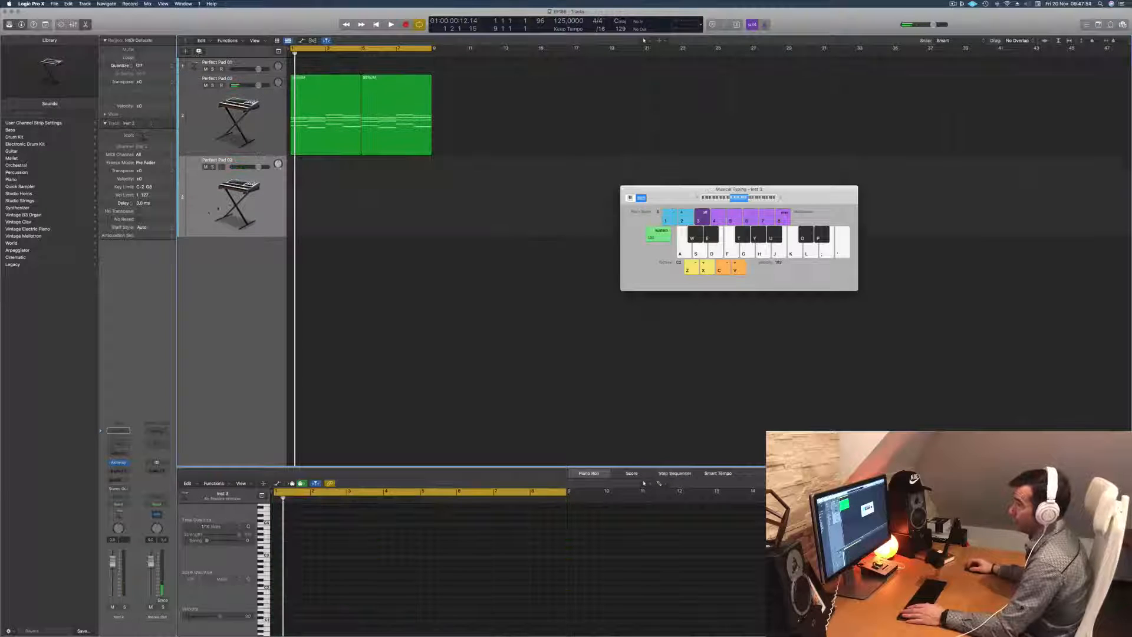
click(199, 52)
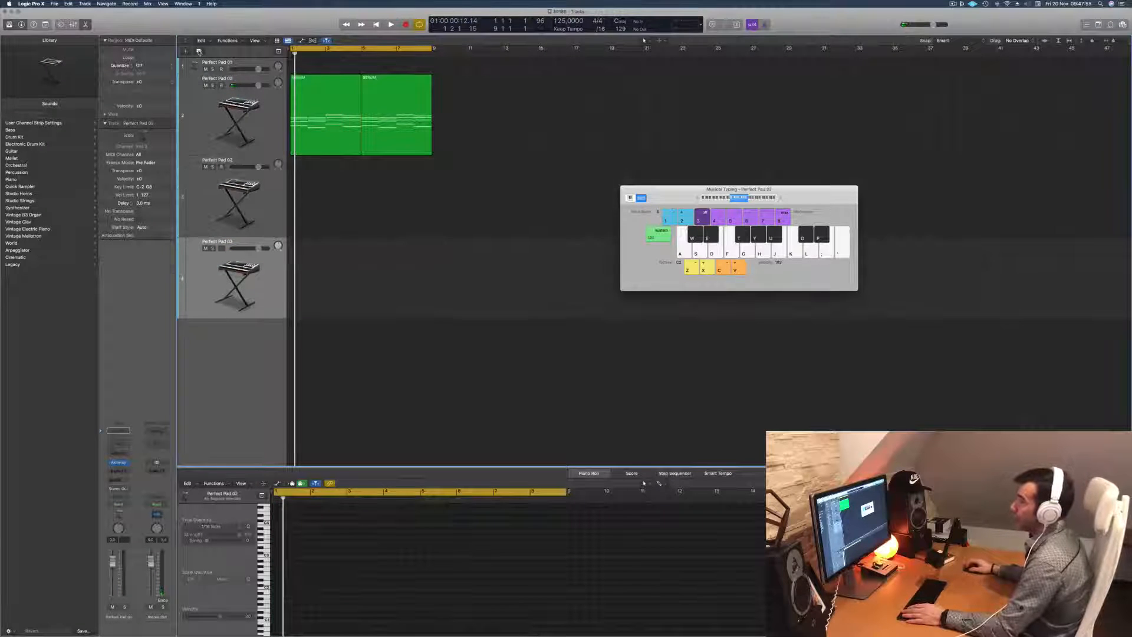
click(200, 51)
click(199, 51)
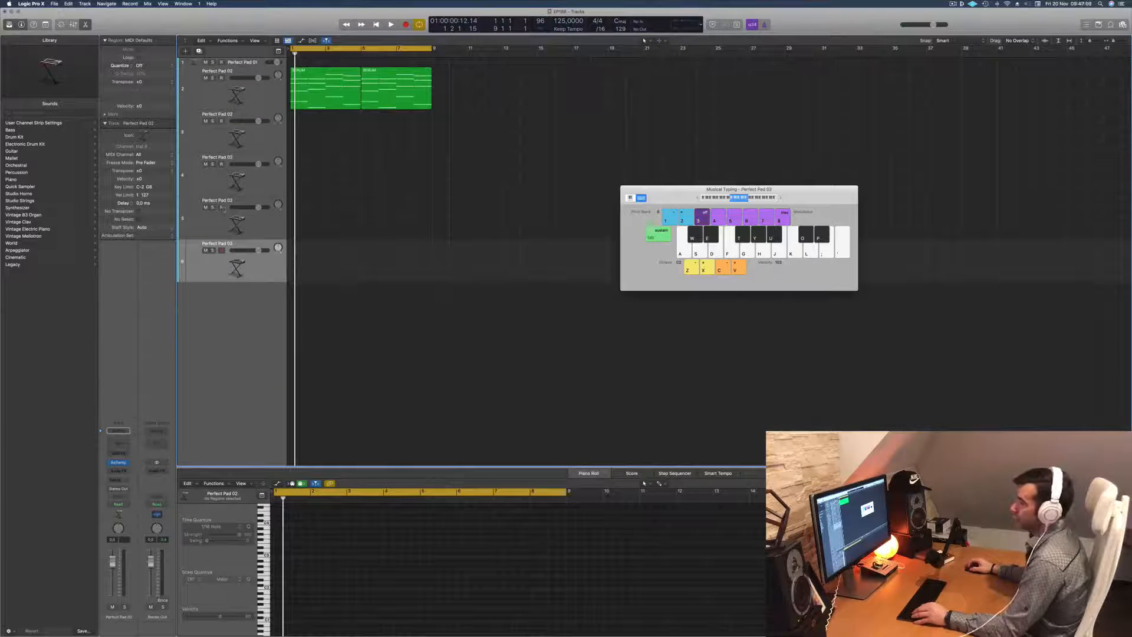
click(200, 51)
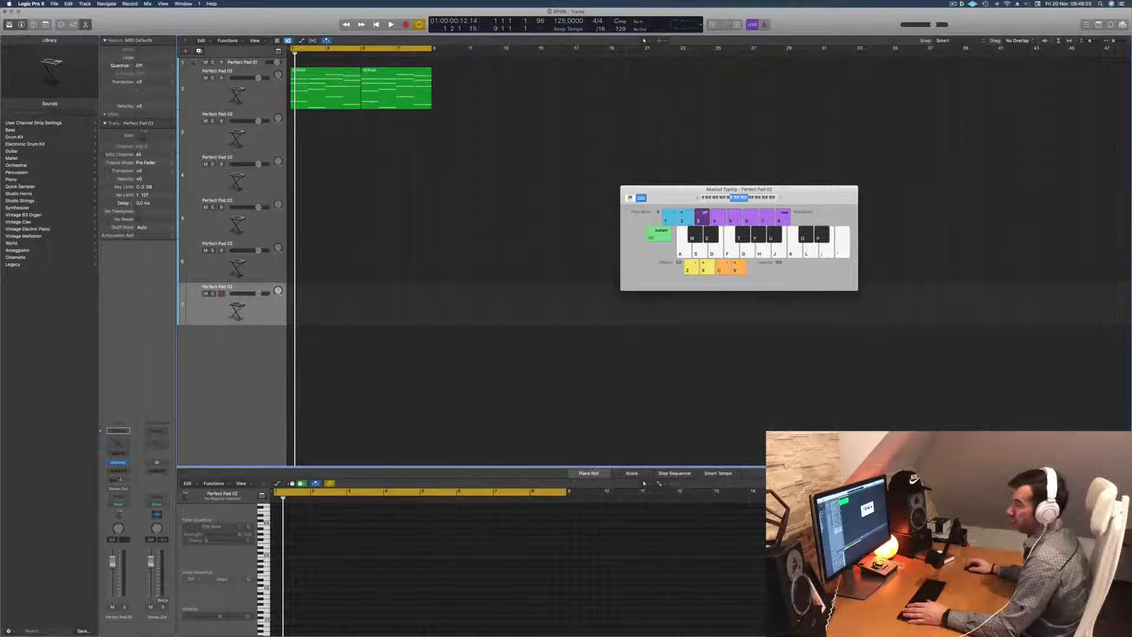
Replace the instrument on the lowest duplicated track with Drum Machine Designer and select that track
click(124, 462)
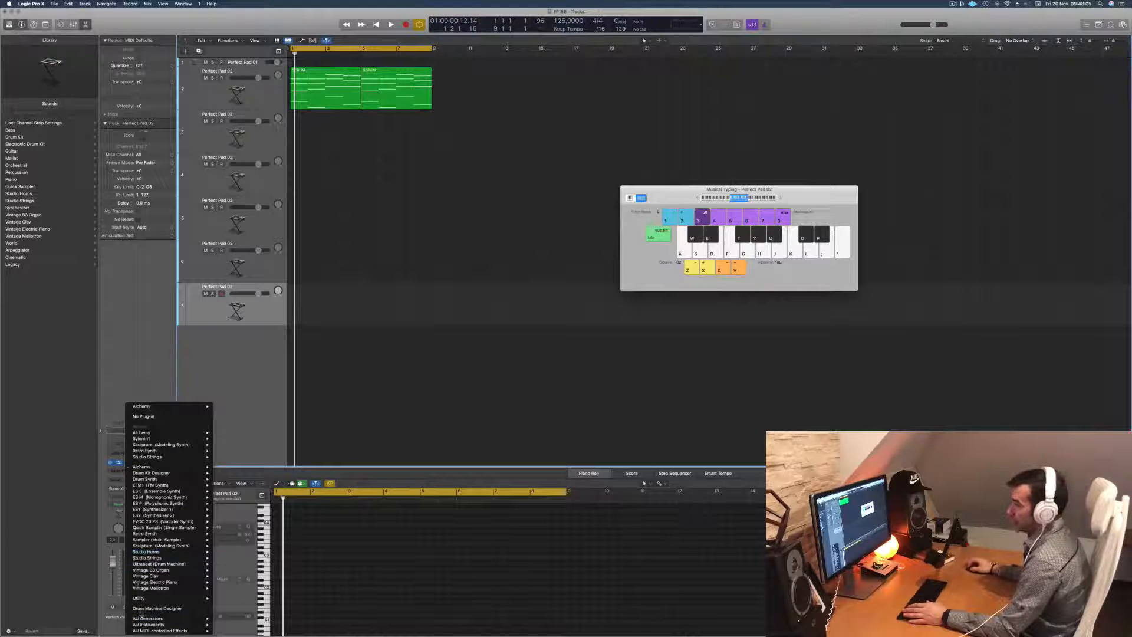
click(144, 610)
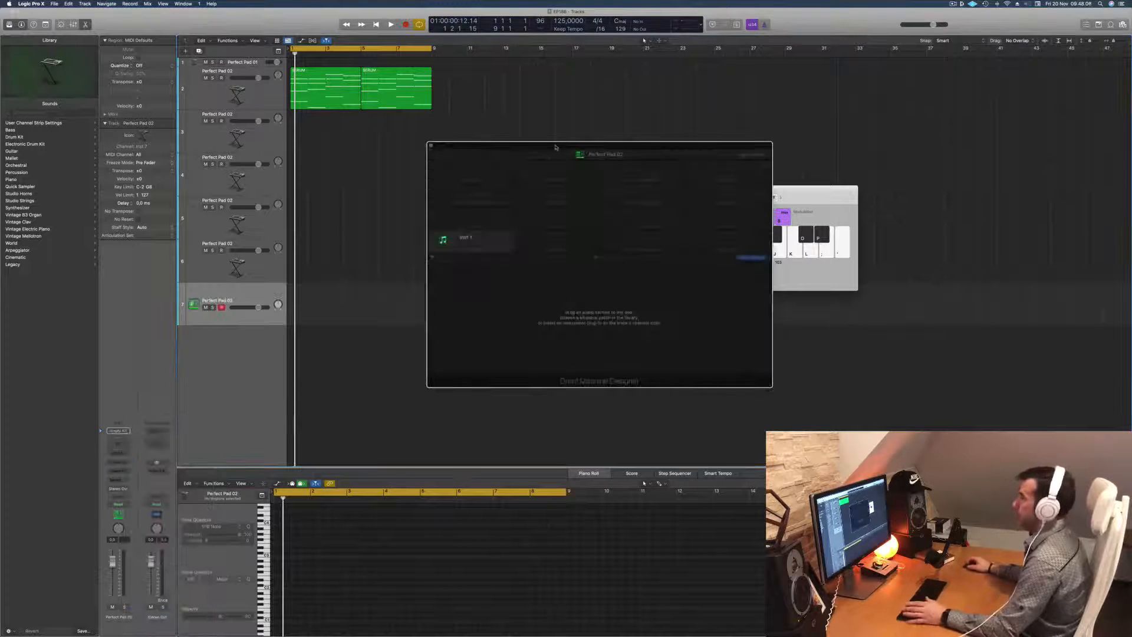
drag(646, 148, 587, 133)
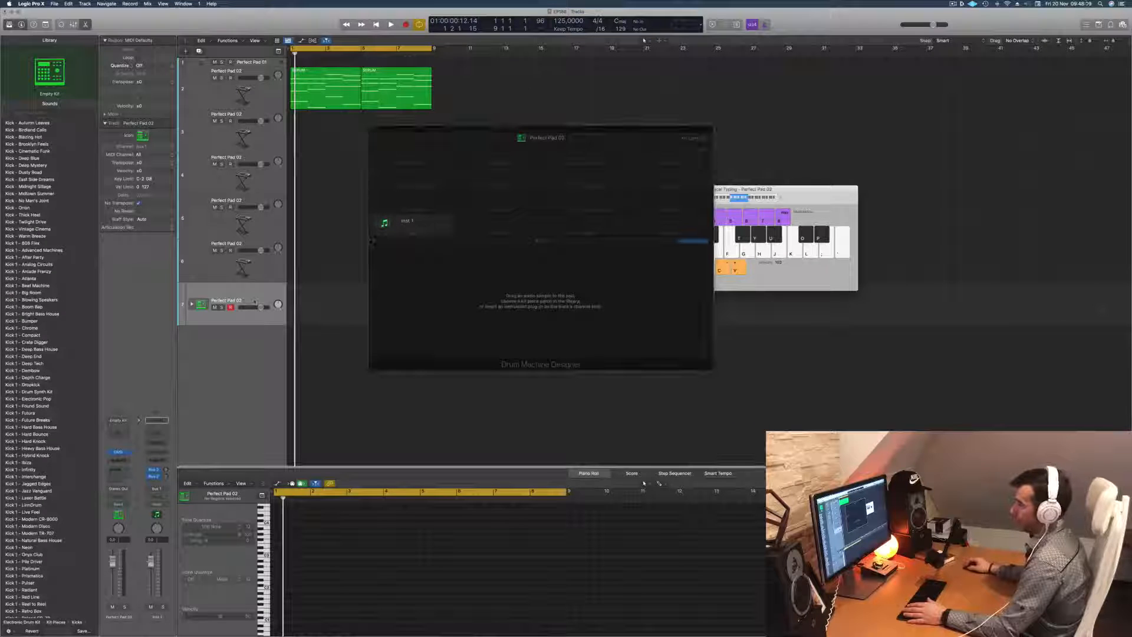
click(254, 267)
click(254, 300)
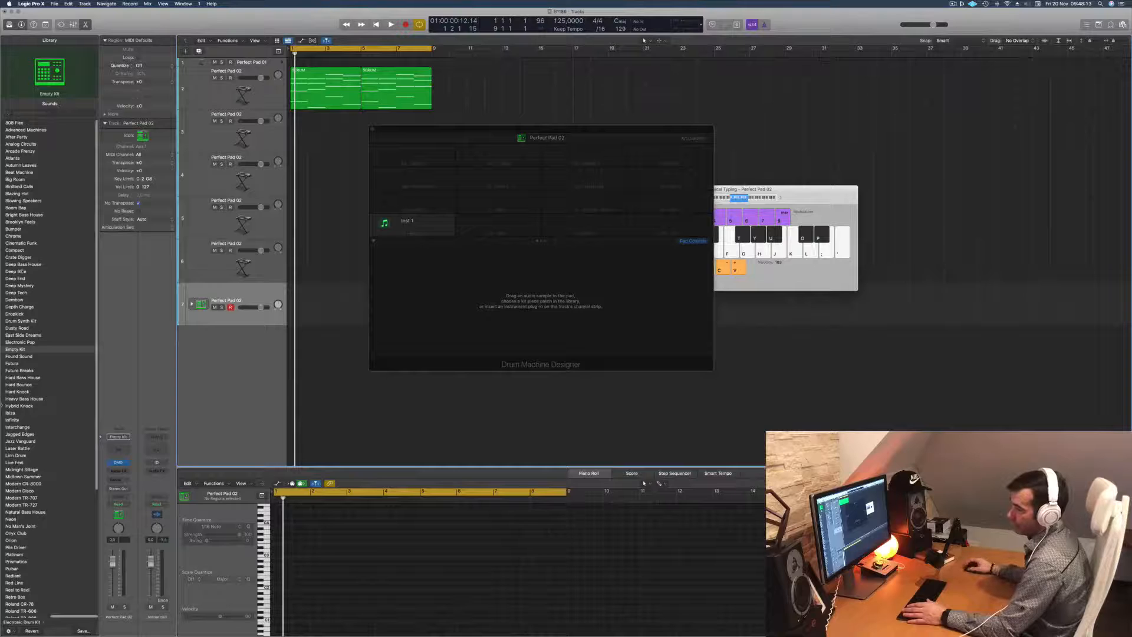
Load the Roland TR-909 kit on the drum track and close the Drum Machine Designer window
scroll(56, 283, down, 5)
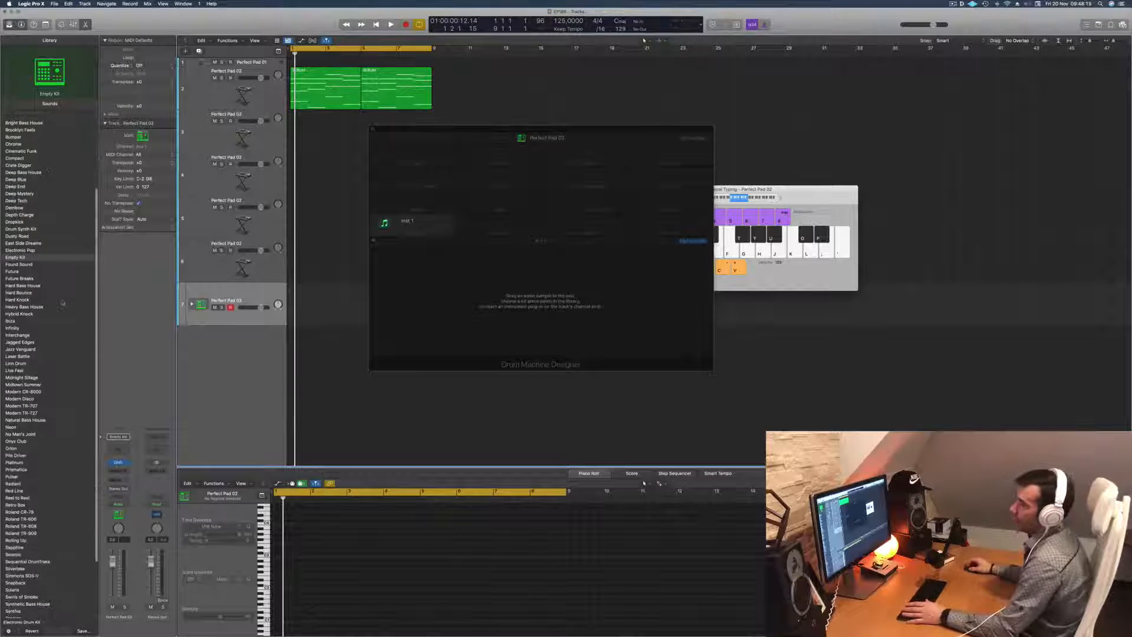
click(30, 534)
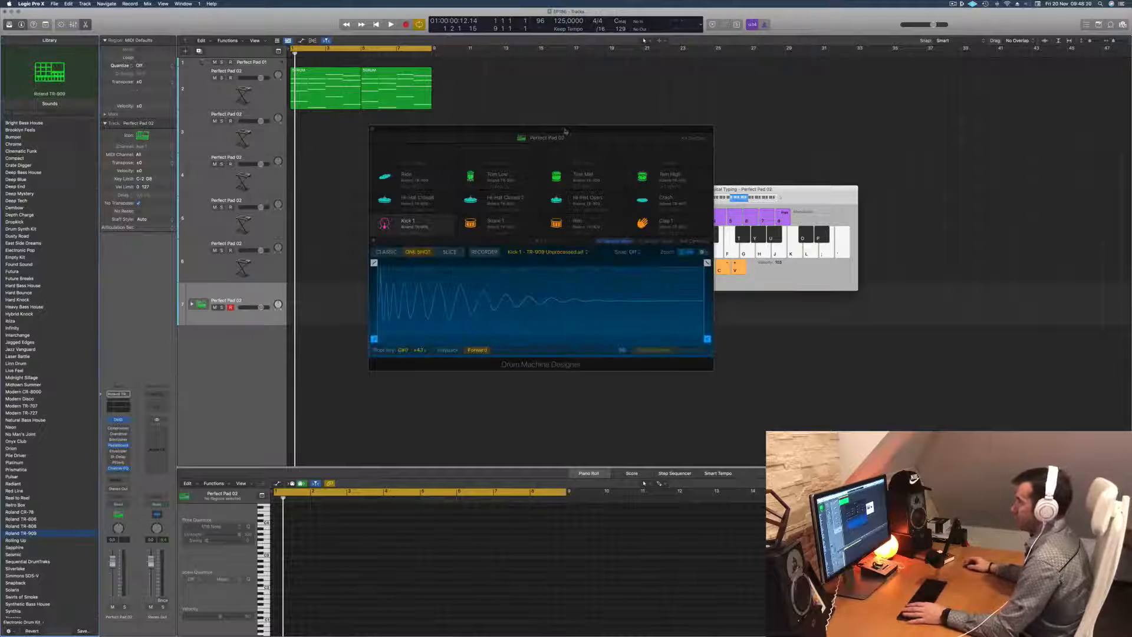
drag(565, 130, 732, 157)
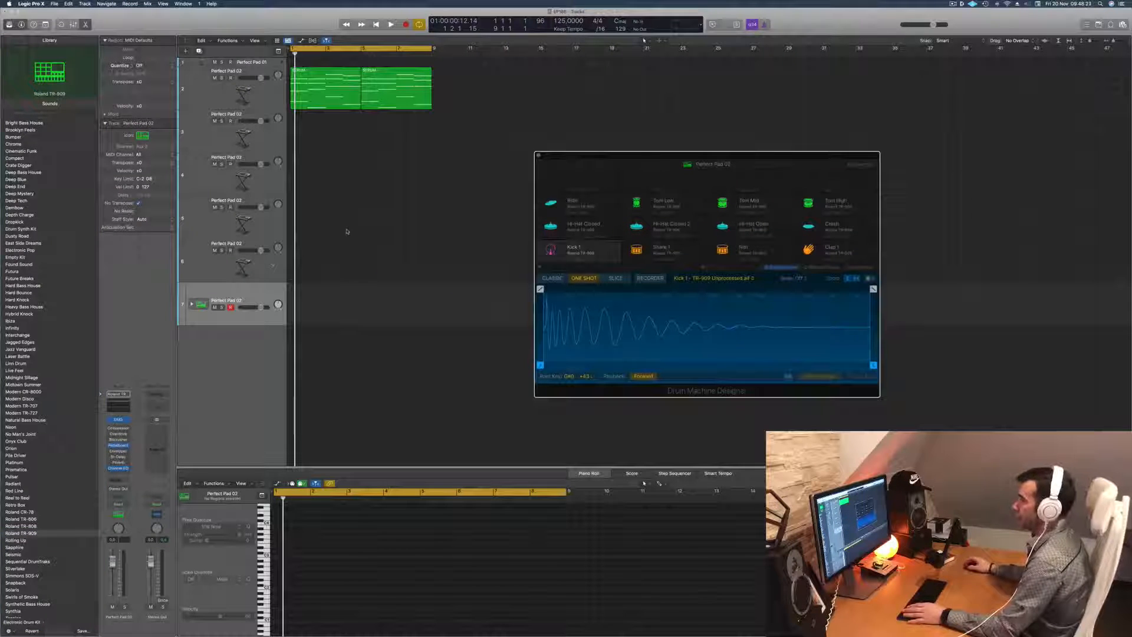
click(538, 157)
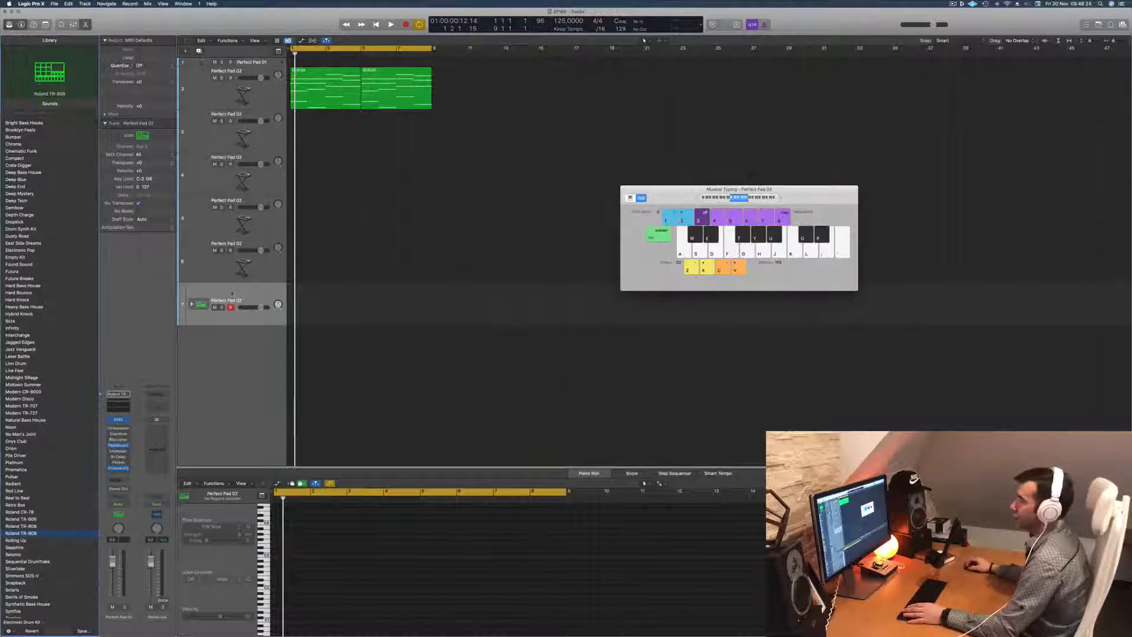
Expand the drum kit's track stack, select the Kick 1 subtrack and enlarge its track height
click(192, 304)
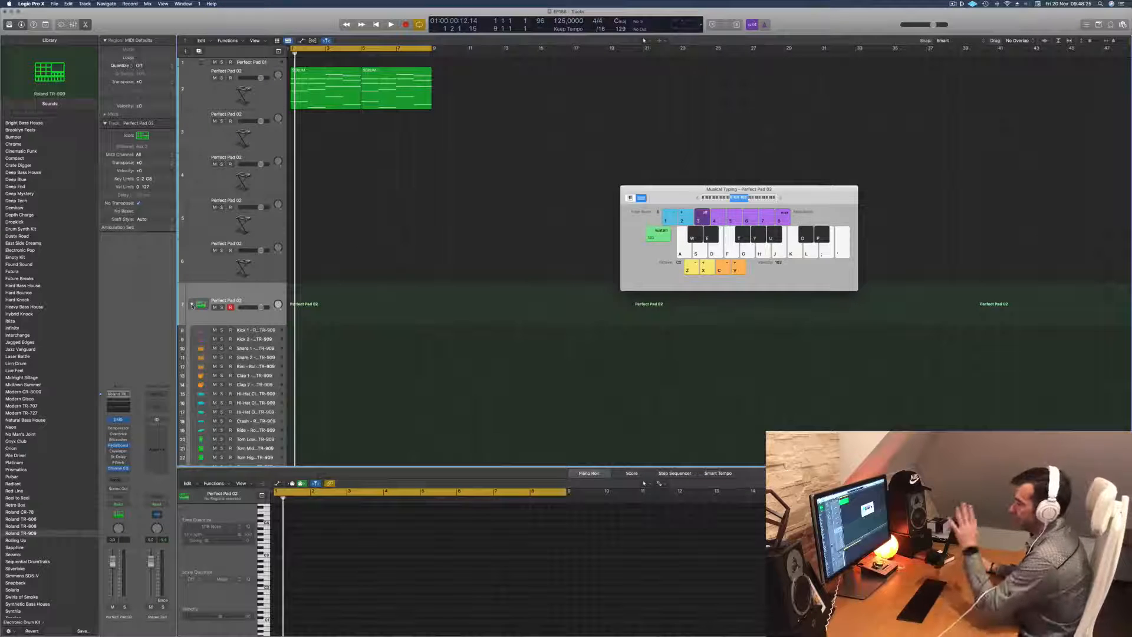
click(246, 328)
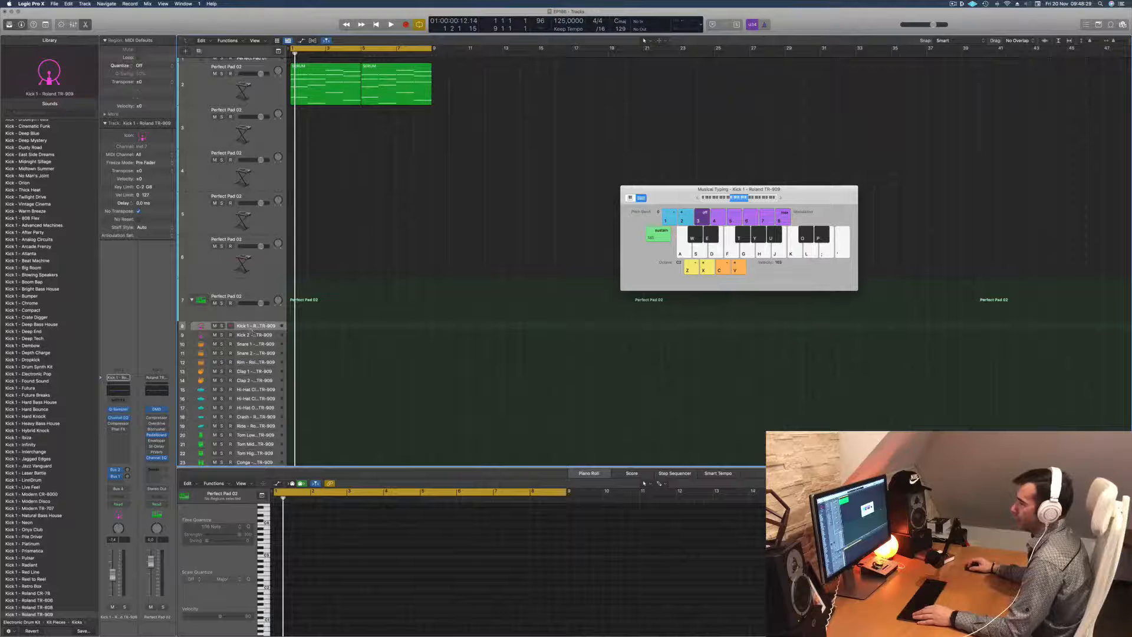
drag(252, 331, 253, 374)
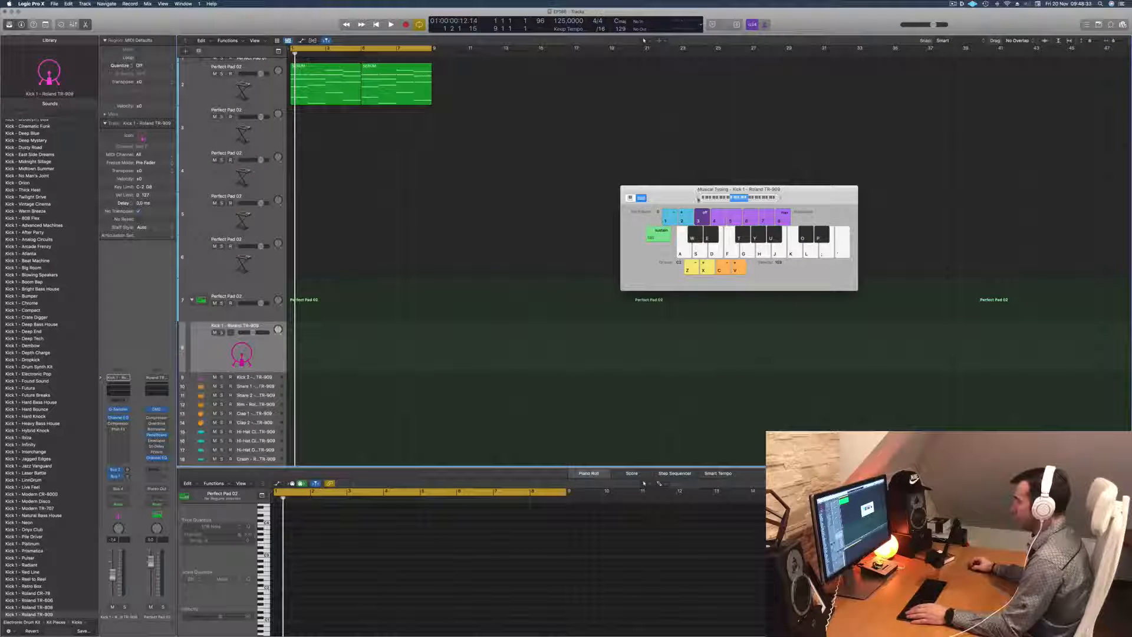
Audition the kick with Musical Typing and record a one-bar pattern of four kick hits on the Kick 1 track
key(a)
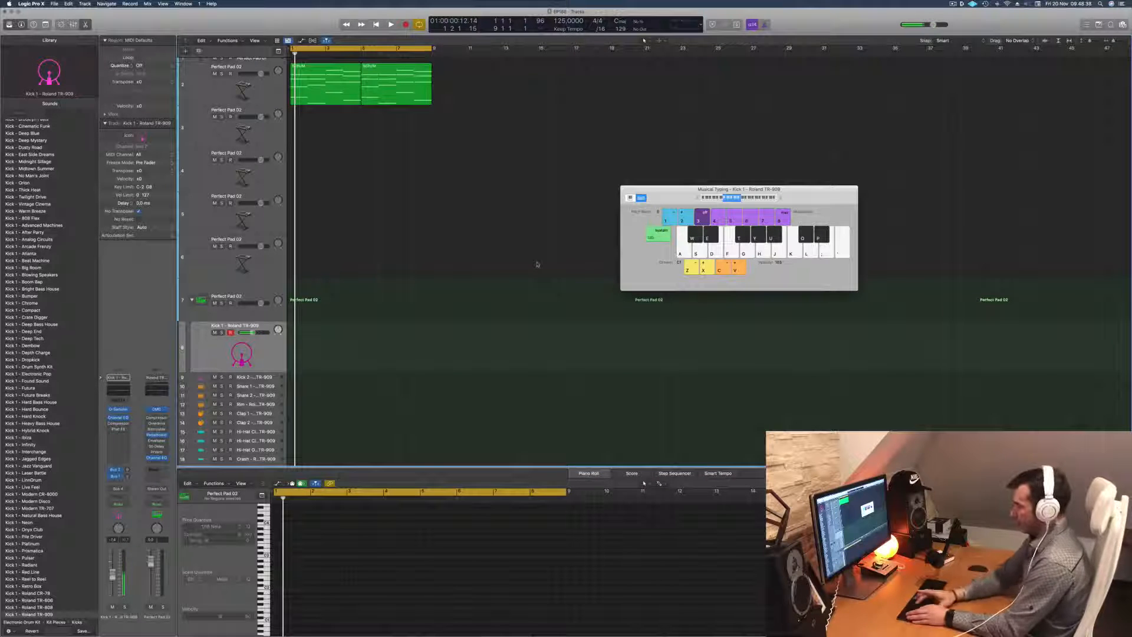
key(space)
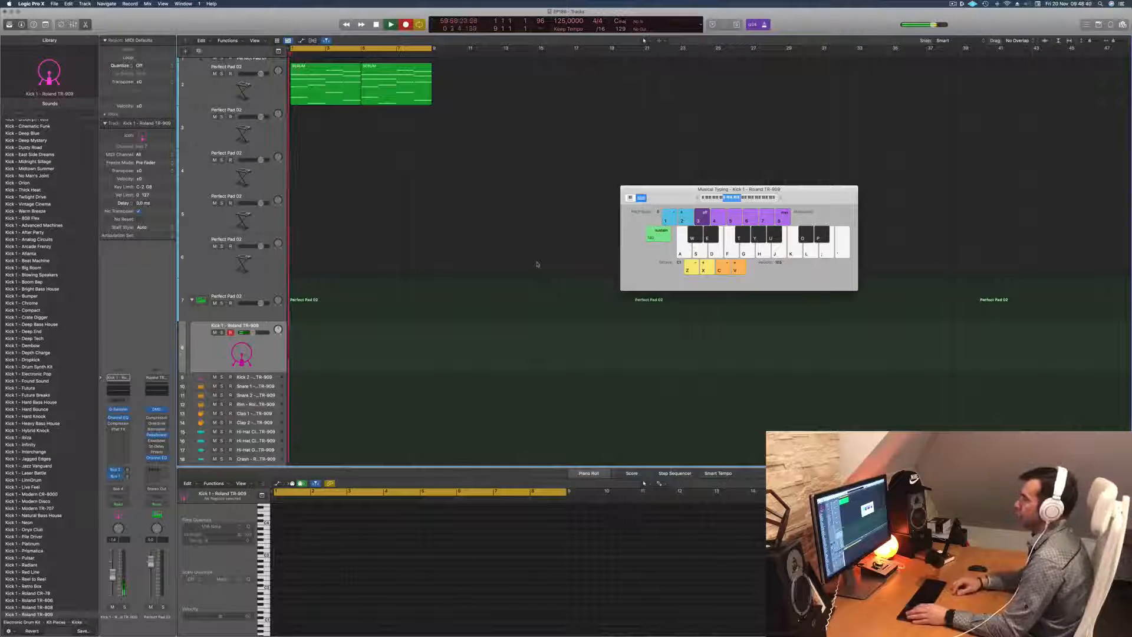
key(a)
key(a)
key(a)
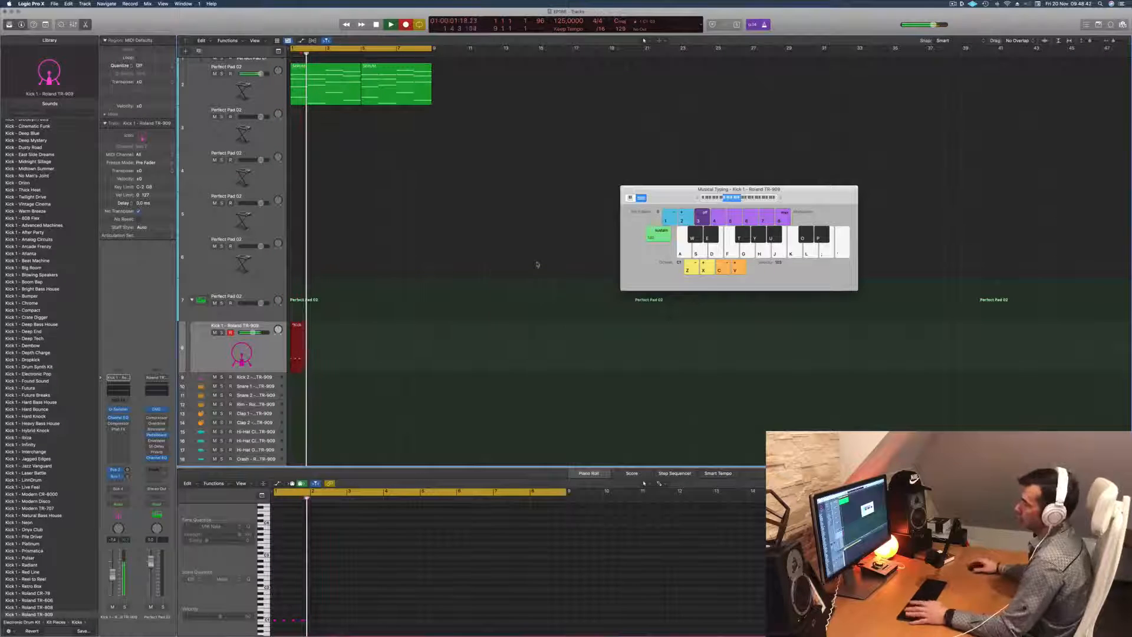
key(space)
Examine the four recorded kick notes in the piano roll and play the pattern back
scroll(288, 594, up, 5)
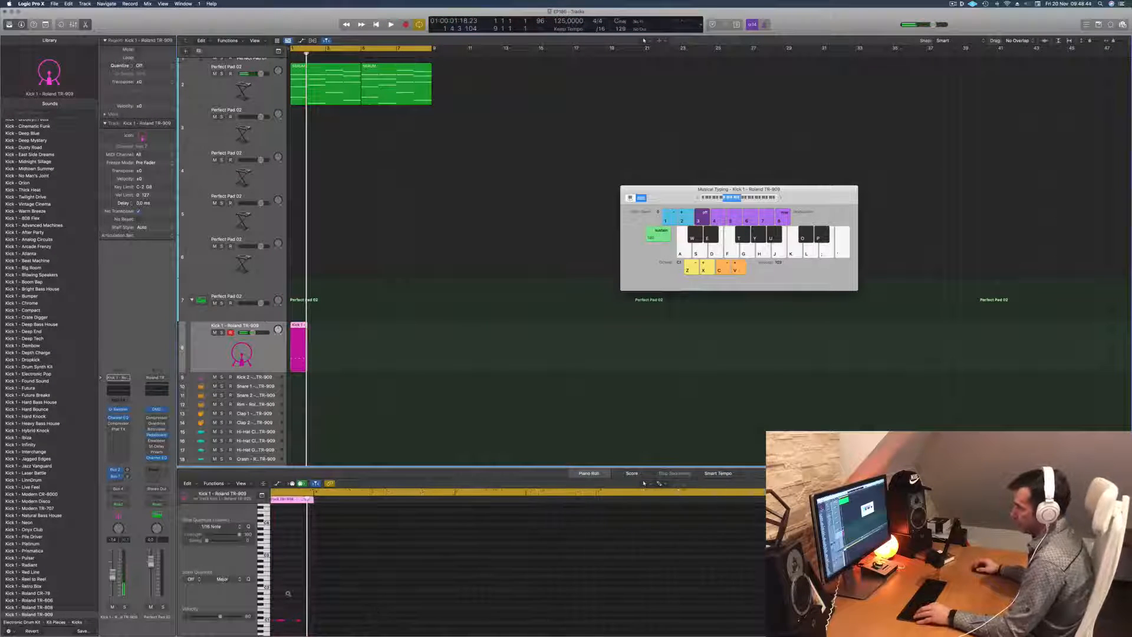
click(325, 596)
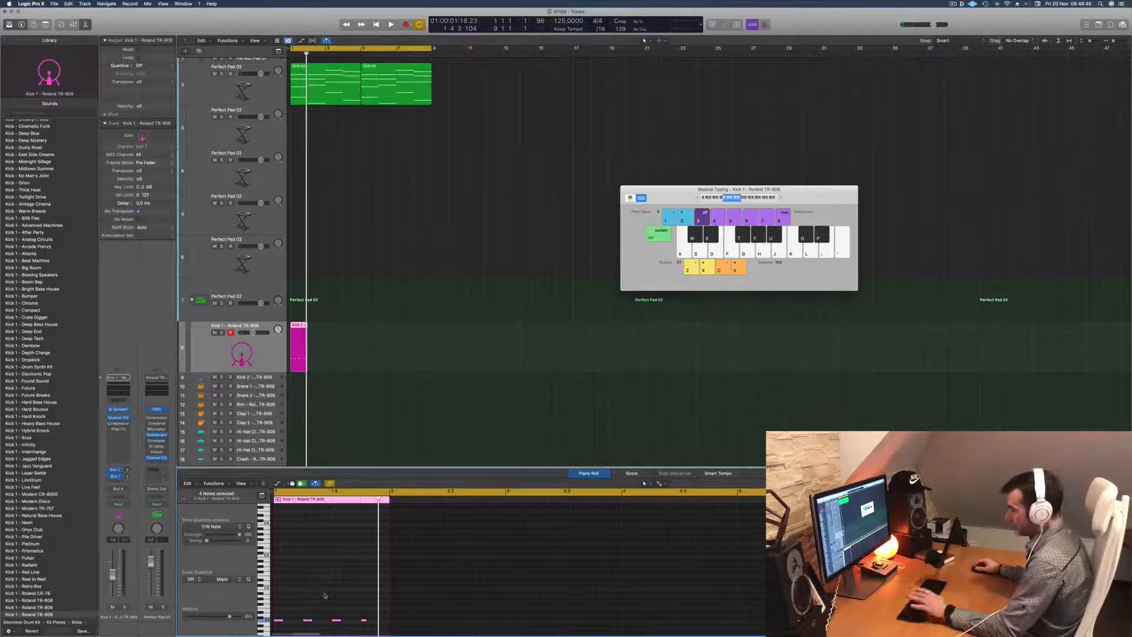
key(space)
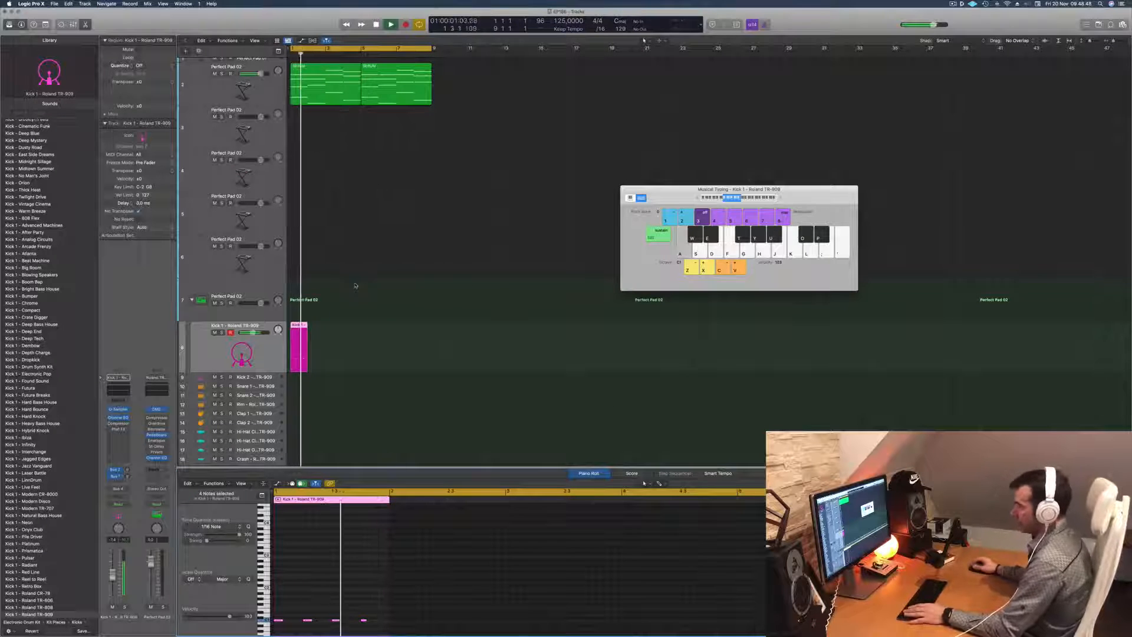
key(space)
Copy the one-bar kick region into bar 2 and play it together with the pad chords
scroll(322, 331, right, 1)
drag(298, 329, 316, 333)
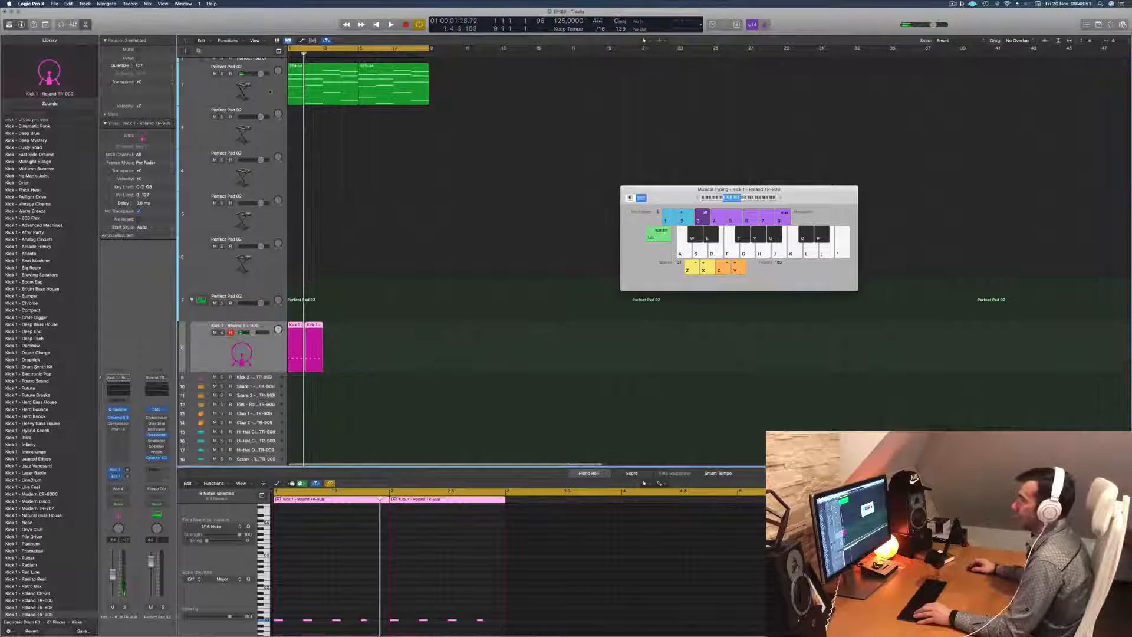
click(321, 83)
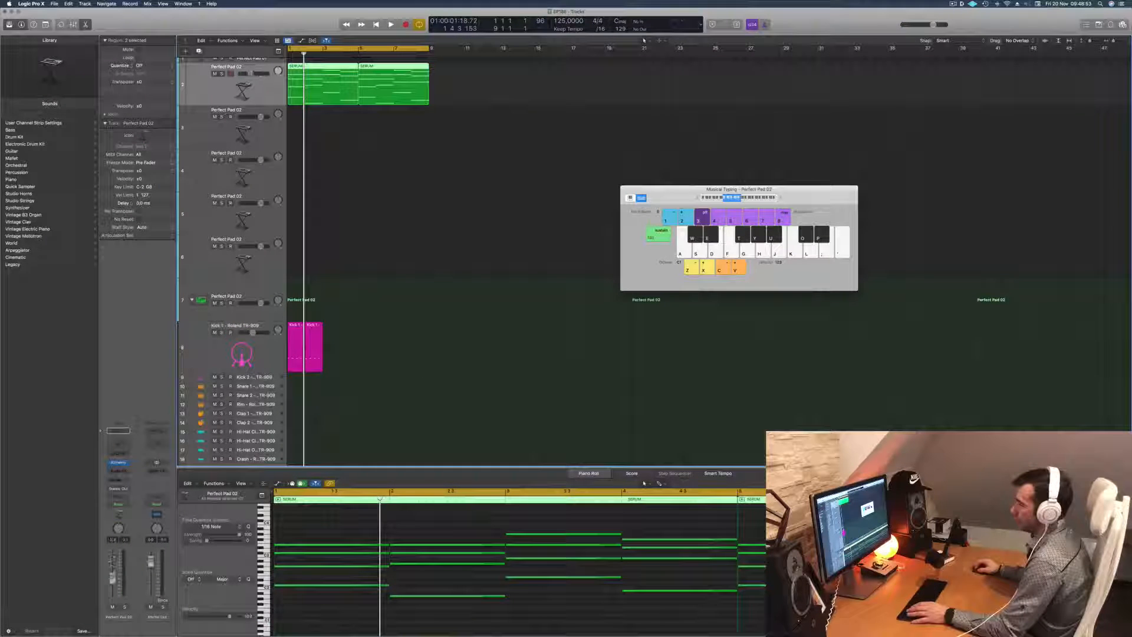
key(space)
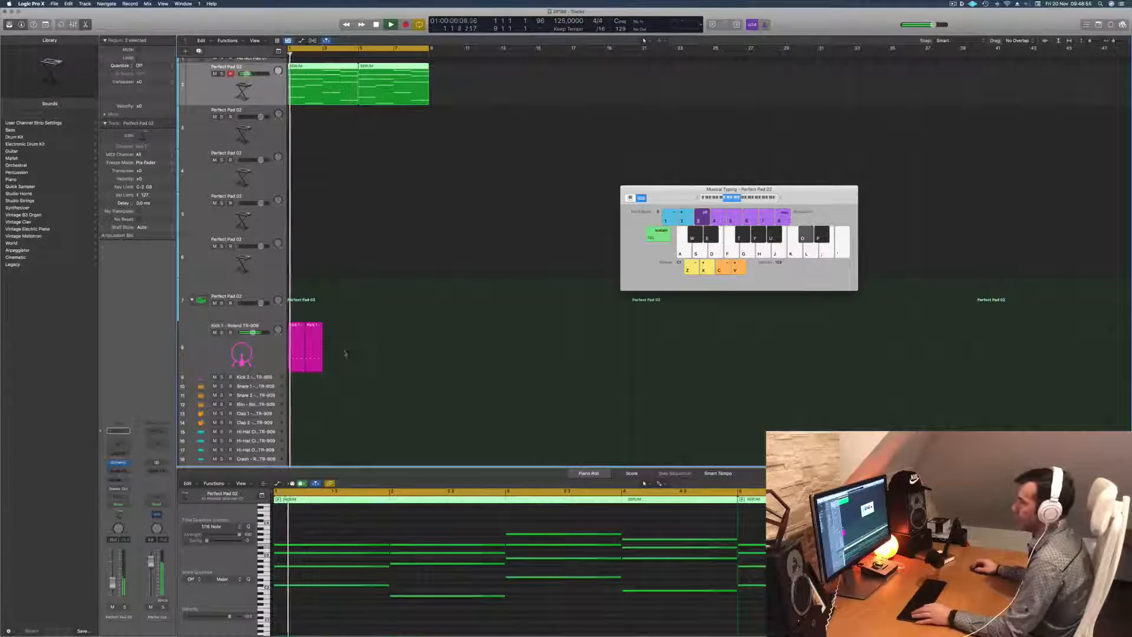
Copy the kick regions until they fill all eight bars under the chords, and select the Kick 1 track
click(327, 339)
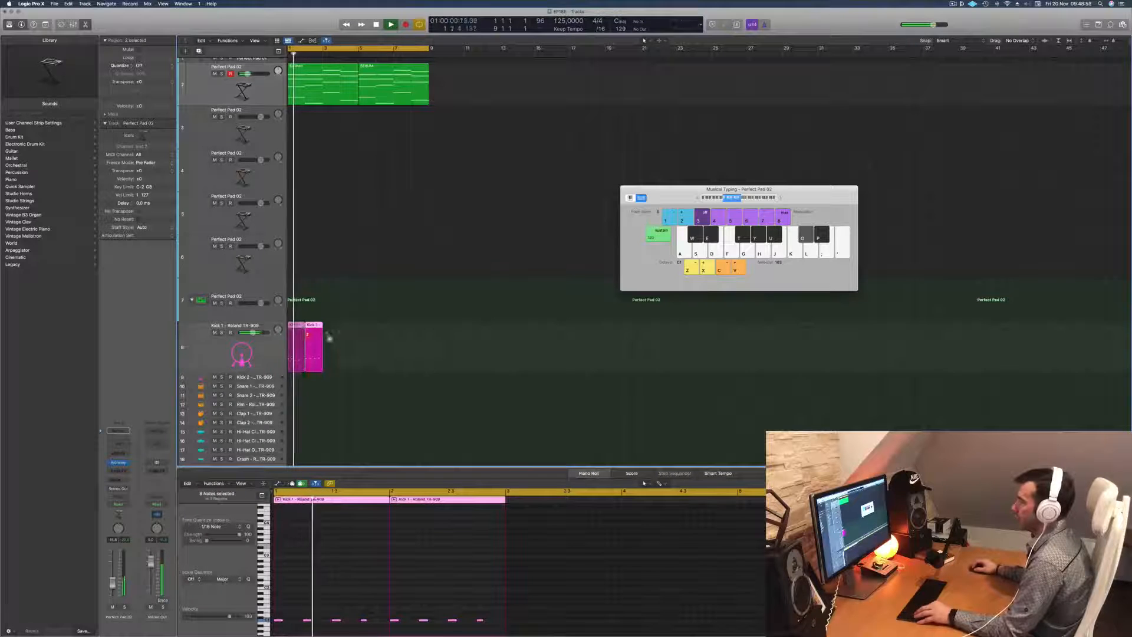
key(super+r)
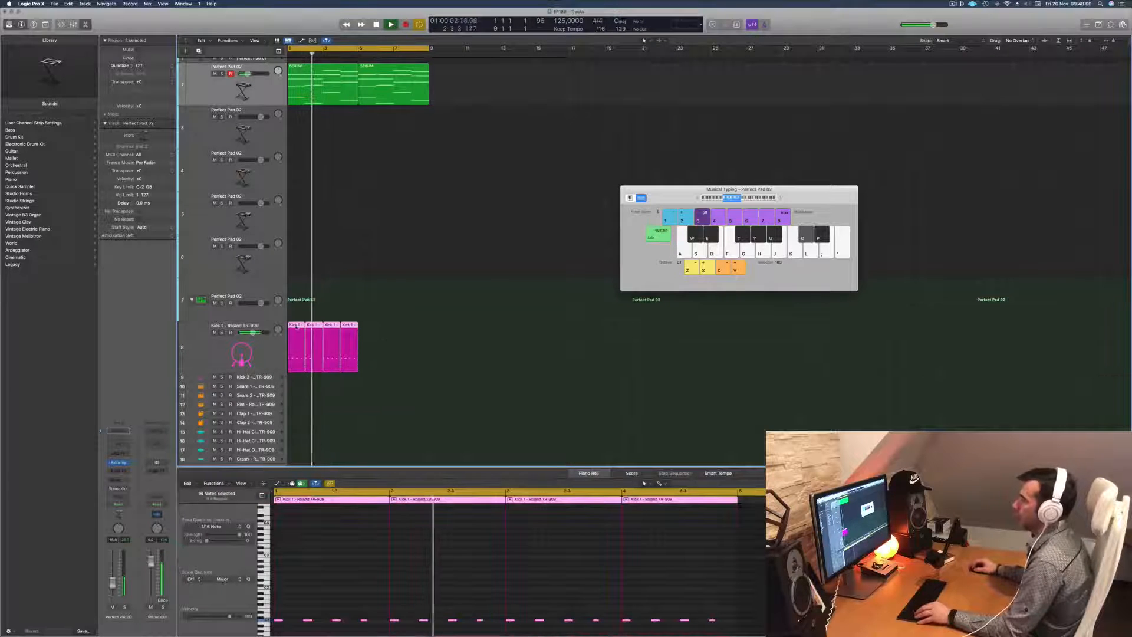
drag(296, 326, 366, 330)
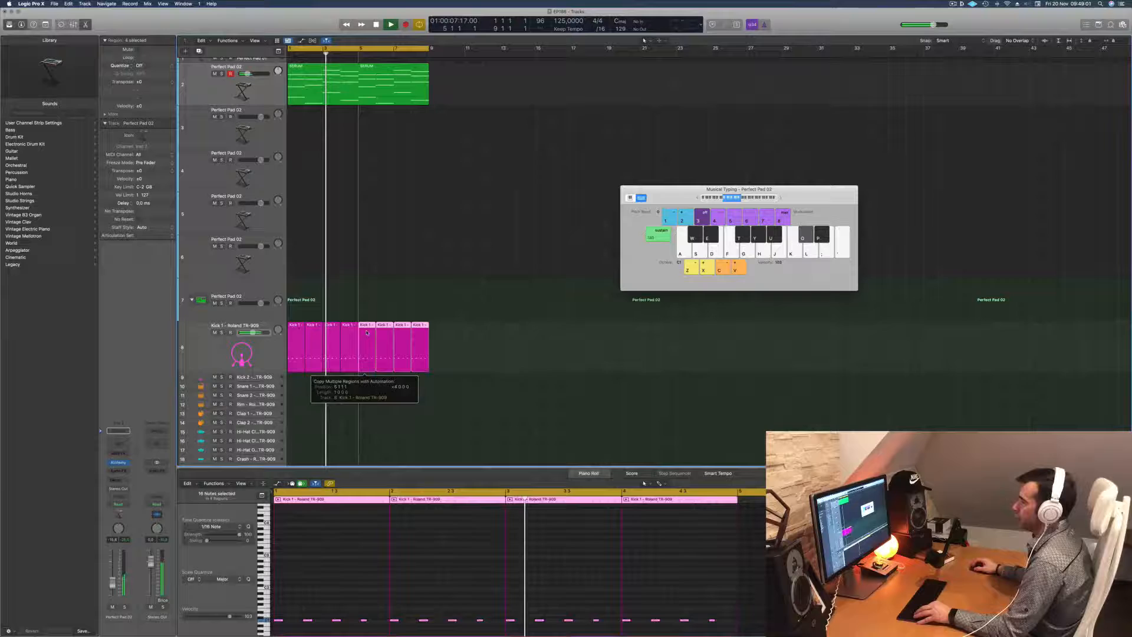
click(262, 352)
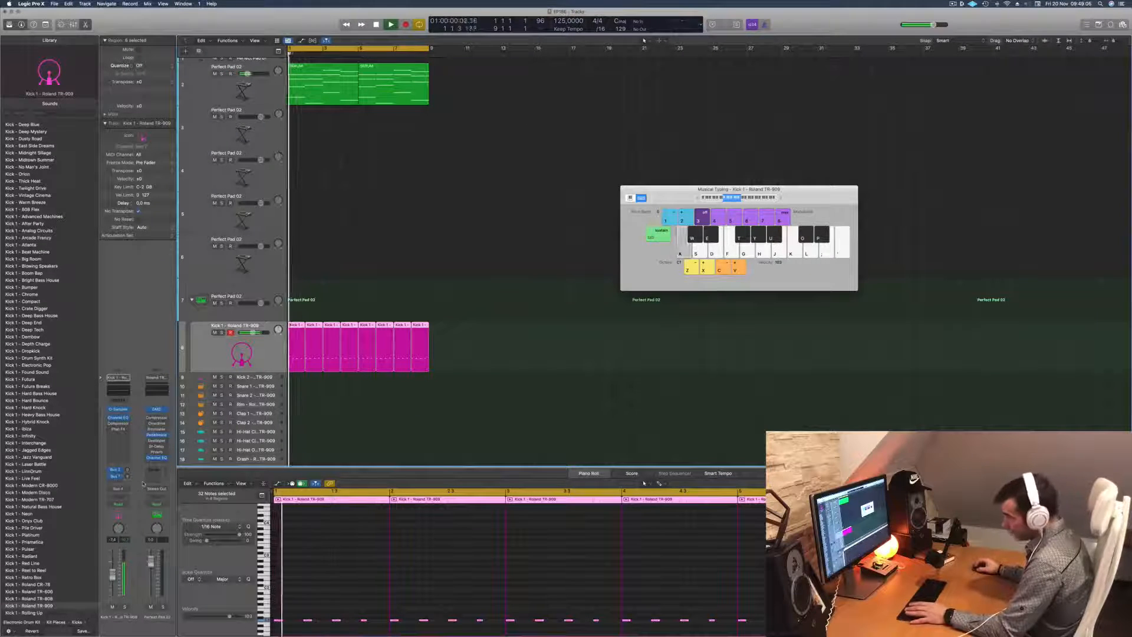
Select all the kick notes in the piano roll and transpose them down four semitones during playback
click(332, 566)
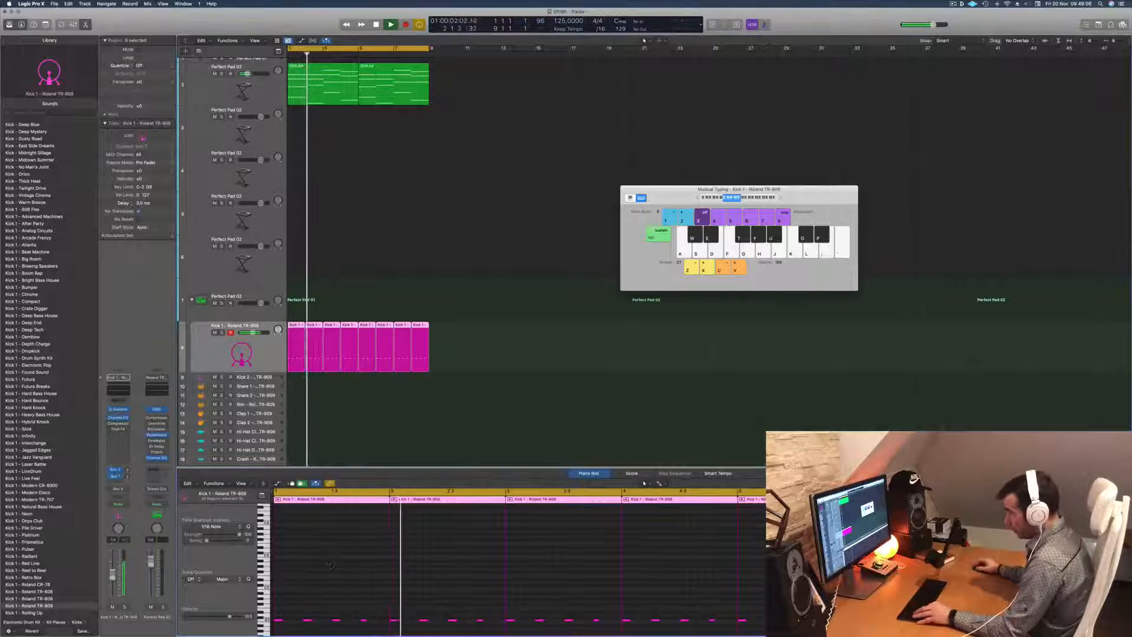
scroll(331, 566, down, 5)
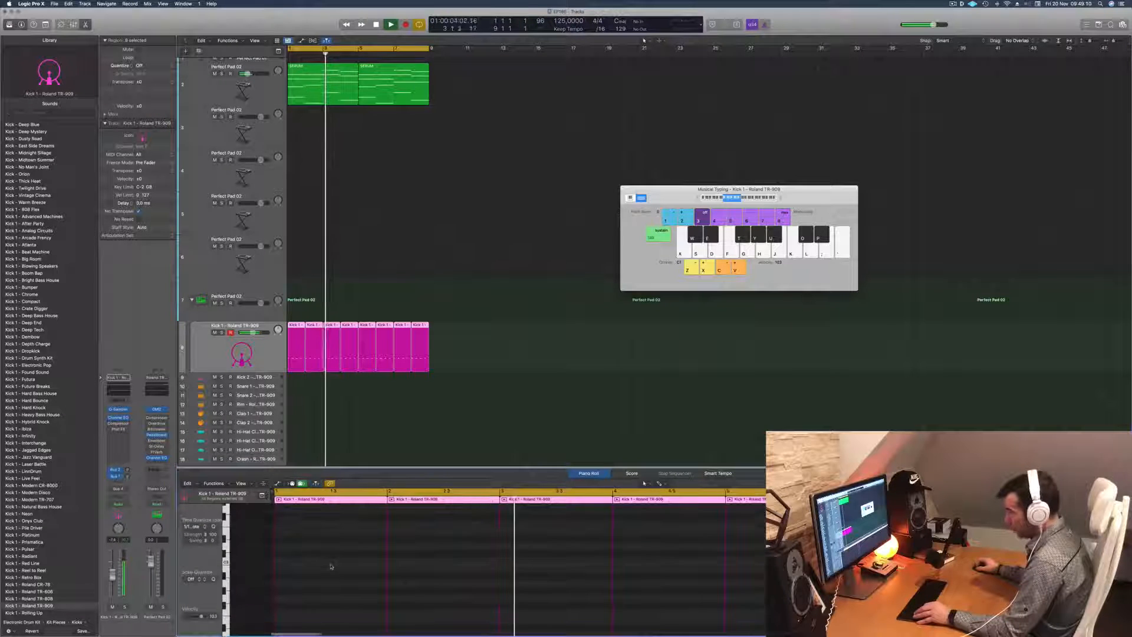
scroll(330, 565, down, 4)
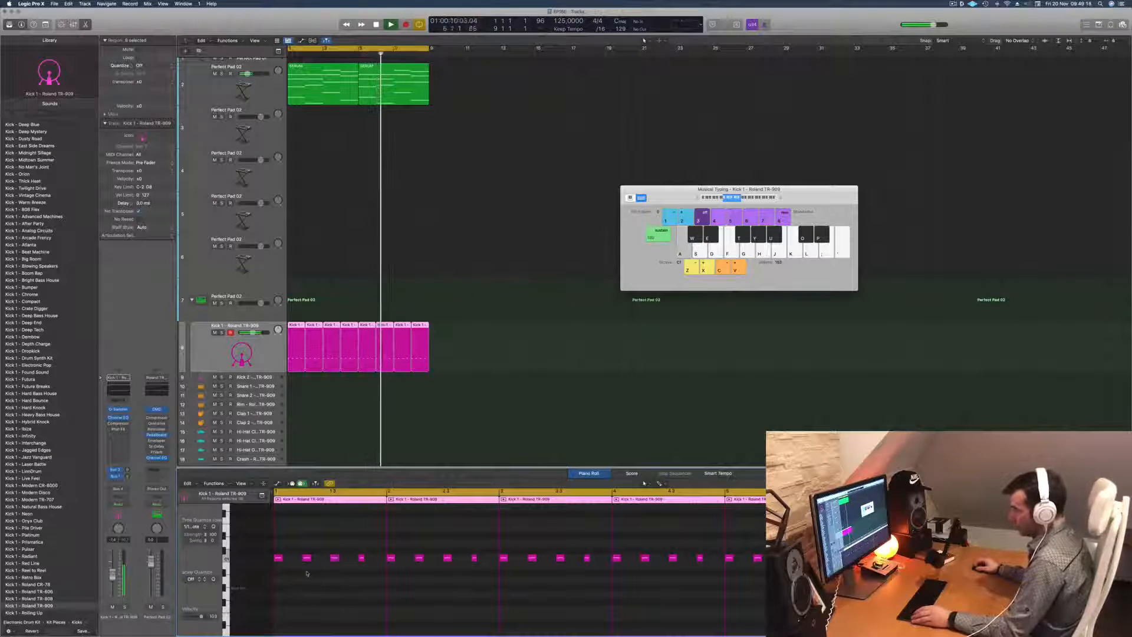
key(super+a)
scroll(306, 571, up, 2)
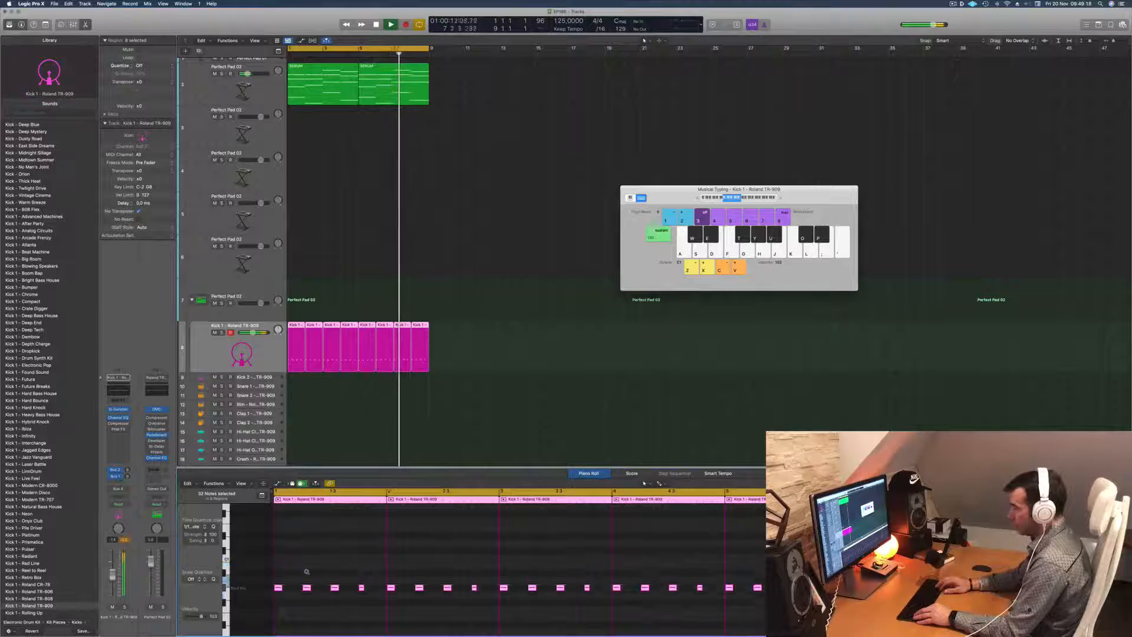
key(alt+Down)
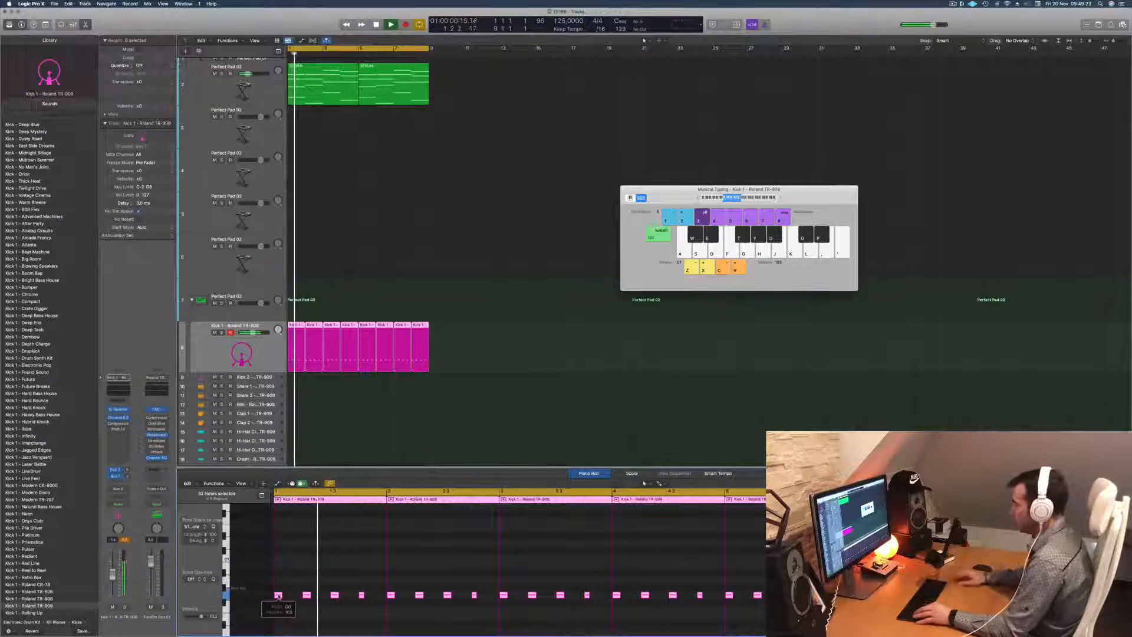
key(alt+Down)
key(alt+Down)
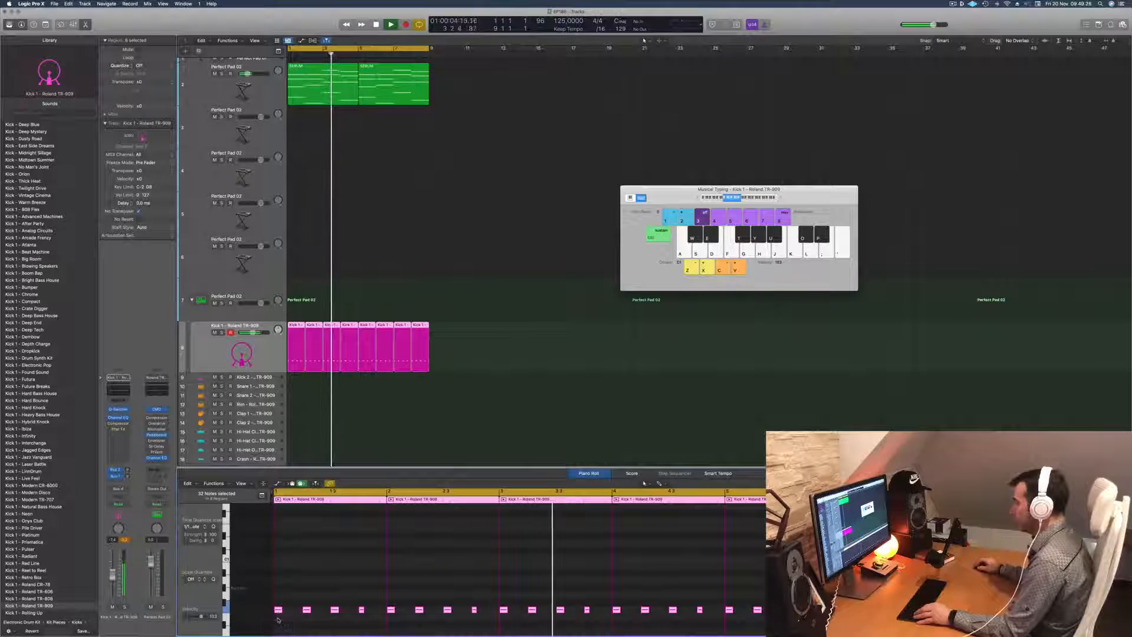
key(alt+Down)
Replay the opening bars several times from the start to hear the transposed kick against the pad chords
key(Return)
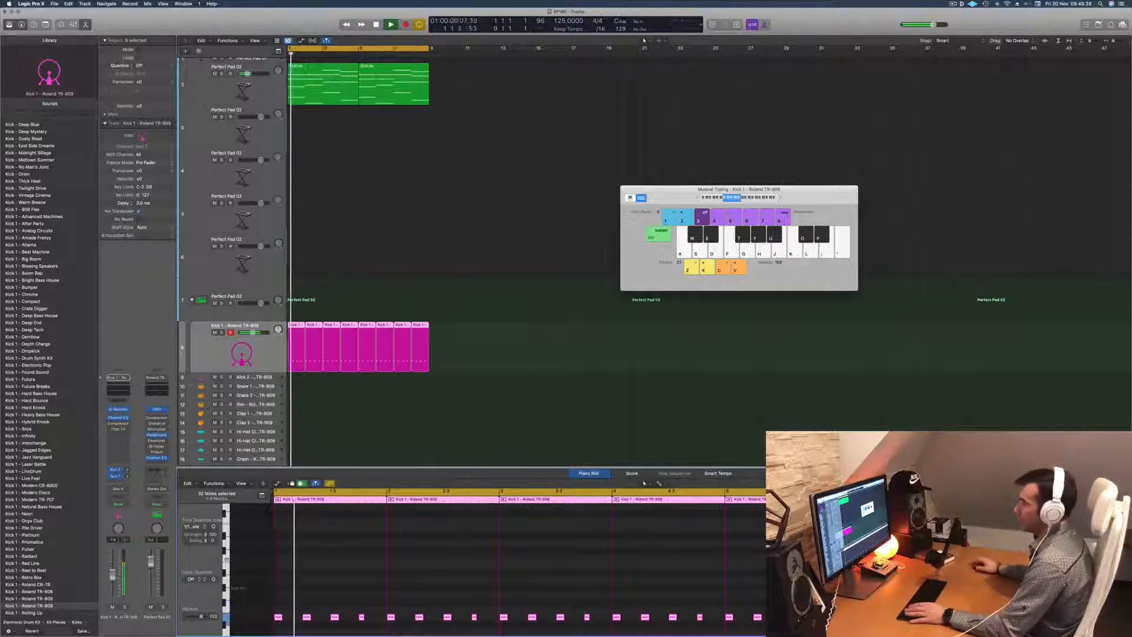
key(Return)
key(Return)
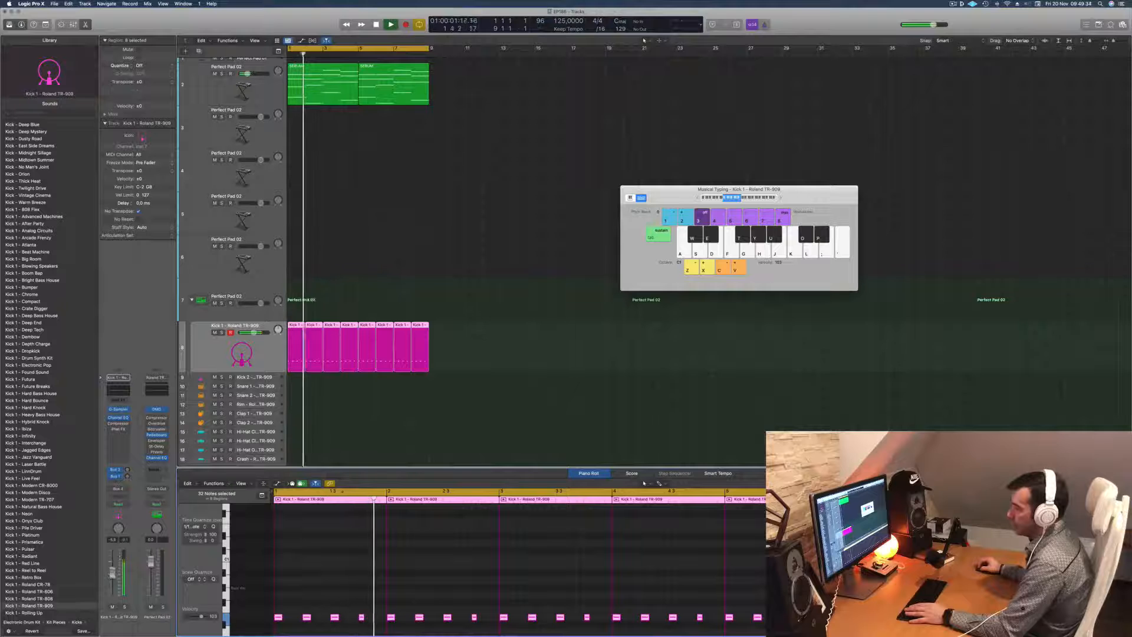
key(Return)
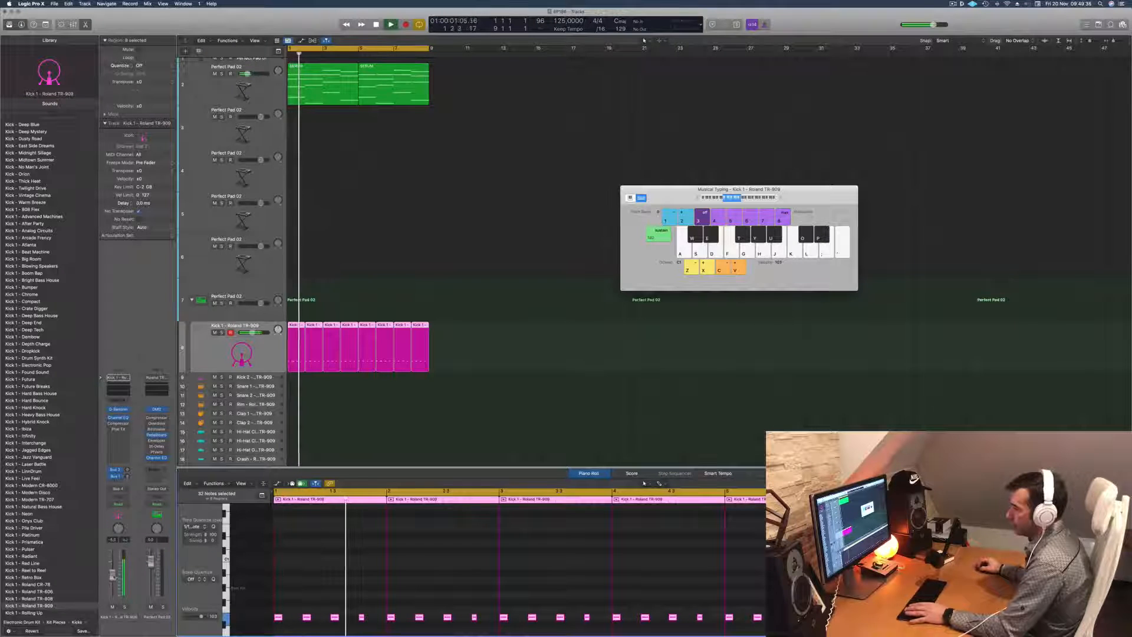
key(Return)
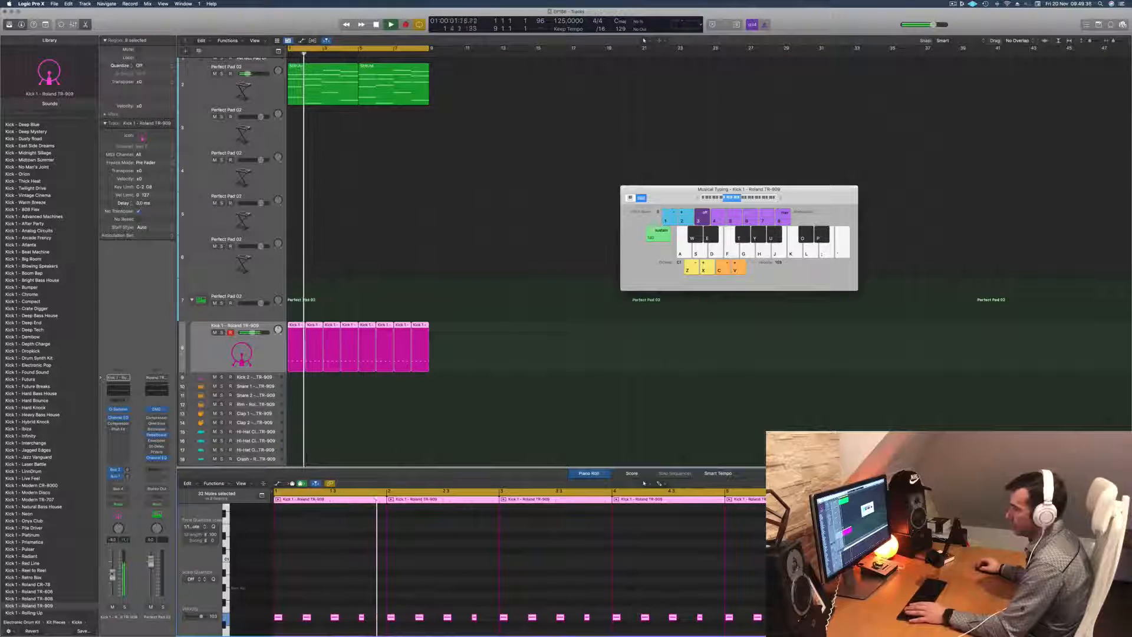
key(Return)
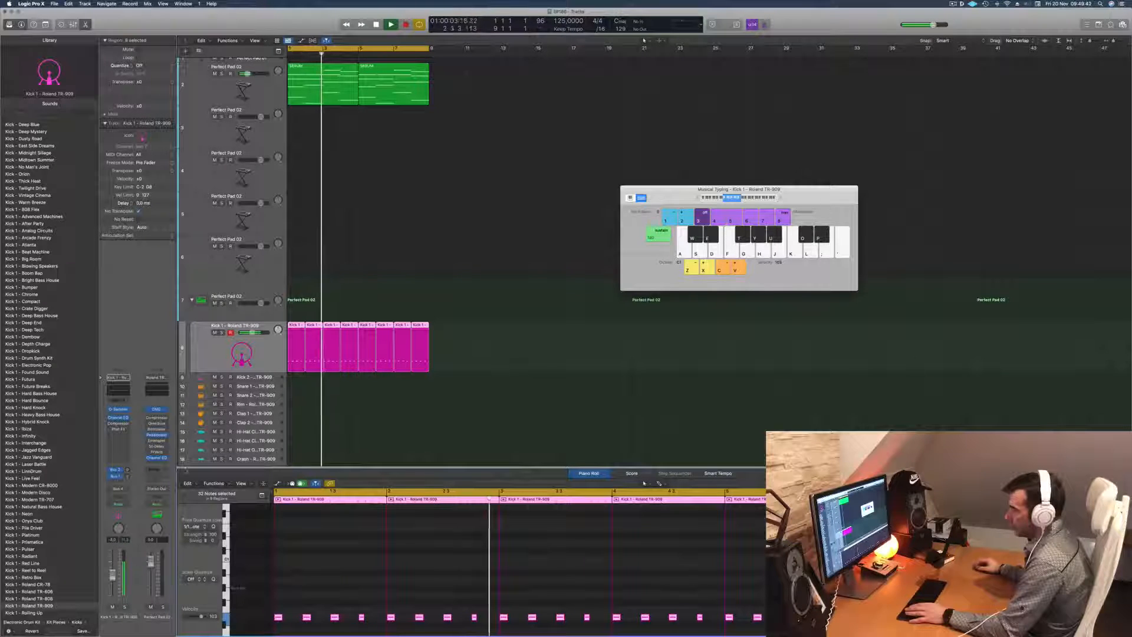
Examine the TR-909 kit's main track and the Kick 1 track in alternation while playing the loop
click(266, 288)
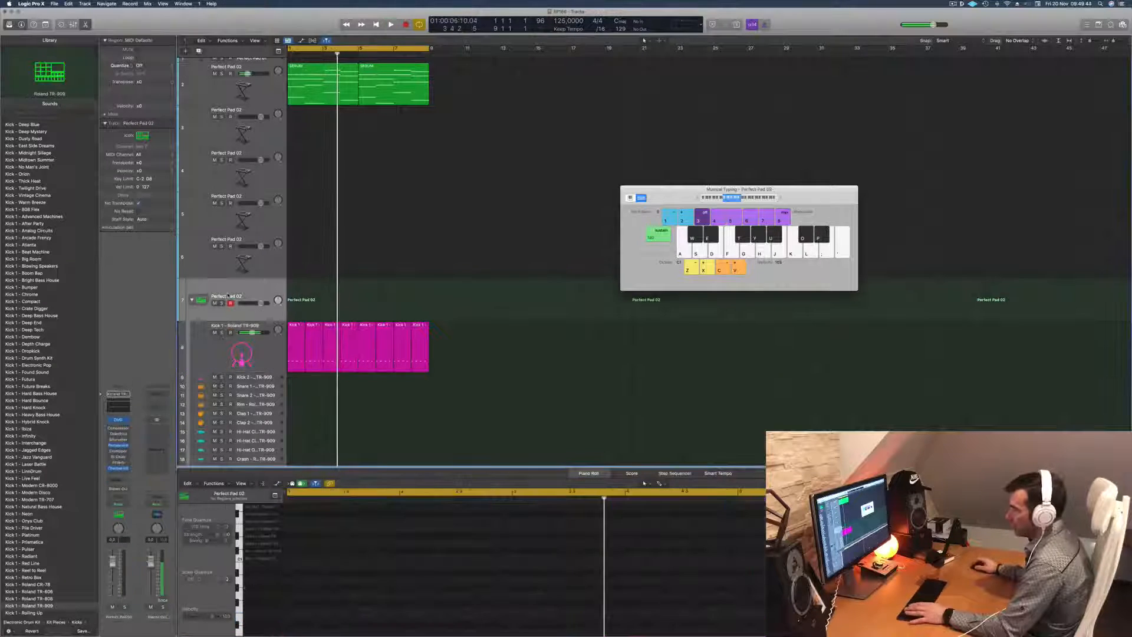
key(Return)
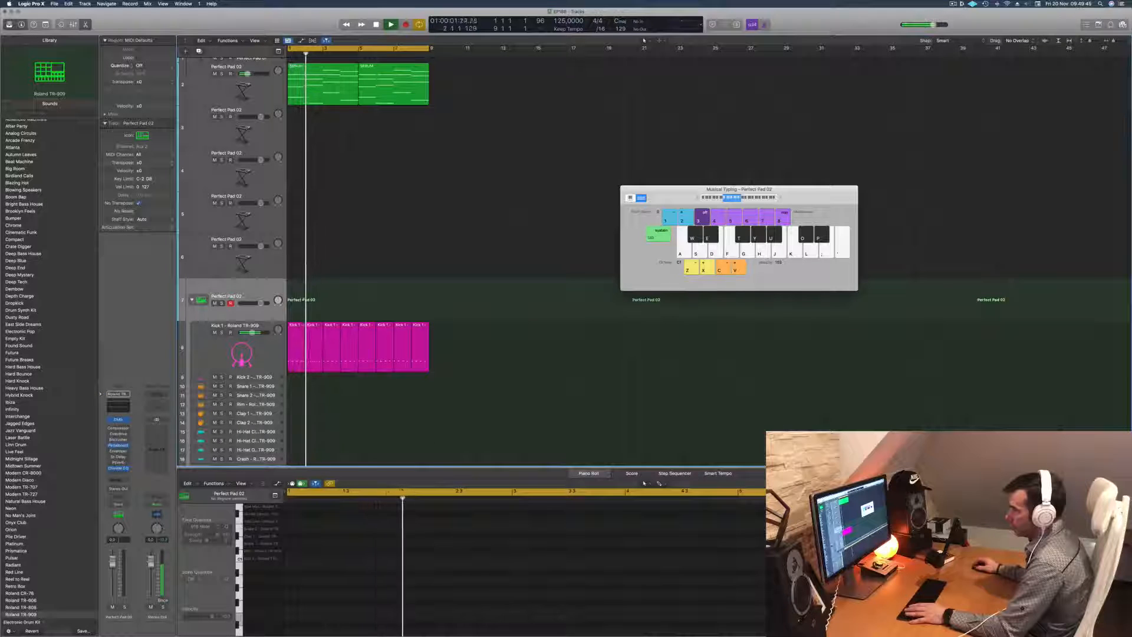
key(Return)
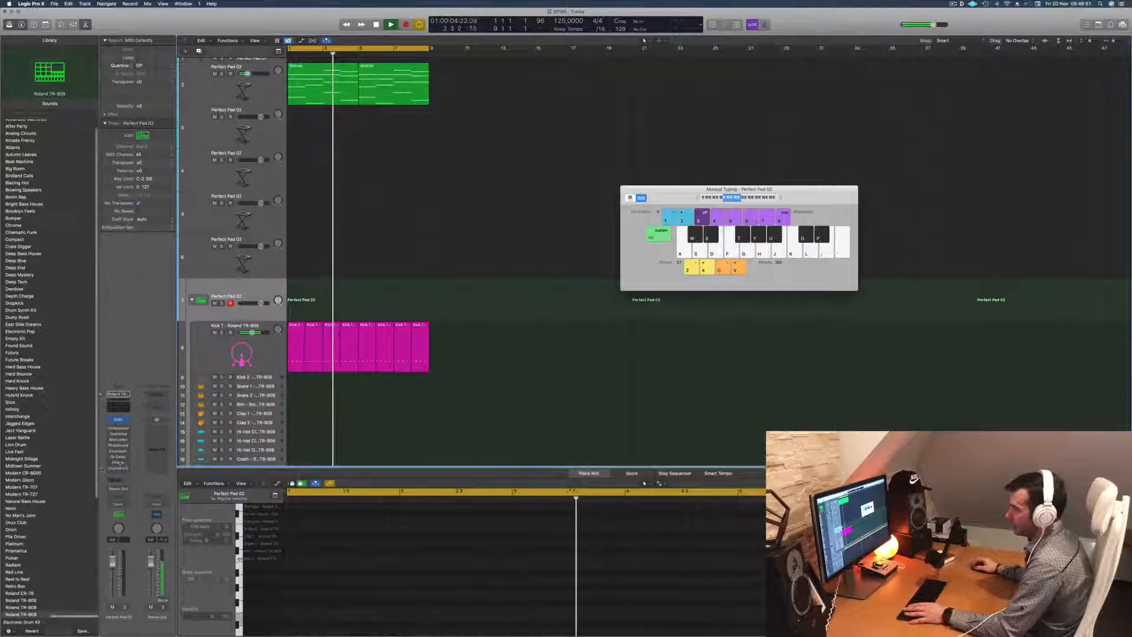
click(265, 359)
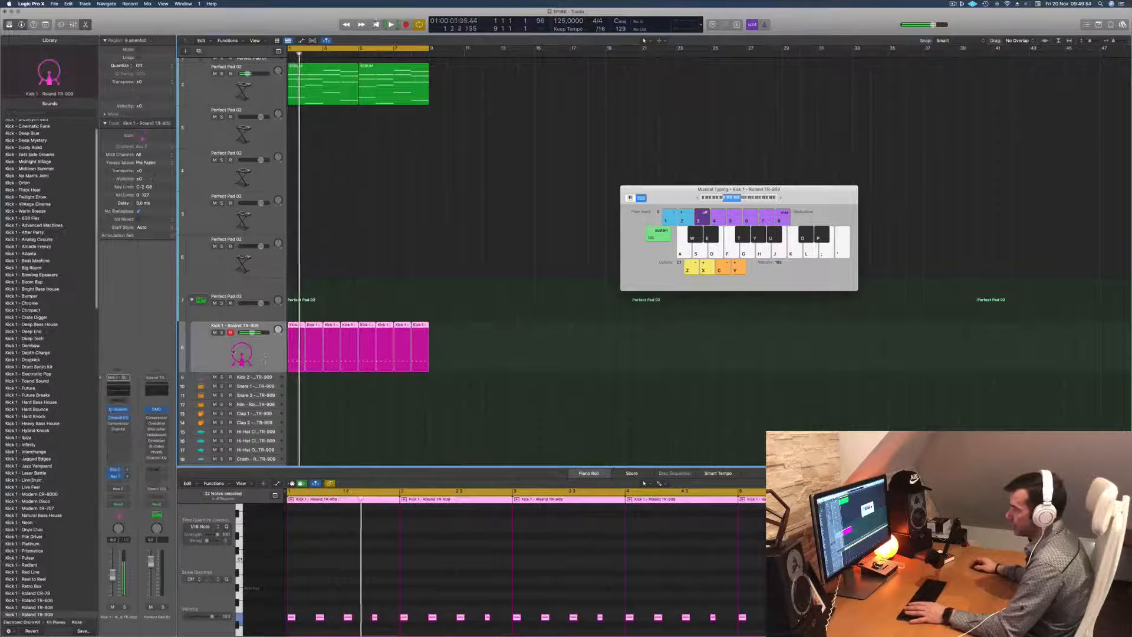
key(space)
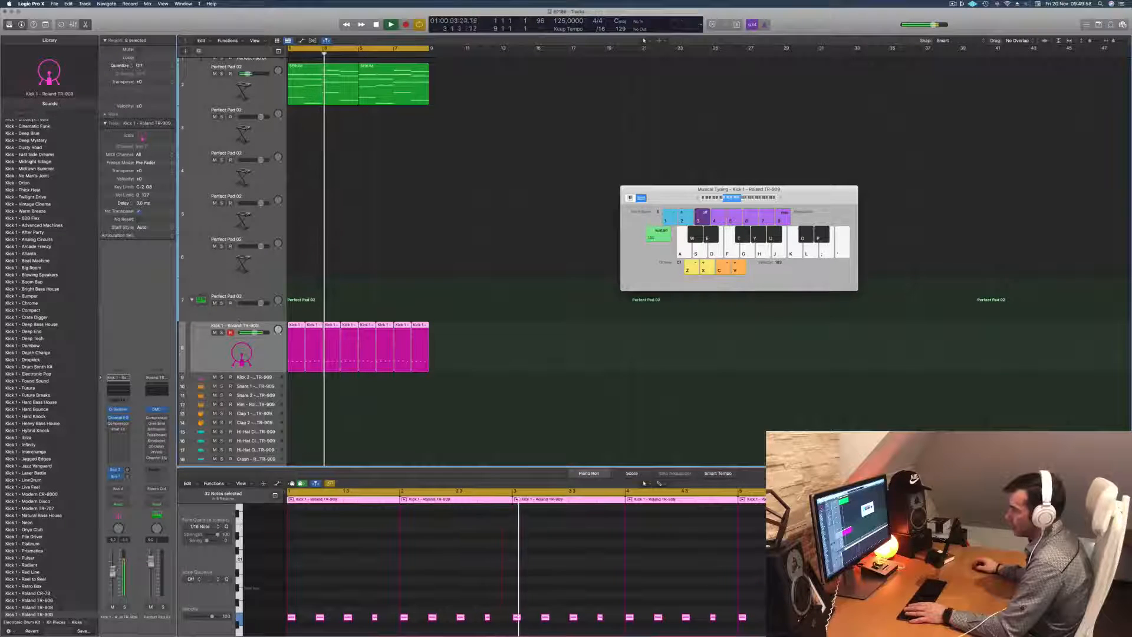
click(229, 286)
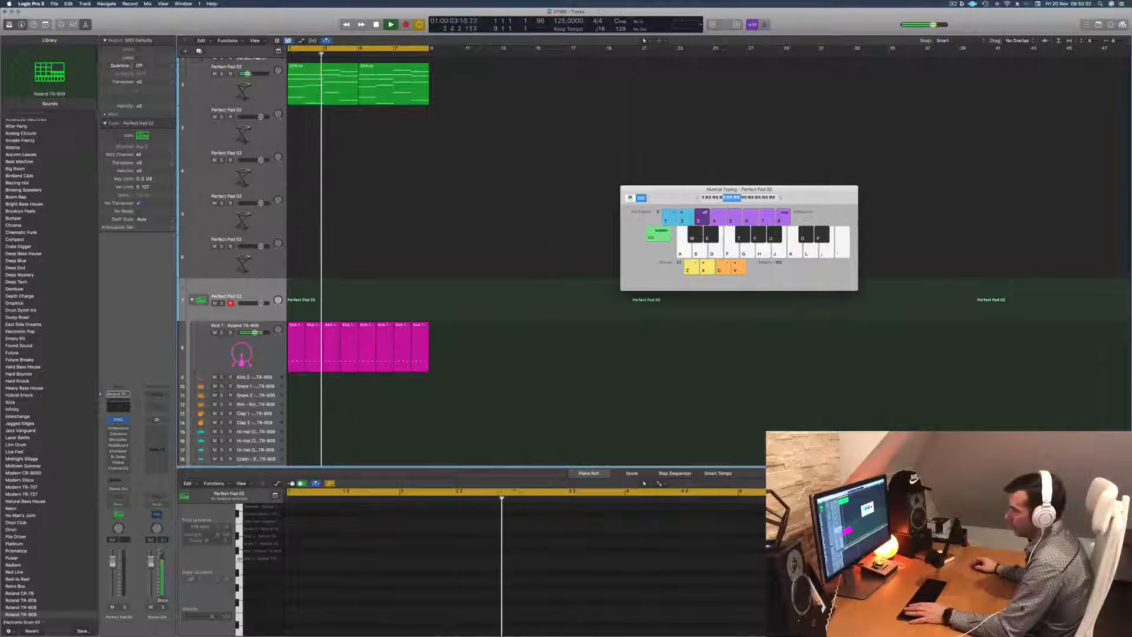
click(214, 349)
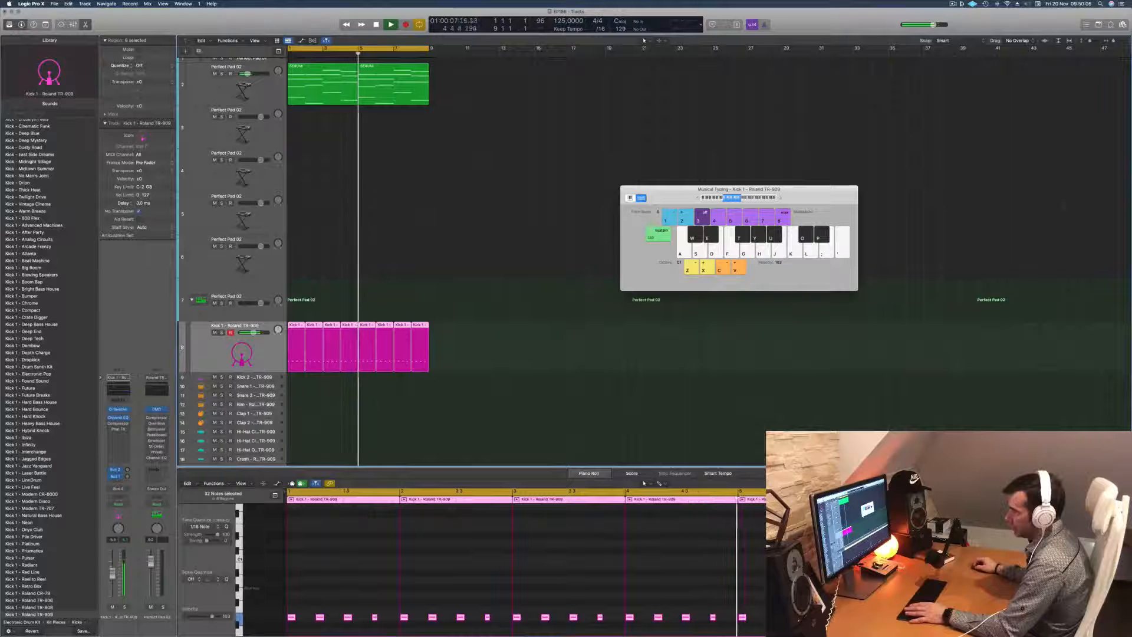
click(214, 312)
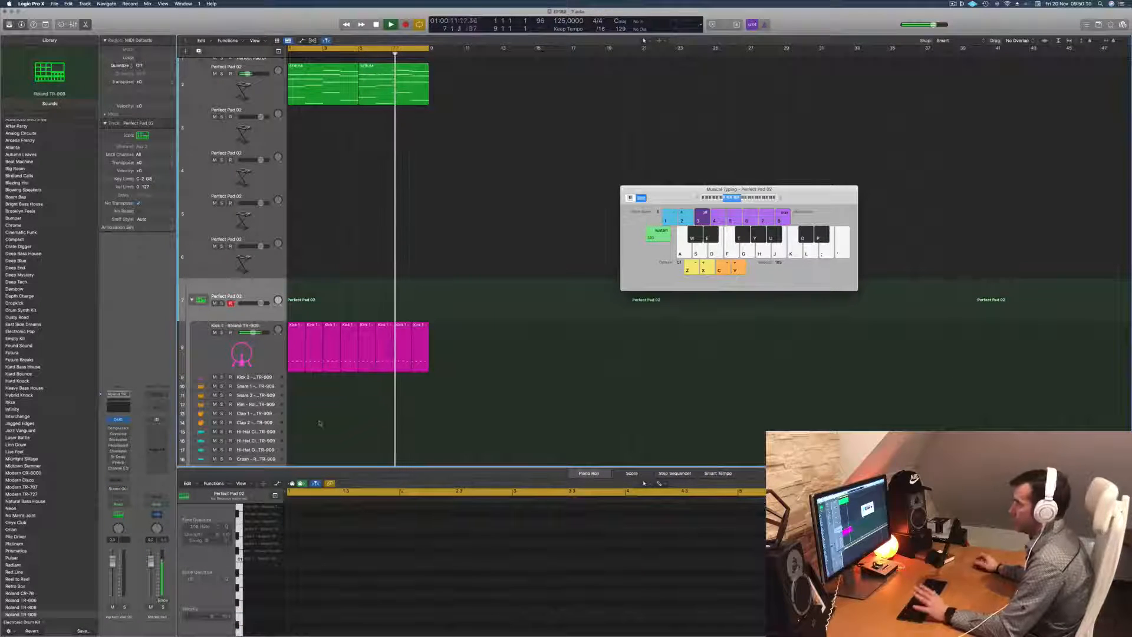
key(space)
key(space)
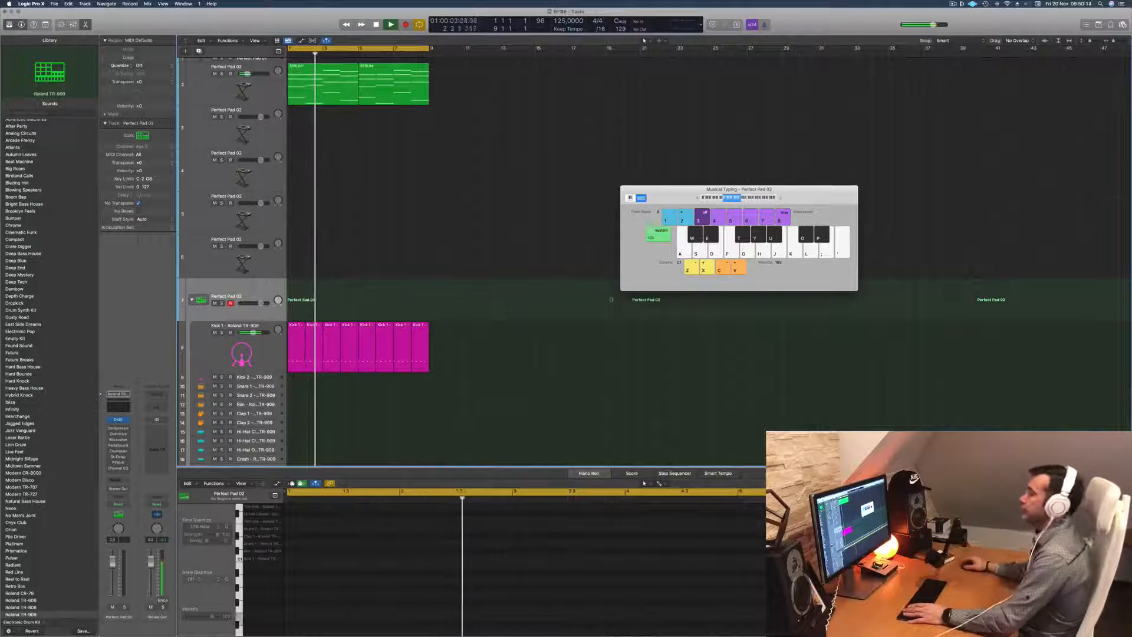
Turn the pad chord track's volume all the way down and play the kick pattern on its own
key(space)
key(space)
click(284, 90)
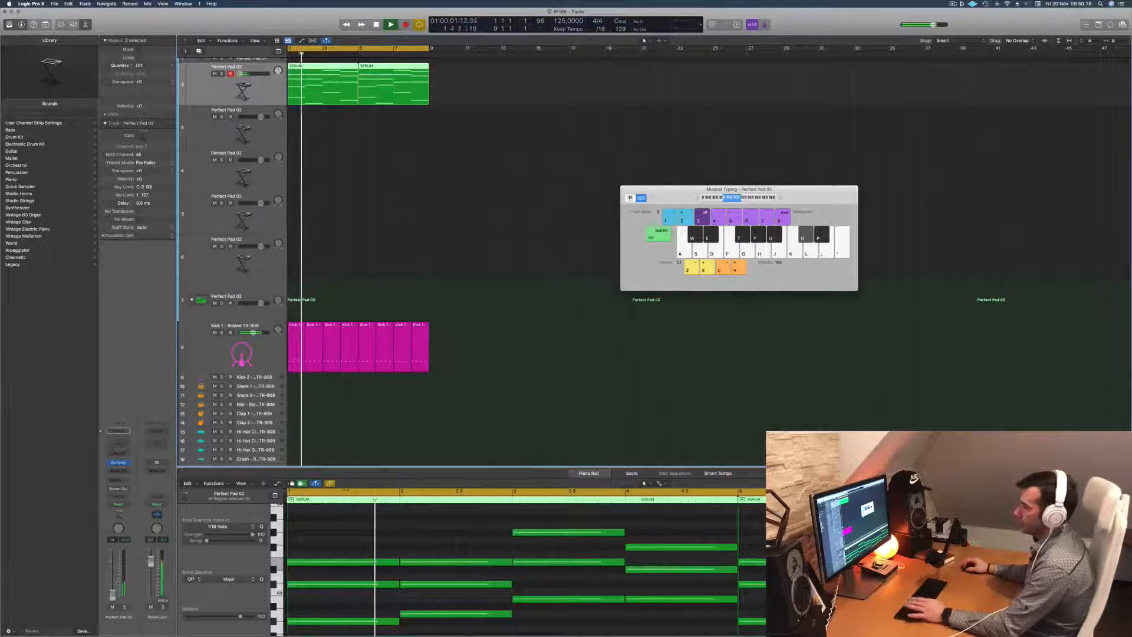
key(space)
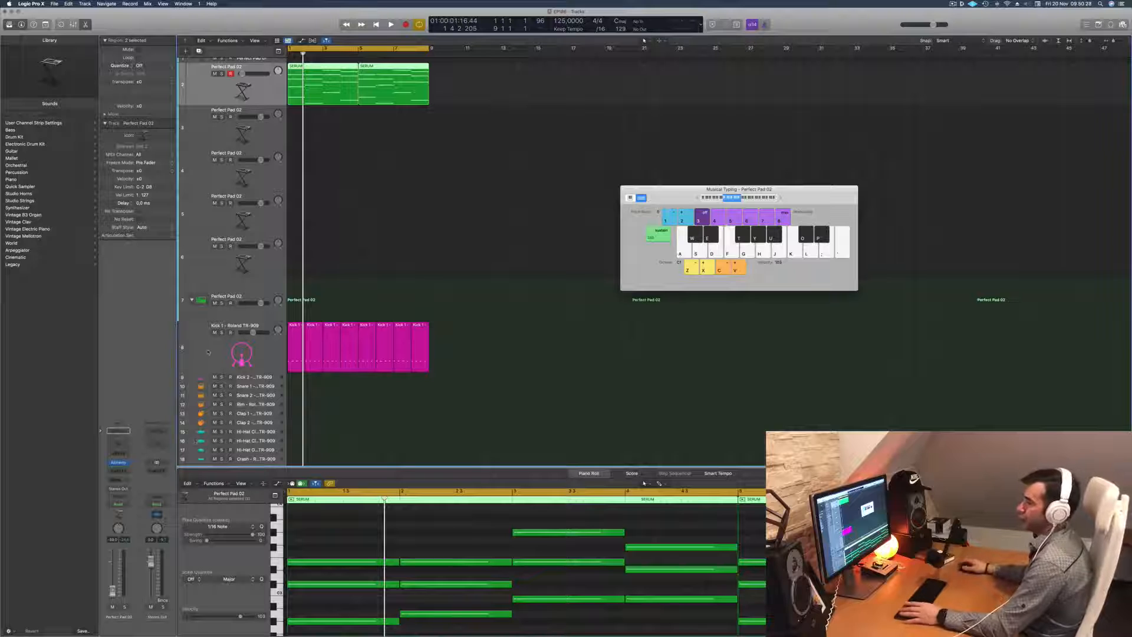
key(space)
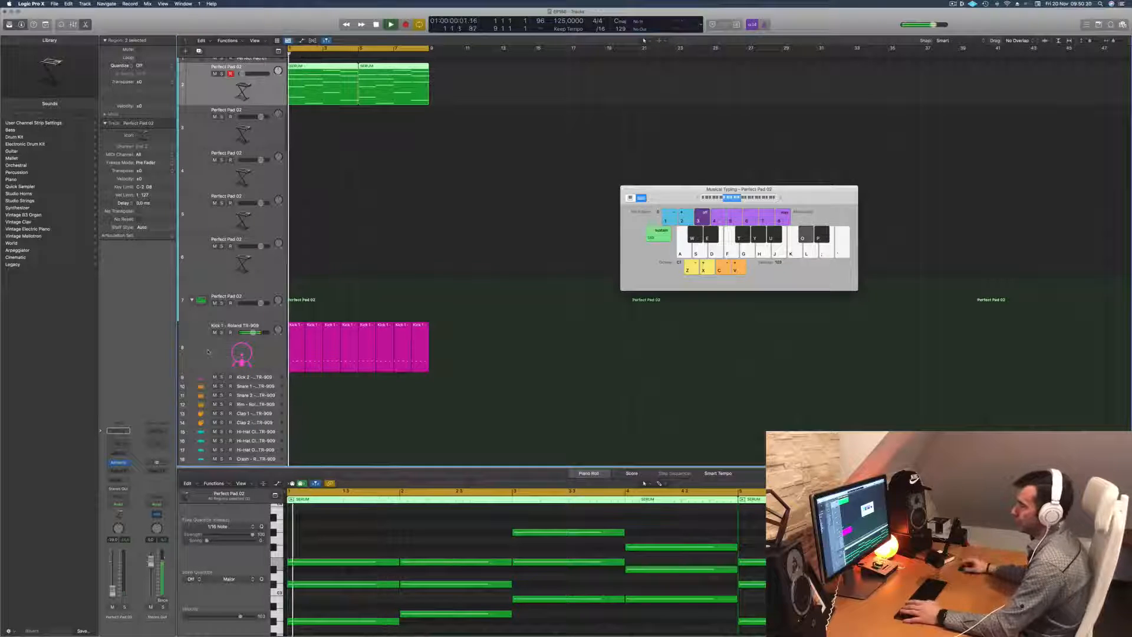
Open Quick Sampler on the Kick 1 track and try a different coarse pitch during playback
click(208, 352)
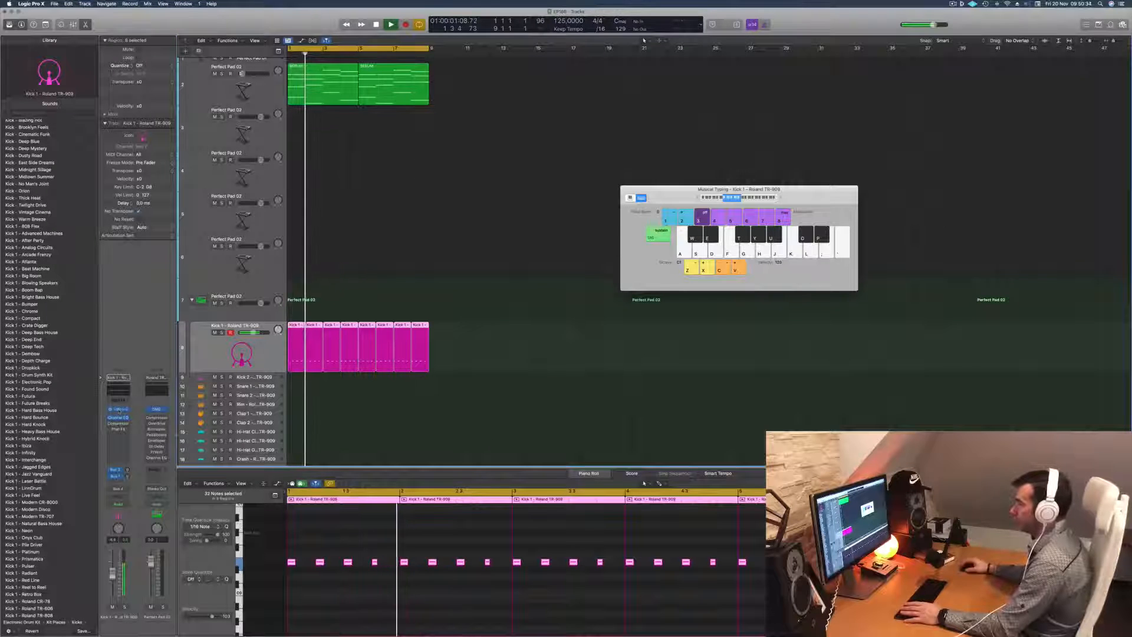
click(118, 409)
drag(524, 98, 675, 151)
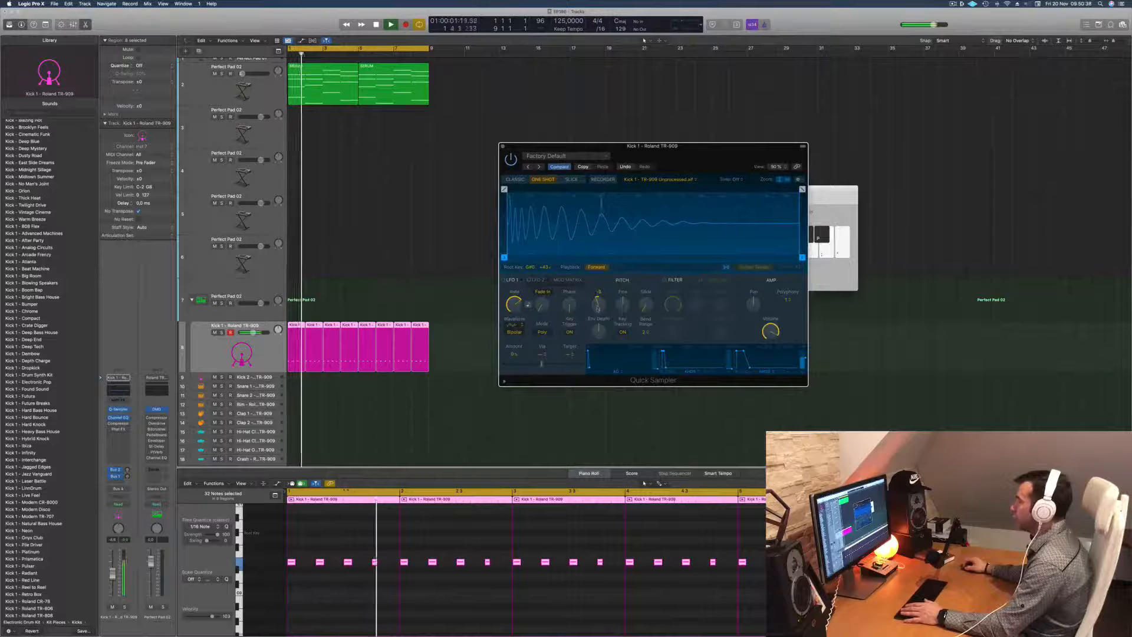
drag(677, 153, 670, 227)
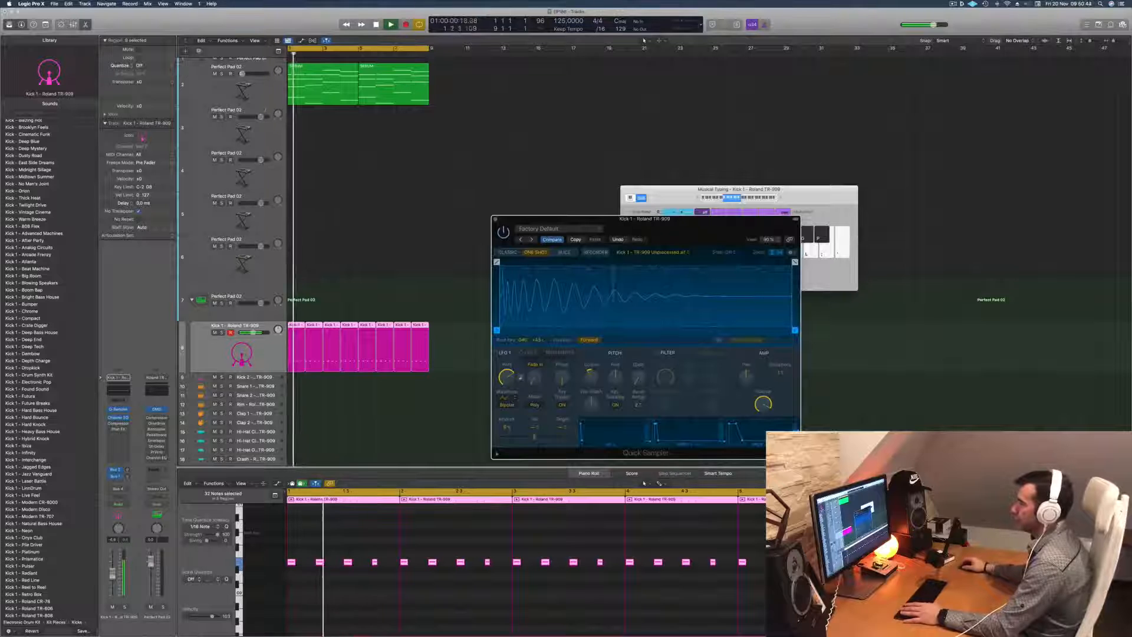
Restore the pad chord track's volume, reset the kick's coarse pitch in Quick Sampler and close the plug-in
drag(265, 105, 264, 102)
click(256, 71)
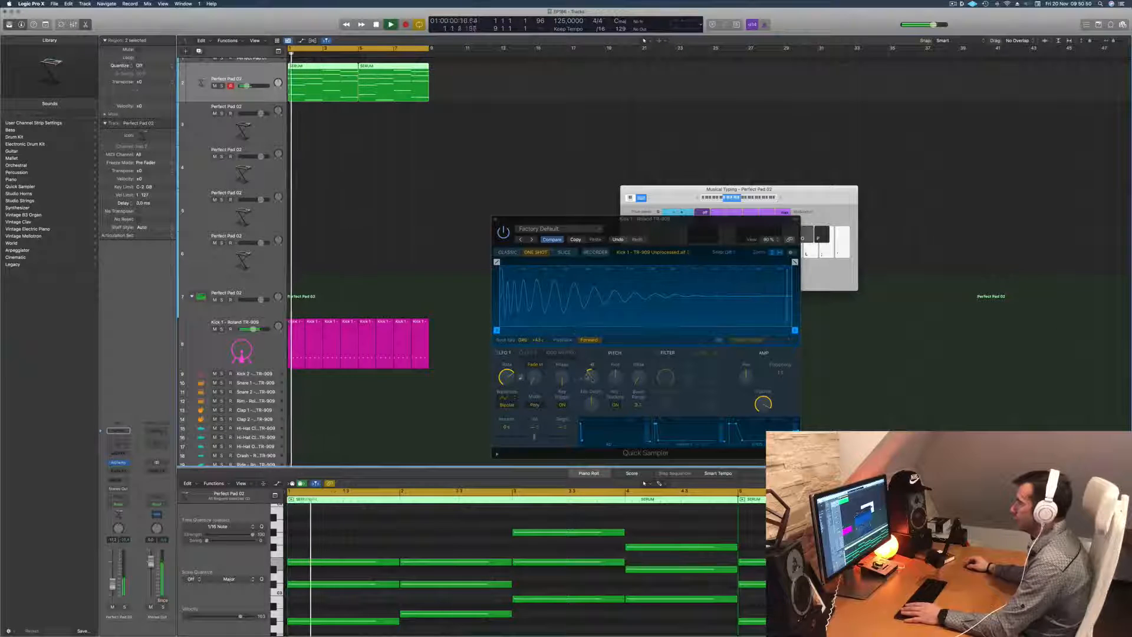
click(592, 373)
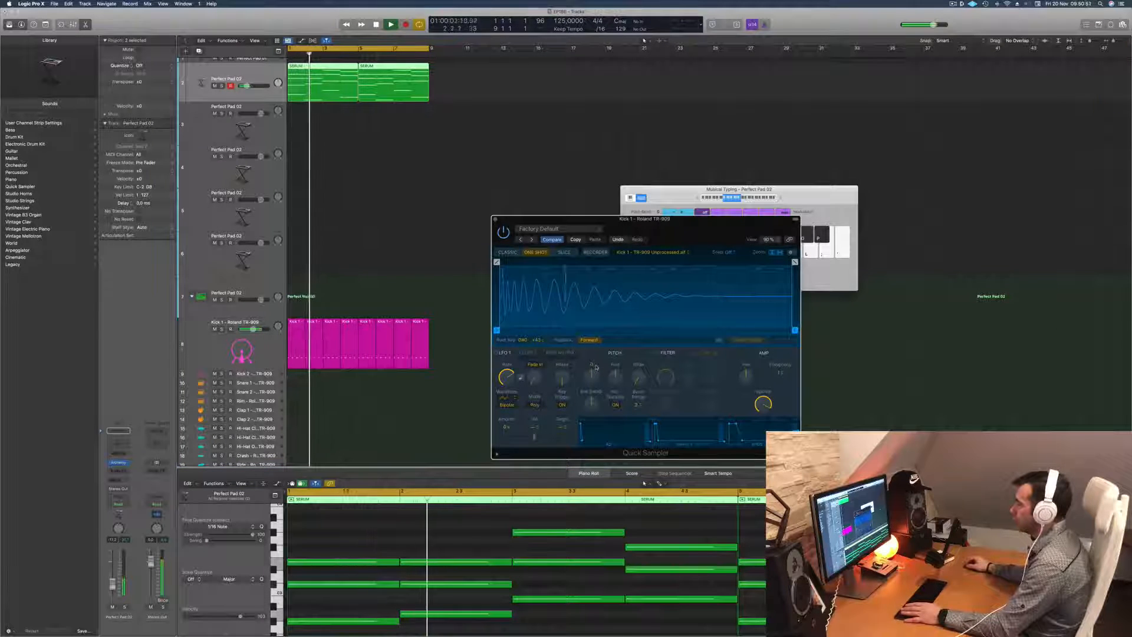
drag(673, 222, 515, 218)
key(Return)
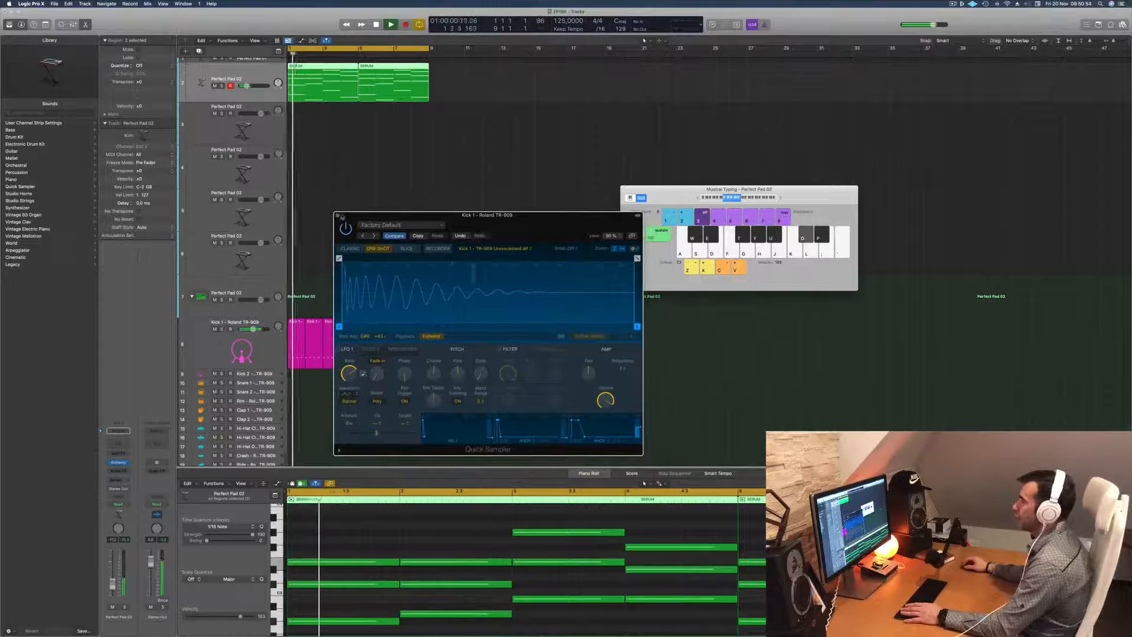
click(339, 216)
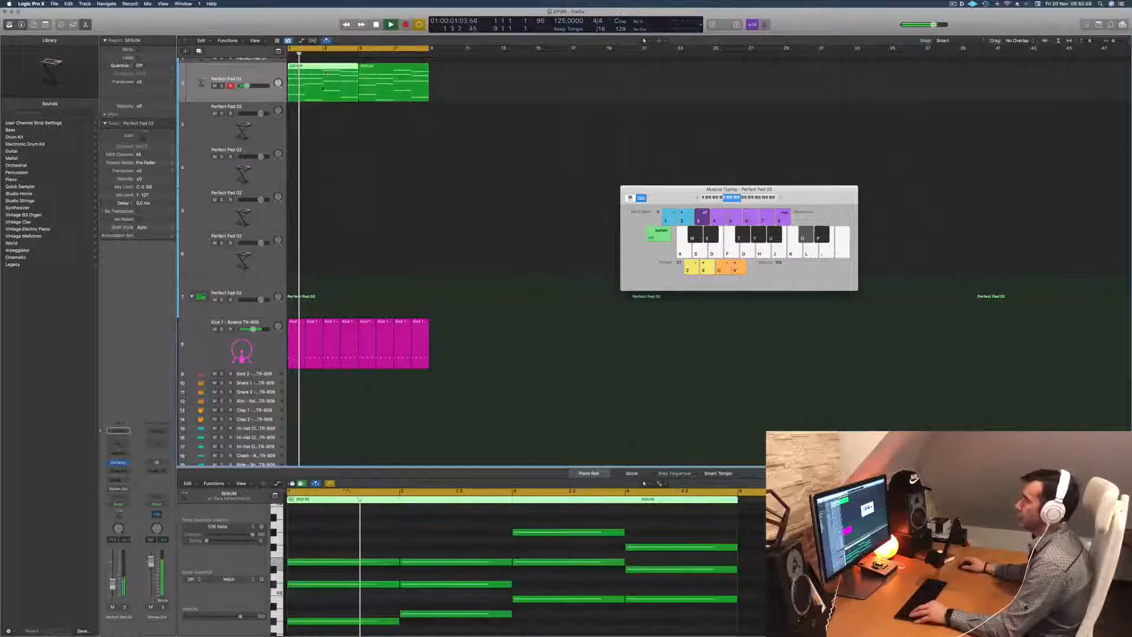
Copy the first four-bar SERUM chord region onto the empty Perfect Pad 02 track directly below, at bar 1
drag(323, 85, 323, 129)
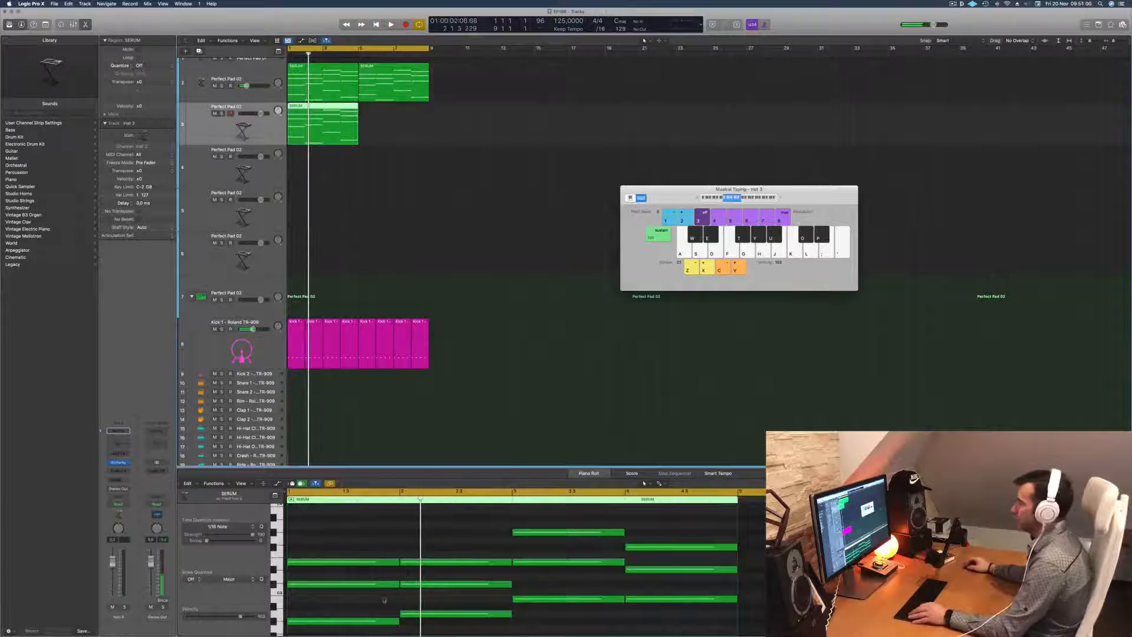
scroll(376, 537, down, 3)
scroll(375, 538, up, 2)
scroll(374, 549, down, 4)
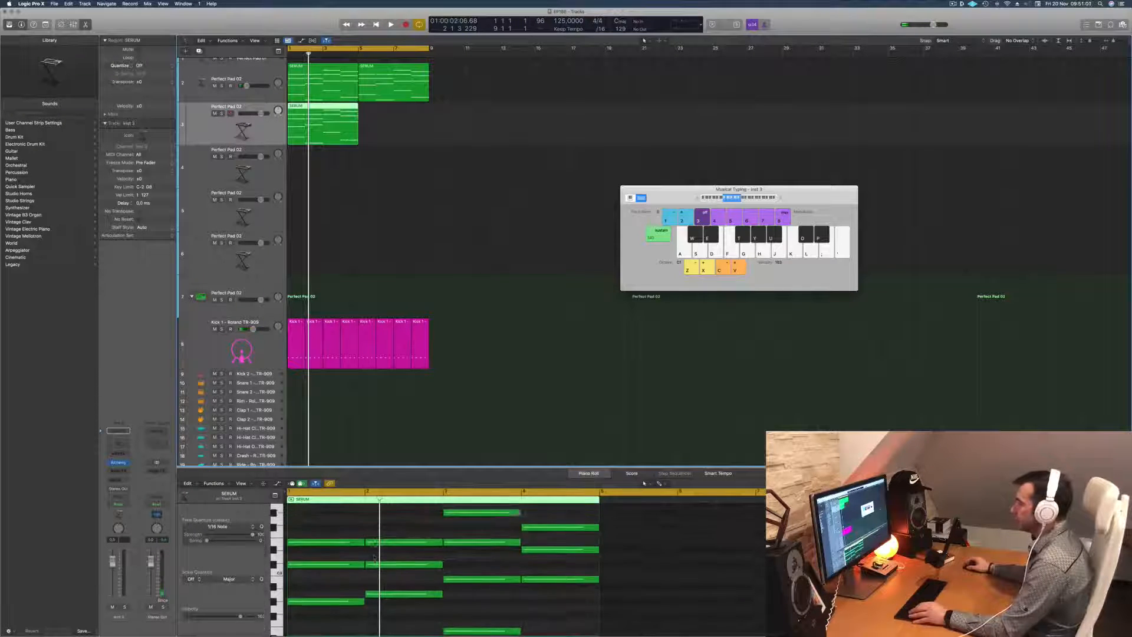
scroll(373, 558, down, 3)
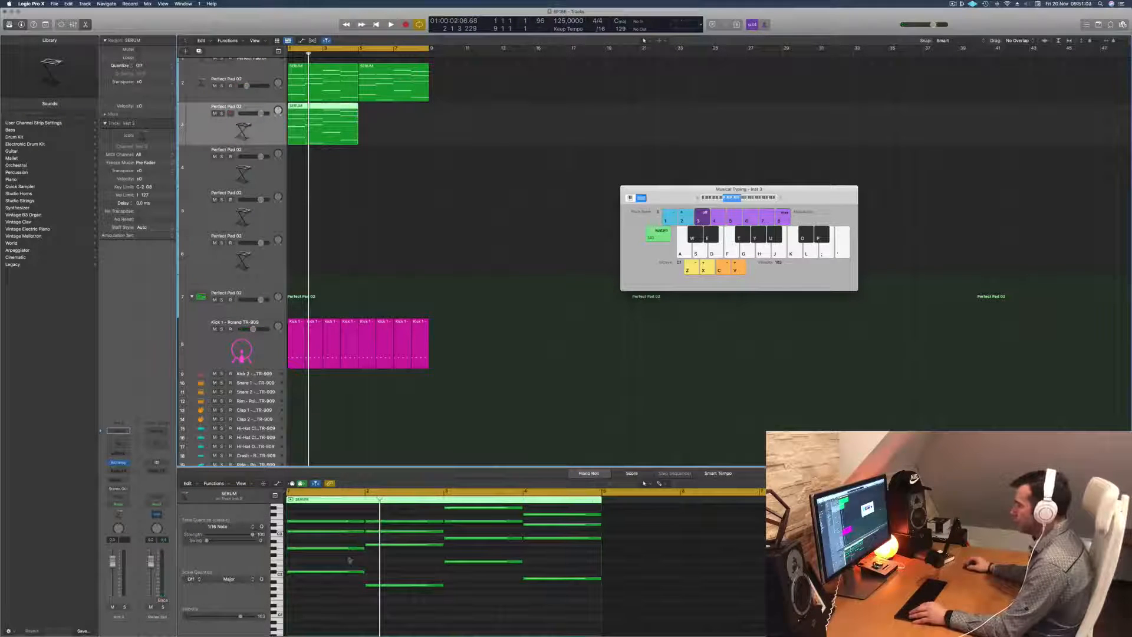
Delete the upper chord notes in the copied SERUM region, keeping each chord's lowest note, and select the four remaining notes
drag(349, 560, 625, 493)
key(Delete)
scroll(470, 529, down, 4)
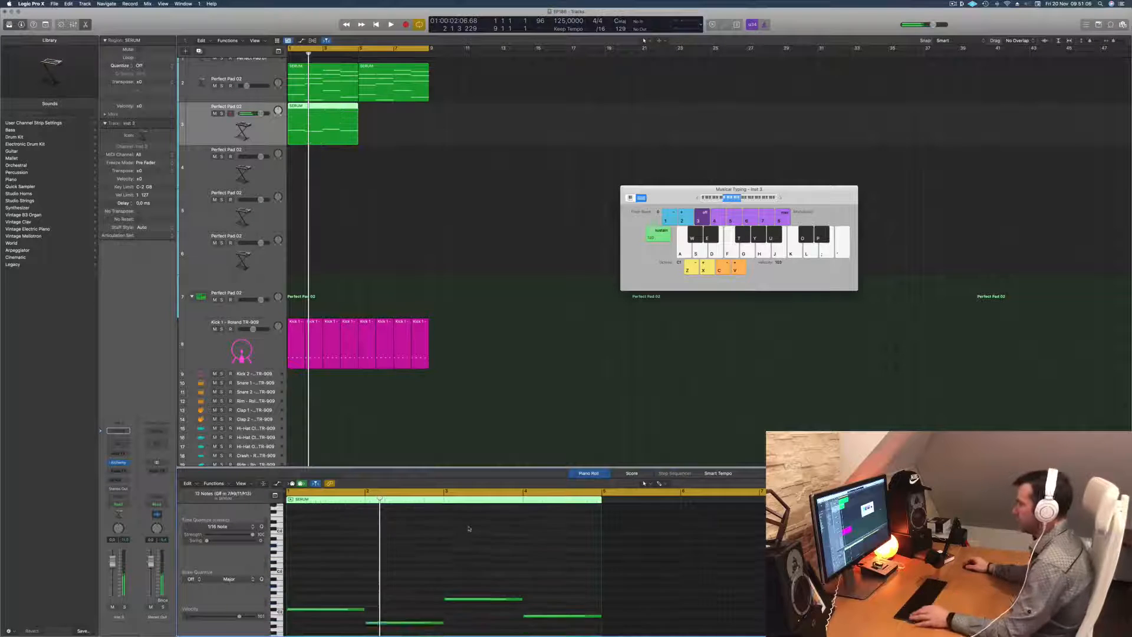
drag(345, 541, 614, 632)
scroll(385, 554, up, 3)
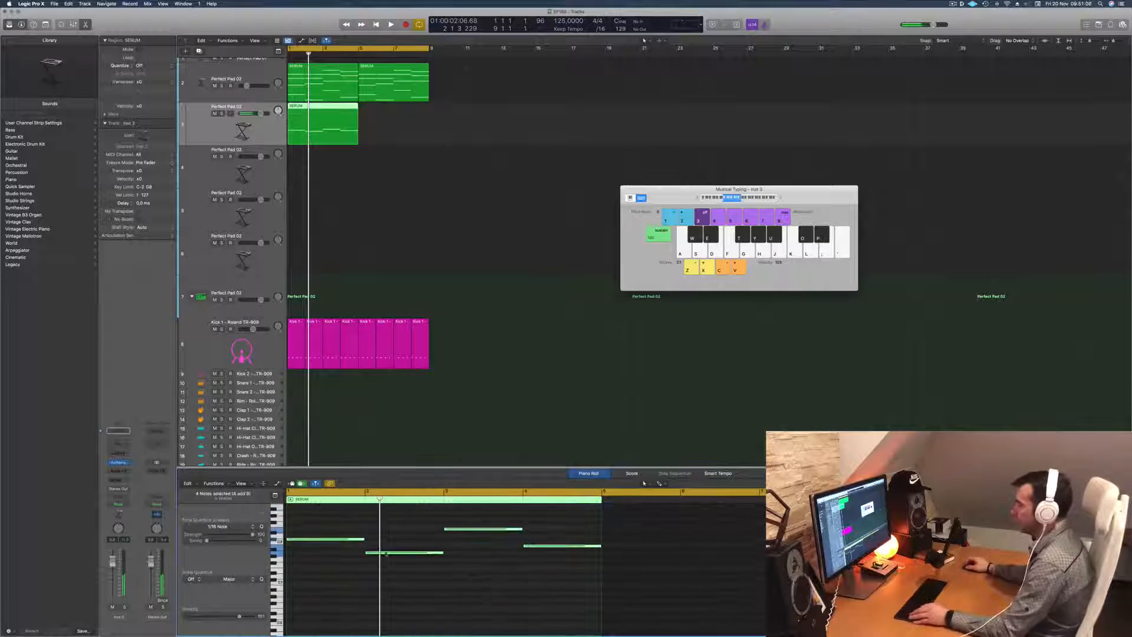
Shorten the four selected bass notes to short stabs and load the Bass preset 1963 Semi-Acoustic Thumb in the track's Alchemy
drag(362, 538, 290, 539)
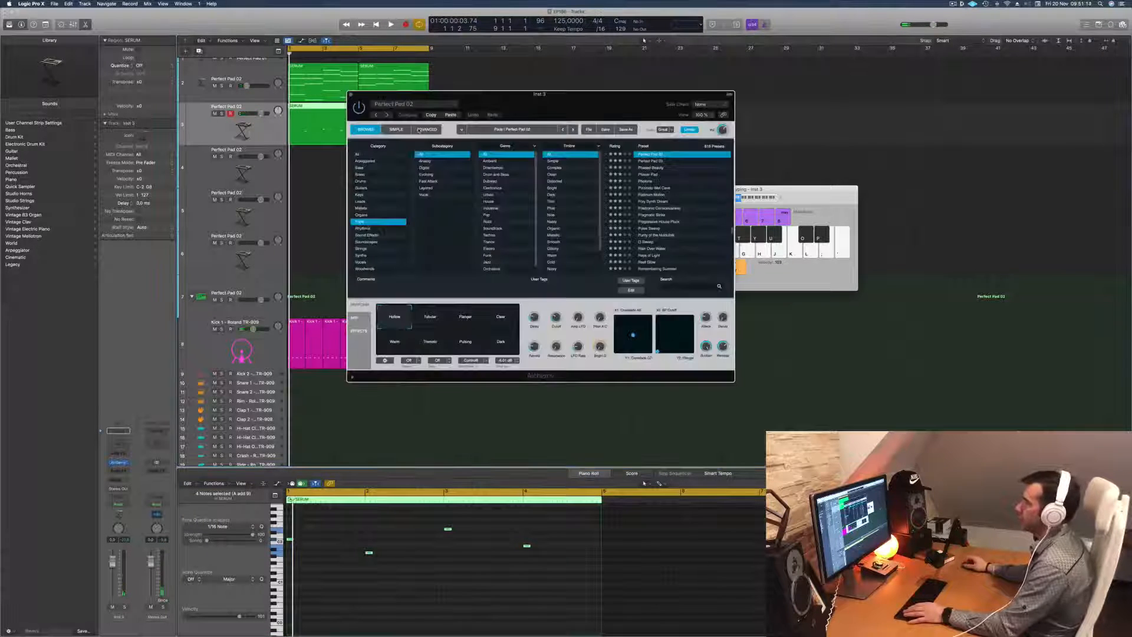
click(359, 168)
scroll(684, 212, down, 10)
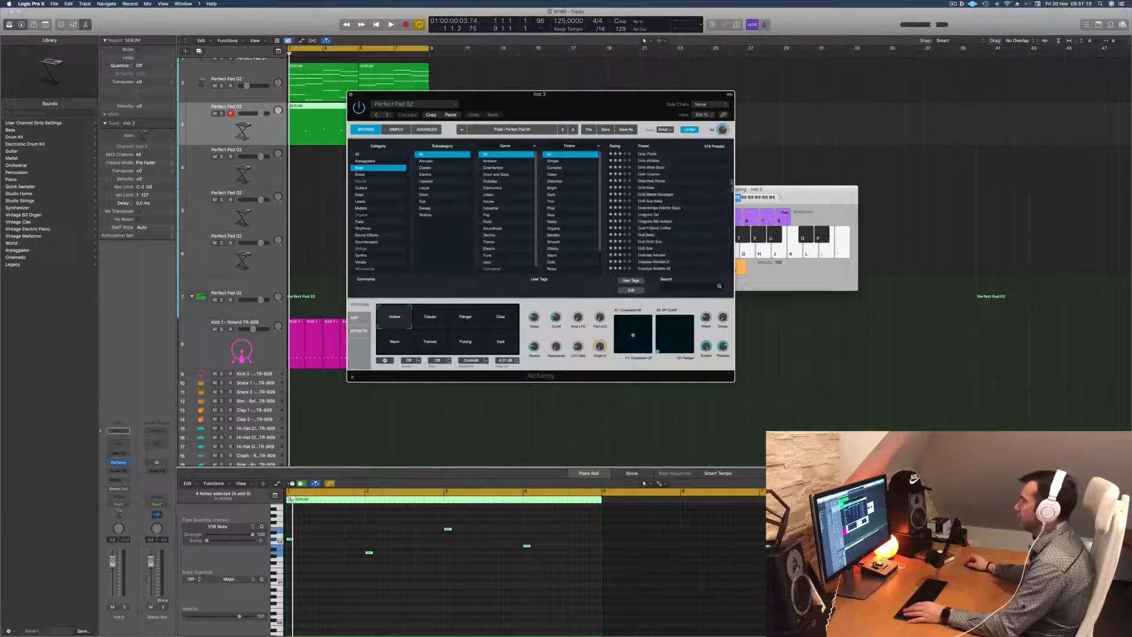
scroll(654, 212, up, 10)
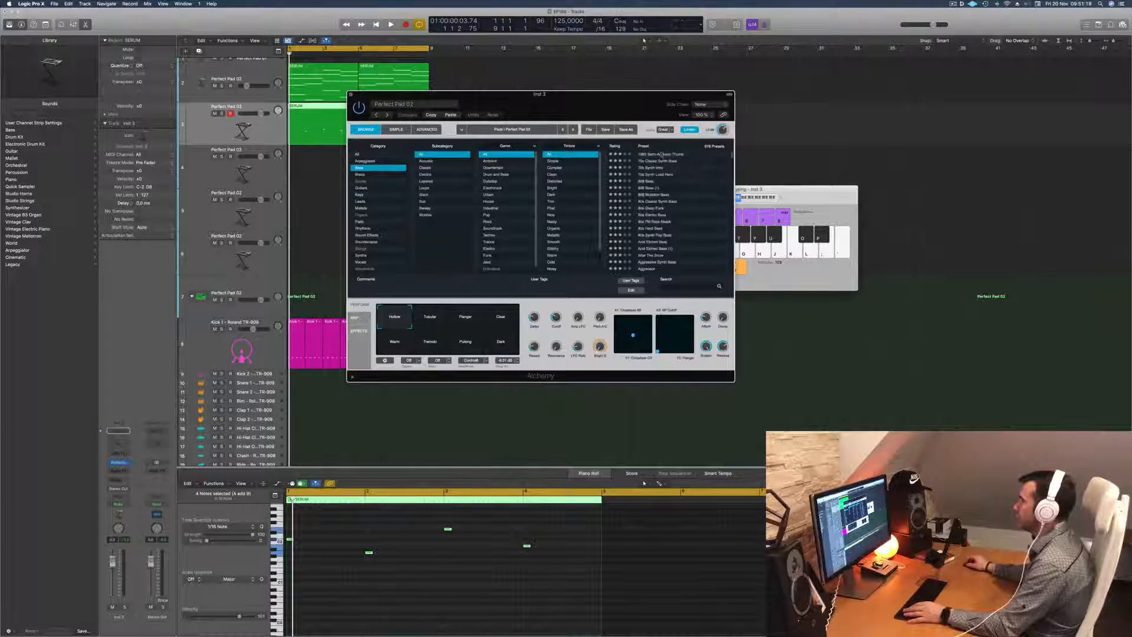
click(660, 155)
drag(590, 94, 665, 100)
key(space)
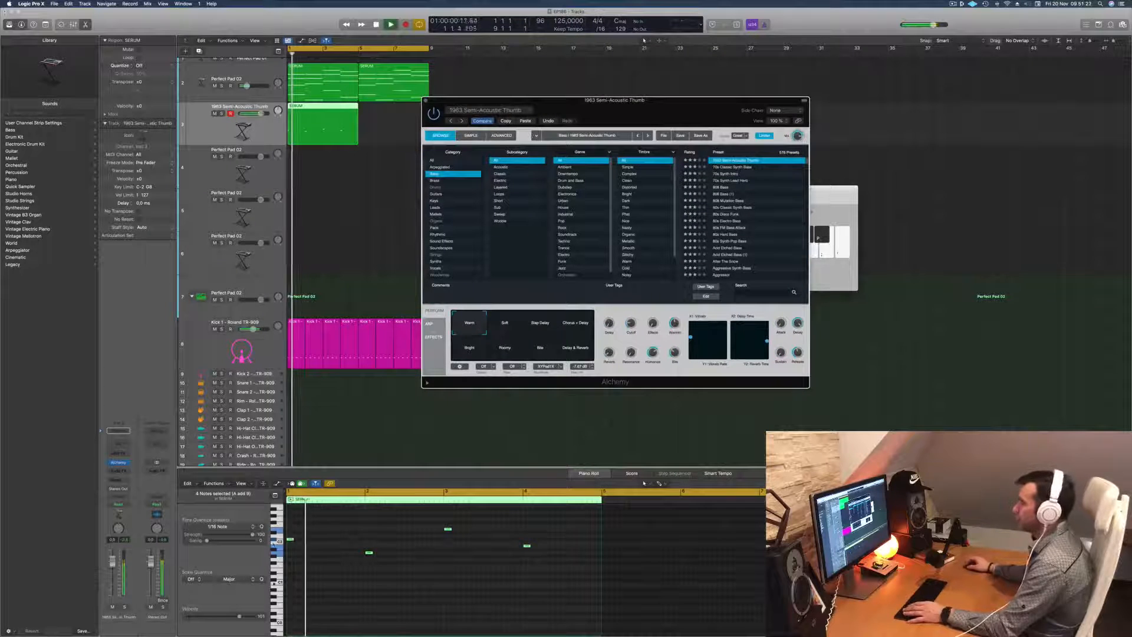
key(space)
key(space)
key(space)
Copy the four short bass notes so that each repeats three sixteenths after its original, and play the result
scroll(342, 578, right, 4)
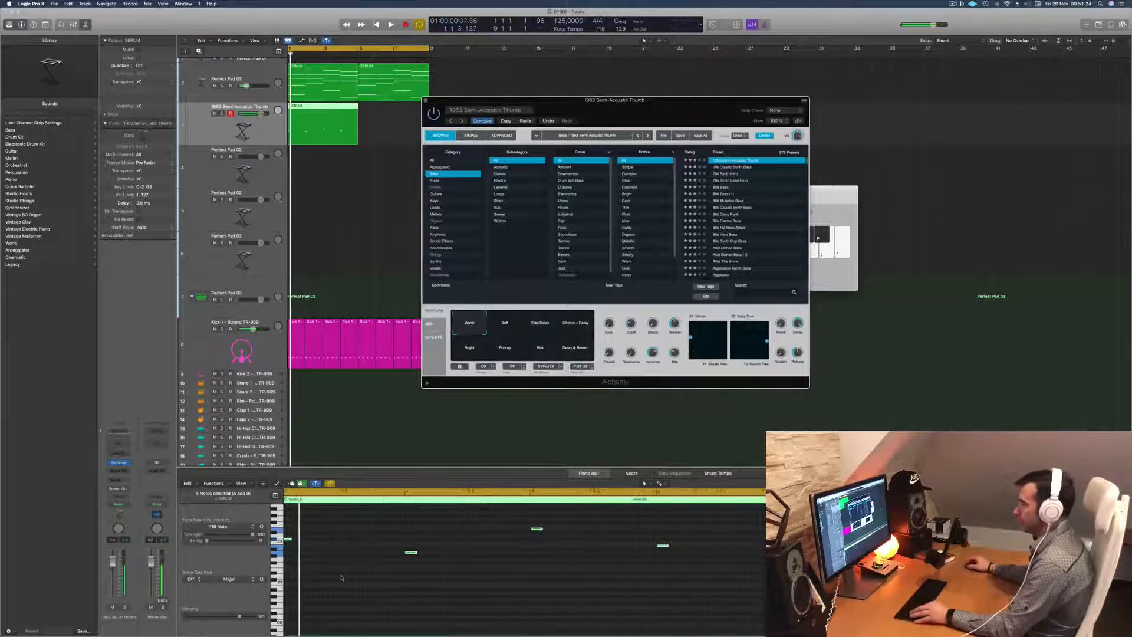
key(space)
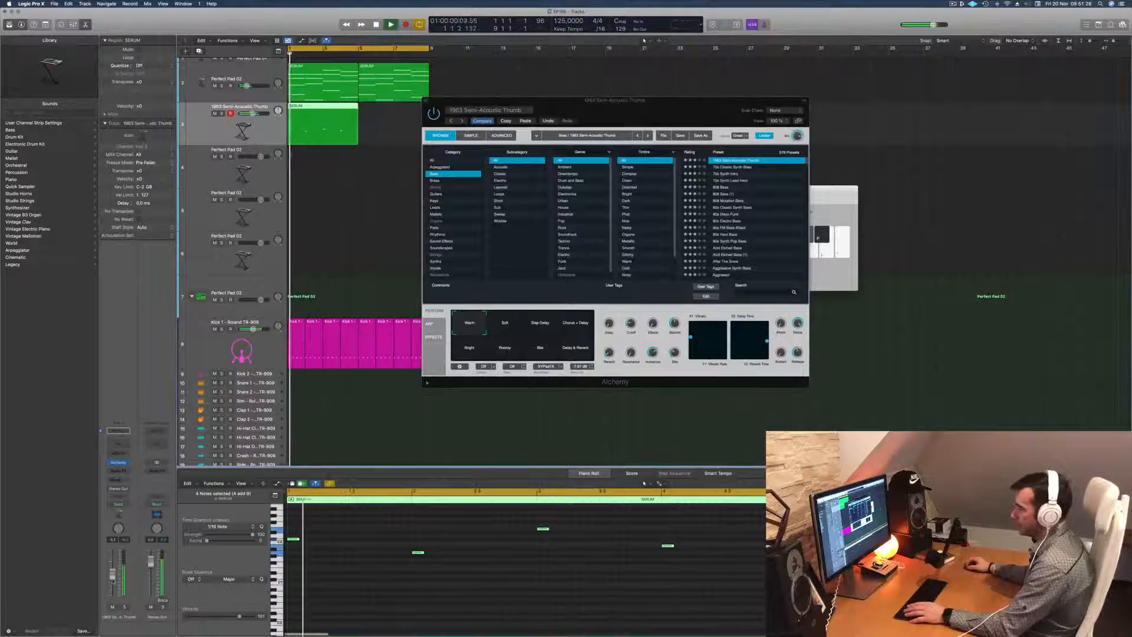
scroll(316, 539, right, 4)
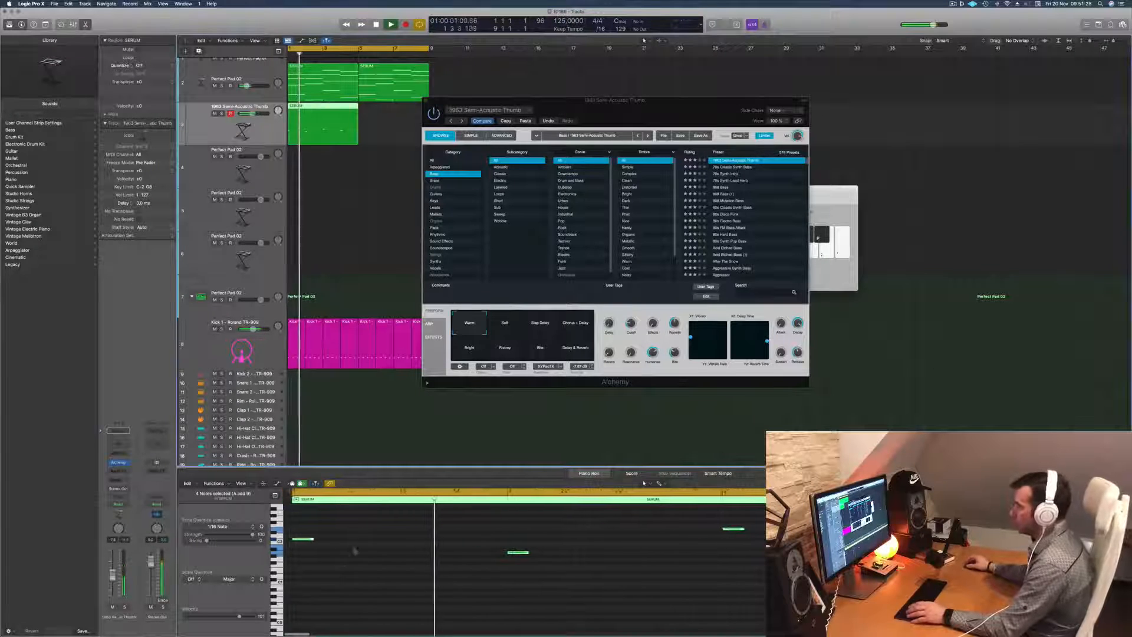
key(space)
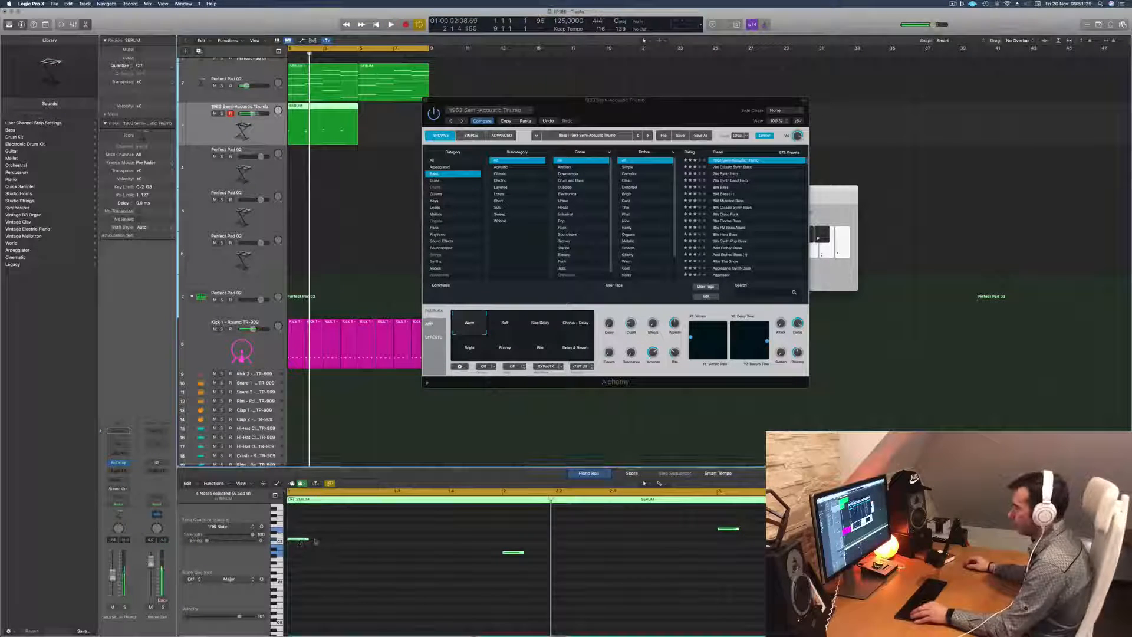
drag(302, 539, 341, 544)
key(space)
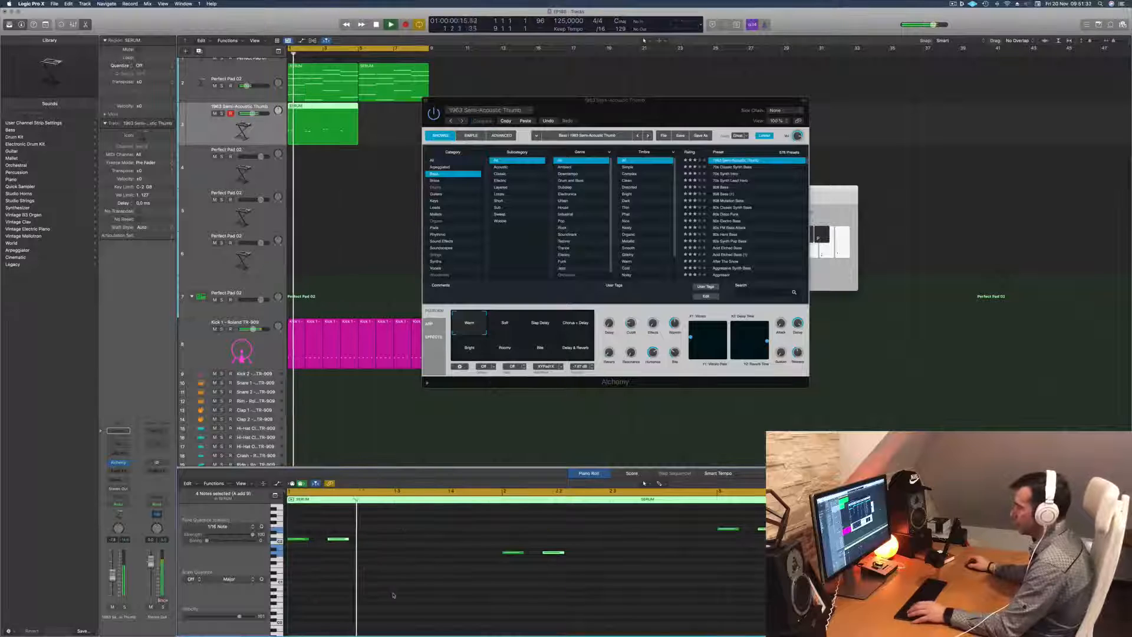
Play the bass line and shift the four copied notes one sixteenth later, onto the second beat of each bar
scroll(374, 556, right, 2)
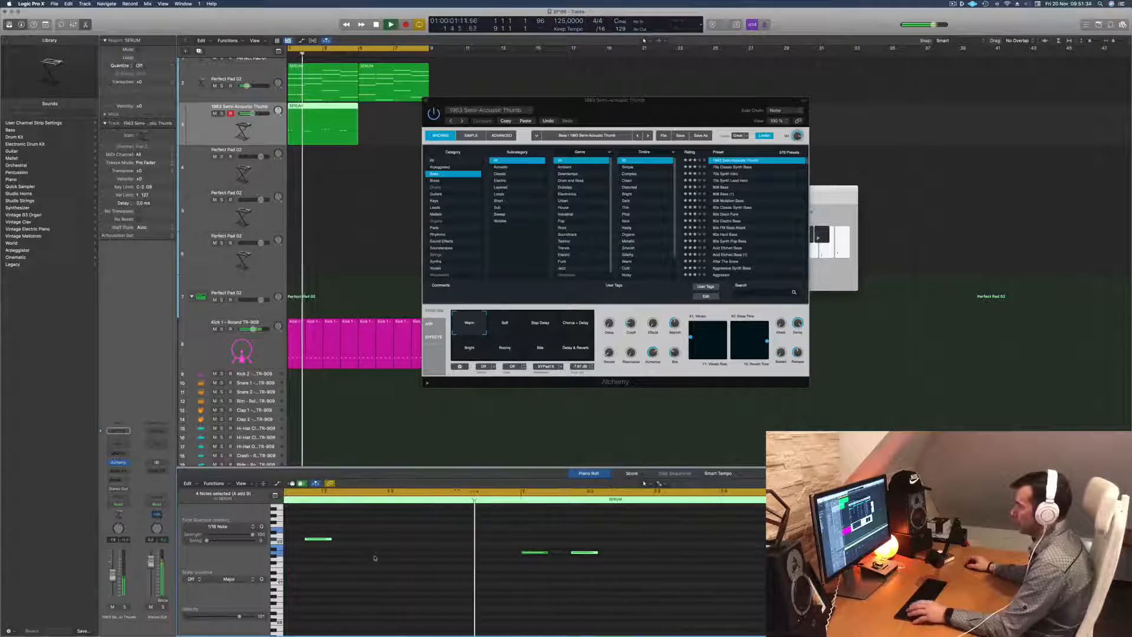
key(space)
key(space)
key(space)
key(space)
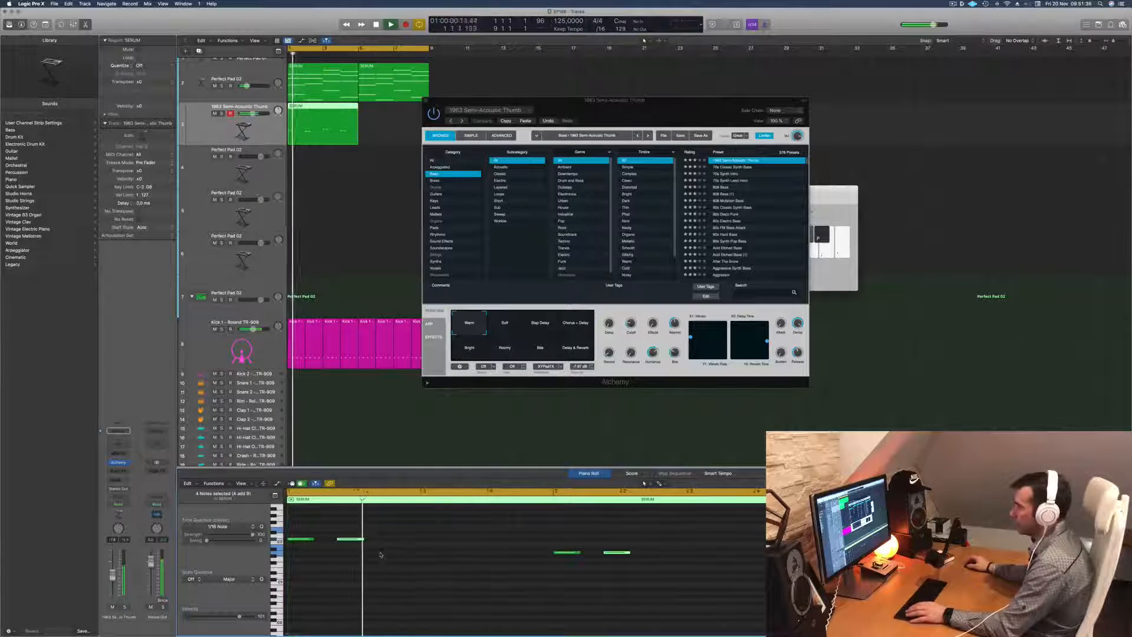
key(space)
key(space)
drag(370, 541, 380, 548)
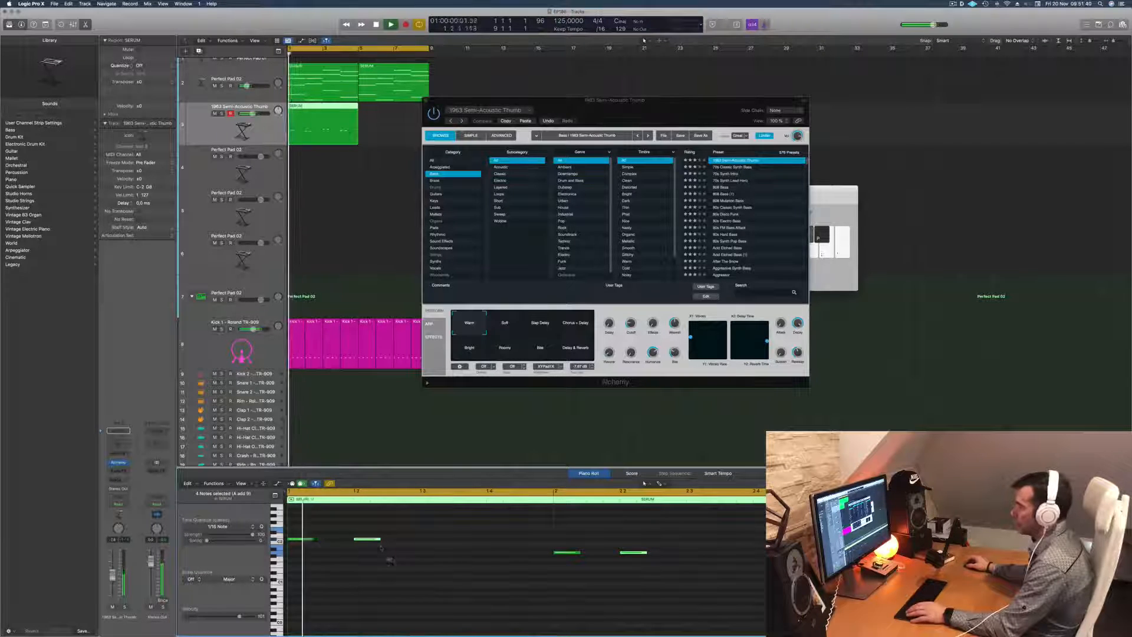
click(393, 566)
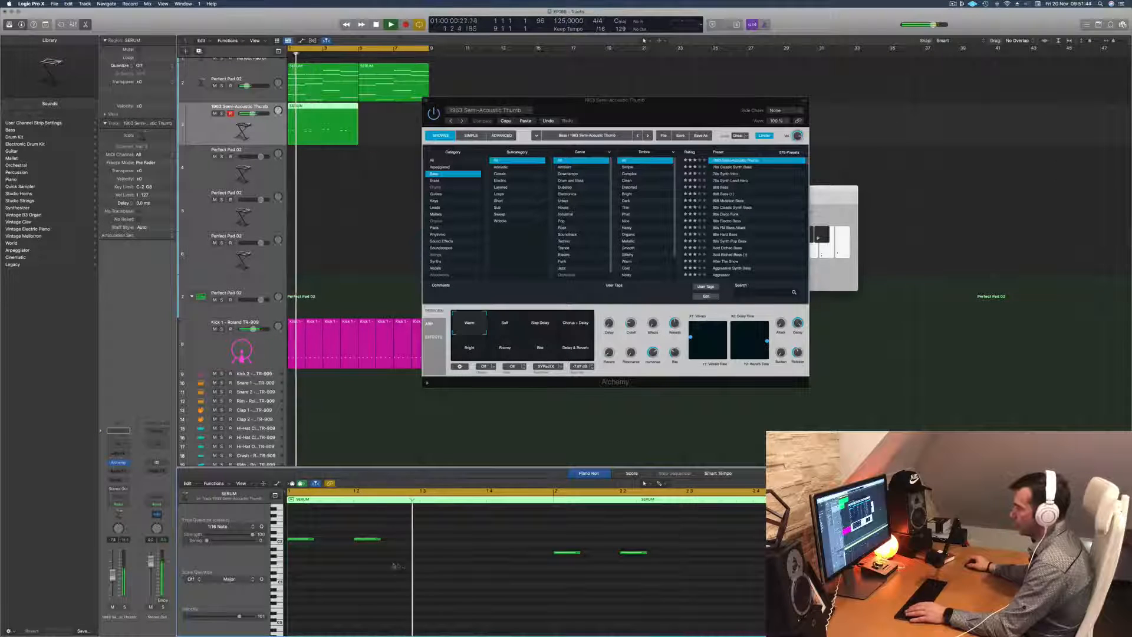
key(space)
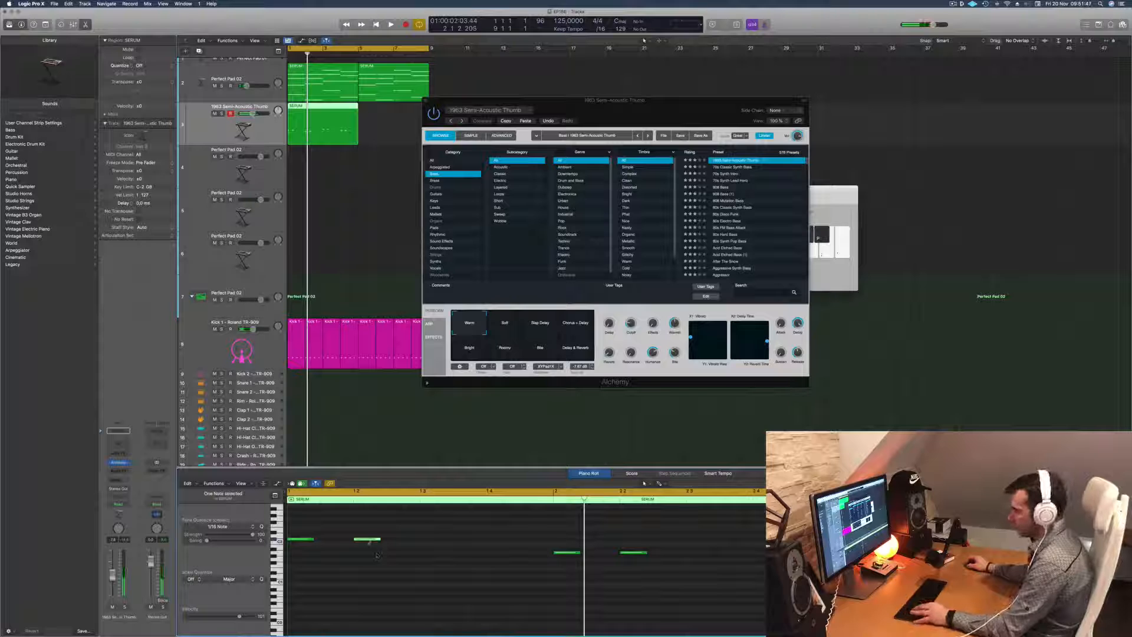
Move the four copied bass notes two sixteenths earlier and solo the bass track during playback
drag(375, 539, 328, 542)
key(space)
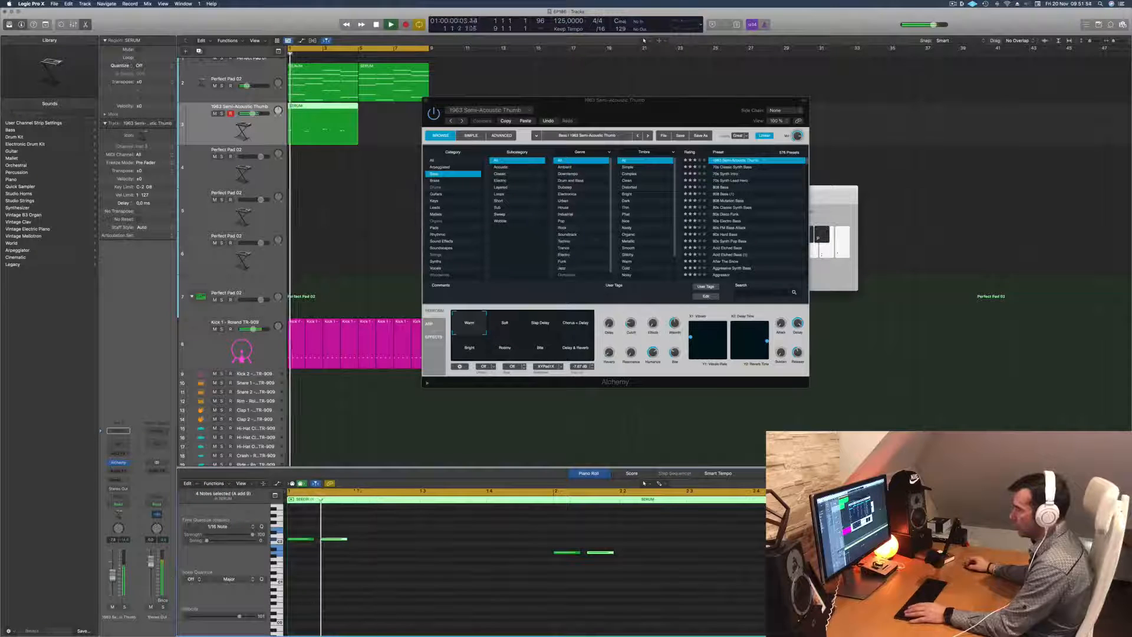
click(125, 608)
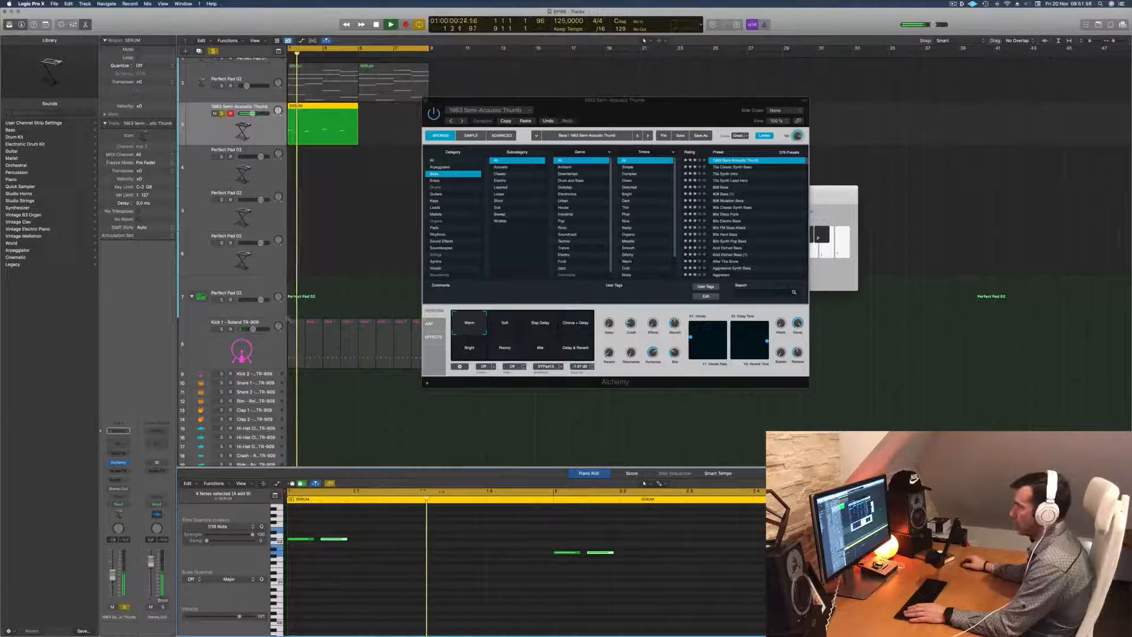
scroll(349, 243, up, 1)
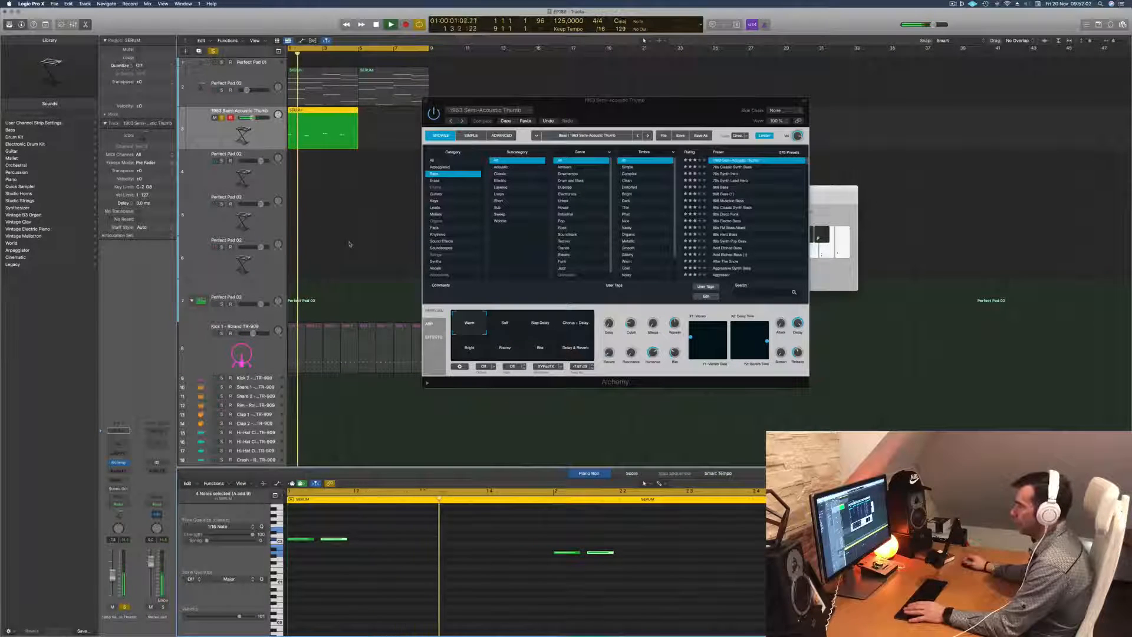
drag(707, 111, 762, 109)
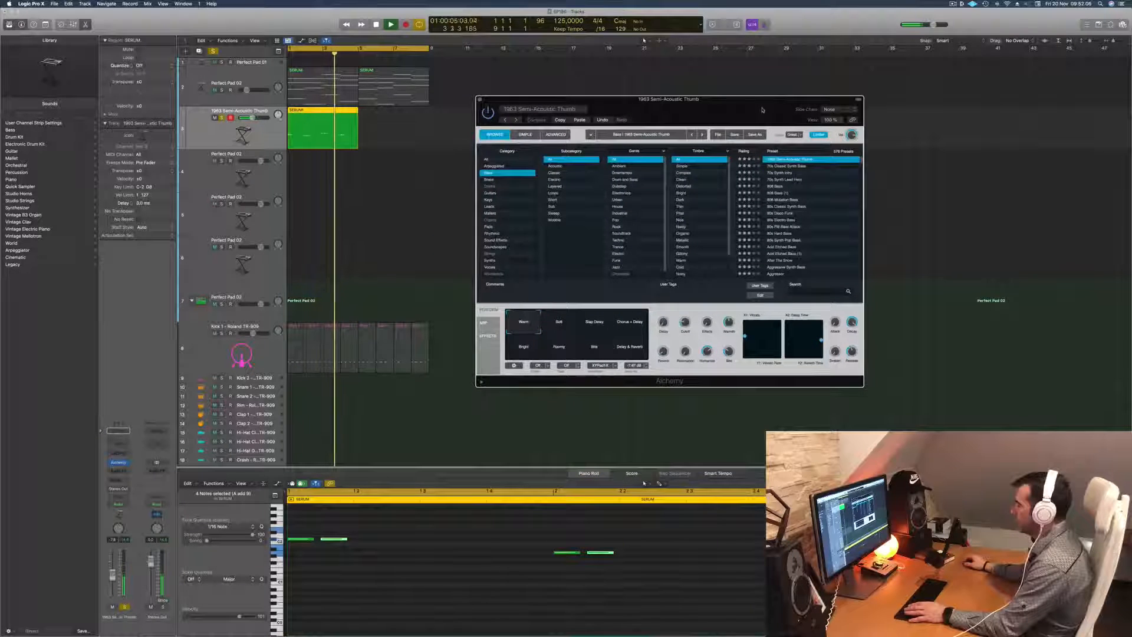
drag(762, 110, 743, 114)
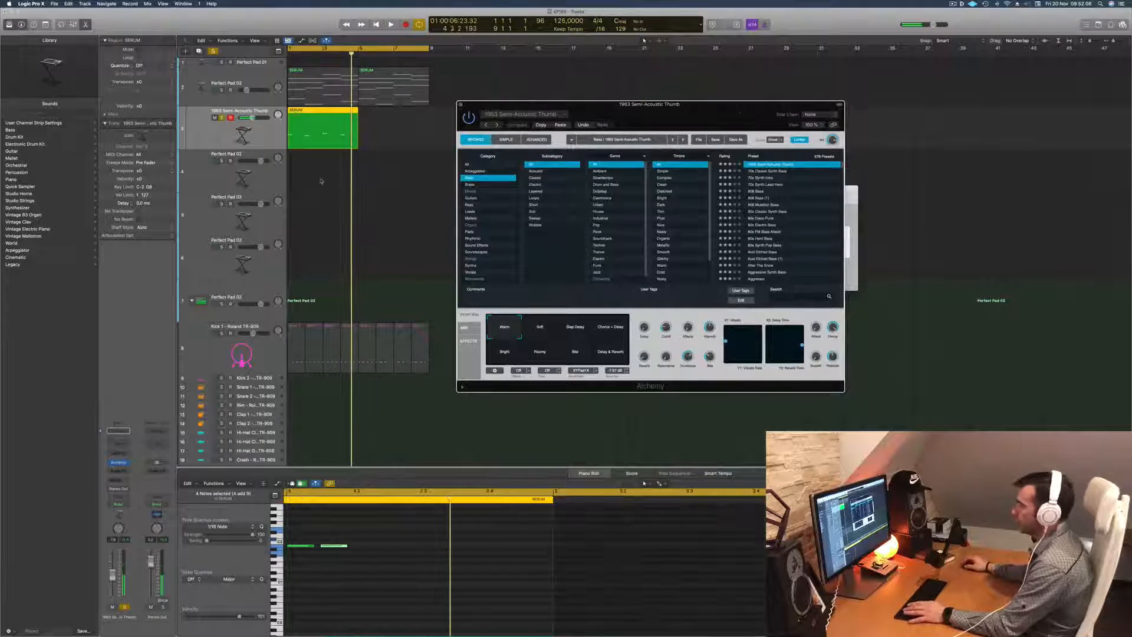
Clear the bass track's solo and load the 70s Classic Synth Bass preset in Alchemy
key(space)
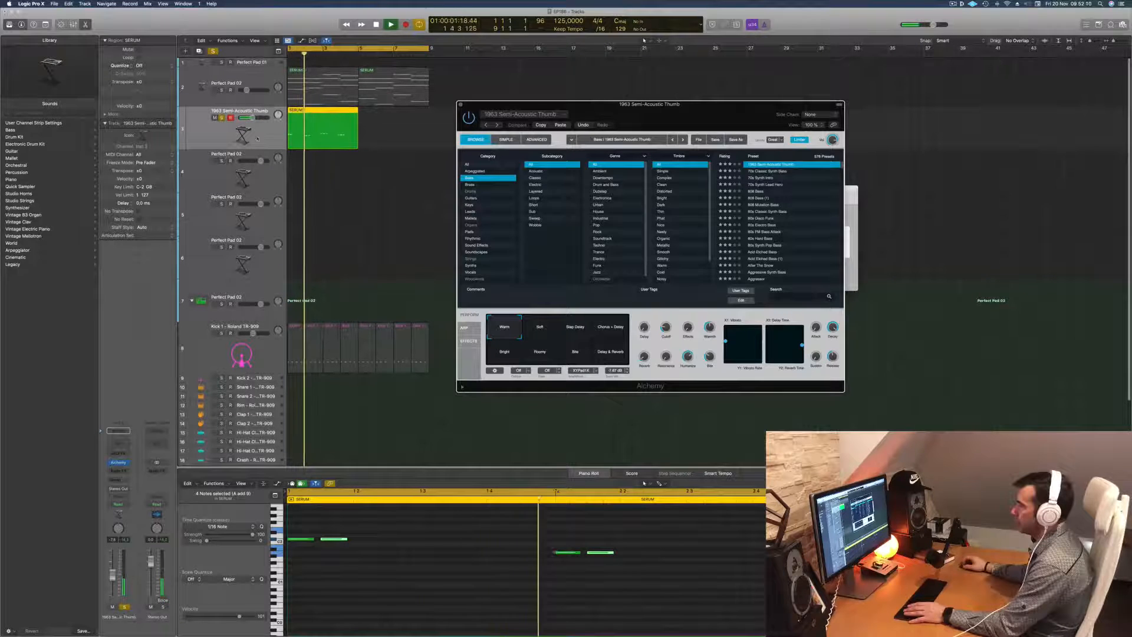
click(257, 139)
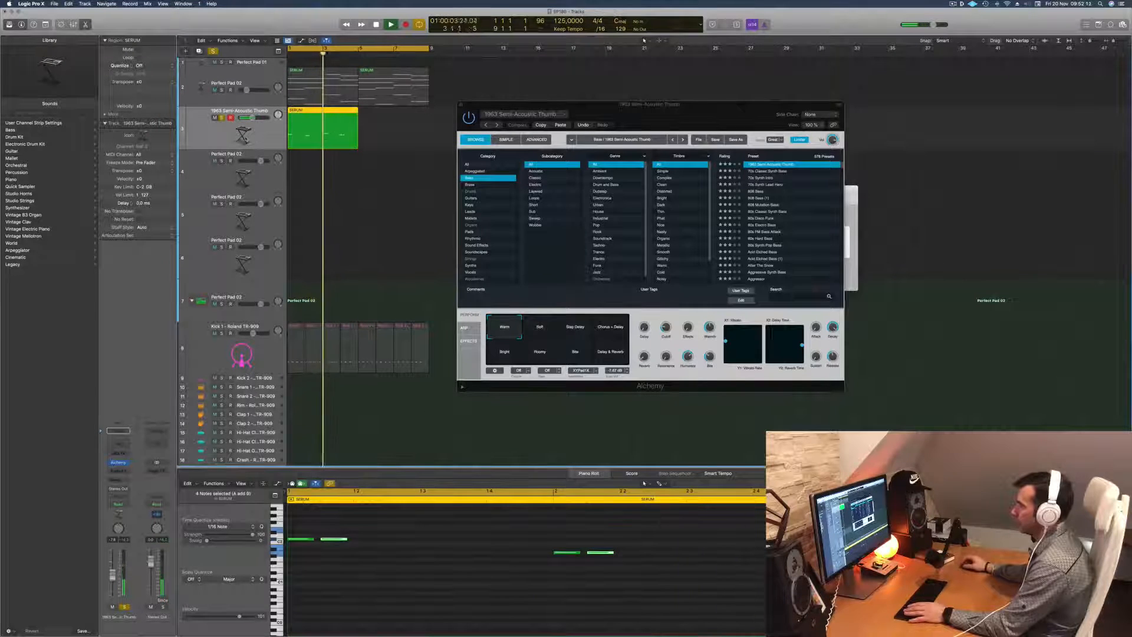
click(212, 50)
key(space)
click(775, 171)
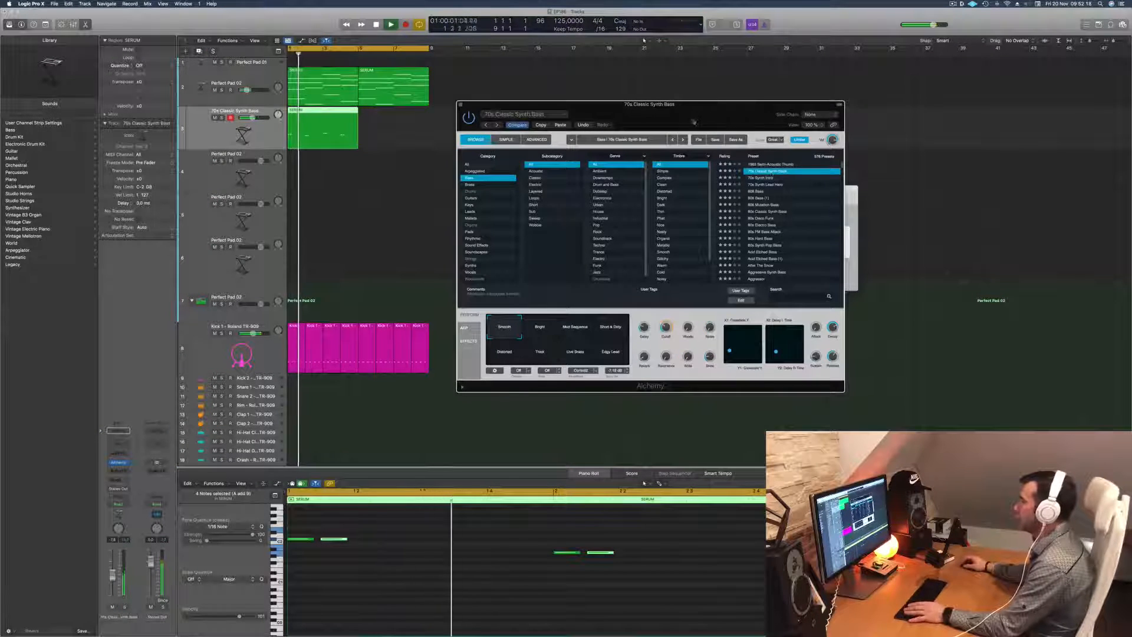
drag(694, 123, 700, 121)
key(space)
key(space)
key(space)
Move the four copied bass notes one sixteenth later, to the fourth sixteenth of each bar, and play the region
click(334, 540)
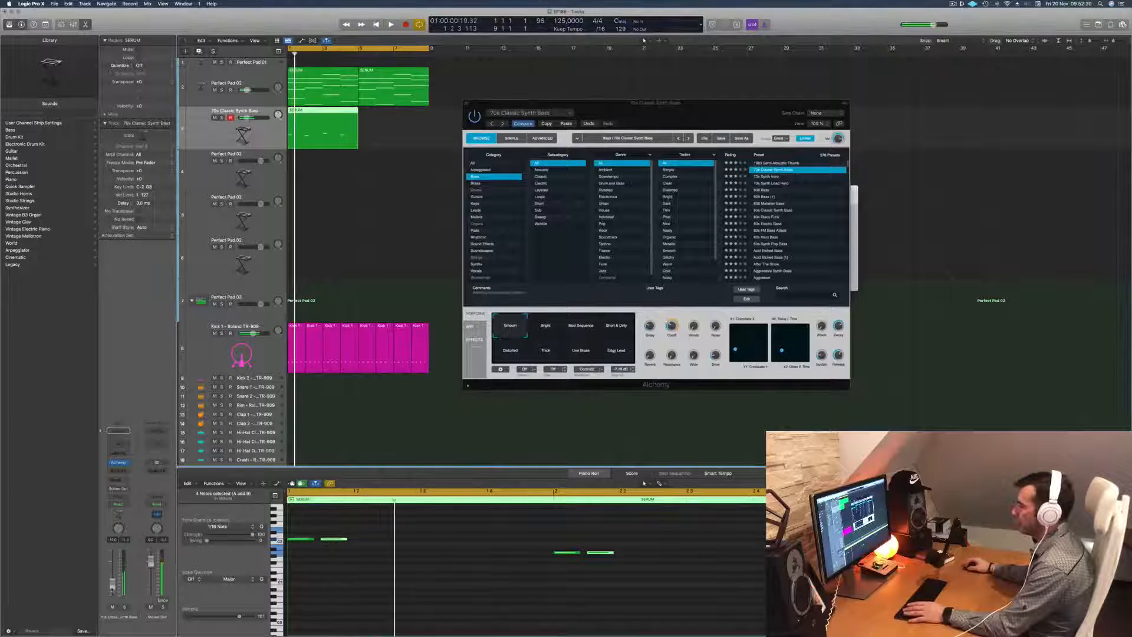
key(space)
key(space)
key(space)
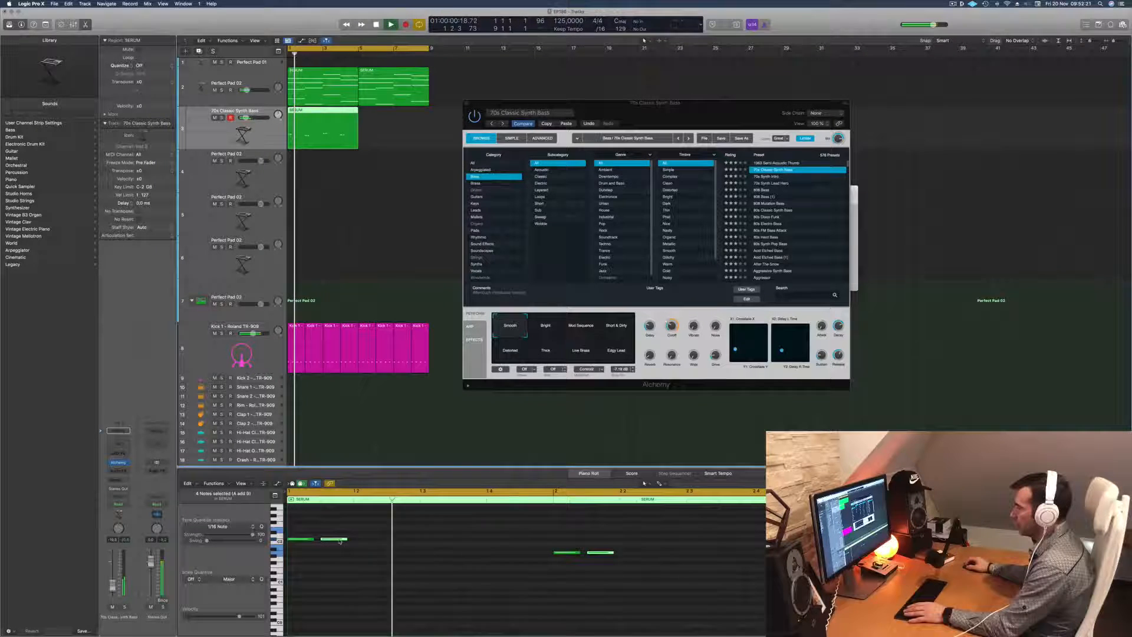
drag(340, 542, 357, 543)
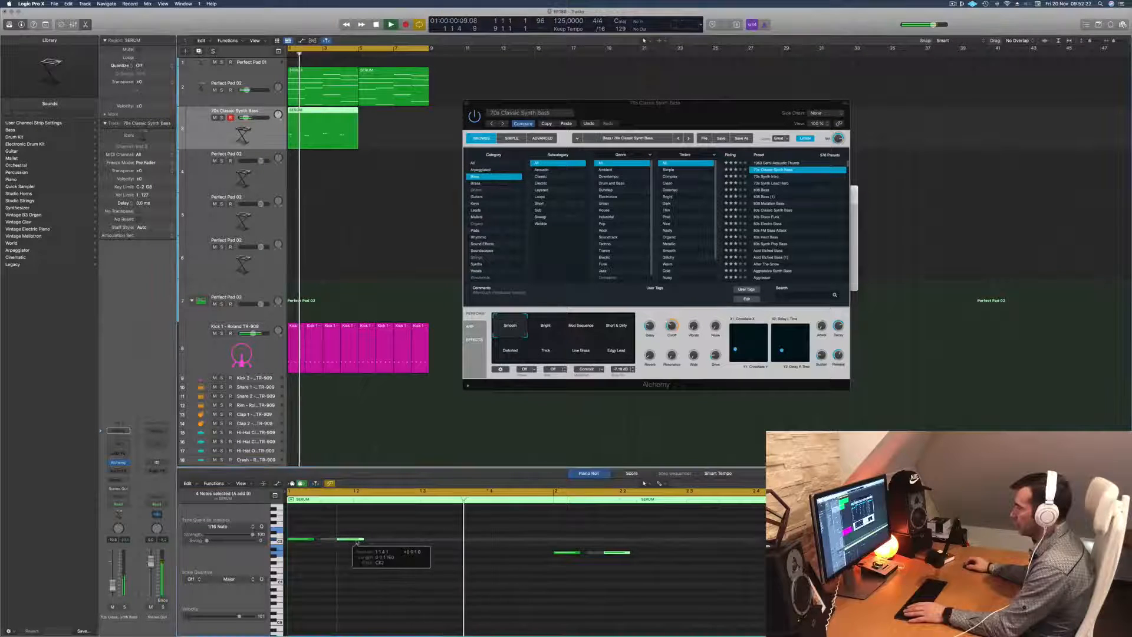
key(space)
key(space)
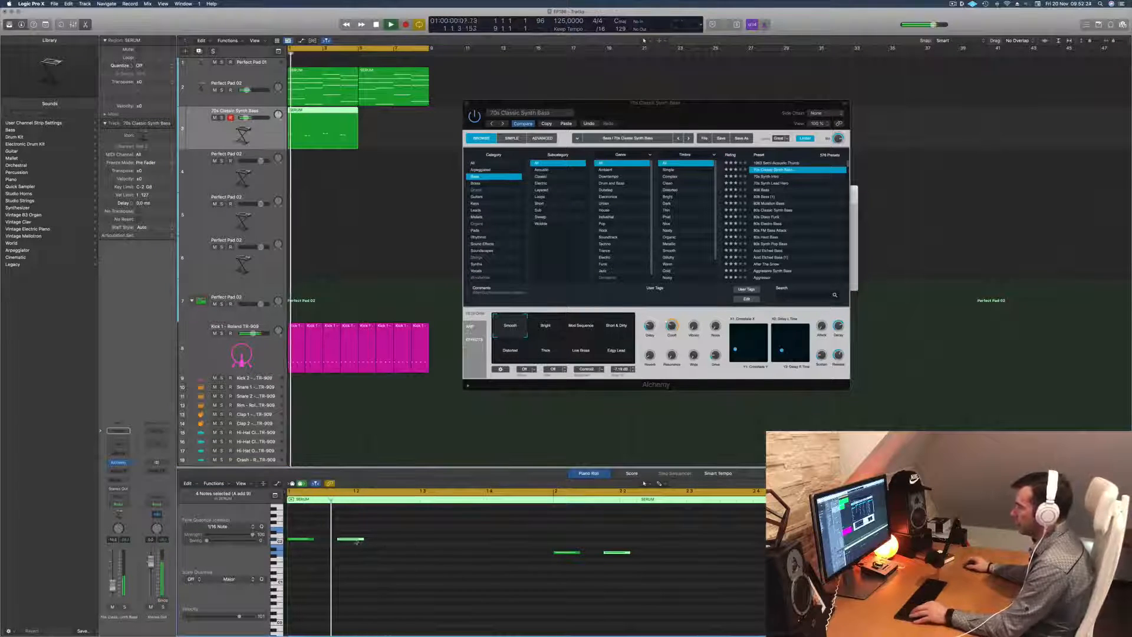
Add further copies of the bass notes at three-sixteenth intervals, making five notes in each bar
drag(357, 540, 458, 542)
key(space)
key(space)
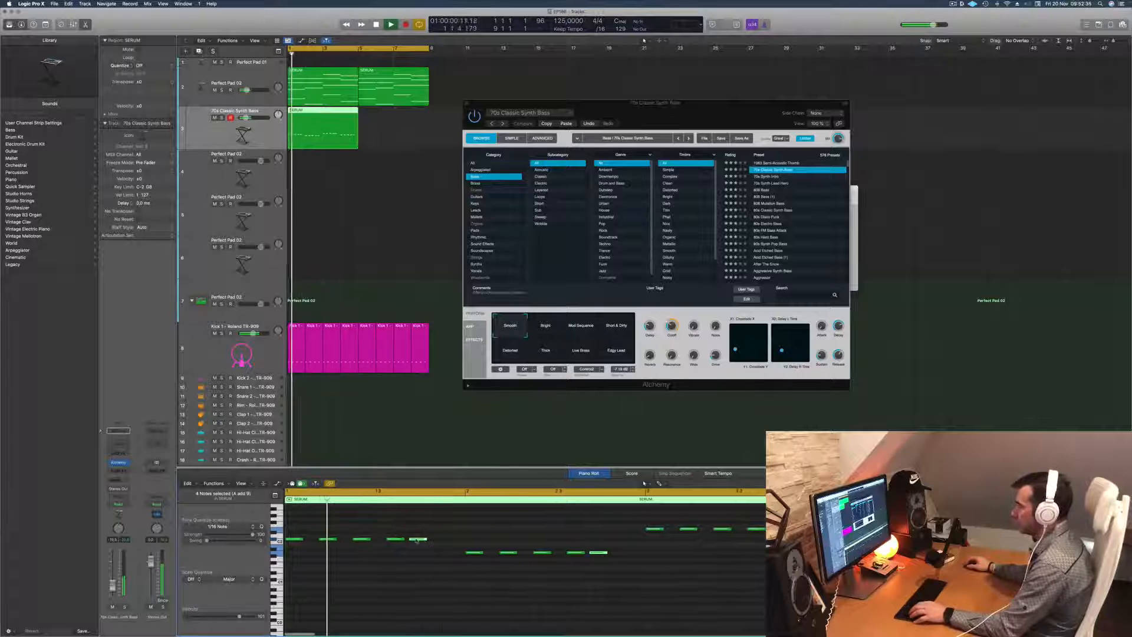
key(alt+Right)
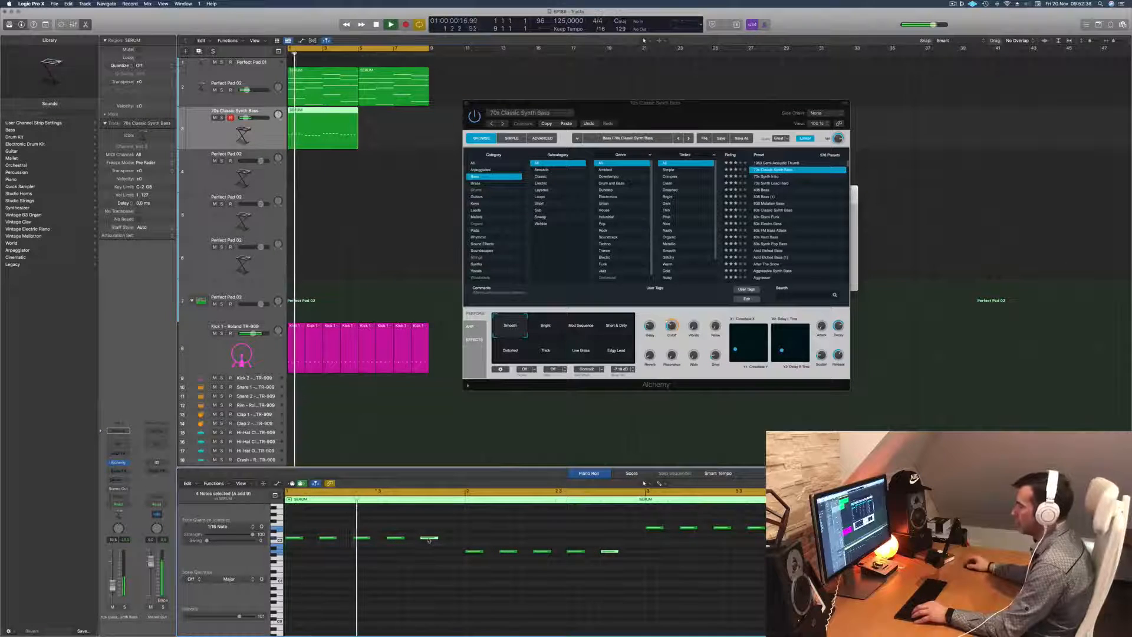
Copy the last bass note of each bar two sixteenths later as a sixth note, and clear the note selection
click(429, 539)
drag(429, 542, 452, 541)
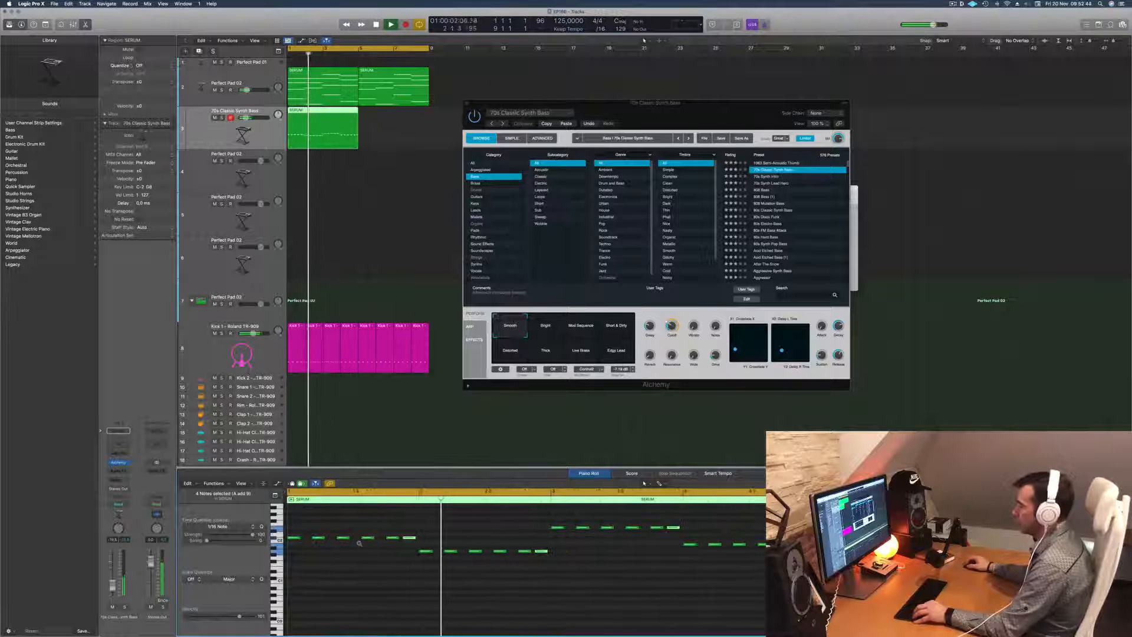
scroll(359, 543, down, 2)
click(450, 536)
Play the bass pattern, try the 1963 Semi-Acoustic Thumb preset in Alchemy and return to 70s Classic Synth Bass
drag(639, 119, 578, 200)
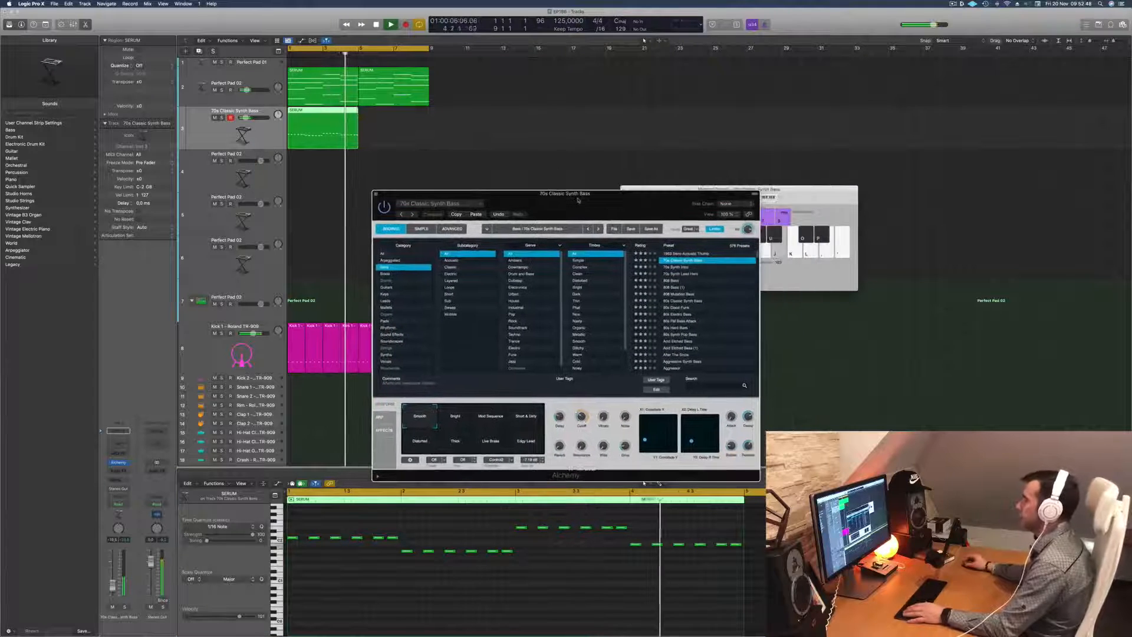
key(space)
key(space)
key(space)
key(space)
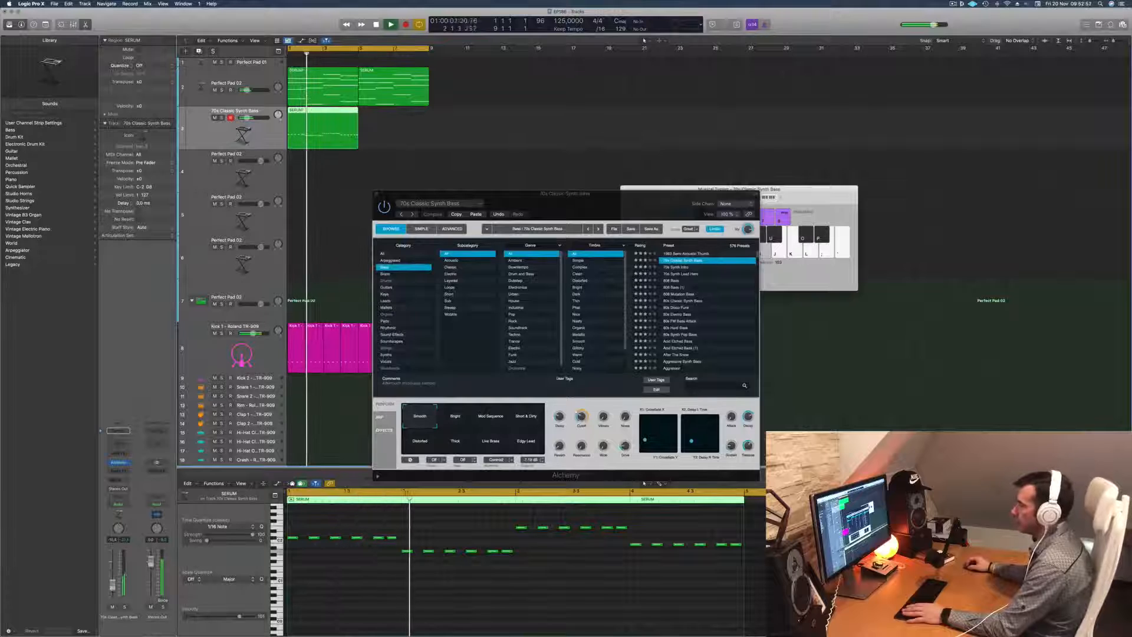
key(space)
key(space)
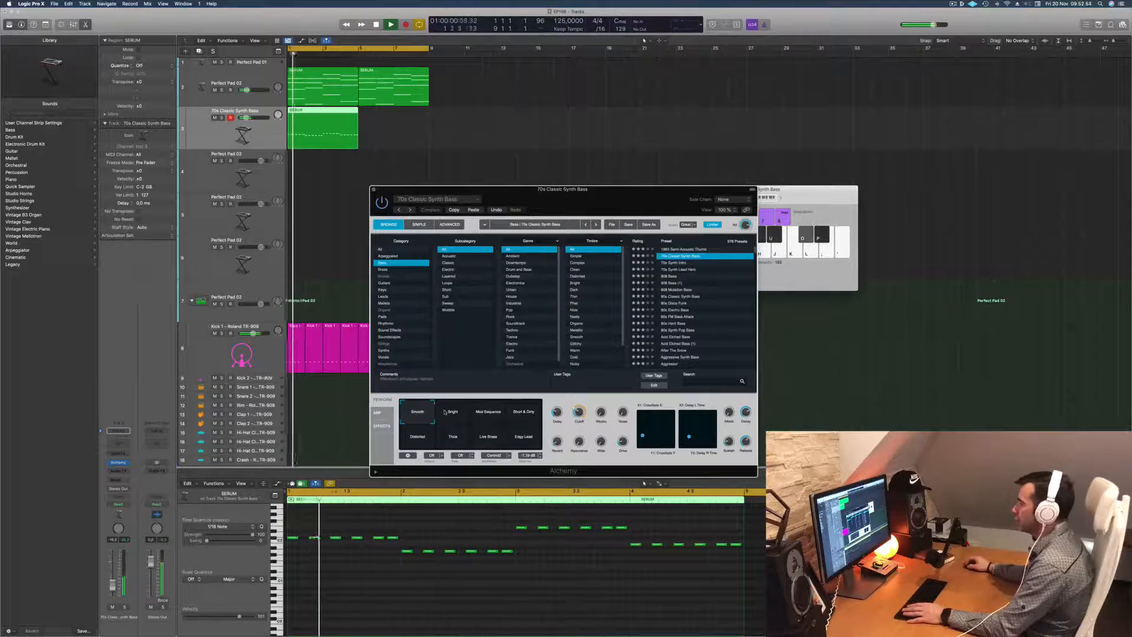
click(691, 250)
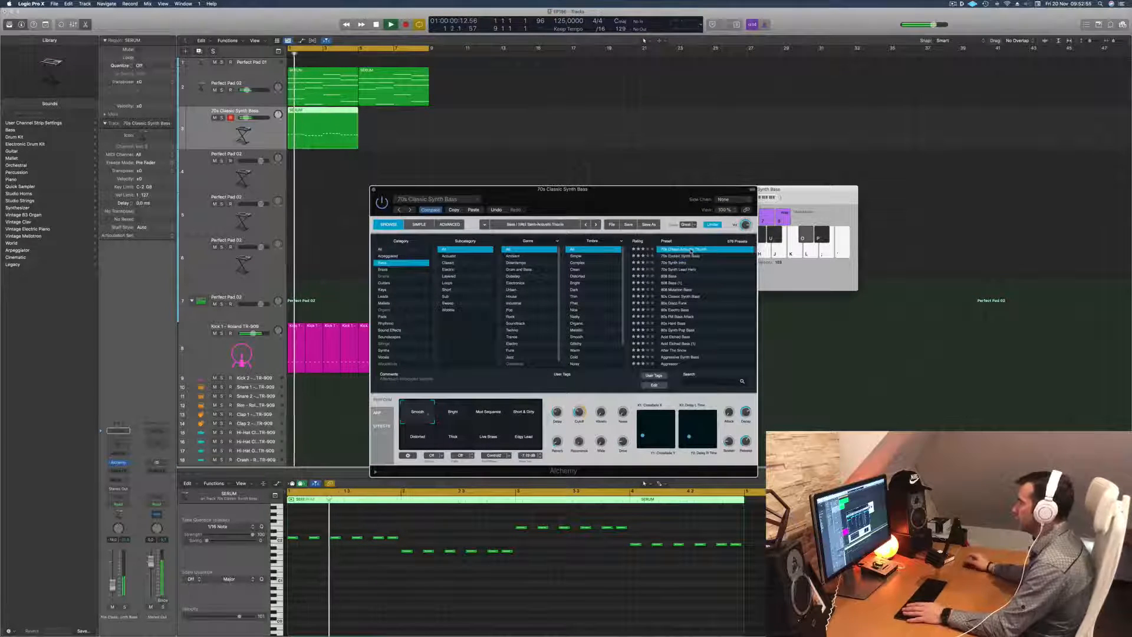
key(Down)
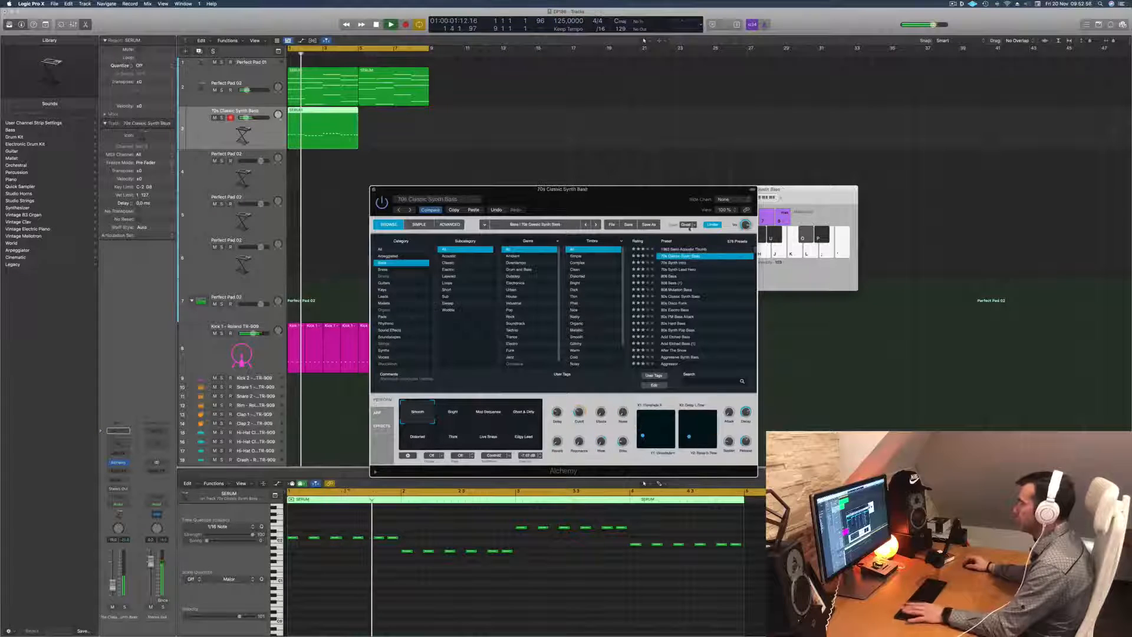
Play the bass pattern from the start together with the kick and pad chords
key(space)
key(space)
drag(665, 190, 684, 169)
key(space)
key(space)
click(423, 593)
key(space)
key(space)
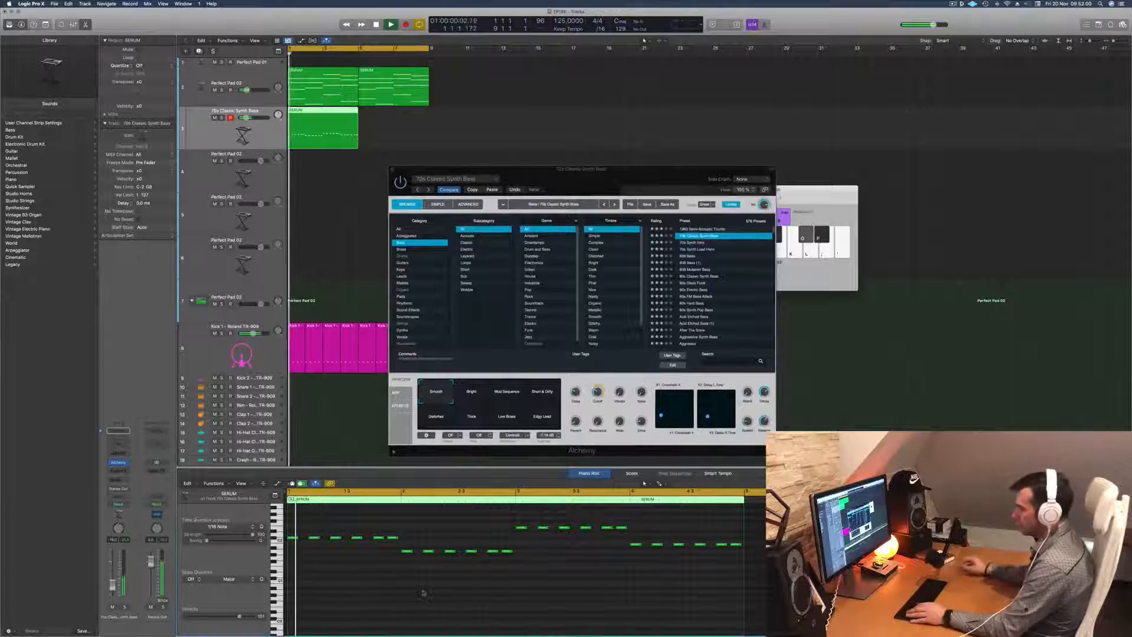
Try all the bass notes one octave lower, return them to their original octave and restart playback
key(super+a)
key(alt+shift+Down)
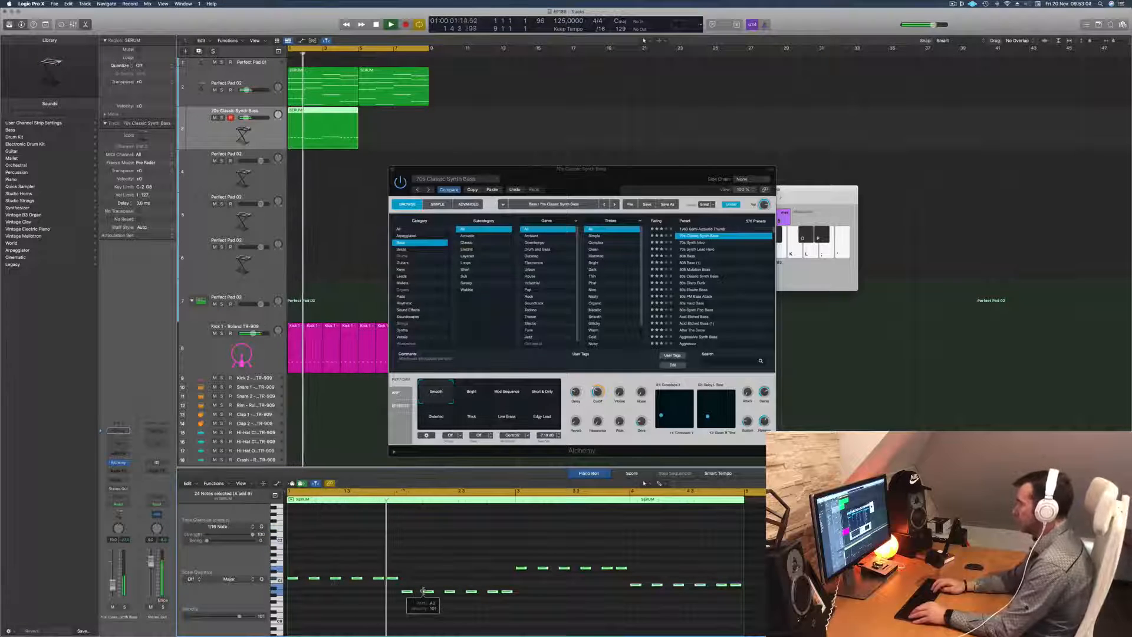
key(alt+shift+Up)
key(space)
key(space)
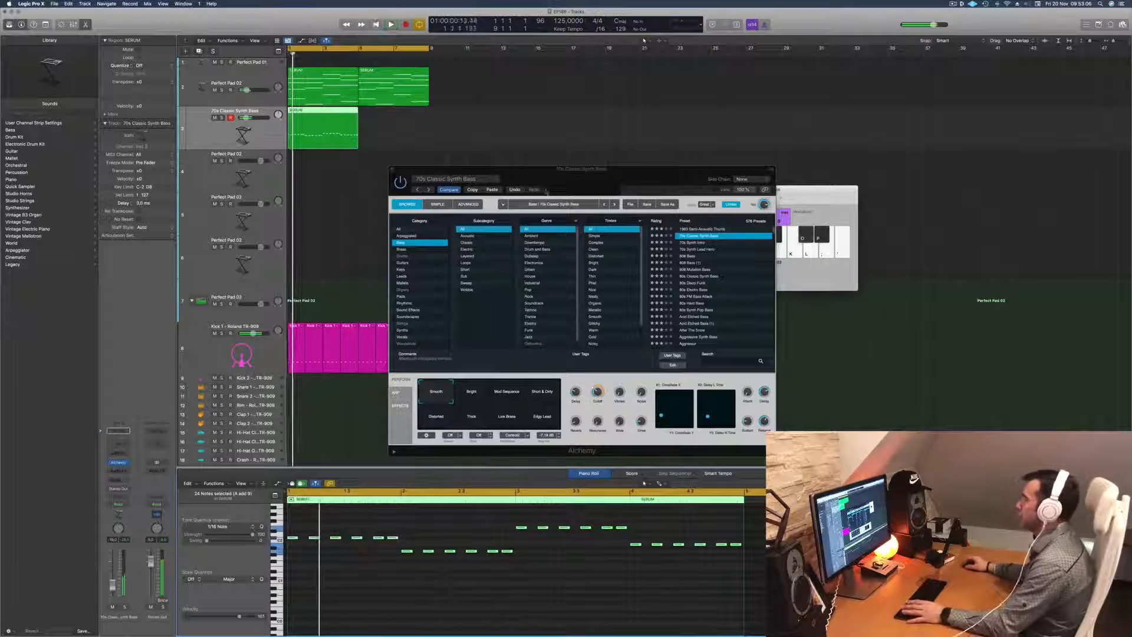
Adjust the Cutoff of 70s Classic Synth Bass in Alchemy and fine-tune the bass track's volume while it plays from the start
drag(546, 192, 643, 166)
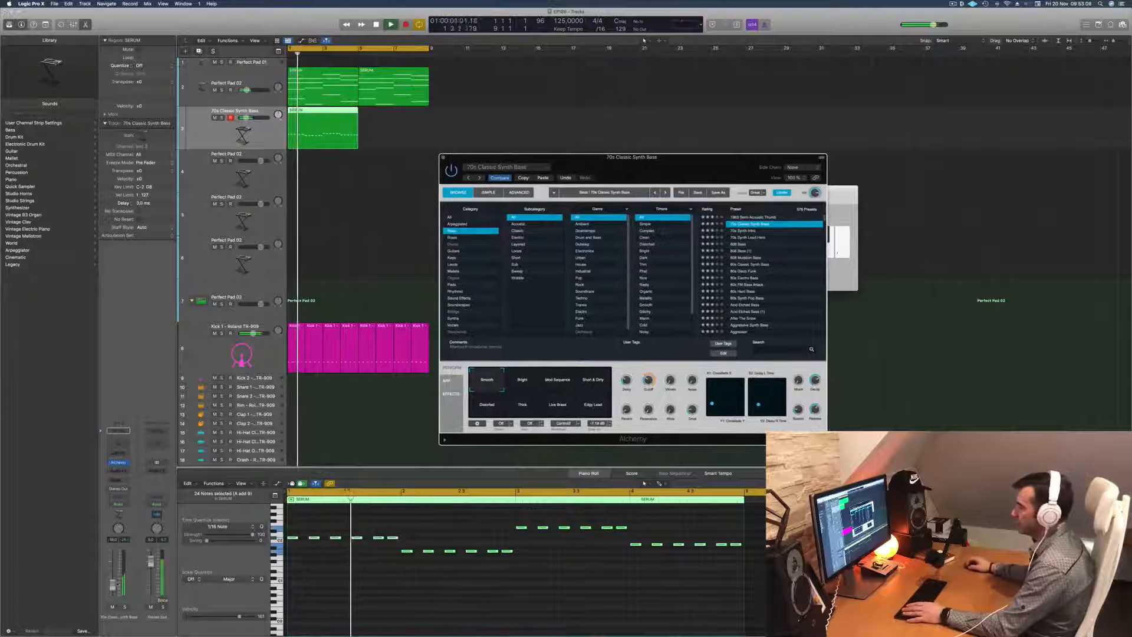
drag(114, 583, 113, 580)
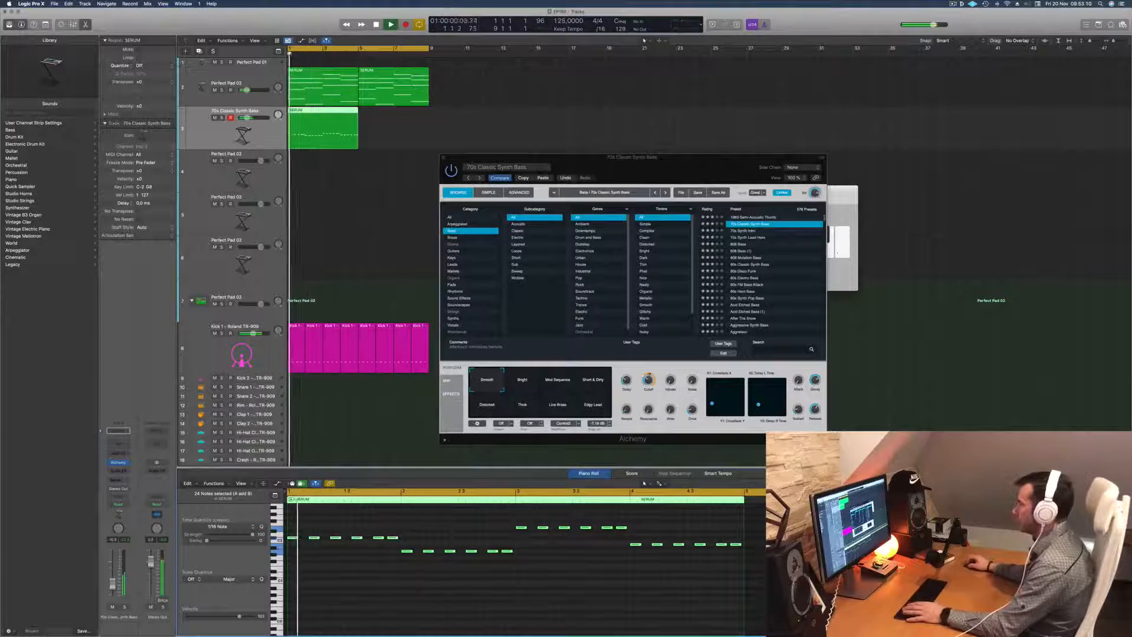
click(648, 366)
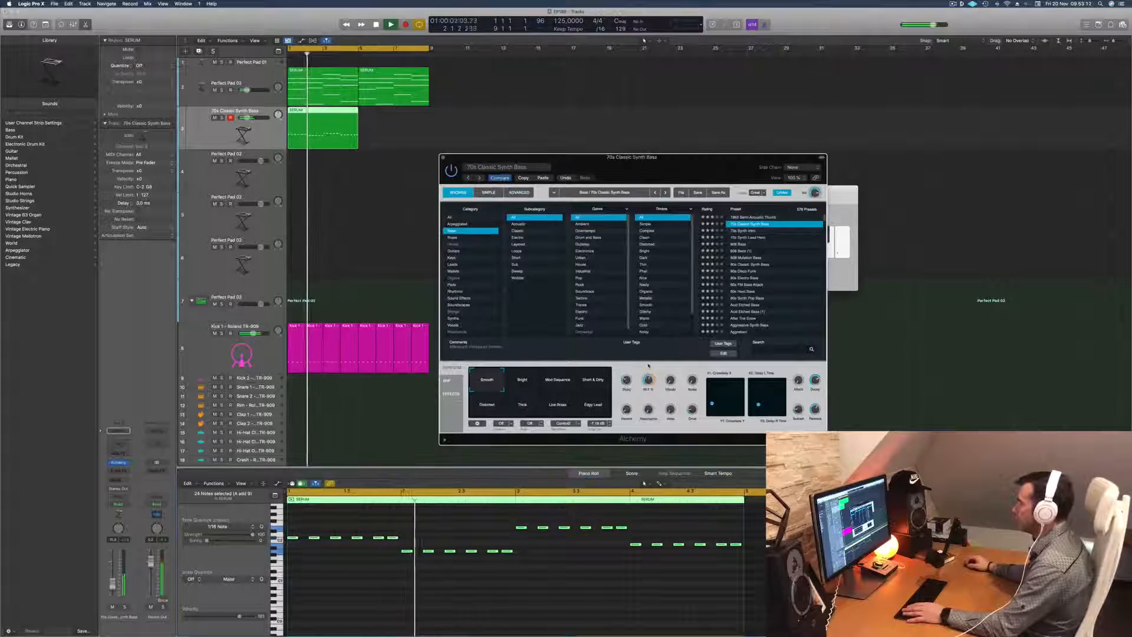
key(Return)
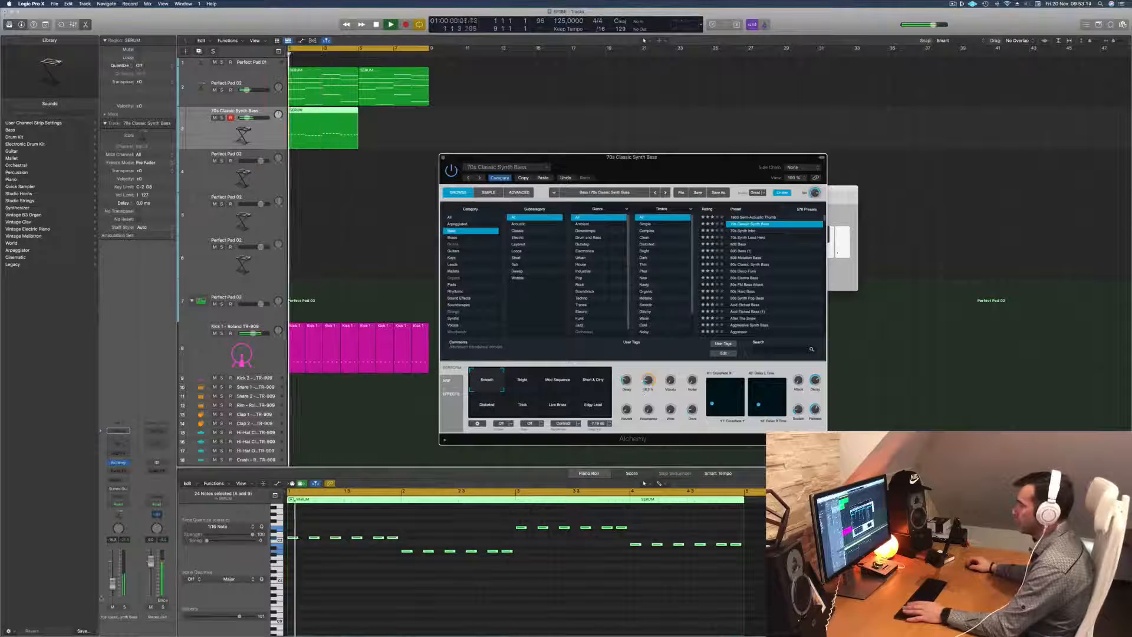
drag(114, 584, 113, 581)
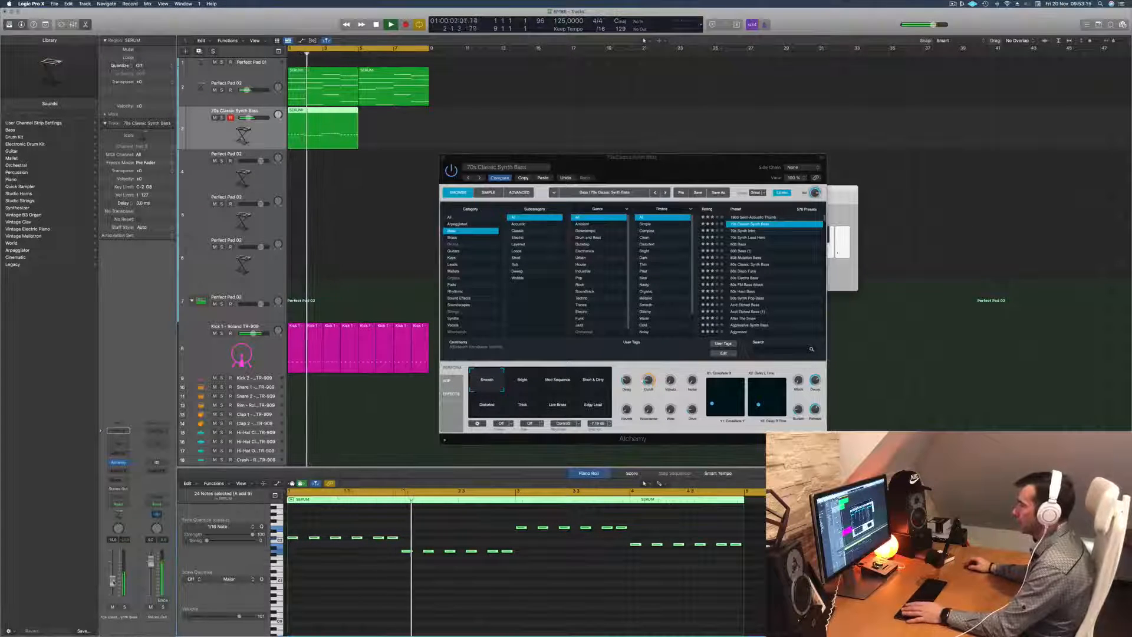
Move the Alchemy window clear of the regions and copy the bass region to bar 5 on the same track
drag(606, 157, 831, 173)
key(Return)
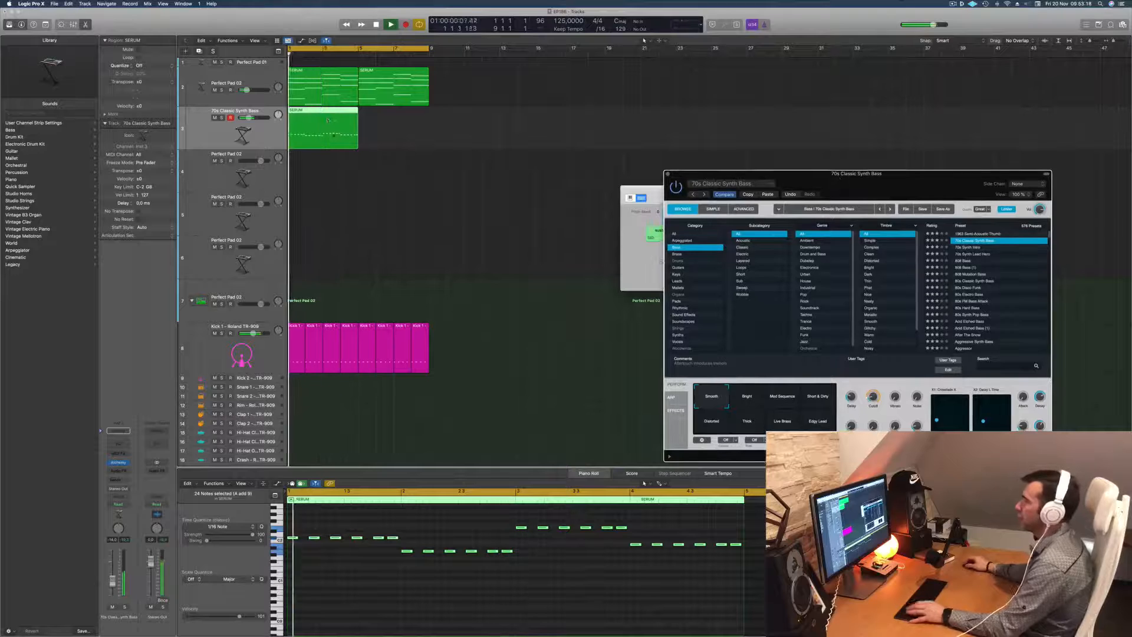
drag(323, 113, 398, 127)
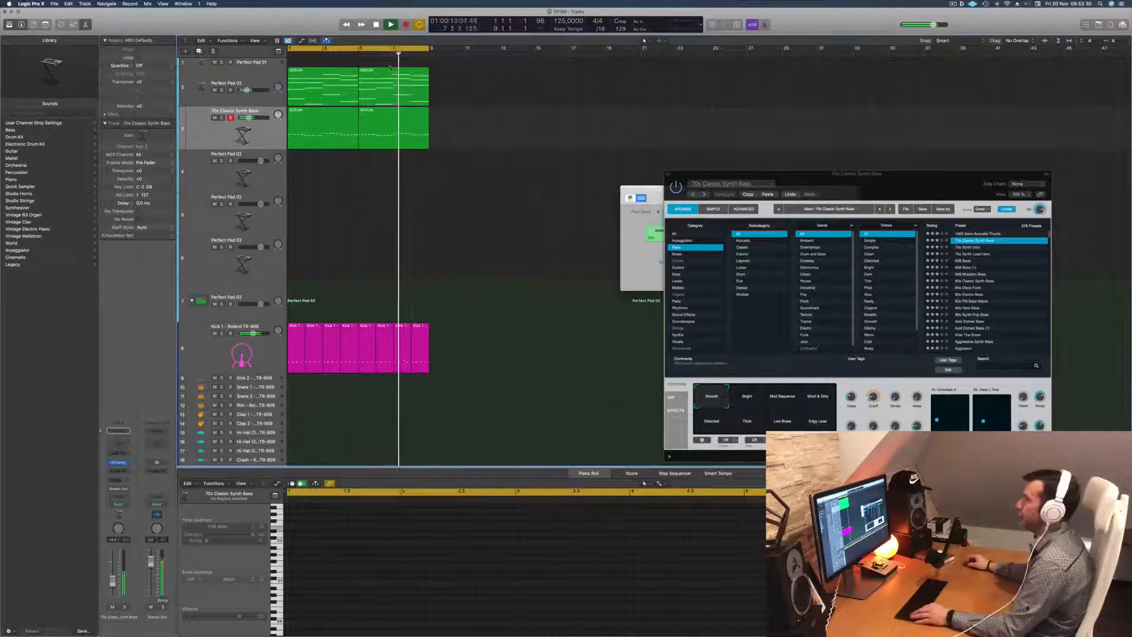
Copy the second pad chord region to bar 23 as a spare, and delete the lowest notes from the first chord region
drag(401, 79, 720, 80)
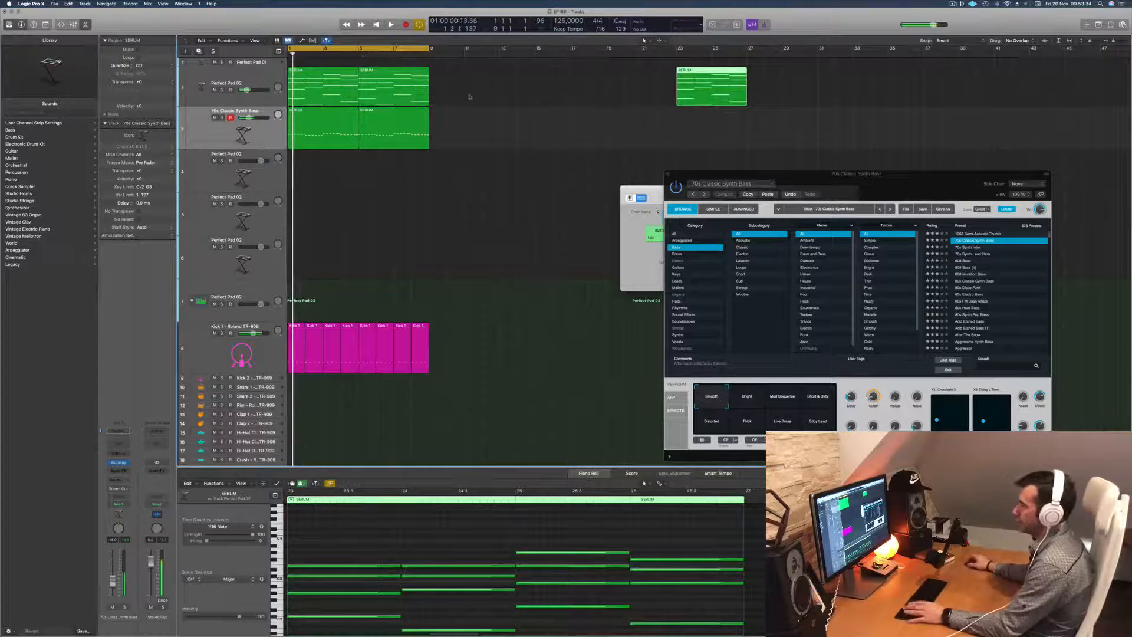
click(308, 90)
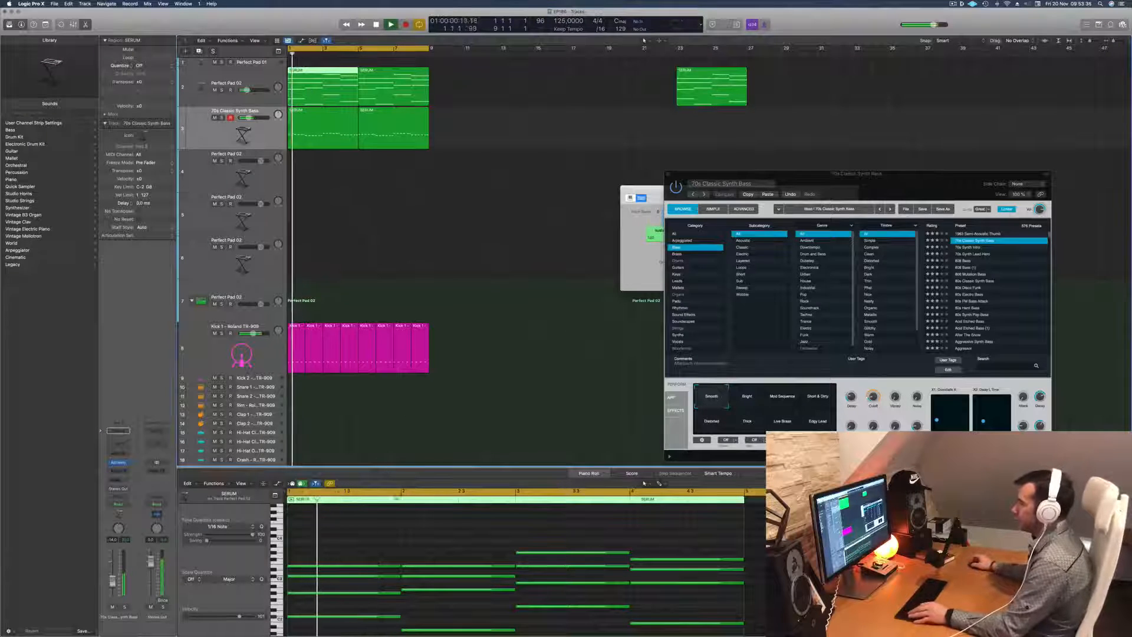
scroll(382, 602, down, 1)
drag(378, 596, 648, 620)
key(Delete)
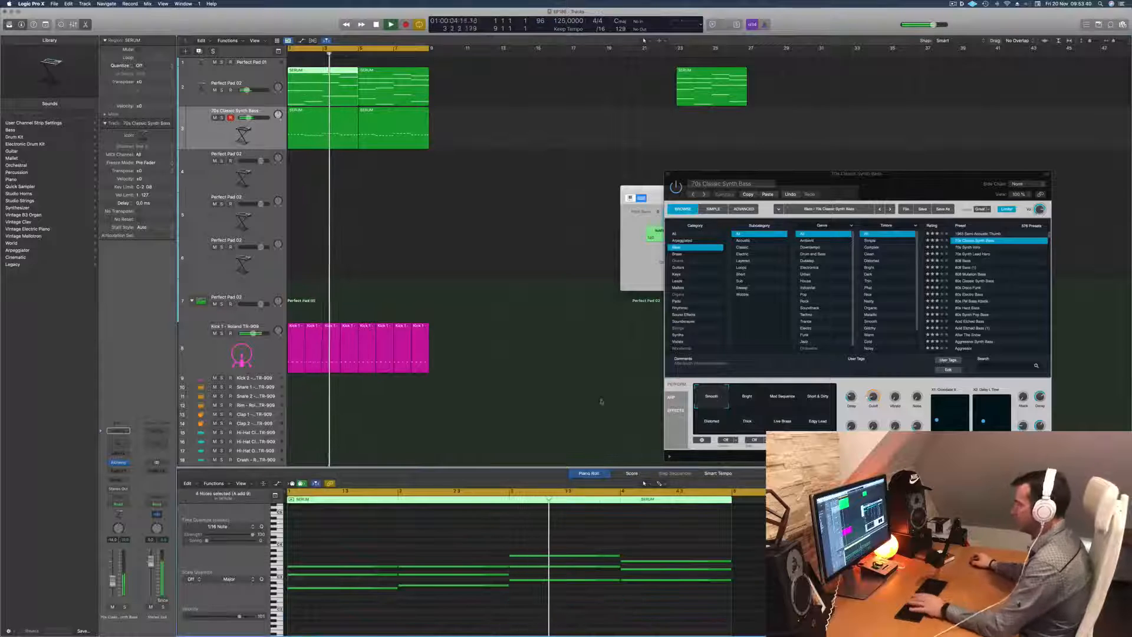
Delete the lowest note of each chord in the second pad chord region
click(377, 86)
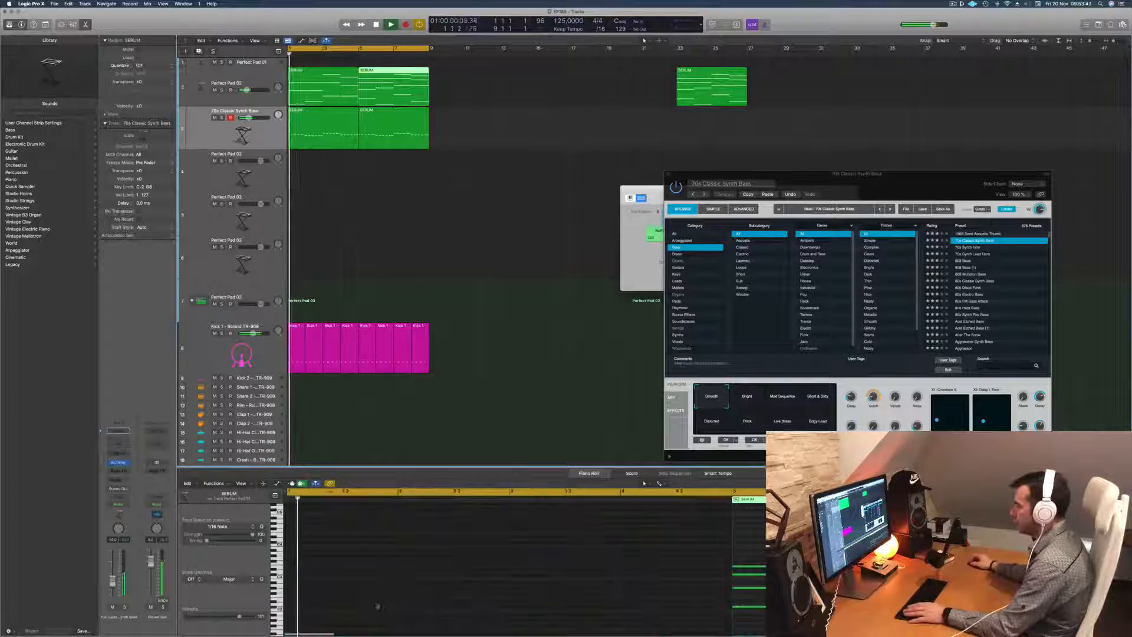
scroll(708, 557, down, 2)
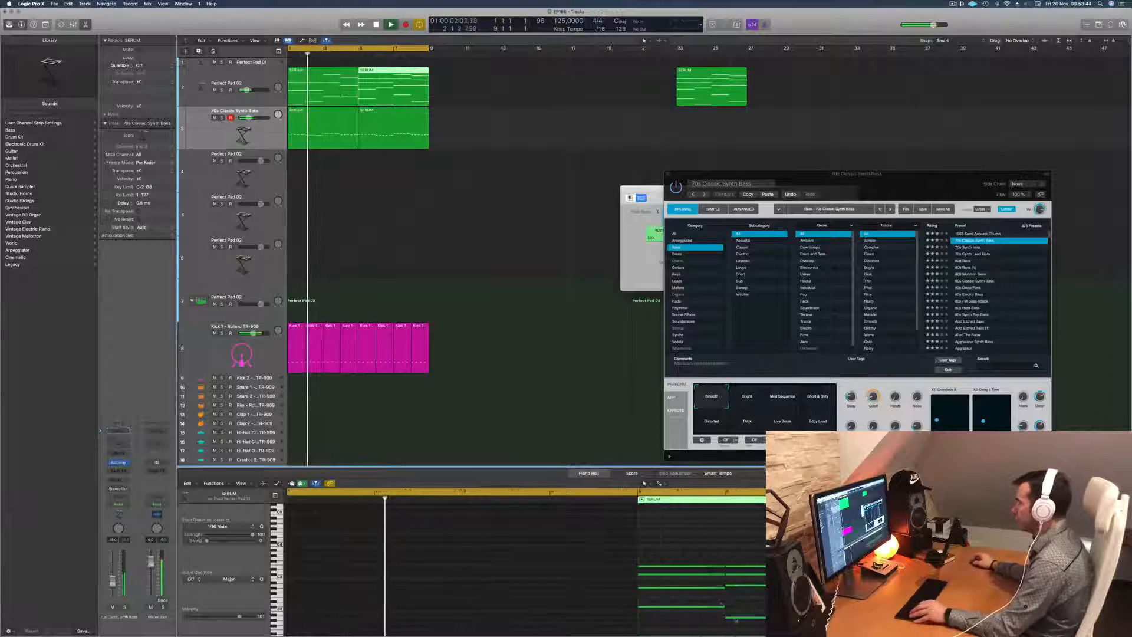
drag(710, 599, 776, 621)
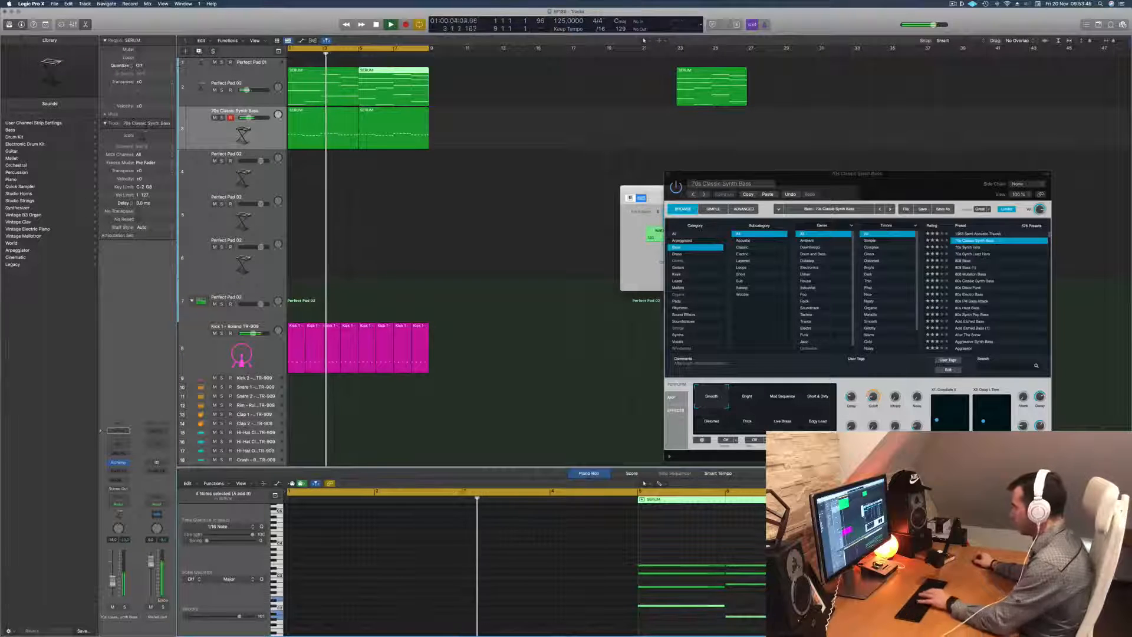
key(Delete)
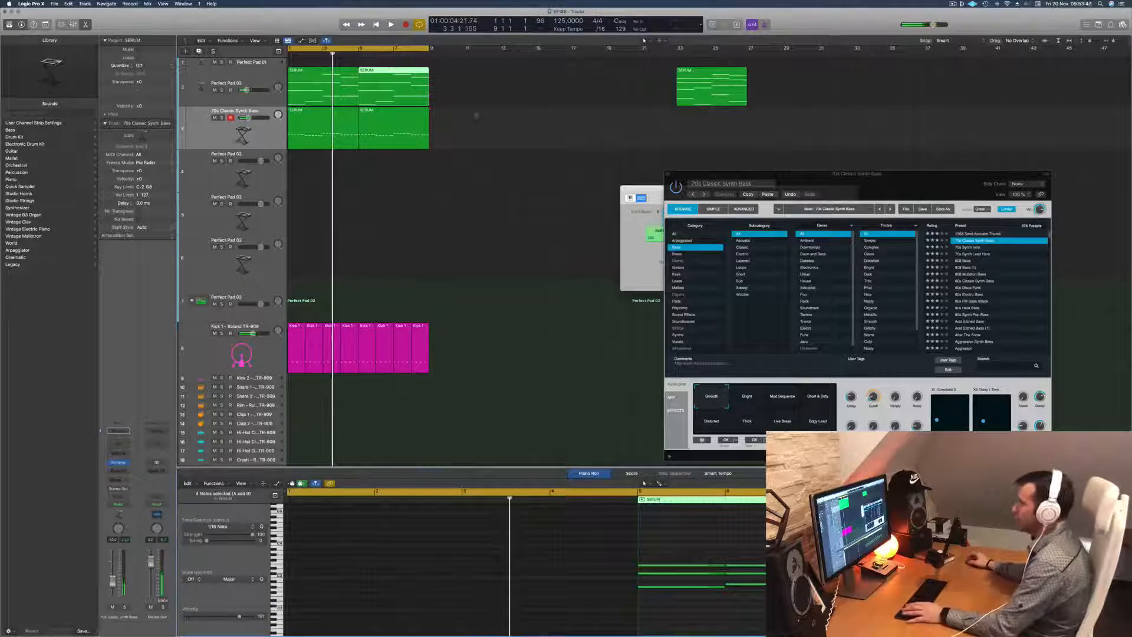
Play the thinned pad chords together with the bass line and kick
key(space)
key(space)
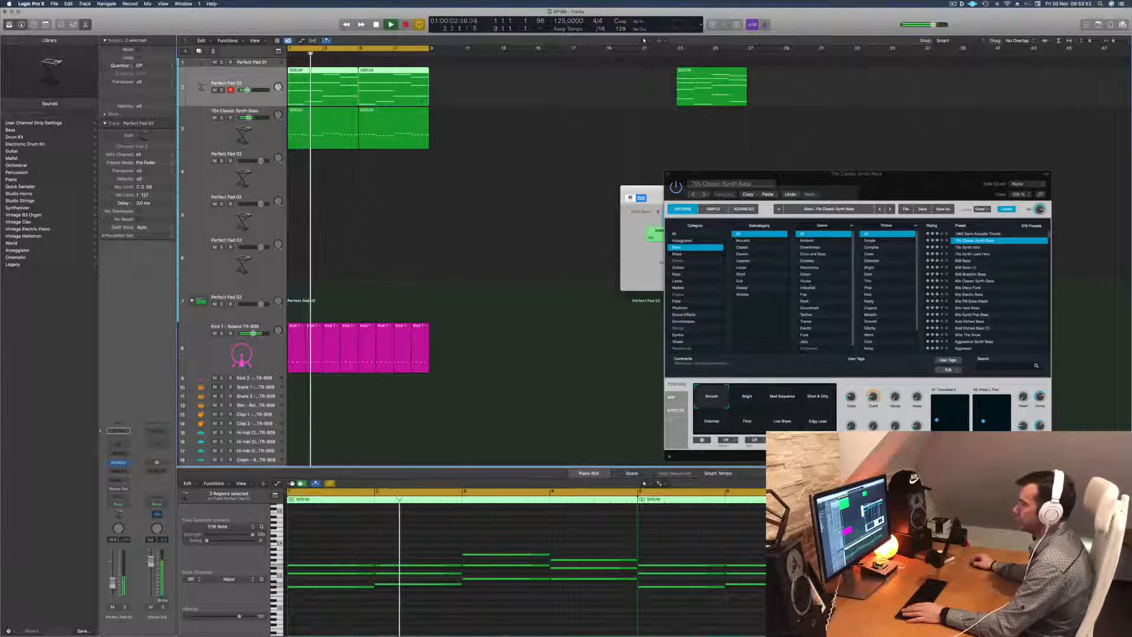
key(space)
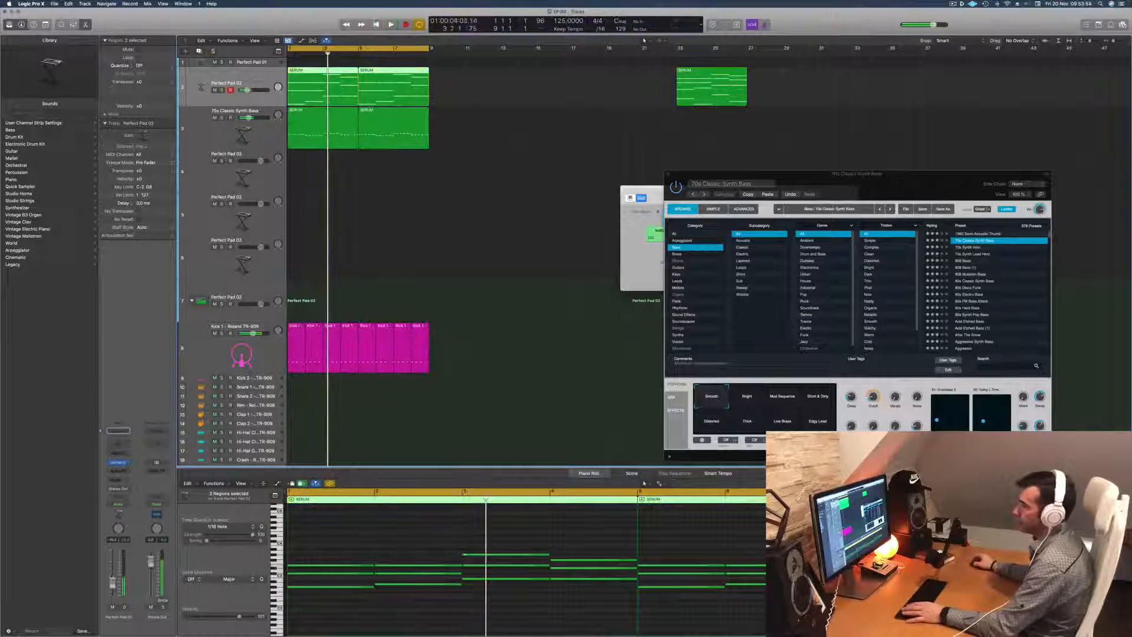
key(space)
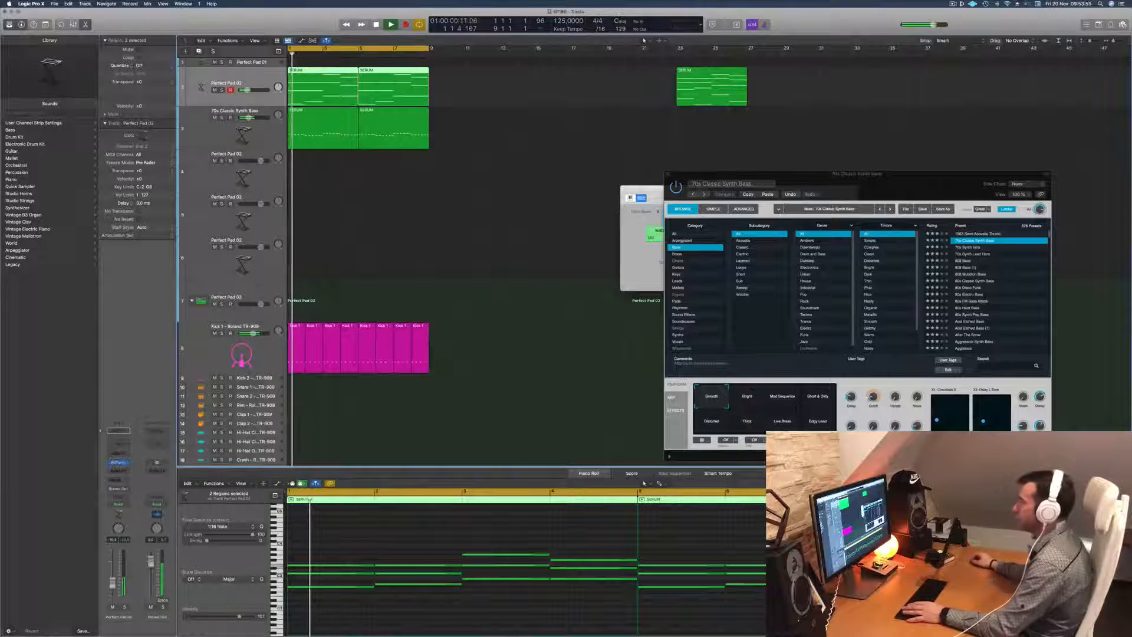
Try the Flanger, Clear and Warm variations of Perfect Pad 02 on the chord track, settle on Hollow and close its Alchemy window
click(119, 464)
drag(685, 121, 628, 115)
click(522, 334)
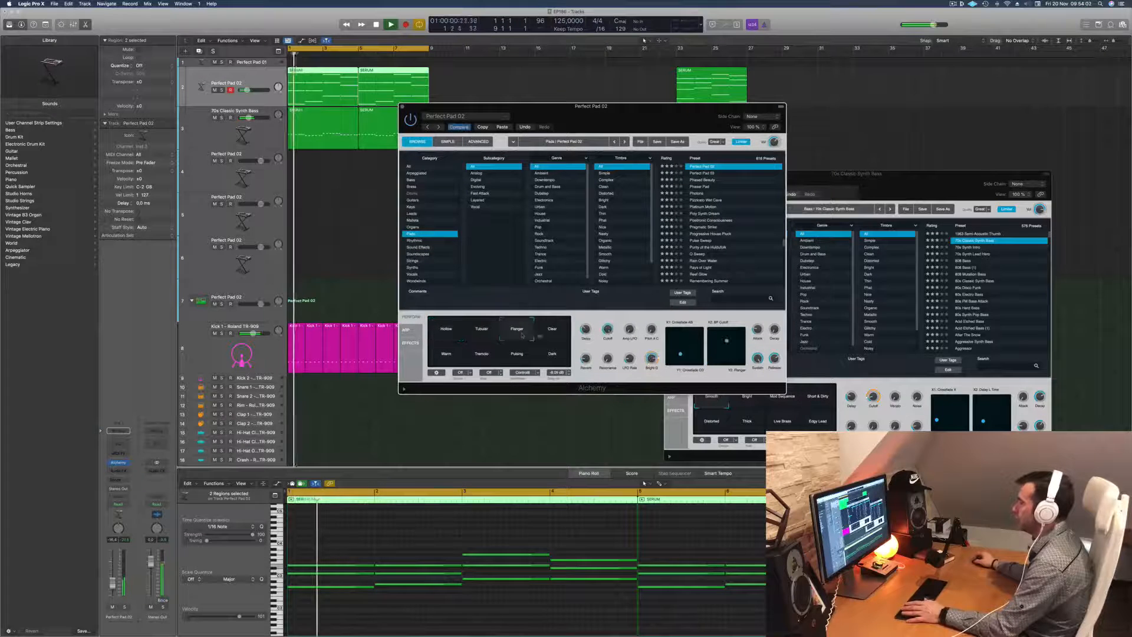
click(551, 331)
click(472, 334)
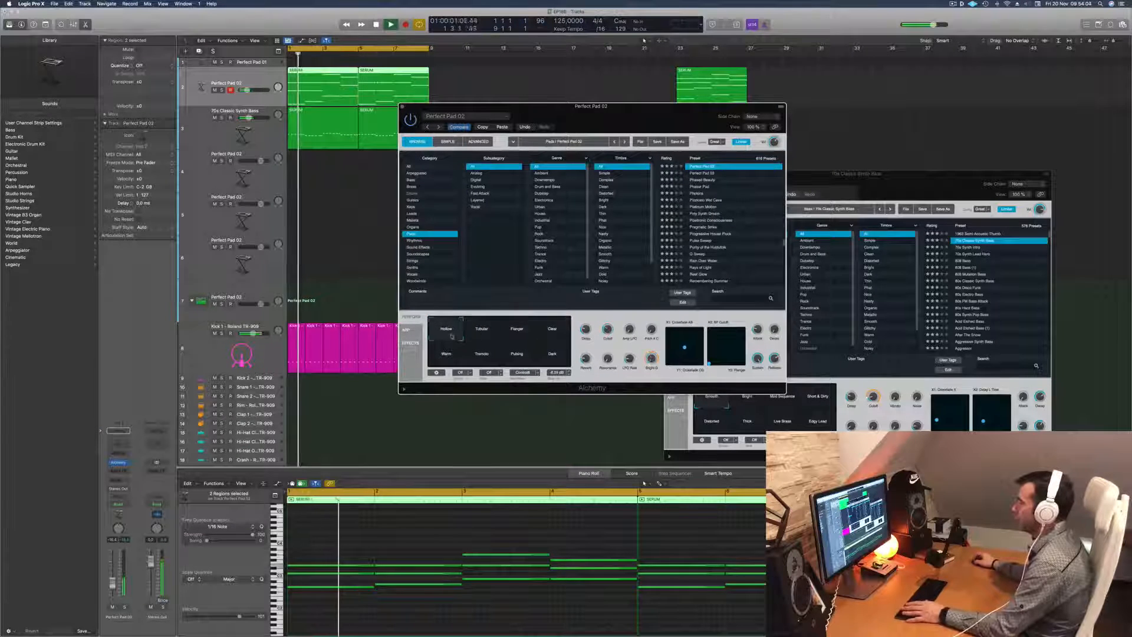
click(446, 356)
click(449, 331)
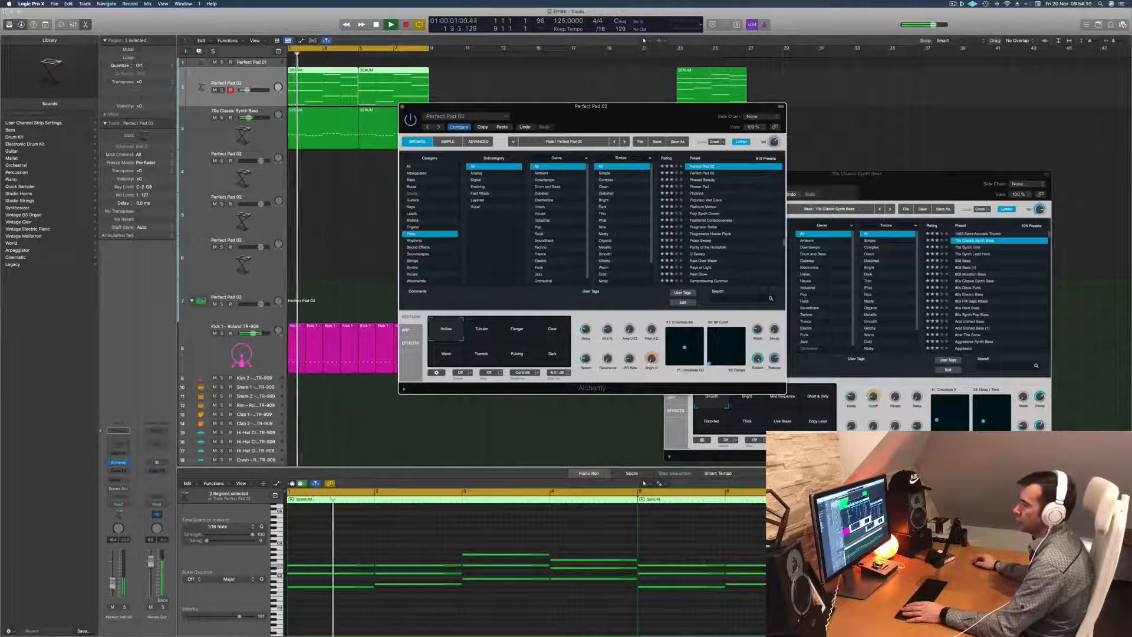
drag(439, 107, 433, 221)
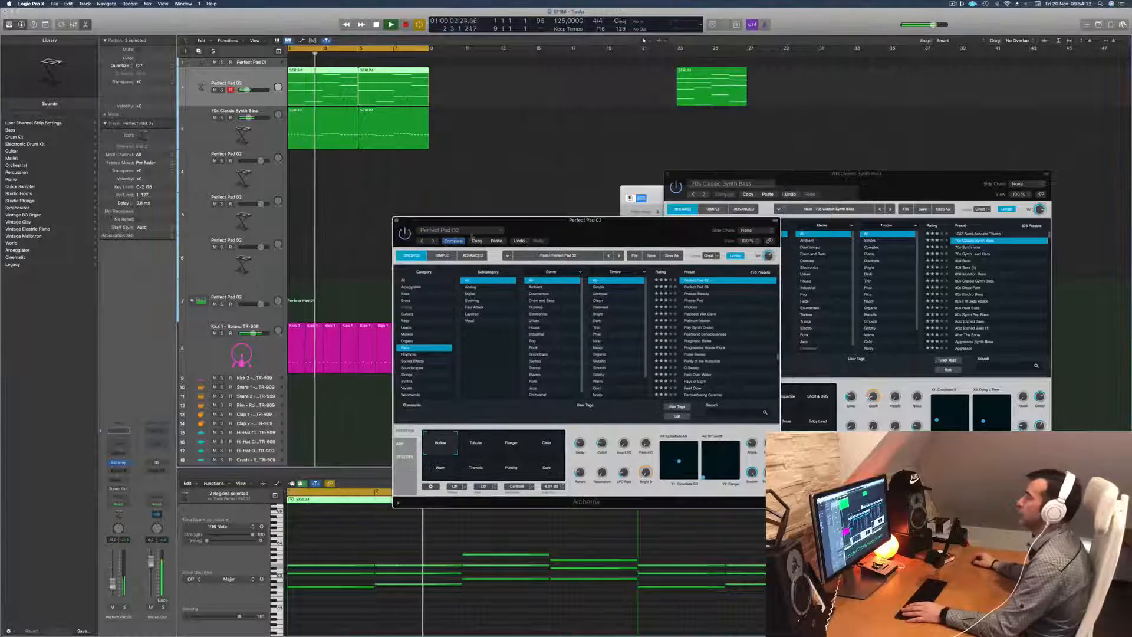
click(396, 221)
click(348, 182)
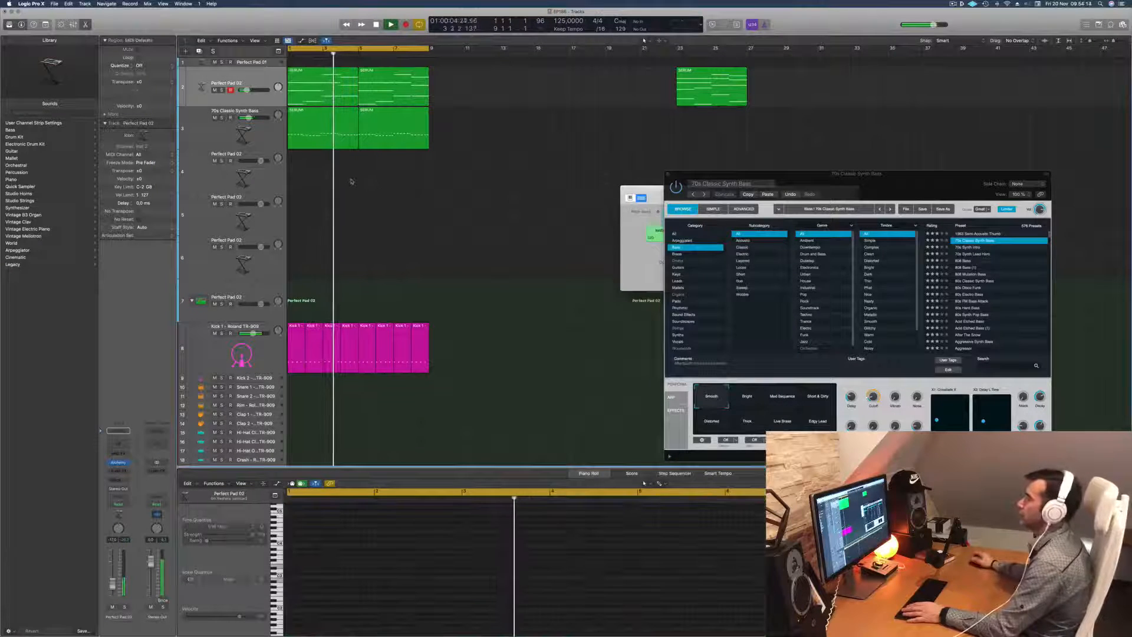
Move the spare full-chord region from bar 23 to bar 1 on the empty track below the bass and shorten its notes to stabs
click(323, 88)
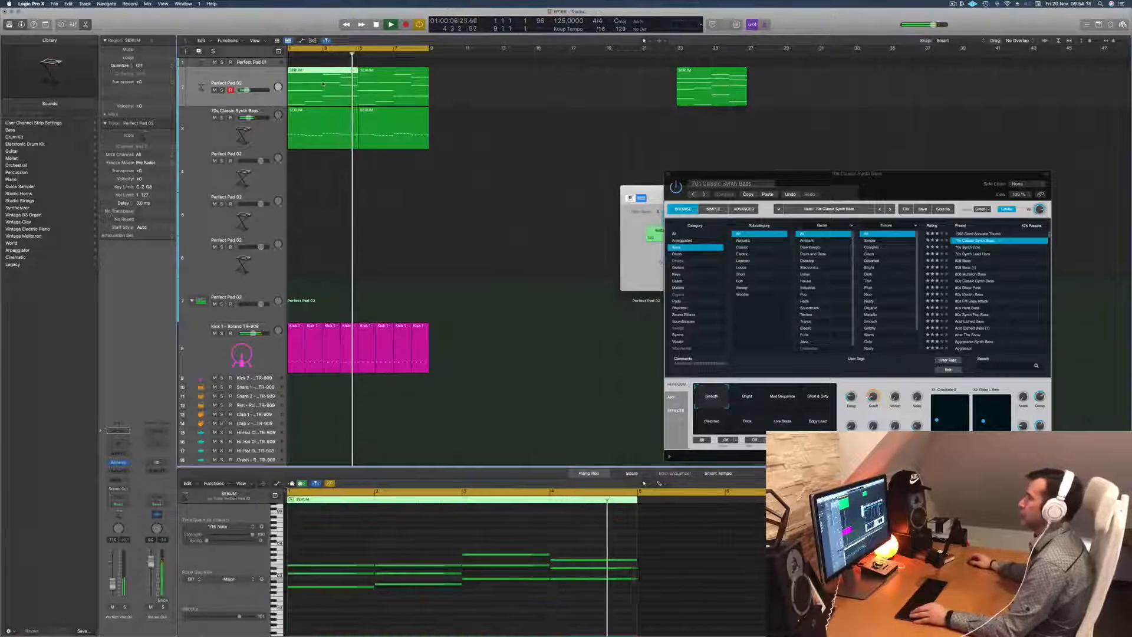
drag(323, 89, 323, 171)
drag(348, 523, 554, 605)
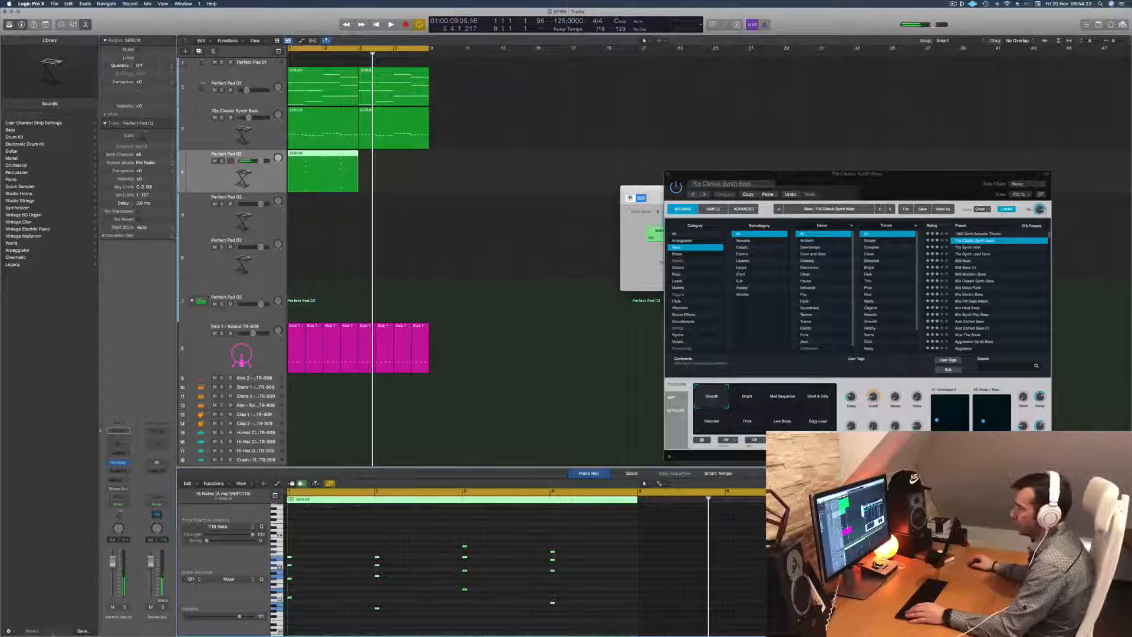
Copy the chord stab region to bar 5 on its track and open that track's Alchemy instrument
drag(305, 153, 376, 153)
click(222, 177)
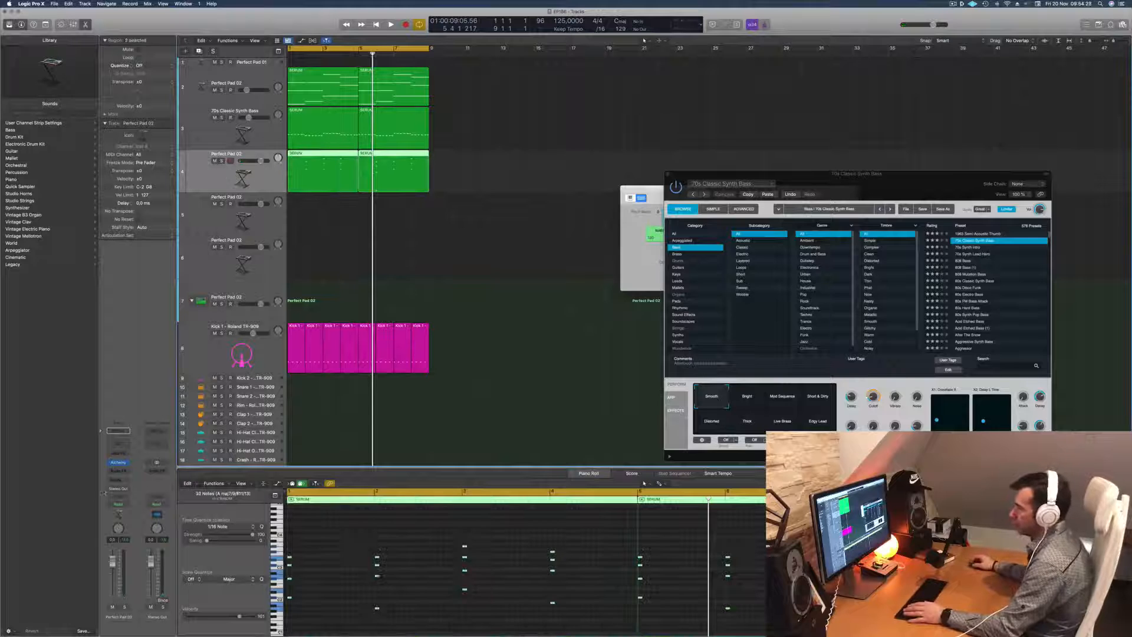
click(119, 463)
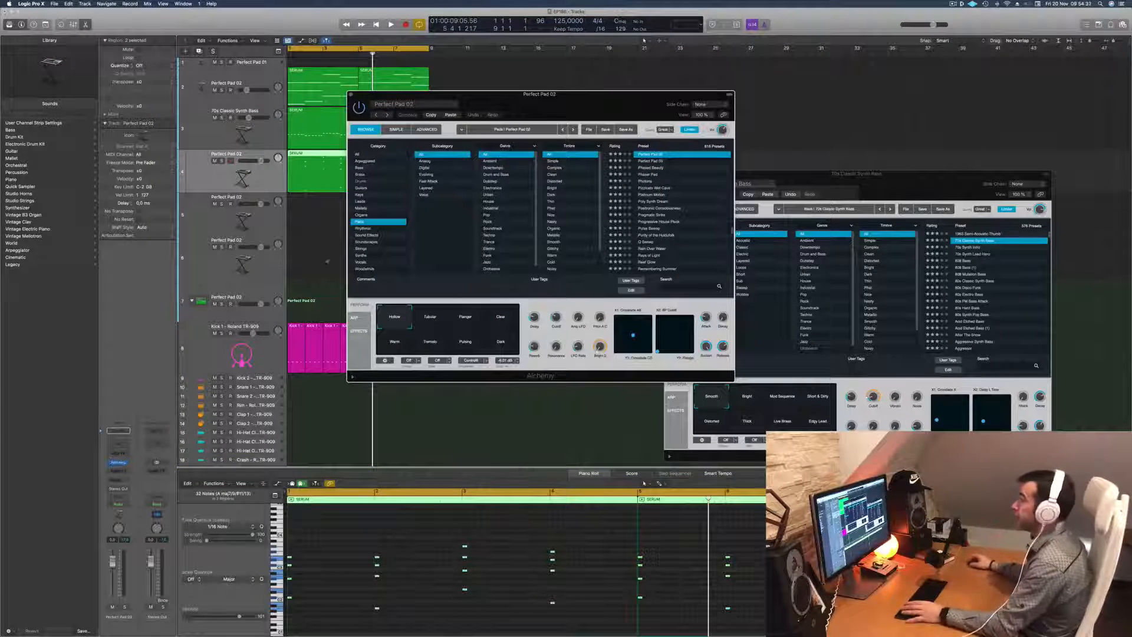
drag(581, 101, 555, 98)
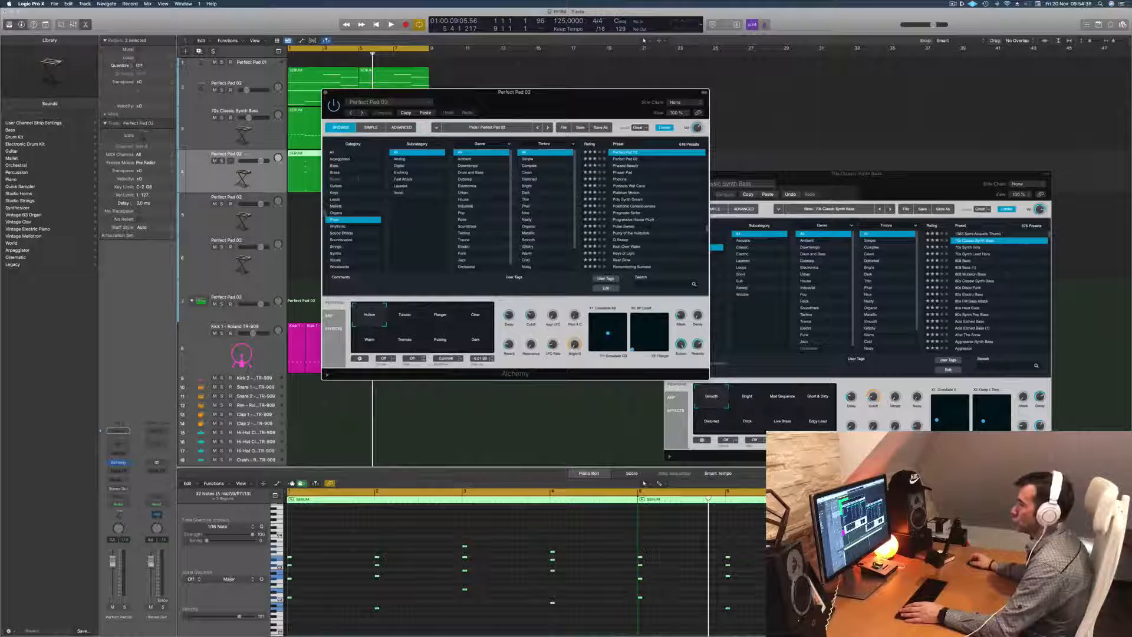
Try Splashy Keys from Alchemy's Organs category on the stab track and switch to Sun Setting in Bora Bora during playback
click(339, 213)
scroll(648, 225, down, 5)
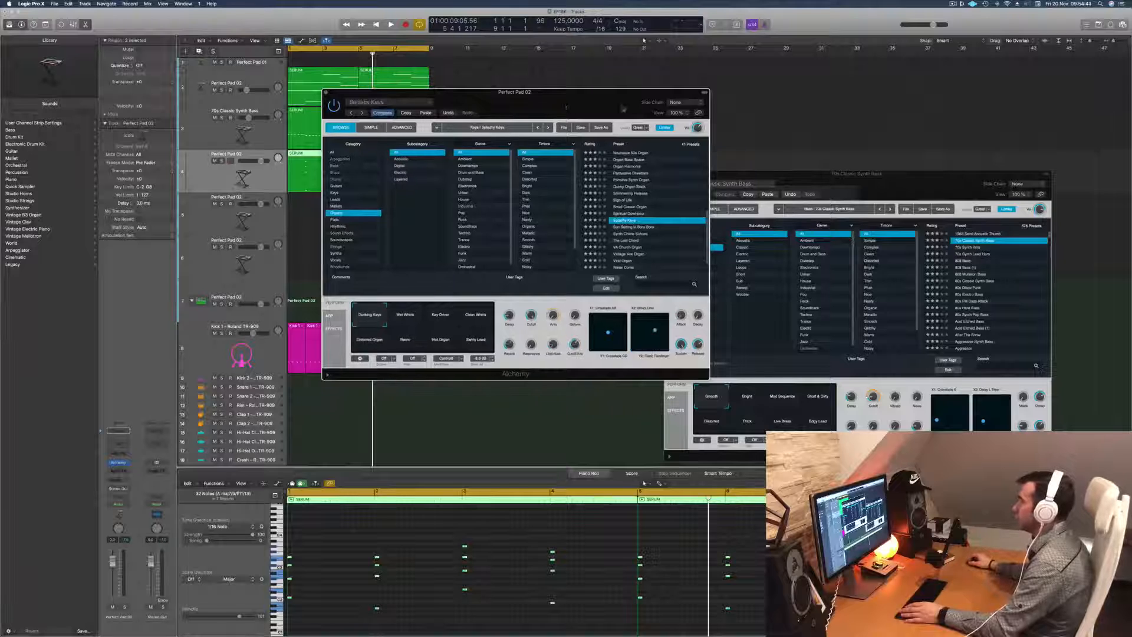
drag(513, 92, 652, 92)
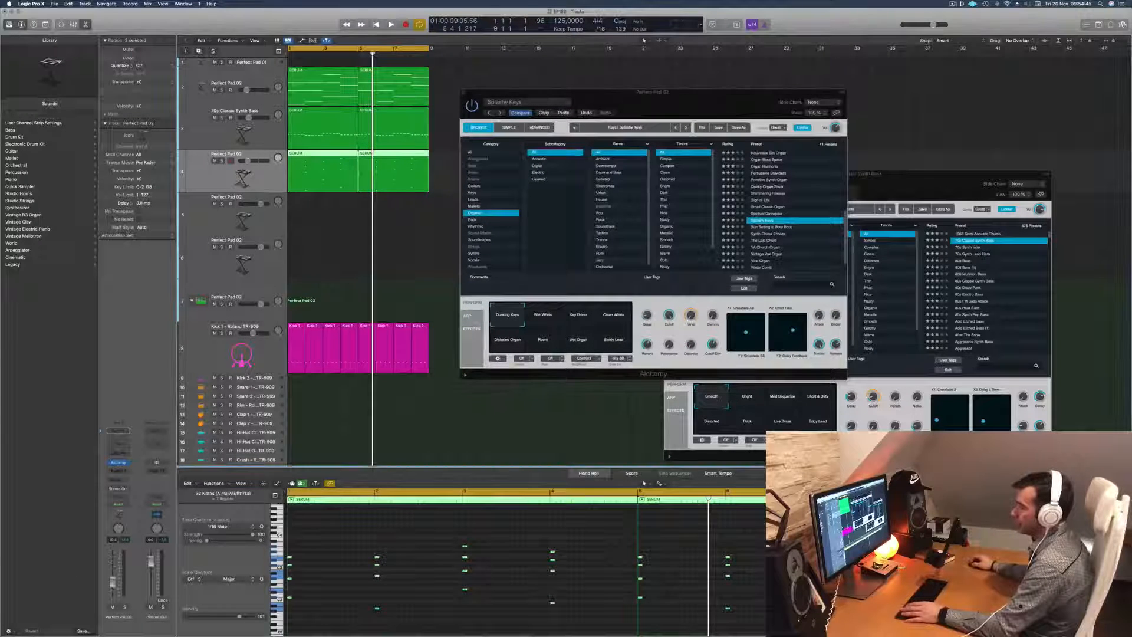
key(space)
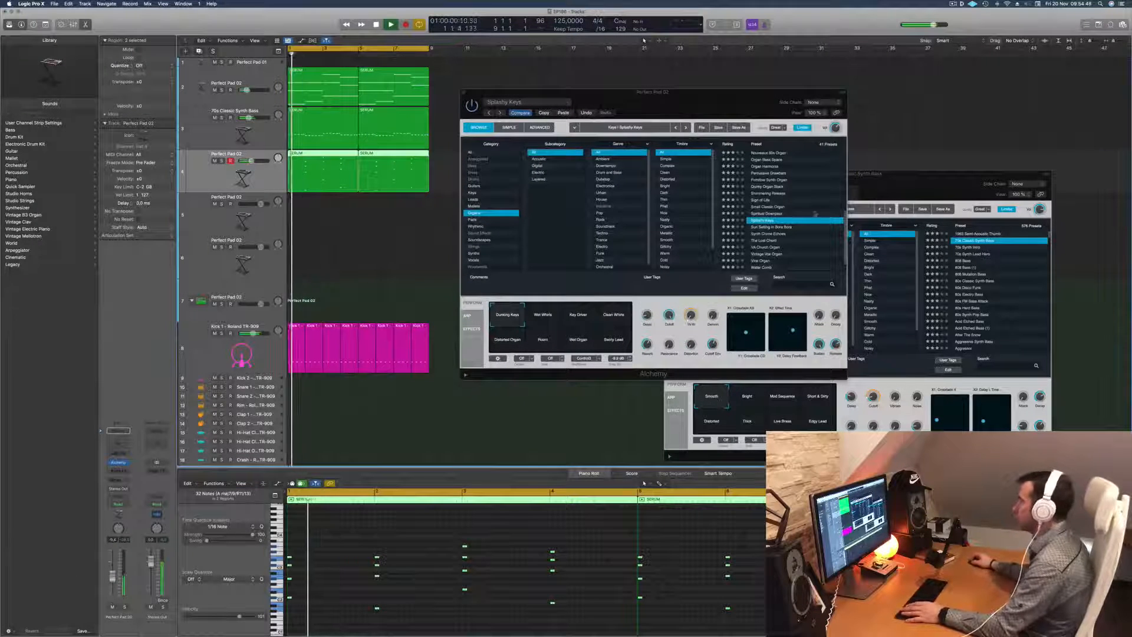
click(766, 227)
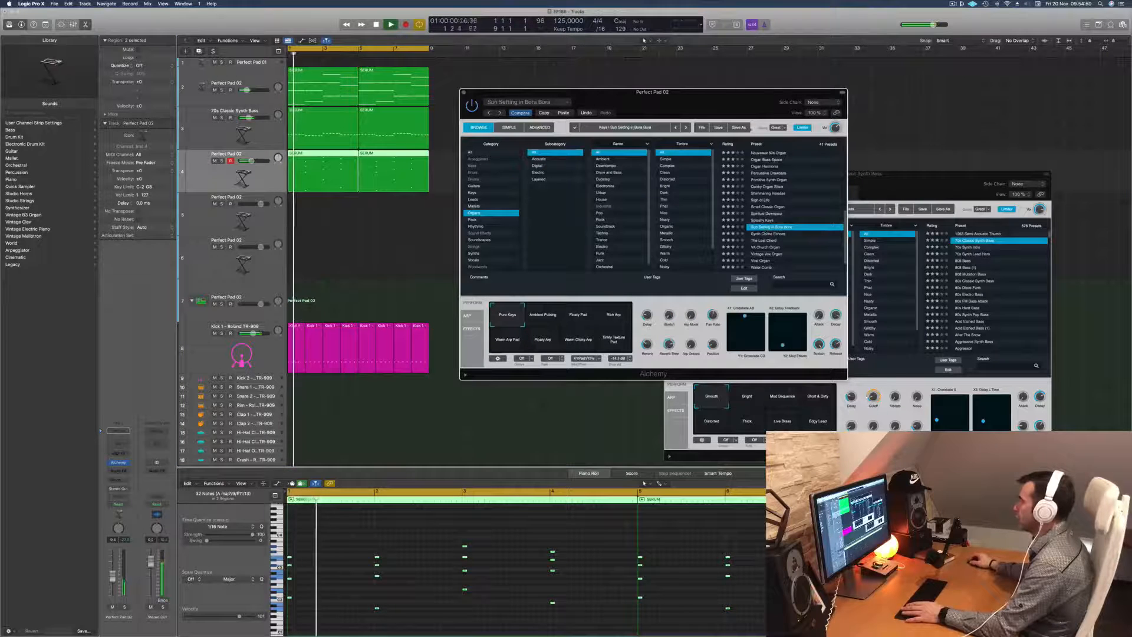
drag(688, 104, 723, 101)
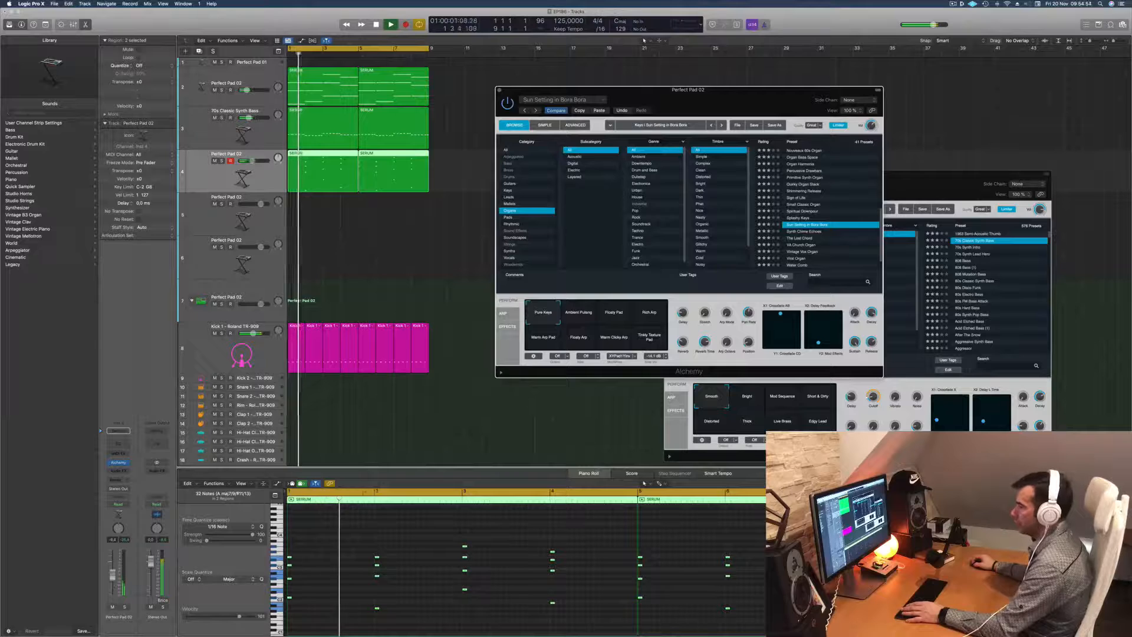
Duplicate all chord stab notes about a beat and a half later so every bar holds two stabs
click(339, 576)
key(super+a)
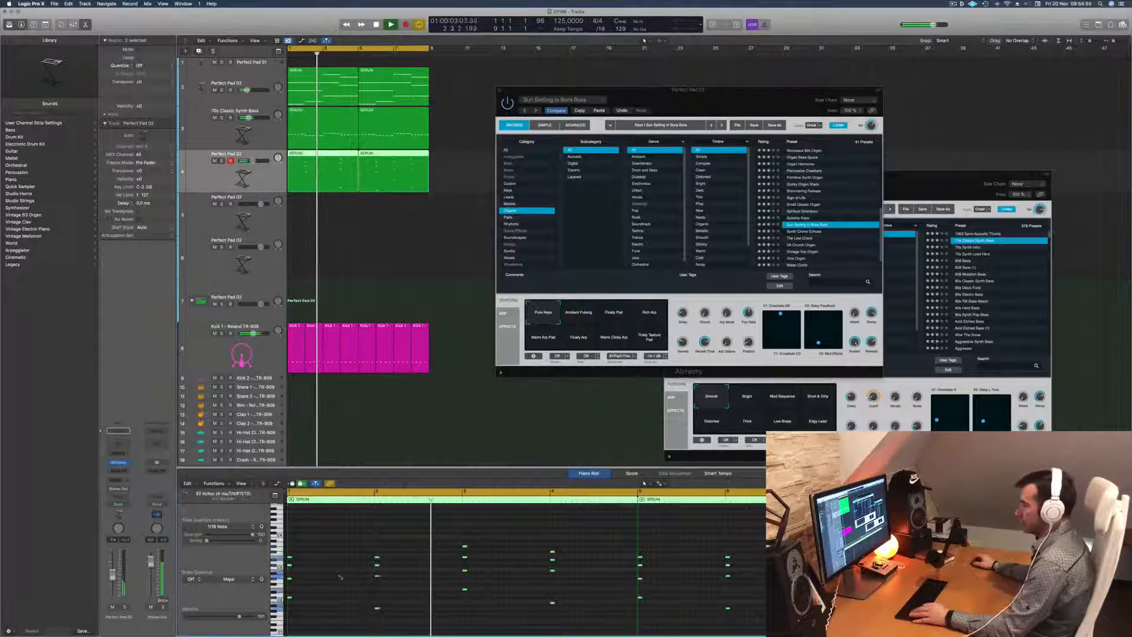
key(z)
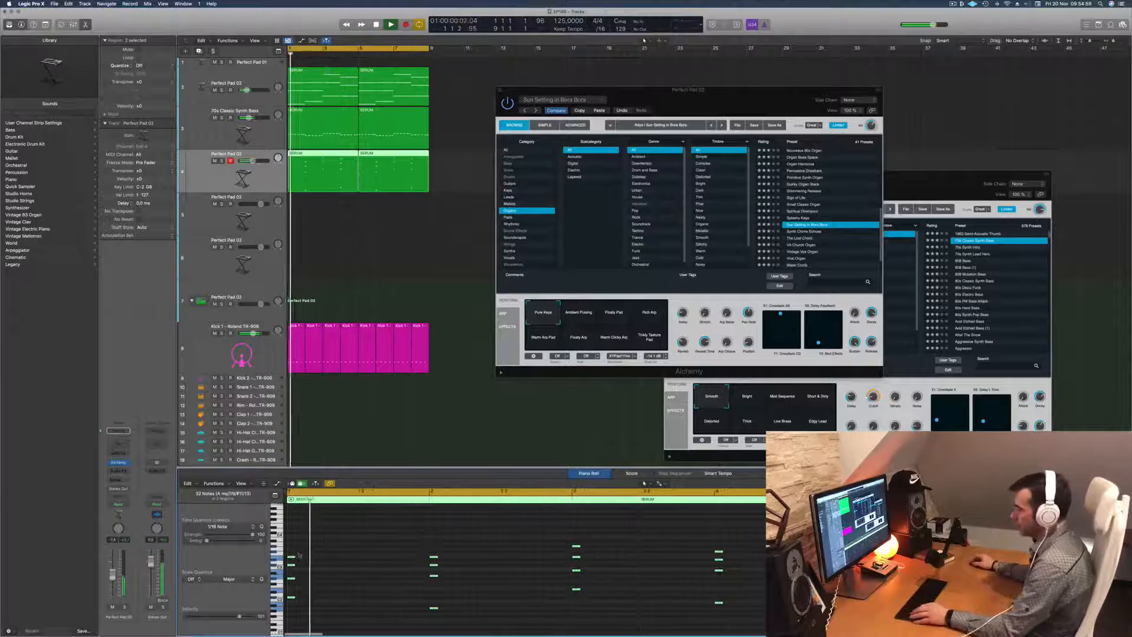
key(space)
drag(292, 558, 344, 559)
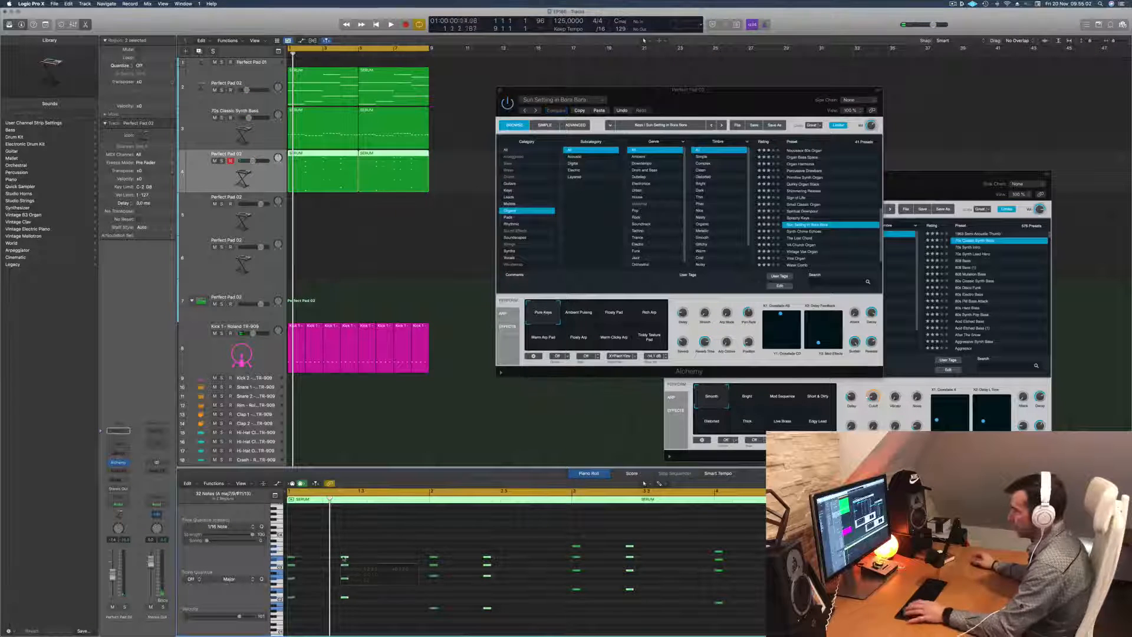
key(space)
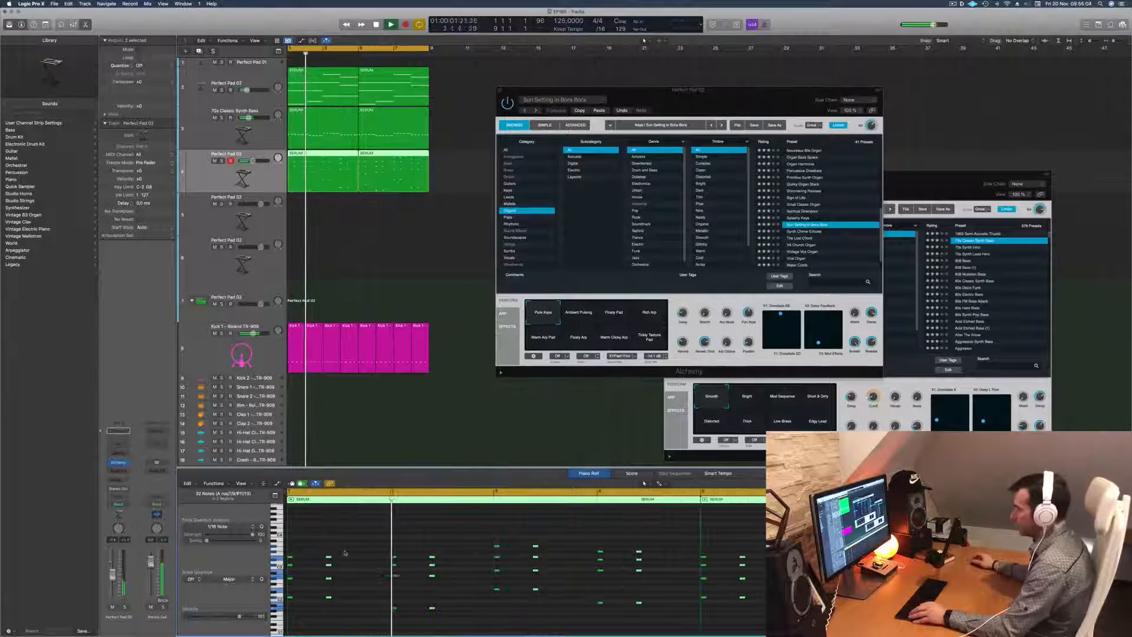
key(super+Left)
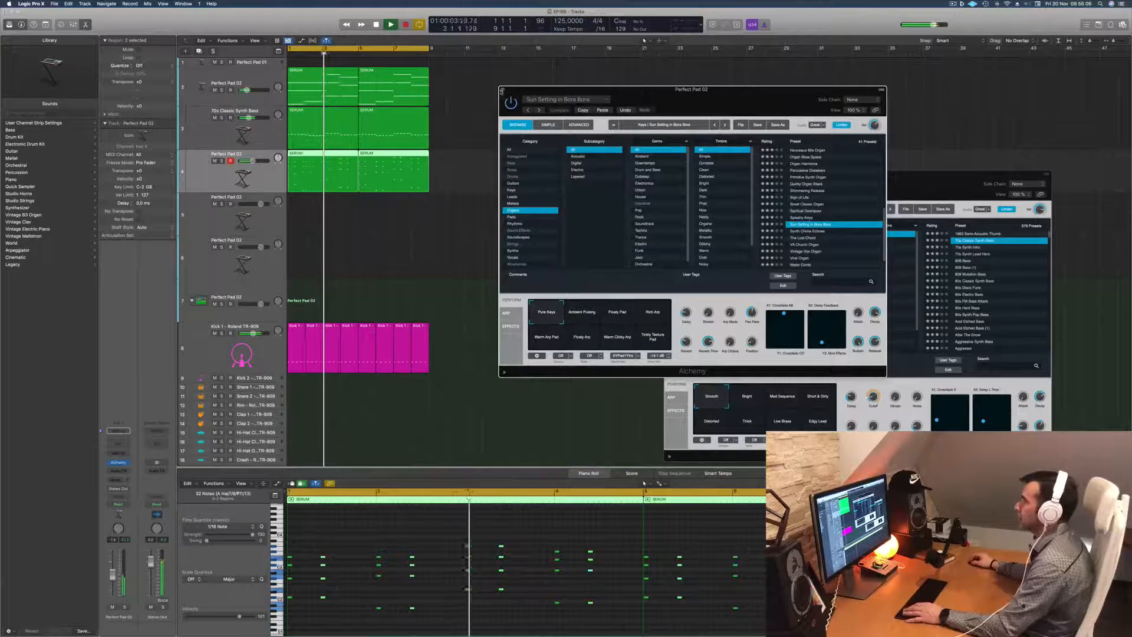
Play the doubled stabs from the start, move the bass Alchemy window aside and reopen the stab track's Alchemy instrument
click(501, 91)
key(Return)
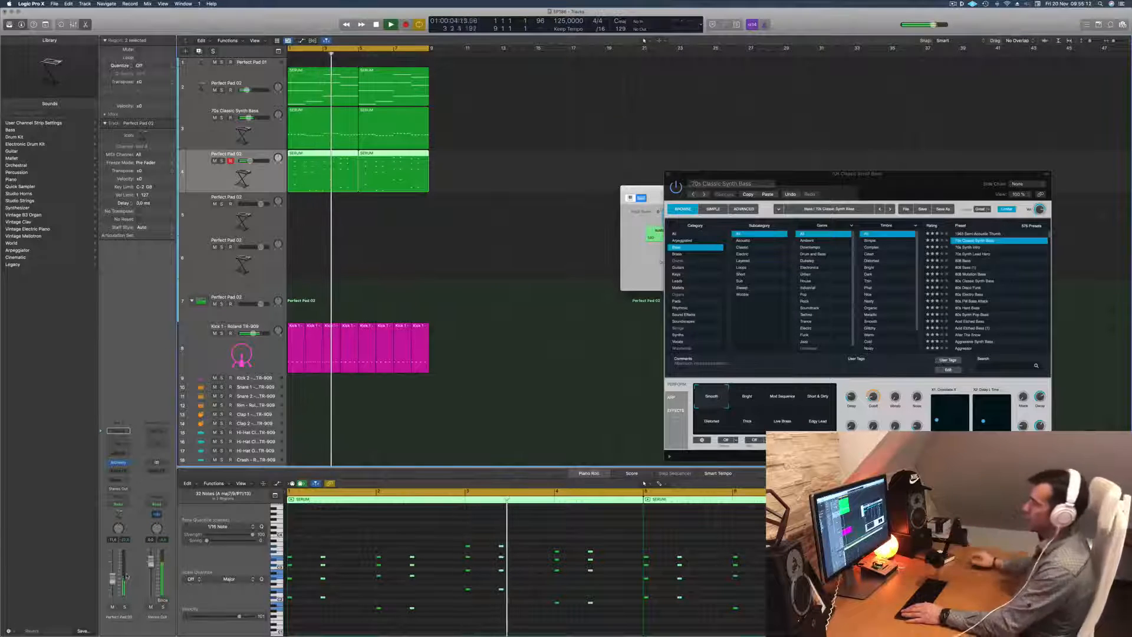
drag(882, 175, 703, 135)
key(space)
key(space)
key(Return)
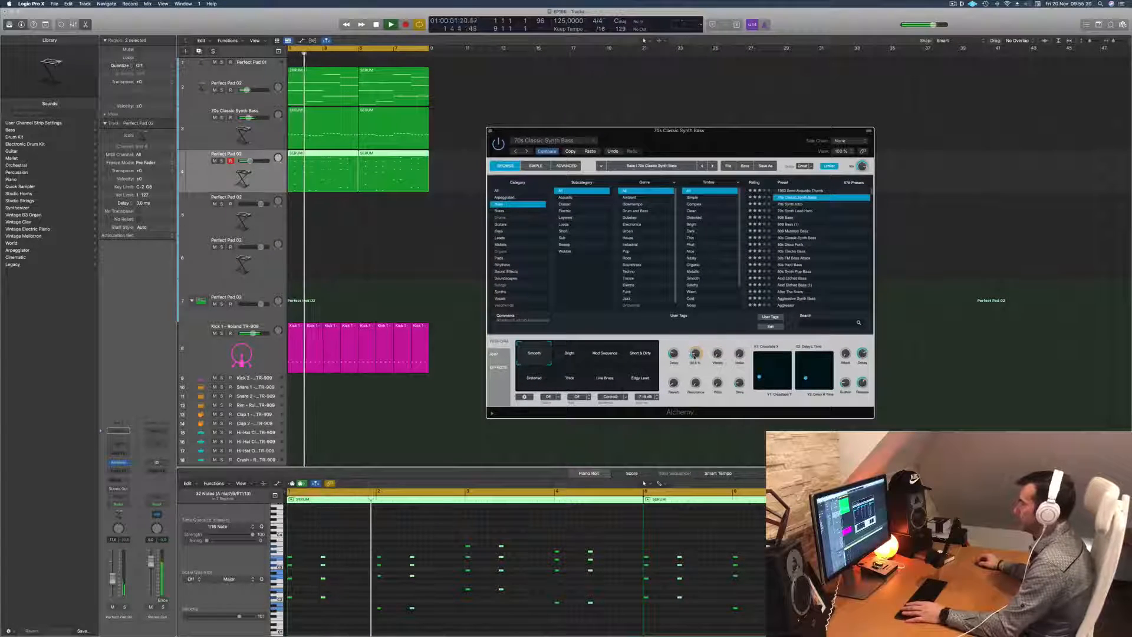
click(146, 251)
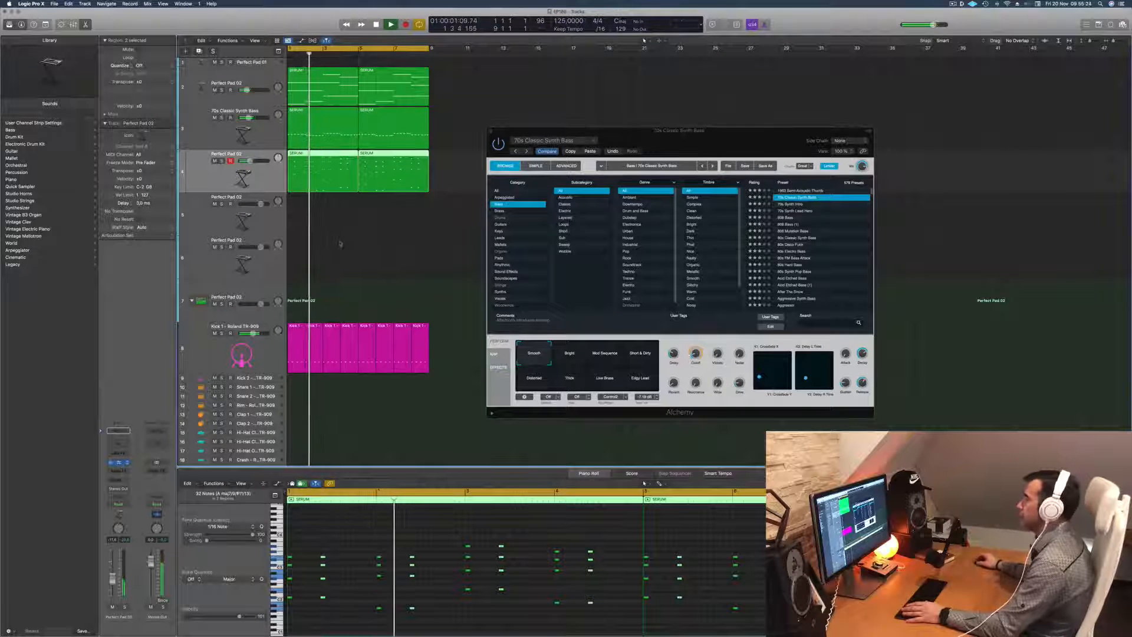
drag(715, 97, 643, 167)
Audition the pad and arp variations of Sun Setting in Bora Bora on the stab track, including Rich Arp and Tinkly Texture Pad
click(517, 388)
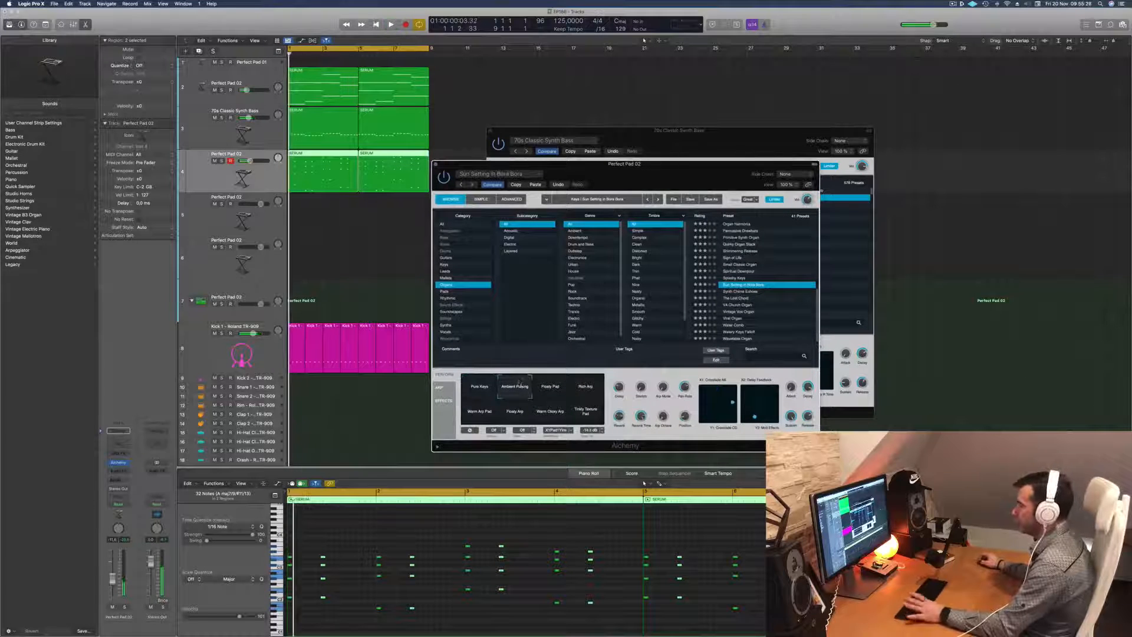
click(558, 389)
click(591, 388)
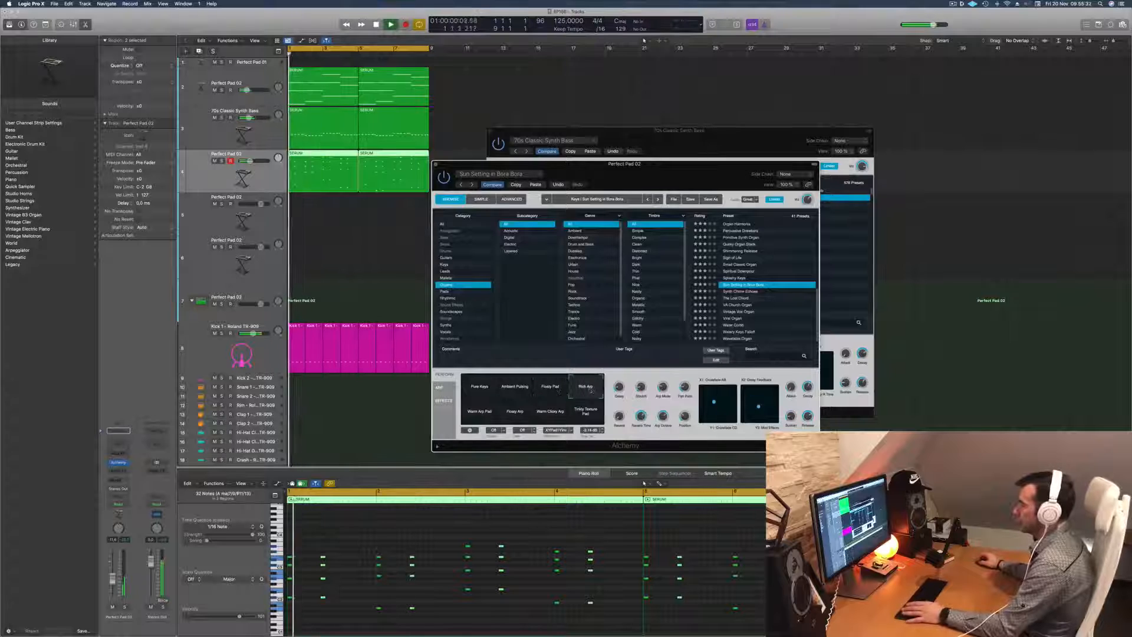
click(479, 412)
click(514, 413)
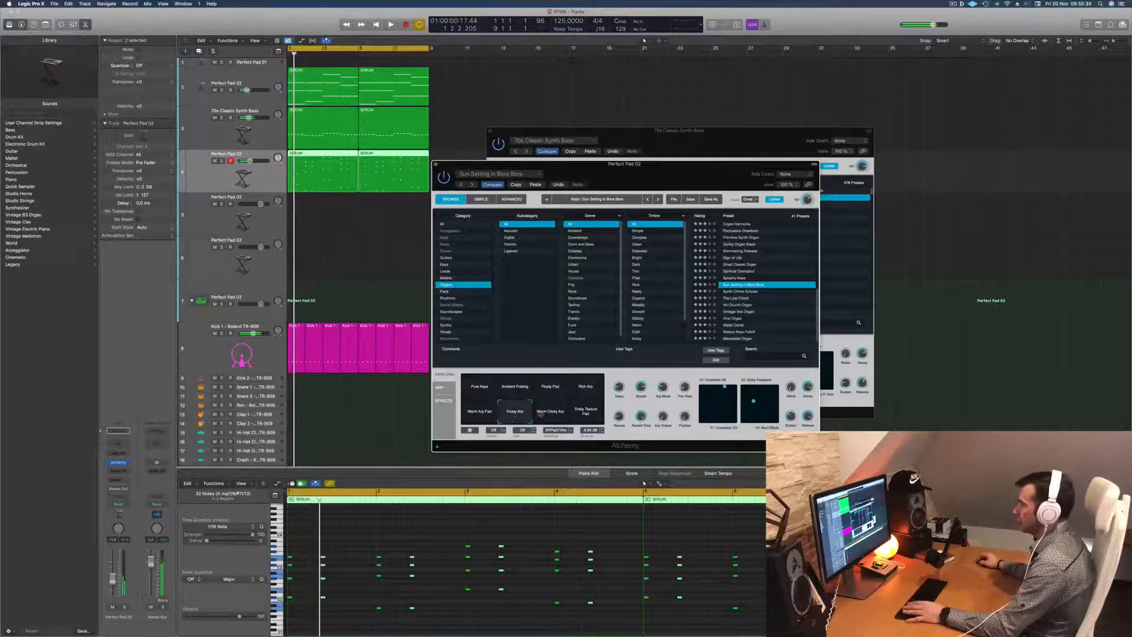
key(space)
click(577, 412)
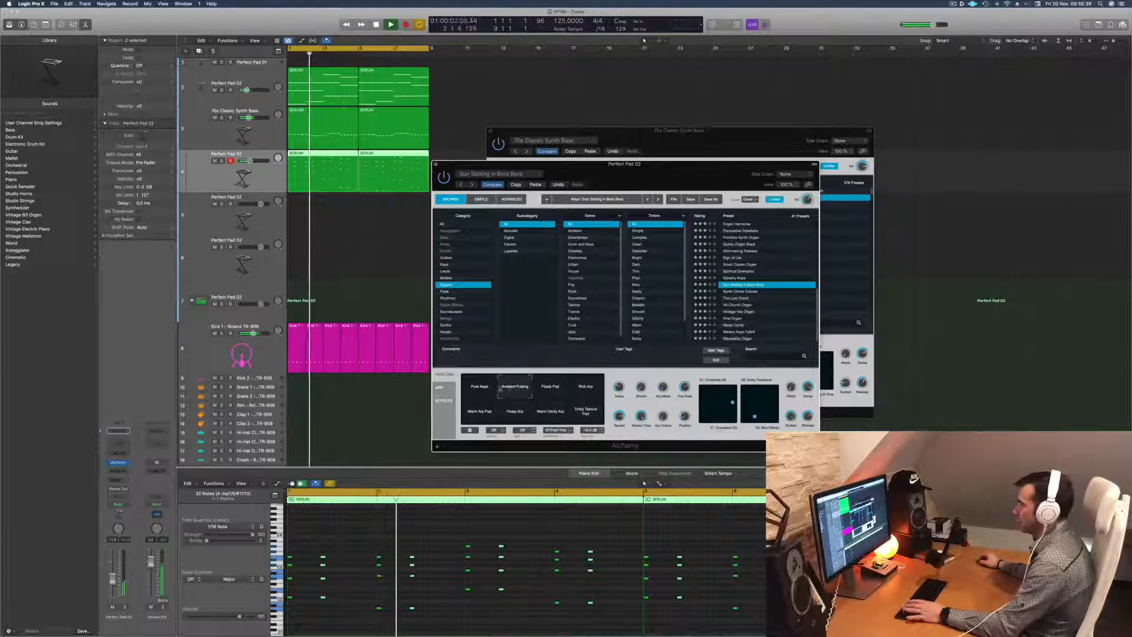
Compare the Pure Keys and Ambient Pulsing variations during playback and keep Ambient Pulsing for the stabs
click(479, 388)
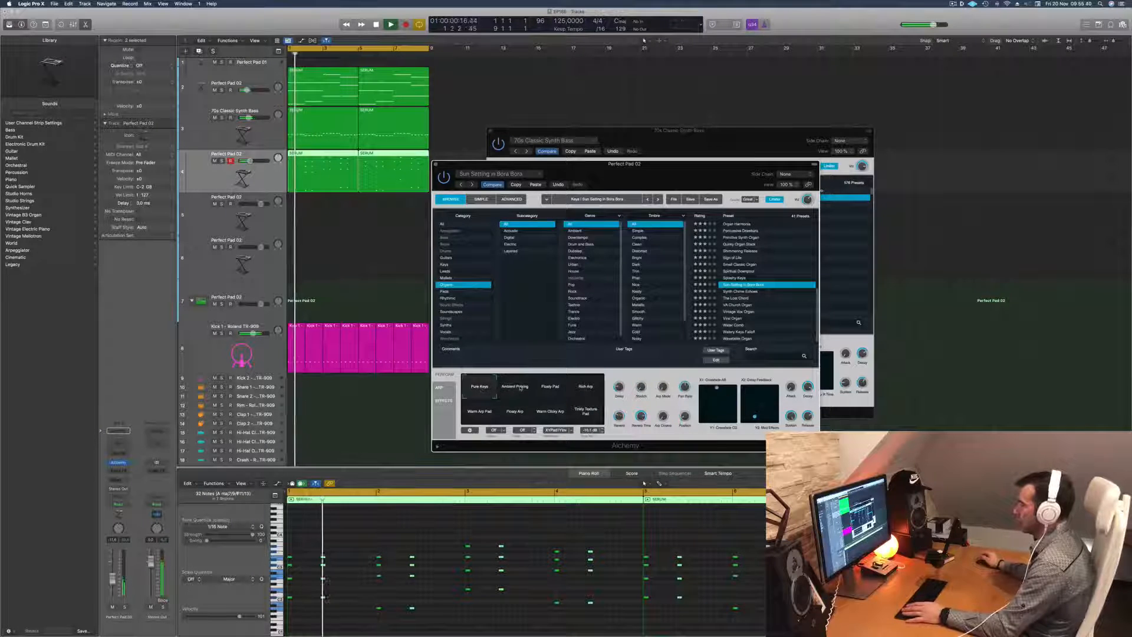
click(521, 389)
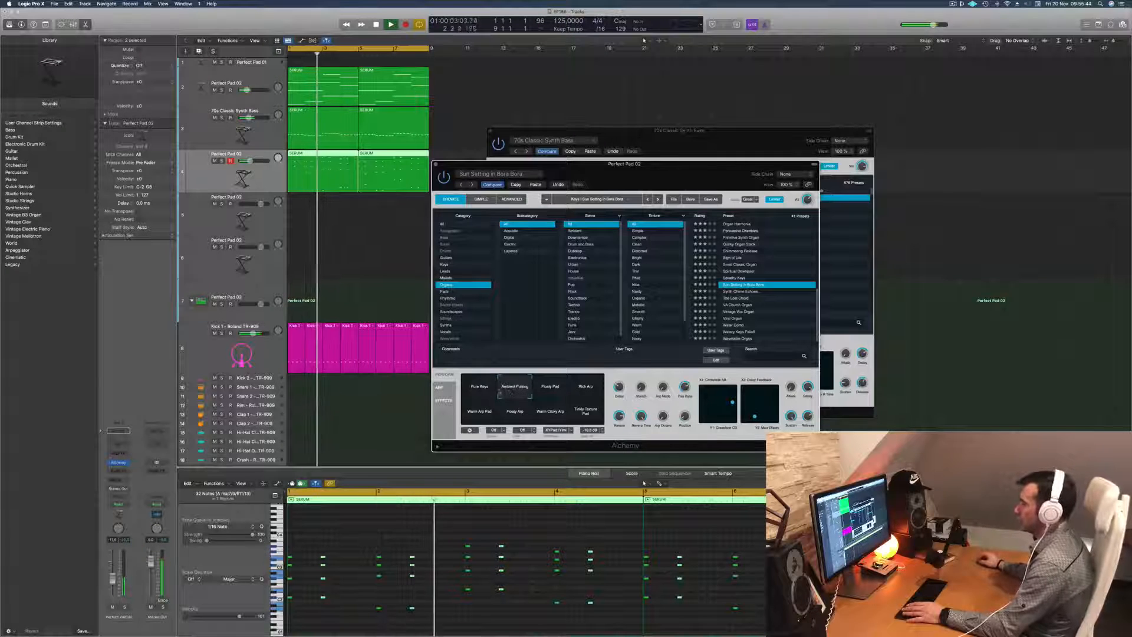
click(484, 391)
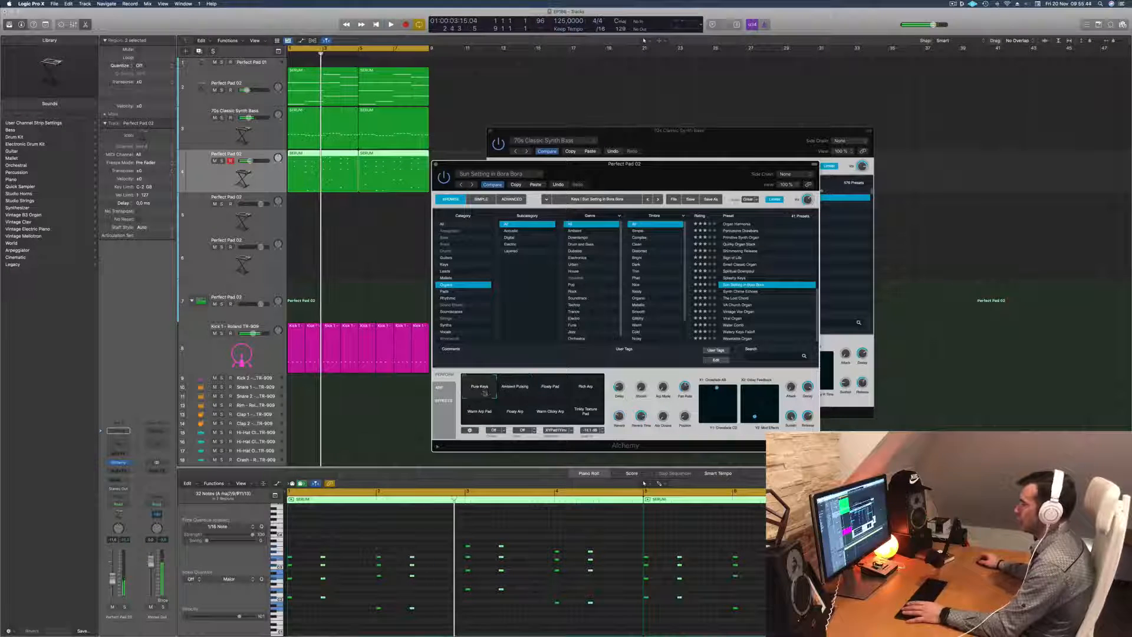
click(520, 393)
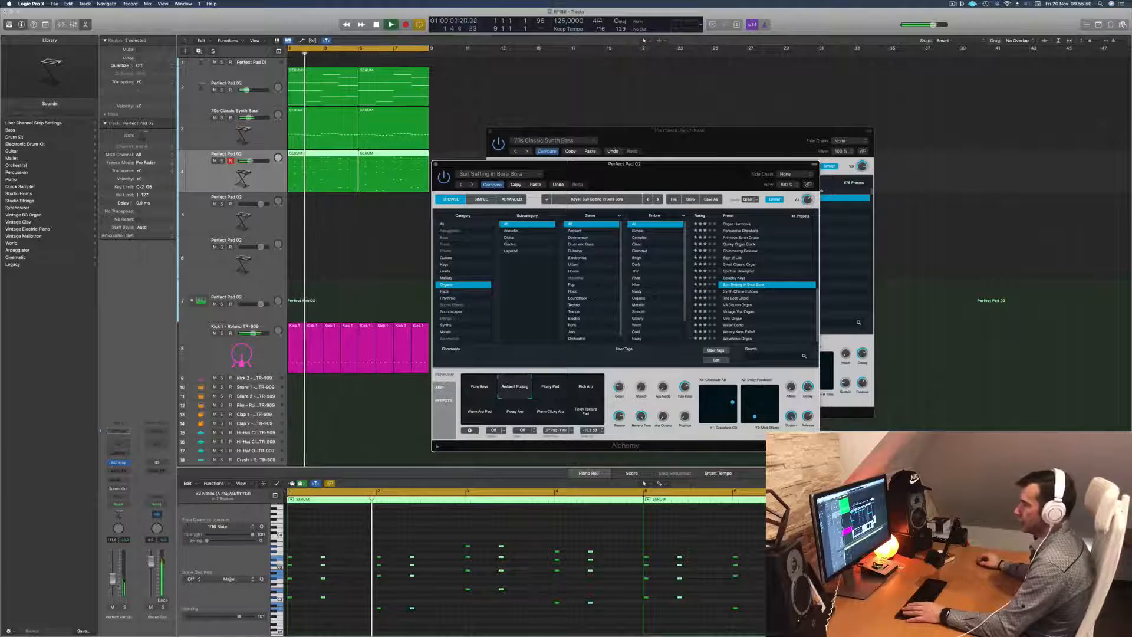
Adjust the stab sound's performance controls next to Delay and Reverb while replaying the loop from bar 1
click(644, 40)
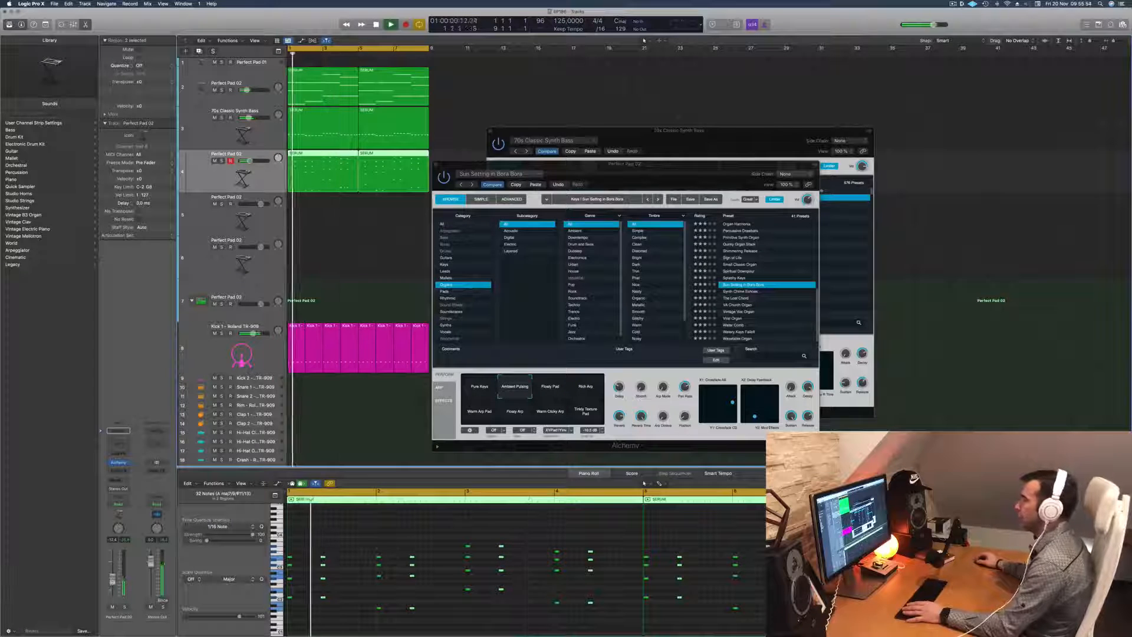
drag(688, 174, 680, 175)
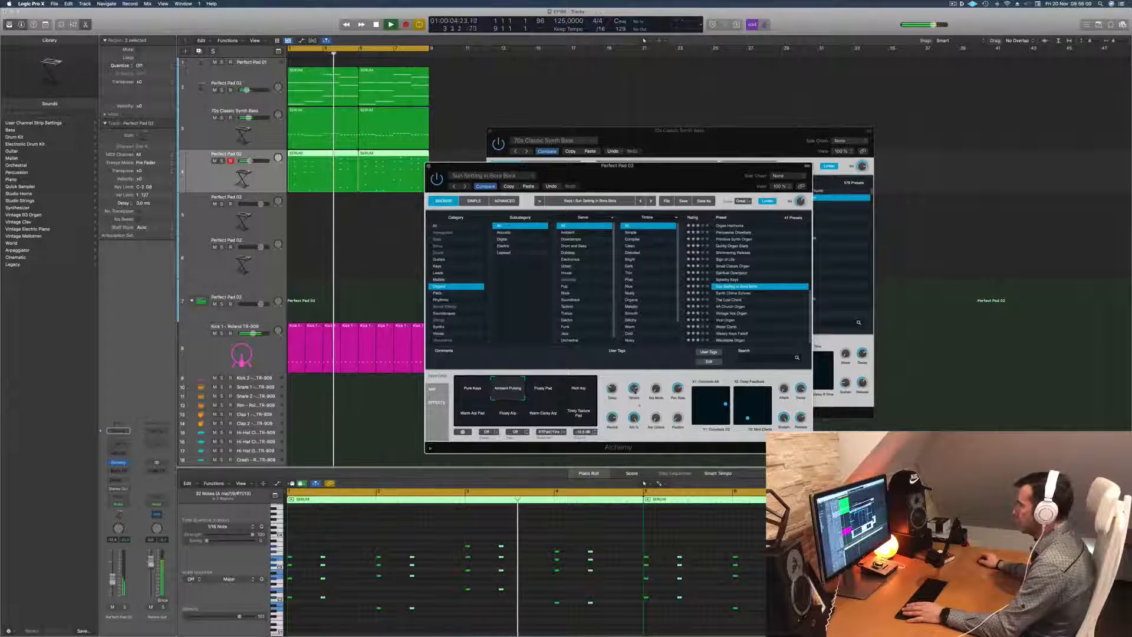
key(Return)
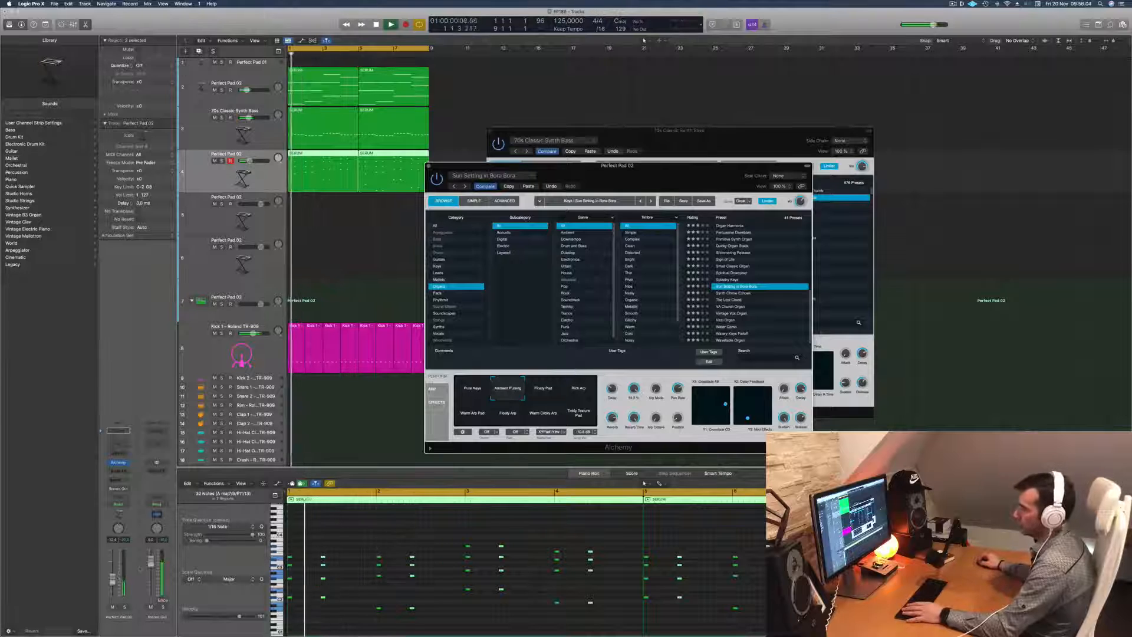
key(Return)
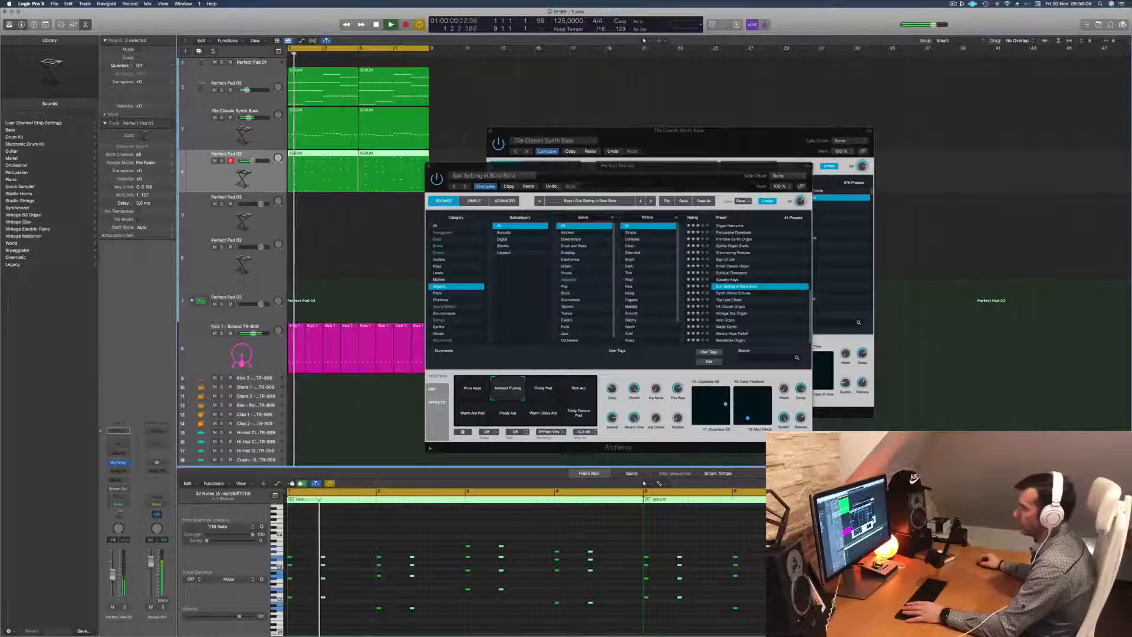
key(Return)
click(635, 394)
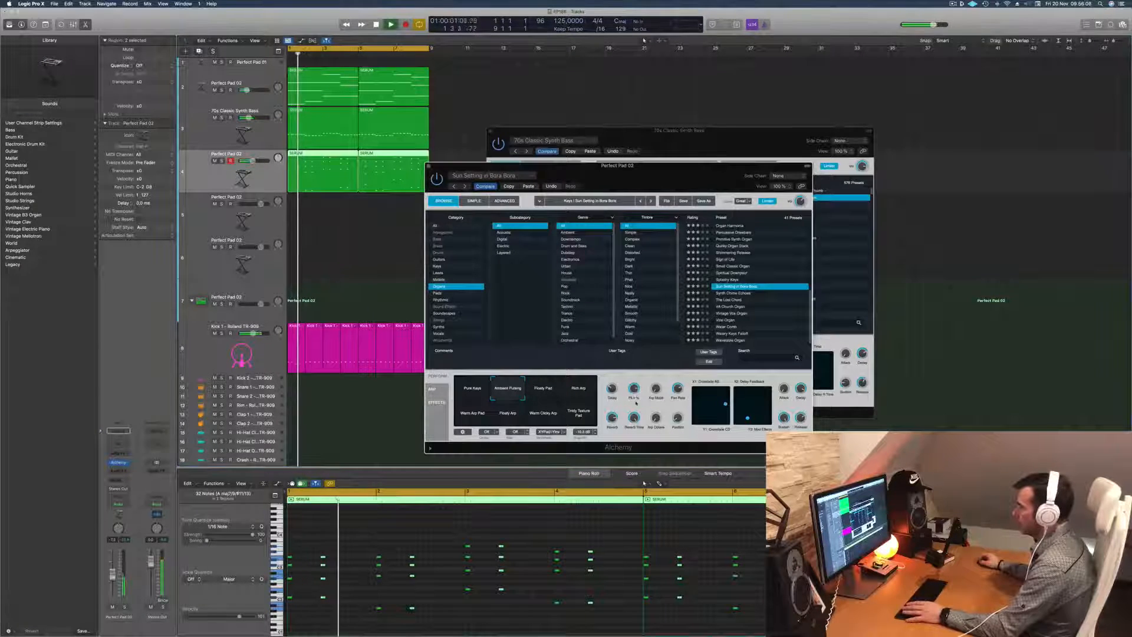
drag(636, 408, 637, 413)
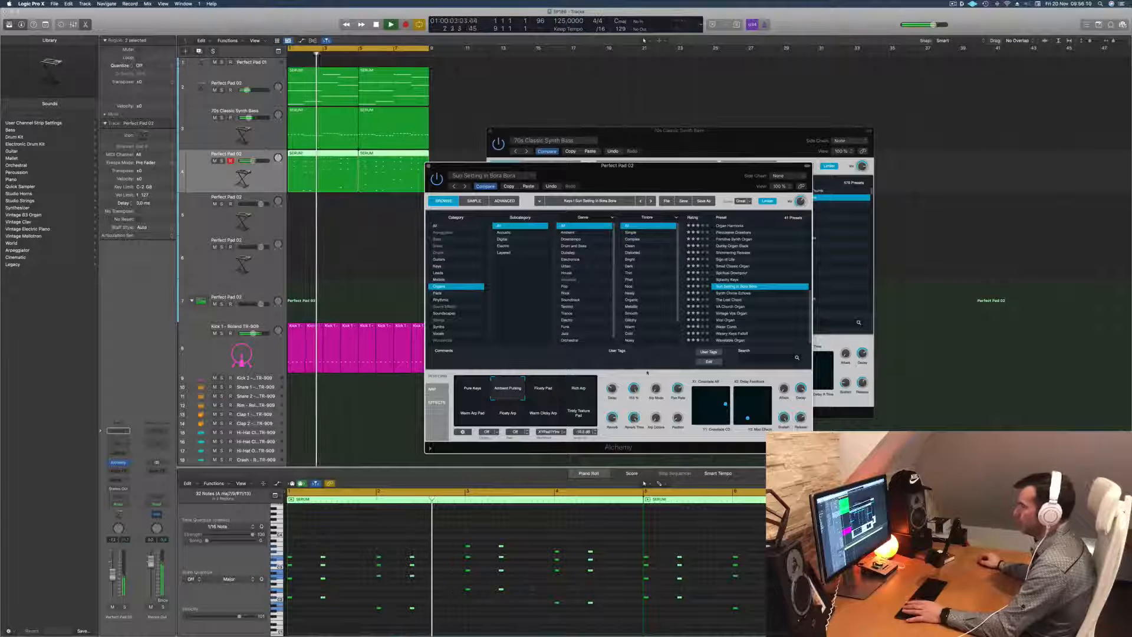
Close the Alchemy windows of the stab and bass tracks while replaying the loop from the start
drag(654, 184, 748, 191)
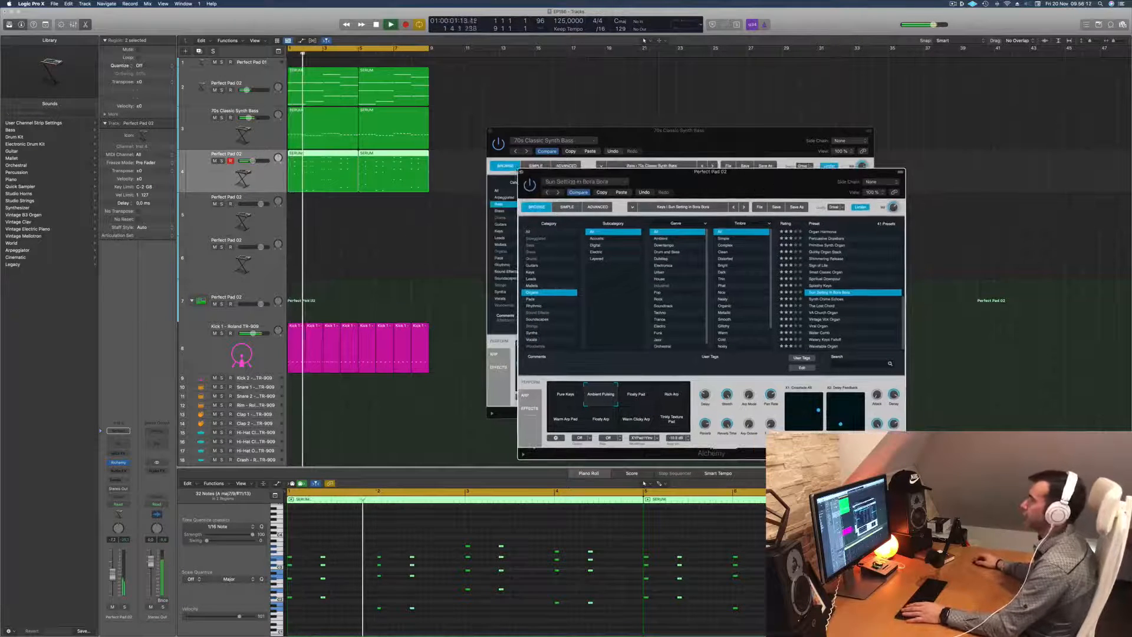
click(521, 173)
drag(672, 133, 660, 136)
key(Return)
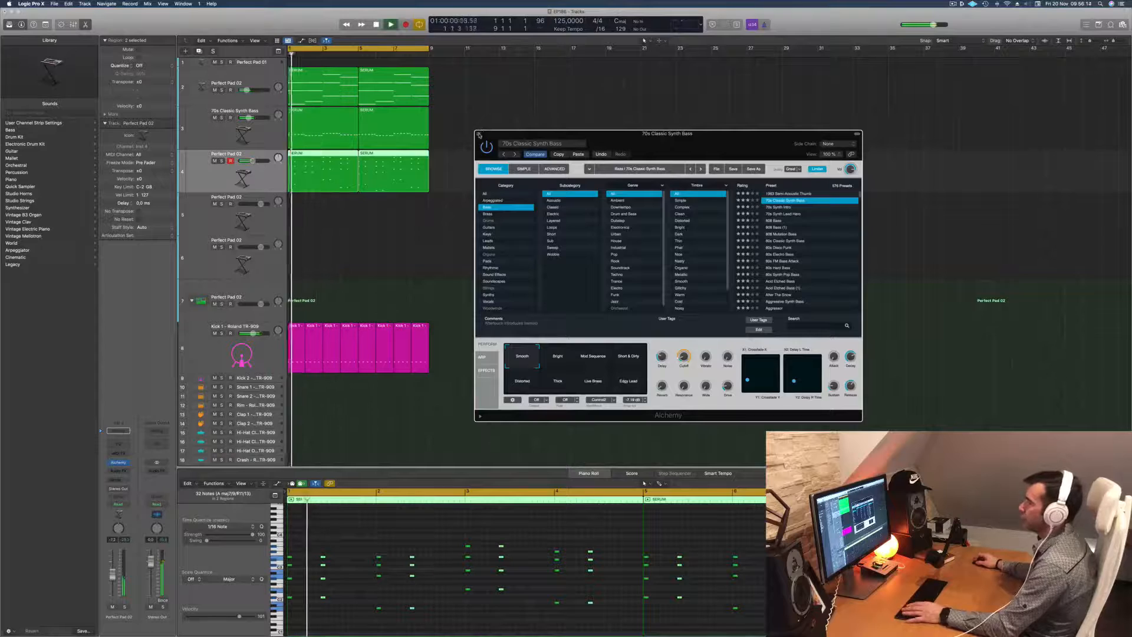
click(478, 134)
key(Return)
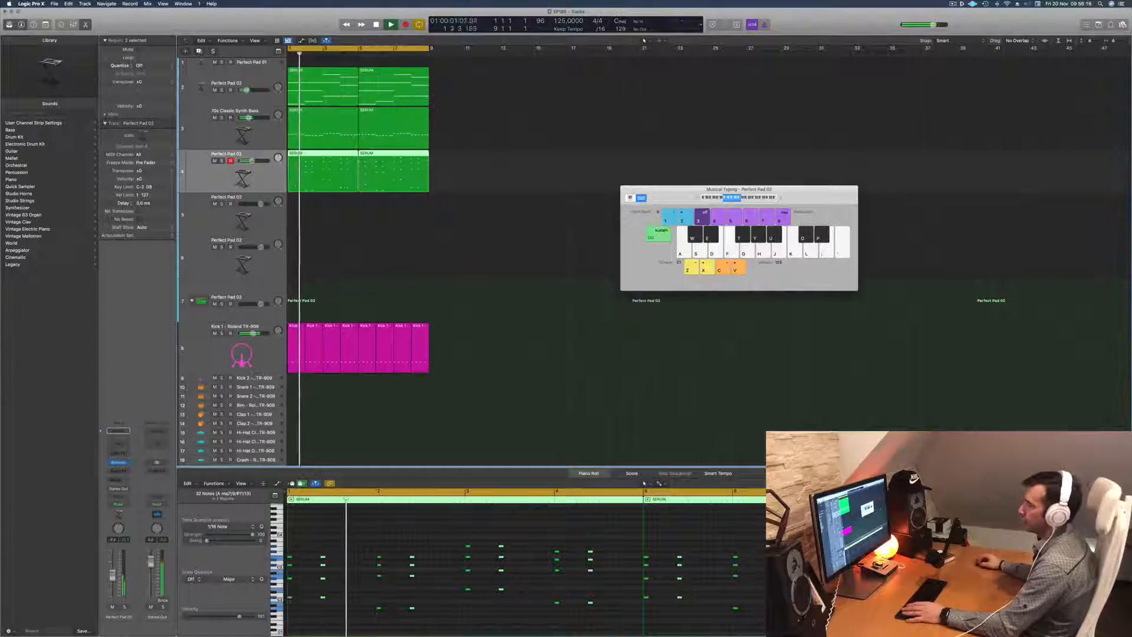
Add a Channel EQ to the stab track and roll off its lows with a 12 dB/Oct low cut at 178 Hz
key(Return)
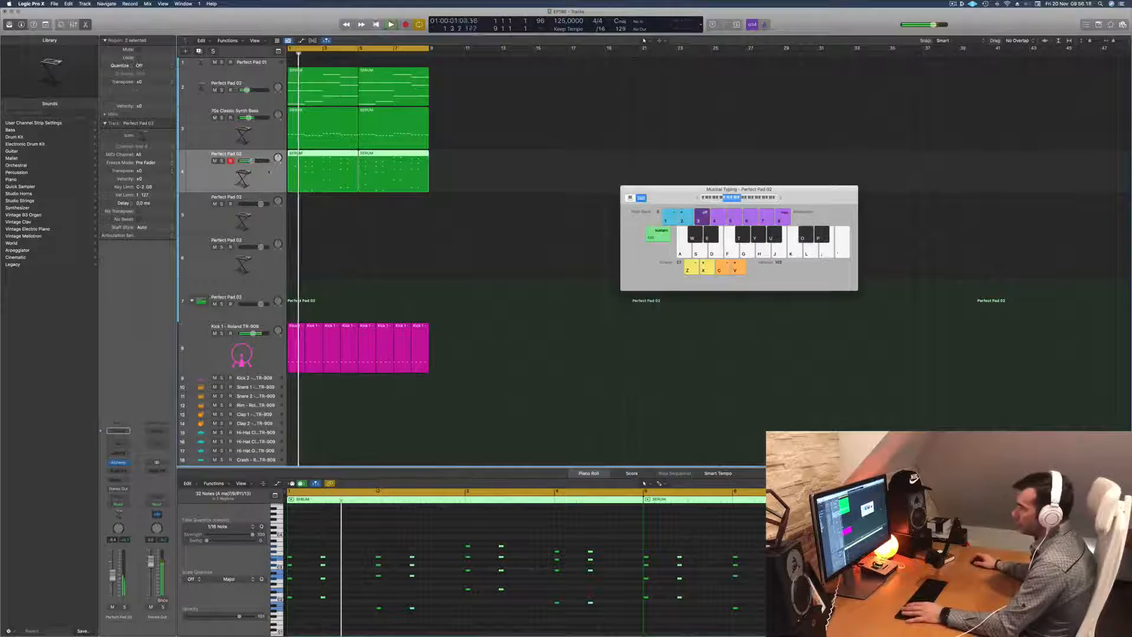
click(119, 436)
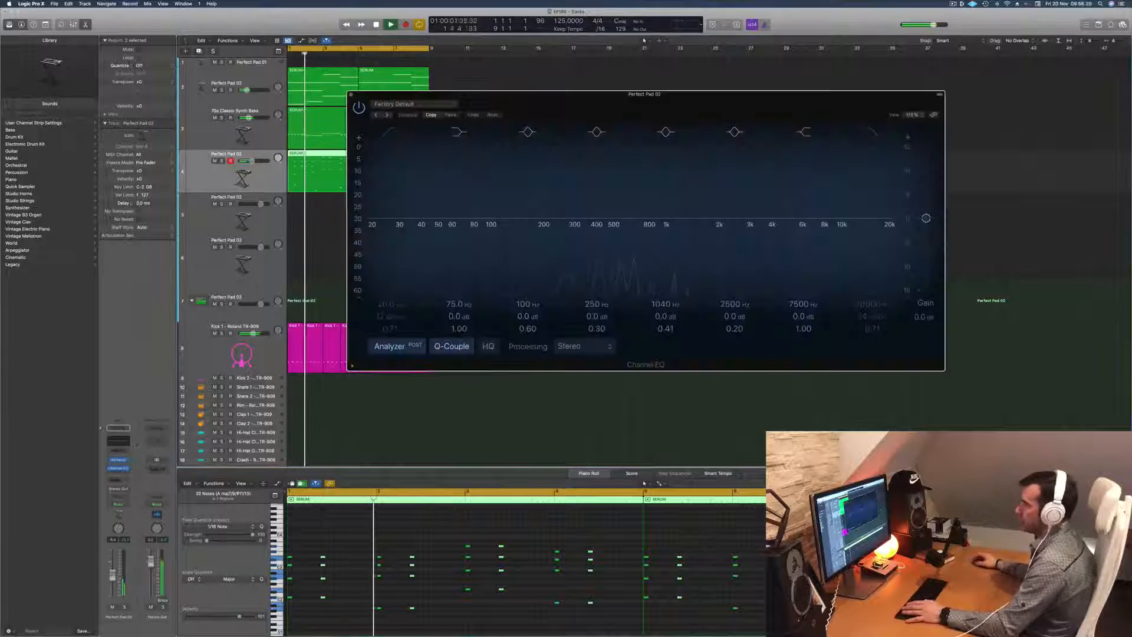
click(547, 197)
Add a Channel EQ with a low cut to the sustained pad chord track and close both EQ windows
click(267, 81)
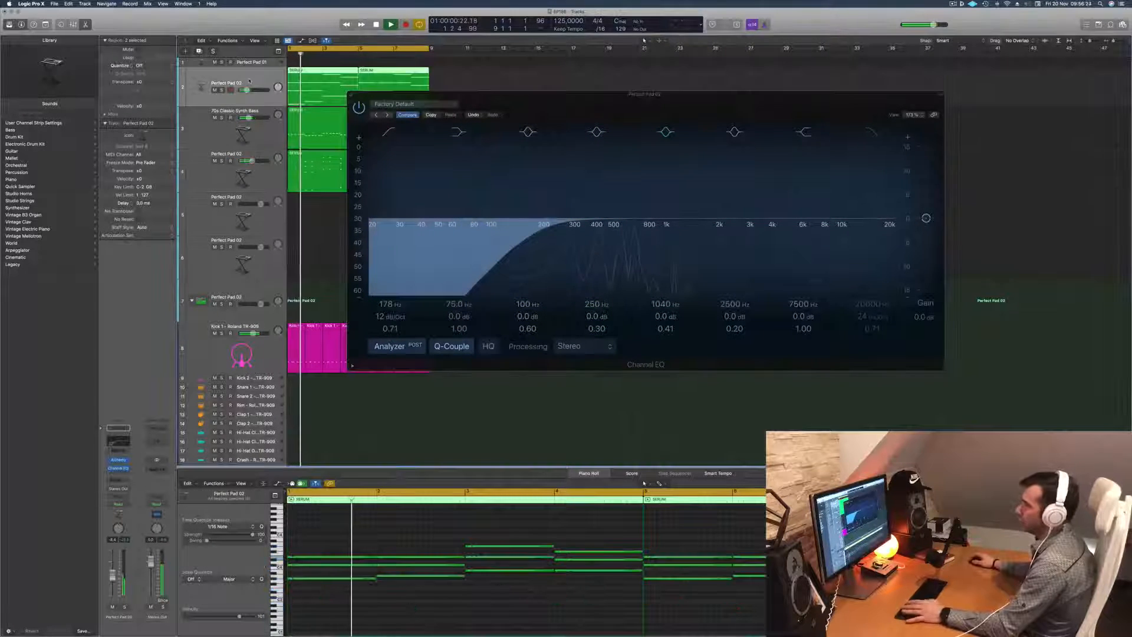
click(123, 440)
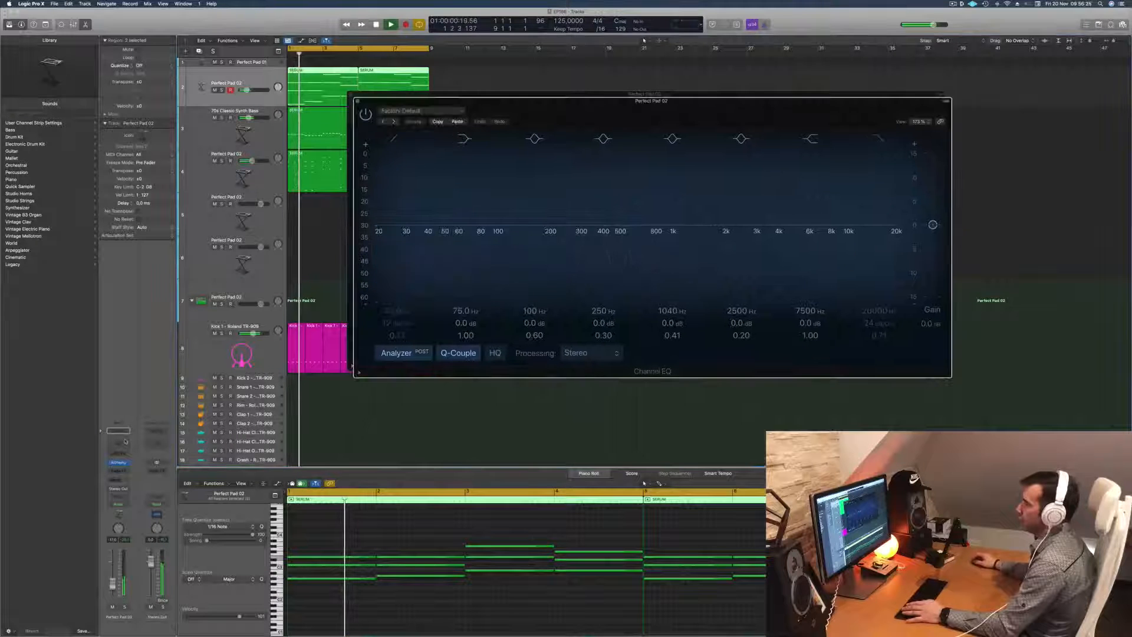
drag(407, 240, 553, 234)
click(358, 102)
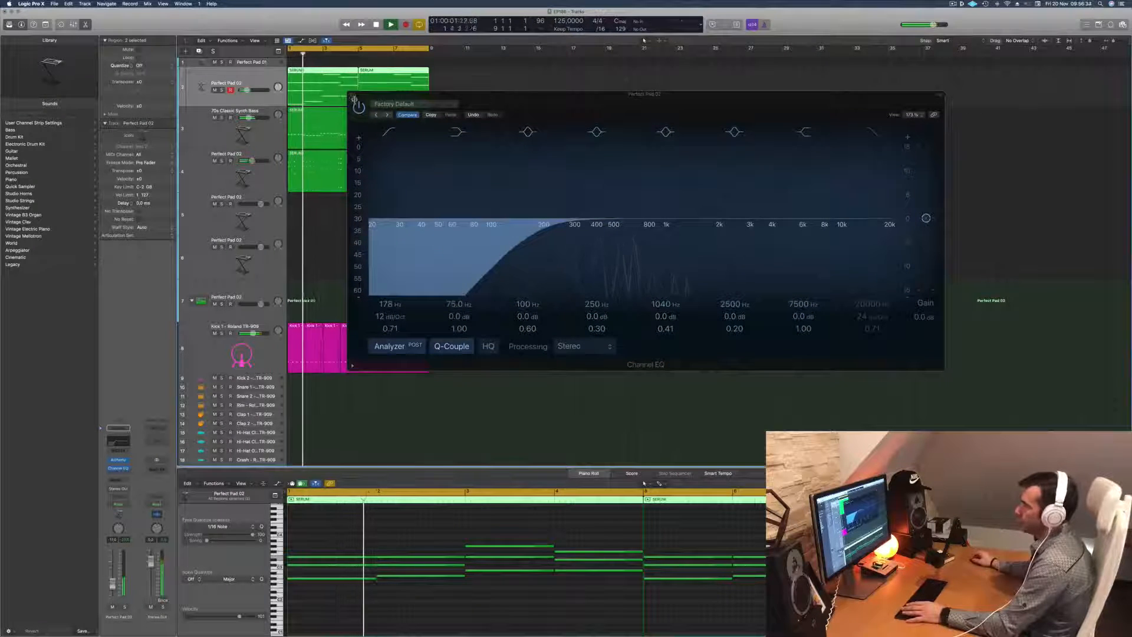
click(351, 95)
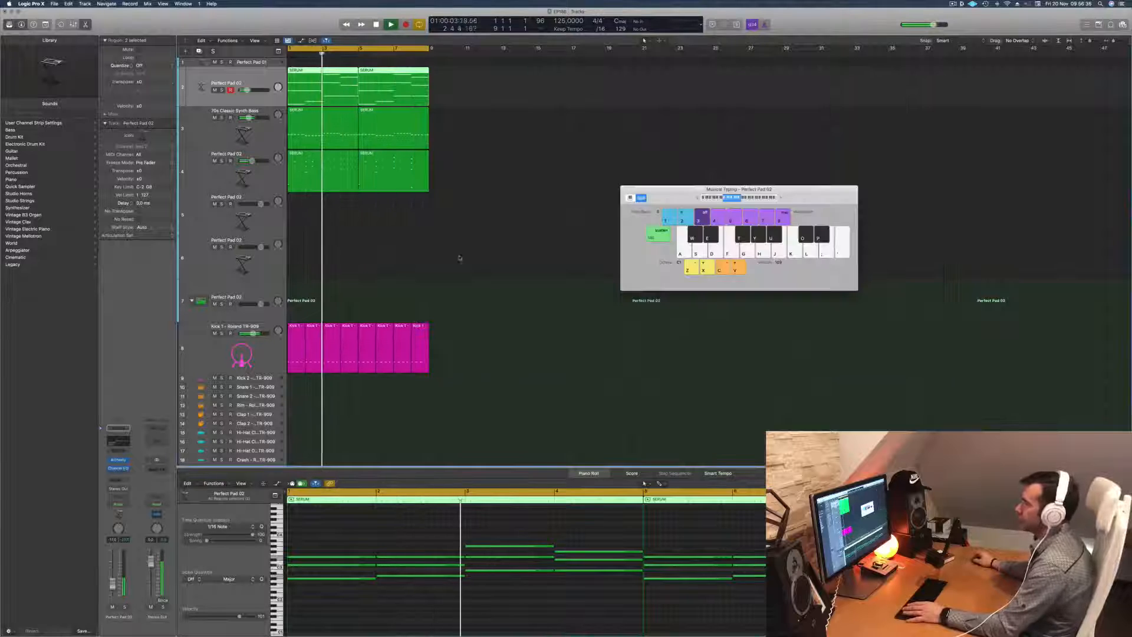
Deselect the regions, play the full loop to check the mix and select the chord stab track
click(463, 274)
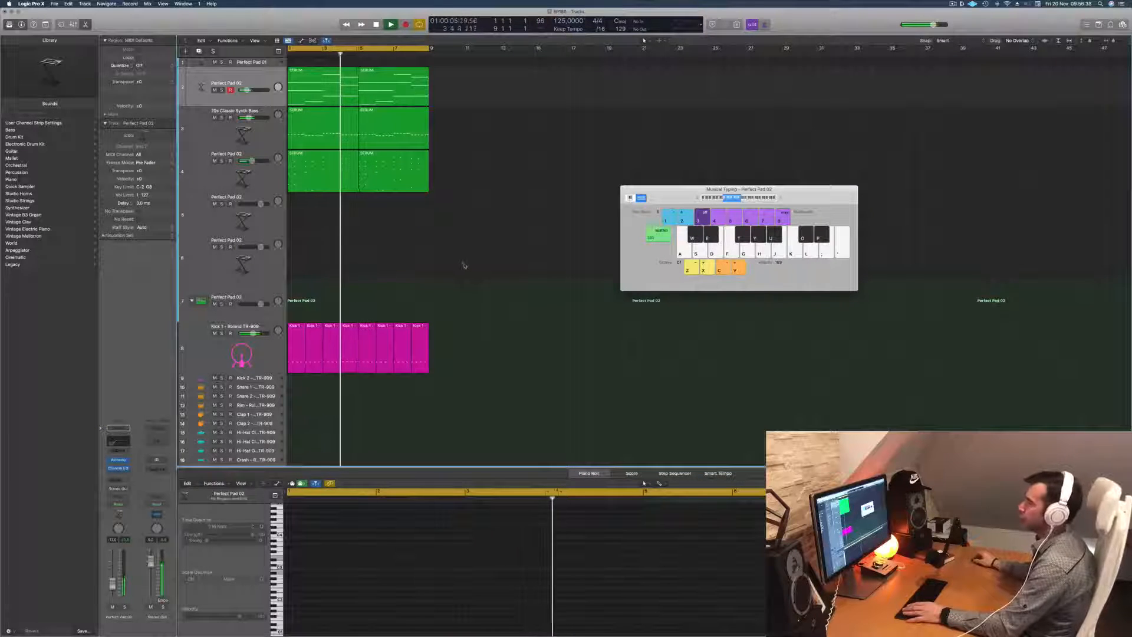
key(space)
key(space)
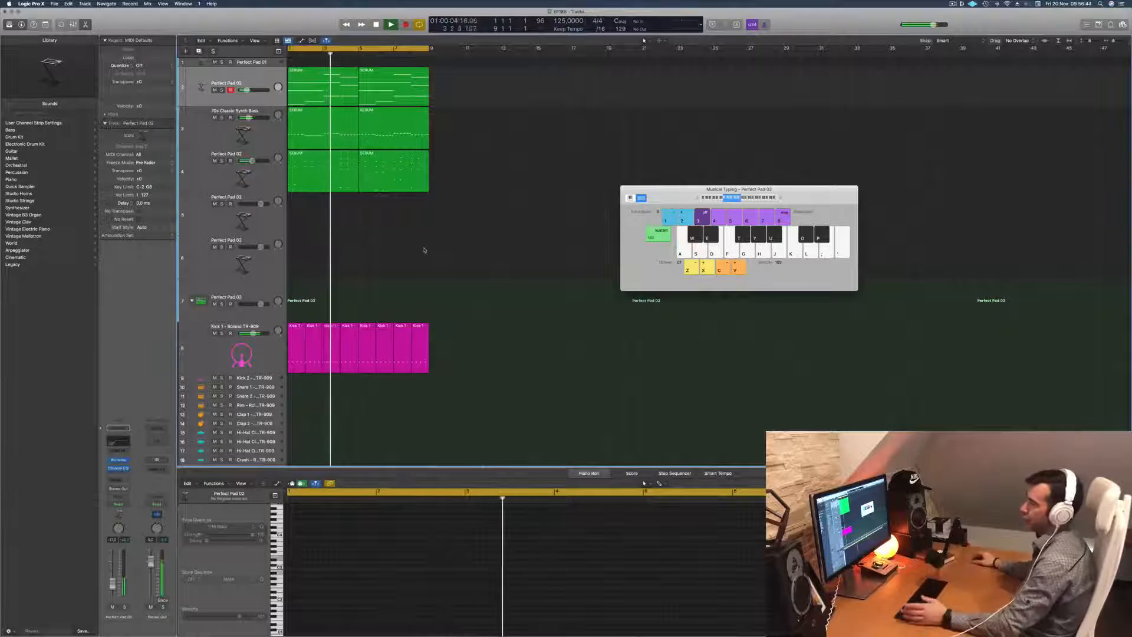
key(space)
key(space)
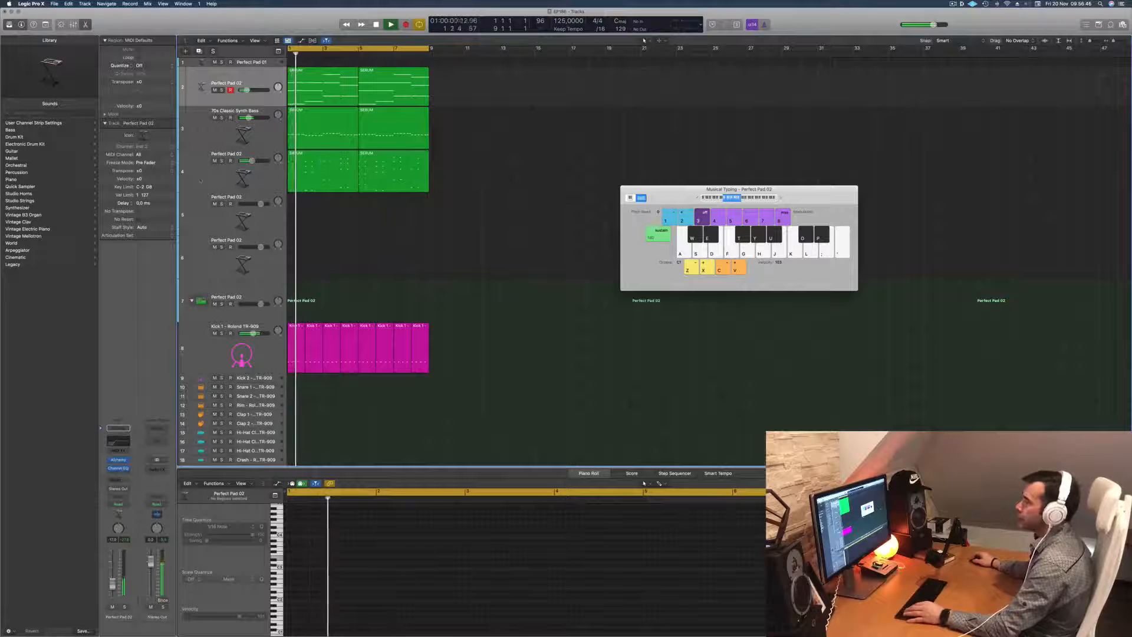
click(201, 180)
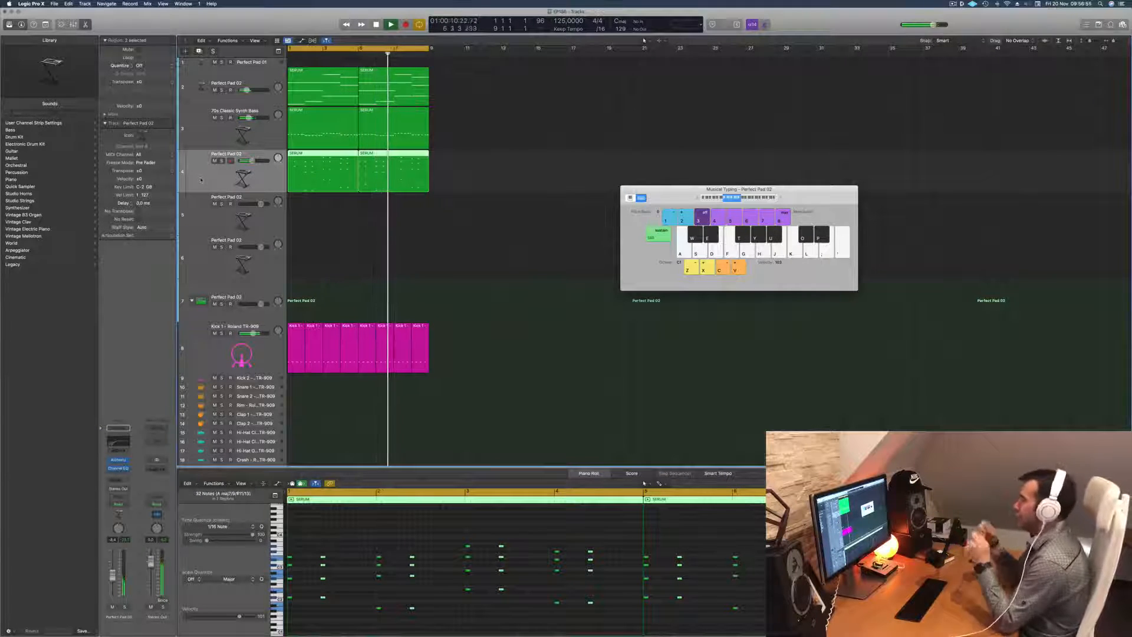
Select the empty track below the chord stabs, open its Alchemy instrument and send the track to Bus 3
click(497, 218)
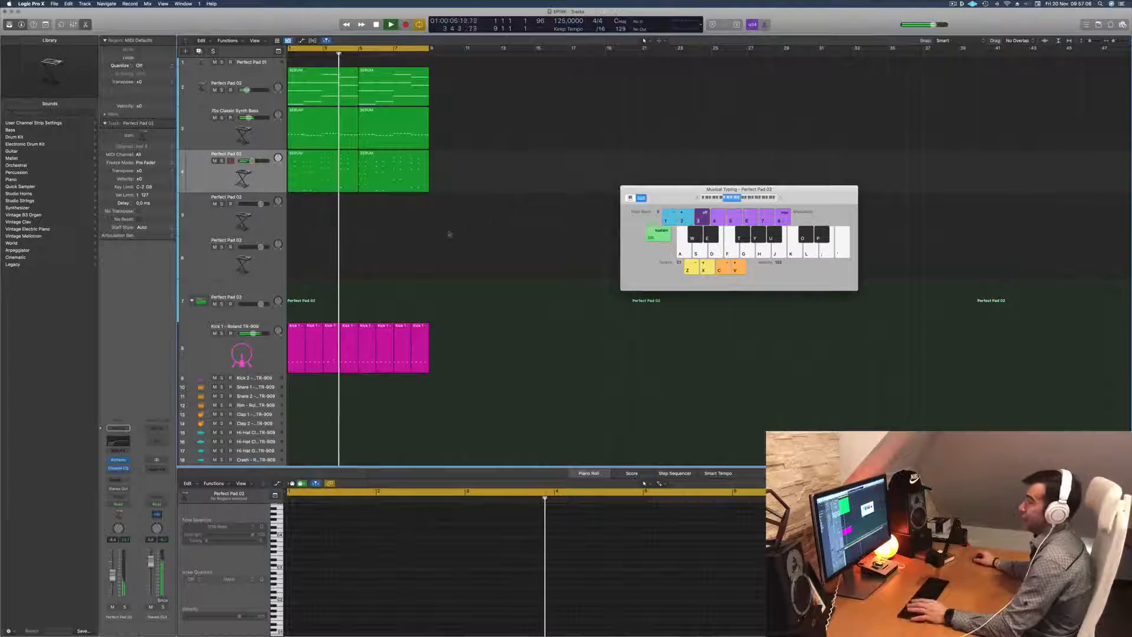
click(203, 180)
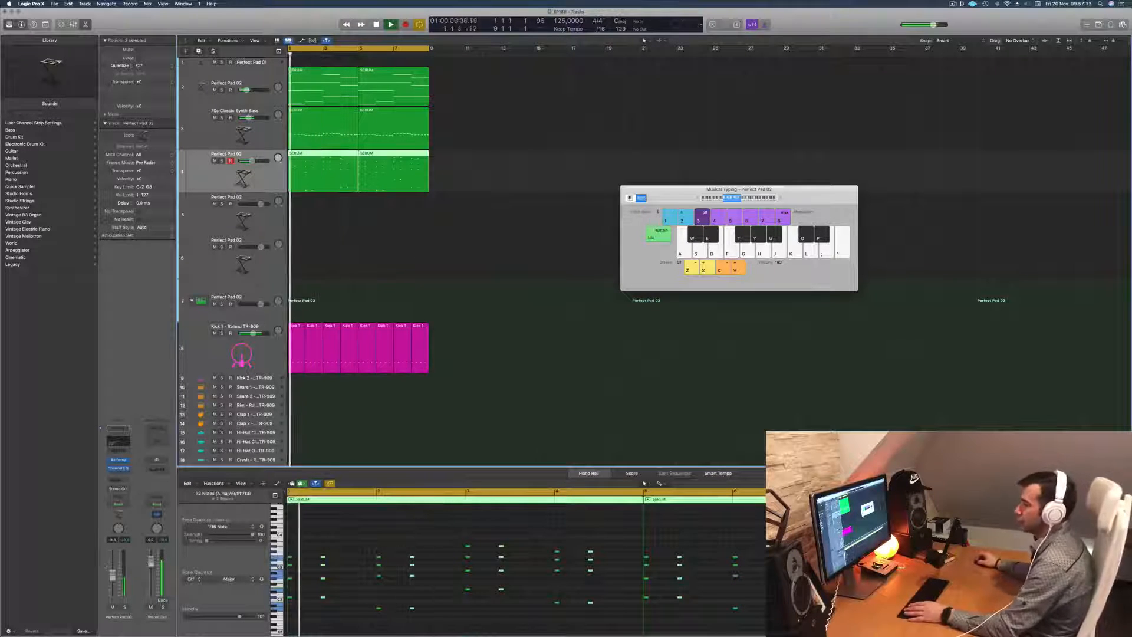
click(263, 218)
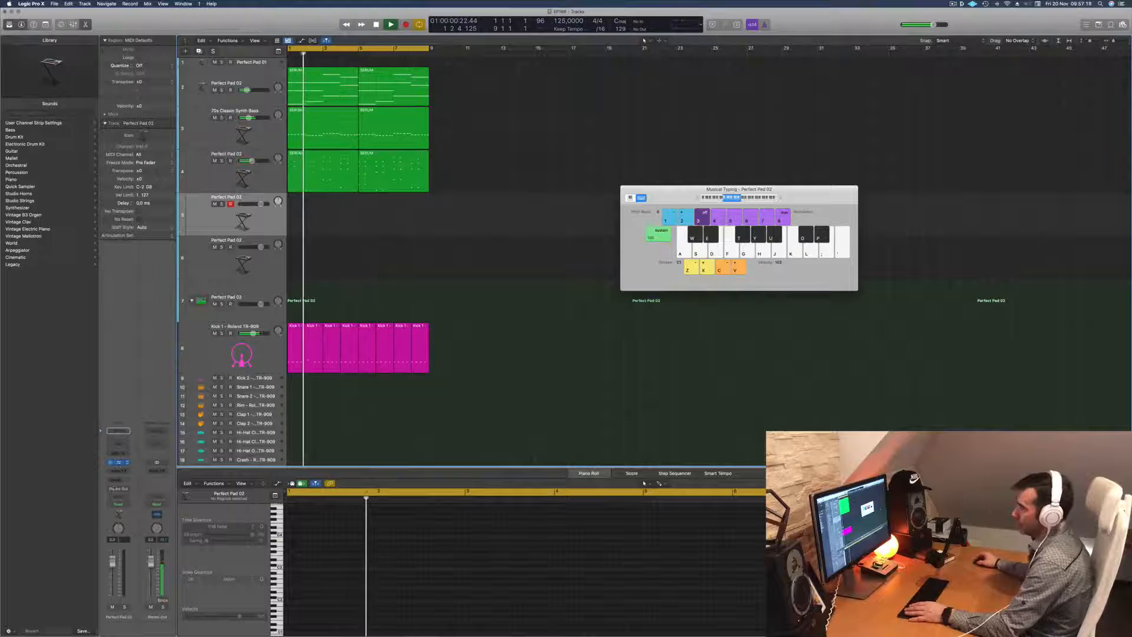
click(119, 463)
click(118, 480)
mouse_move(121, 490)
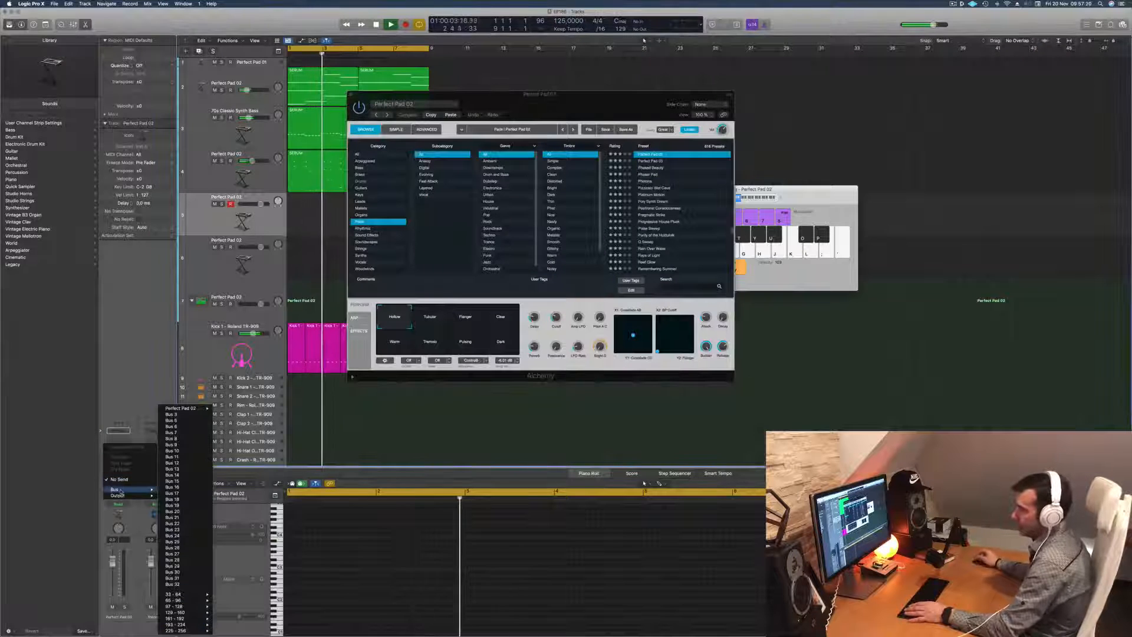
click(187, 415)
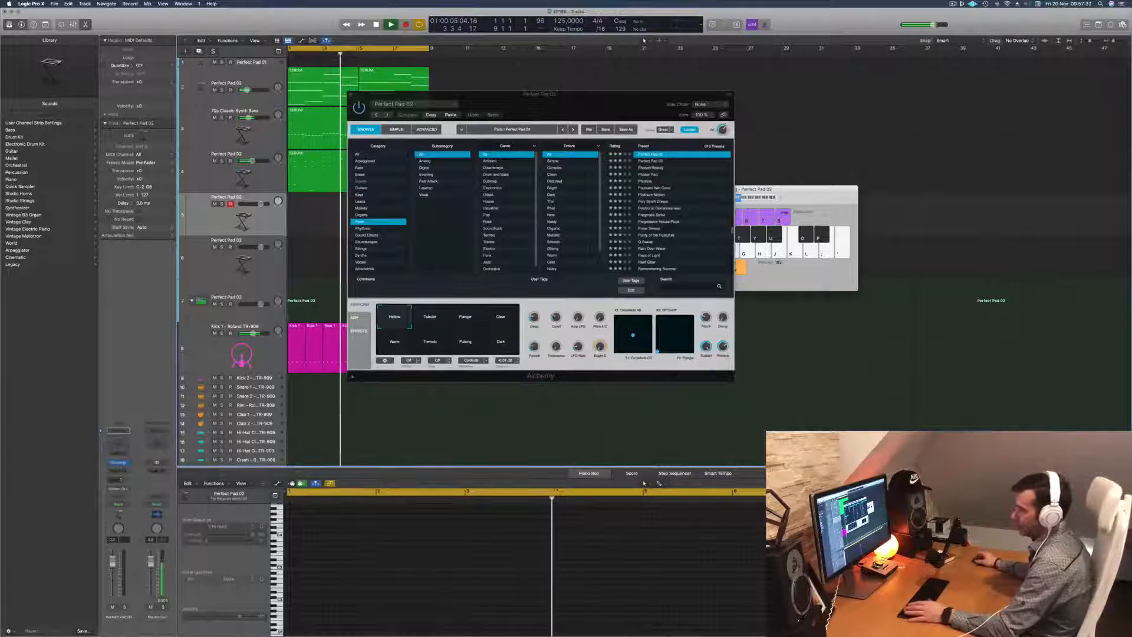
drag(632, 108, 780, 161)
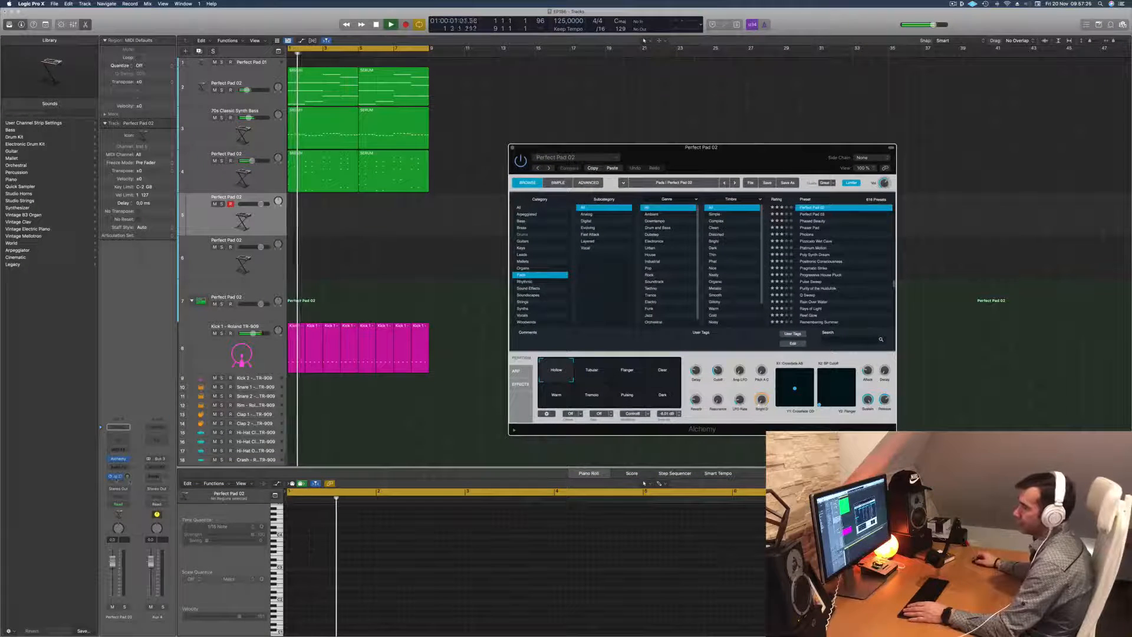
Insert SilverVerb on the send's aux channel, load the grandiose preset and raise its Wet level to 100%
click(157, 466)
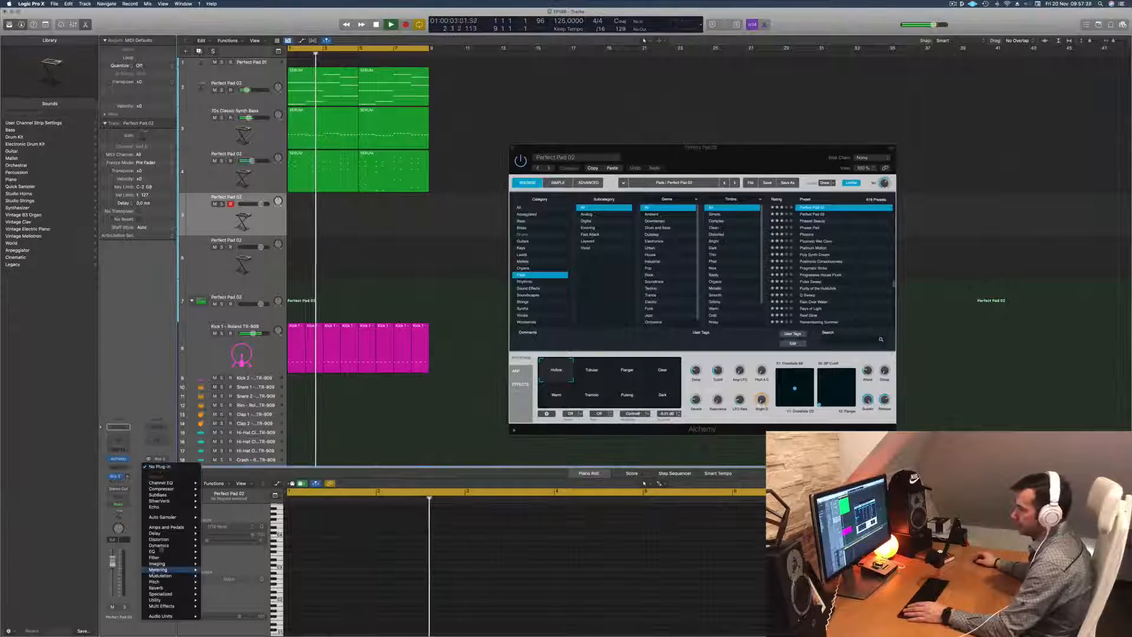
click(216, 500)
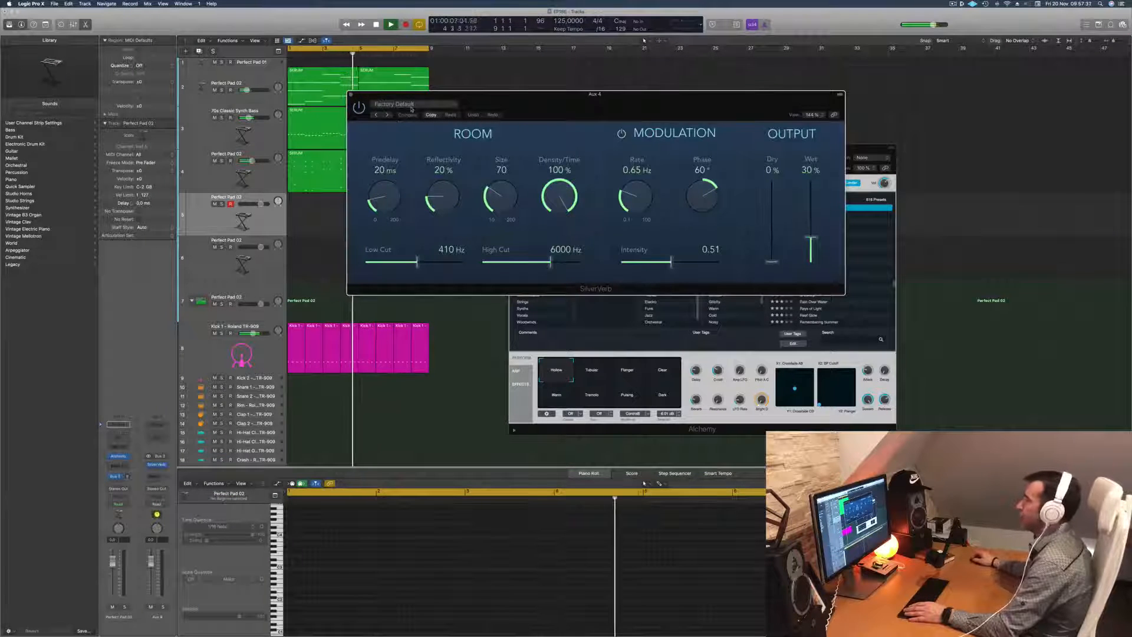
click(411, 109)
click(413, 234)
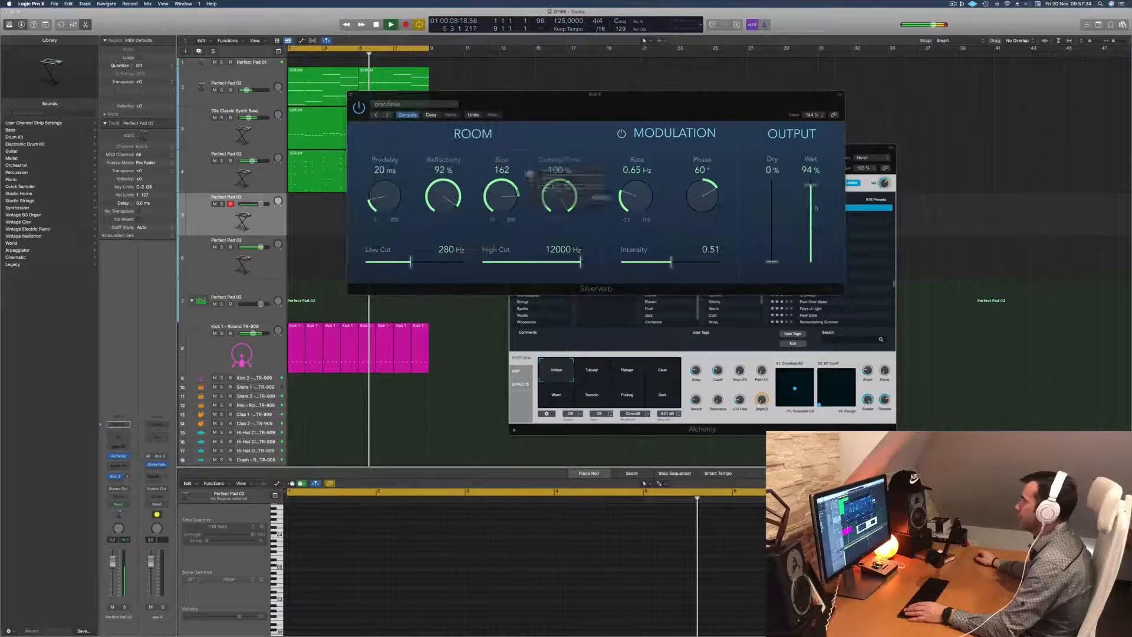
click(616, 205)
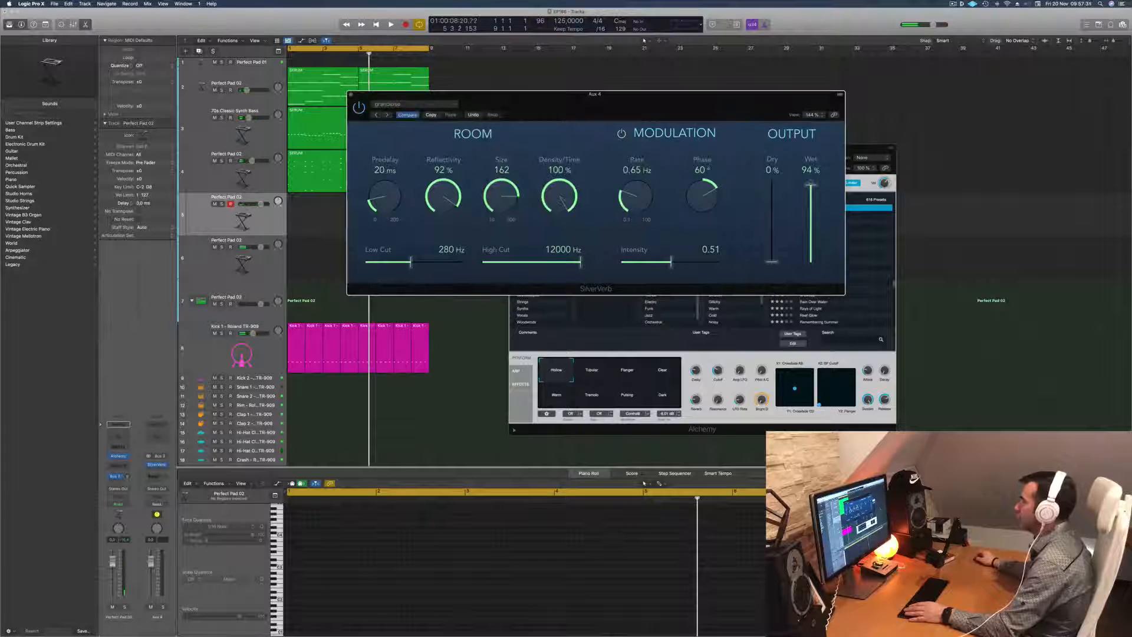
drag(703, 103, 730, 144)
key(space)
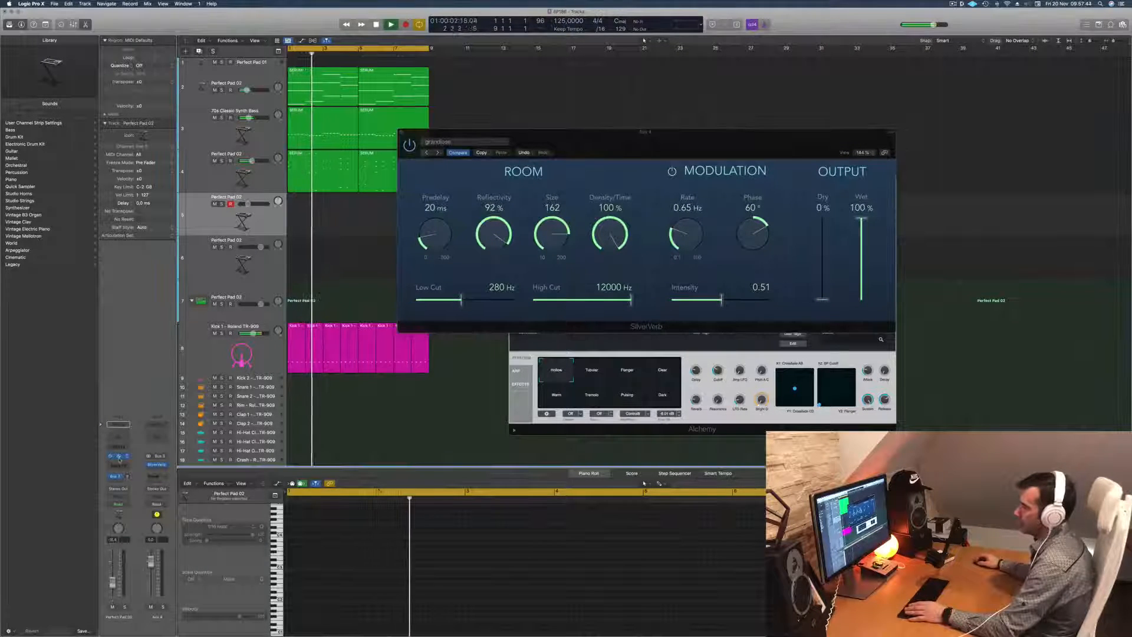
Bring the track's Alchemy window in front of the reverb and replay the loop from the start
click(118, 456)
click(118, 457)
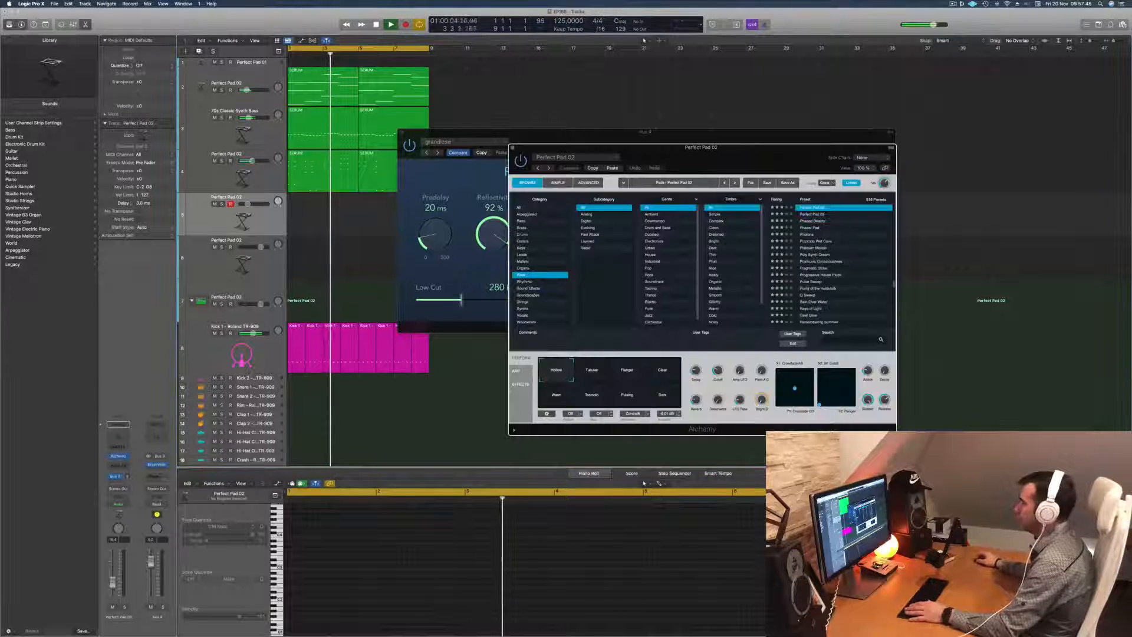
key(space)
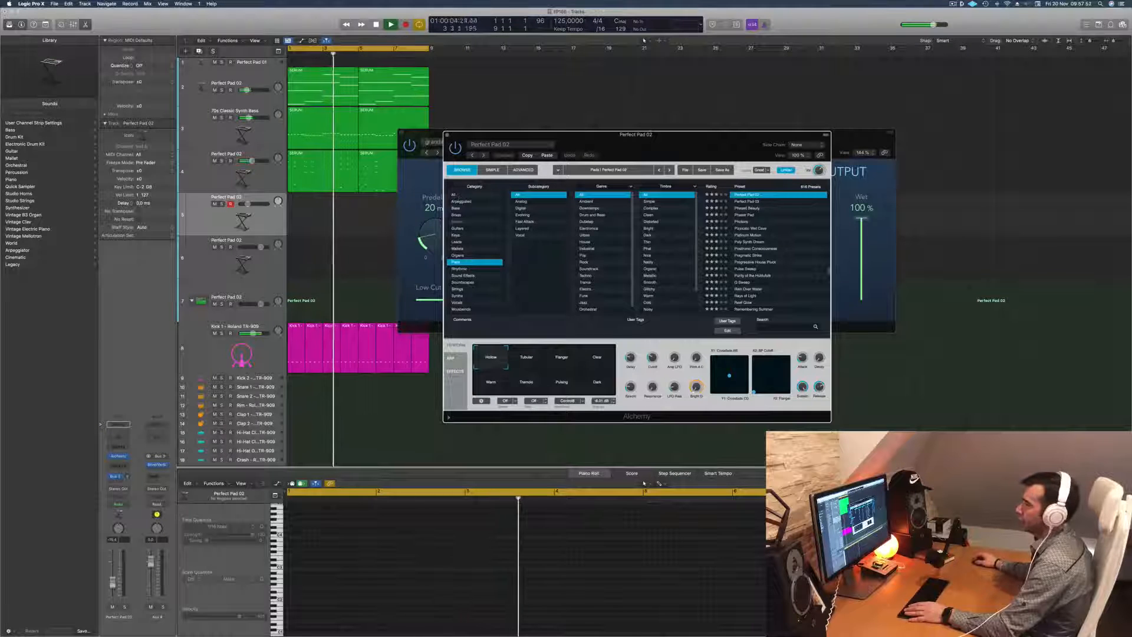
key(Return)
click(204, 224)
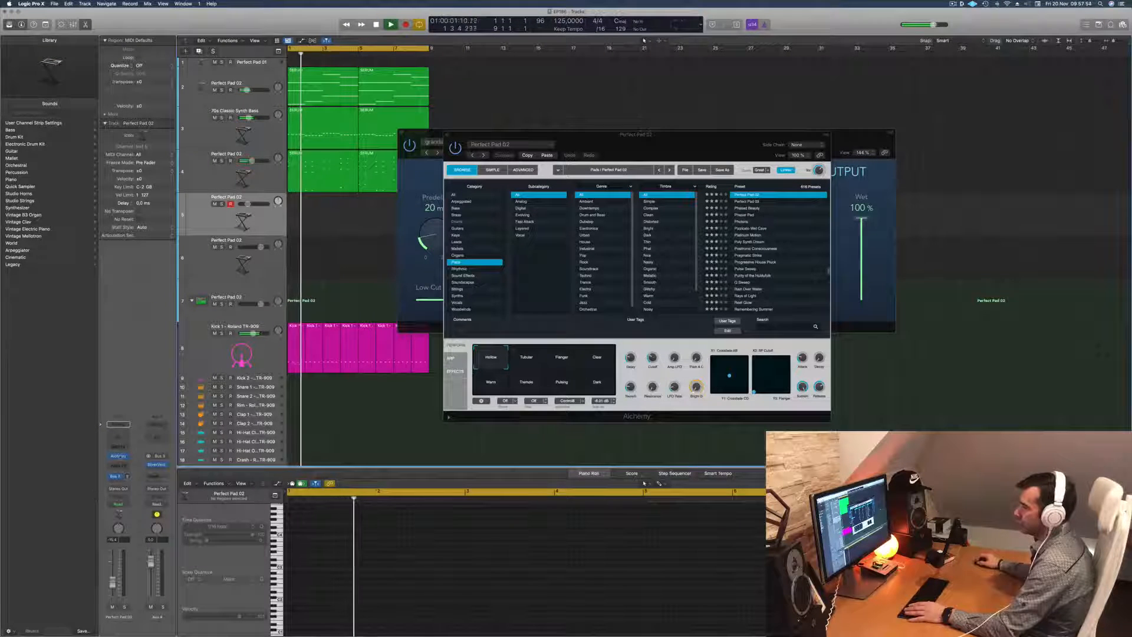
click(118, 457)
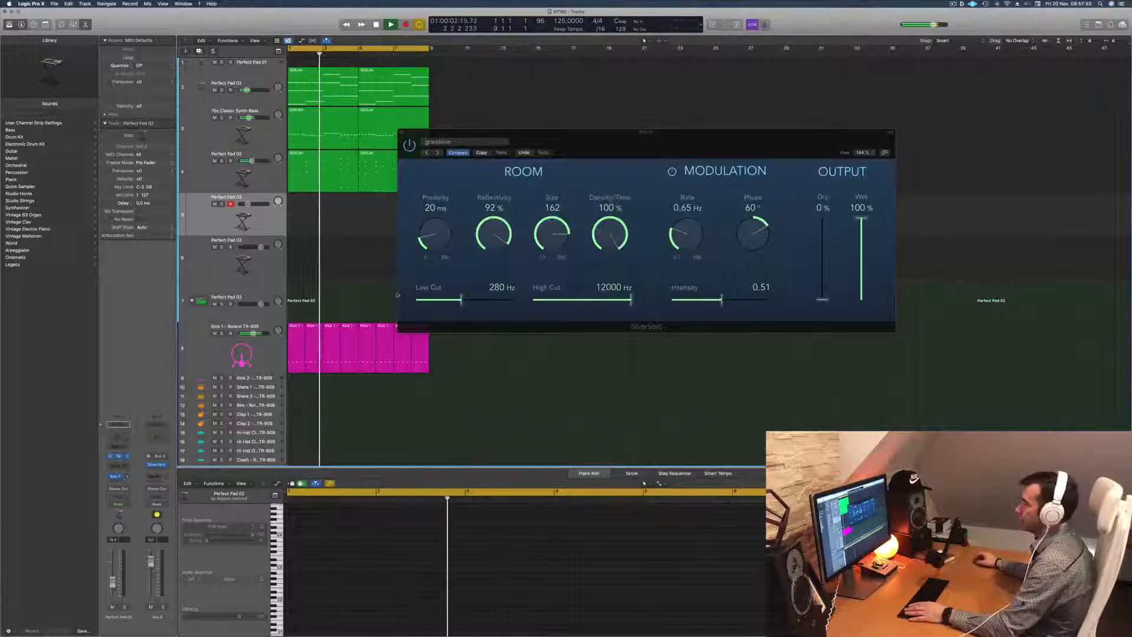
click(119, 456)
Load Alchemy's Factory Default preset and switch it to the Motion Pad variation
click(523, 145)
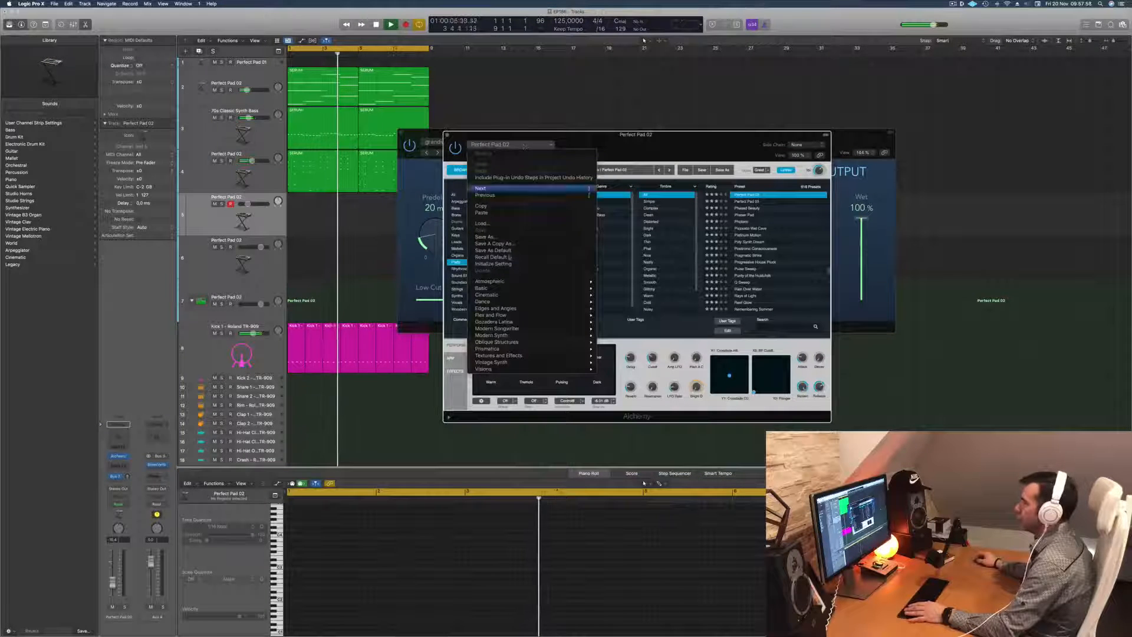
click(608, 321)
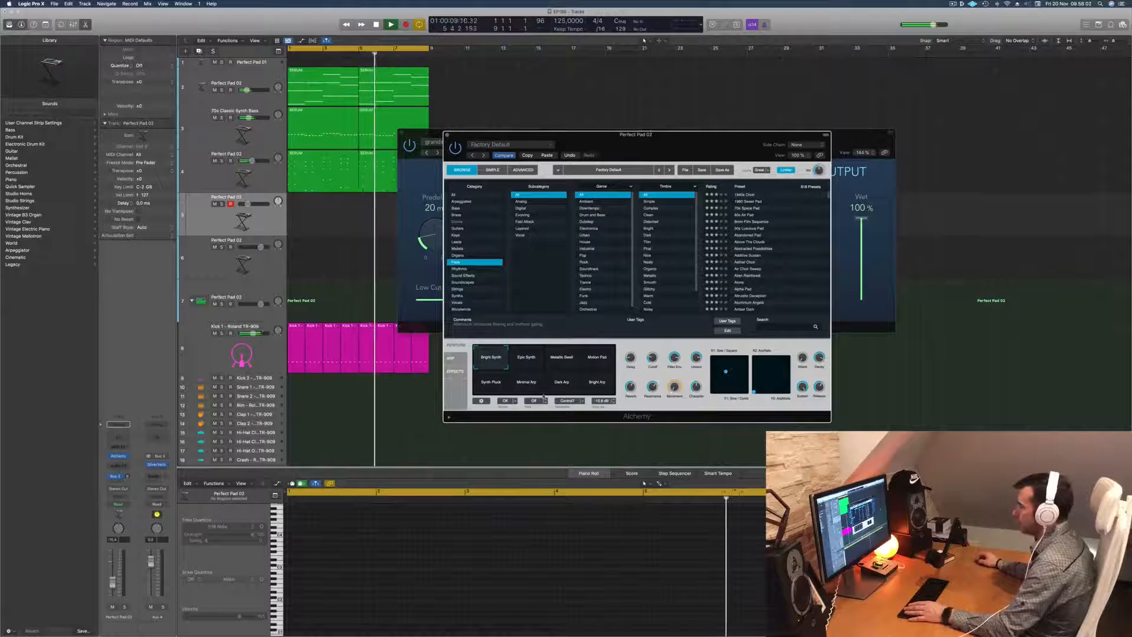
click(588, 368)
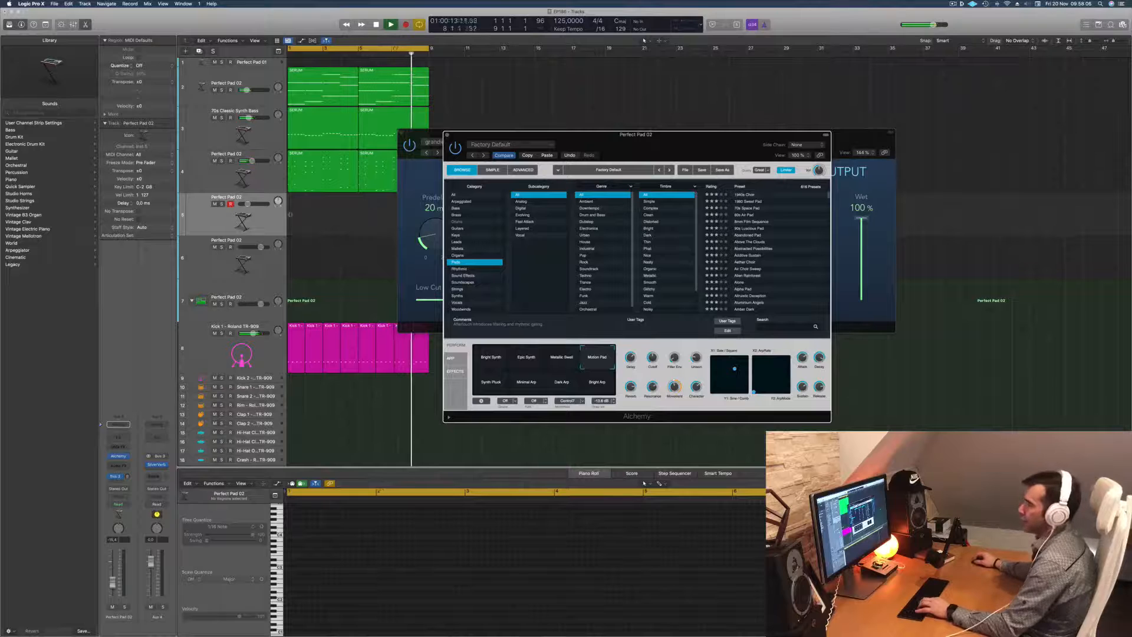
Spread out the Alchemy, SilverVerb and Musical Typing windows so each stays accessible while the loop plays
click(256, 227)
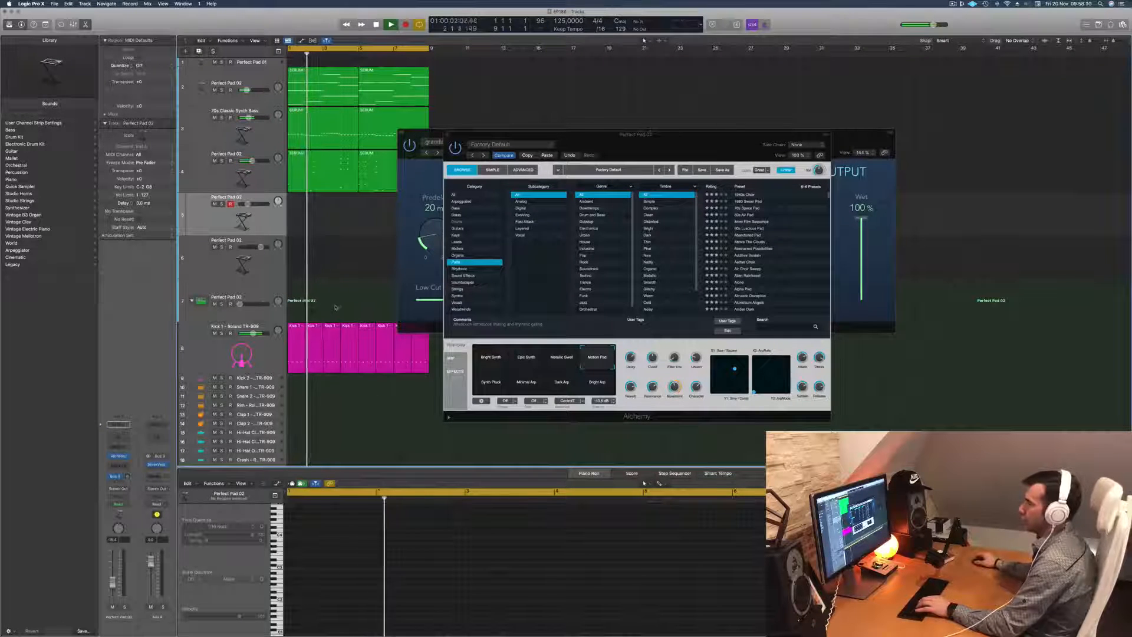
drag(589, 134, 626, 137)
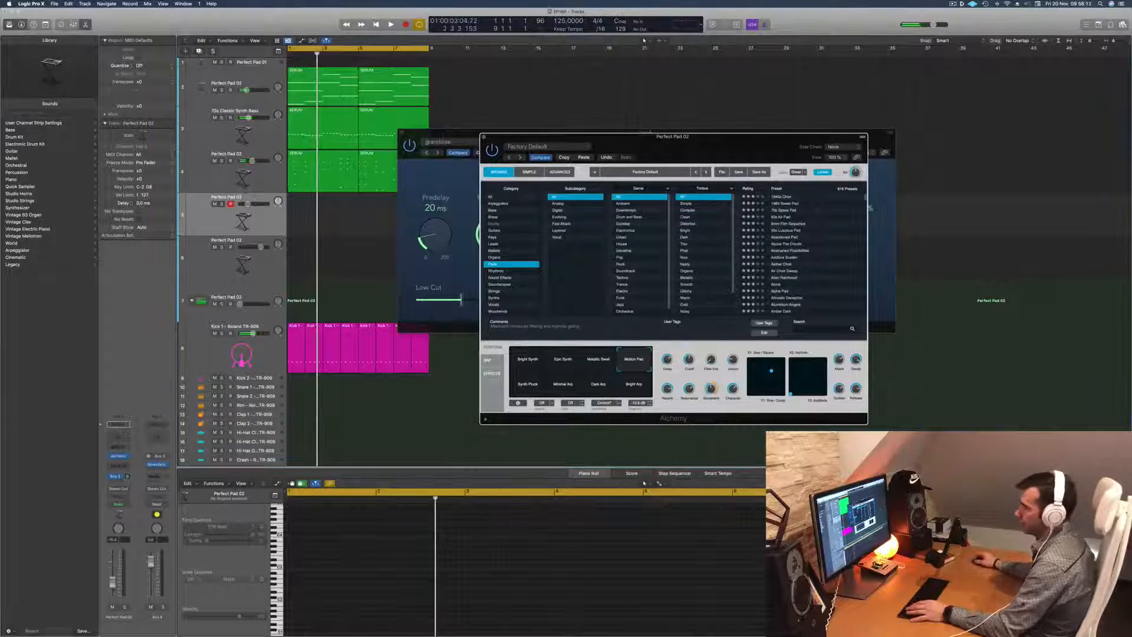
click(262, 299)
key(space)
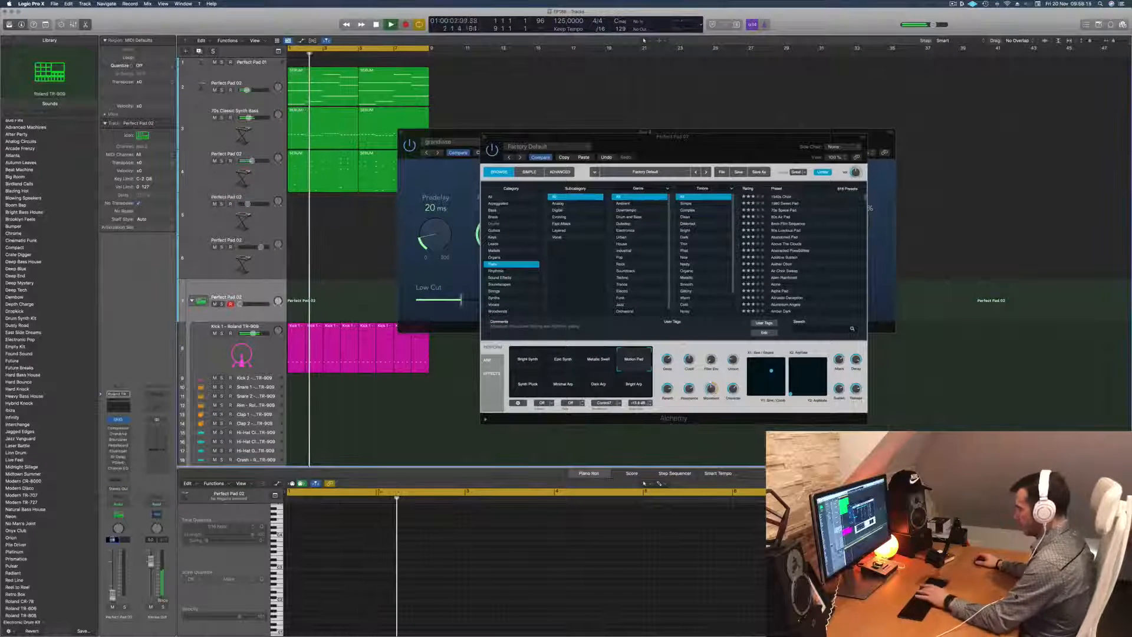
key(space)
key(space)
drag(711, 146, 624, 277)
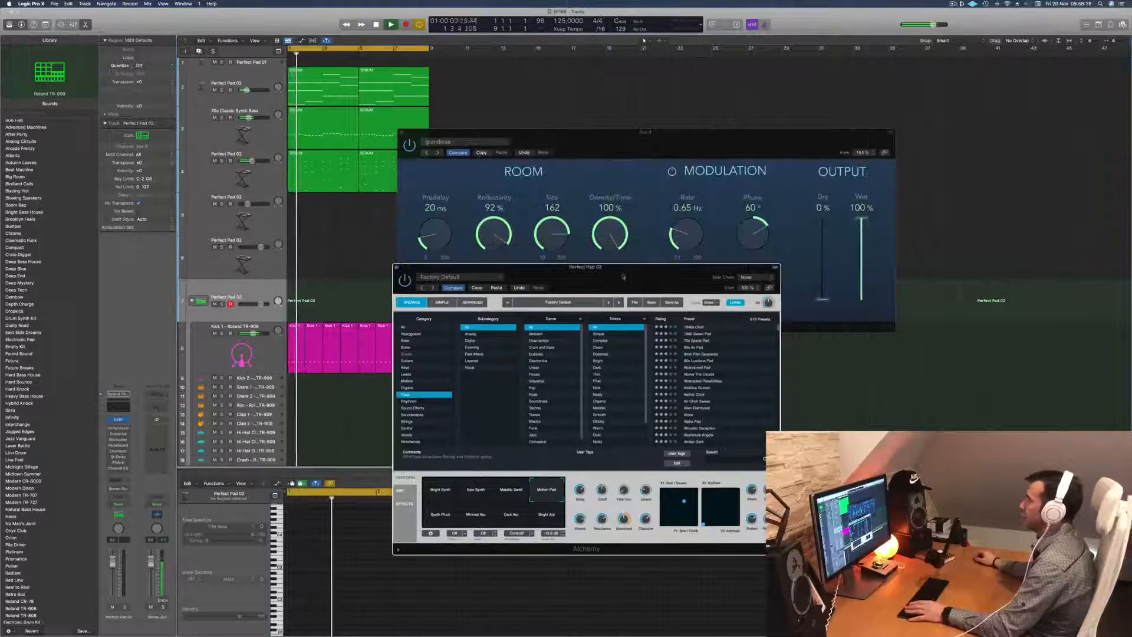
key(space)
key(space)
drag(650, 159, 892, 108)
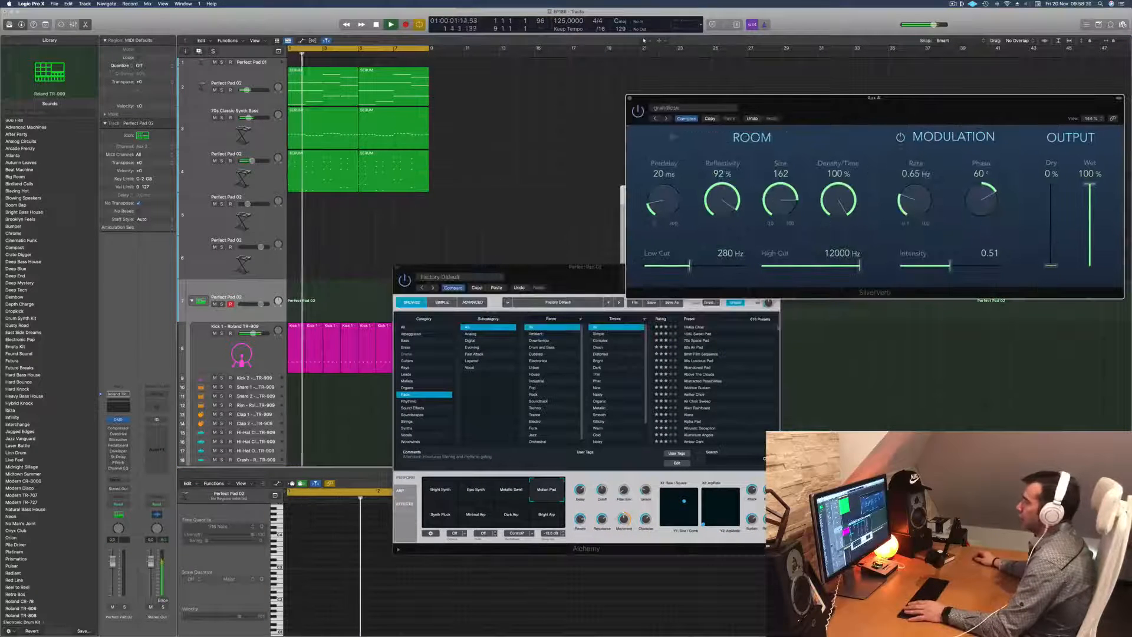
drag(755, 107, 848, 115)
drag(681, 195, 583, 161)
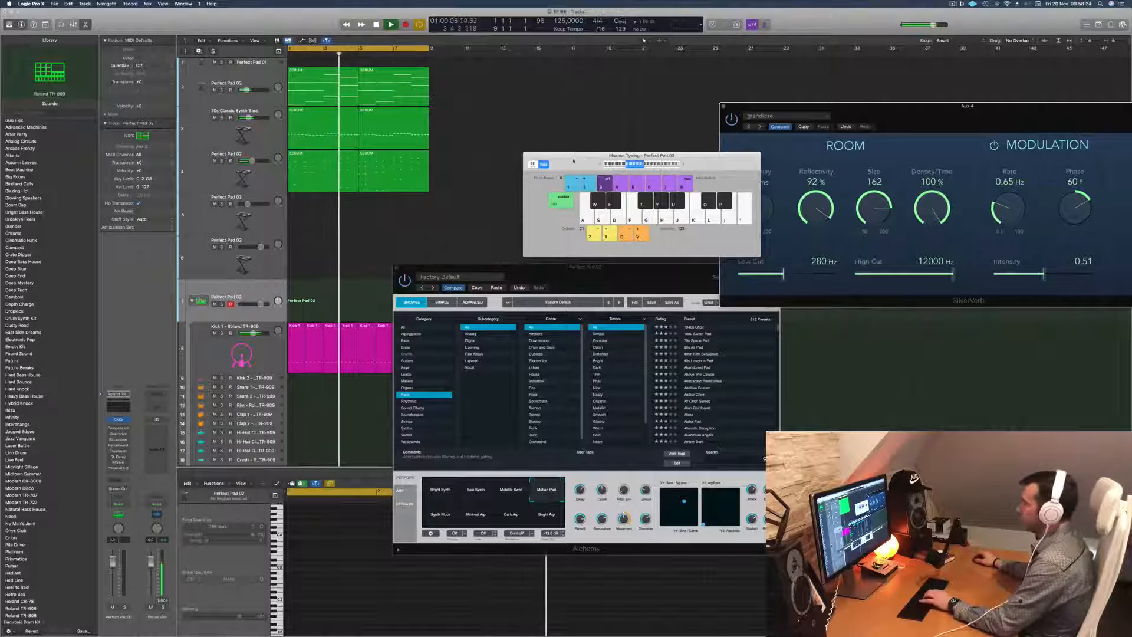
Audition the Synth Pluck, Minimal Arp and Metallic Swell variations on the track below the stabs and settle on Bright Synth
click(266, 219)
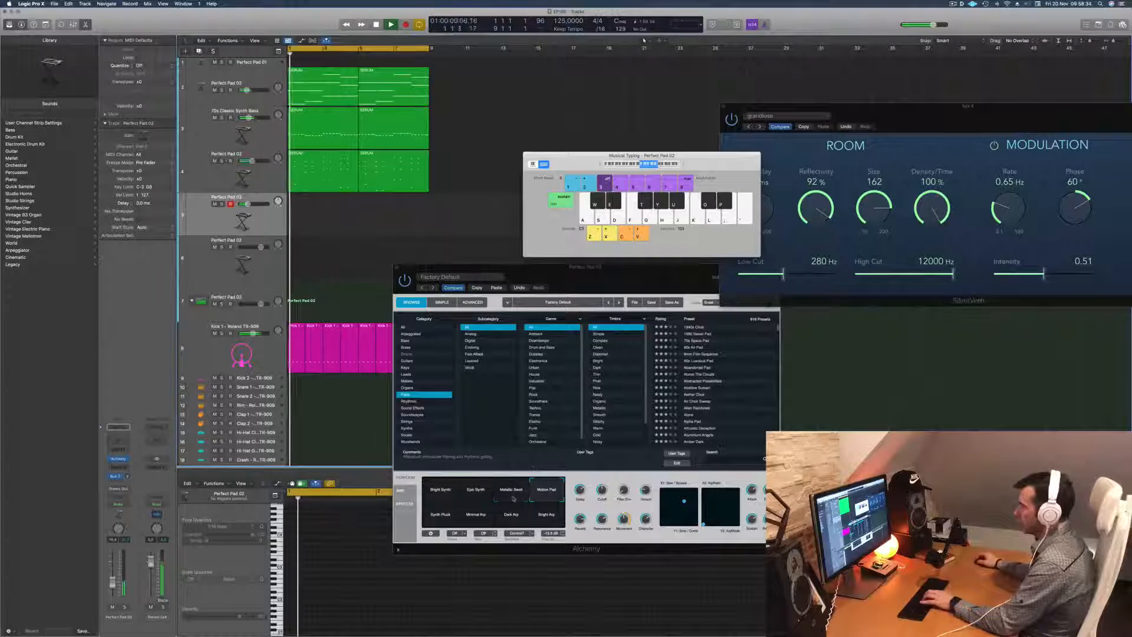
click(441, 517)
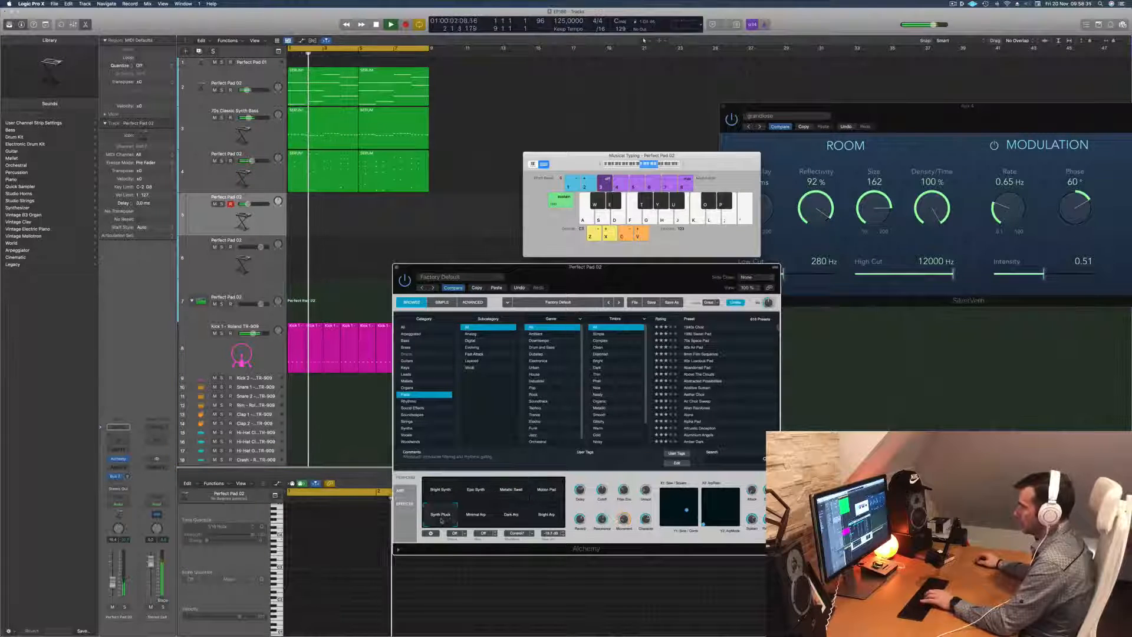
click(476, 515)
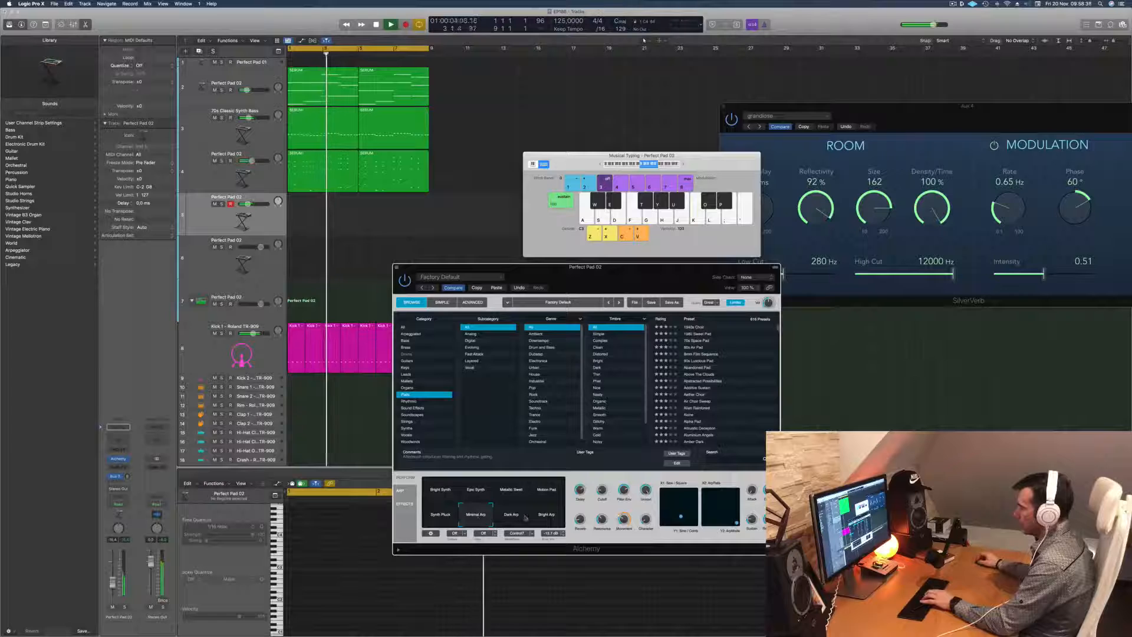
click(511, 491)
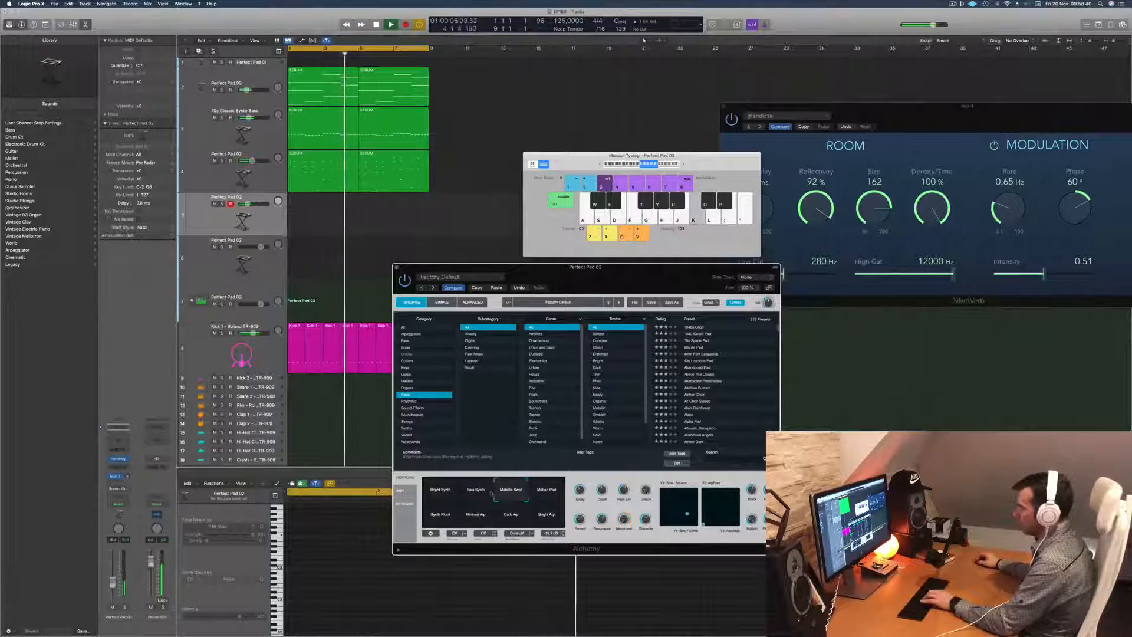
click(441, 490)
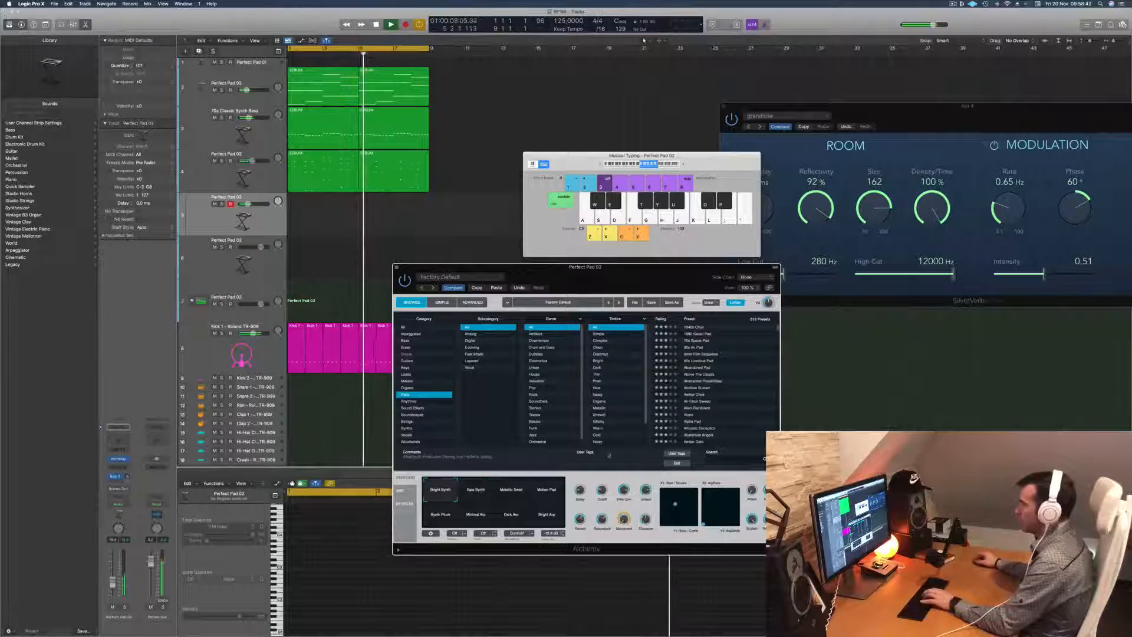
drag(710, 157, 713, 122)
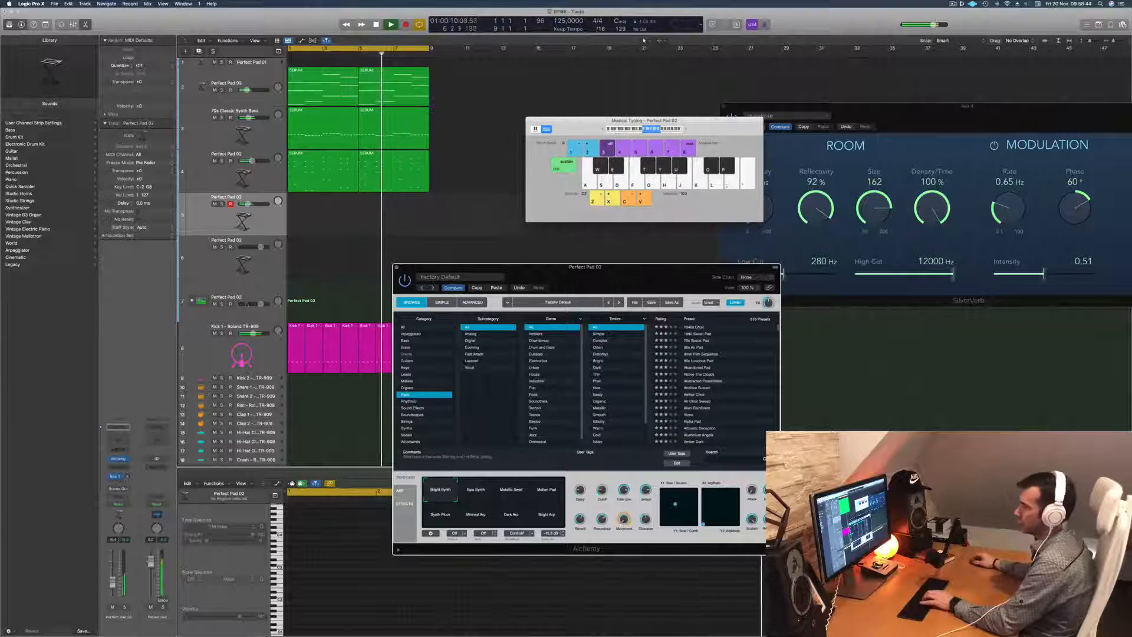
click(471, 217)
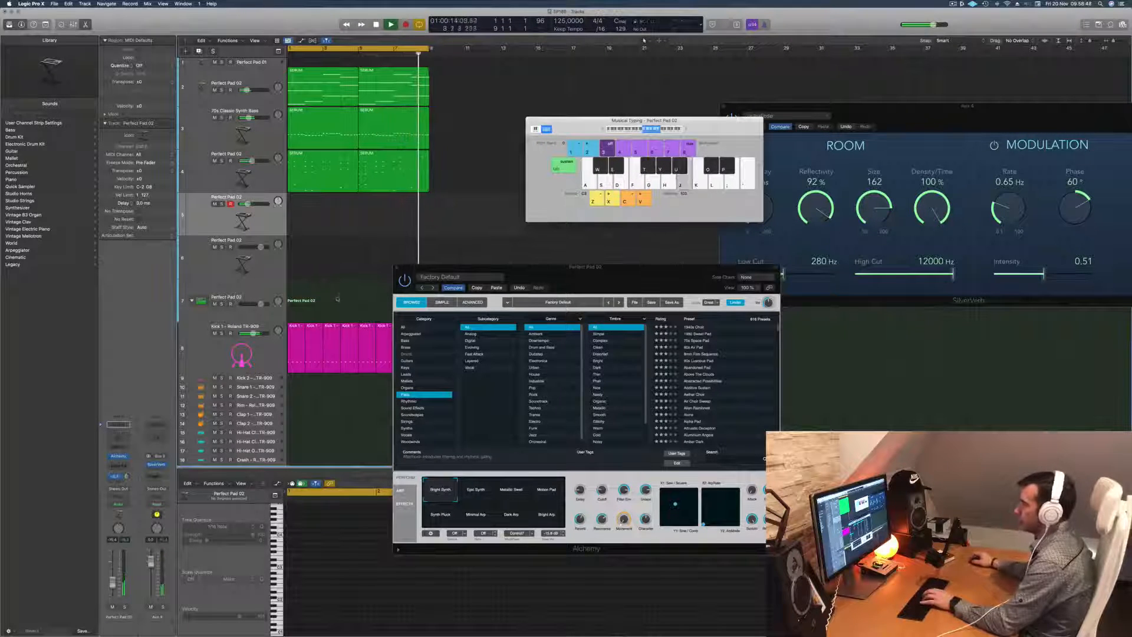
Narrow Alchemy's pad presets to the Fast Attack subcategory and load Progressive House Pluck
drag(646, 287, 676, 231)
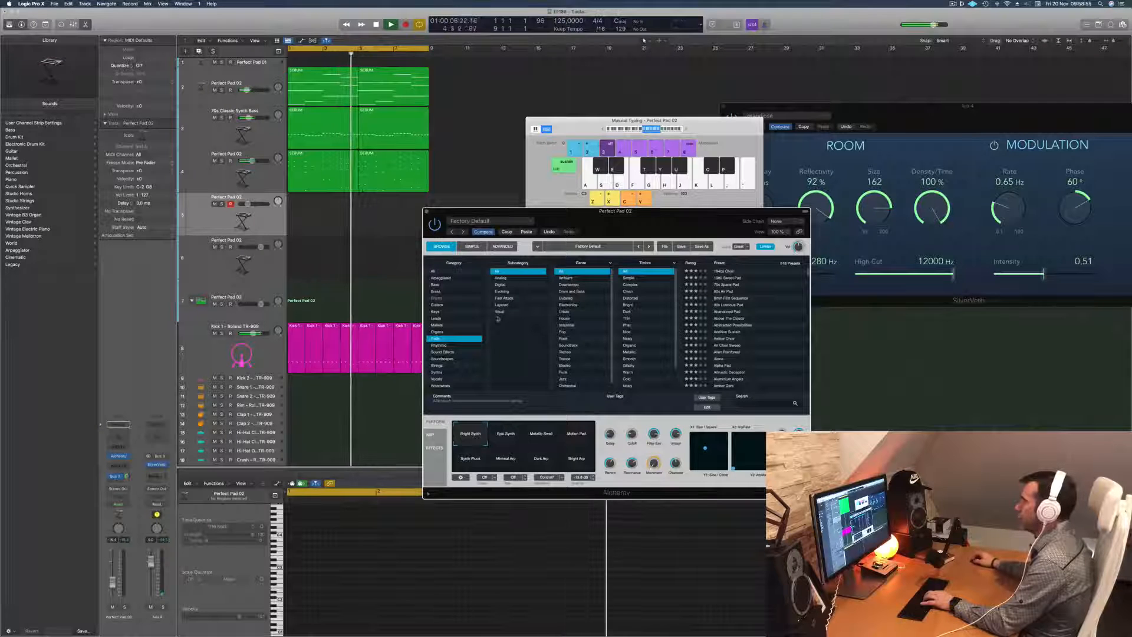
click(517, 298)
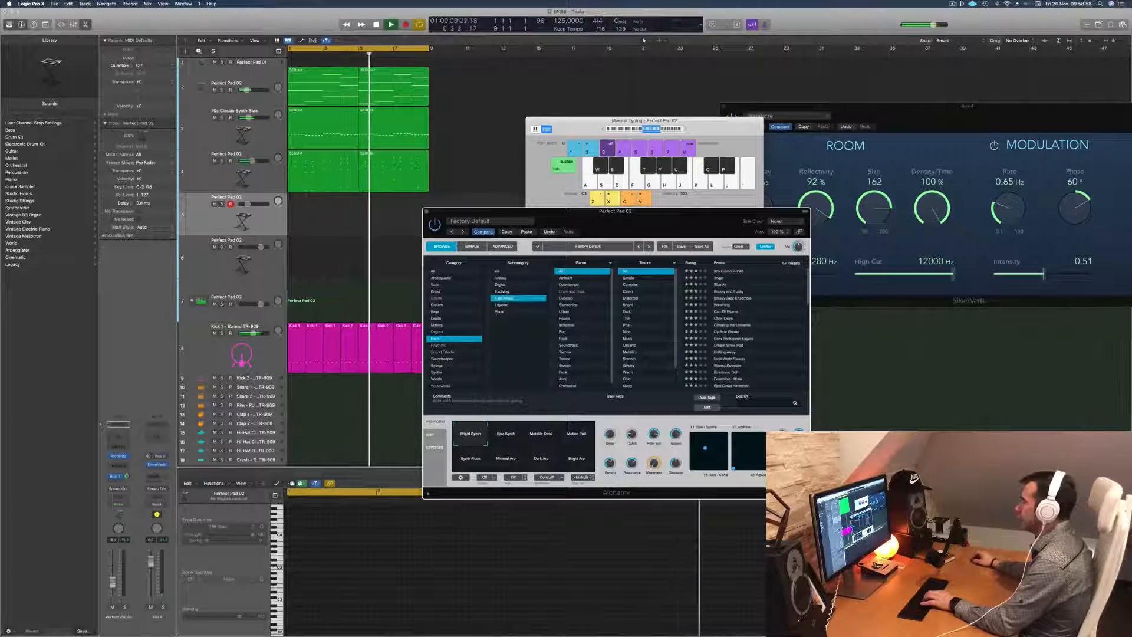
scroll(752, 318, down, 6)
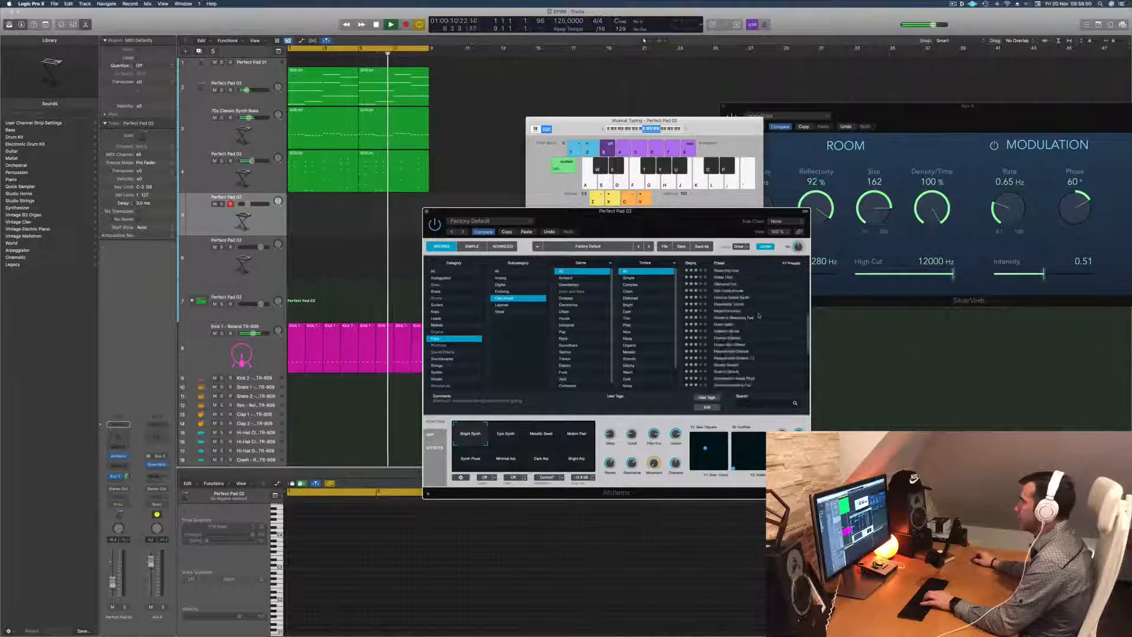
scroll(746, 313, down, 4)
scroll(759, 316, down, 2)
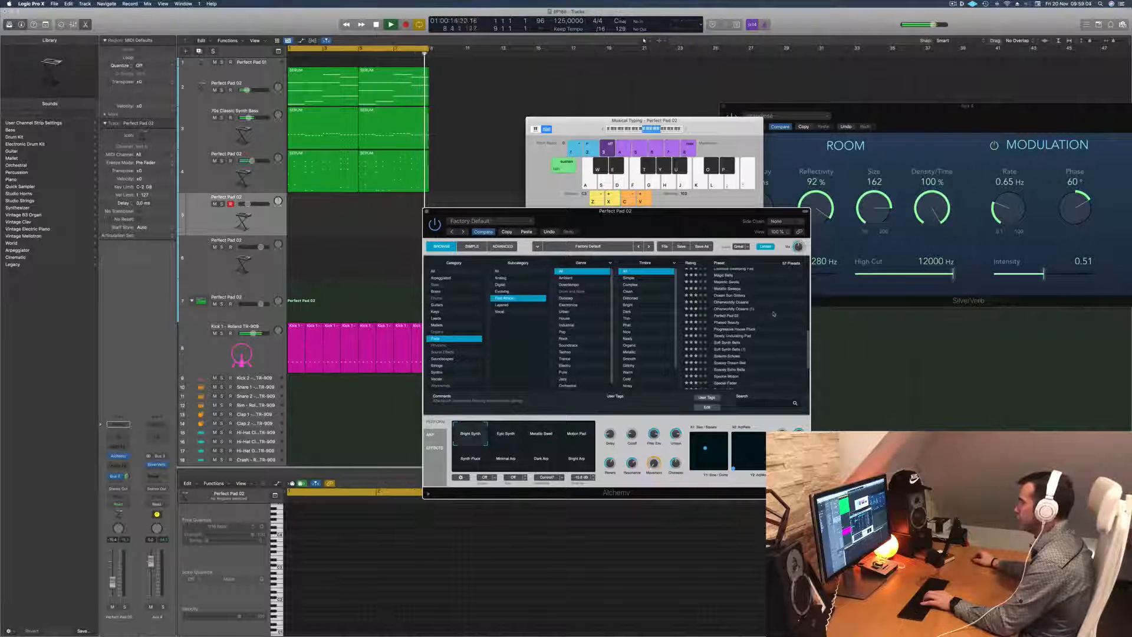
scroll(774, 314, down, 1)
click(761, 313)
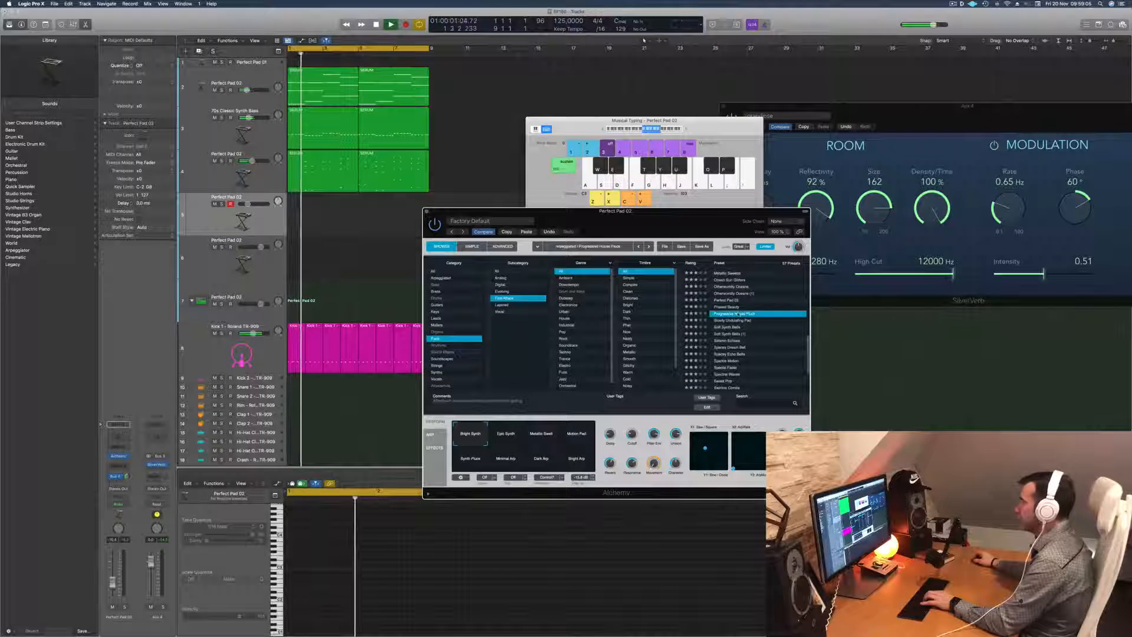
Shift Musical Typing's note range lower and move the Alchemy window clear of its keyboard
drag(669, 218, 677, 219)
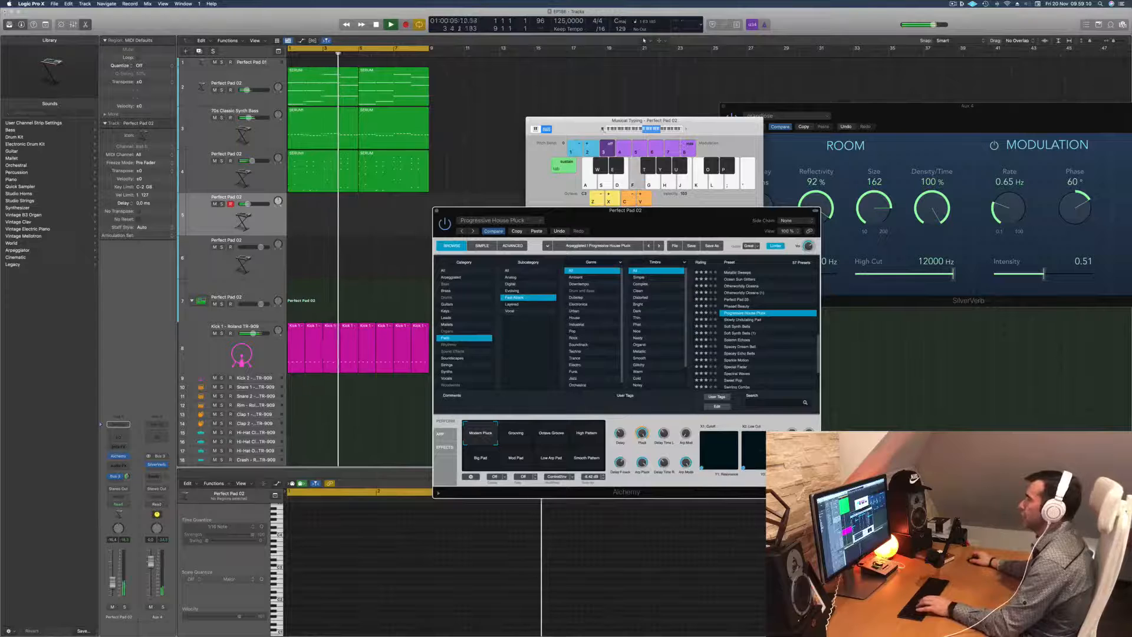
click(599, 138)
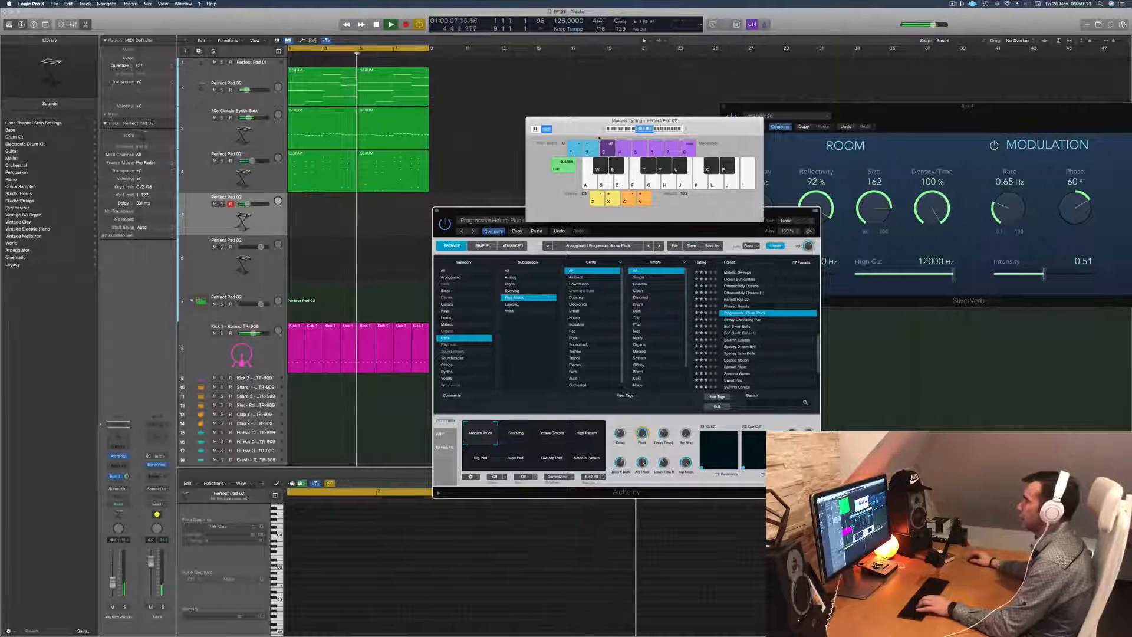
drag(478, 211, 494, 226)
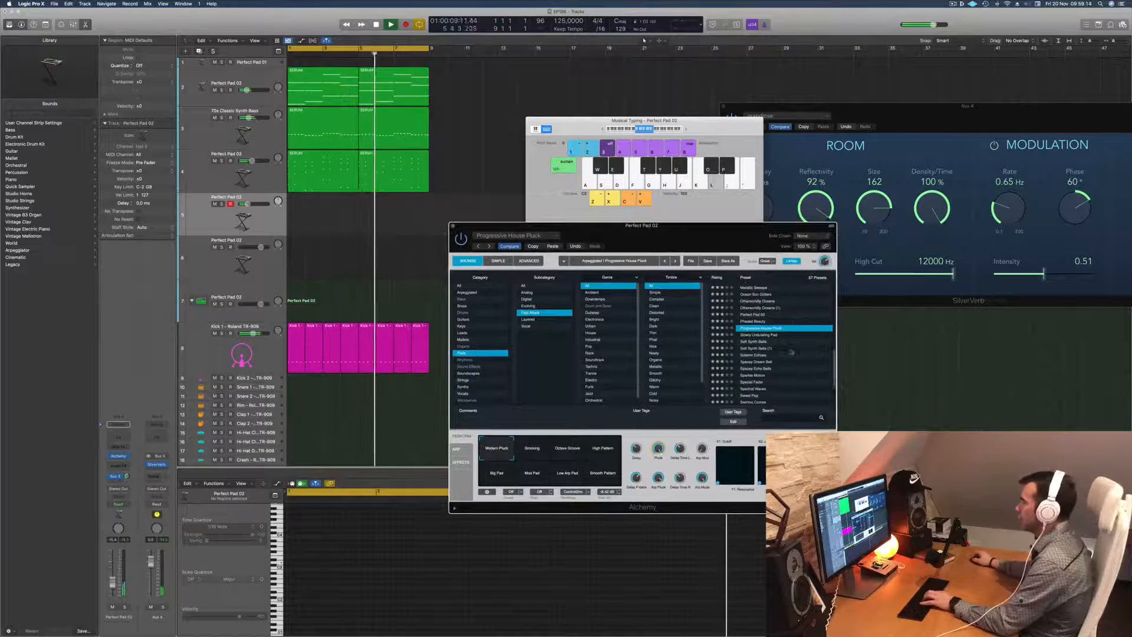
Audition the Spacey Echo Bells and Sweet Pop presets over the playing loop
scroll(784, 349, down, 2)
click(755, 341)
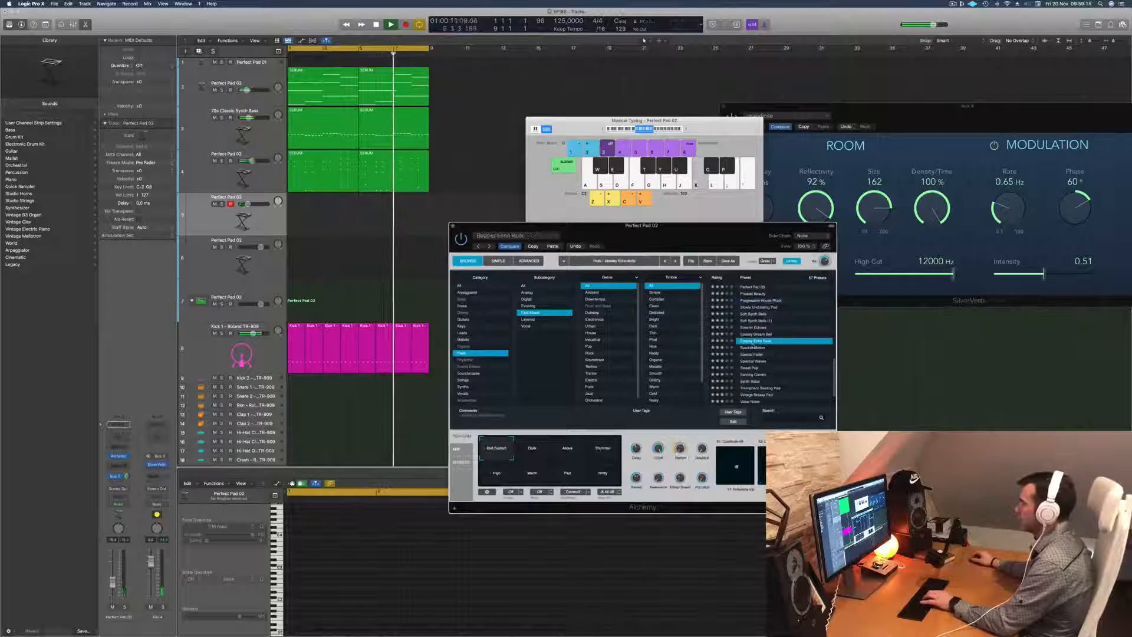
scroll(782, 359, down, 1)
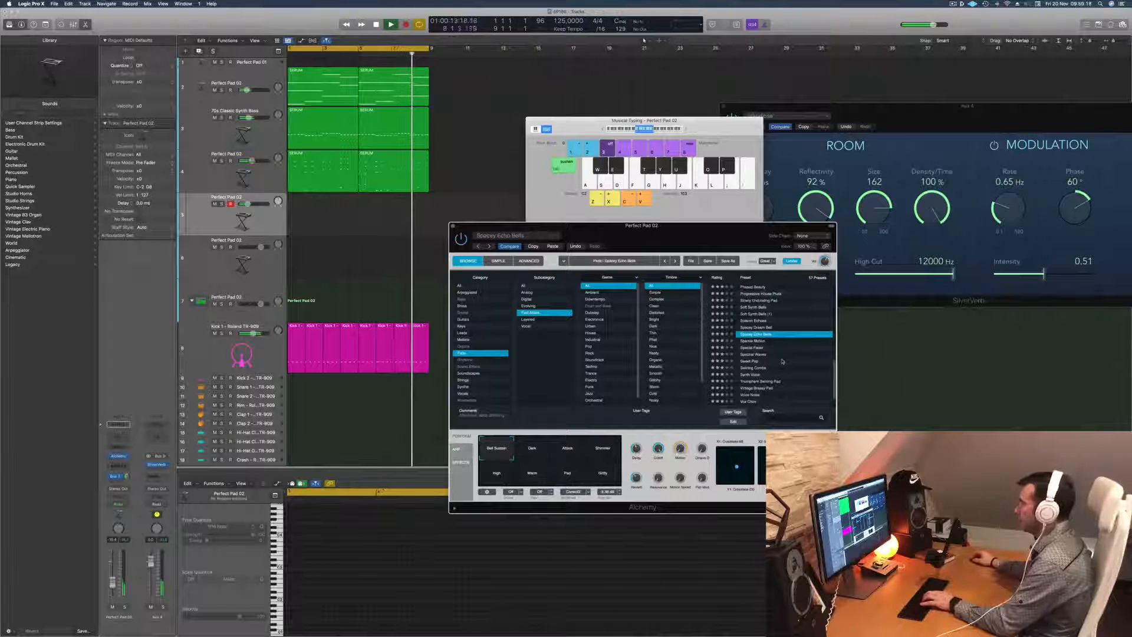
scroll(782, 361, down, 2)
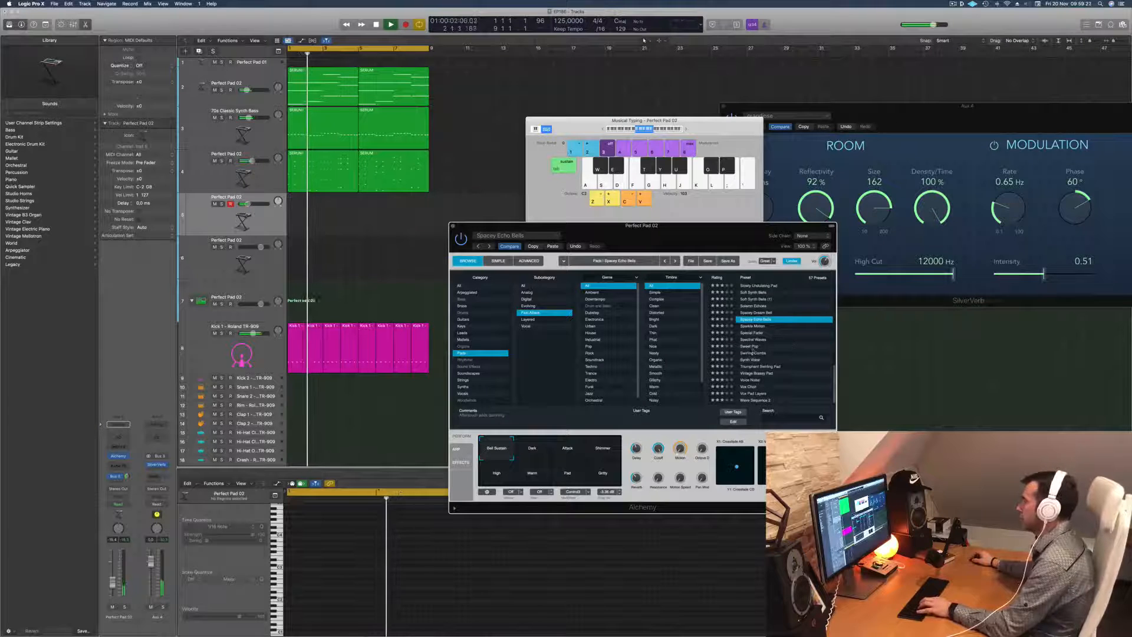
click(753, 346)
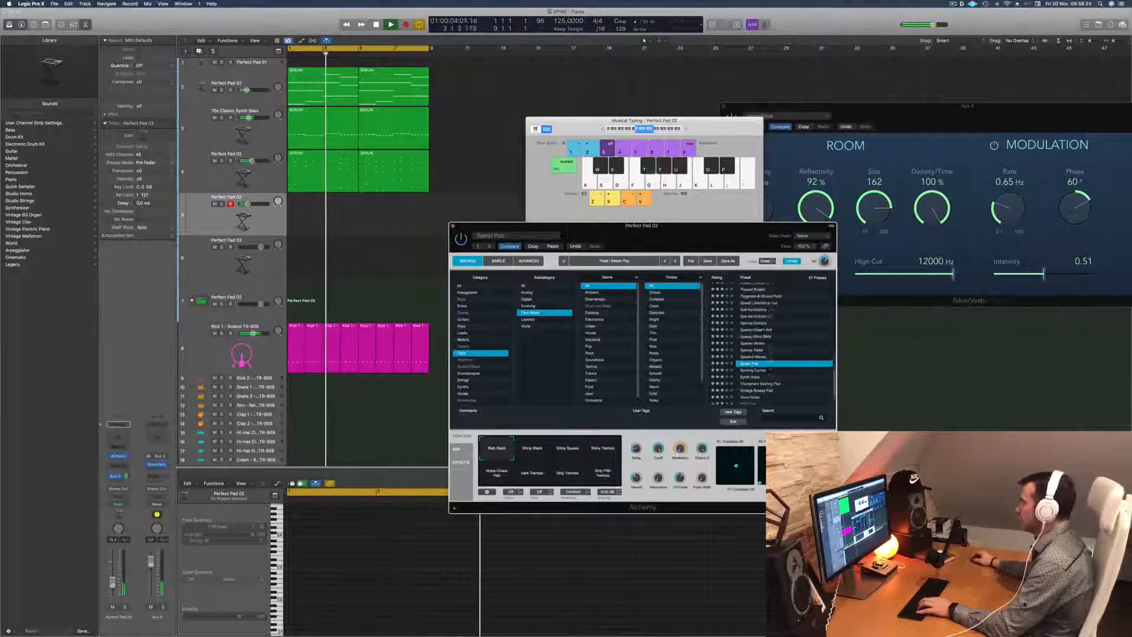
Go back through the Fast Attack pad presets and try Dark Percussion Layers
scroll(793, 354, up, 3)
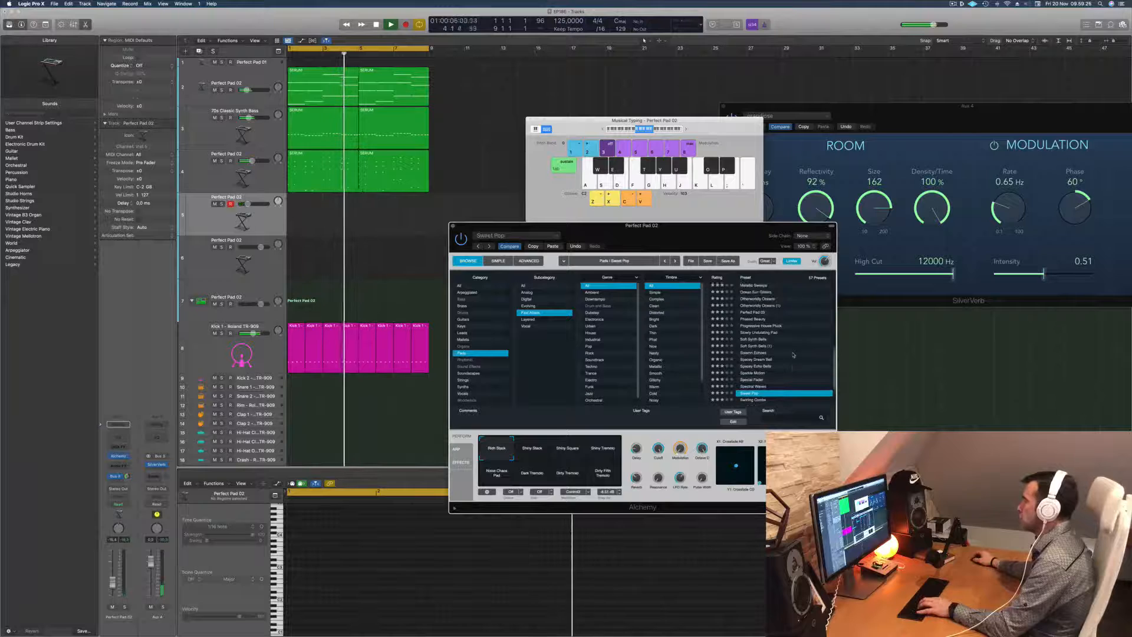
scroll(793, 355, up, 5)
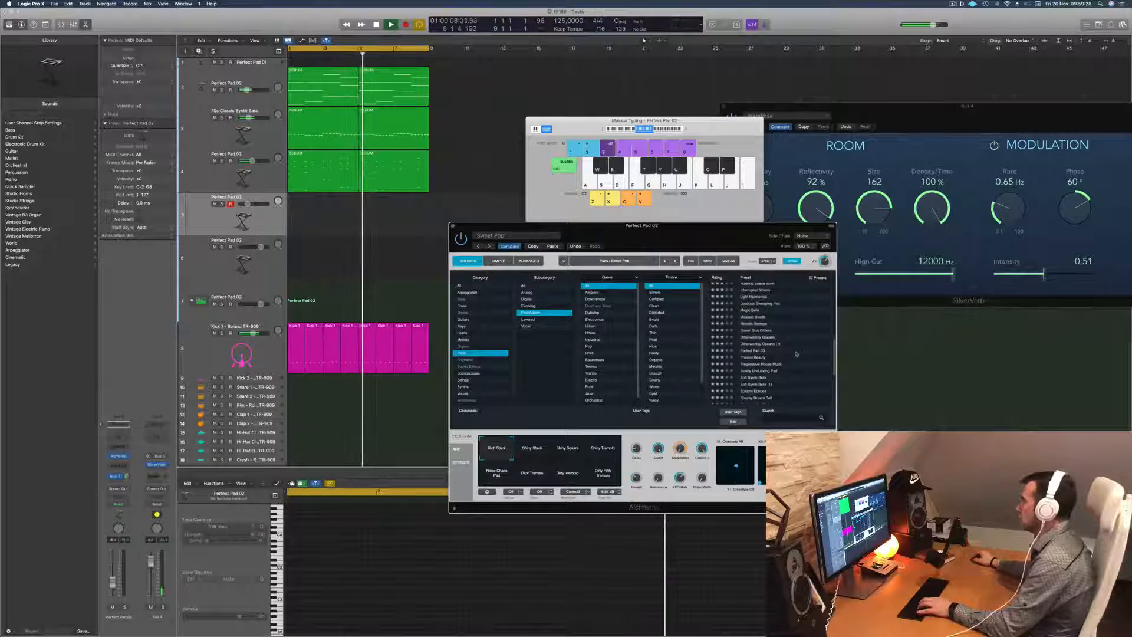
scroll(796, 353, up, 5)
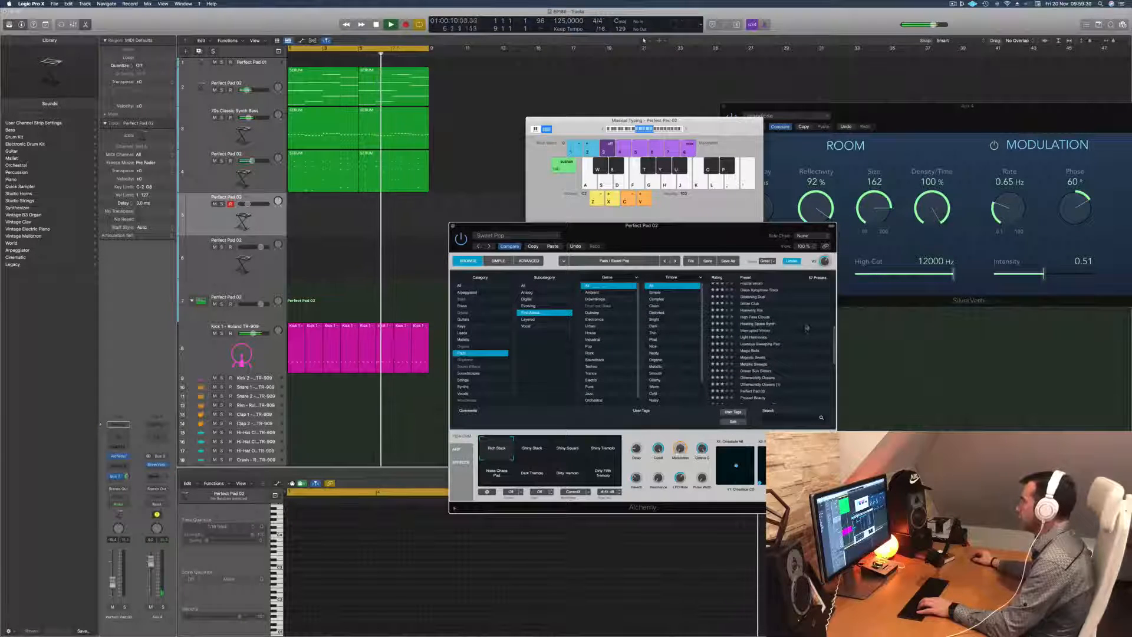
scroll(805, 329, up, 5)
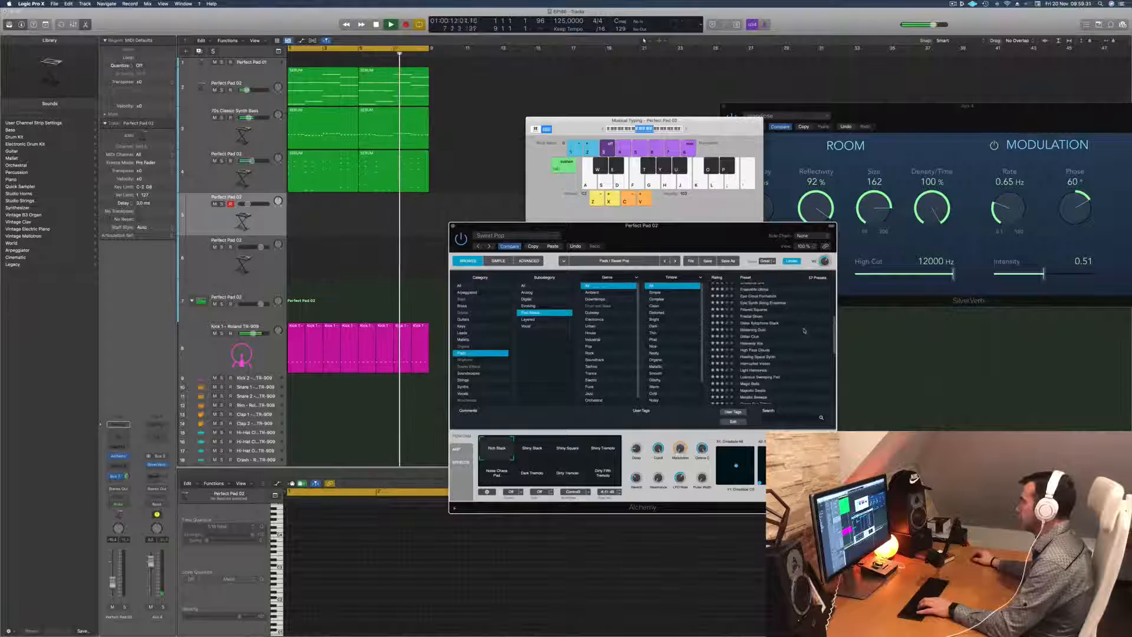
scroll(805, 330, up, 2)
scroll(802, 313, up, 3)
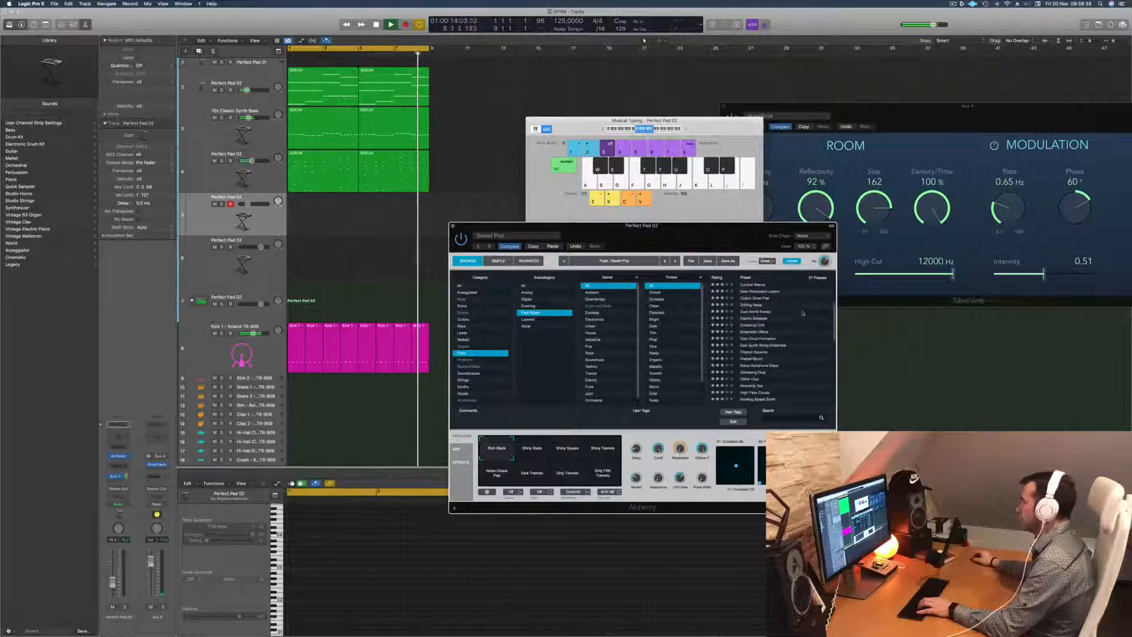
scroll(807, 314, up, 5)
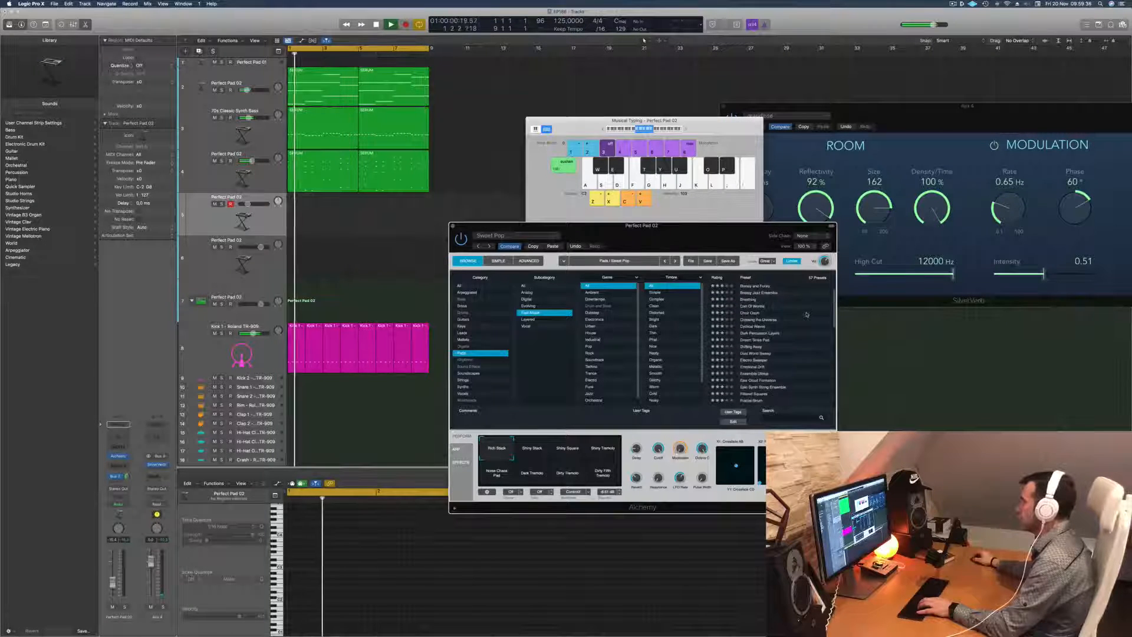
scroll(805, 314, up, 3)
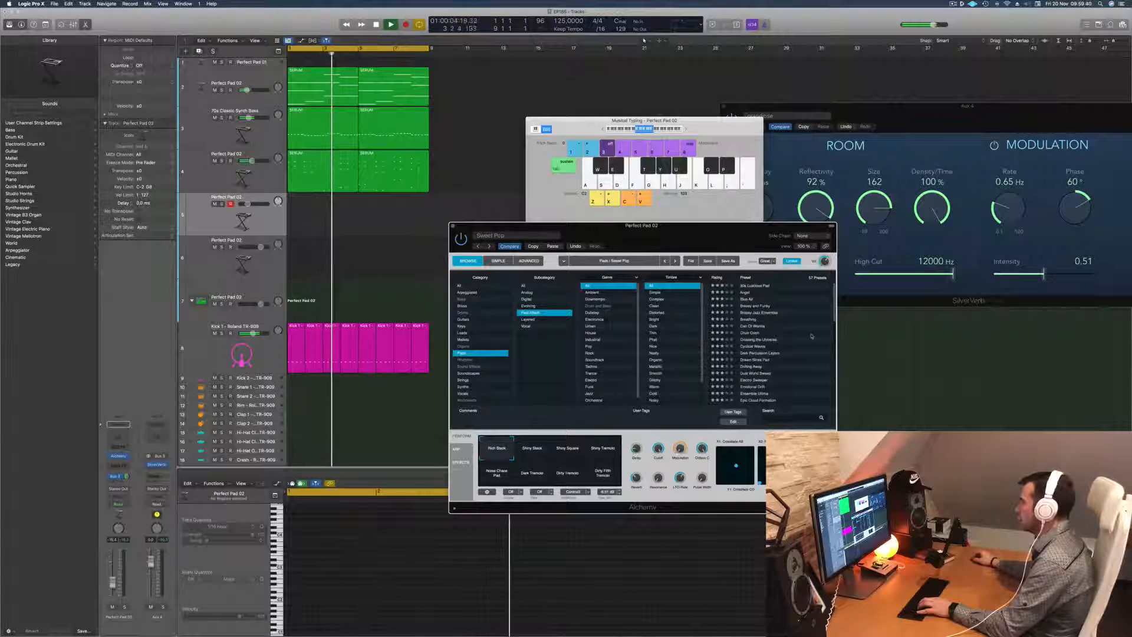
scroll(804, 330, down, 1)
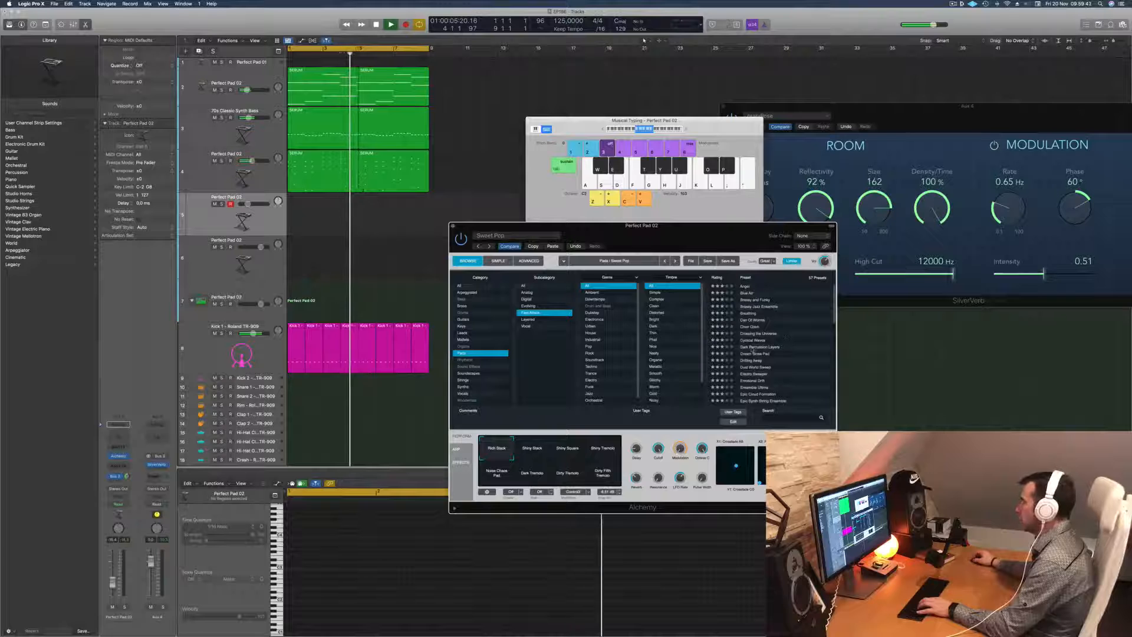
click(752, 347)
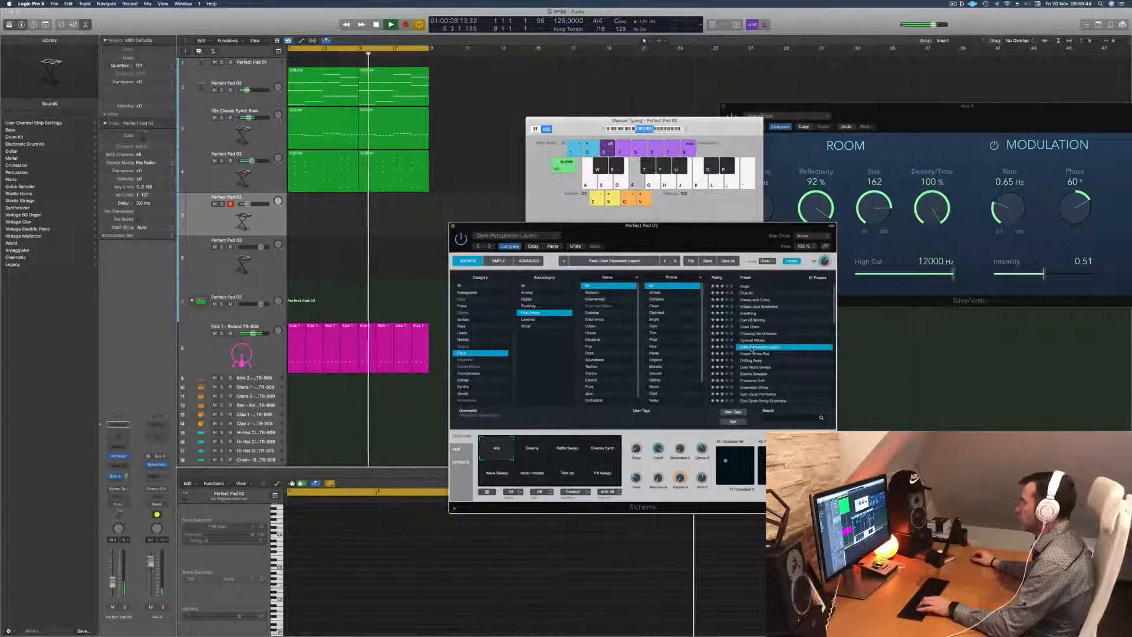
Try the Emotional Drift preset against the loop and dismiss the System Overload alert
scroll(804, 348, down, 2)
scroll(801, 349, down, 3)
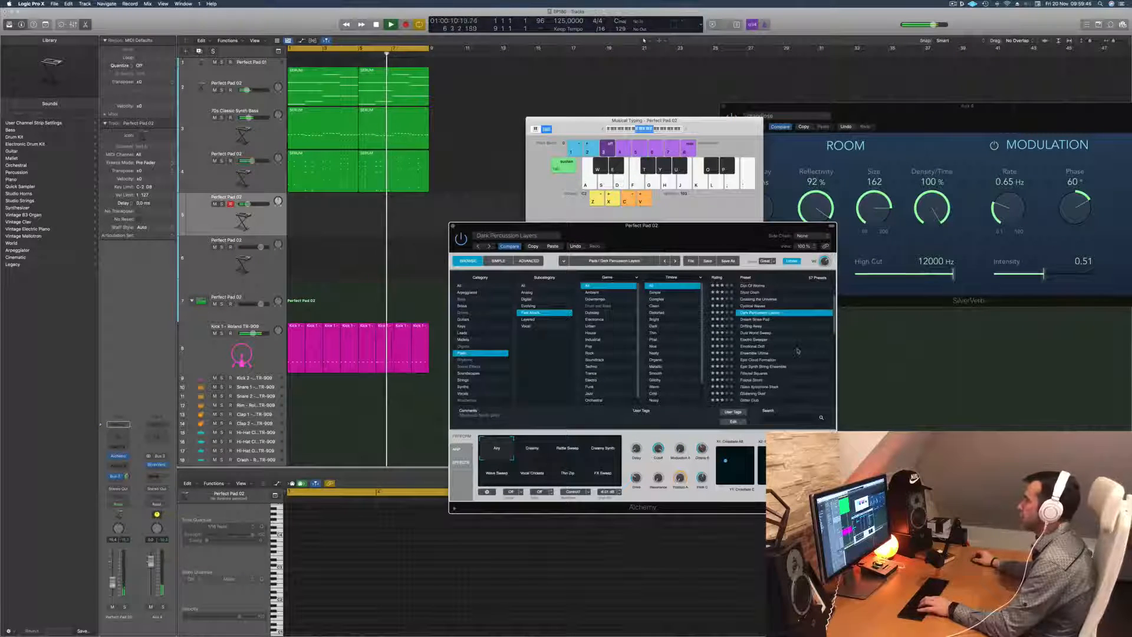
scroll(790, 338, down, 2)
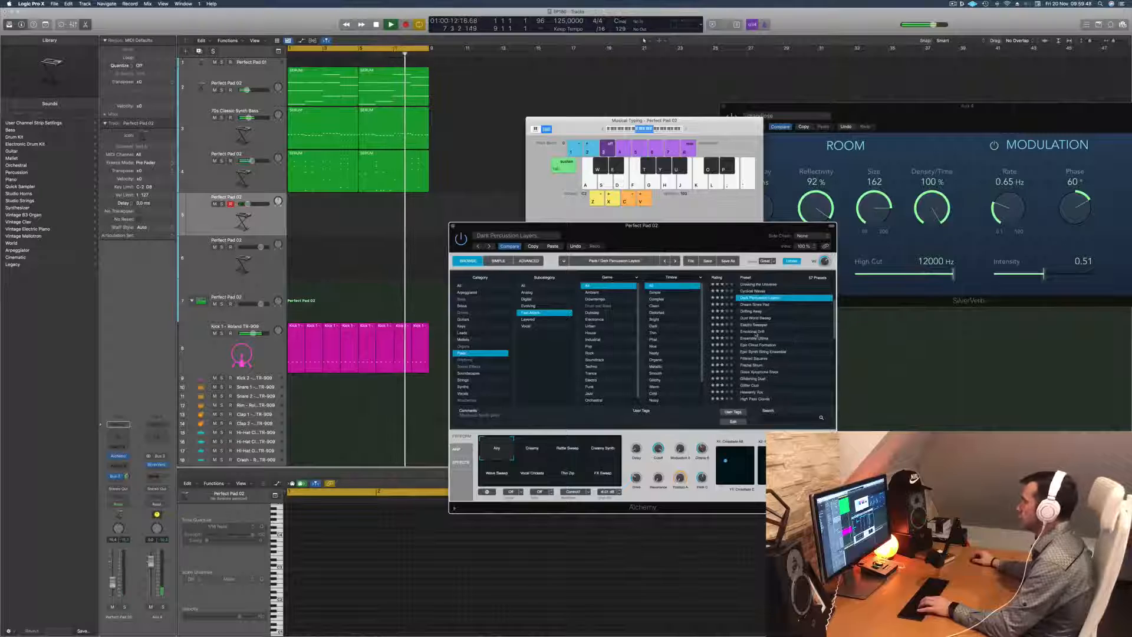
click(757, 332)
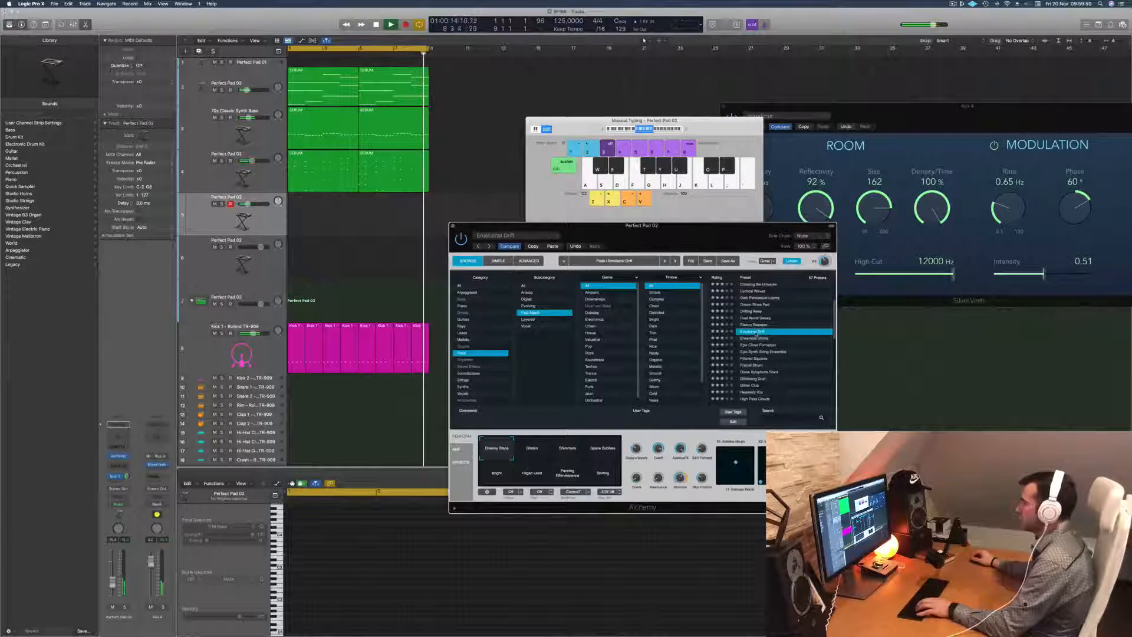
scroll(803, 329, down, 3)
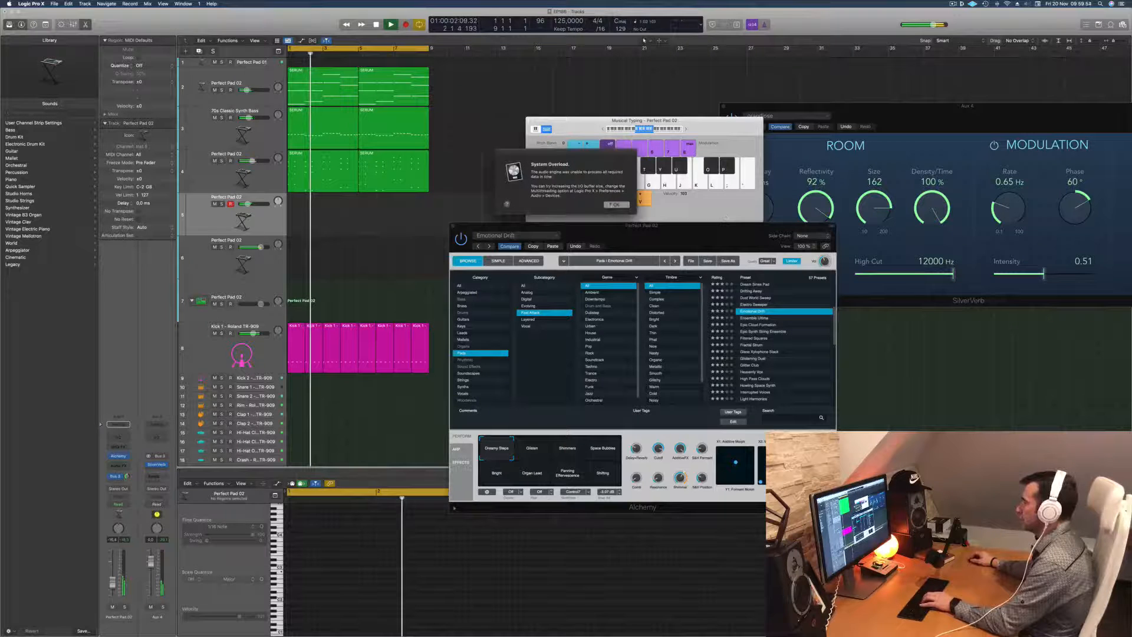
click(616, 205)
Load the Light Harmonics preset in Alchemy and resume playback to audition it
drag(749, 244, 723, 222)
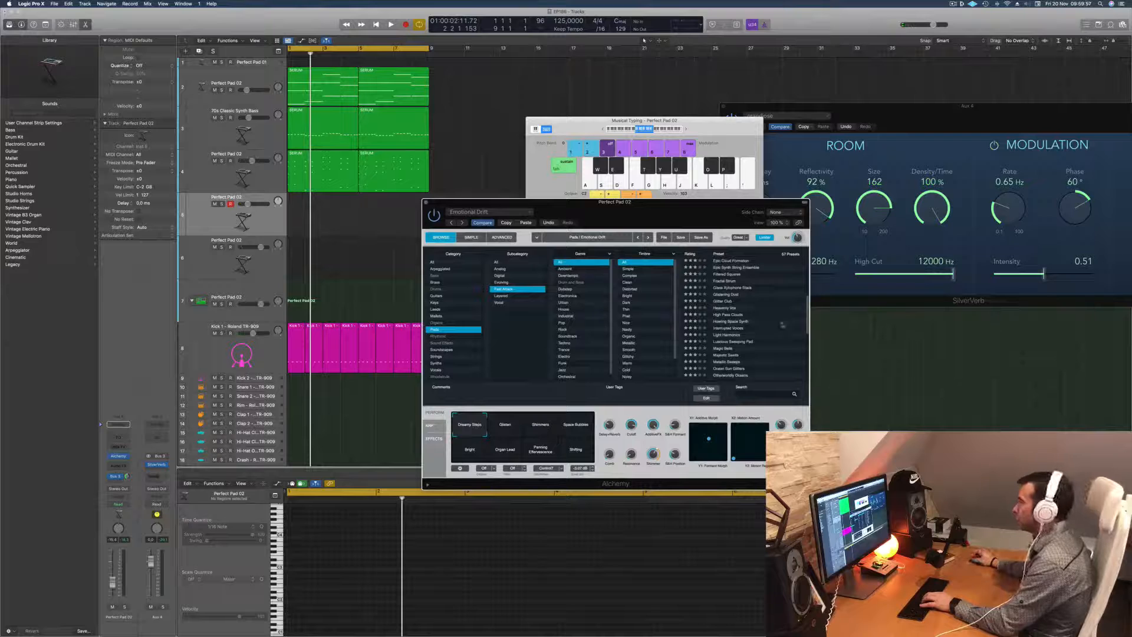
scroll(771, 322, down, 3)
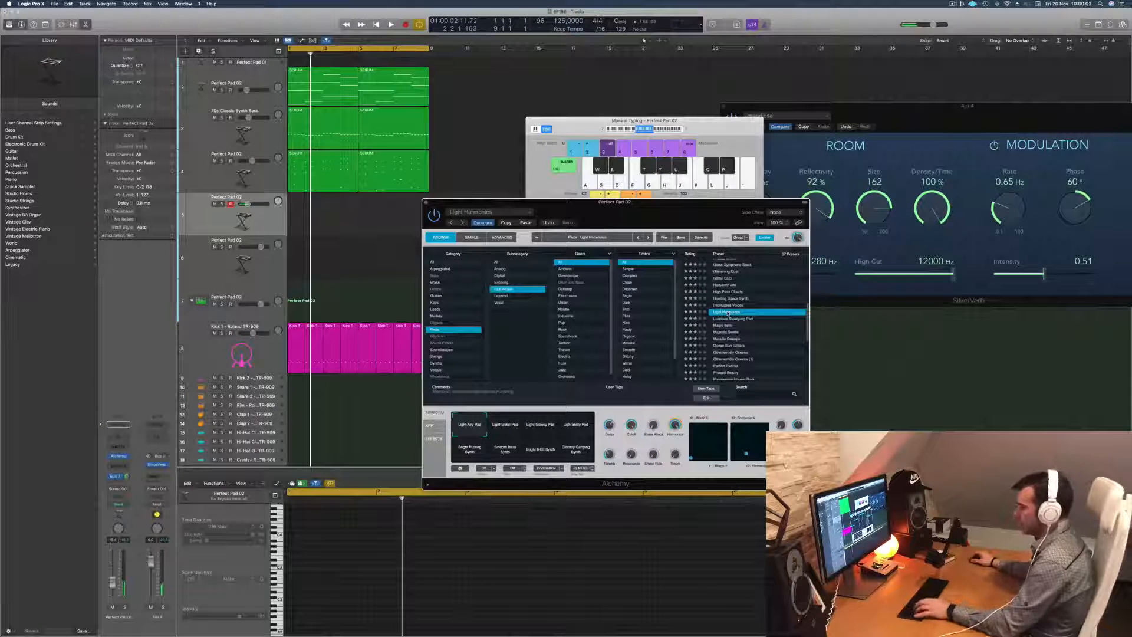
key(space)
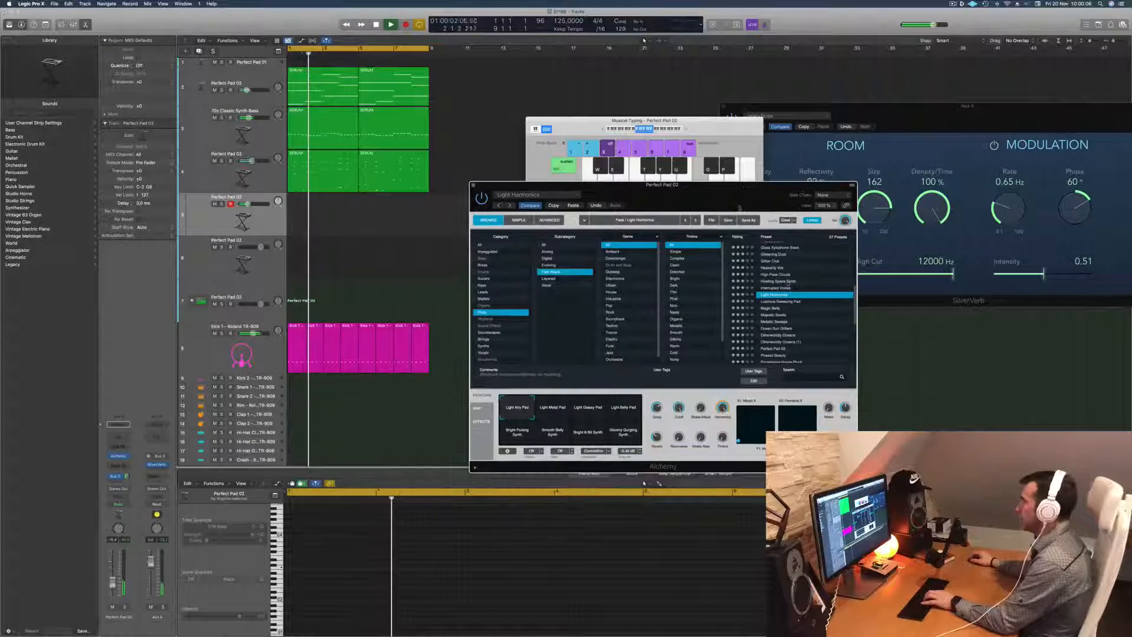
Change Alchemy's sound quality setting and restart the loop from the beginning
drag(702, 202, 749, 185)
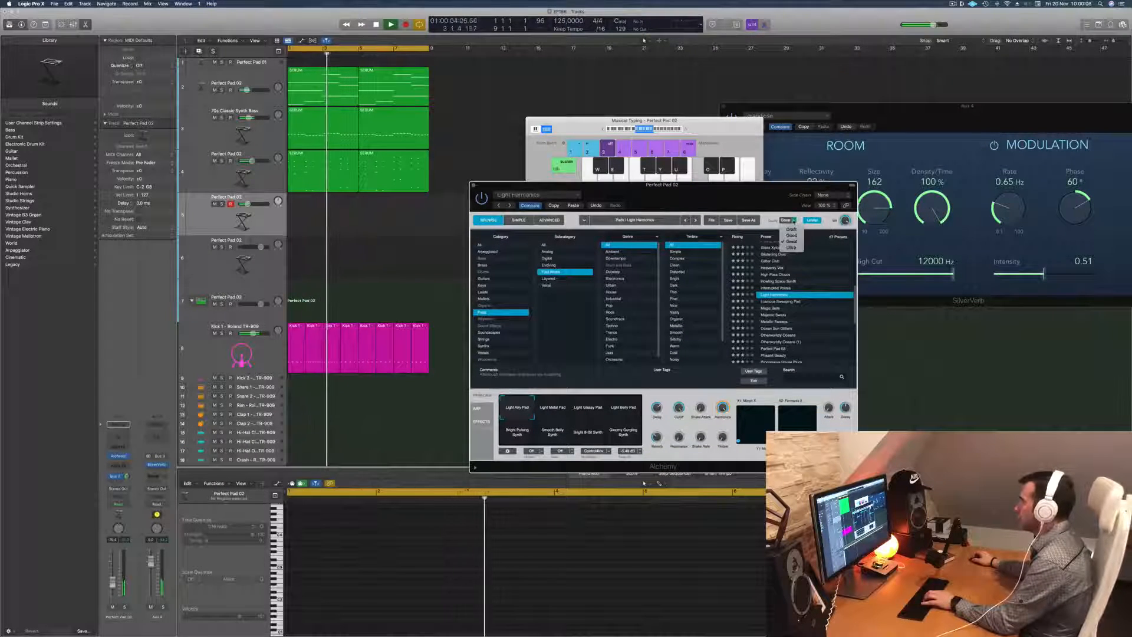
click(793, 221)
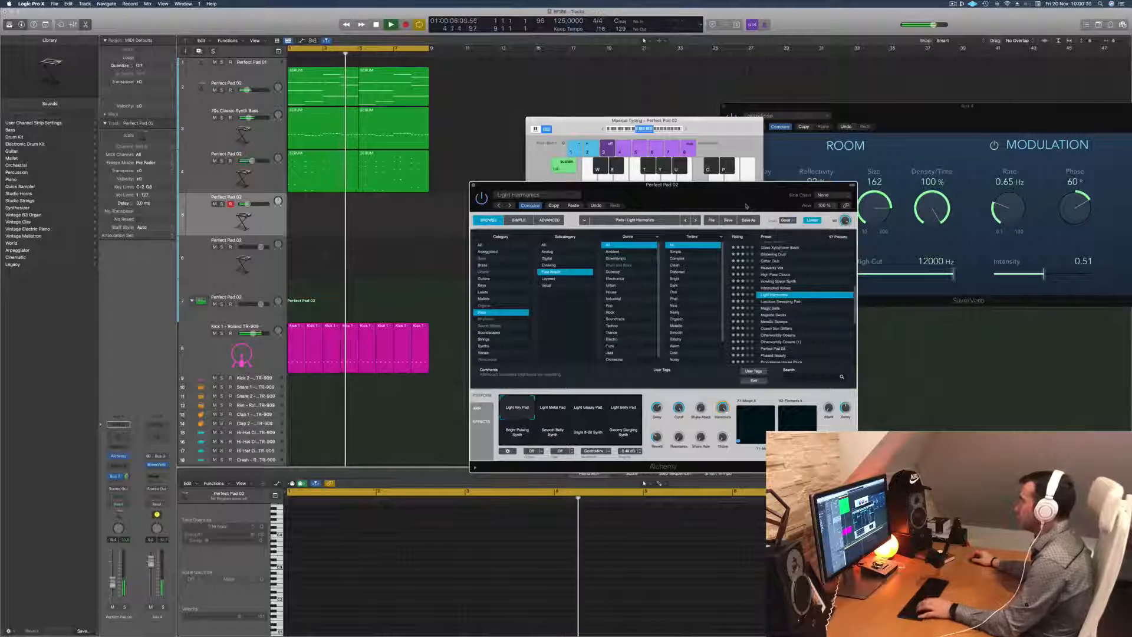
key(space)
key(space)
drag(747, 207, 736, 203)
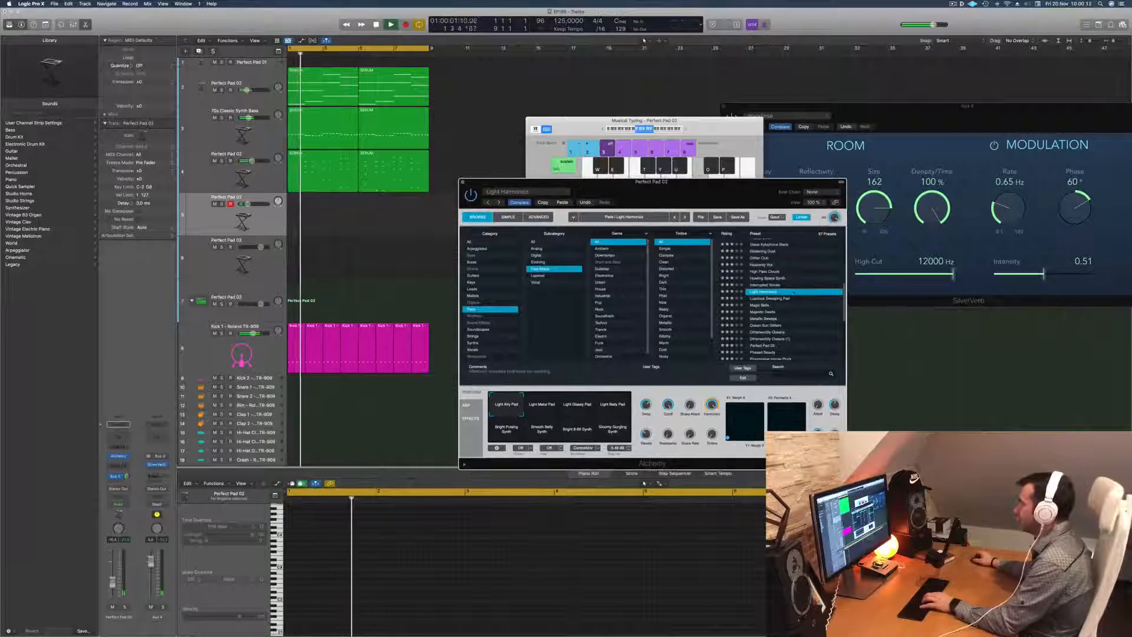
Load the Phased Beauty preset in Alchemy and shift Musical Typing's note range higher
scroll(801, 283, down, 1)
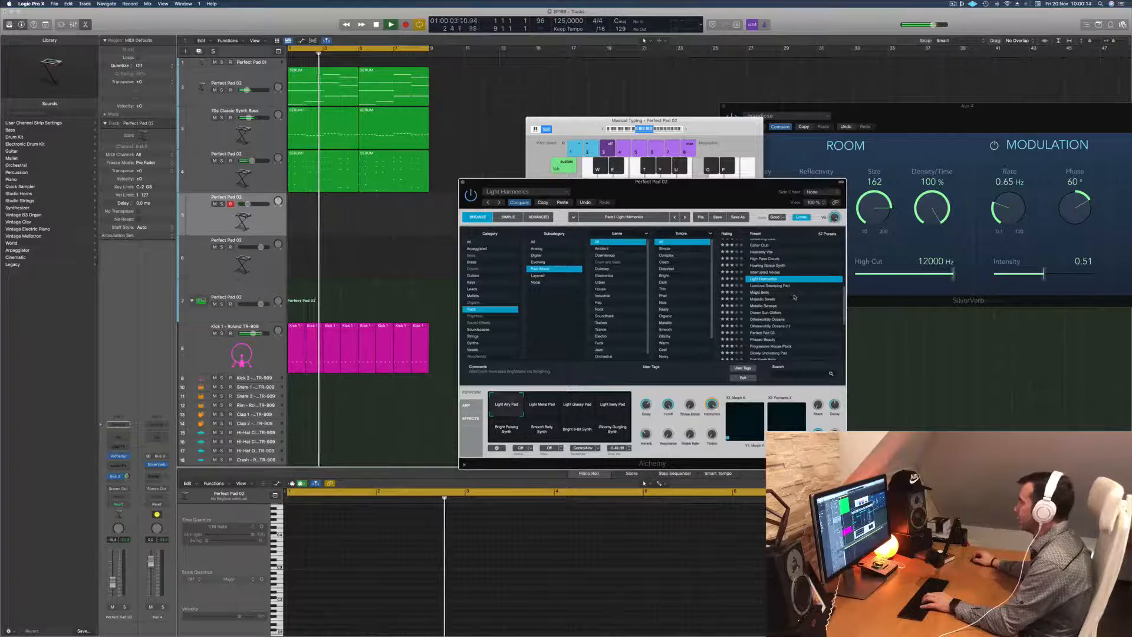
scroll(799, 312, down, 2)
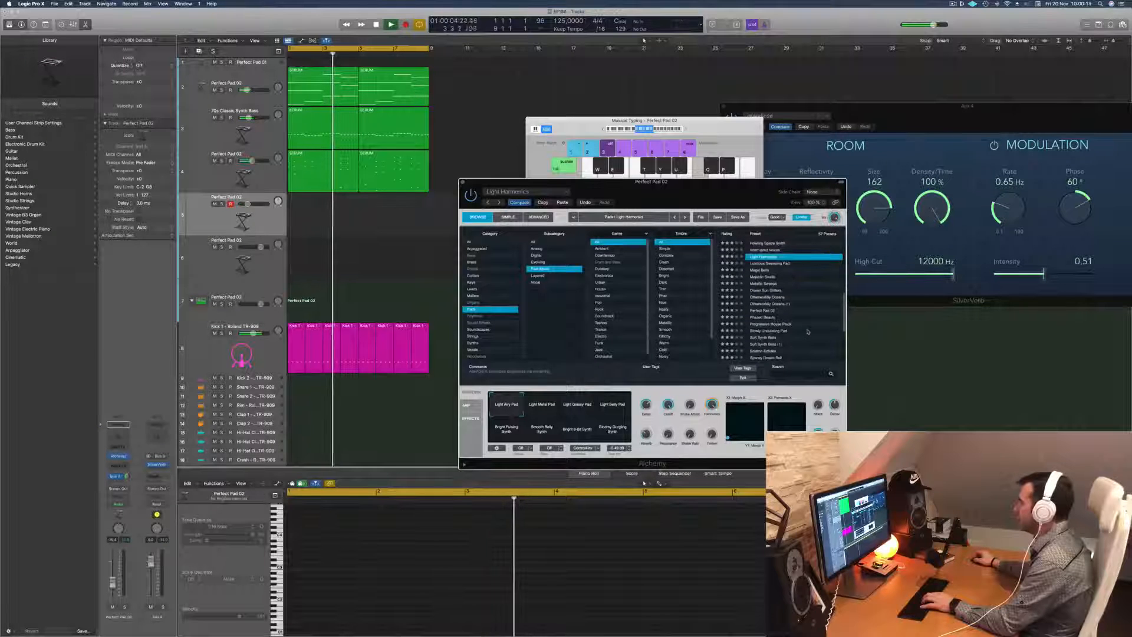
click(767, 318)
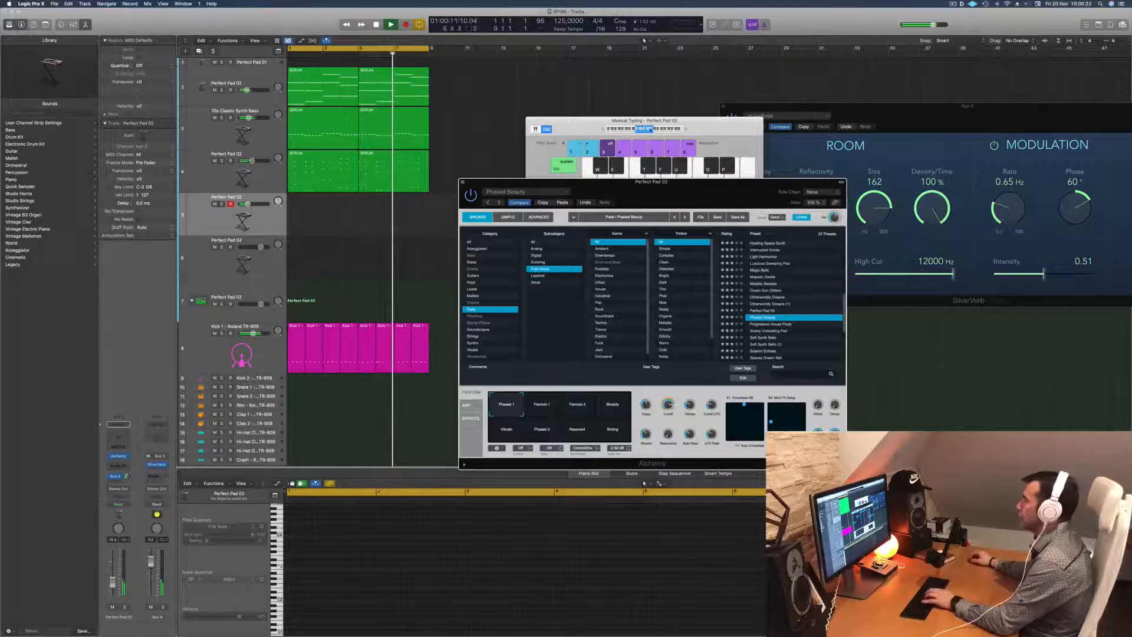
click(685, 130)
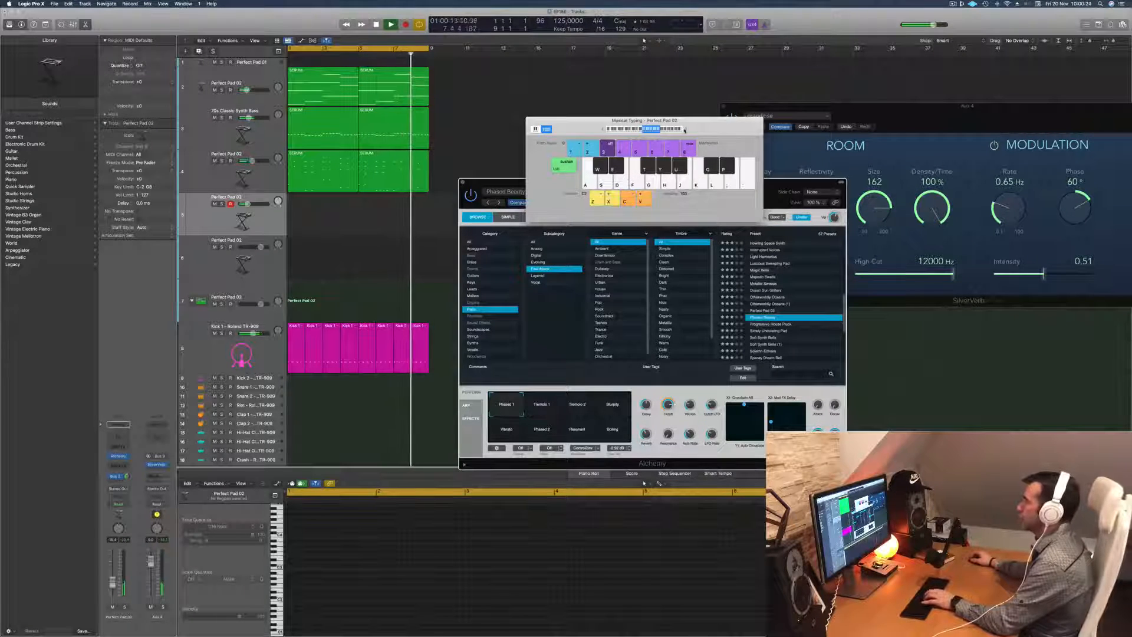
Play a few notes of the Phased Beauty preset in Musical Typing over the looped track
key(g)
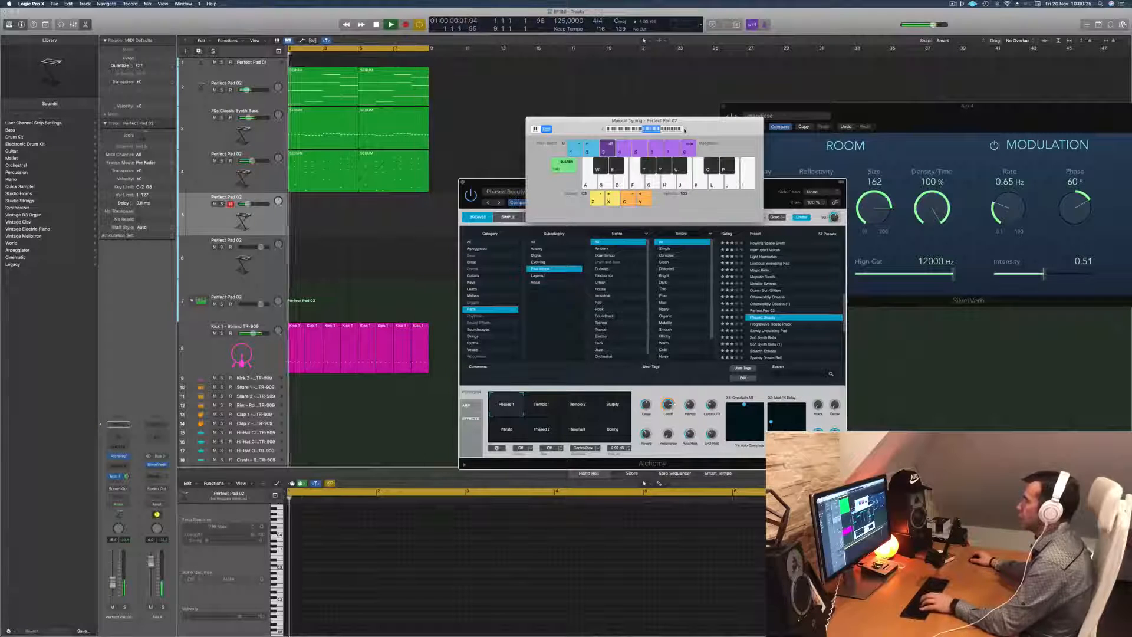
key(f)
key(a)
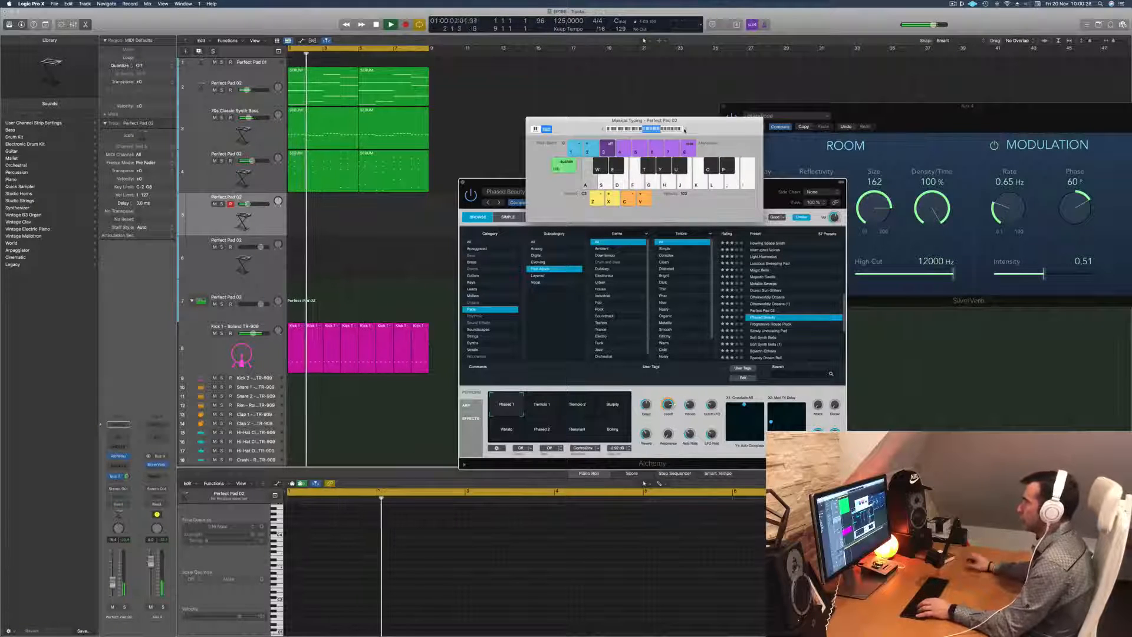
key(semicolon)
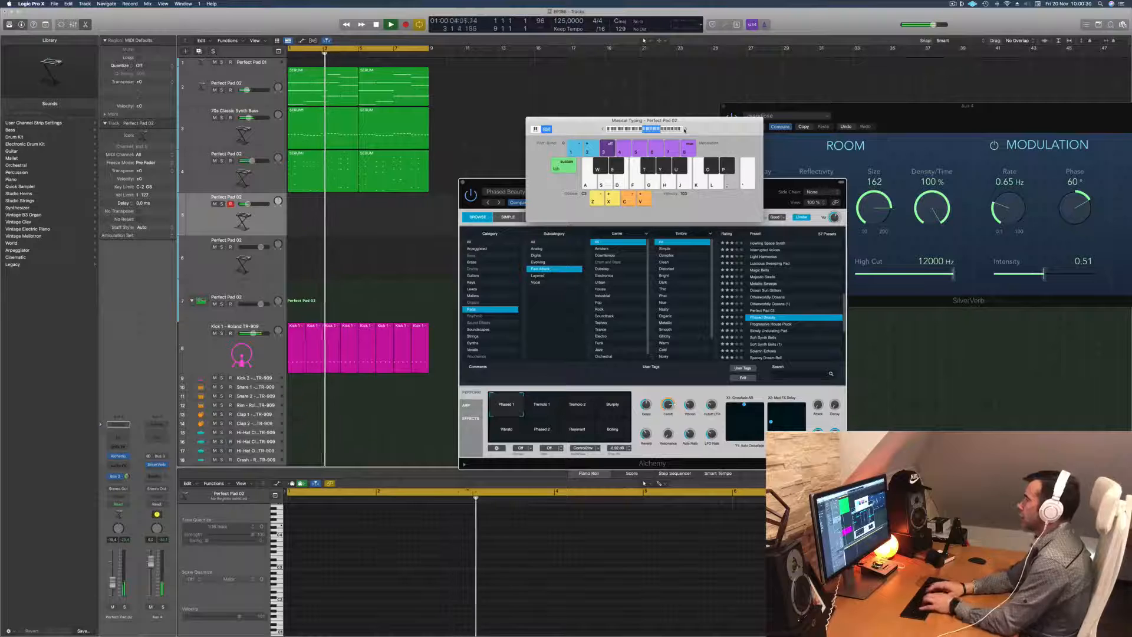
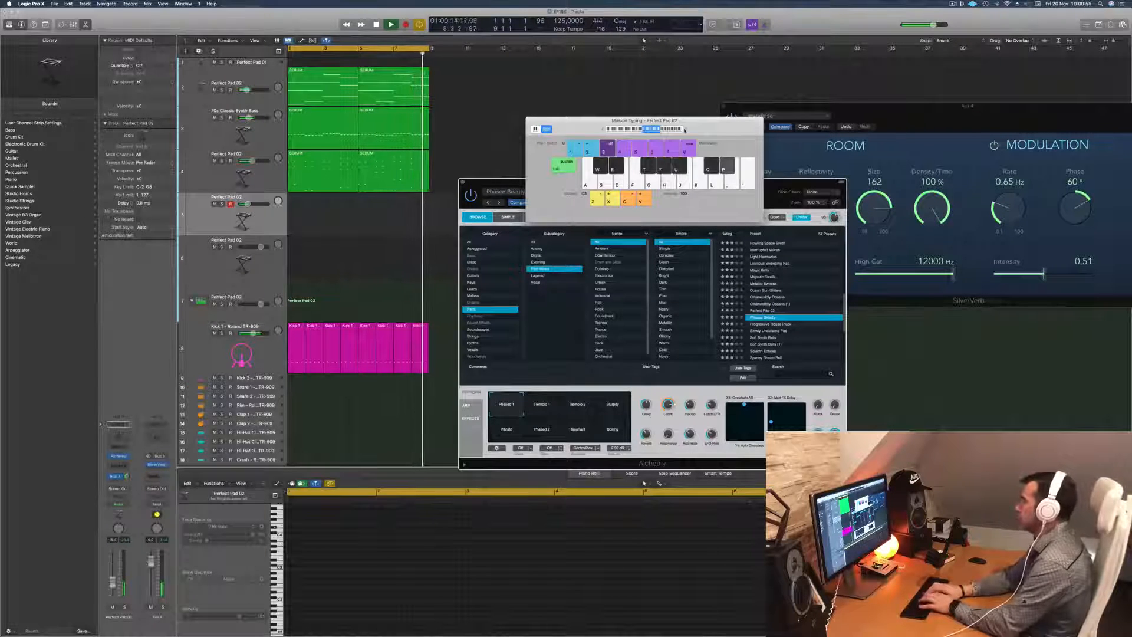
Try recording a Phased Beauty melody over the loop on track 5, then stop and delete the take
key(r)
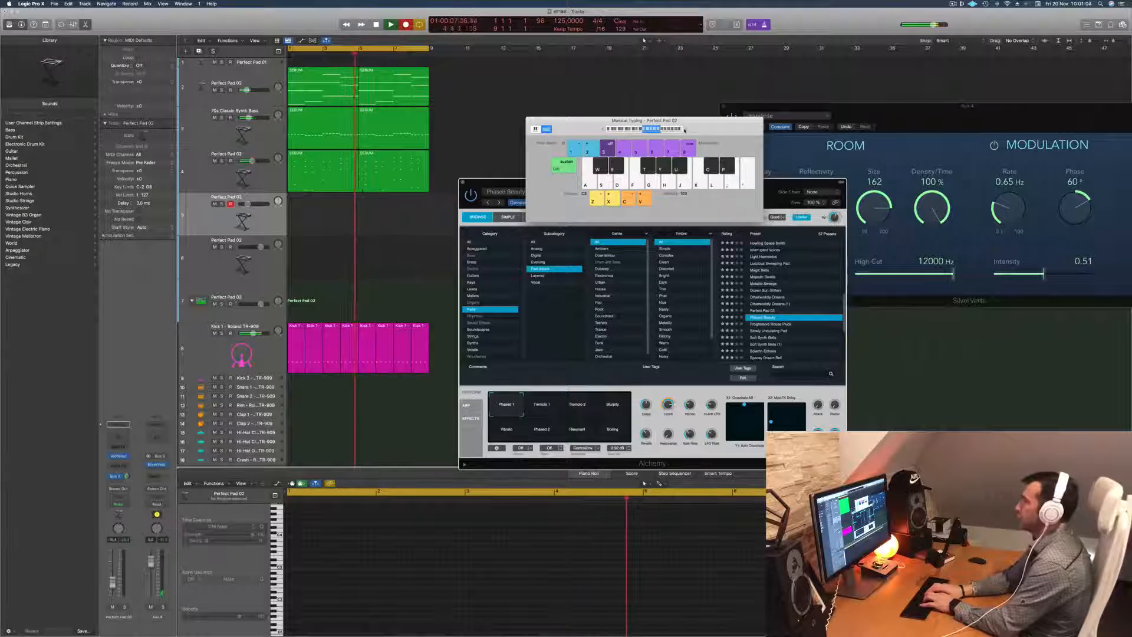
key(p)
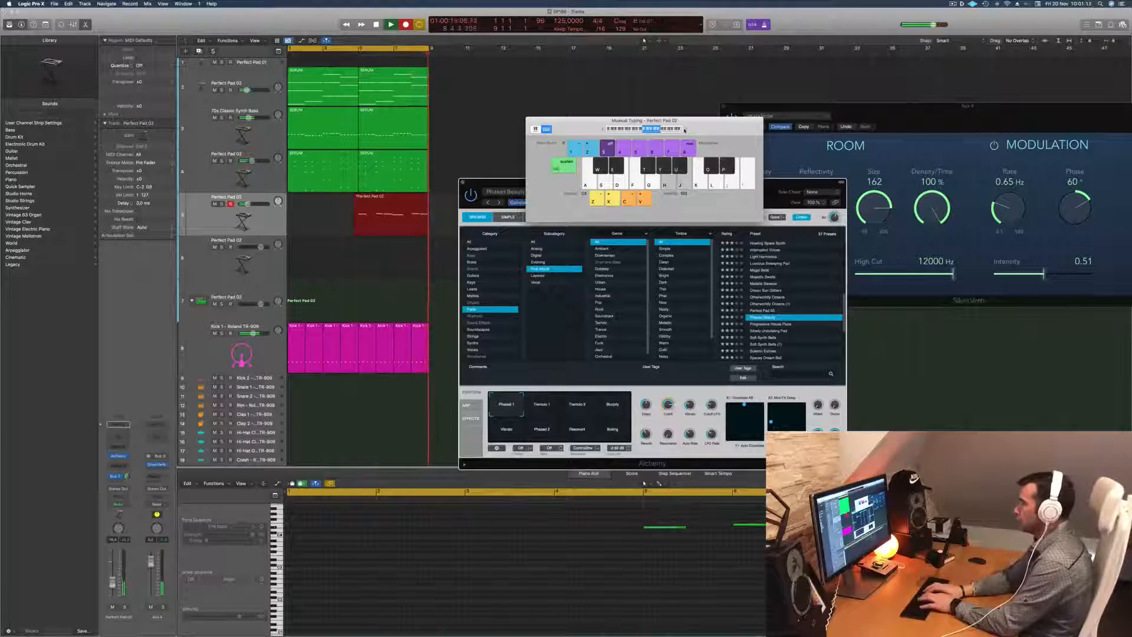
key(space)
key(p)
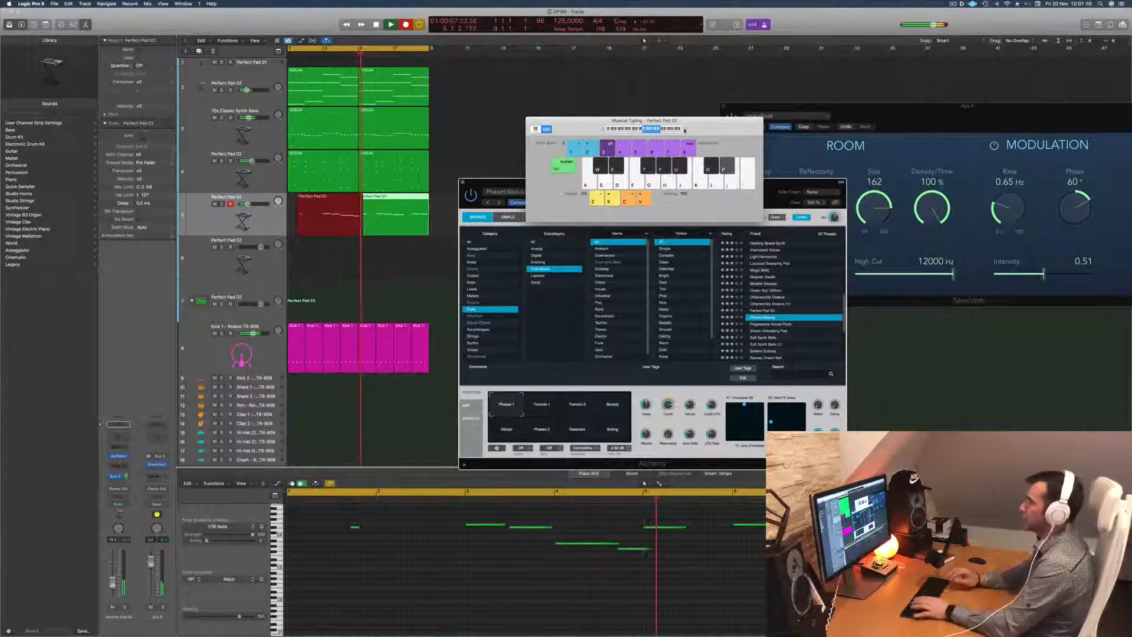
key(space)
key(Delete)
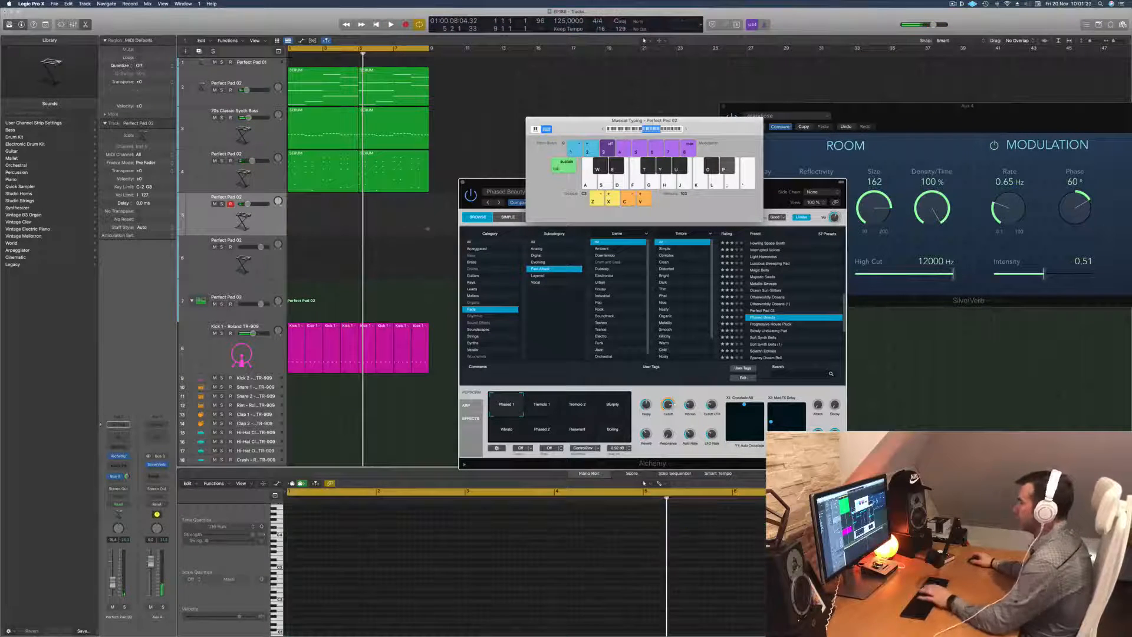
Move the Musical Typing window clear of Alchemy, load the Spacey Dream Bell preset and restart loop playback
drag(733, 121, 818, 63)
scroll(793, 299, down, 3)
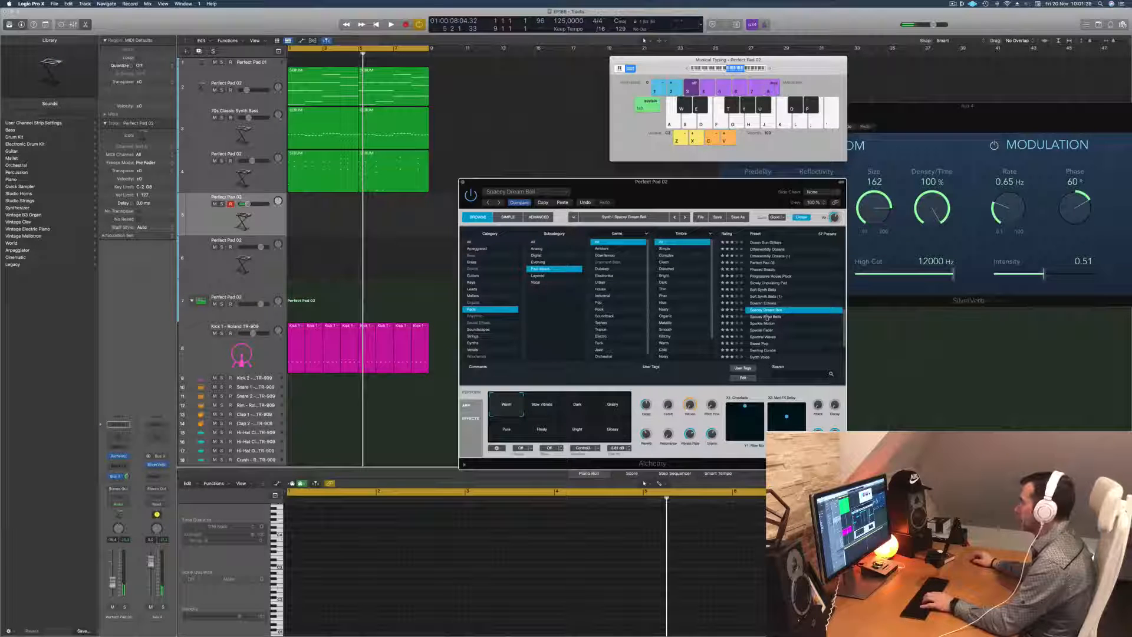
key(space)
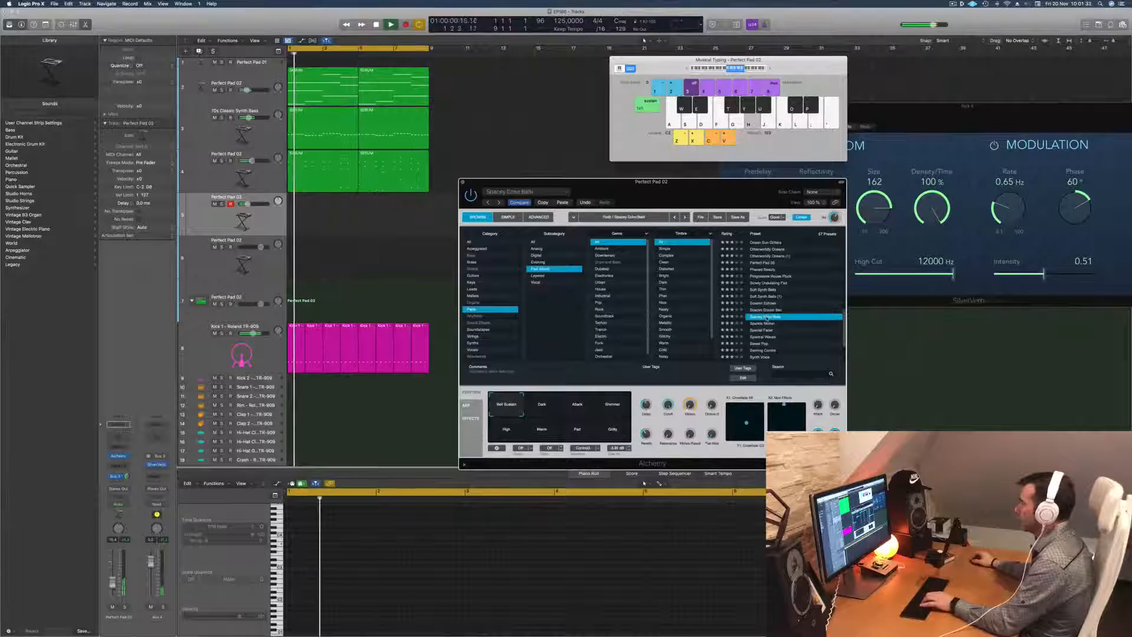
Audition the Spacey Echo Bells, Sparkle Motion and Spectral Fader presets in Alchemy against the loop
click(790, 318)
scroll(791, 318, down, 1)
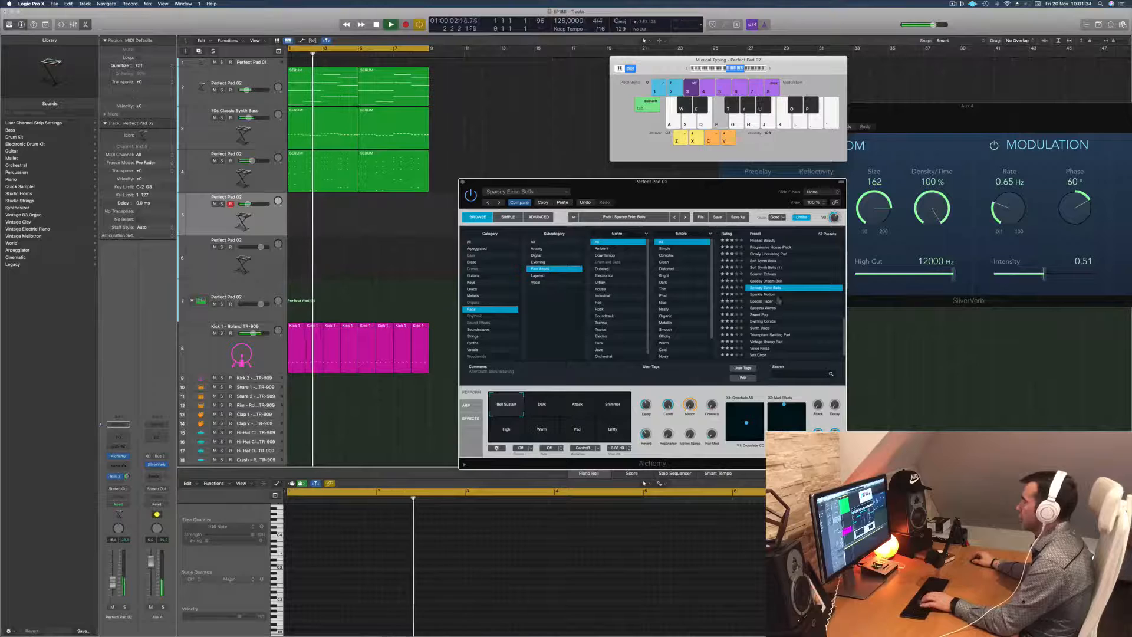
click(767, 295)
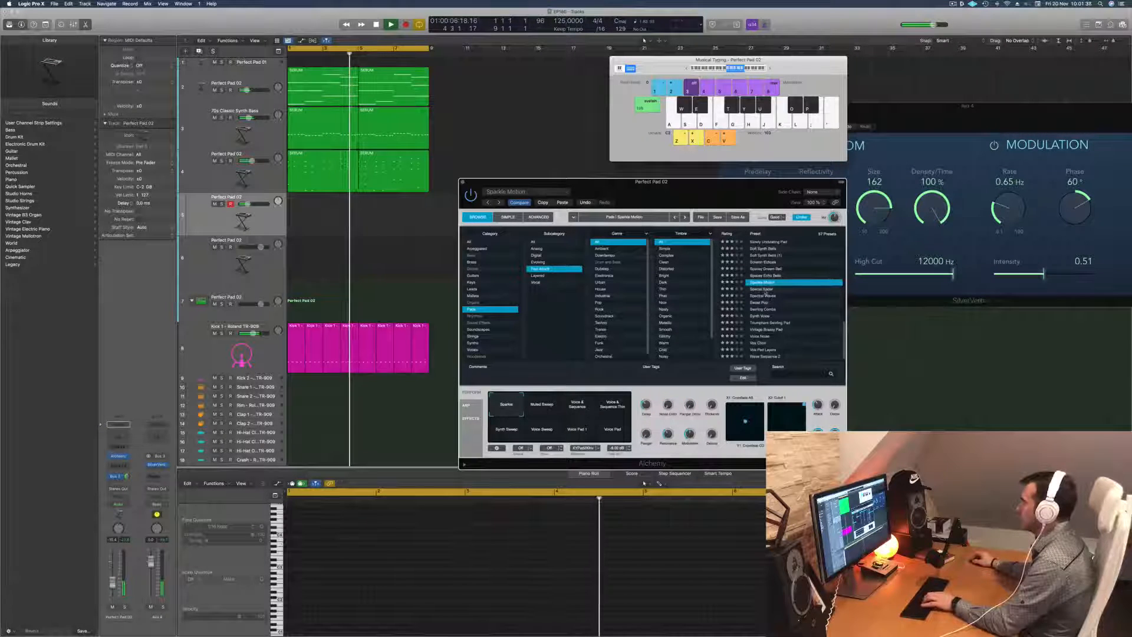
click(765, 290)
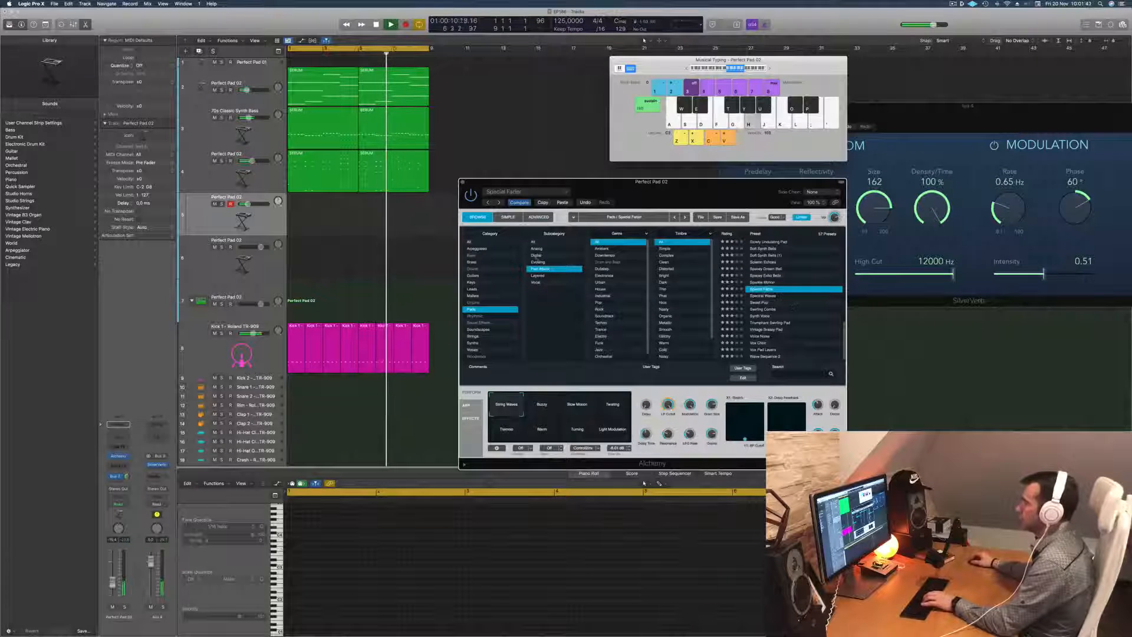
Switch Alchemy's preset browser to the Keys category with all subcategories and load the Magical Box preset
click(545, 243)
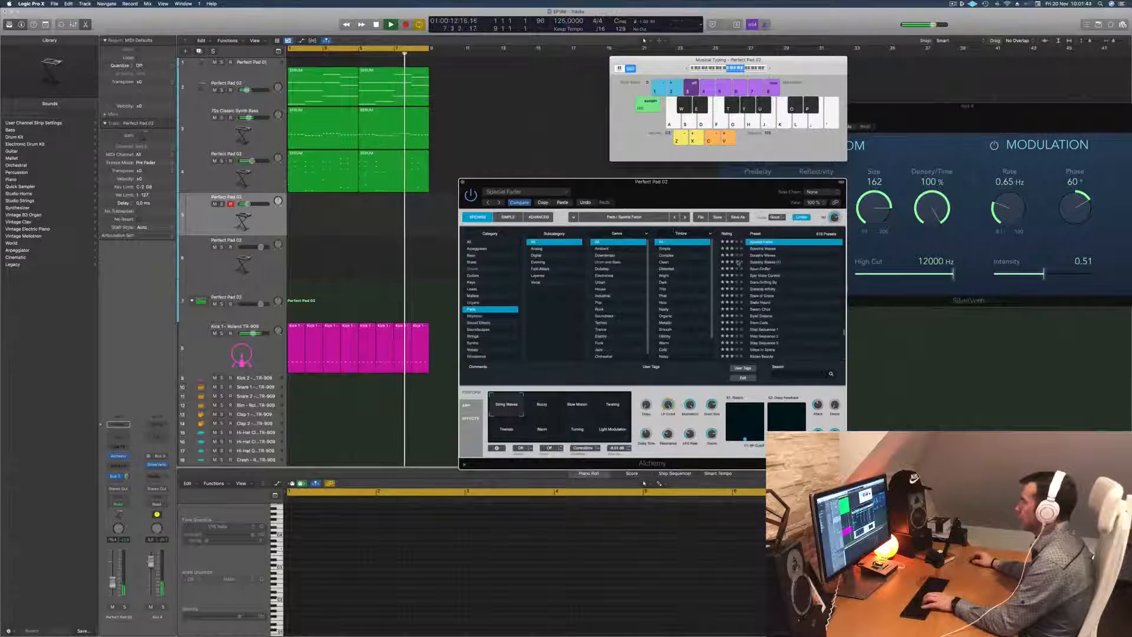
click(472, 282)
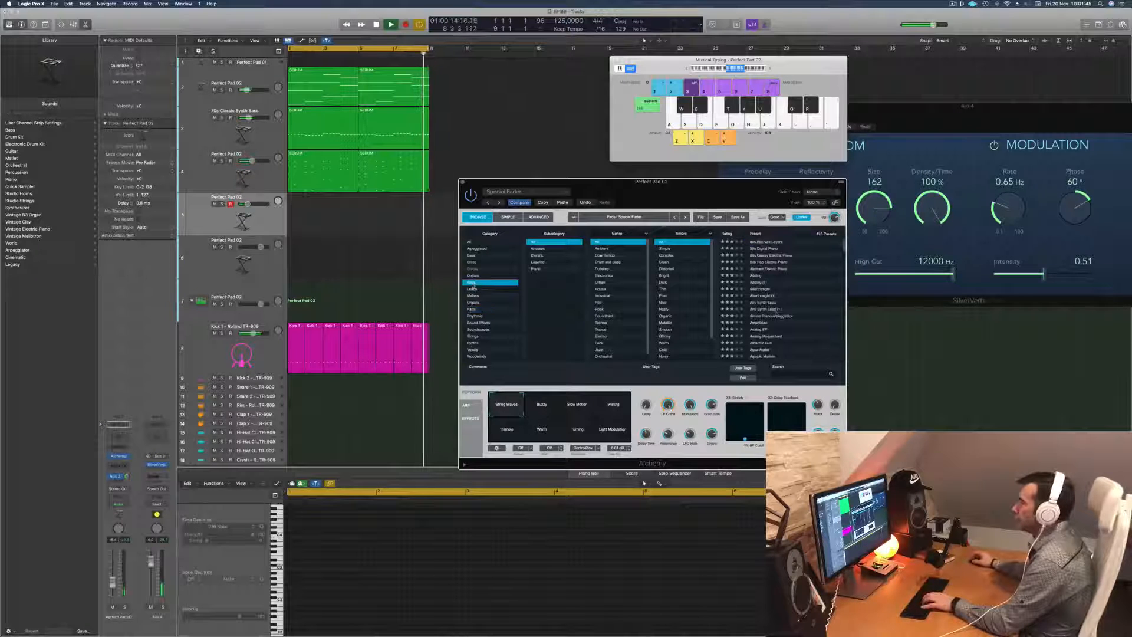
scroll(783, 280, down, 15)
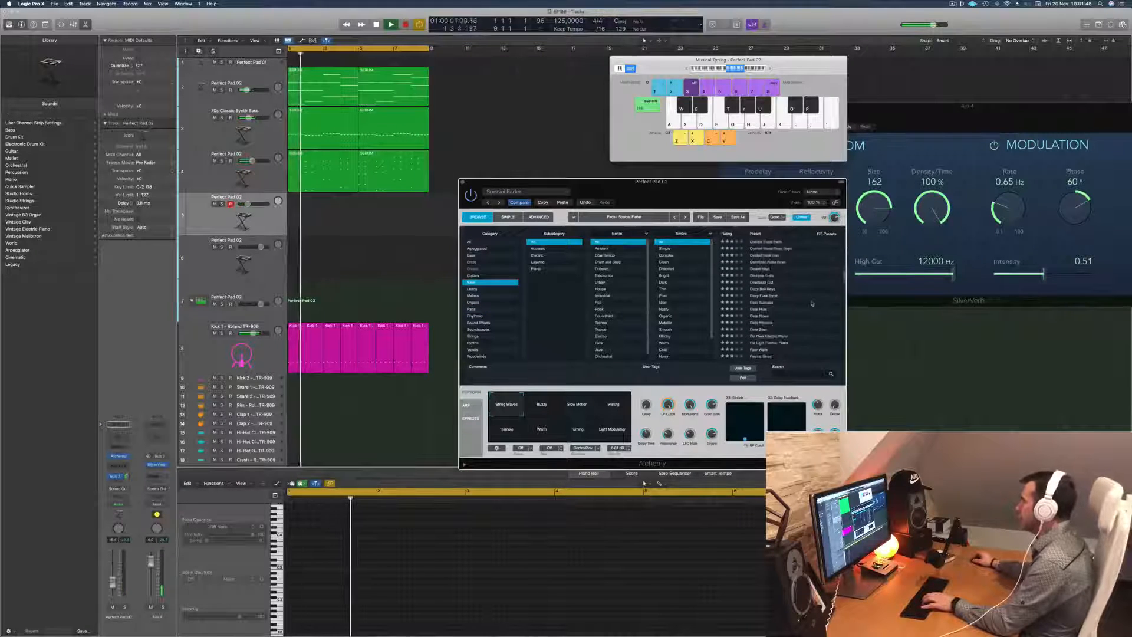
scroll(790, 304, down, 5)
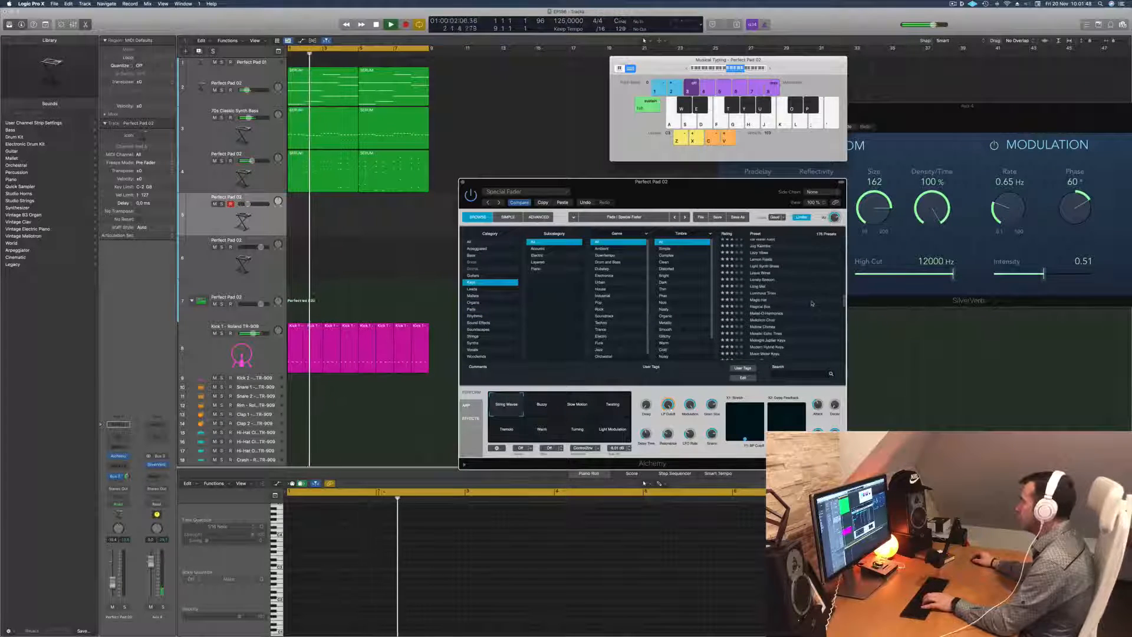
click(760, 306)
scroll(773, 301, down, 2)
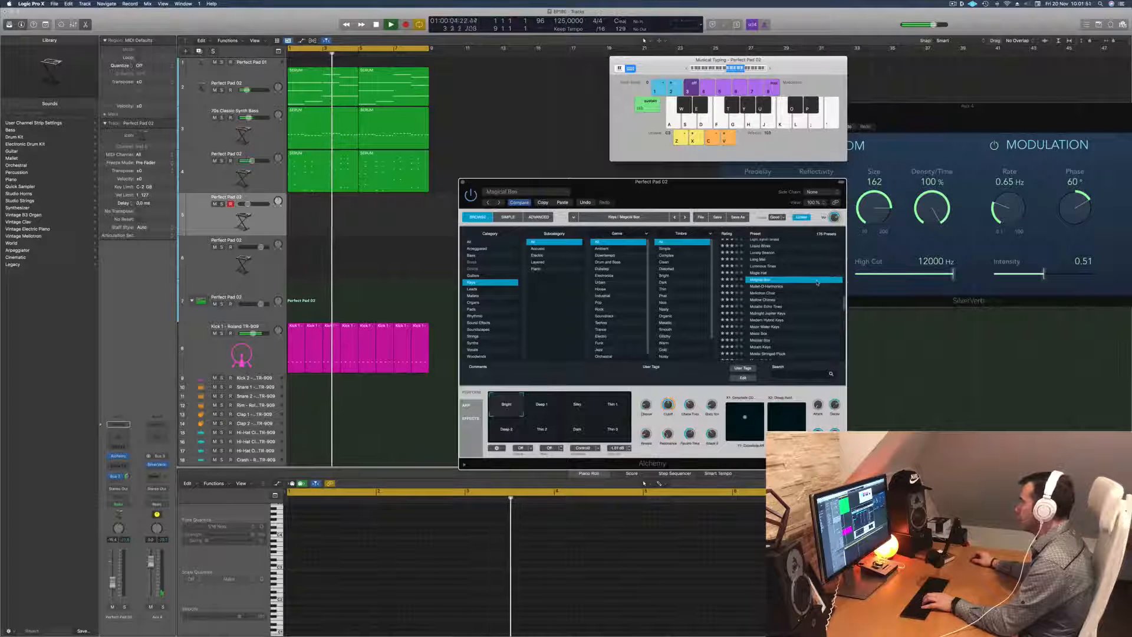
Audition the Mellow Chimes and Mystic Stringed Pluck presets, and load Oil Can Keys in Alchemy
click(774, 300)
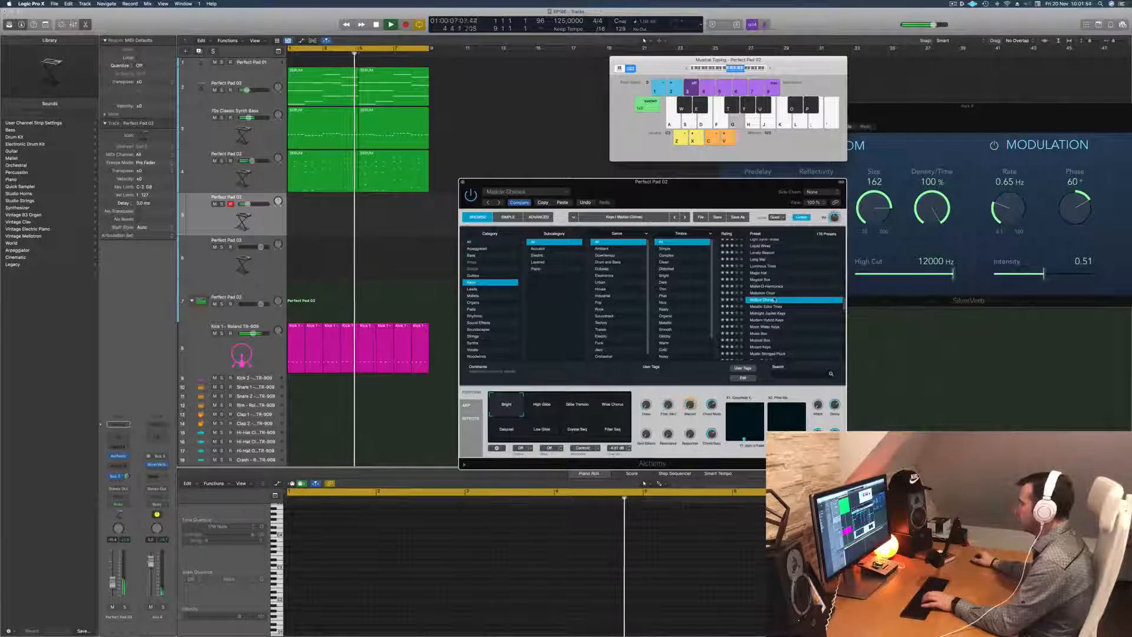
scroll(774, 307, down, 3)
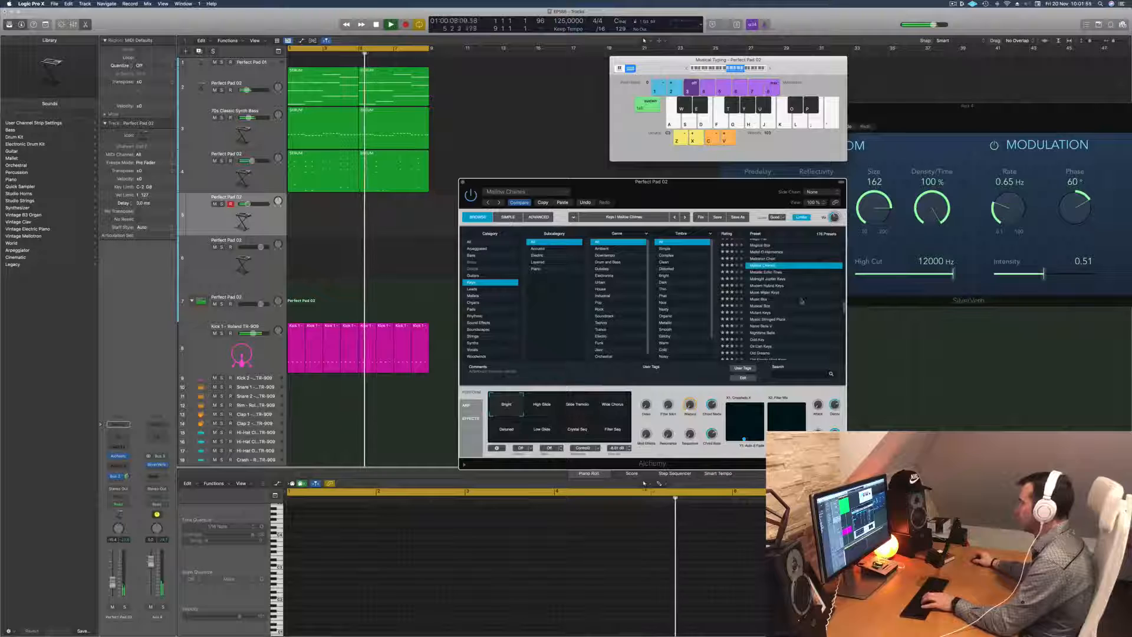
click(772, 320)
scroll(790, 307, down, 3)
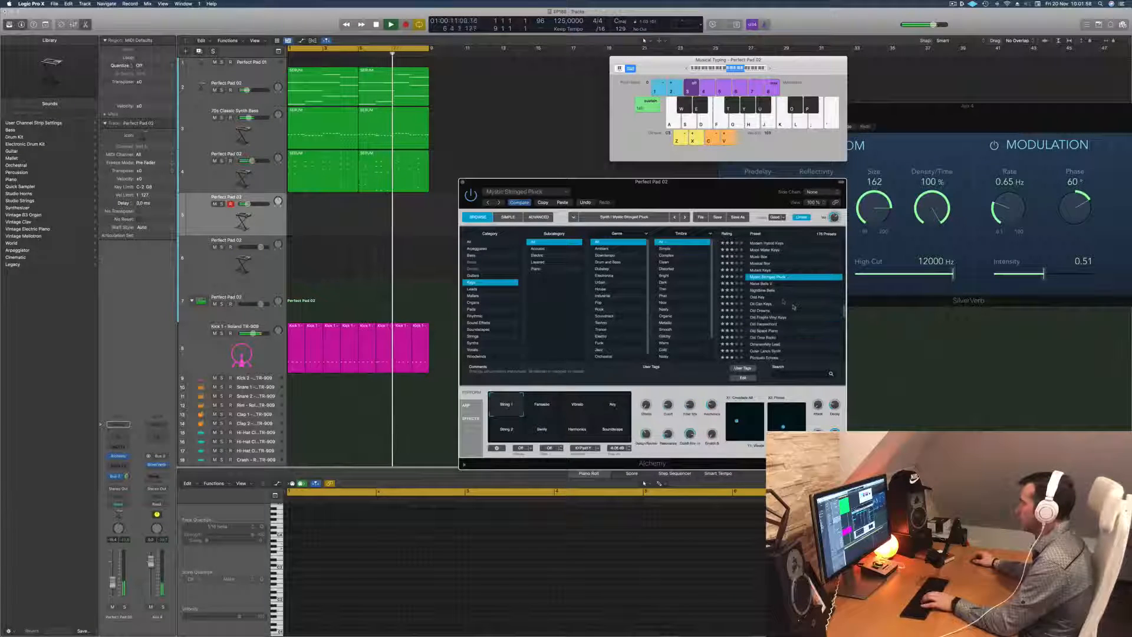
click(764, 304)
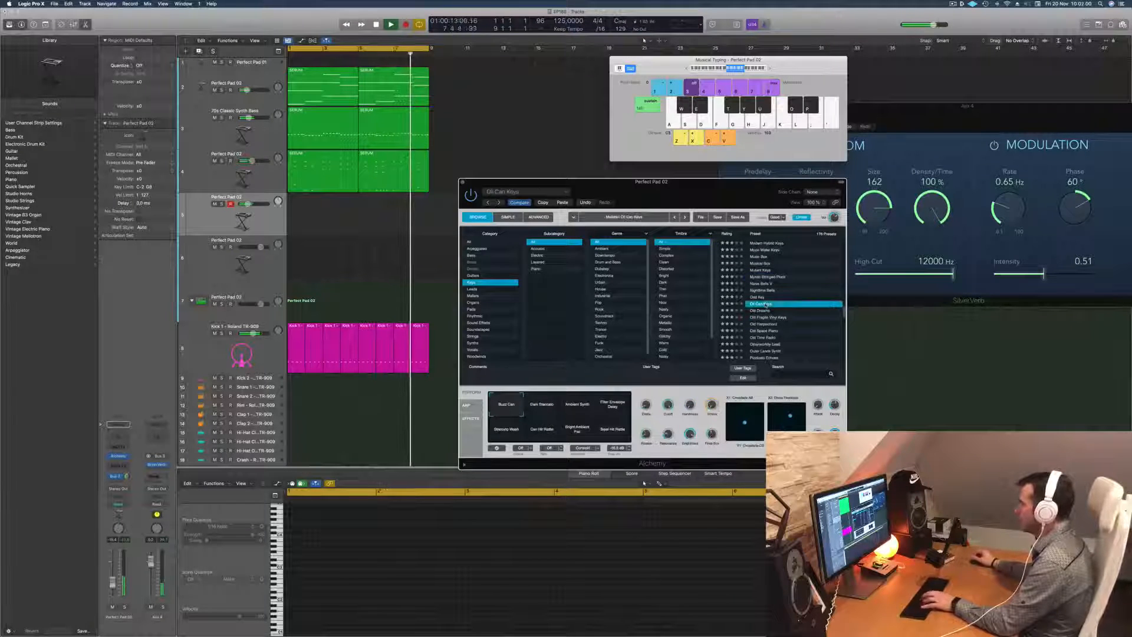
Play Oil Can Keys over the loop, trying its Dark Staccato and Ambient Synth performance snapshots
scroll(765, 305, down, 2)
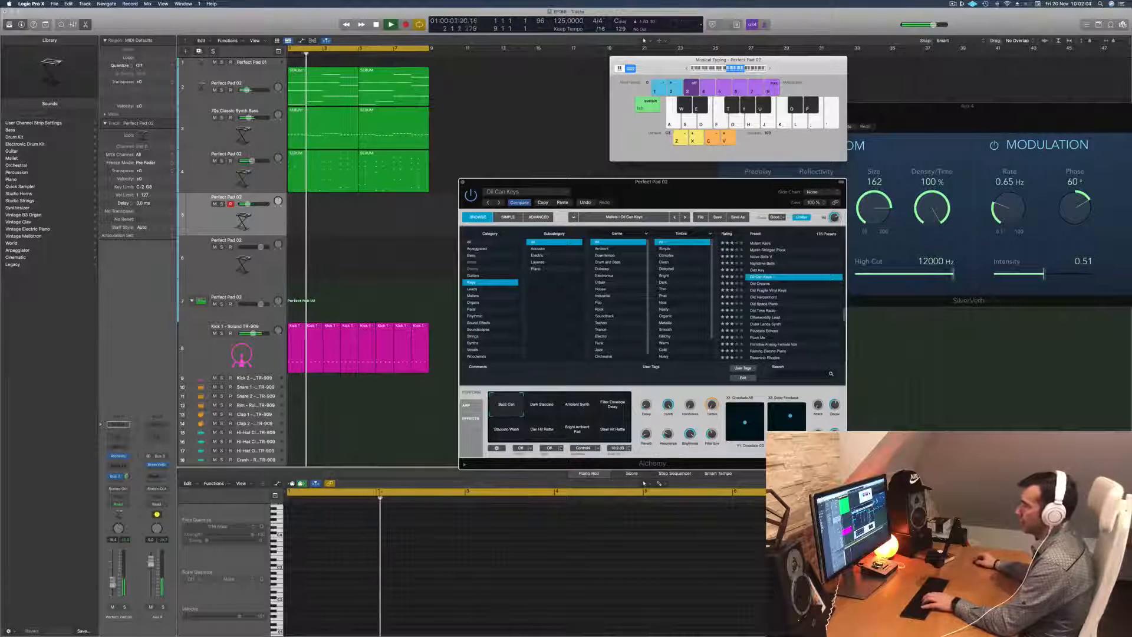
key(g)
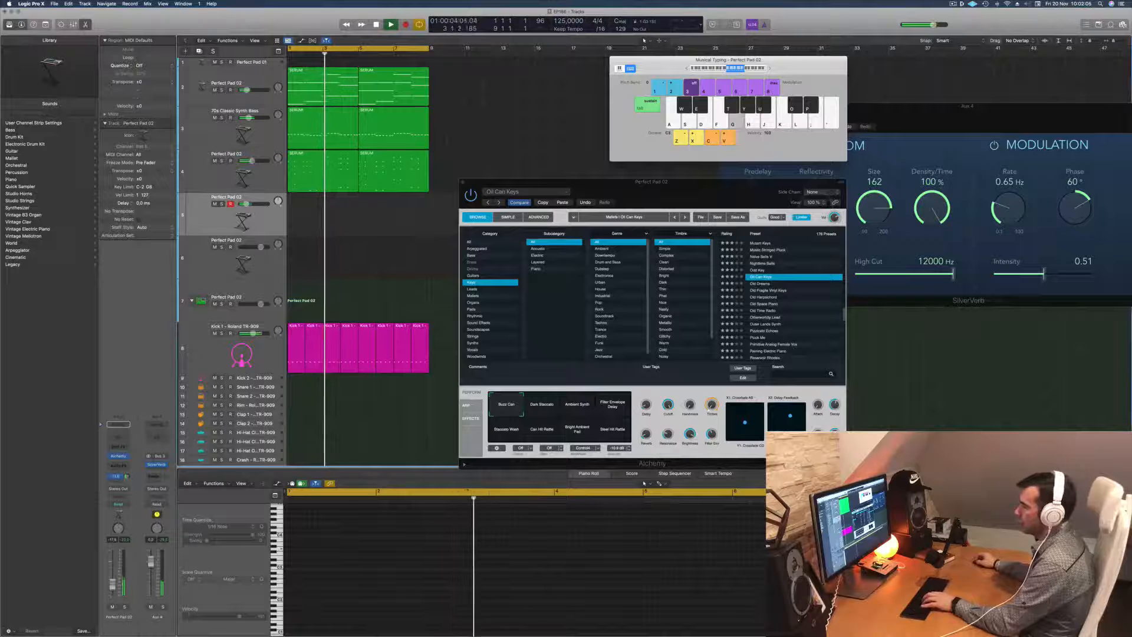
click(546, 407)
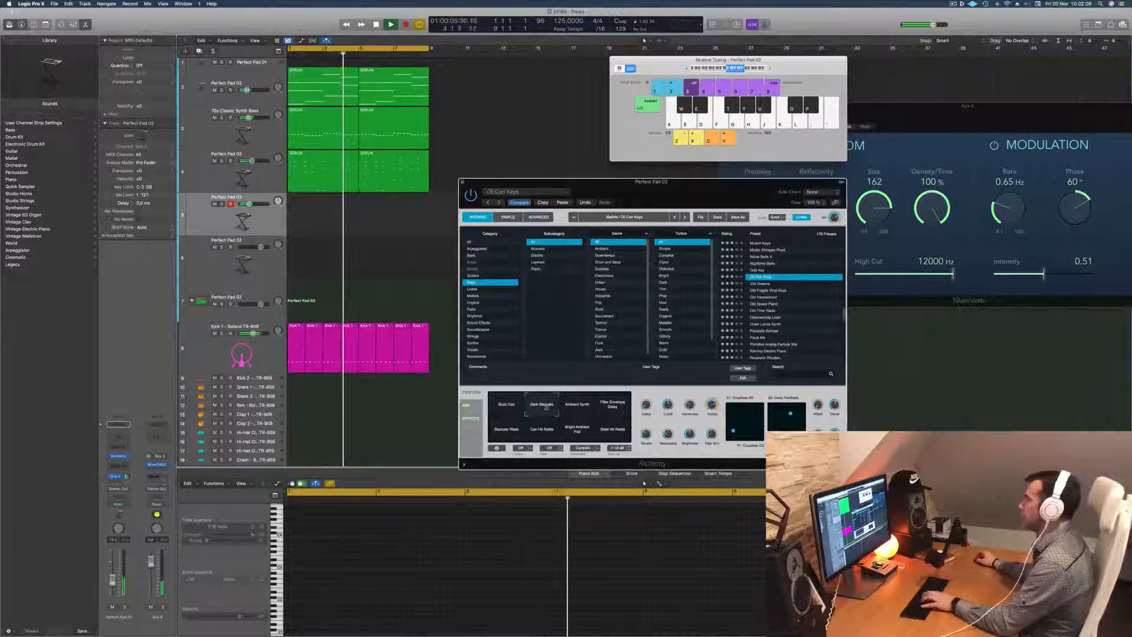
click(577, 406)
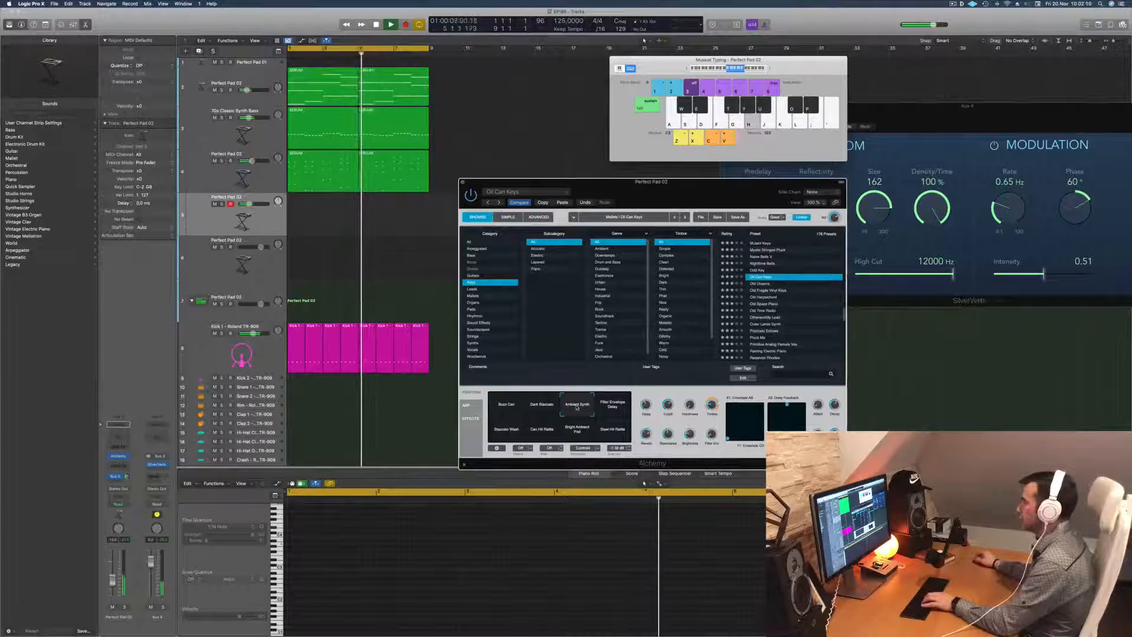
key(j)
key(apostrophe)
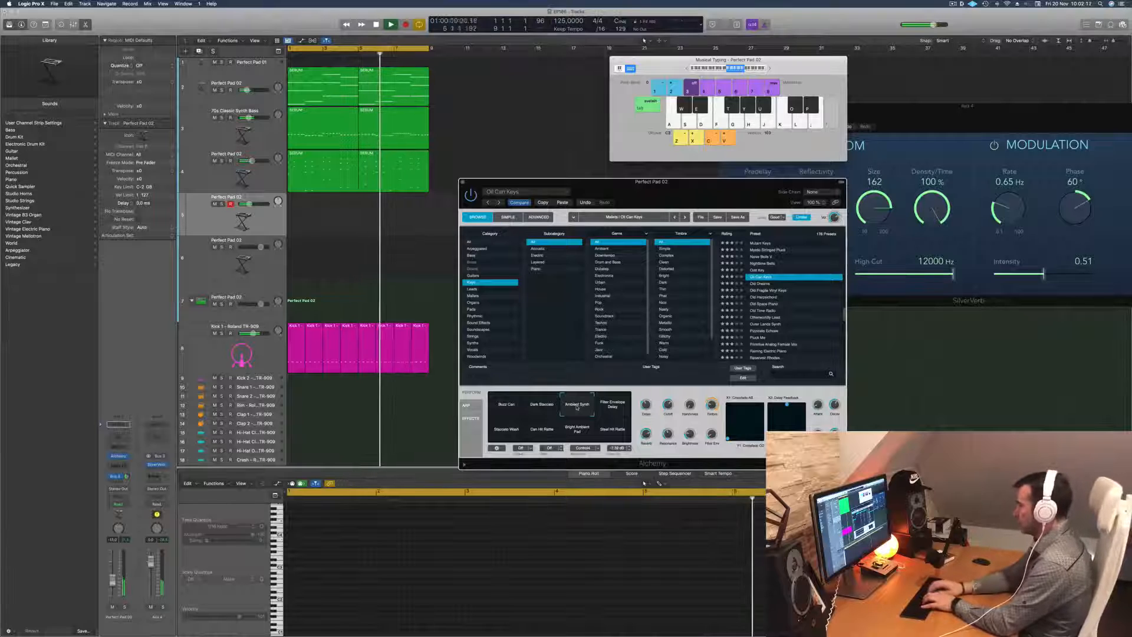
key(g)
key(f)
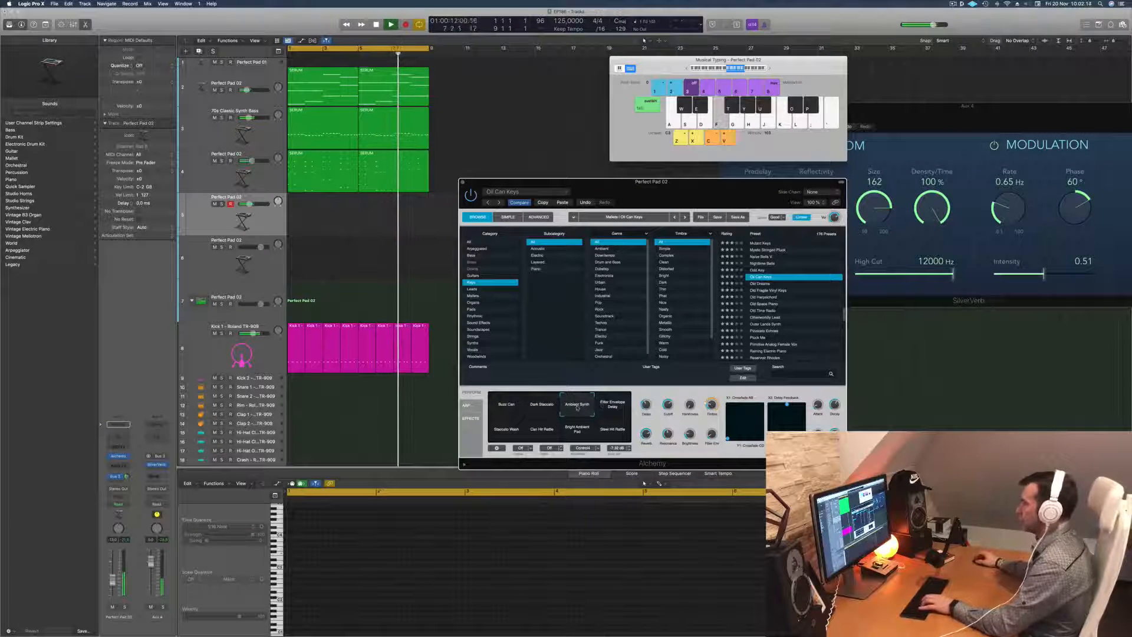
Try Oil Can Keys' Filter Envelope Delay, Staccato Wash, Can Hit Rattle, Bright Ambient Pad and Steel Hit Rattle snapshots
click(611, 406)
click(507, 431)
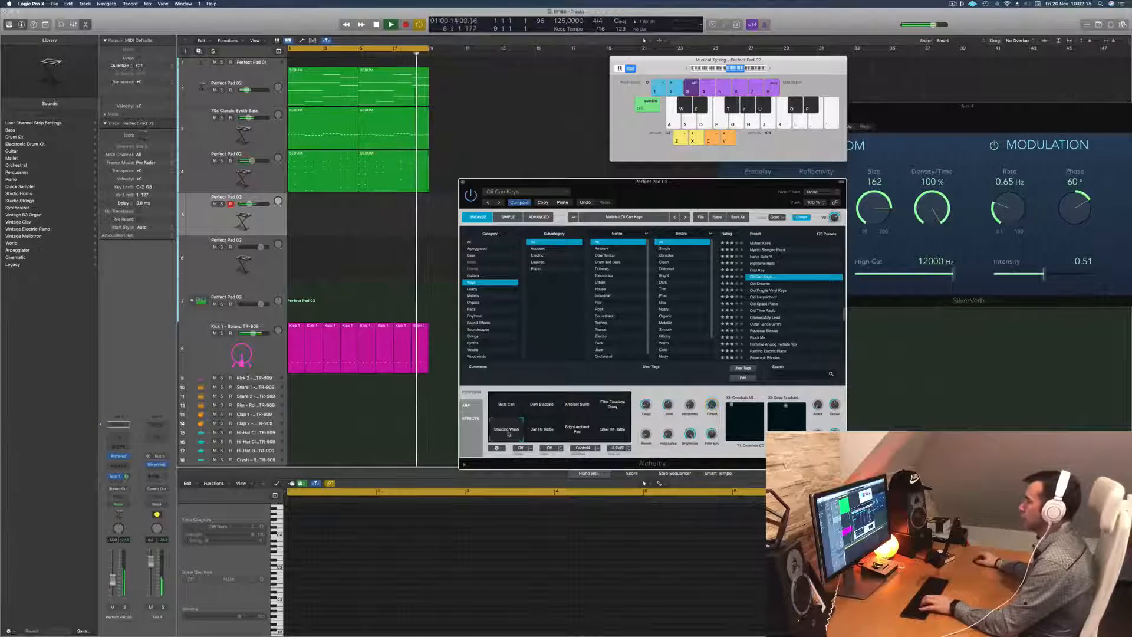
click(546, 435)
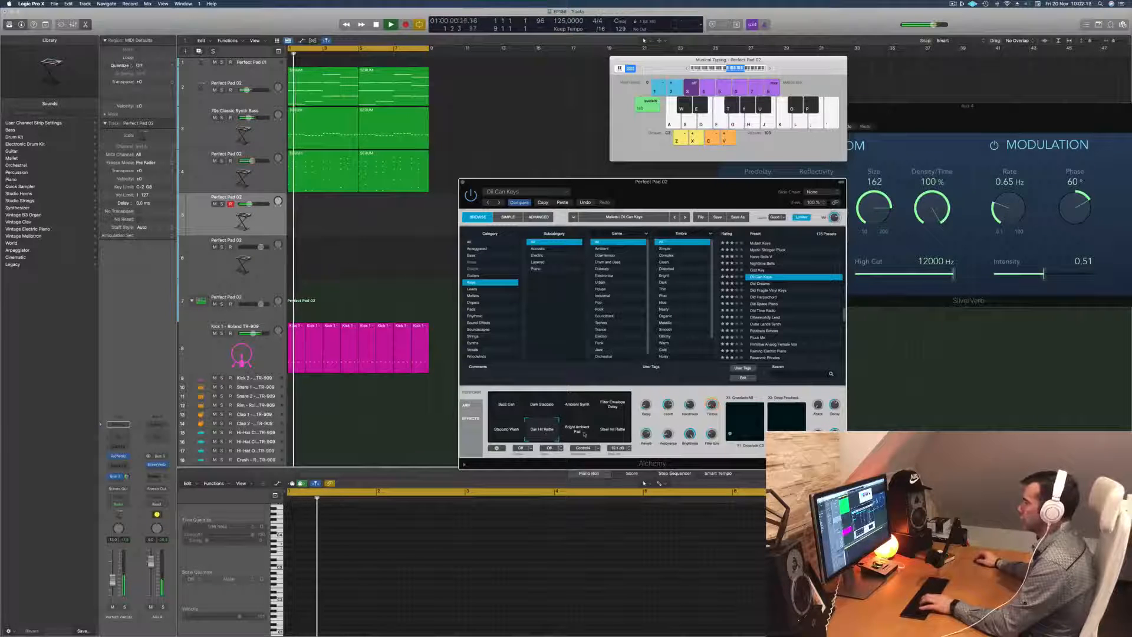
click(580, 433)
key(g)
click(614, 430)
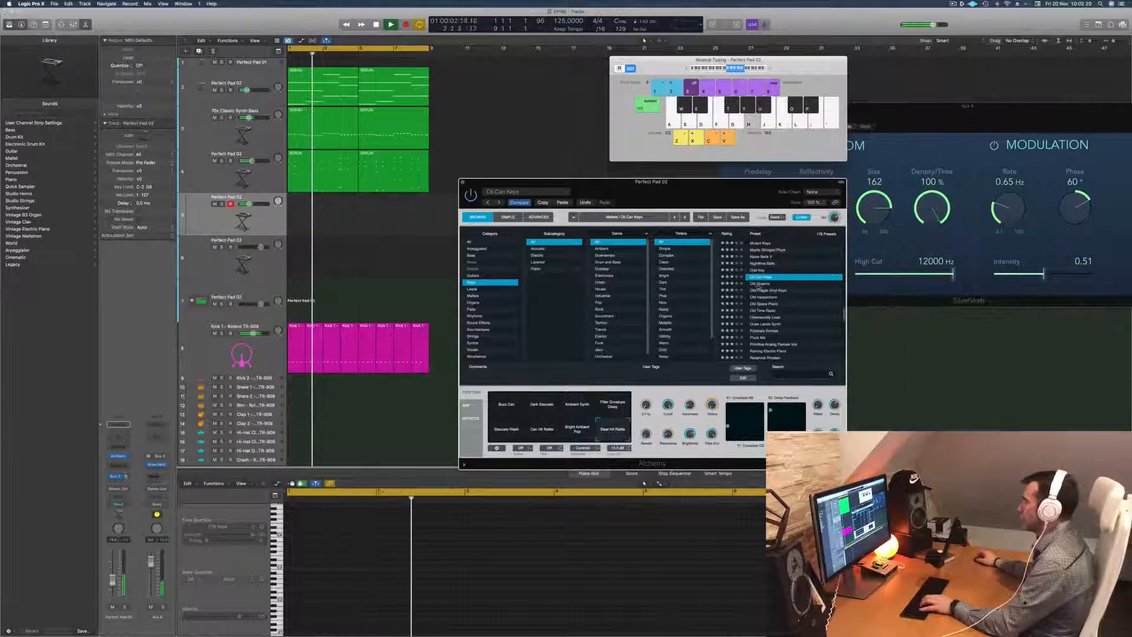
Audition the Old Dreams, Old Space Piano and Otherworldly Lead presets, and load Pluck Me in Alchemy
click(760, 284)
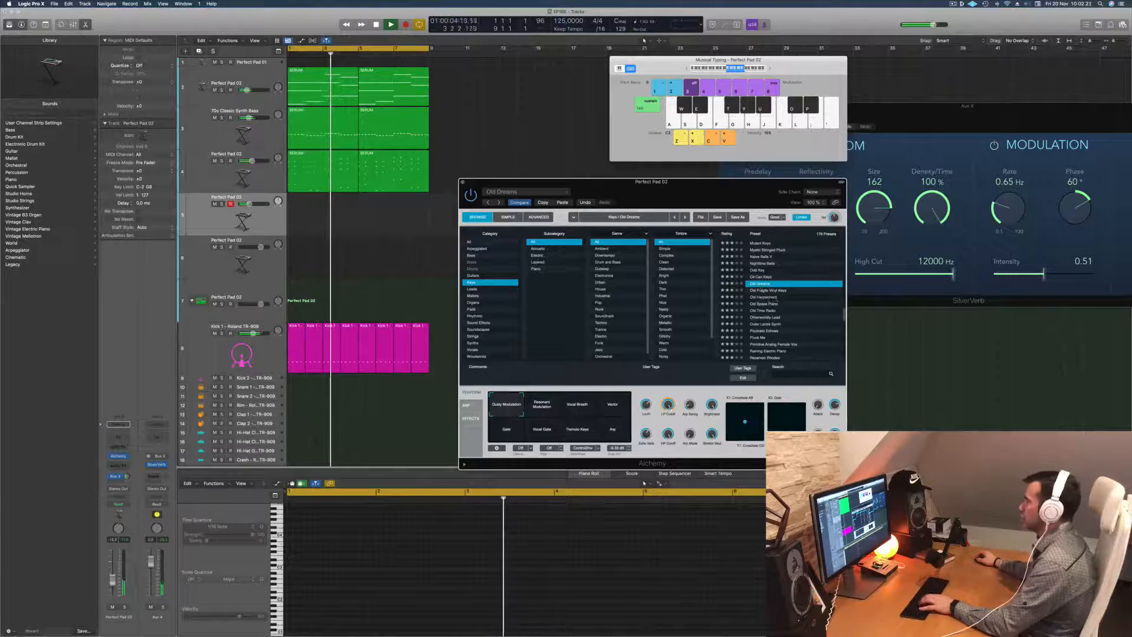
click(770, 304)
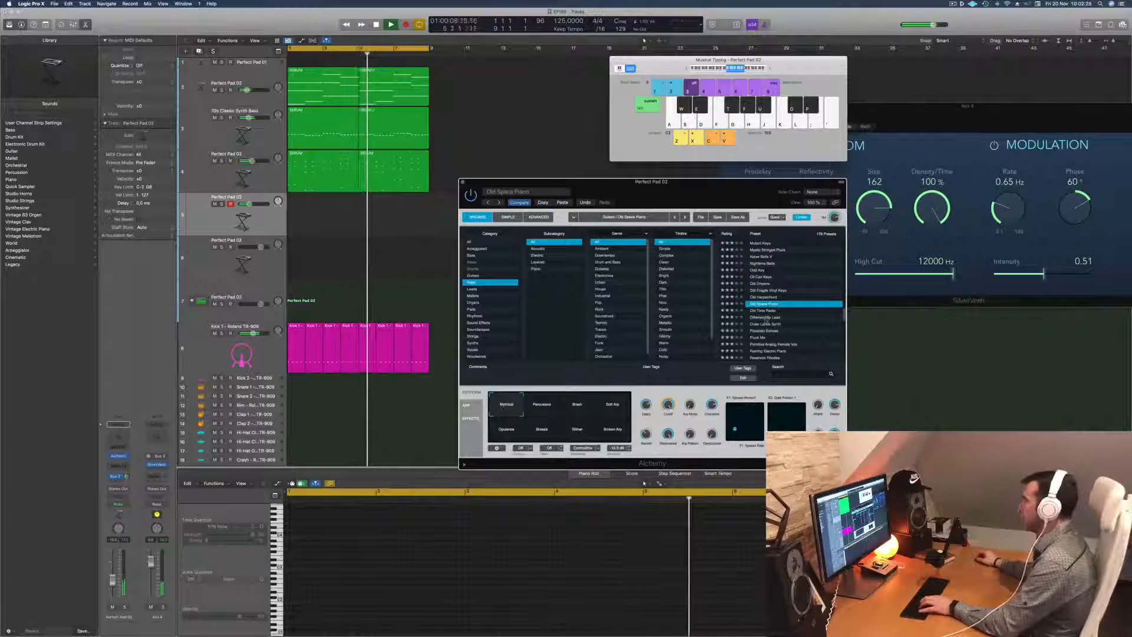
click(793, 317)
scroll(794, 315, down, 3)
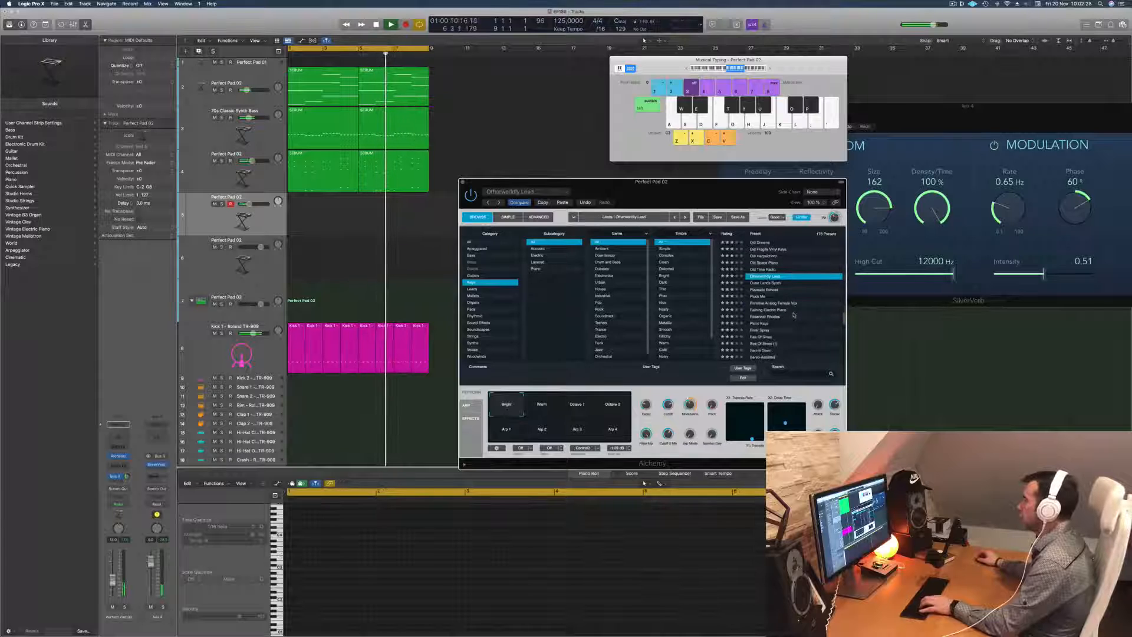
click(753, 297)
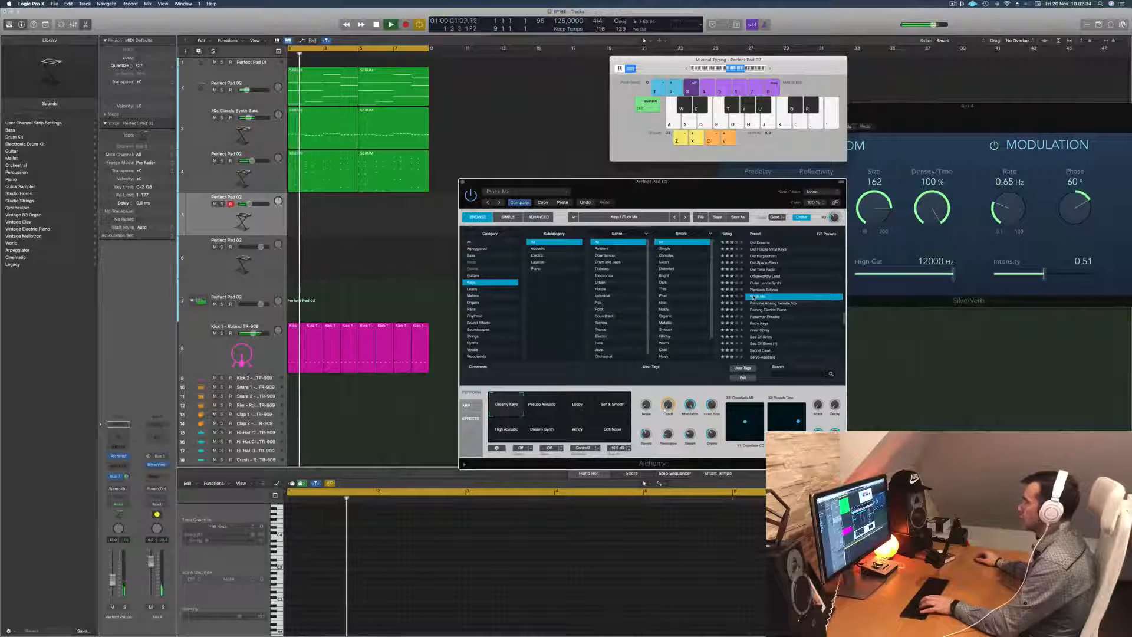
Audition the River Spray and Shadow Keyboard presets, load Sign of Life in Alchemy, and resume loop playback after dismissing the overload alert
scroll(785, 307, down, 3)
click(762, 299)
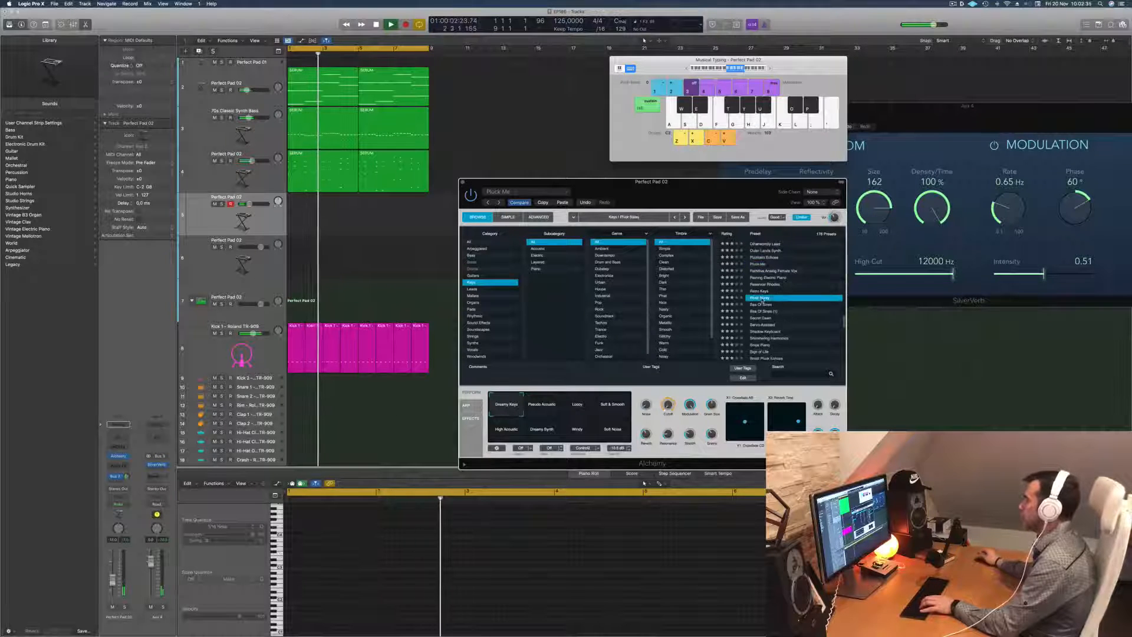
scroll(781, 307, down, 2)
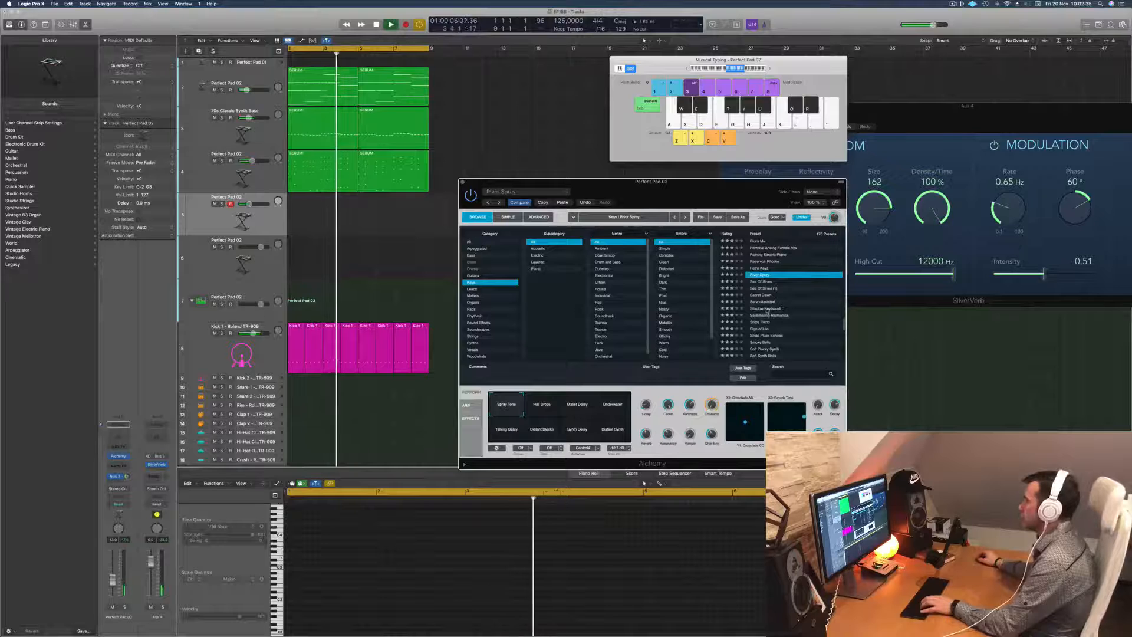
click(767, 309)
scroll(786, 308, down, 3)
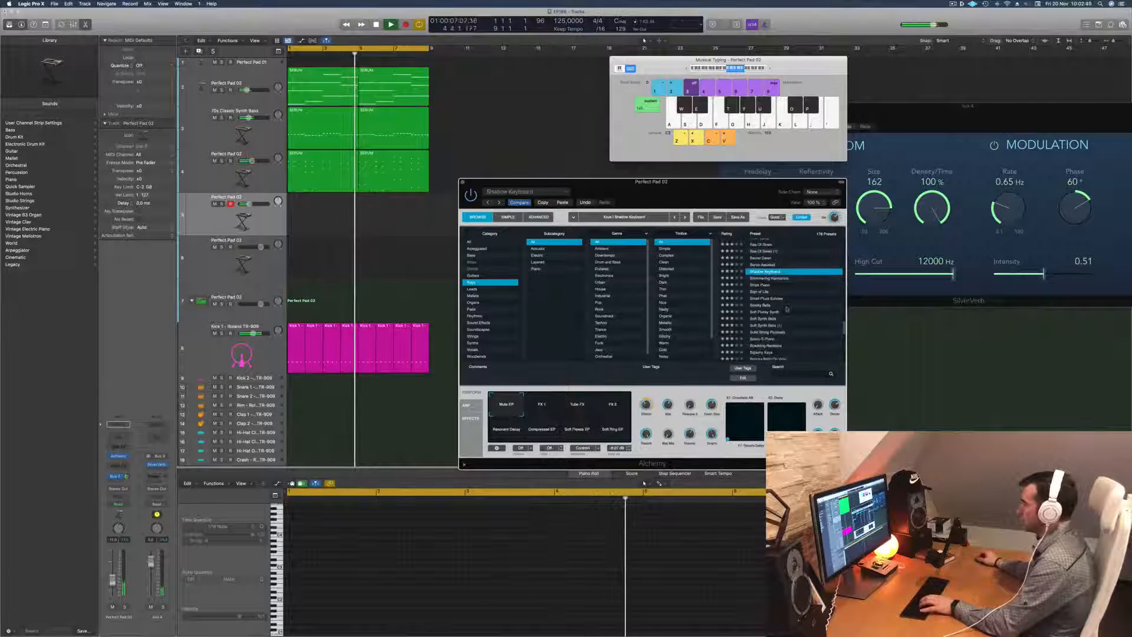
click(759, 291)
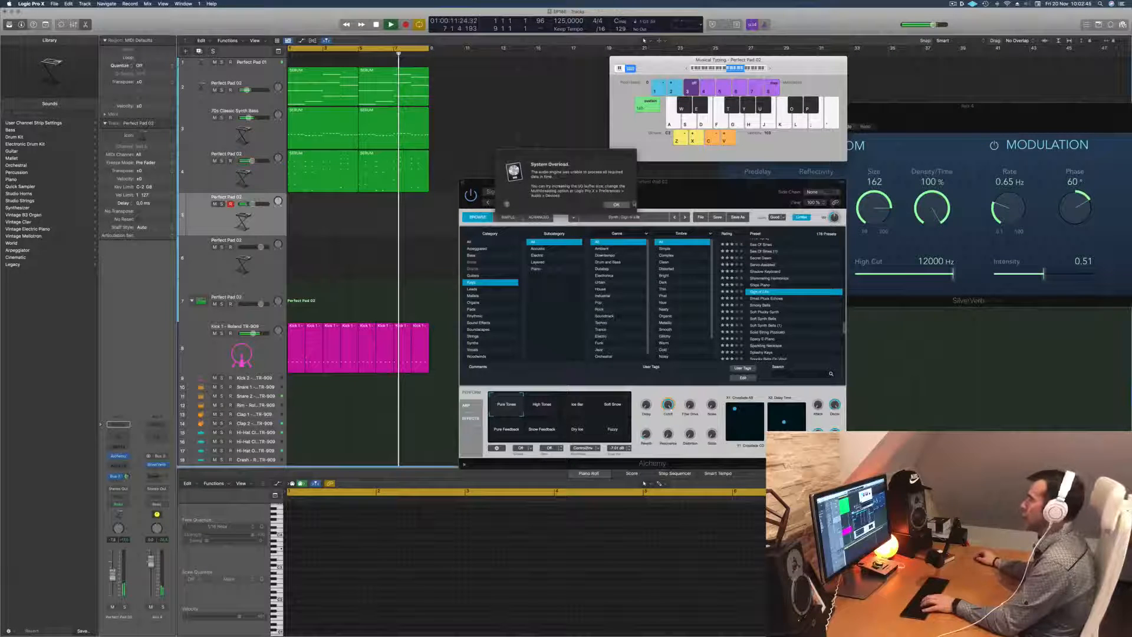
click(620, 204)
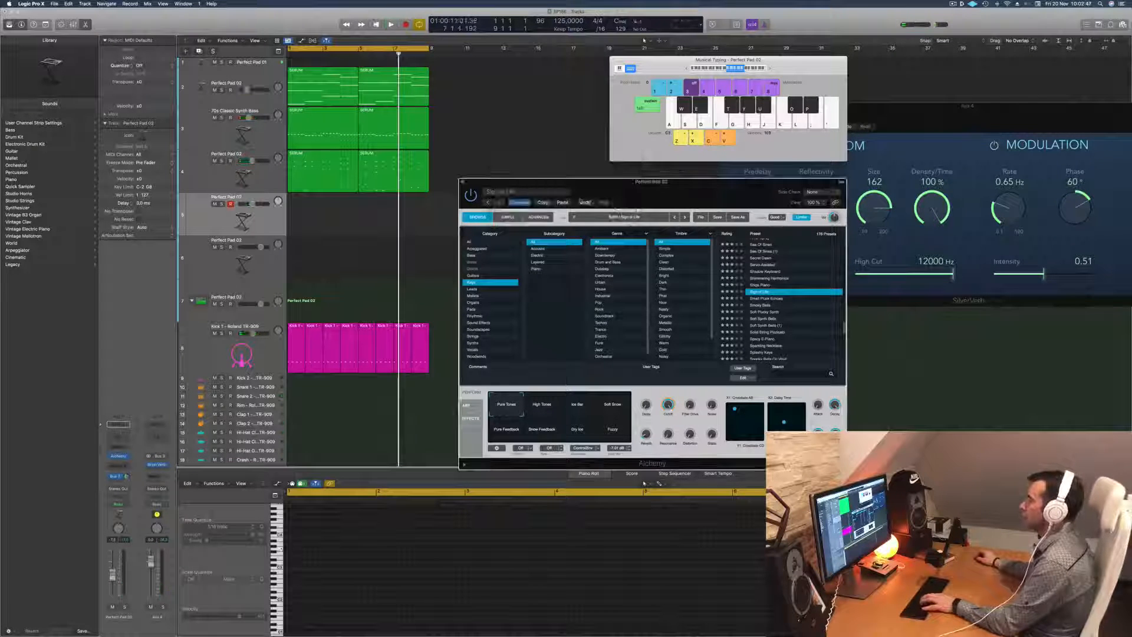
key(space)
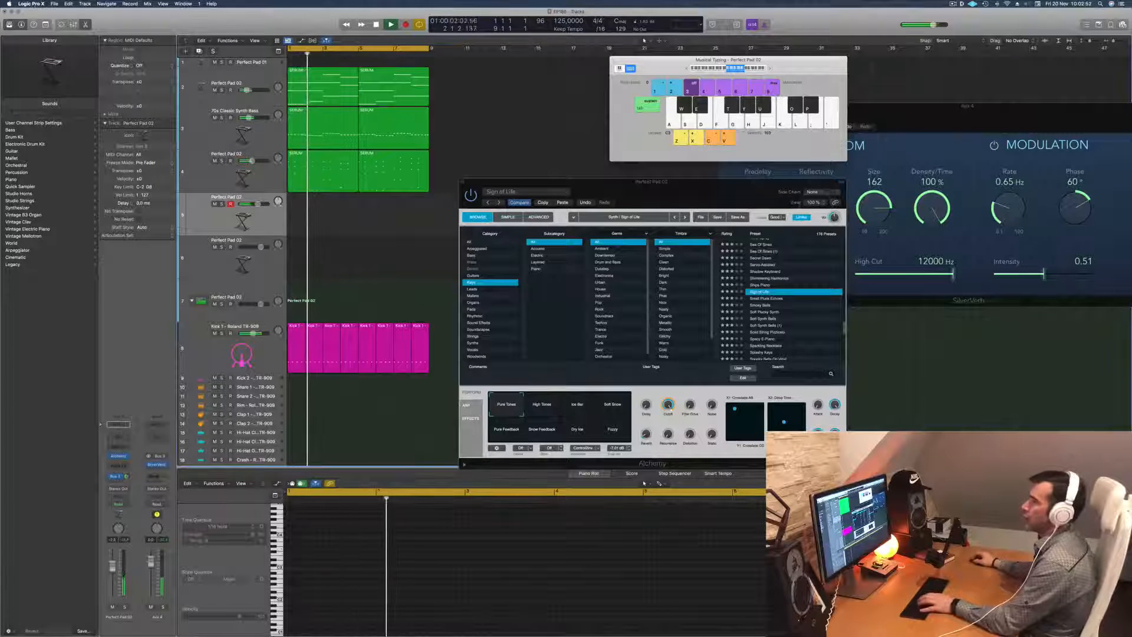
Set the audio device's I/O buffer size to 512 samples in the preferences and apply it
click(31, 3)
mouse_move(41, 27)
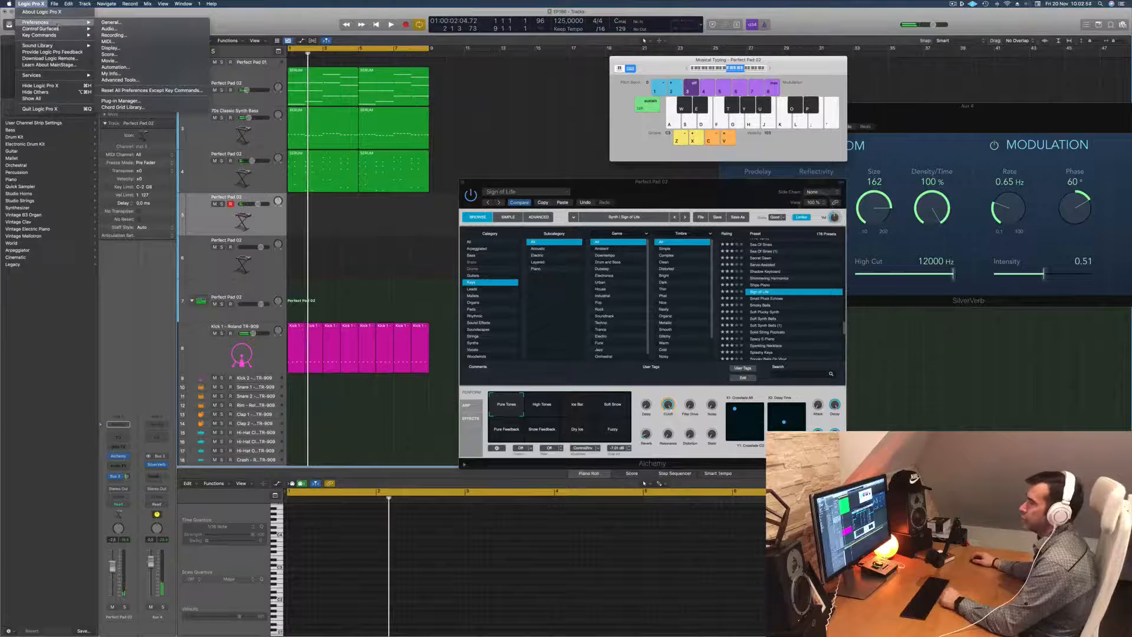
click(123, 22)
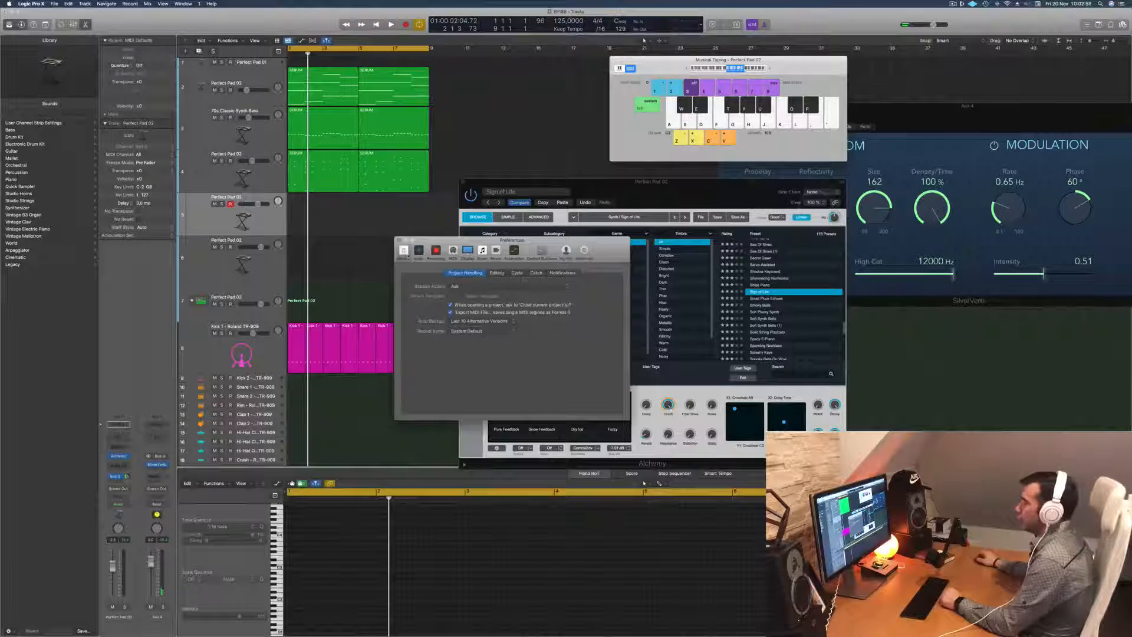
click(419, 251)
click(497, 312)
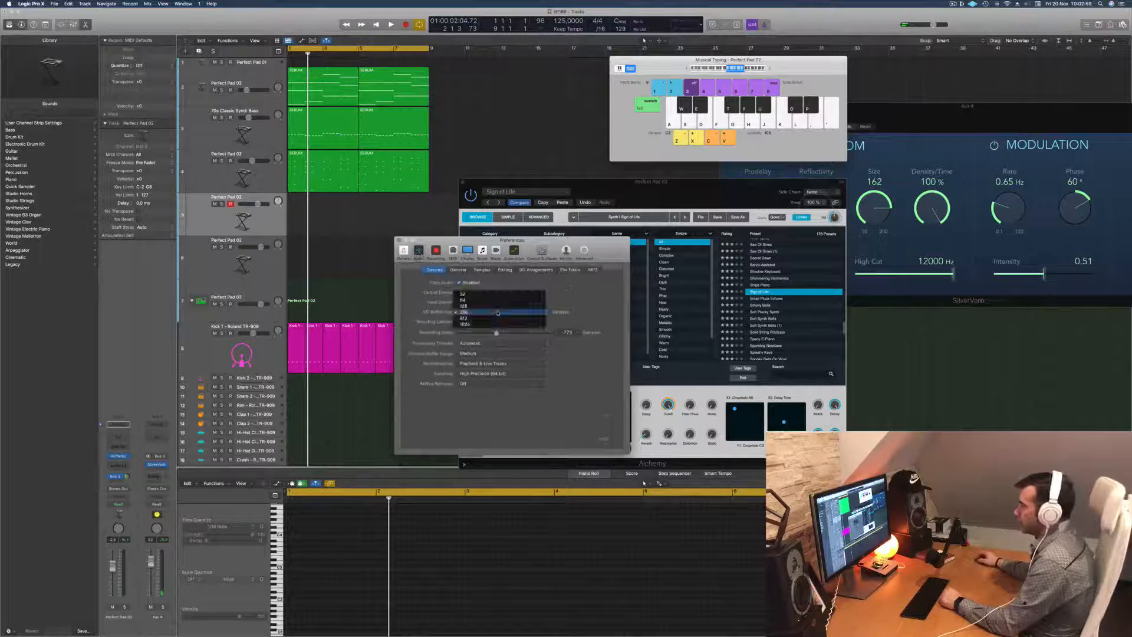
click(497, 319)
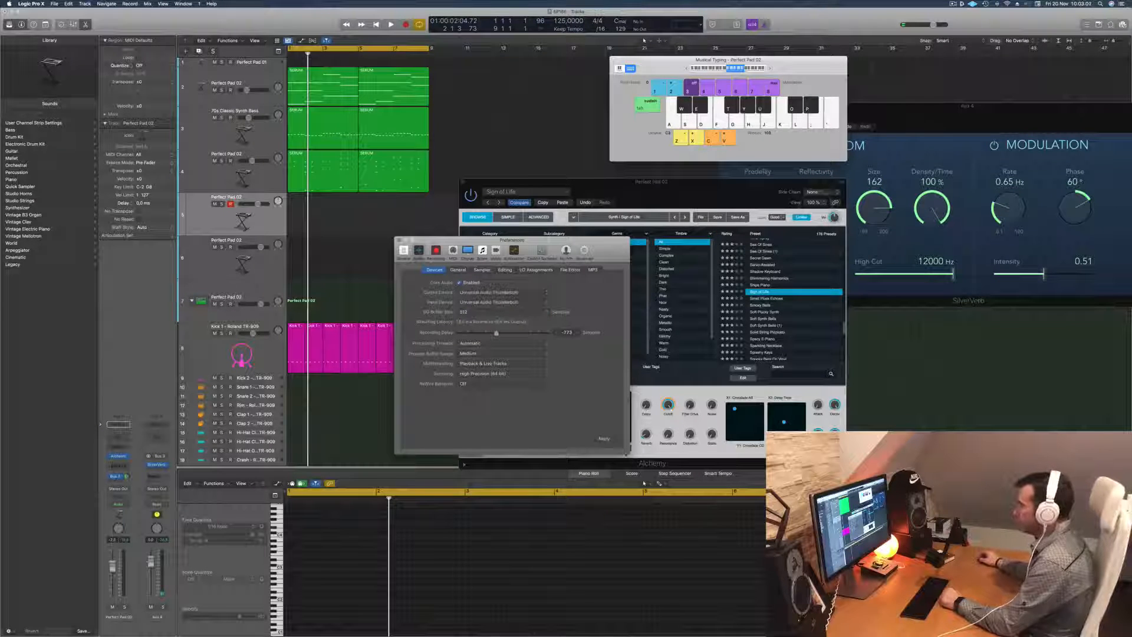
click(605, 439)
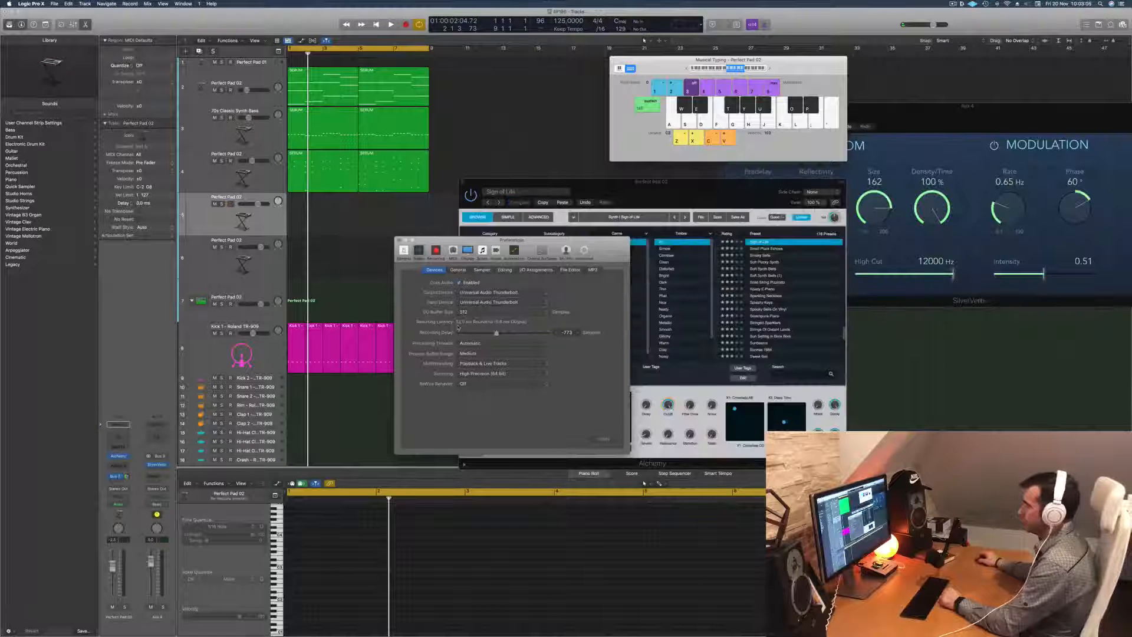
Test loop playback with the new buffer size, then dismiss the alert and close the preferences window
click(539, 113)
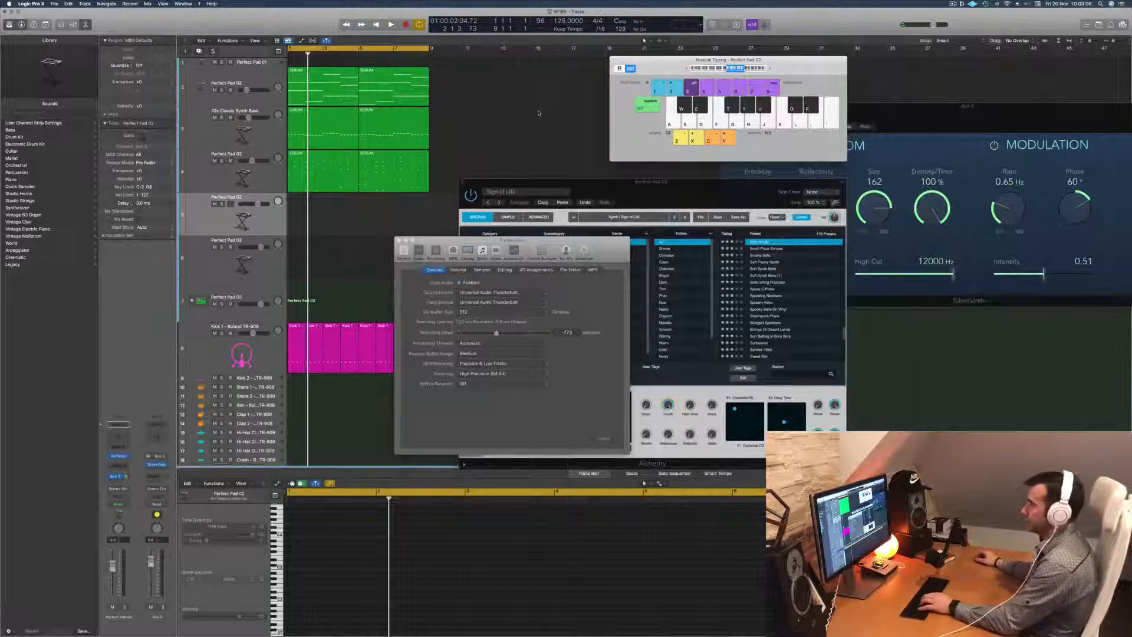
key(space)
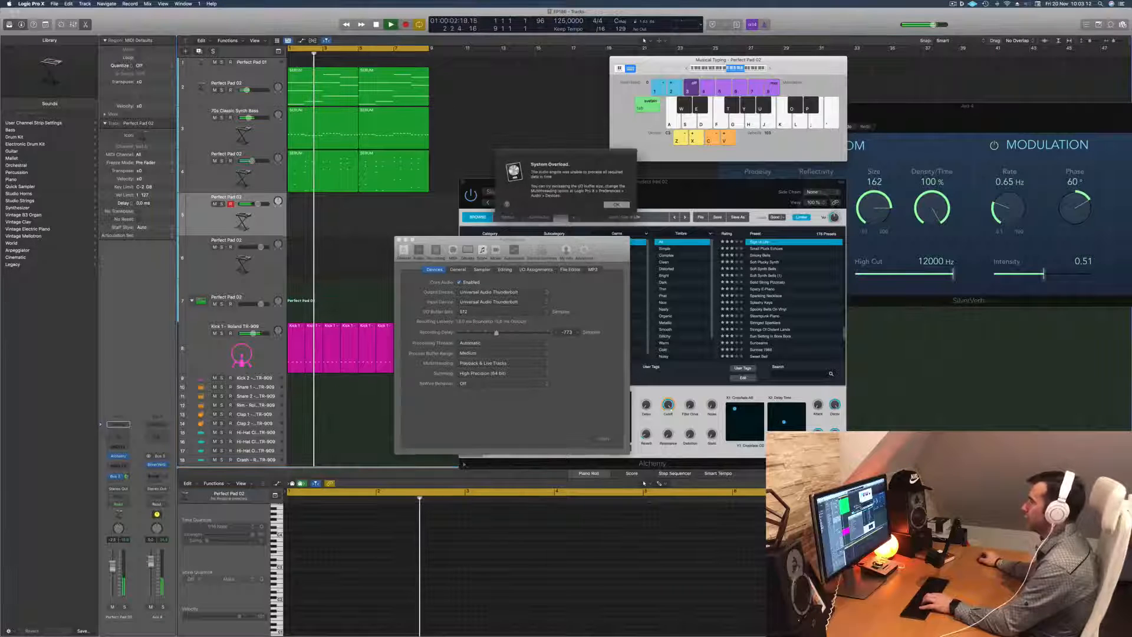
click(617, 204)
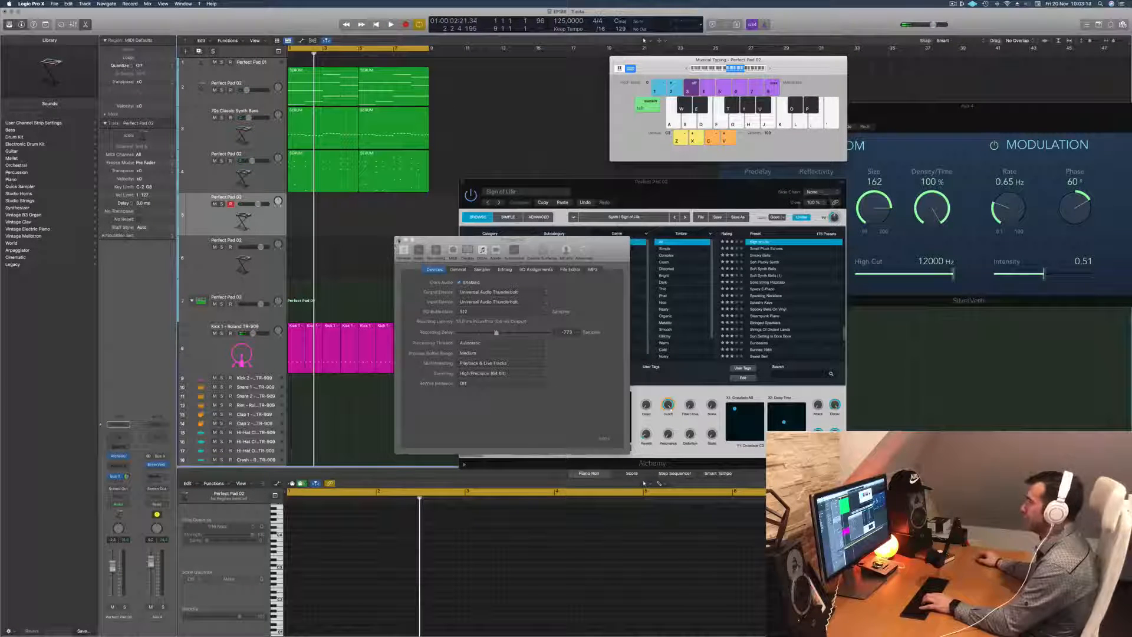
key(super+w)
Restart the loop and set Alchemy's render quality to Draft
key(space)
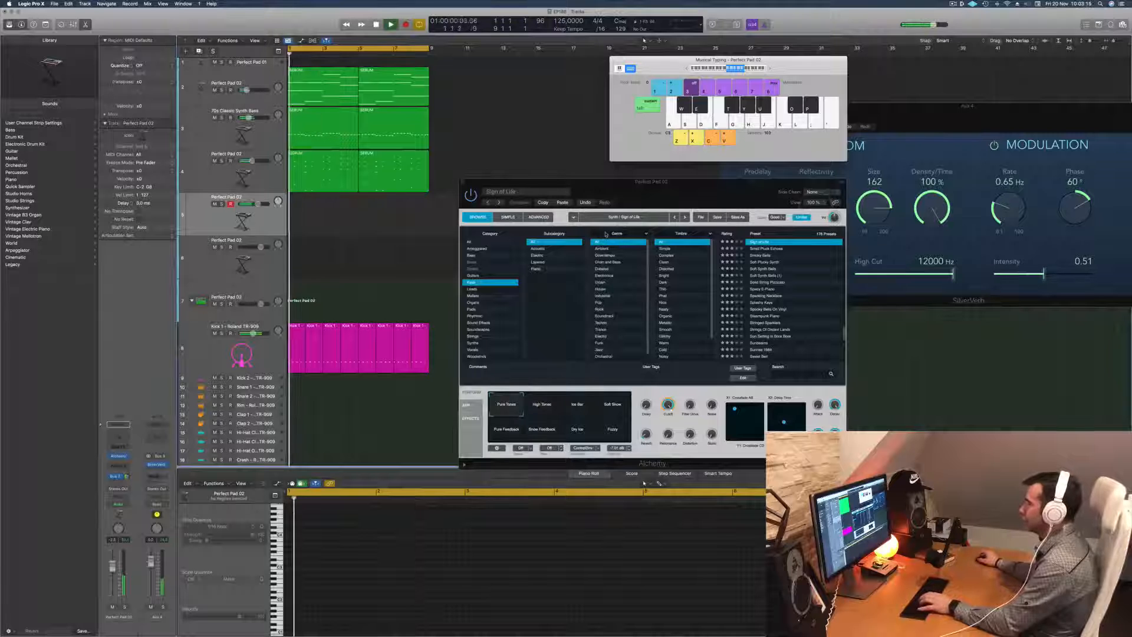
click(783, 217)
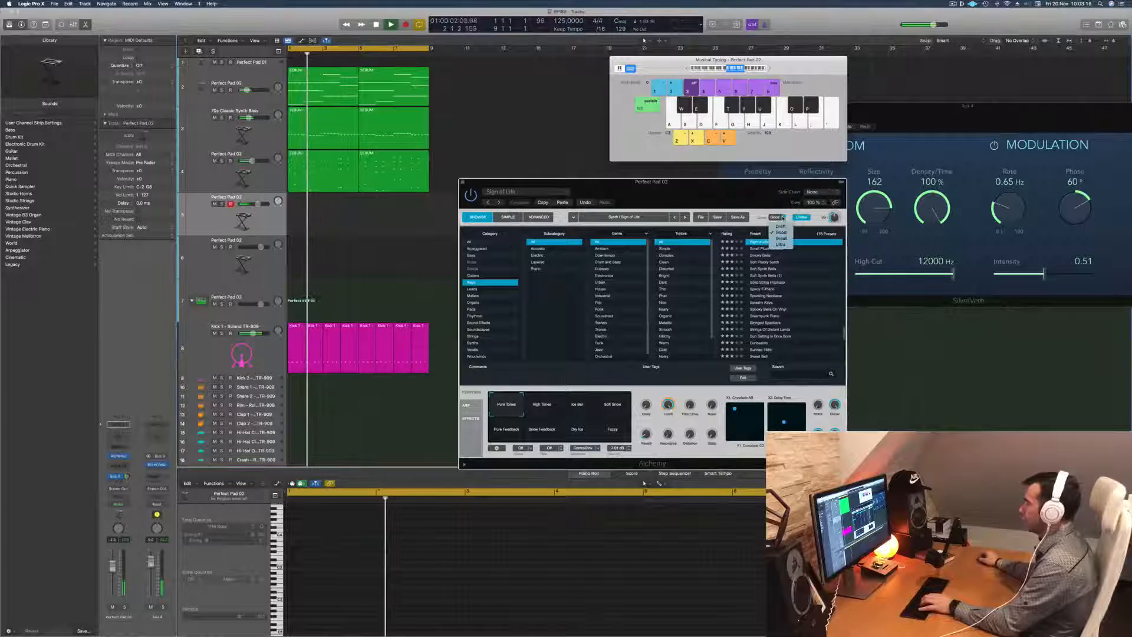
click(779, 225)
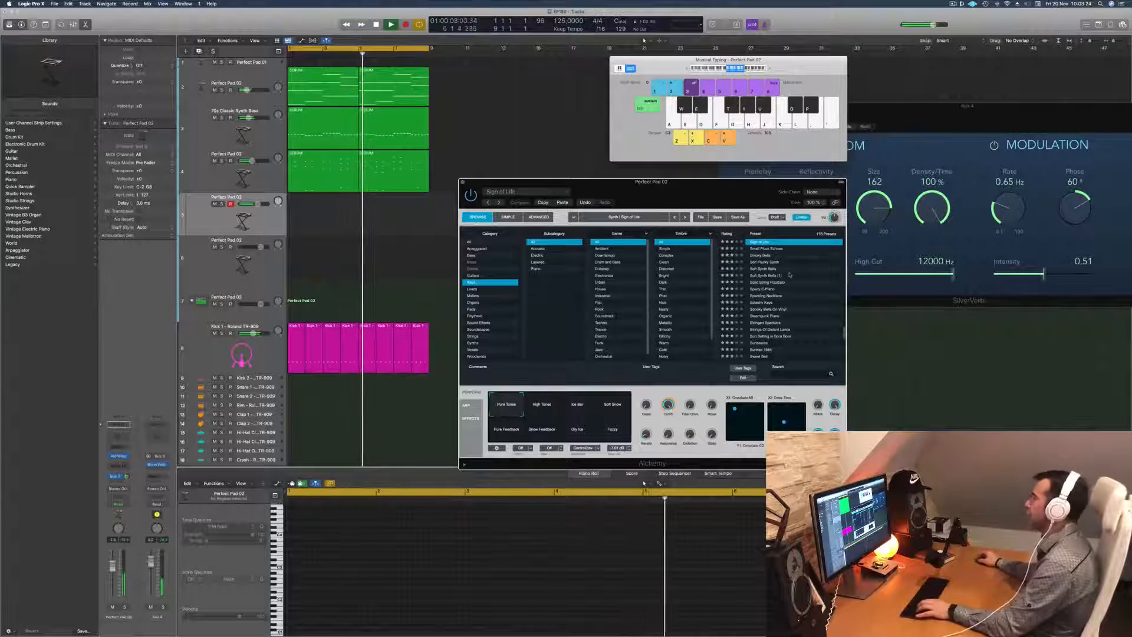
Audition the Spooky Bells On Vinyl preset and load Sunbeams in Alchemy
scroll(767, 283, down, 2)
click(760, 285)
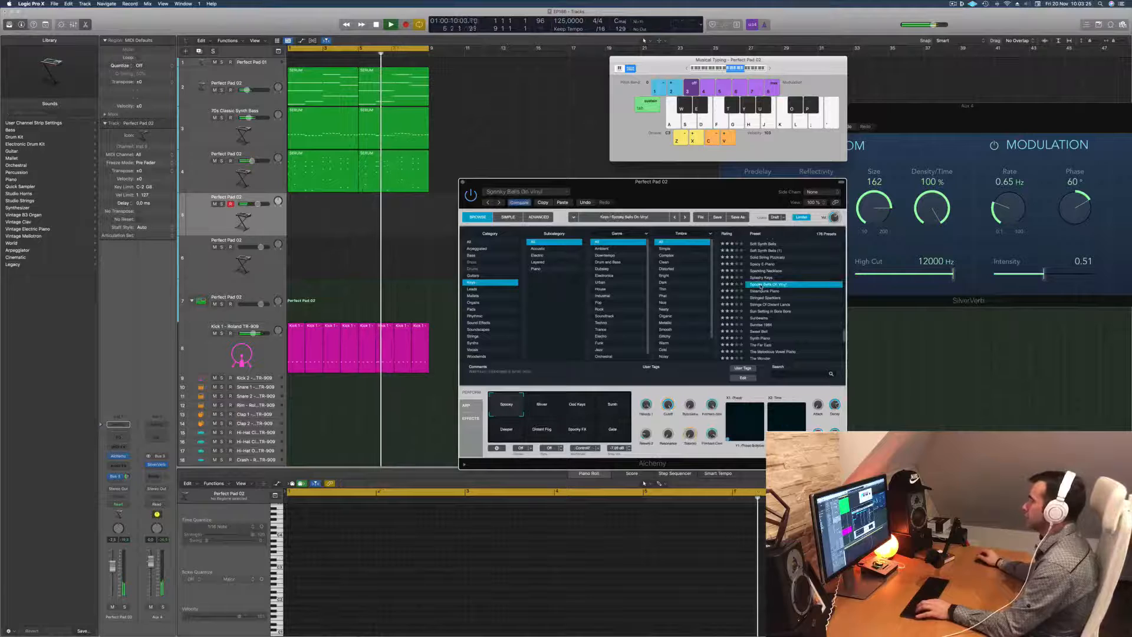
scroll(798, 298, down, 1)
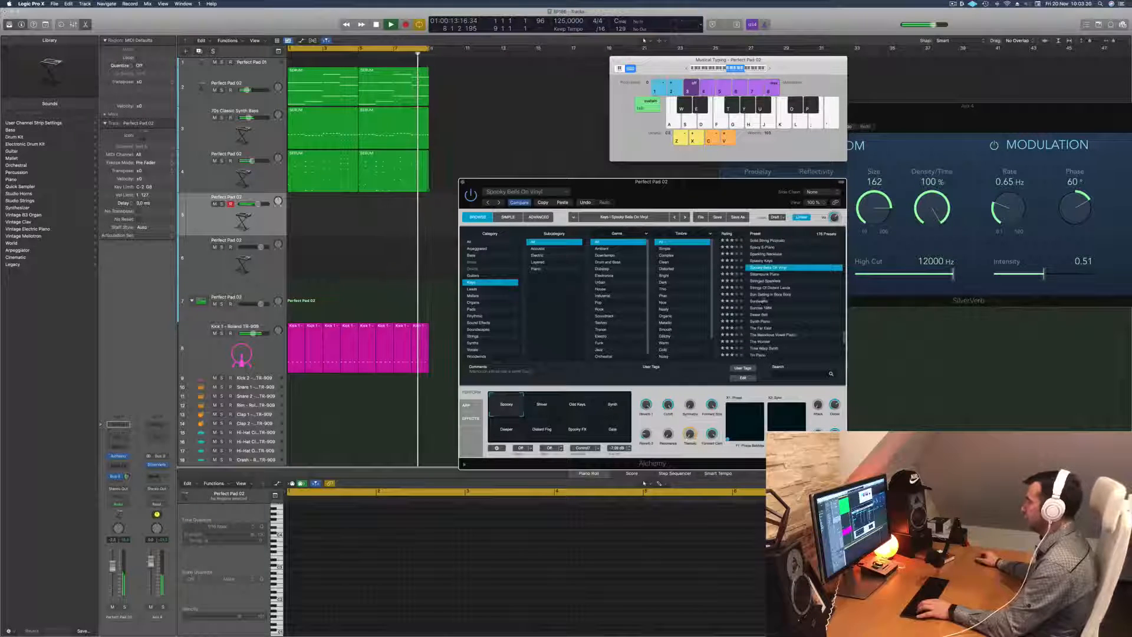
click(762, 301)
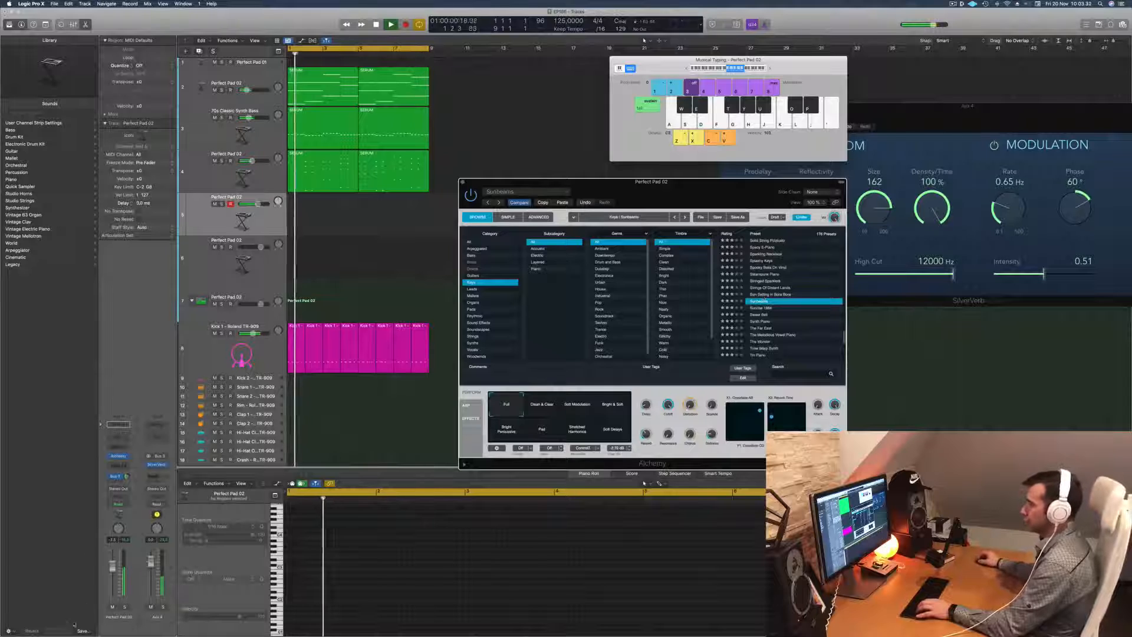
Lower the volume of the selected Perfect Pad 02 track and play a few Sunbeams notes over the loop
drag(112, 570, 111, 584)
key(a)
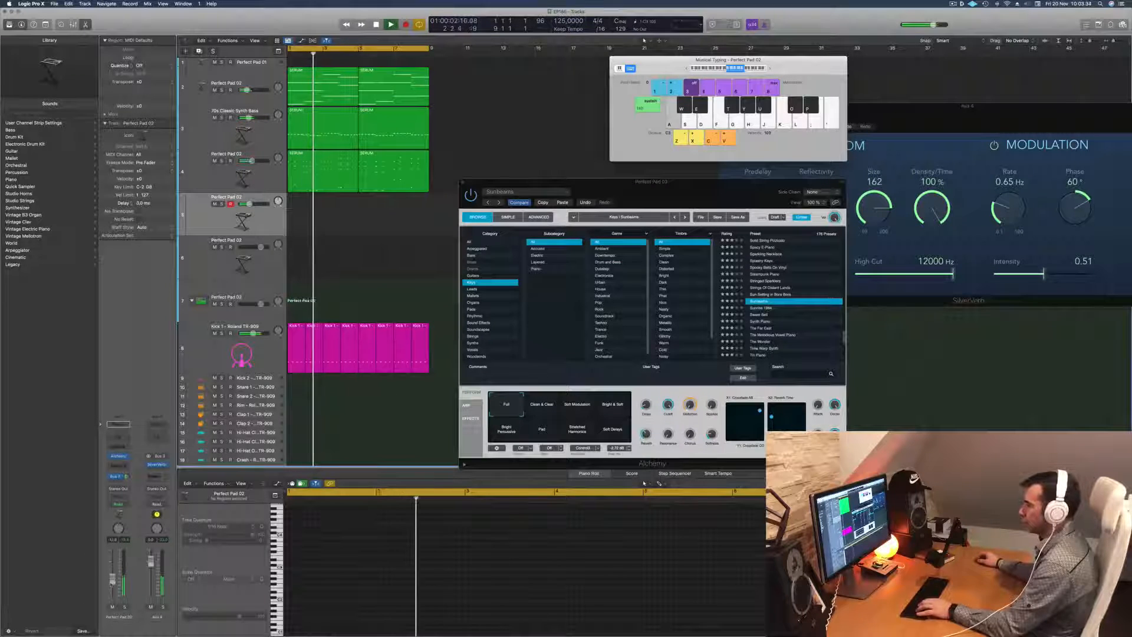
key(s)
key(d)
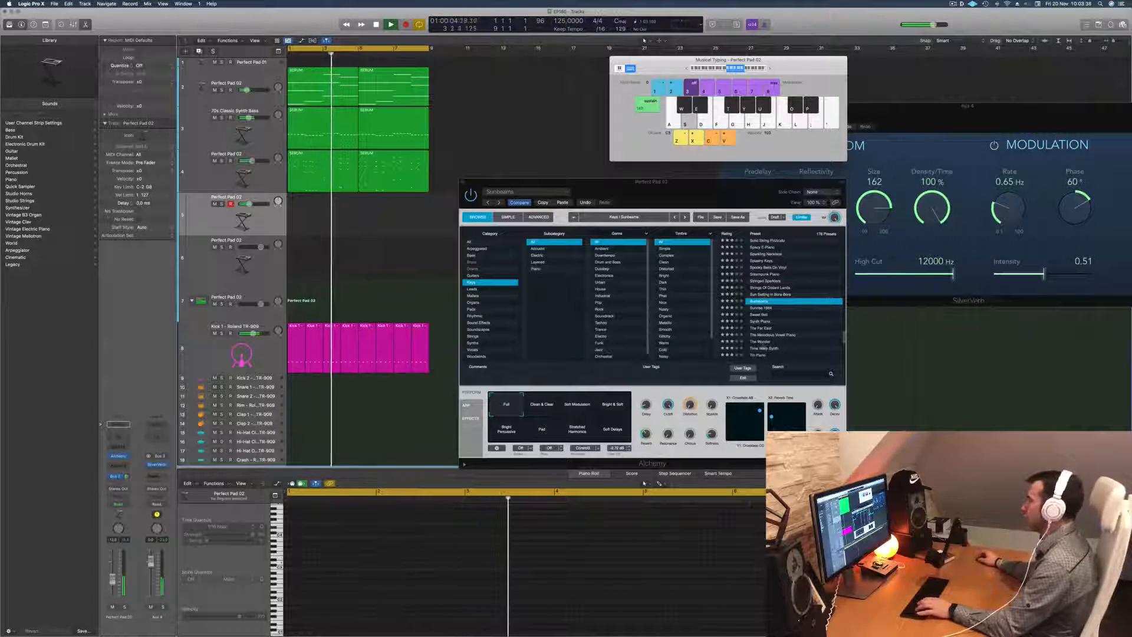
Audition the Sweet Bell and The Far East presets, and load Tin Piano in Alchemy
click(759, 317)
click(759, 315)
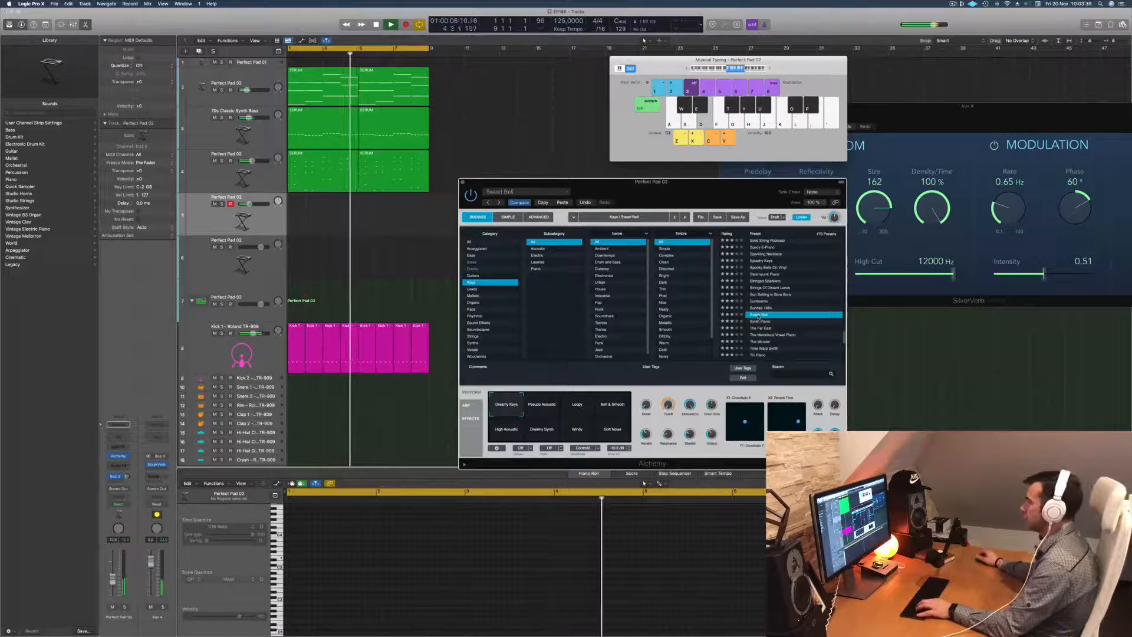
scroll(797, 302, down, 2)
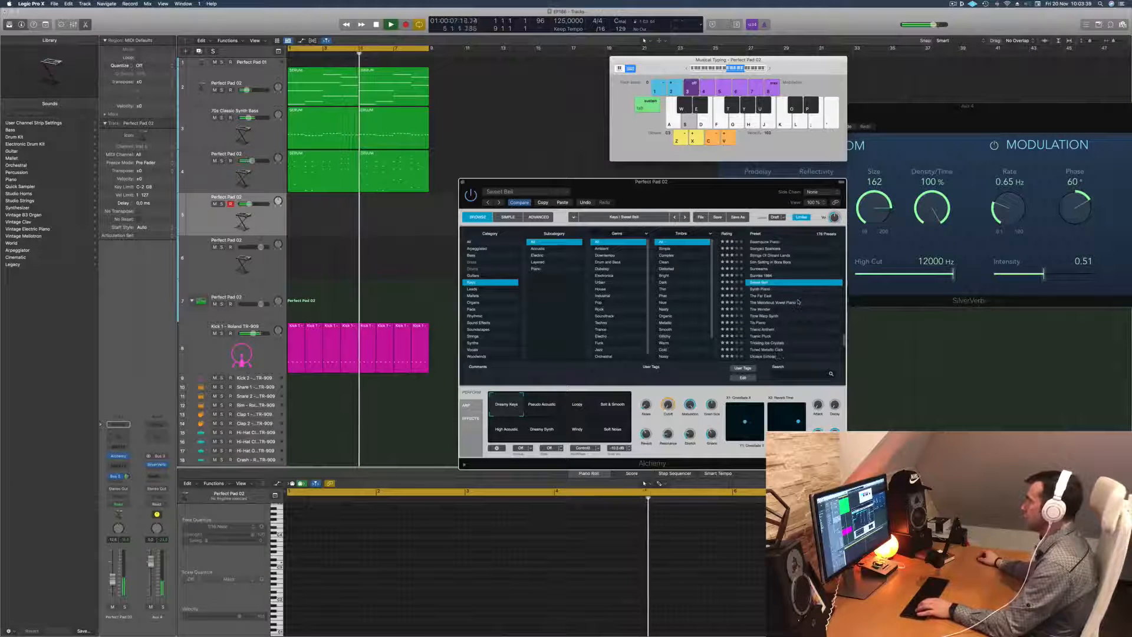
click(762, 296)
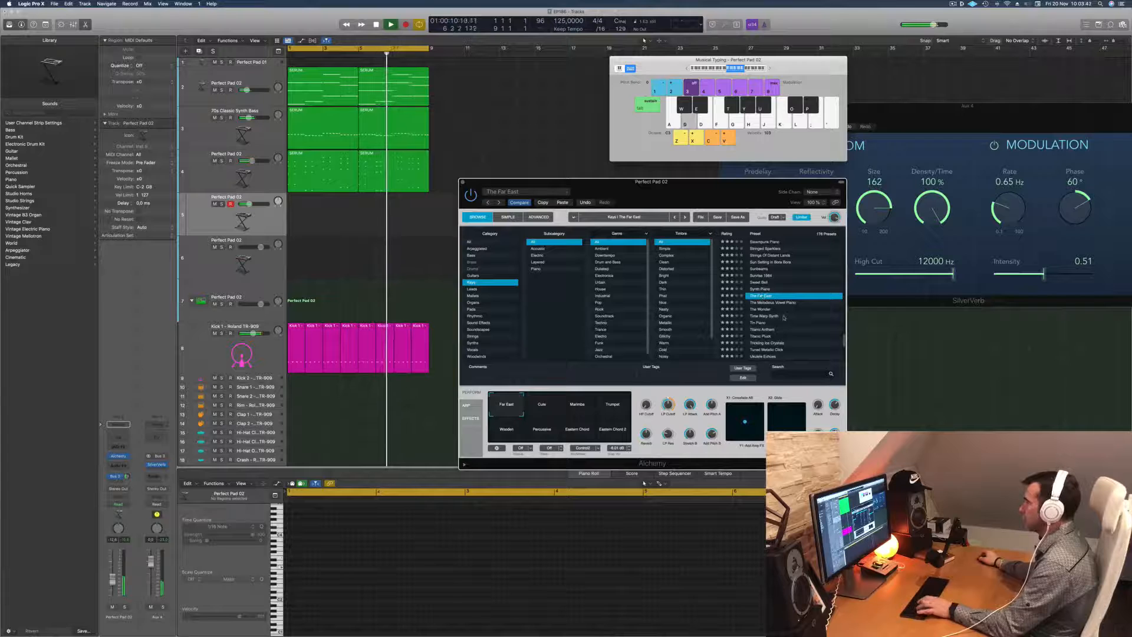
scroll(785, 318, down, 1)
click(765, 315)
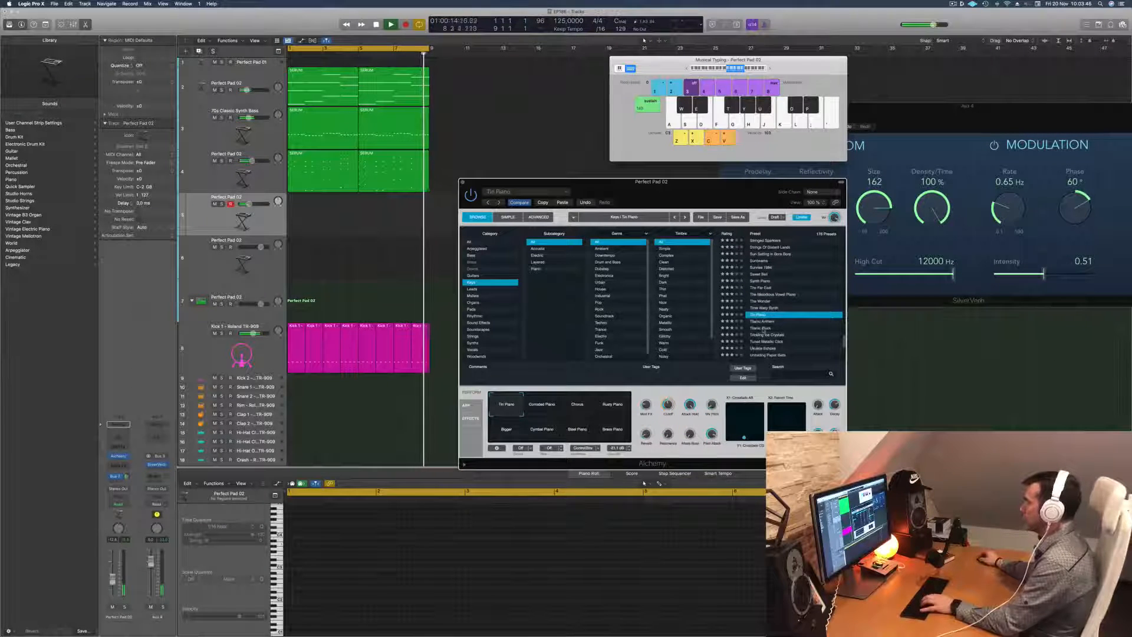
Audition the Titanic Pluck and Unfolding Paper Bells presets, and load VA Chime Piano in Alchemy
click(762, 328)
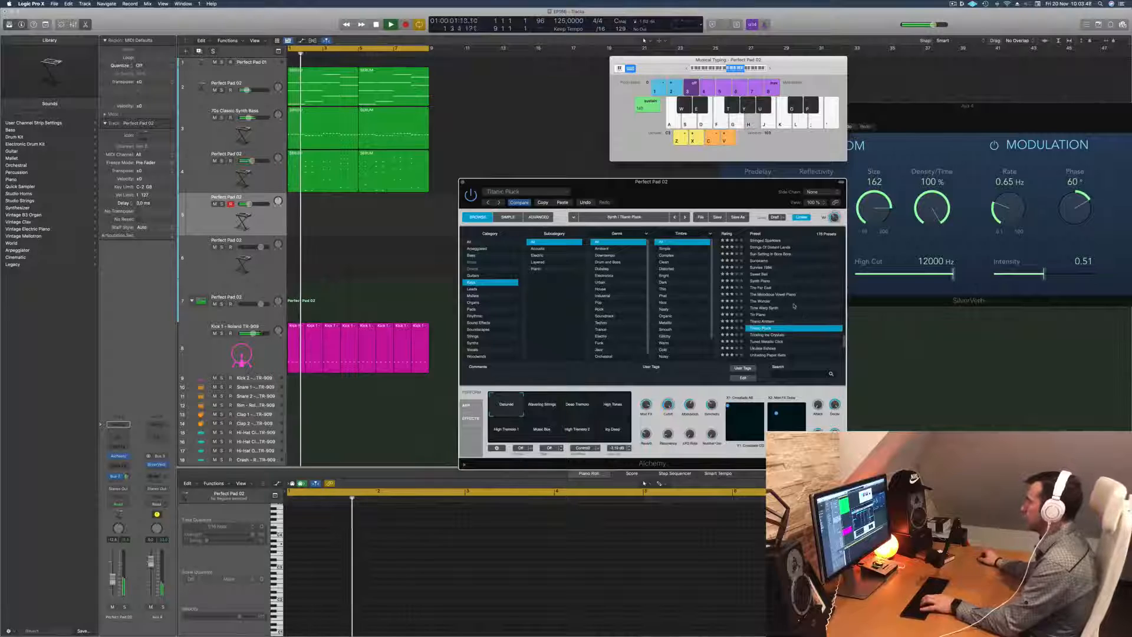
scroll(784, 309, down, 3)
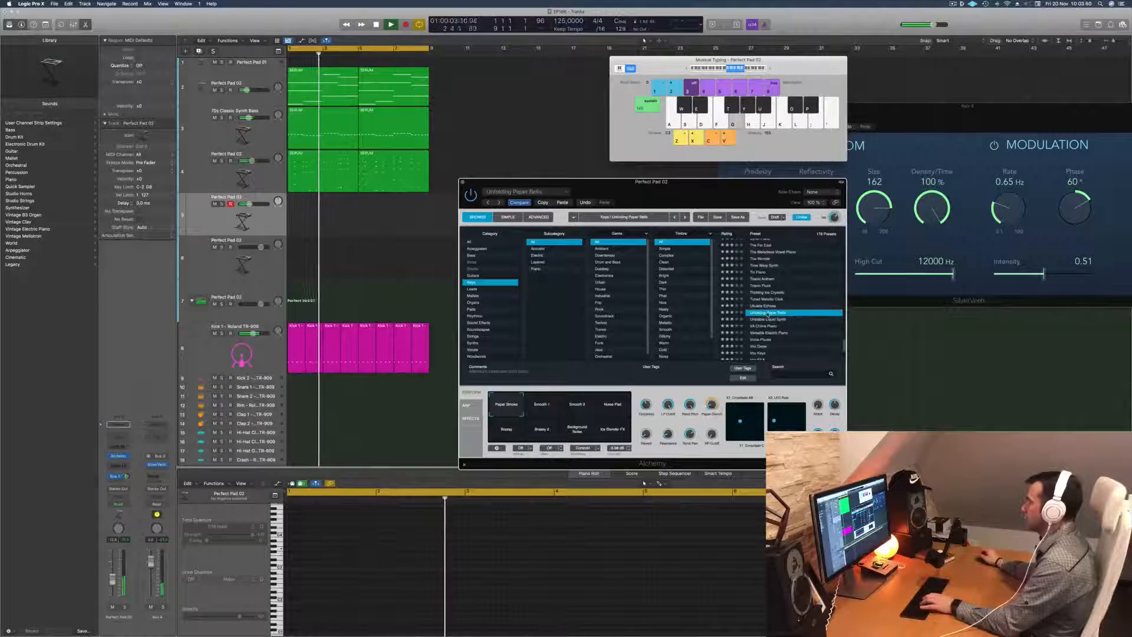
scroll(768, 315, down, 4)
click(762, 296)
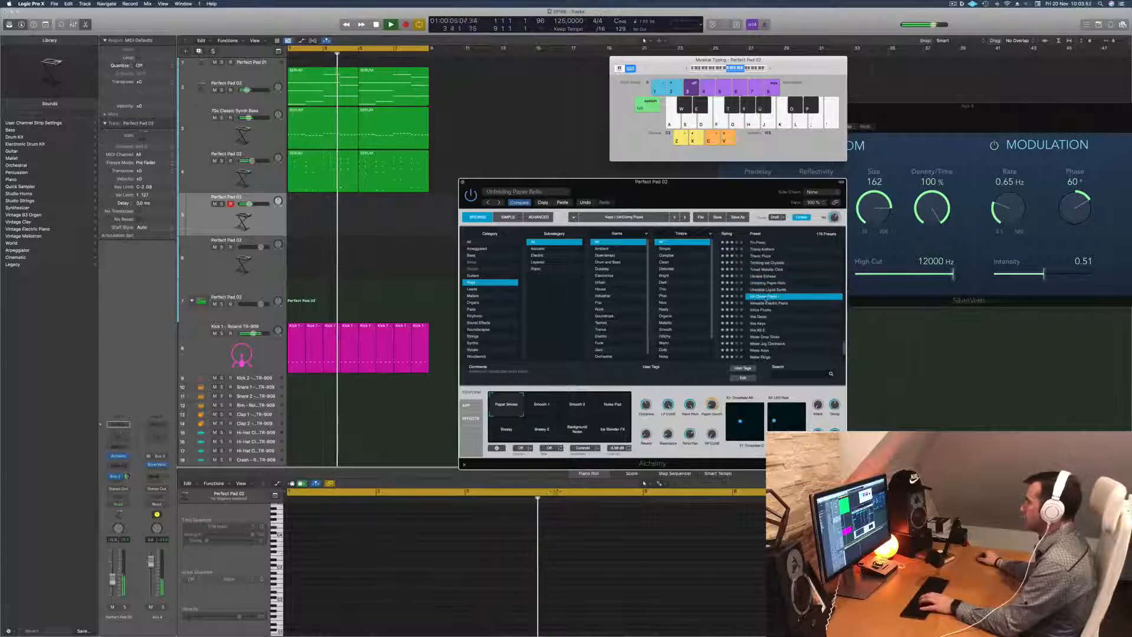
Close the Alchemy window and stop playback
drag(630, 190, 661, 177)
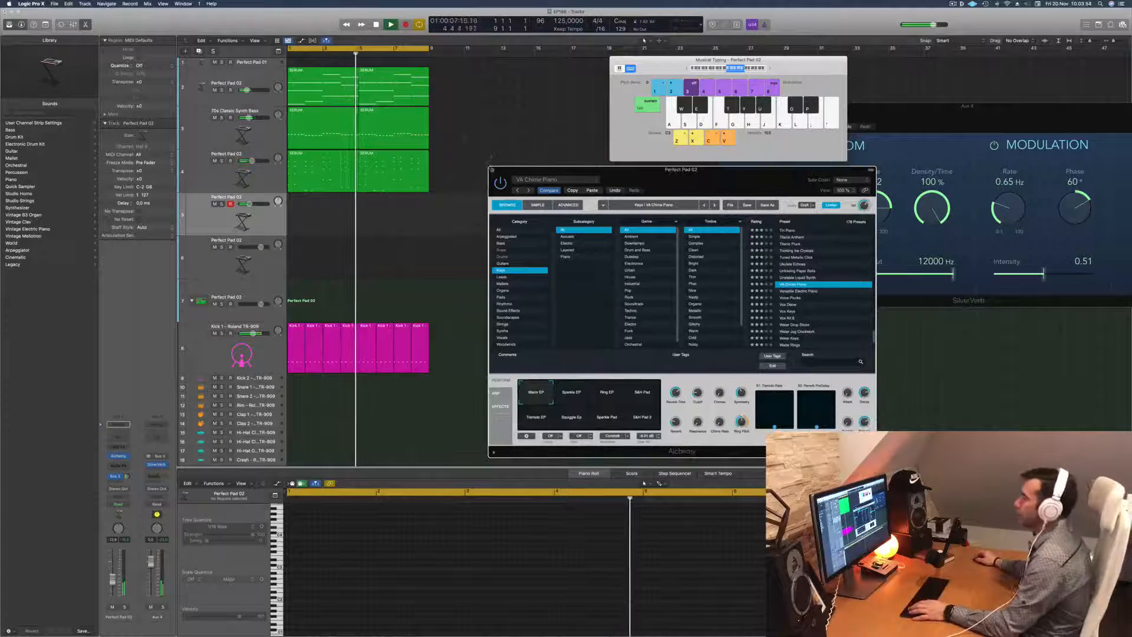
key(super+w)
key(space)
scroll(412, 277, down, 1)
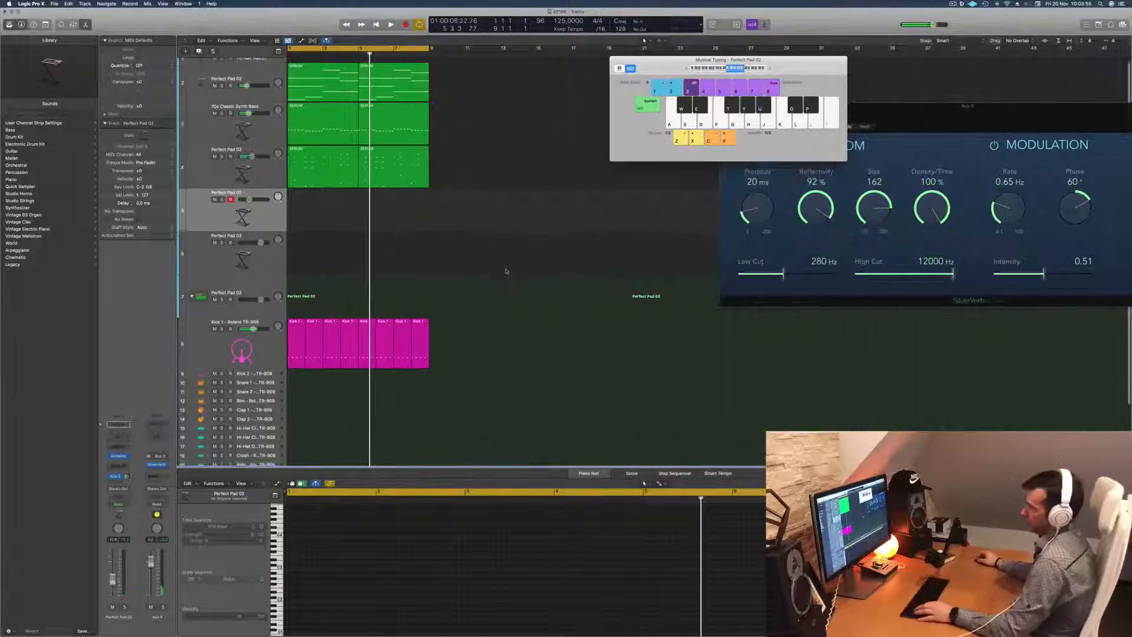
click(299, 333)
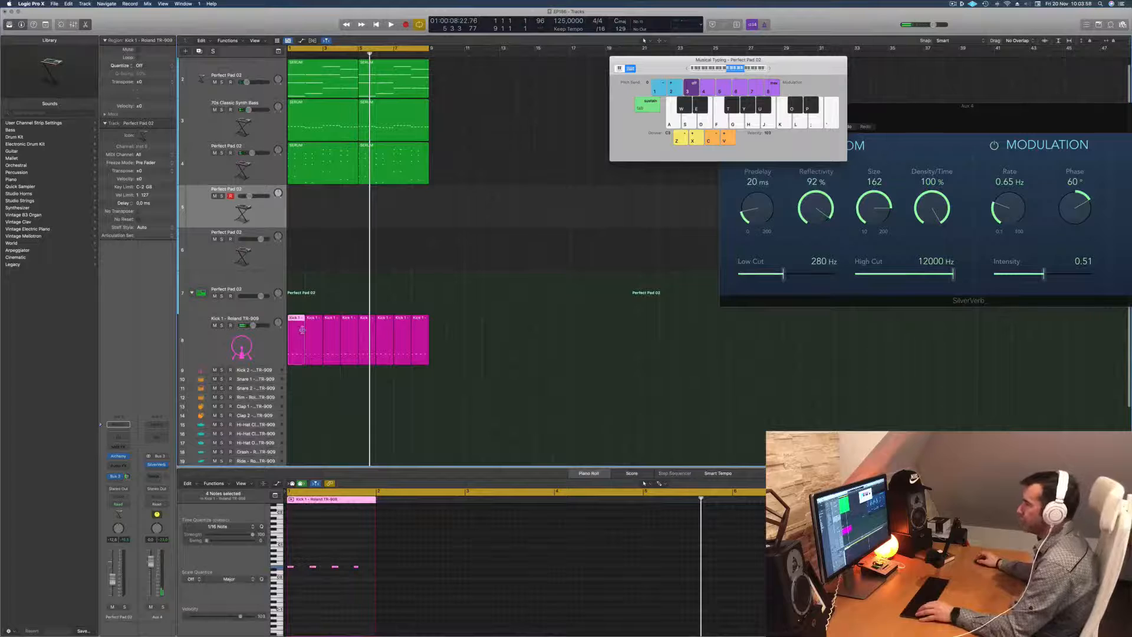
drag(302, 330, 315, 330)
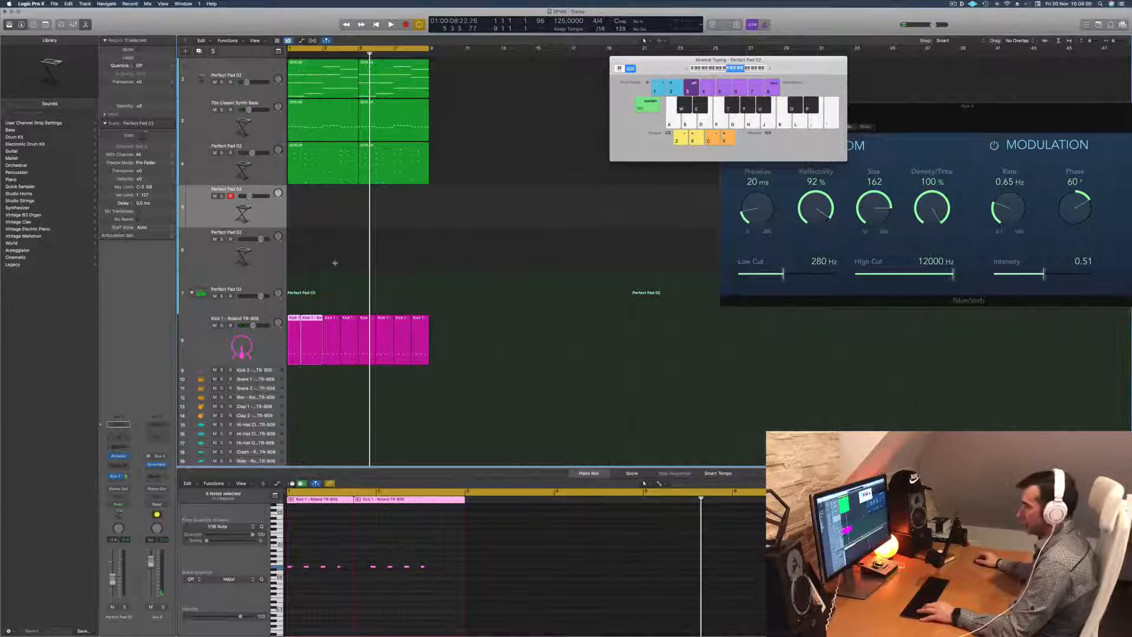
scroll(324, 283, left, 1)
click(311, 306)
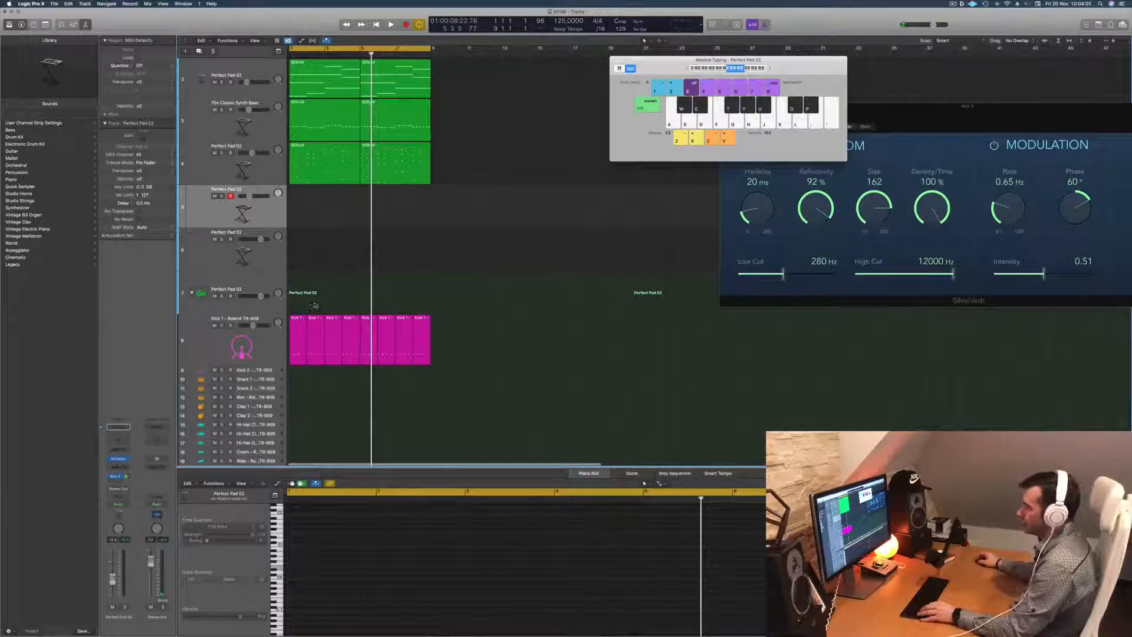
Copy the first Kick 1 region to the start of the Snare 2 track
drag(298, 331, 289, 394)
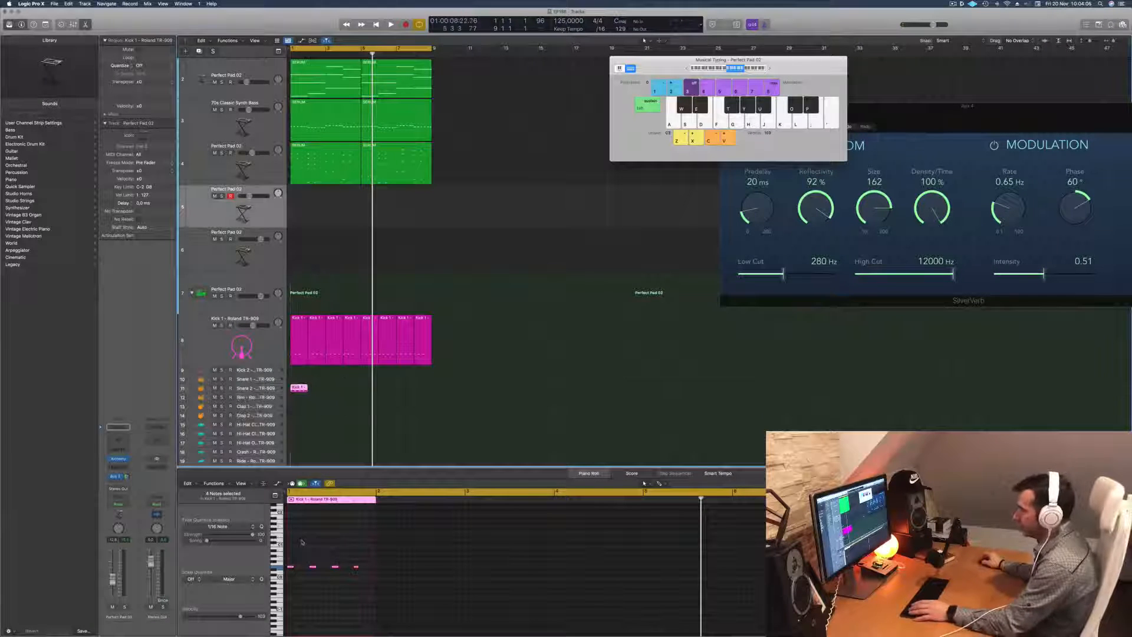
Keep only the beat 2 and 4 notes in the copied Snare 2 region, raise their pitch, and audition the pattern
key(space)
click(288, 576)
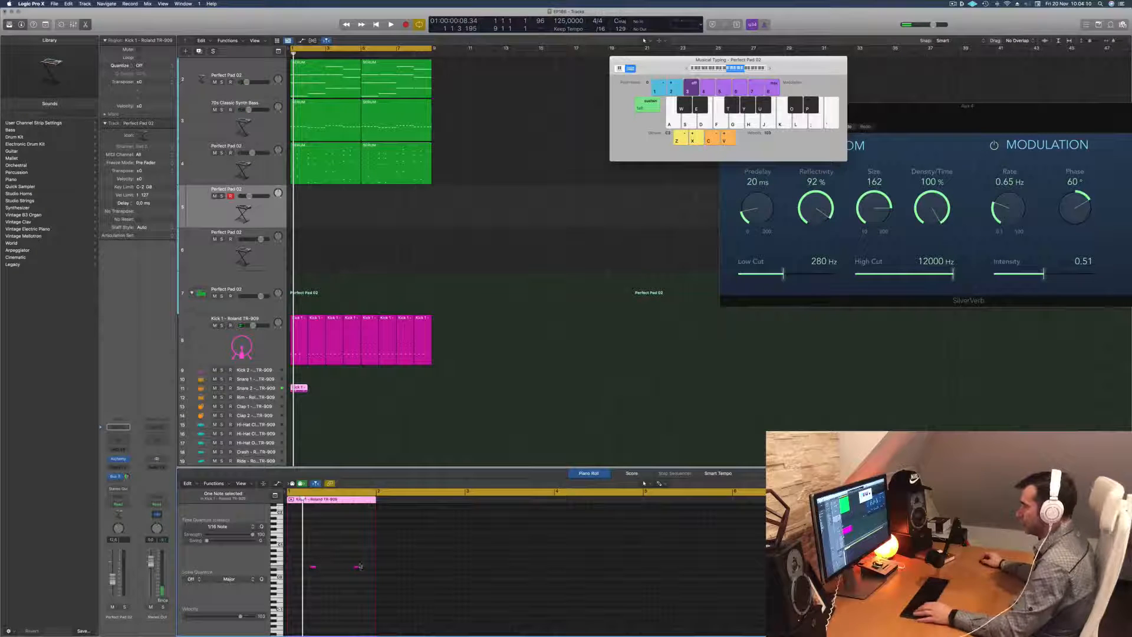
drag(361, 559, 308, 580)
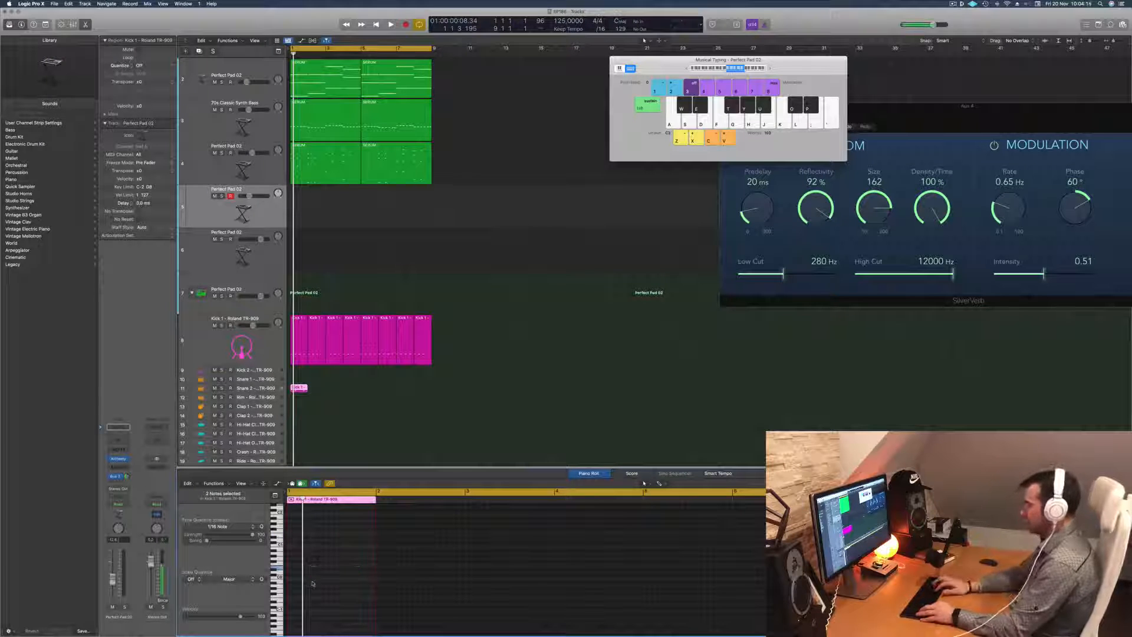
key(space)
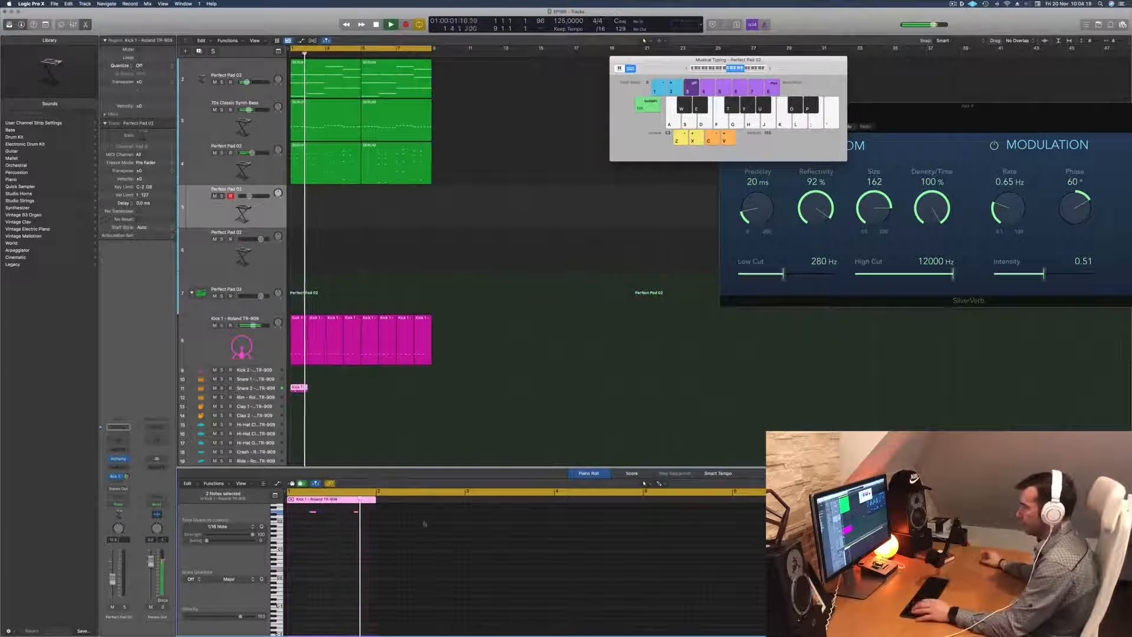
key(space)
Duplicate the one-bar region along the Snare 2 track to fill bars 1 to 8, and play it back
scroll(293, 392, right, 1)
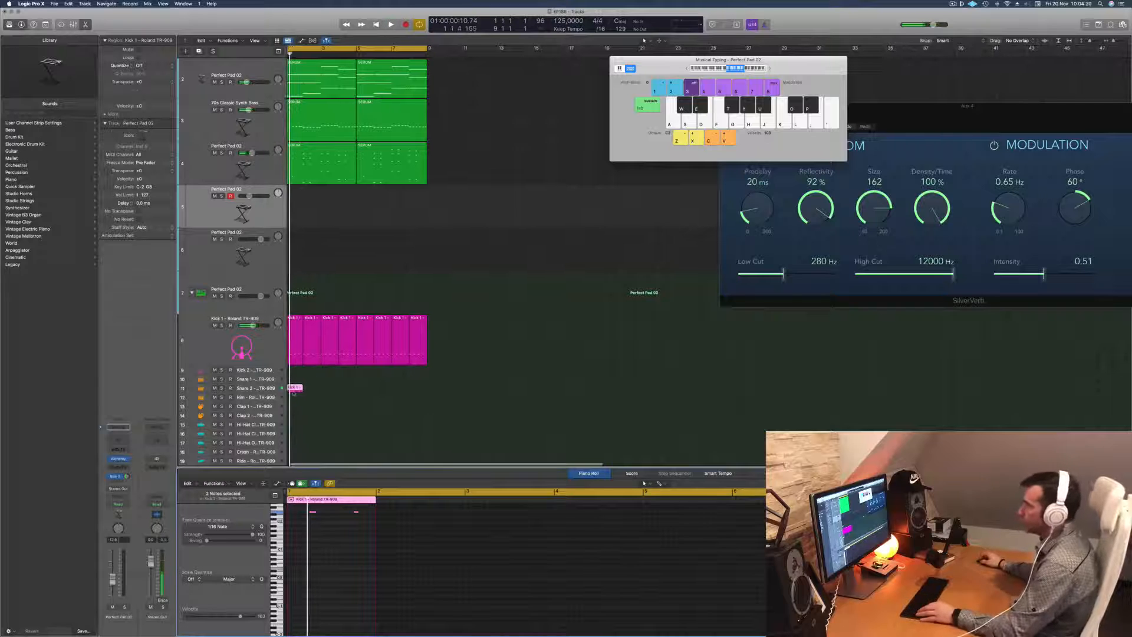
drag(295, 388, 388, 390)
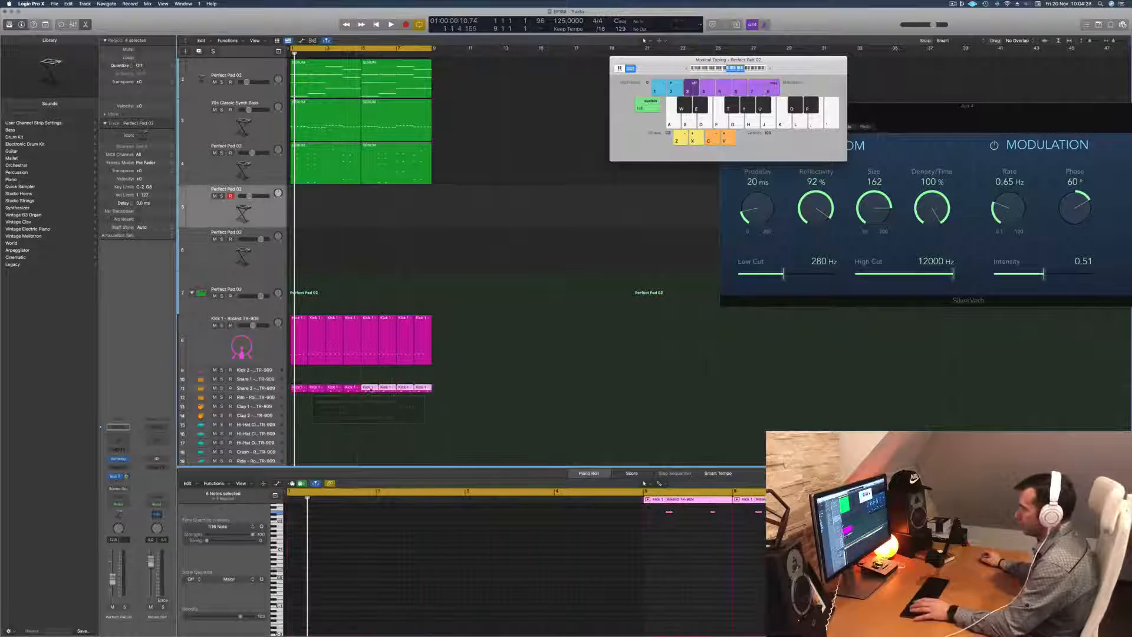
key(space)
drag(462, 386, 615, 207)
key(super+z)
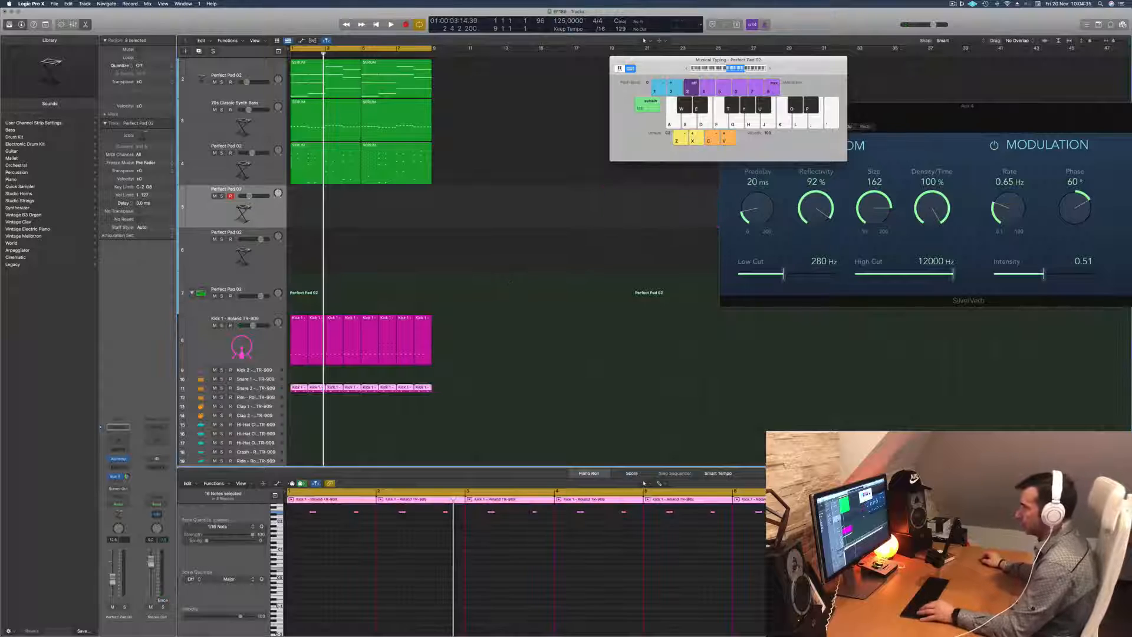
Move all eight regions from the Snare 2 track to the Snare 1 track, select that track, and audition the snare from the start
drag(299, 389, 300, 380)
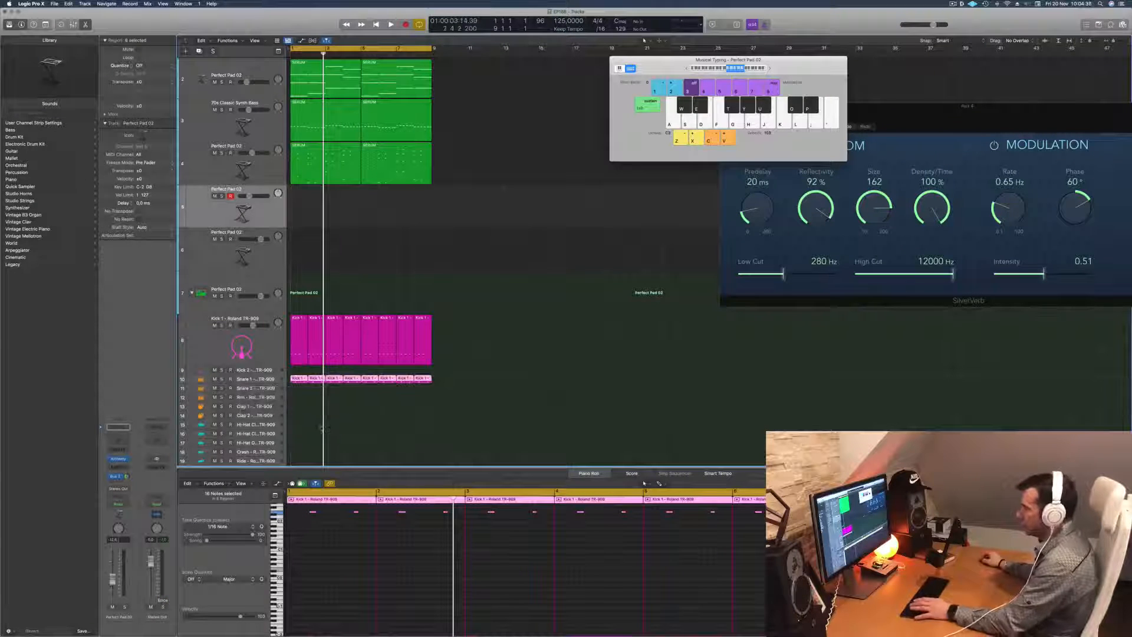
key(space)
click(258, 383)
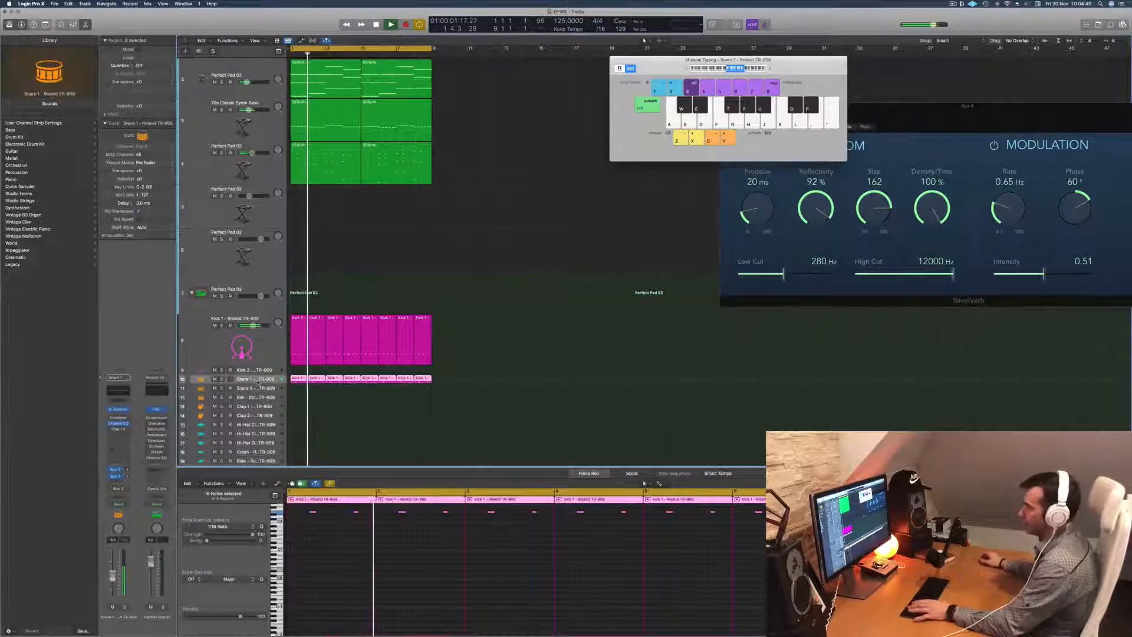
key(space)
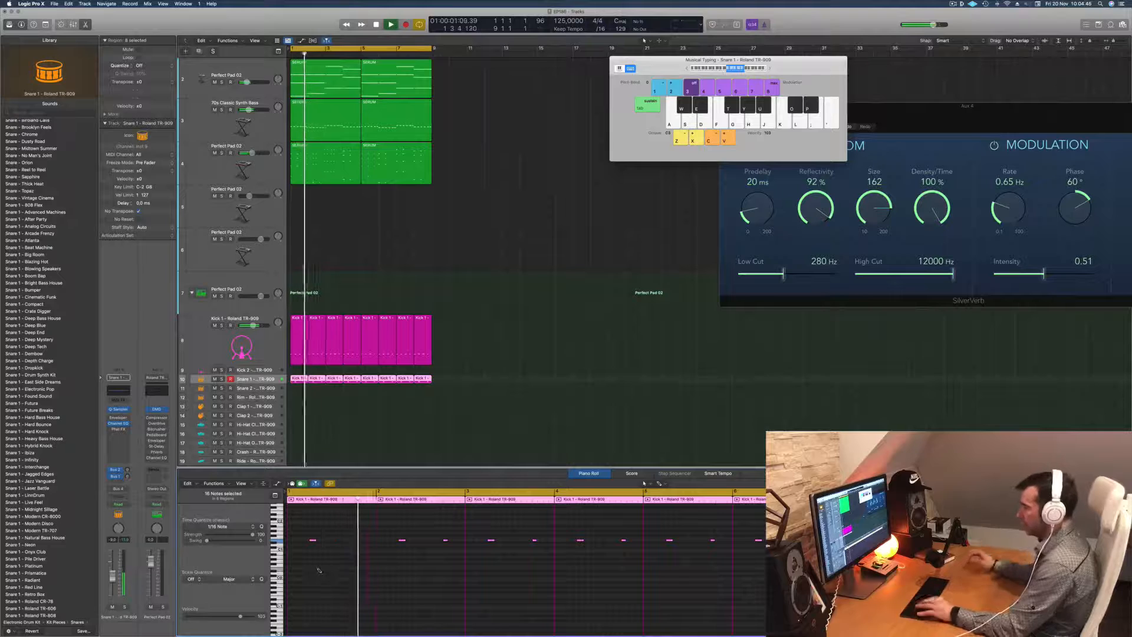
key(Return)
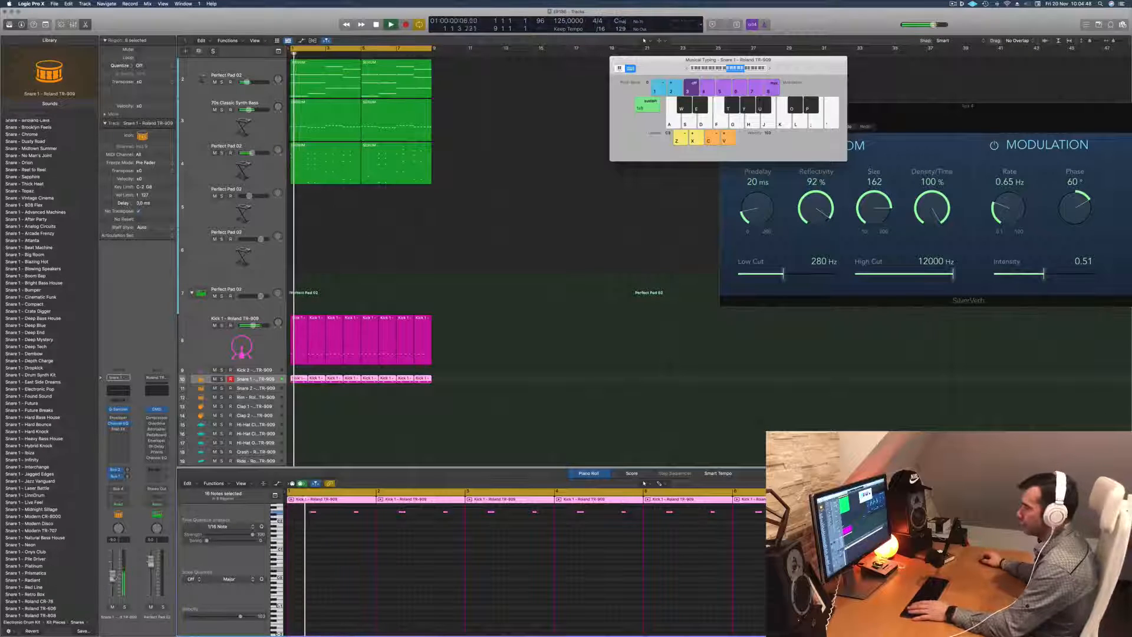
Play the loop from the start to hear the snare pattern together with the kick and synth parts
scroll(384, 403, down, 5)
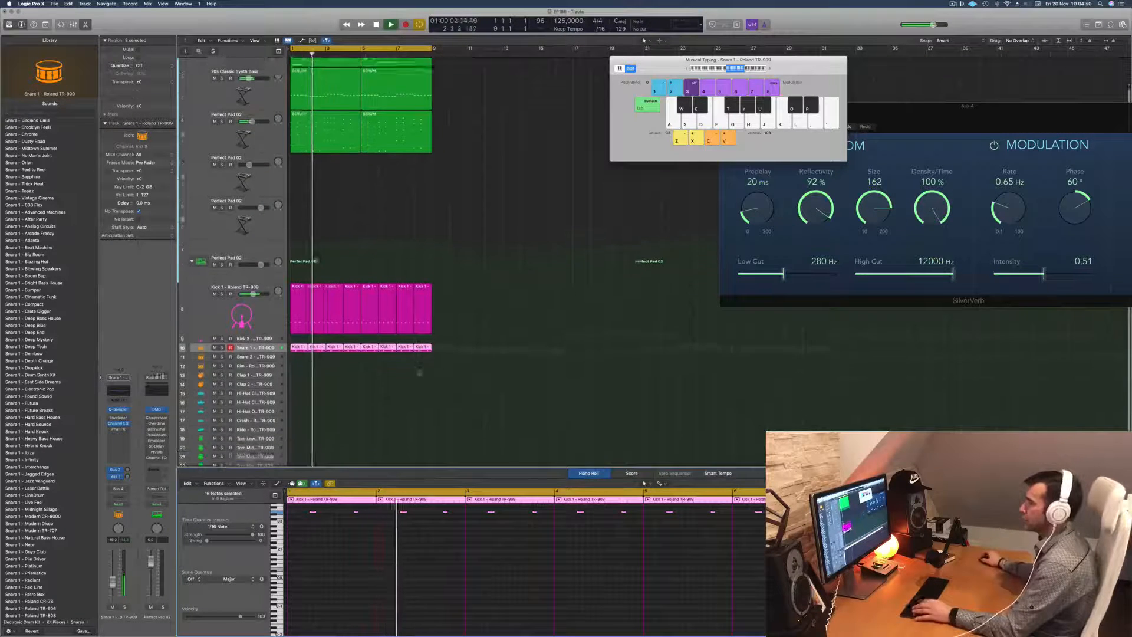
scroll(376, 386, down, 1)
key(Return)
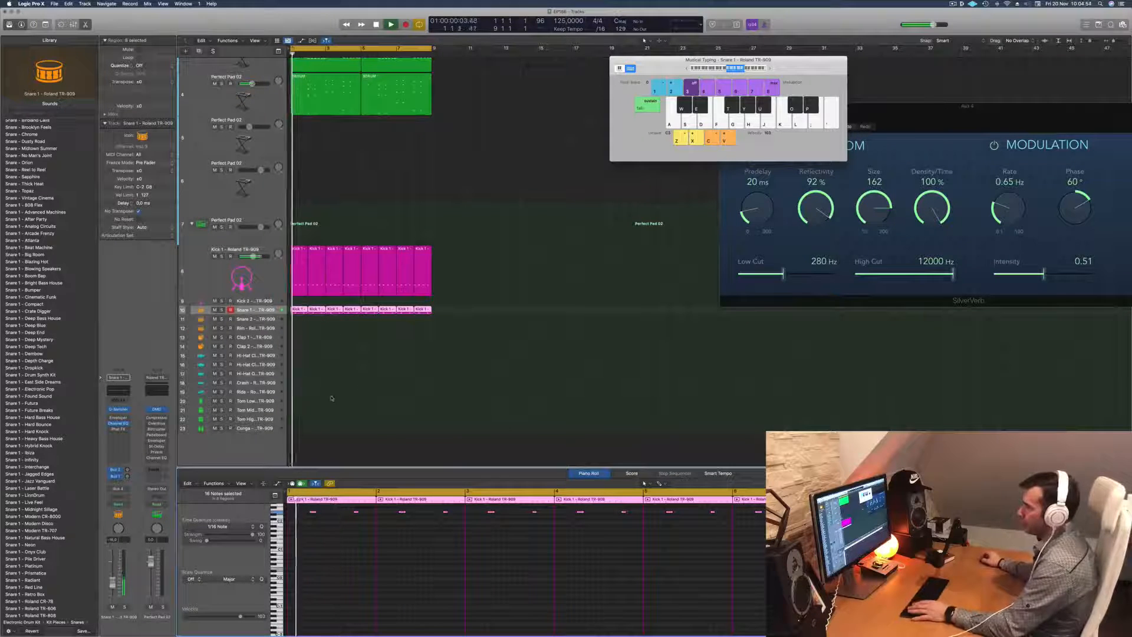
click(303, 303)
key(space)
key(space)
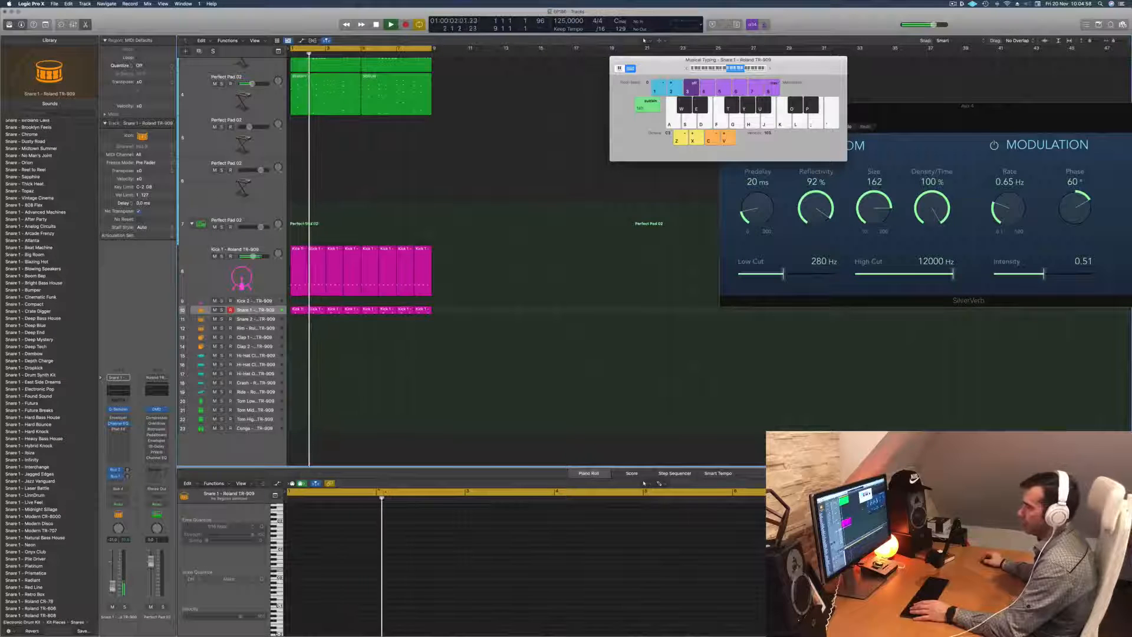
key(space)
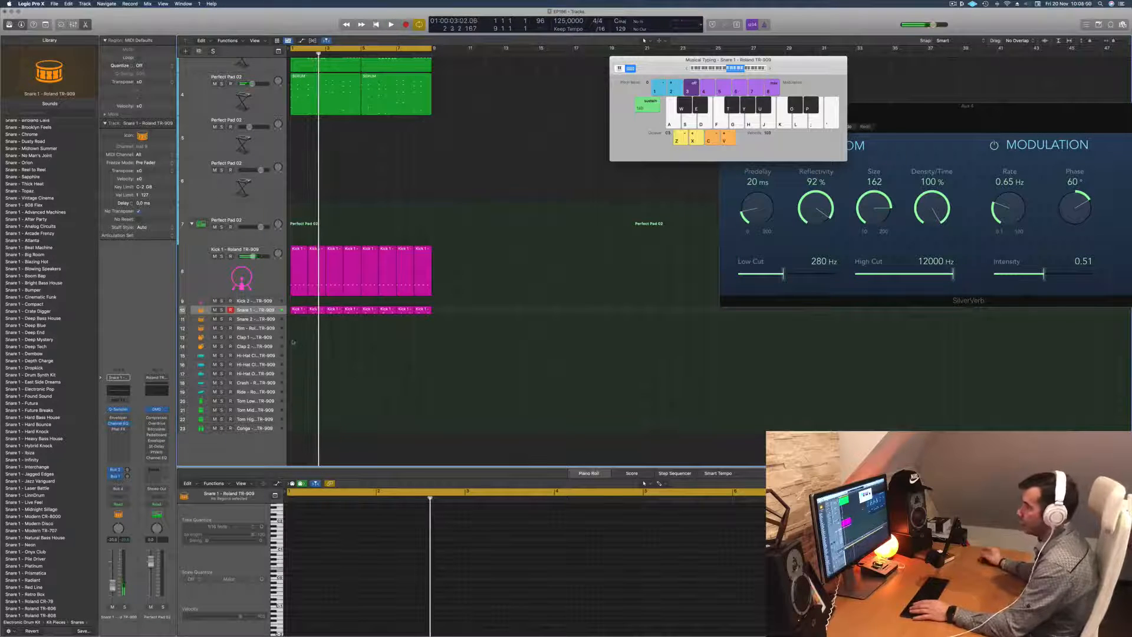
Copy the first Snare 1 region to the hi-hat track 15 and rework its notes into a four-hit pattern
click(299, 310)
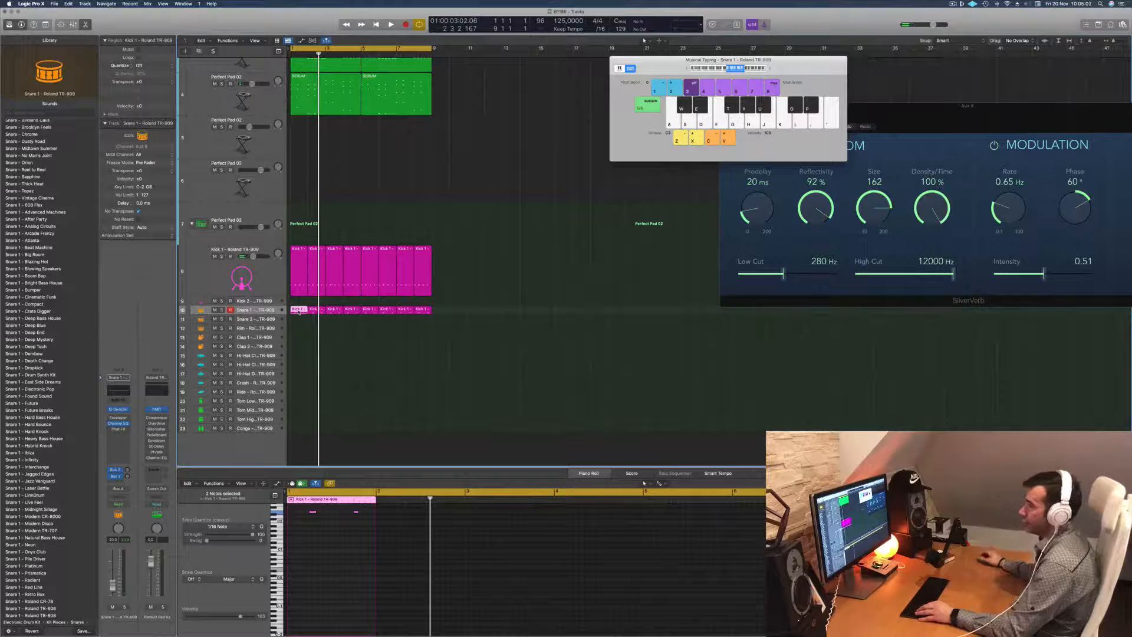
drag(298, 310, 298, 356)
drag(302, 521, 372, 527)
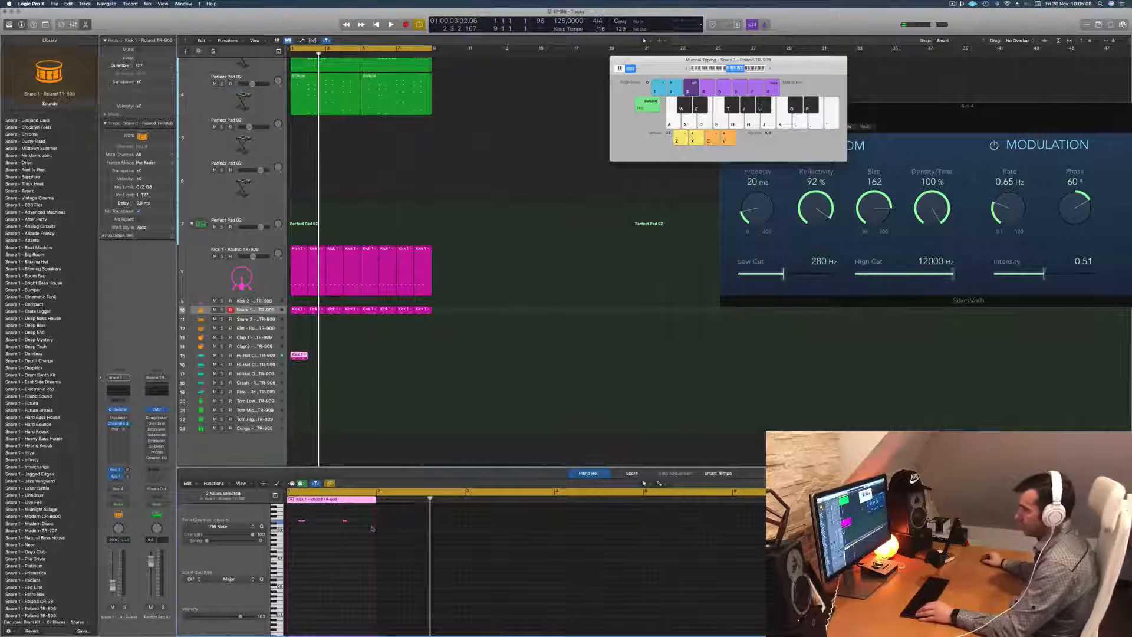
drag(301, 523, 324, 526)
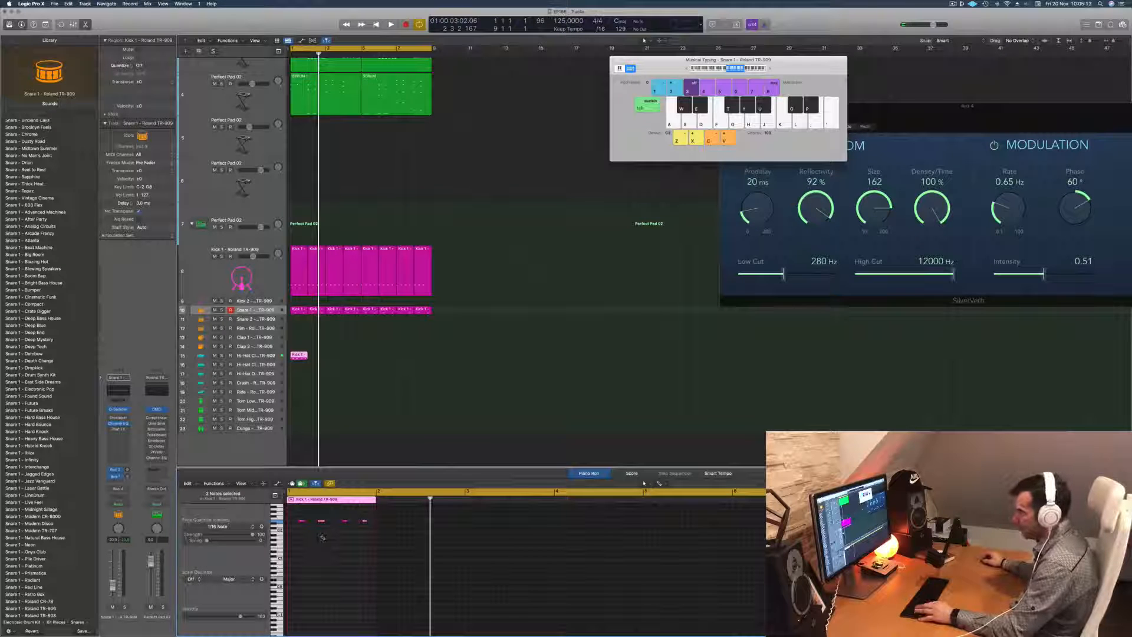
Audition the hi-hat pattern and repeat its region on track 15 to fill the eight-bar loop
key(space)
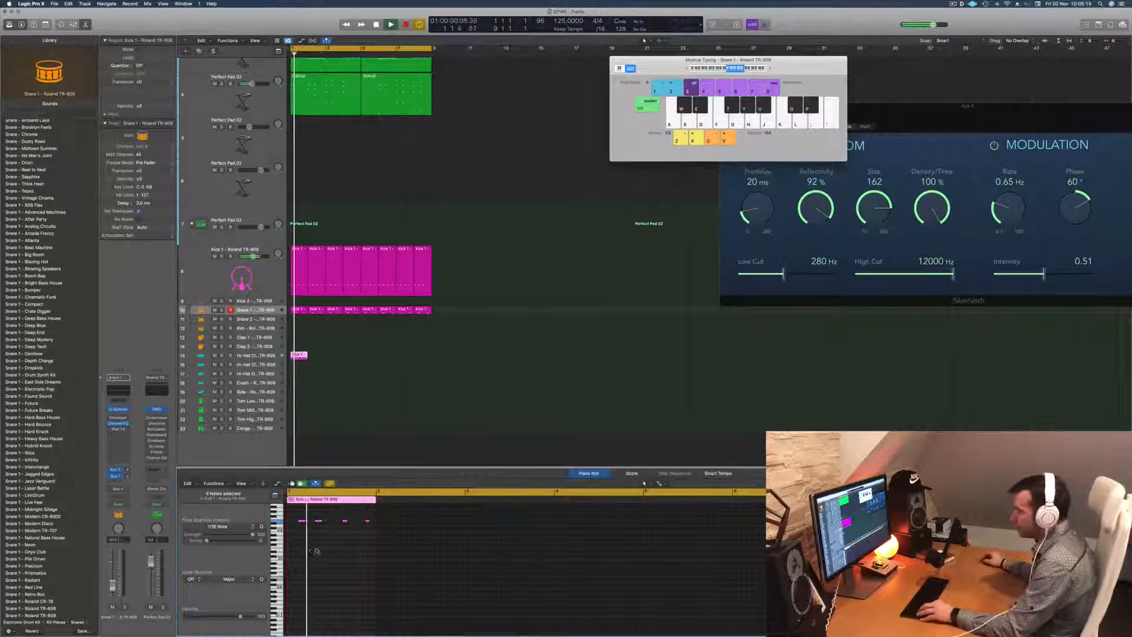
key(super+Right)
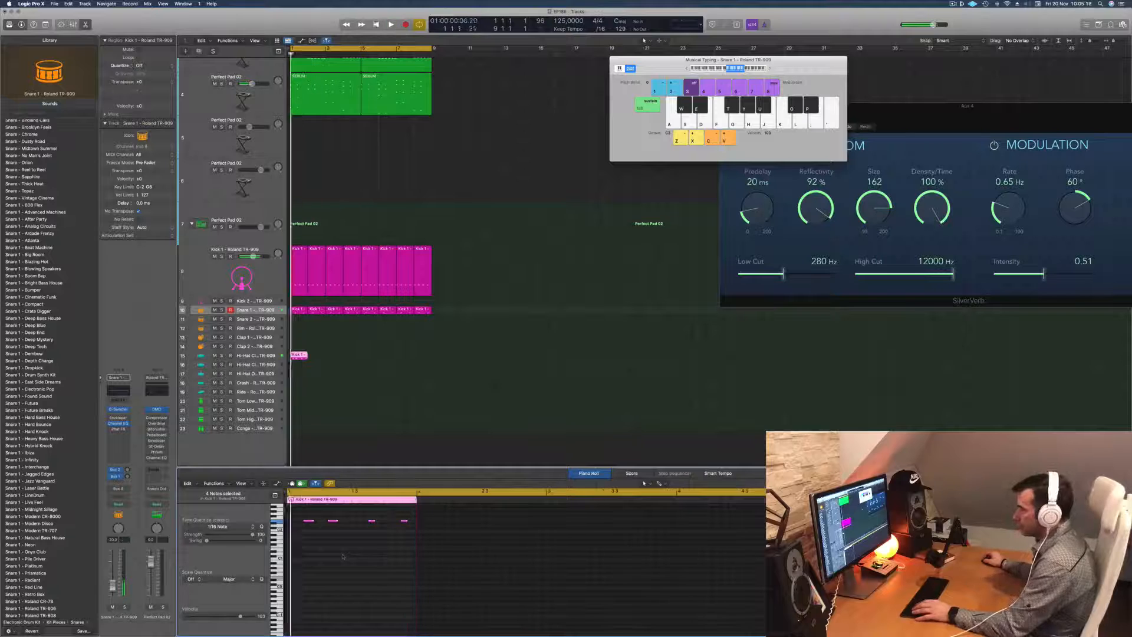
drag(300, 356, 371, 357)
click(315, 394)
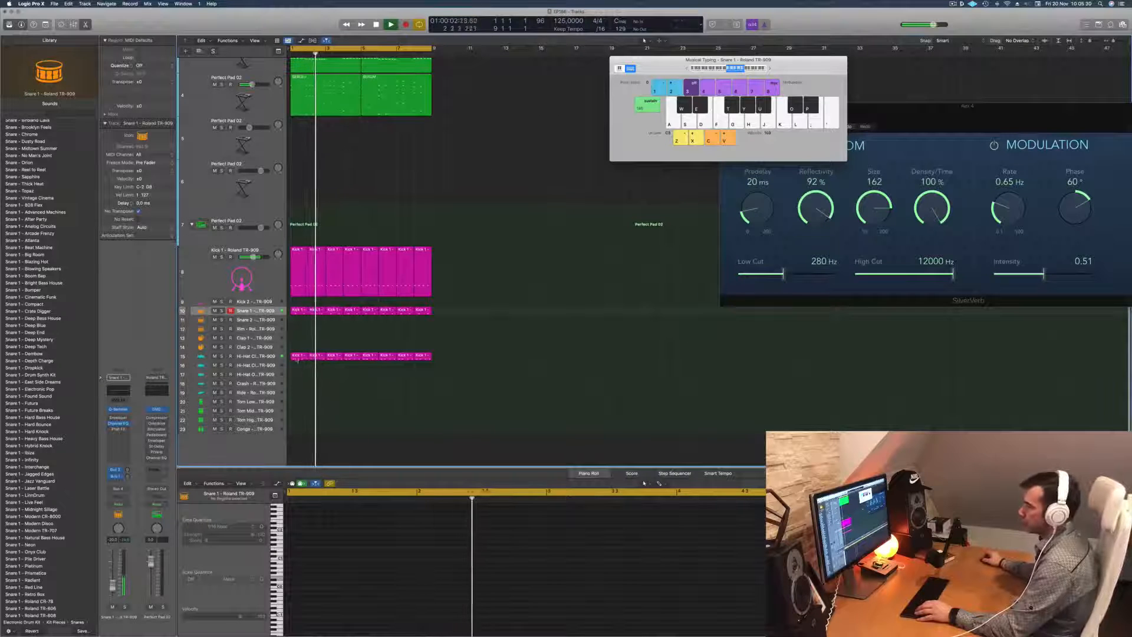
Copy the first Snare 1 region to the Tom Low track and transpose its two notes down two octaves
drag(295, 312, 298, 402)
drag(311, 553, 395, 517)
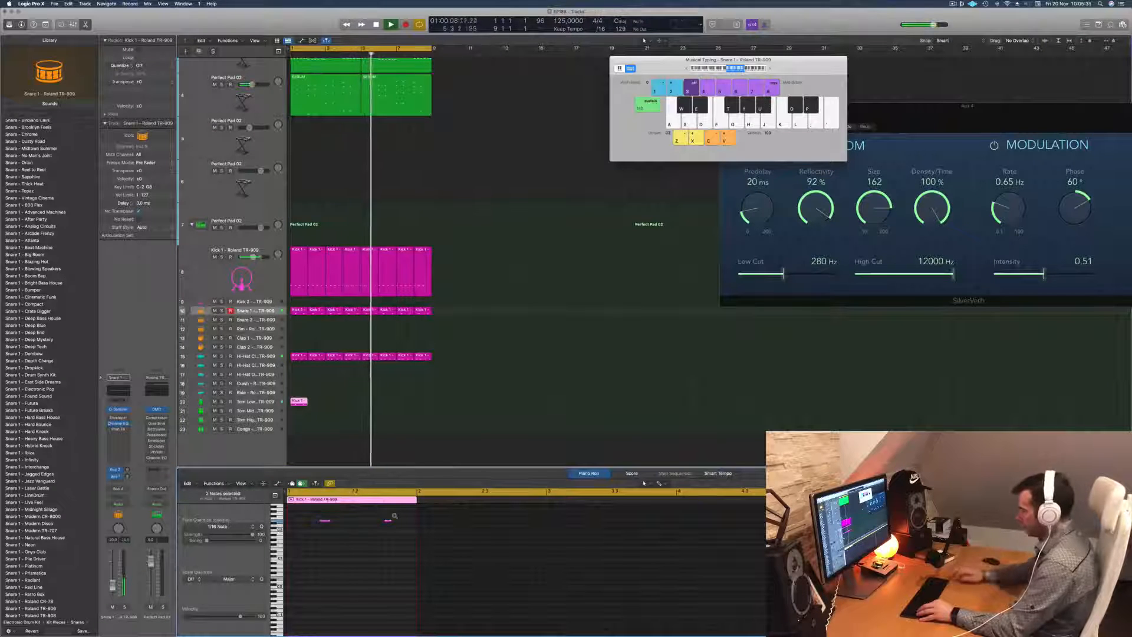
key(shift+alt+Down)
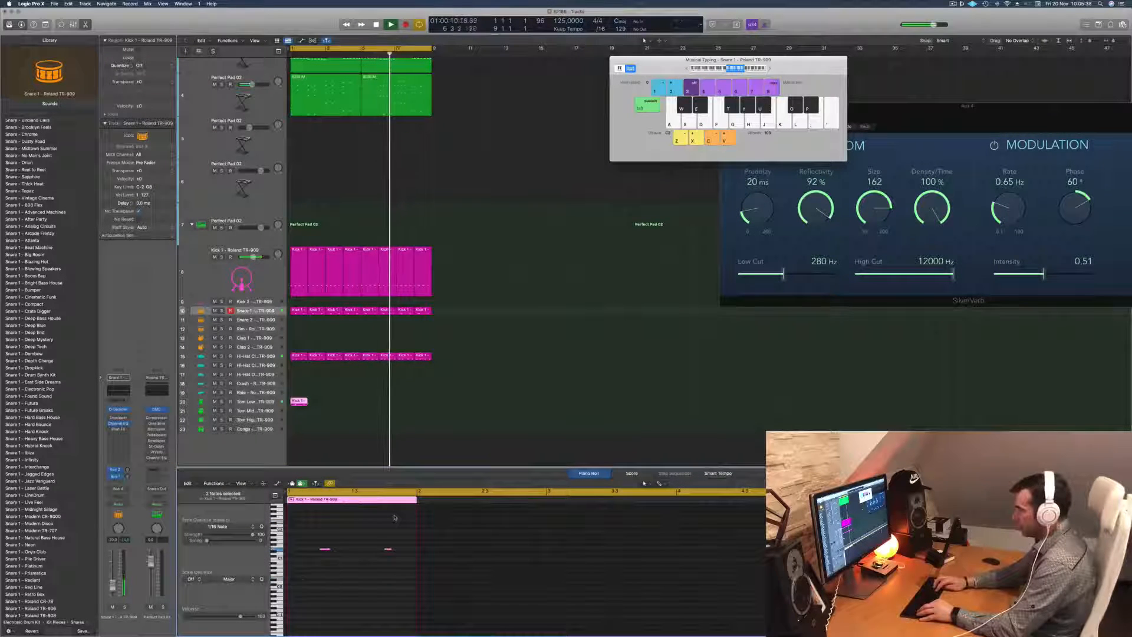
key(shift+alt+Down)
key(Return)
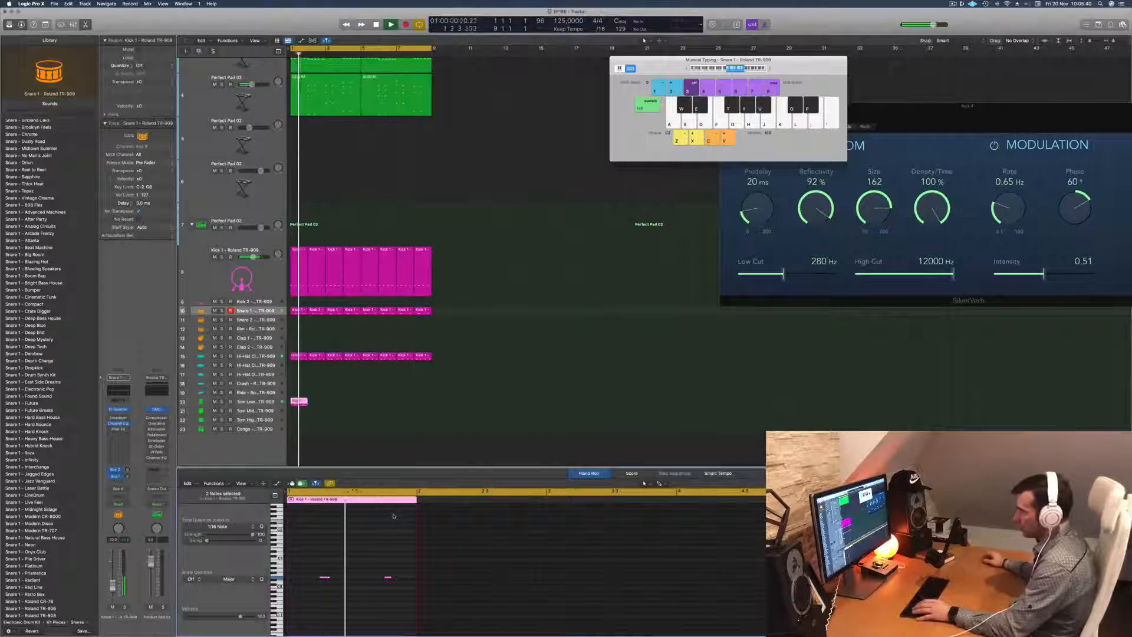
Shift both Tom Low notes a sixteenth earlier and play the loop from the start to check the timing
key(Return)
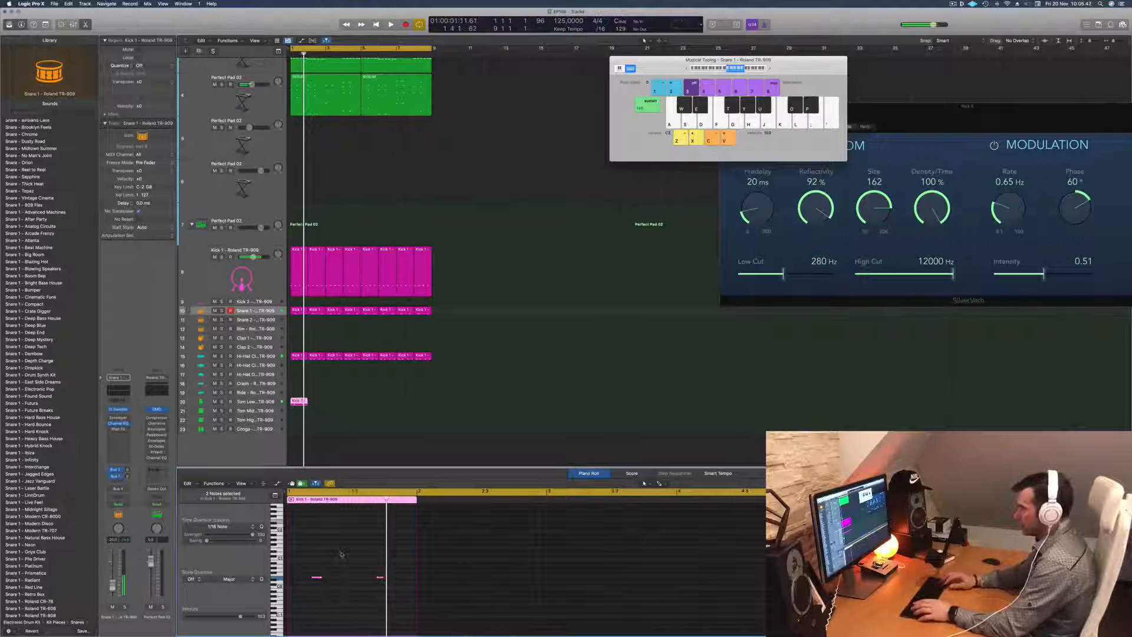
key(Return)
key(space)
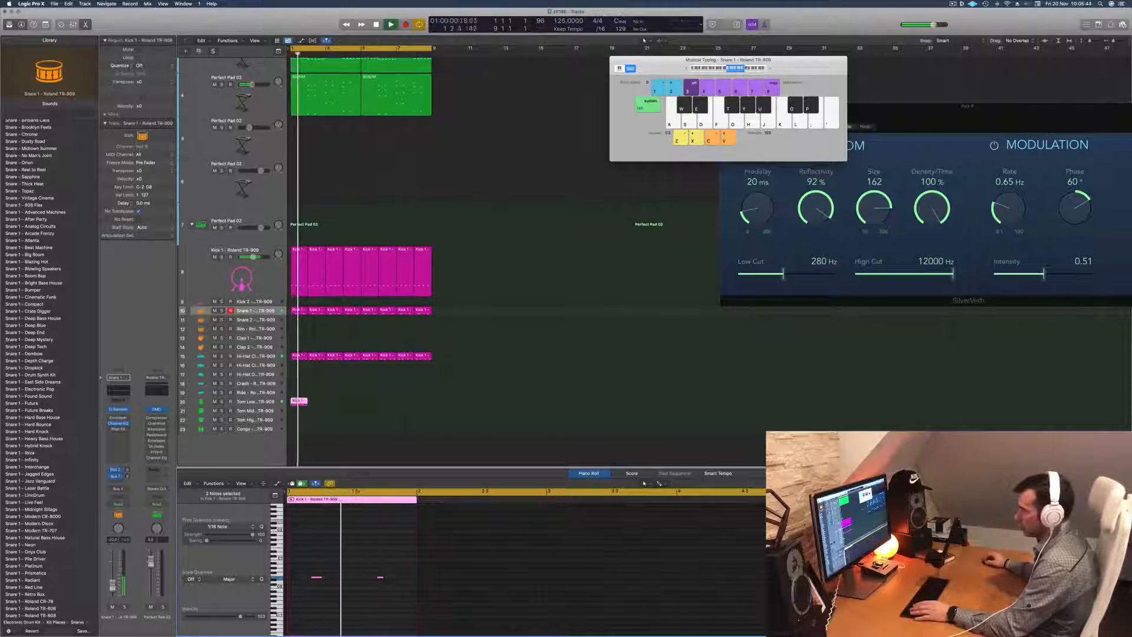
key(Return)
Move the second Tom Low note toward the end of the bar while auditioning the loop
click(380, 577)
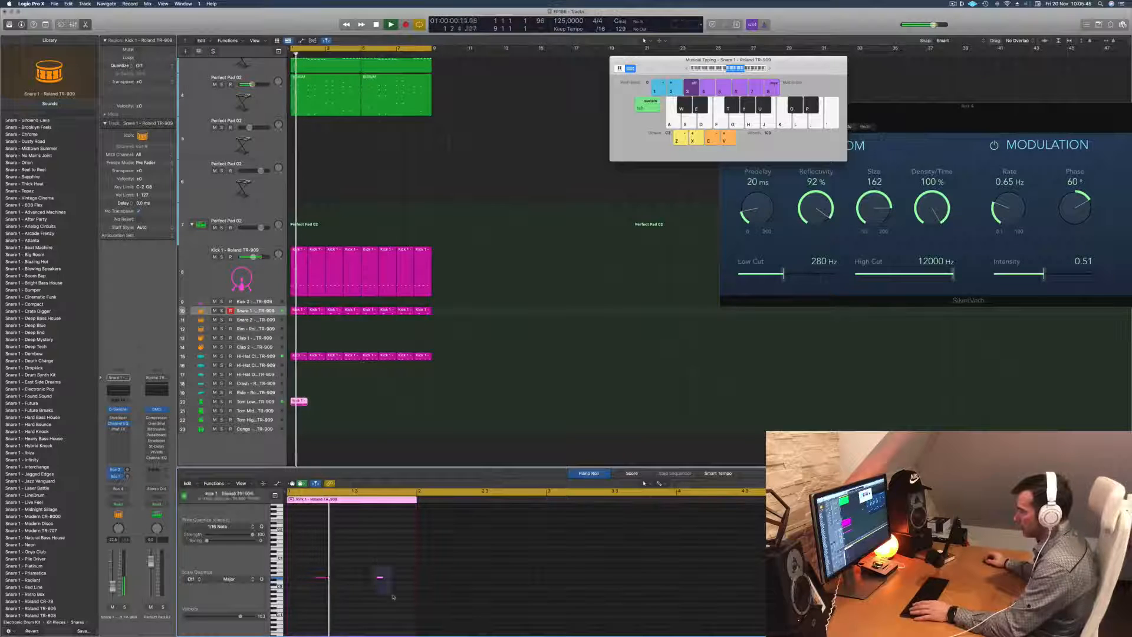
key(Return)
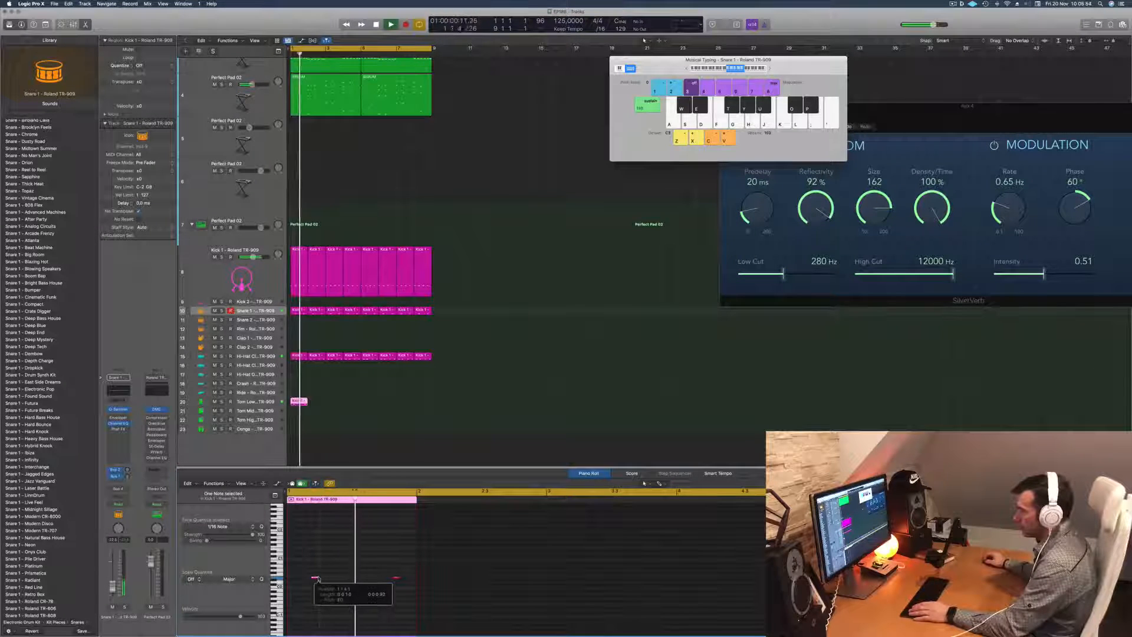
key(Return)
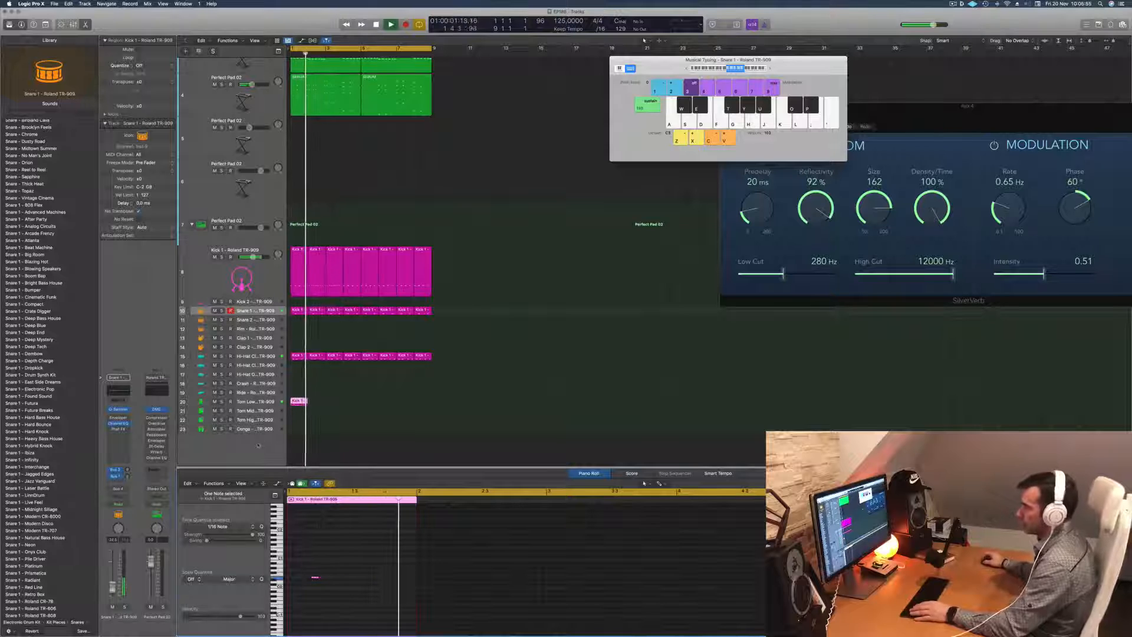
key(Return)
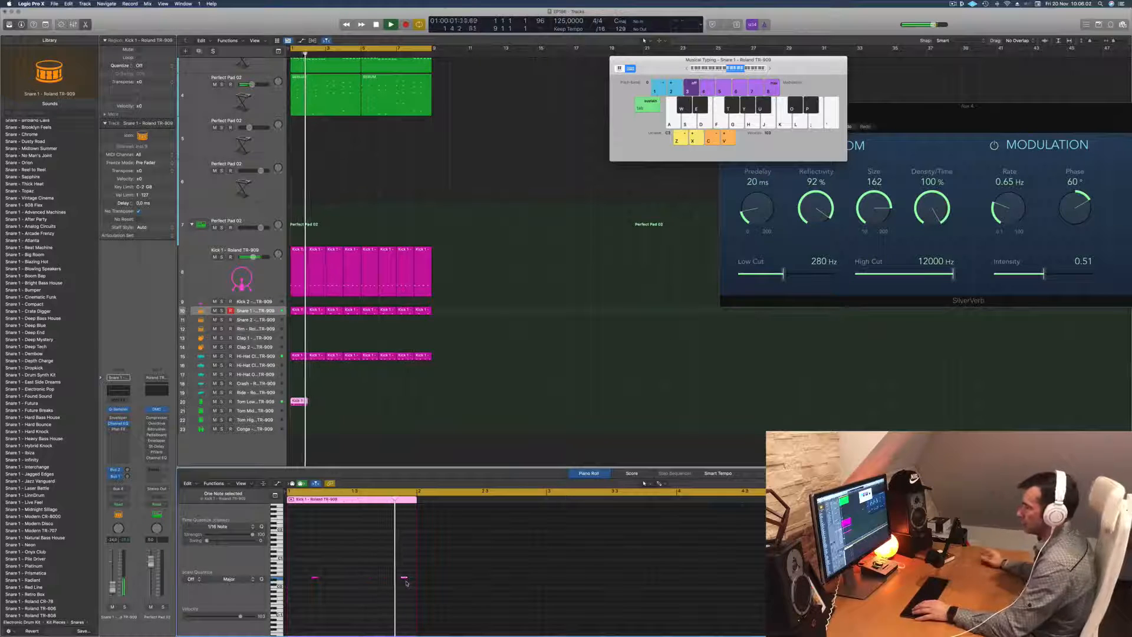
key(Return)
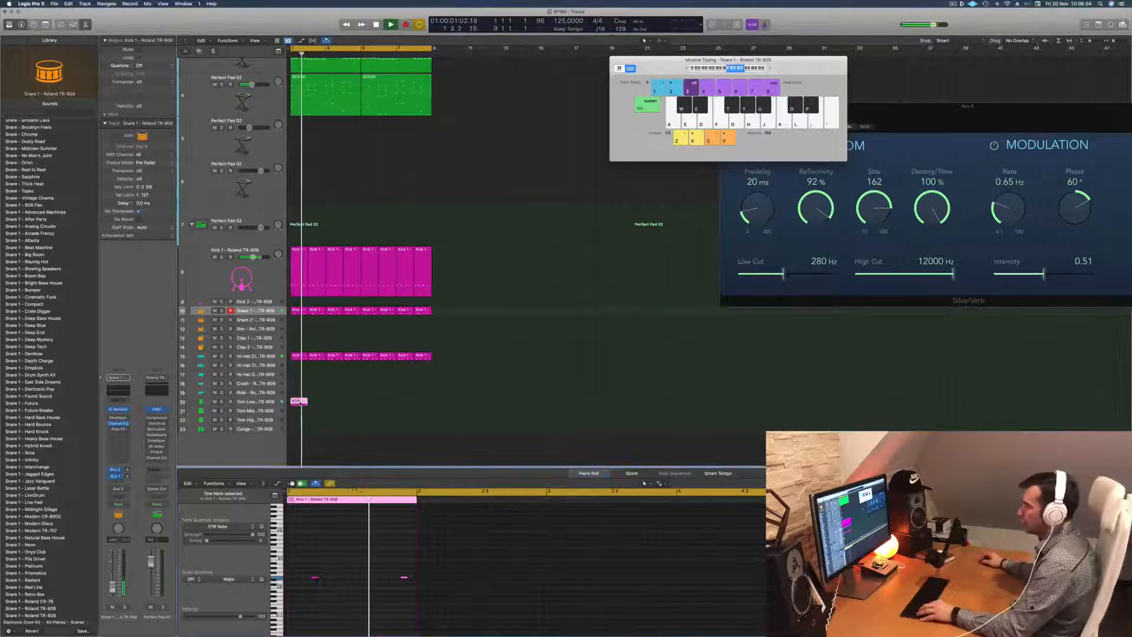
Repeat the one-bar Tom Low region to fill the eight-bar loop and play it from the start
drag(293, 402, 333, 403)
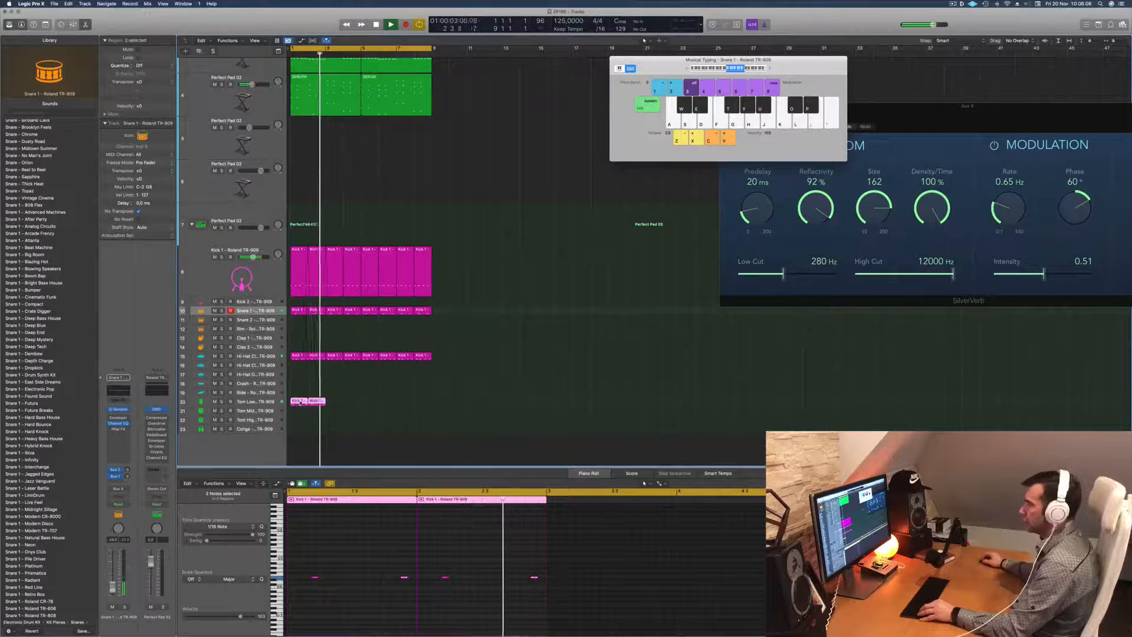
key(super+r)
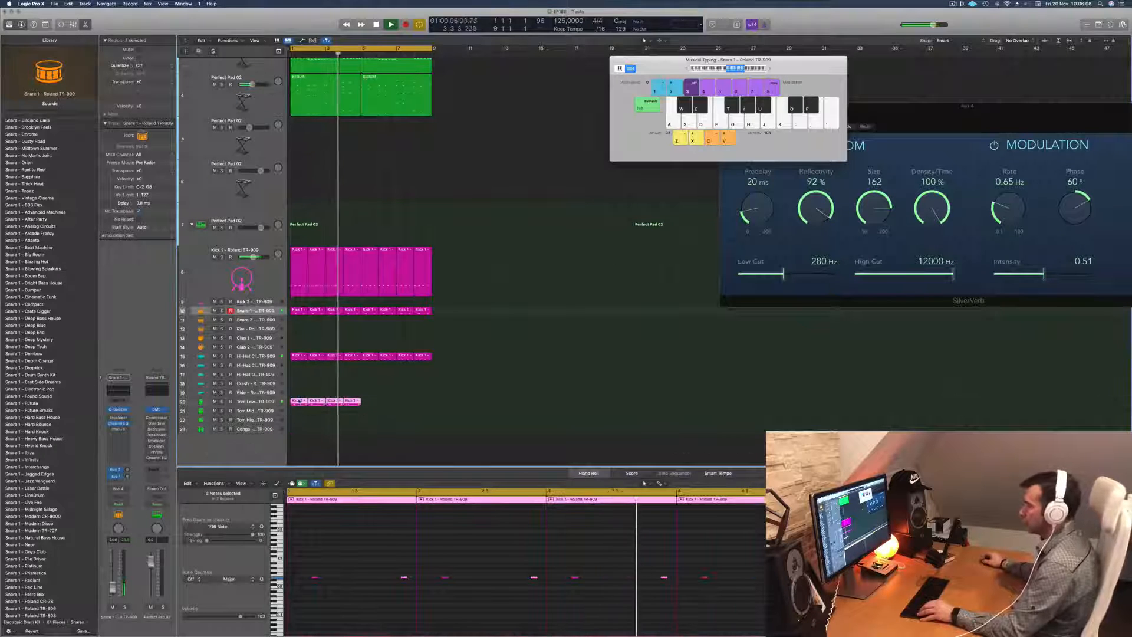
drag(299, 401, 372, 401)
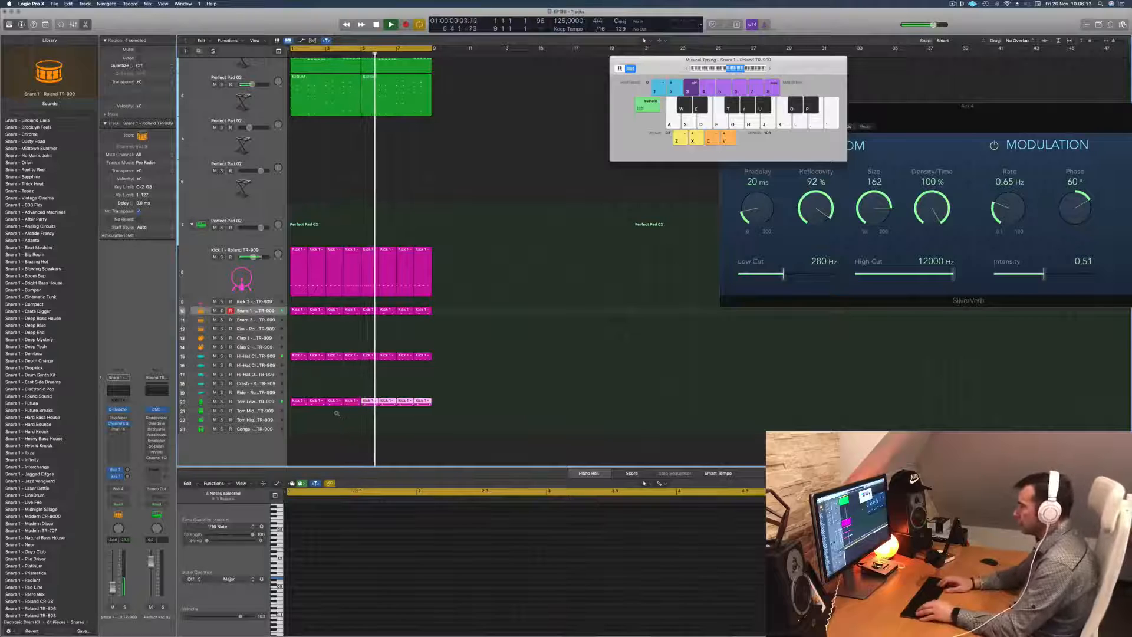
key(Return)
key(space)
click(290, 386)
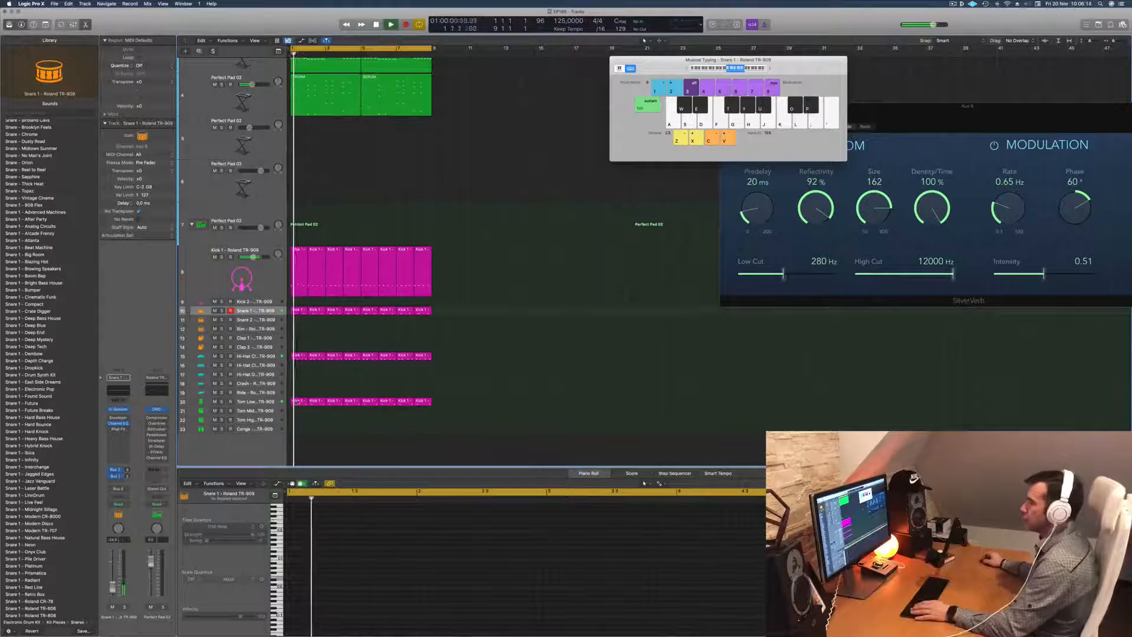
Copy the first Tom Low region to the Tom Mid track directly below
click(296, 401)
drag(297, 402, 297, 411)
key(Return)
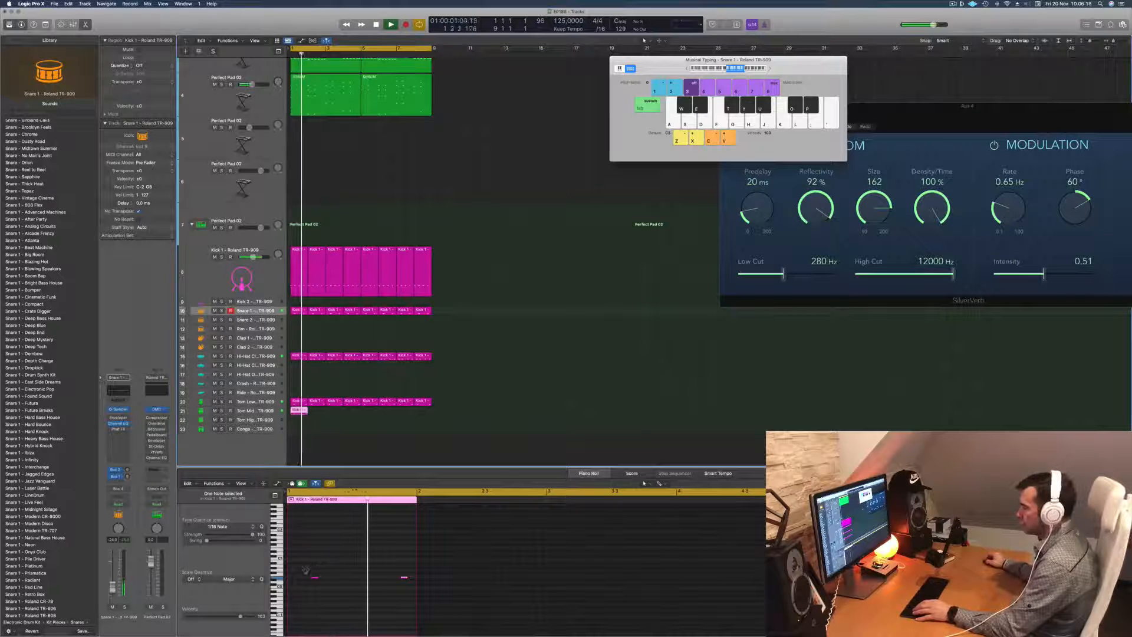
Try the two Tom Mid notes an octave higher
key(Return)
drag(304, 567, 422, 590)
key(space)
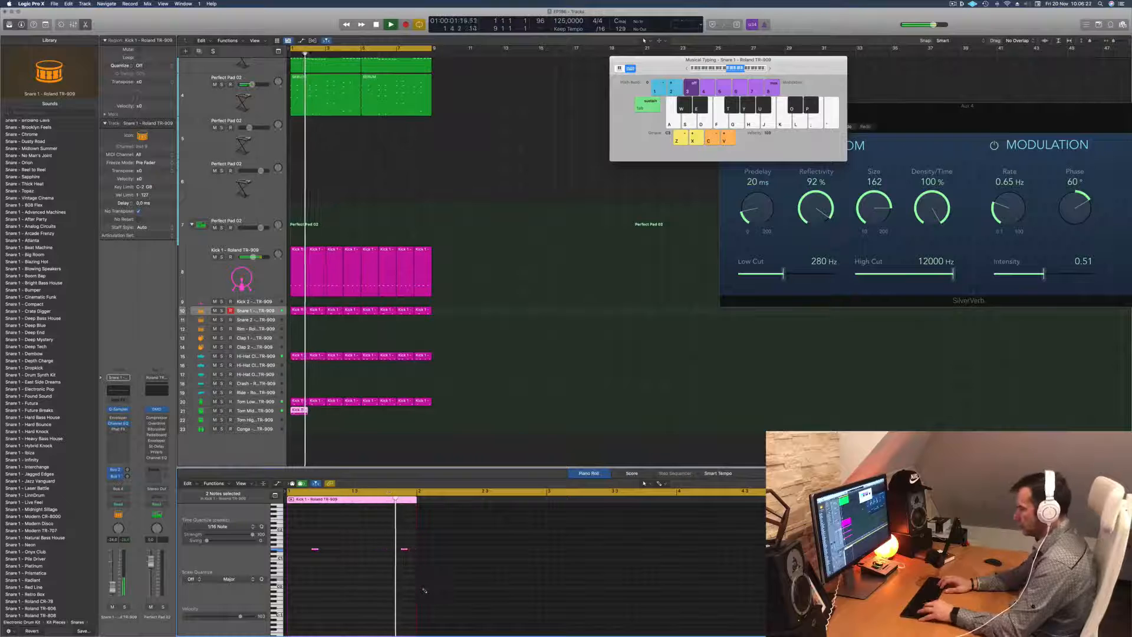
key(alt+shift+Down)
key(Return)
Move the first Tom Mid note three sixteenths later in the bar and audition the loop
key(super+Right)
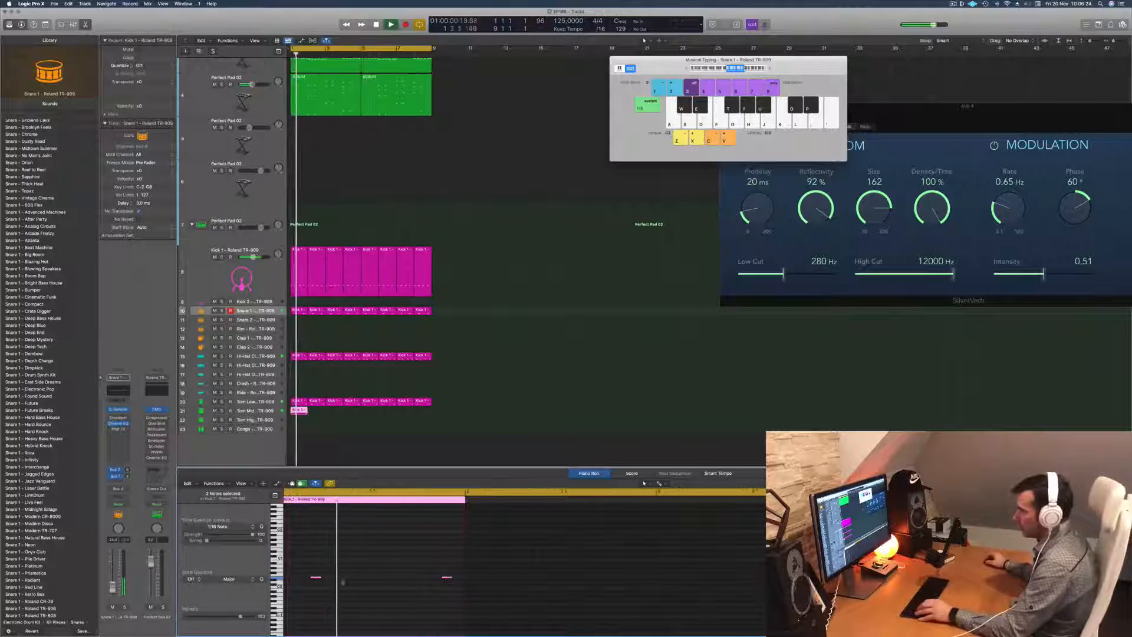
drag(316, 579, 337, 595)
click(332, 592)
key(alt+Right)
key(alt+Right)
key(alt+Right)
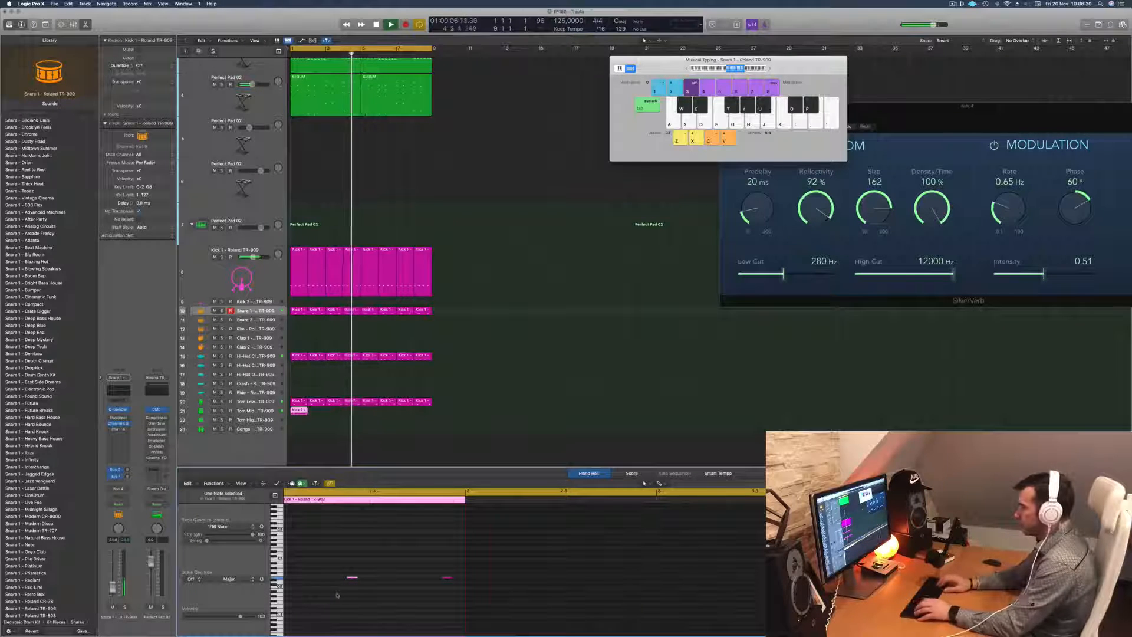
key(space)
key(space)
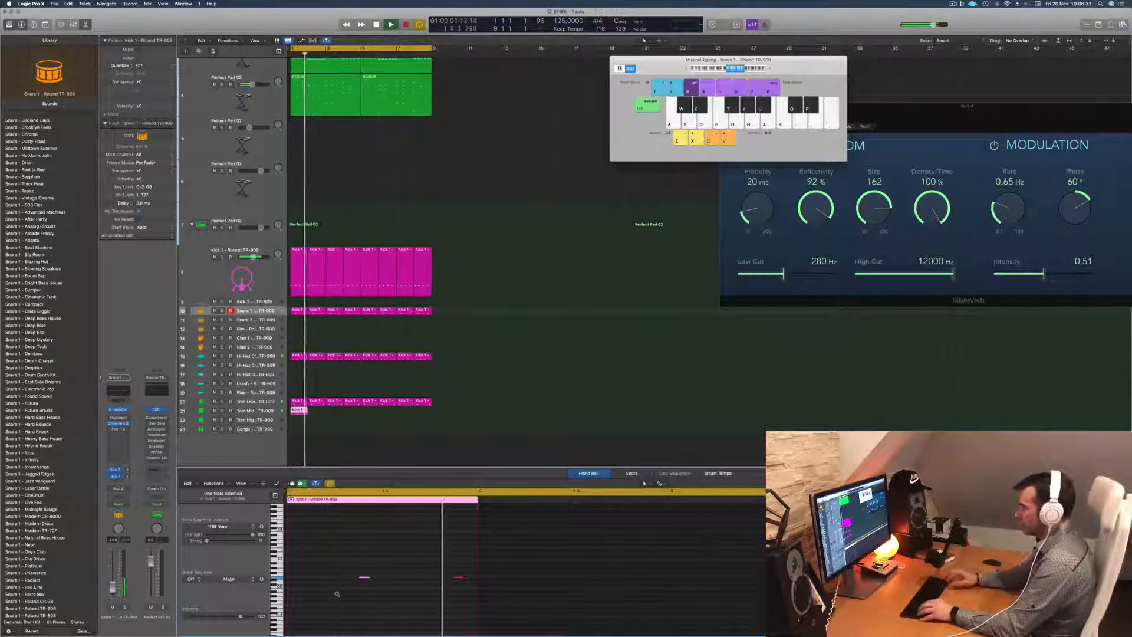
Move the second Tom Mid note three sixteenths earlier and listen to the new rhythm
key(space)
key(space)
key(space)
key(space)
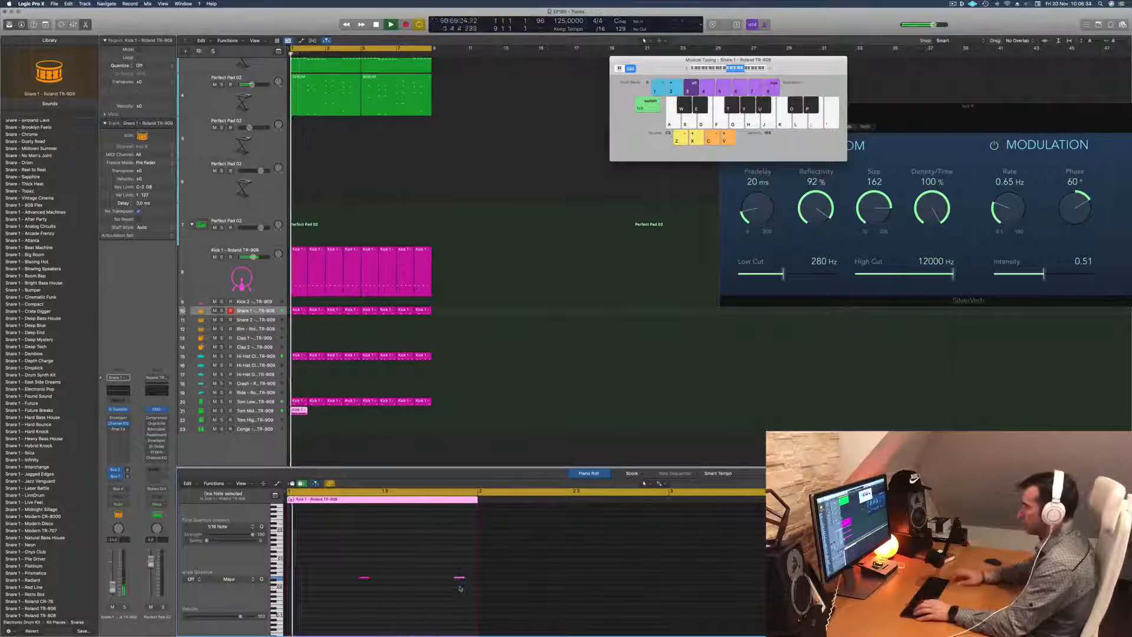
key(alt+Left)
key(alt+Left)
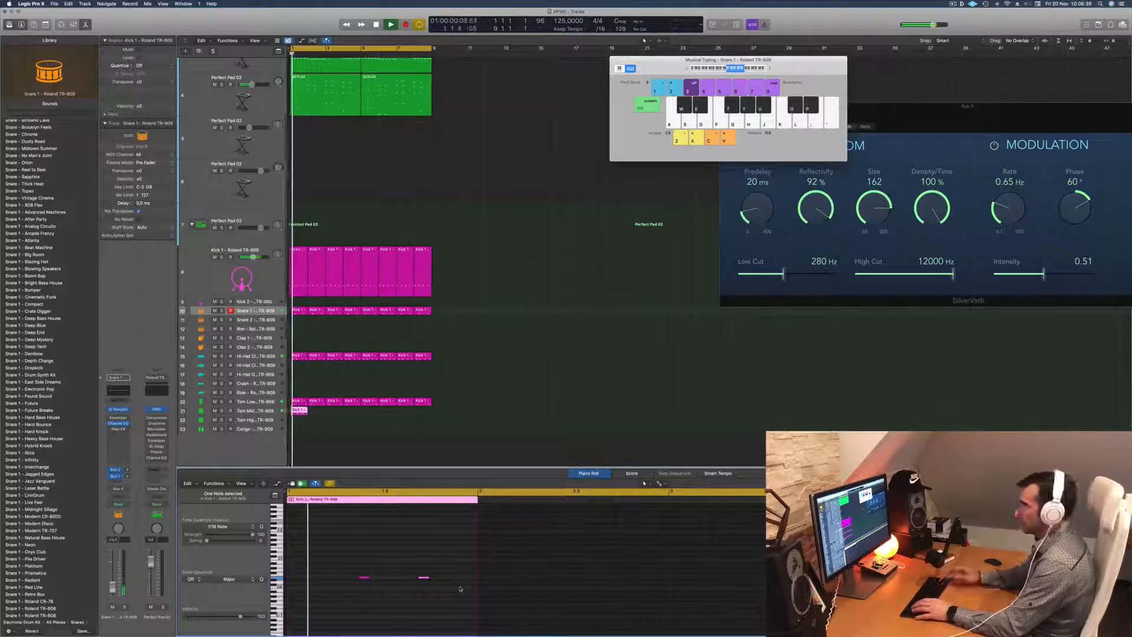
key(space)
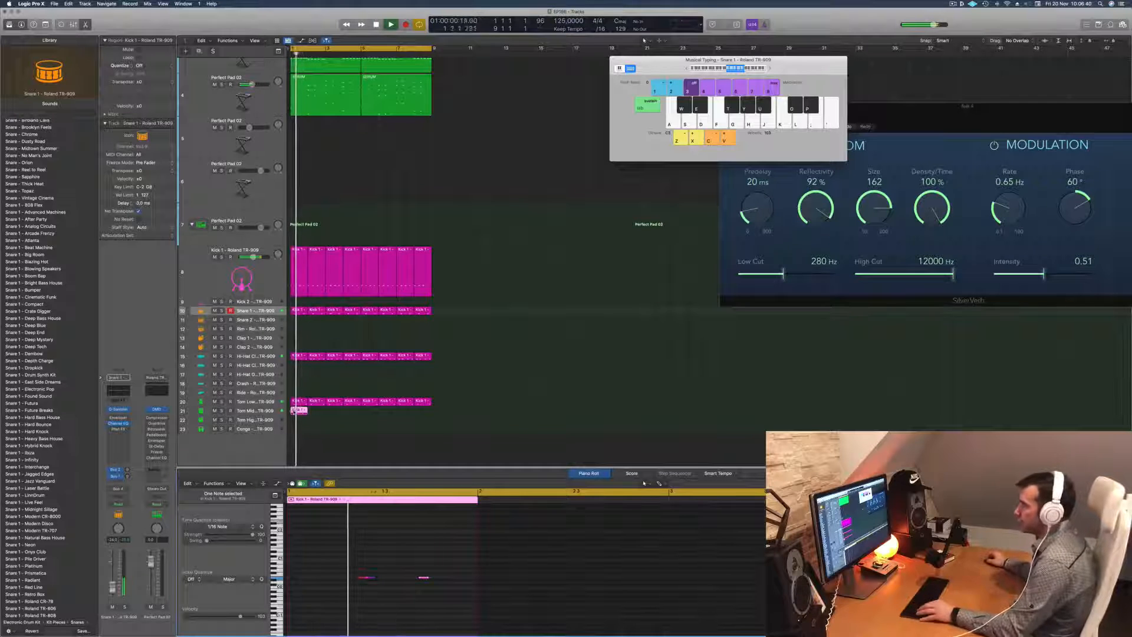
Repeat the one-bar Tom Mid region across the eight-bar loop and select the Tom Mid track for playback
drag(300, 411, 318, 417)
drag(333, 418, 371, 416)
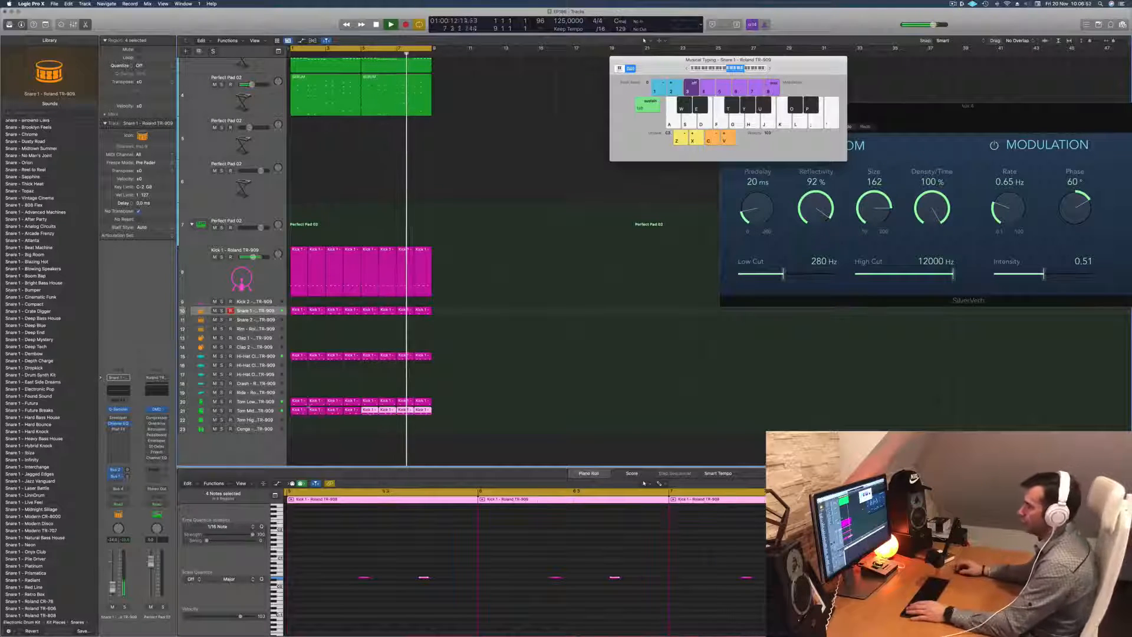
key(Return)
click(266, 412)
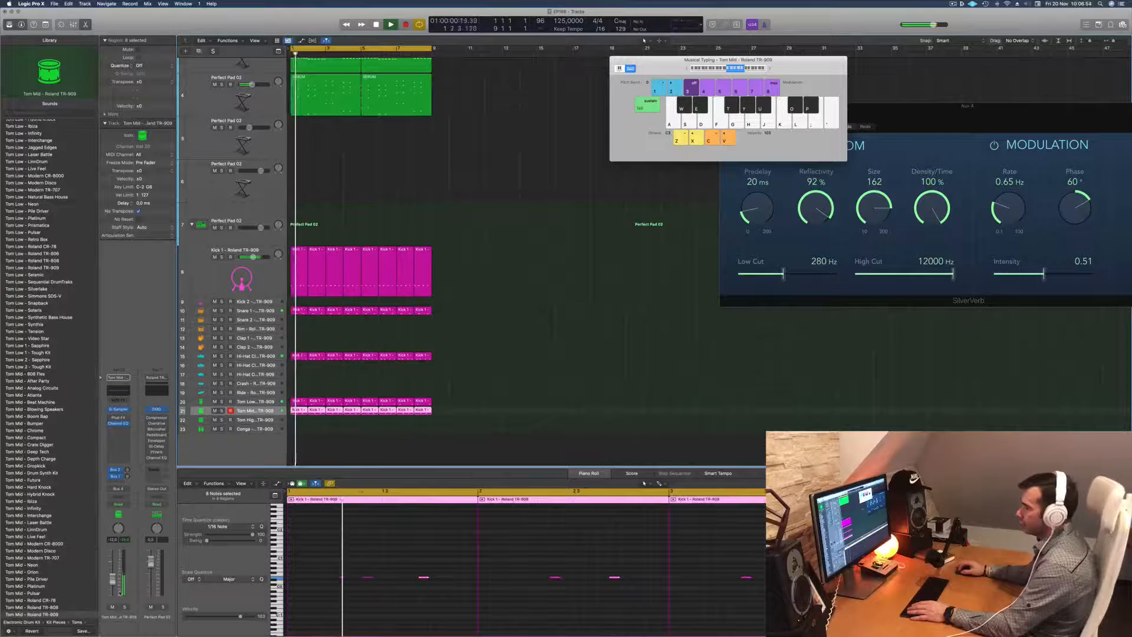
key(Return)
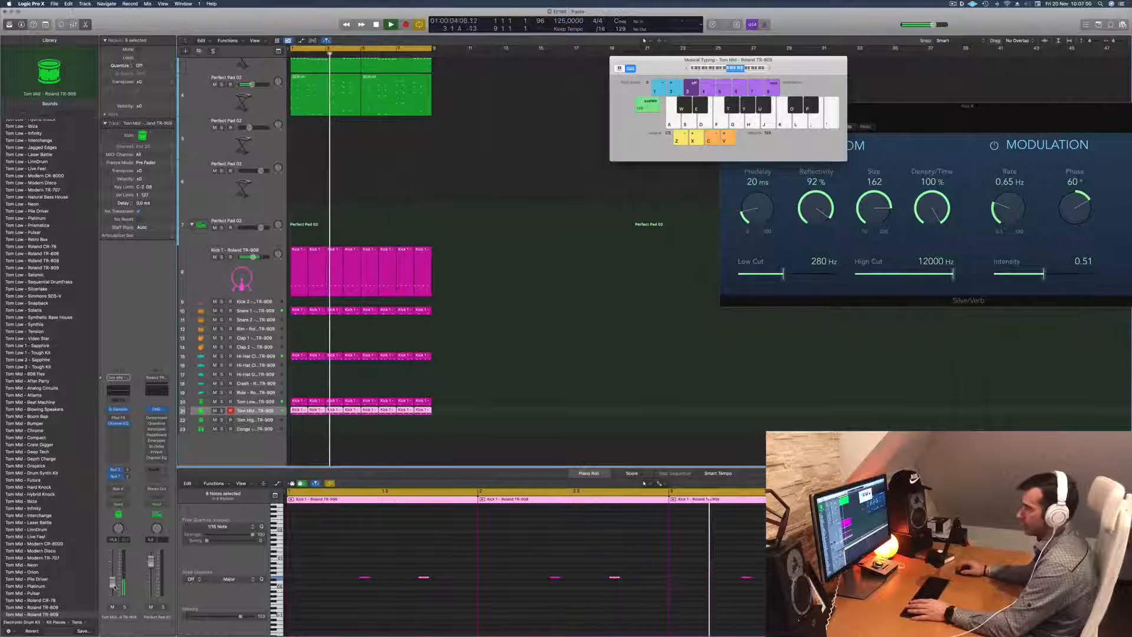
Transpose all the Tom Mid notes to an octave below their original pitch while replaying the loop
key(Return)
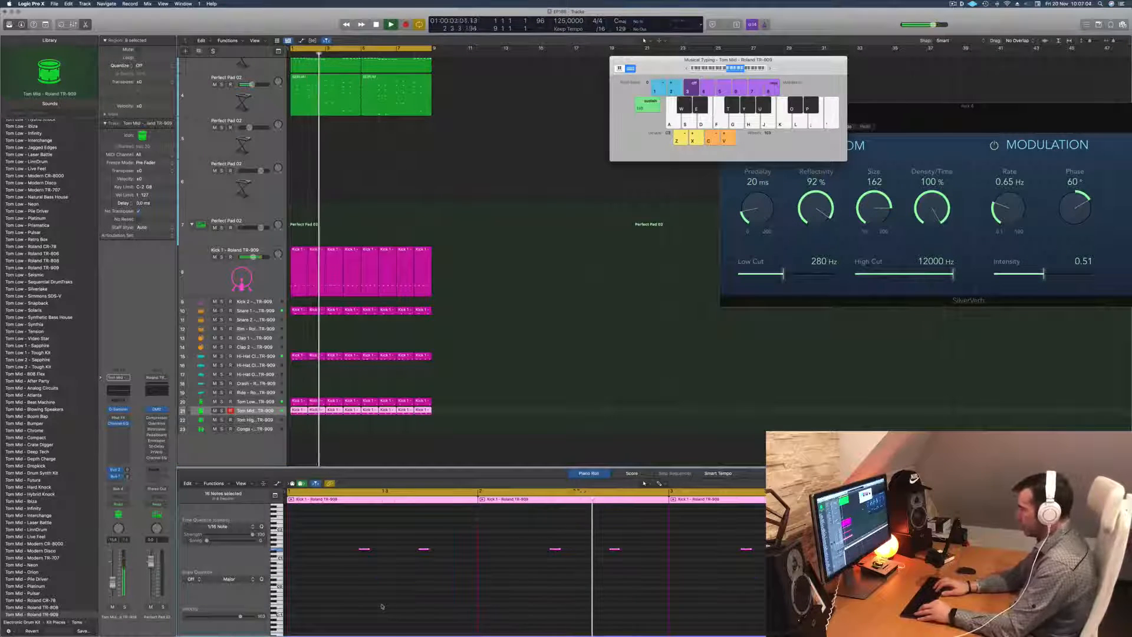
key(alt+shift+Down)
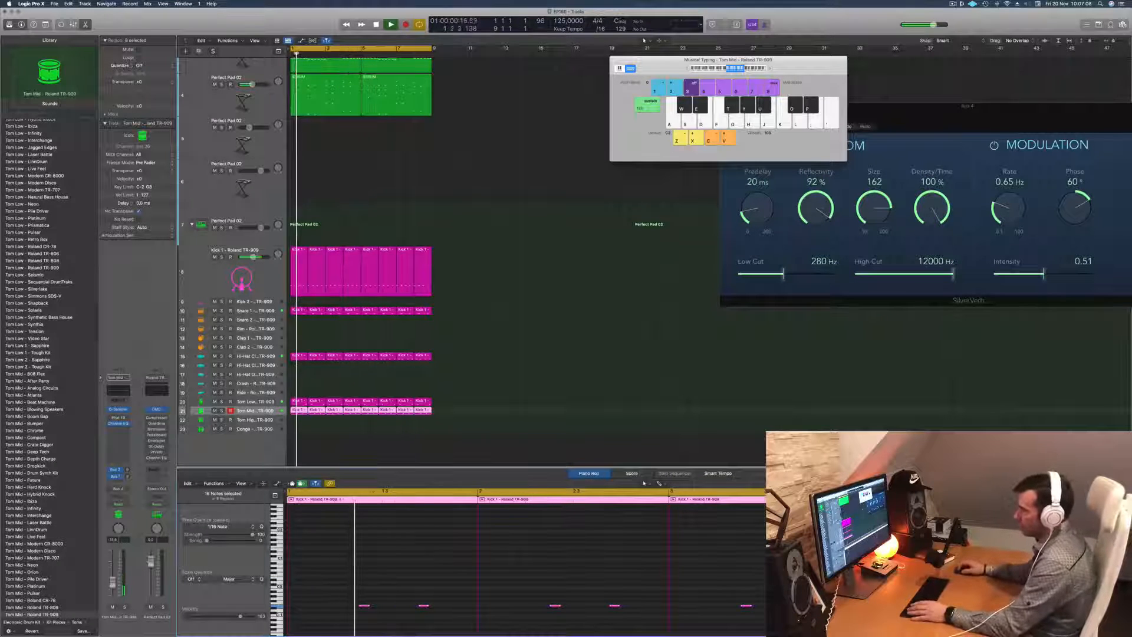
Audition the drum groove by soloing the Tom Low, Tom Mid, Kick 1, first closed hi-hat and Snare 1 tracks
key(s)
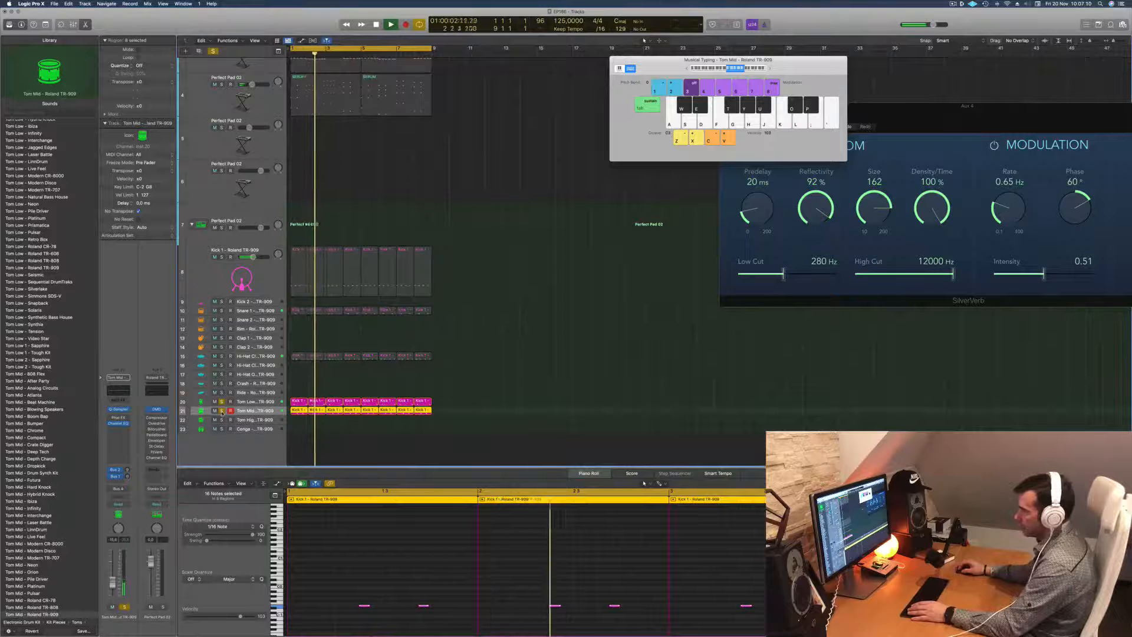
click(222, 410)
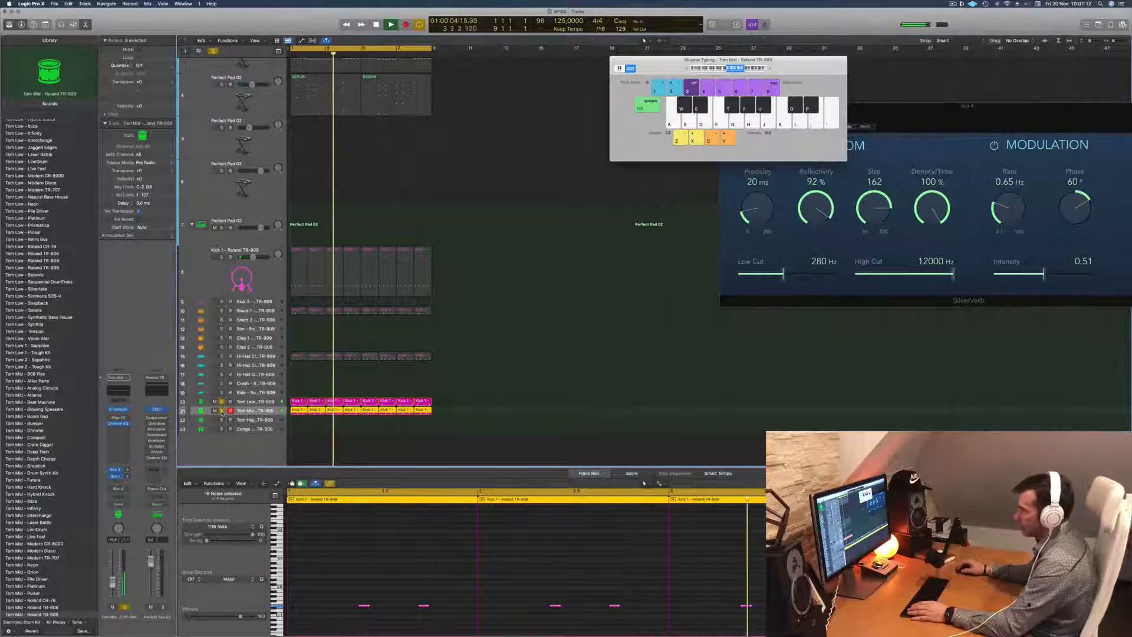
click(222, 257)
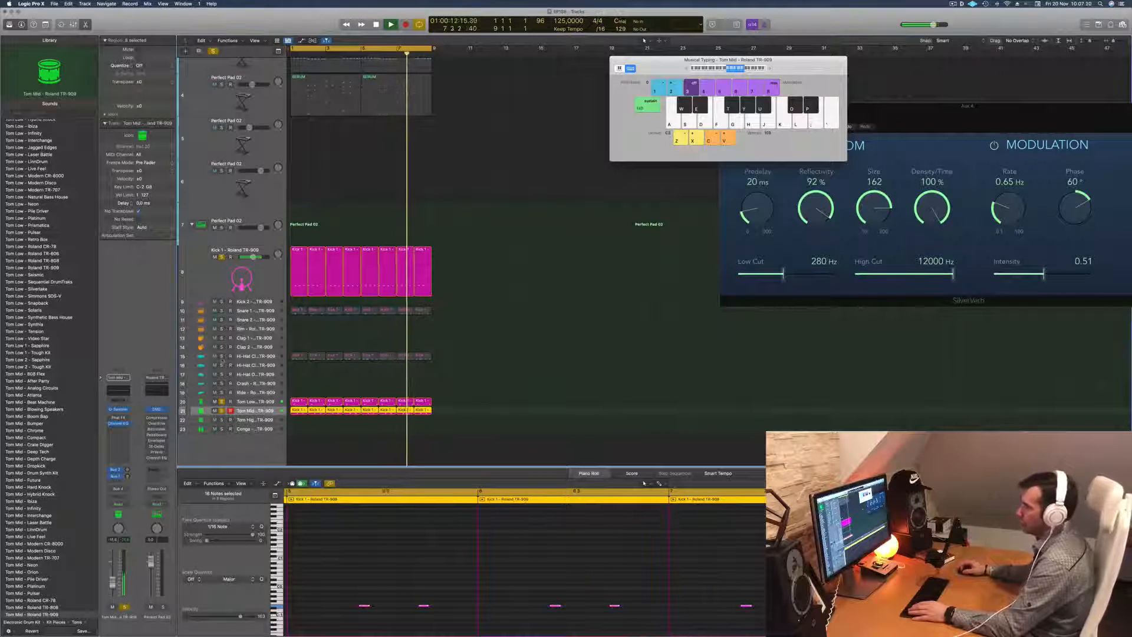
click(221, 356)
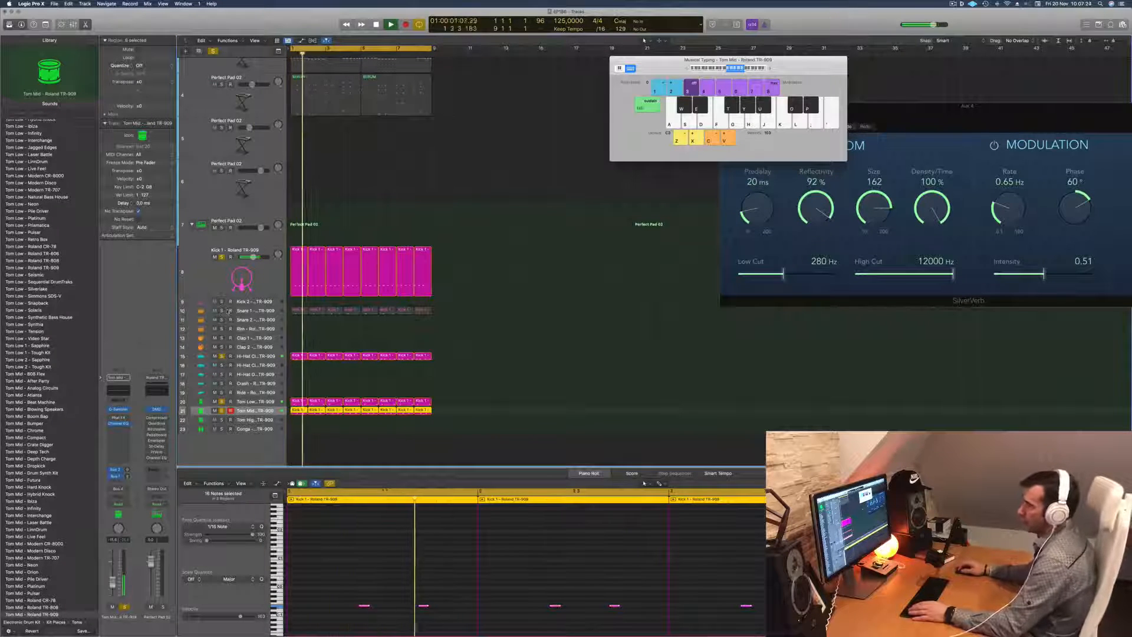
click(222, 310)
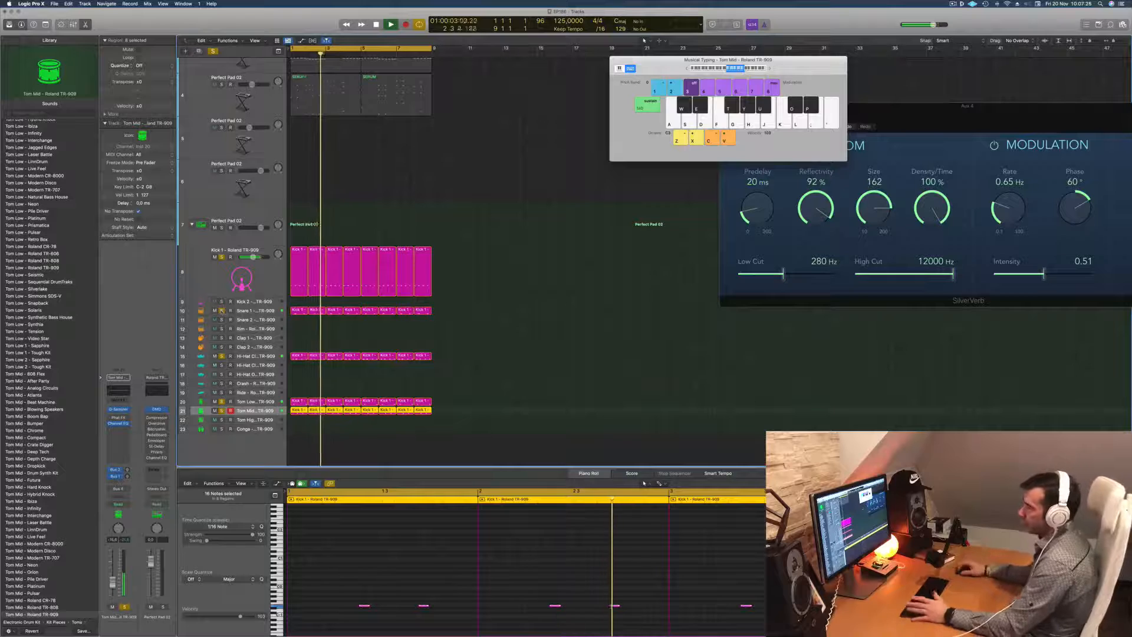
Add the 70s Classic Synth Bass track to the soloed drums and replay the loop from the start
click(203, 311)
key(Return)
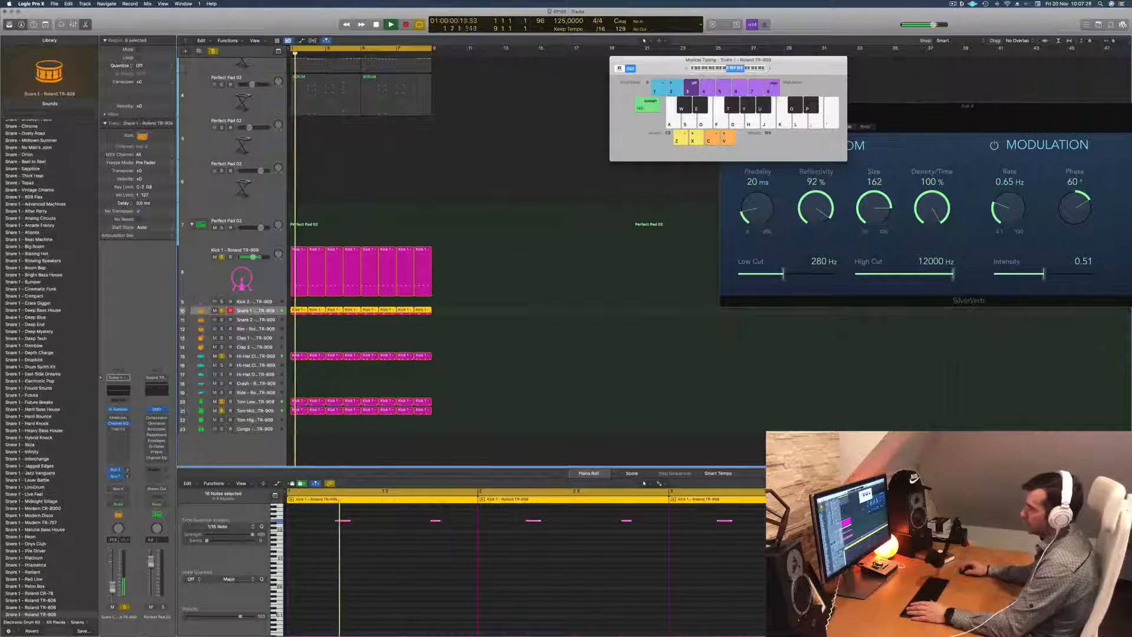
scroll(499, 166, up, 3)
key(Return)
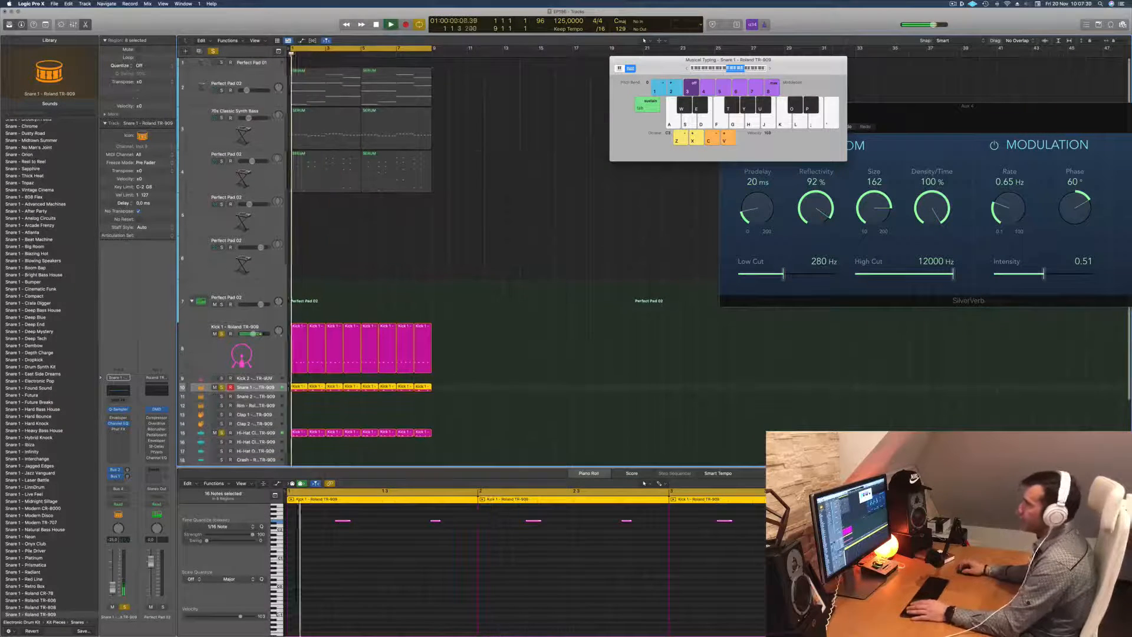
click(203, 127)
key(Return)
click(222, 118)
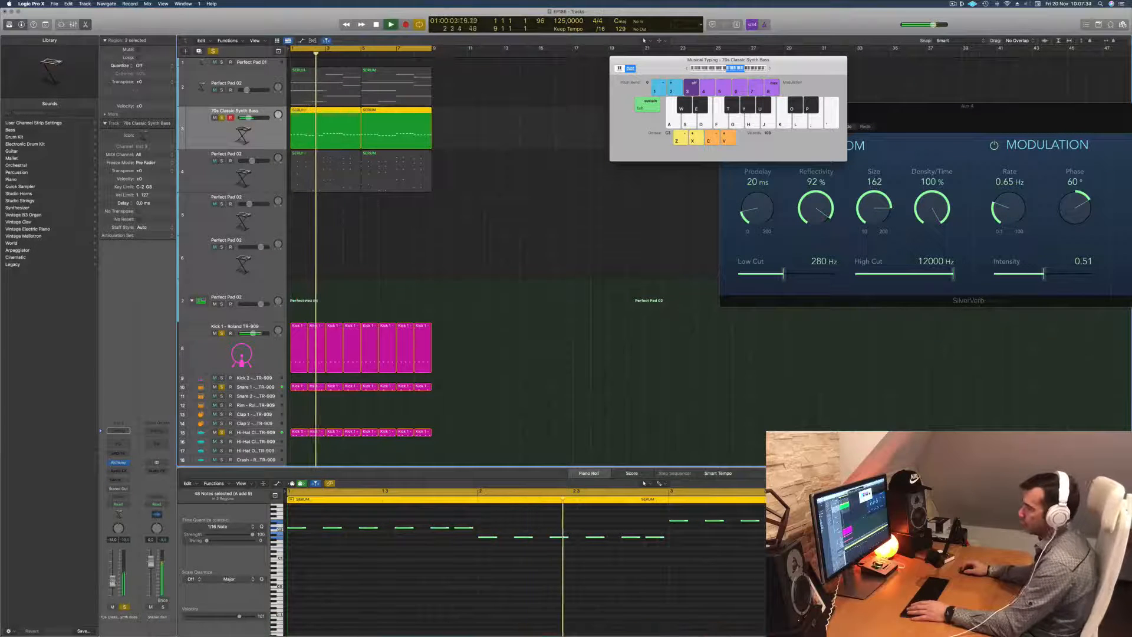
click(588, 260)
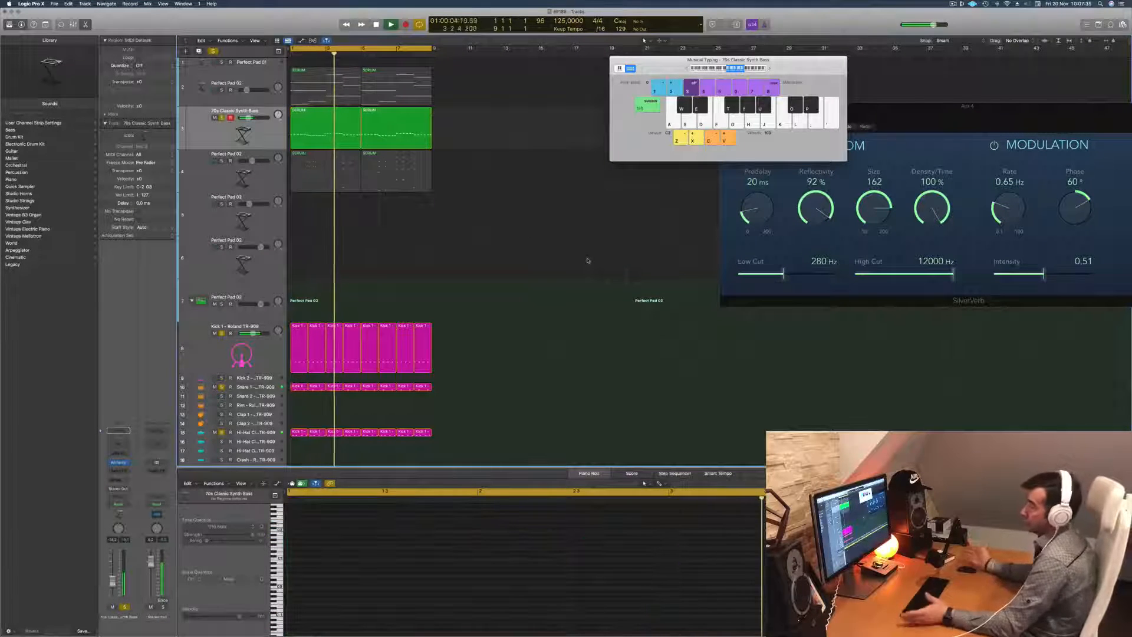
Copy the first one-bar region of the first closed hi-hat track onto the Hi-Hat Closed 2 track
scroll(518, 414, down, 3)
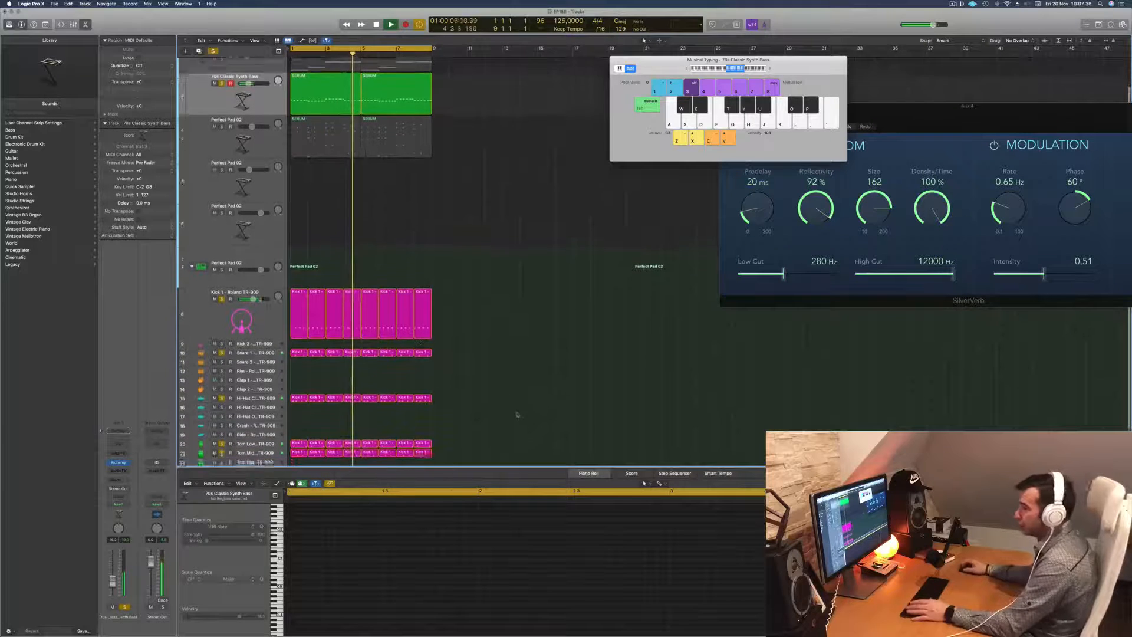
scroll(518, 415, down, 2)
key(Return)
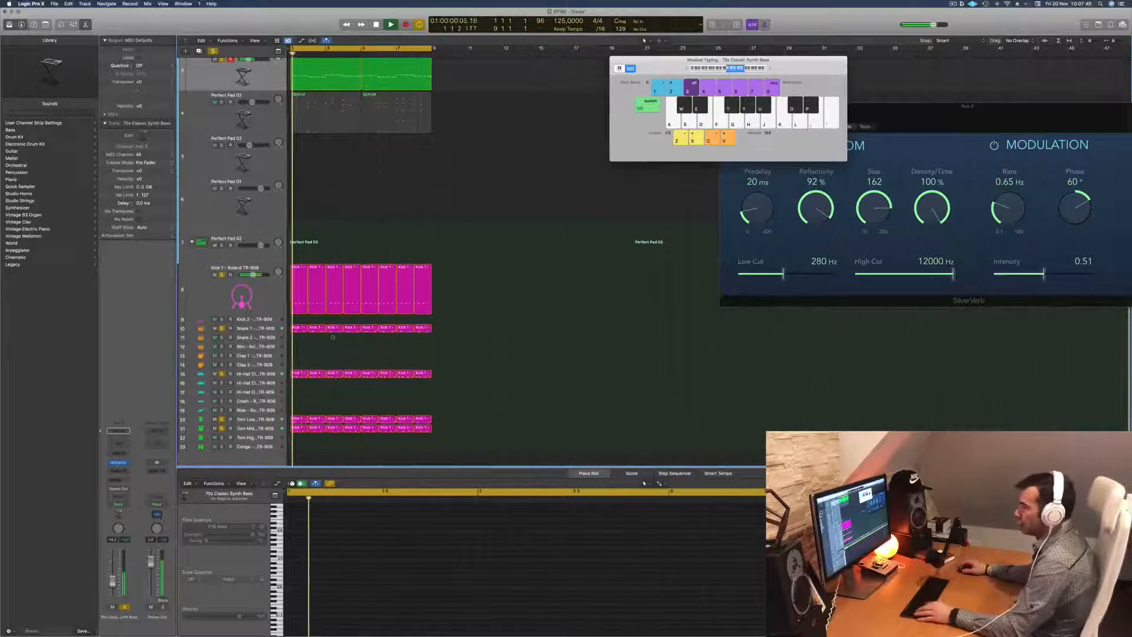
click(298, 373)
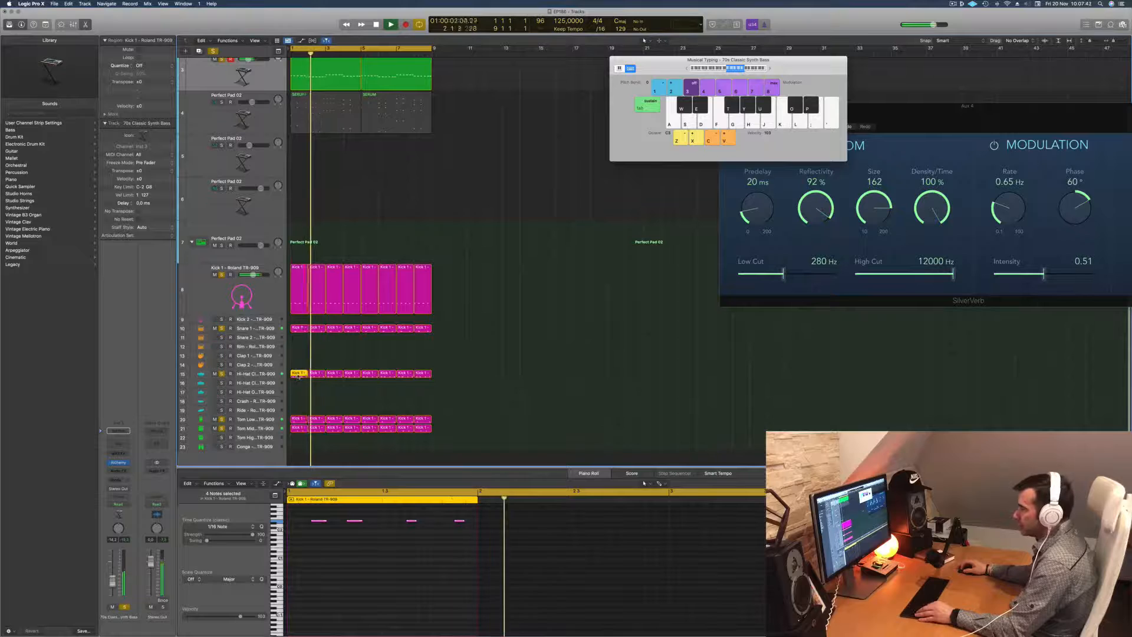
drag(298, 375, 620, 201)
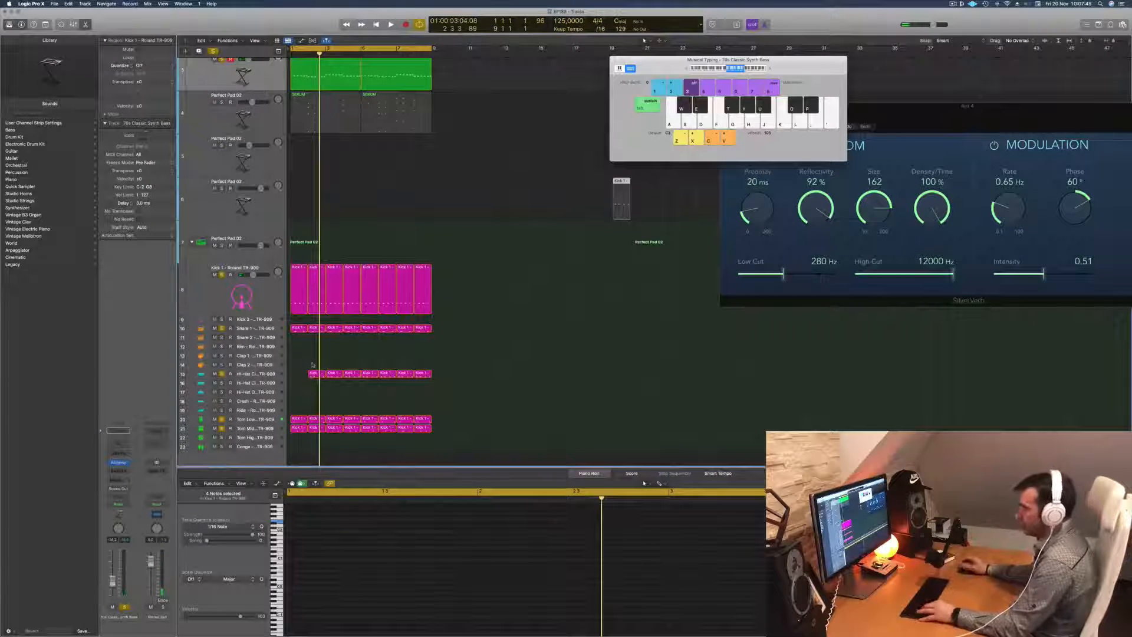
key(super+z)
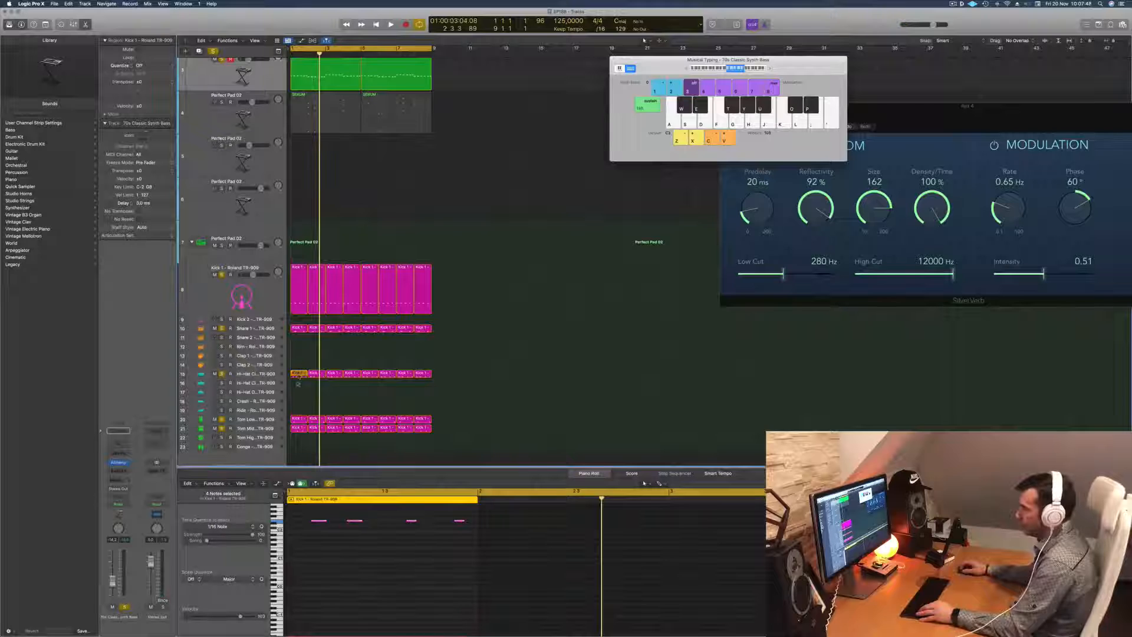
drag(298, 384, 298, 382)
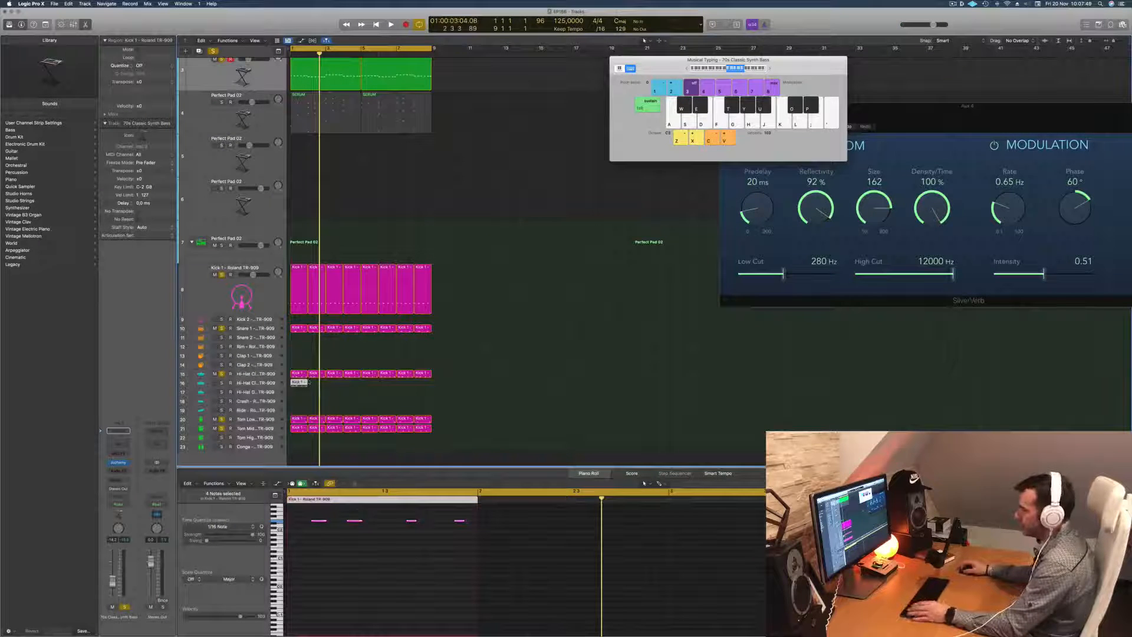
Move the second note of the copied hi-hat region one sixteenth later and fill the bar with duplicates of the pattern
click(357, 520)
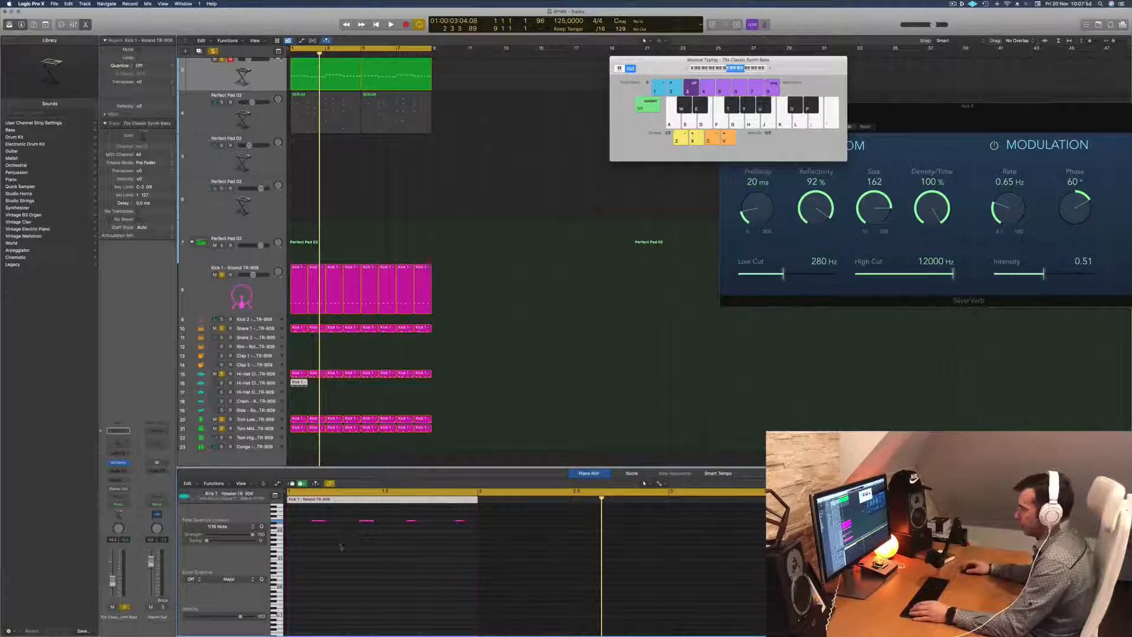
drag(341, 547, 481, 518)
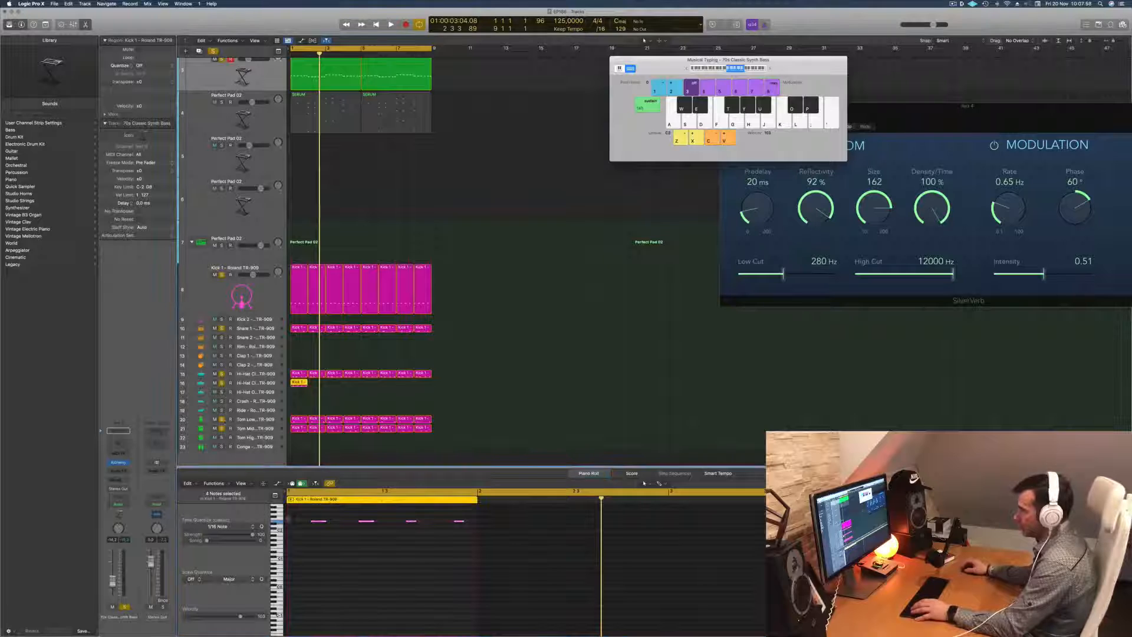
key(space)
drag(319, 522, 302, 525)
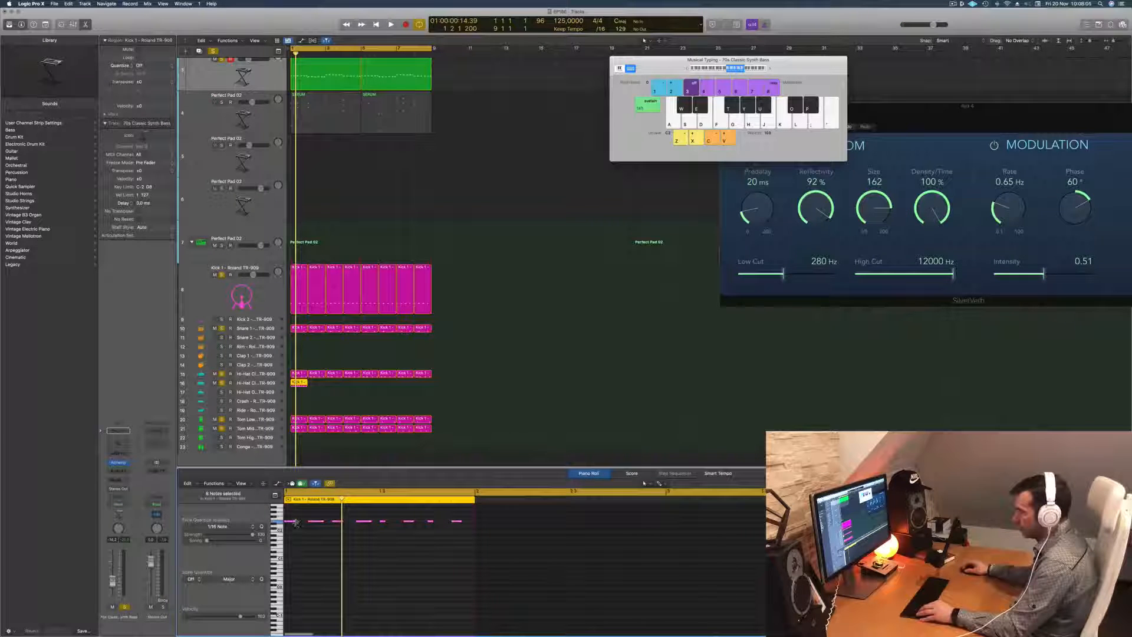
drag(297, 523, 300, 525)
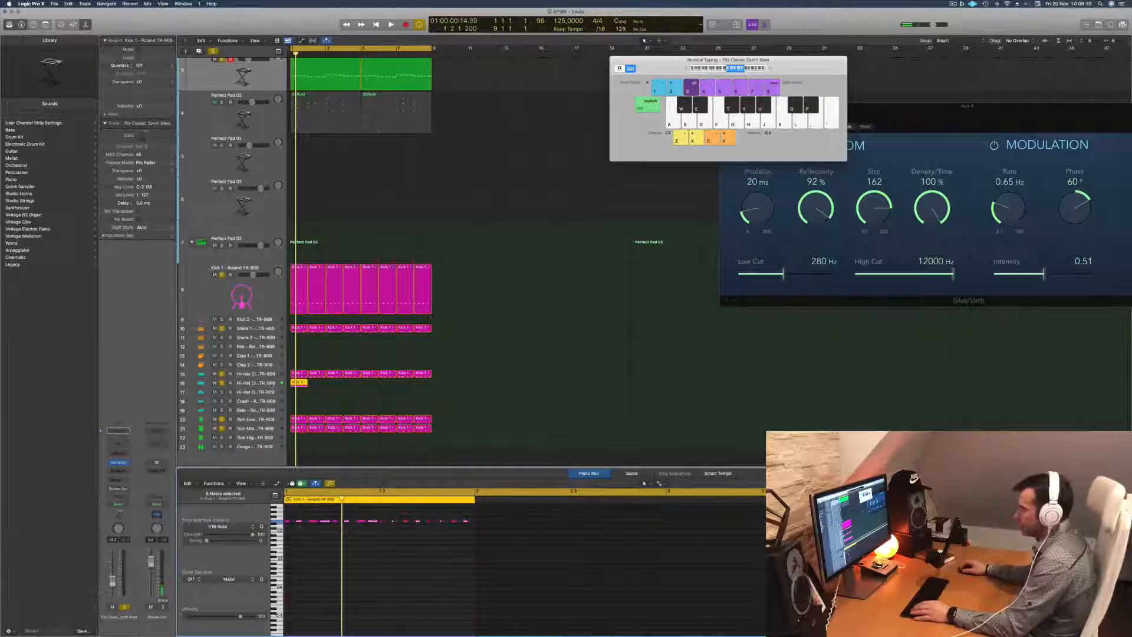
Audition the new hi-hat region on the Hi-Hat Closed 2 track and on the hi-hat track below it
click(272, 385)
key(space)
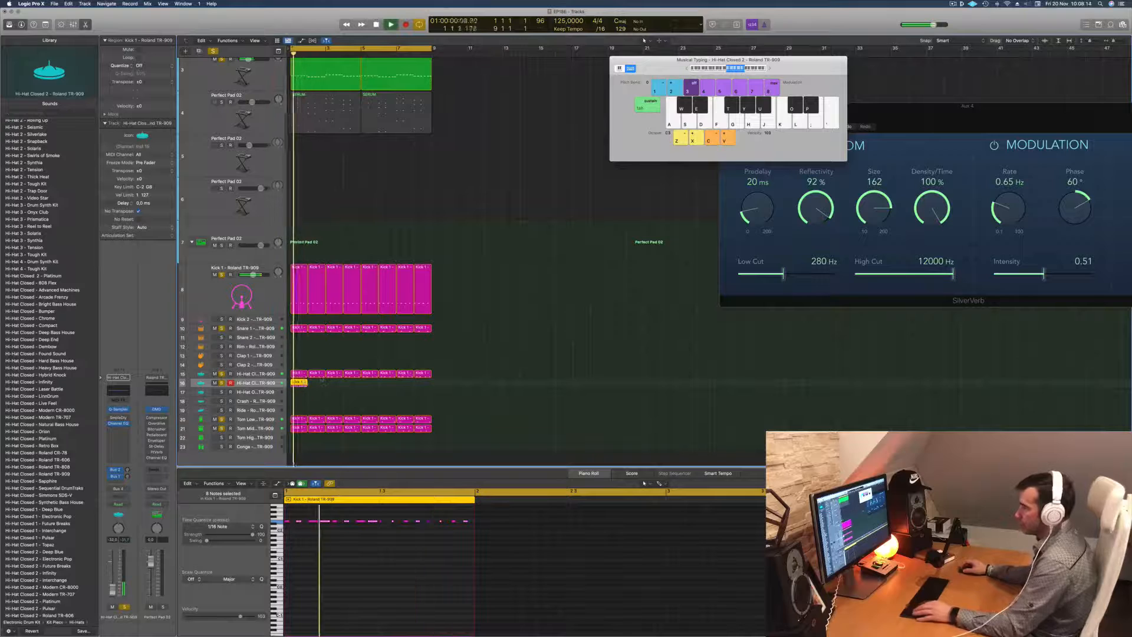
drag(296, 391, 300, 385)
key(space)
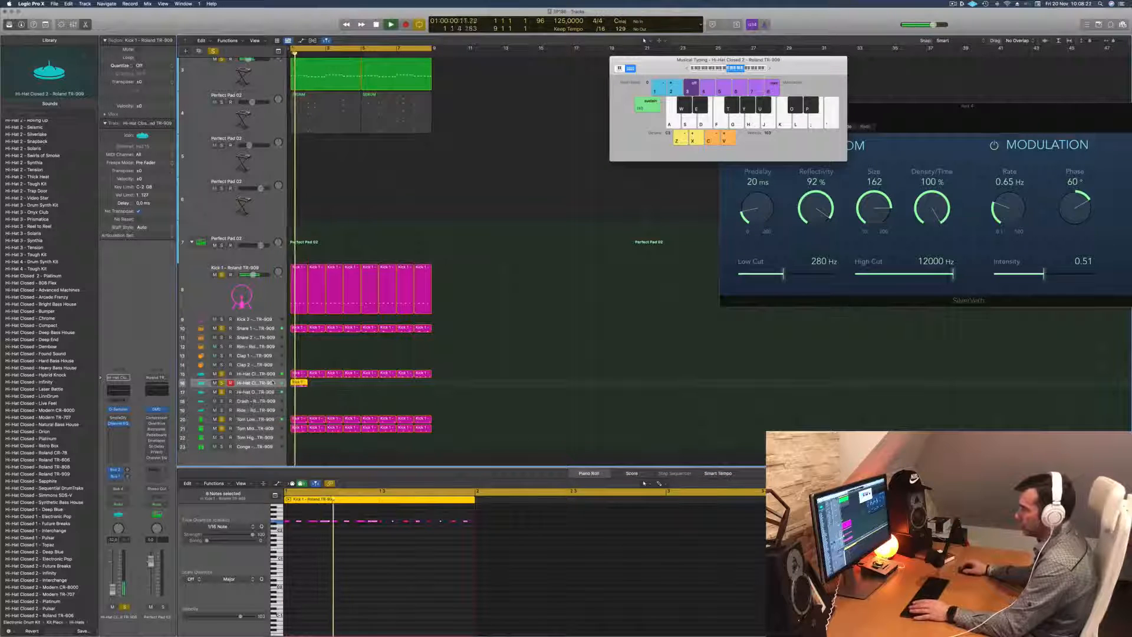
Transpose the Hi-Hat Closed 2 notes and repeat the one-bar region across the eight-bar loop
click(305, 554)
key(space)
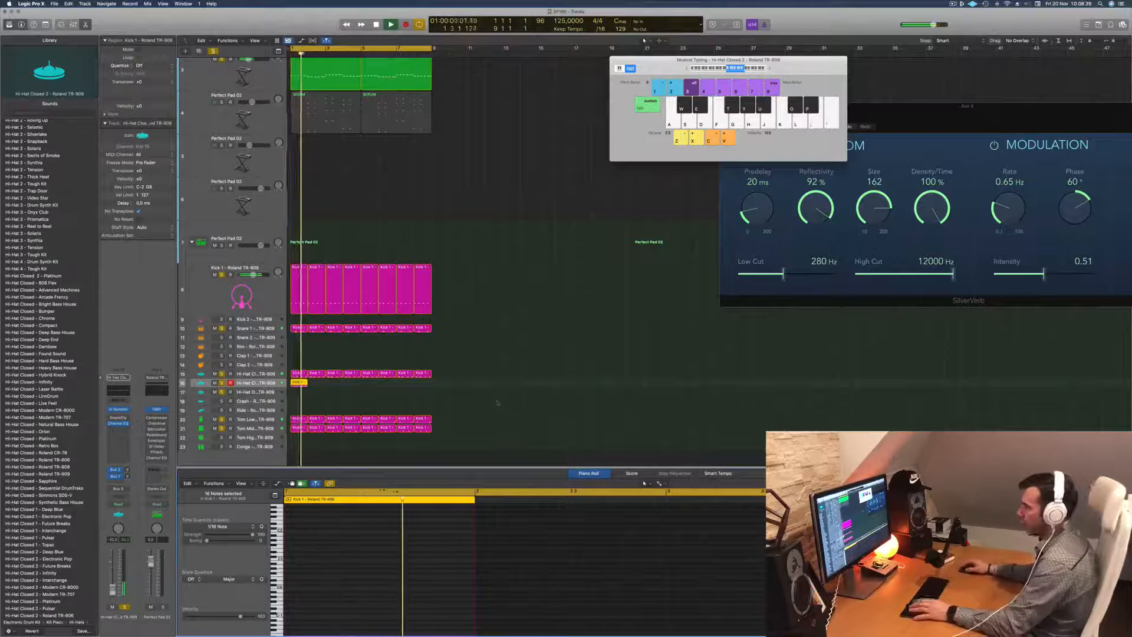
drag(299, 385, 317, 386)
drag(329, 391, 375, 389)
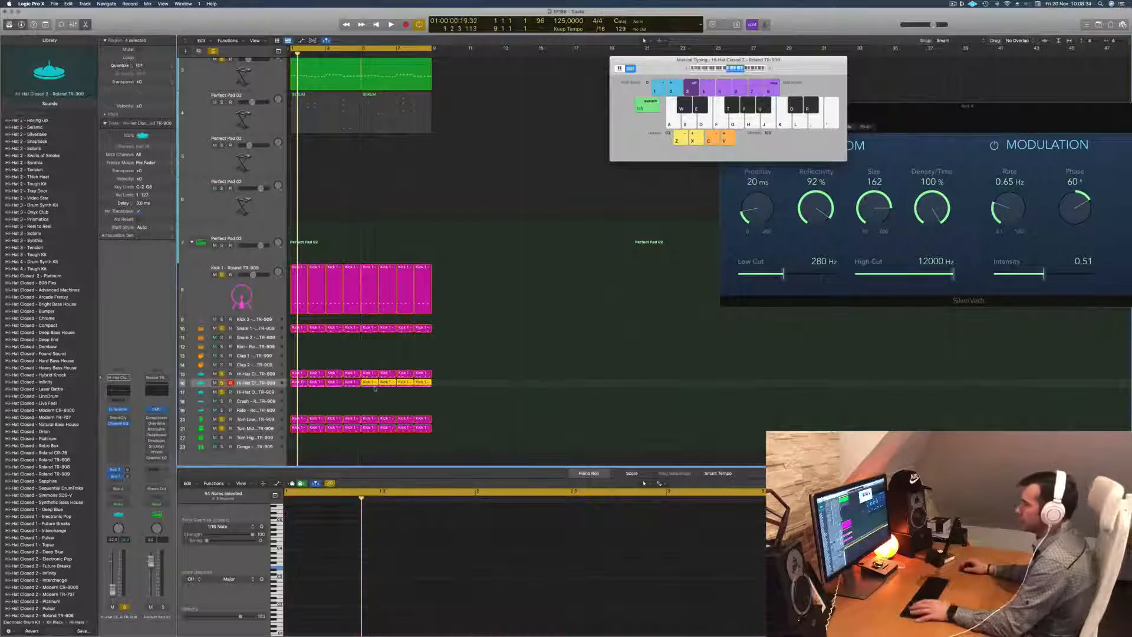
click(272, 383)
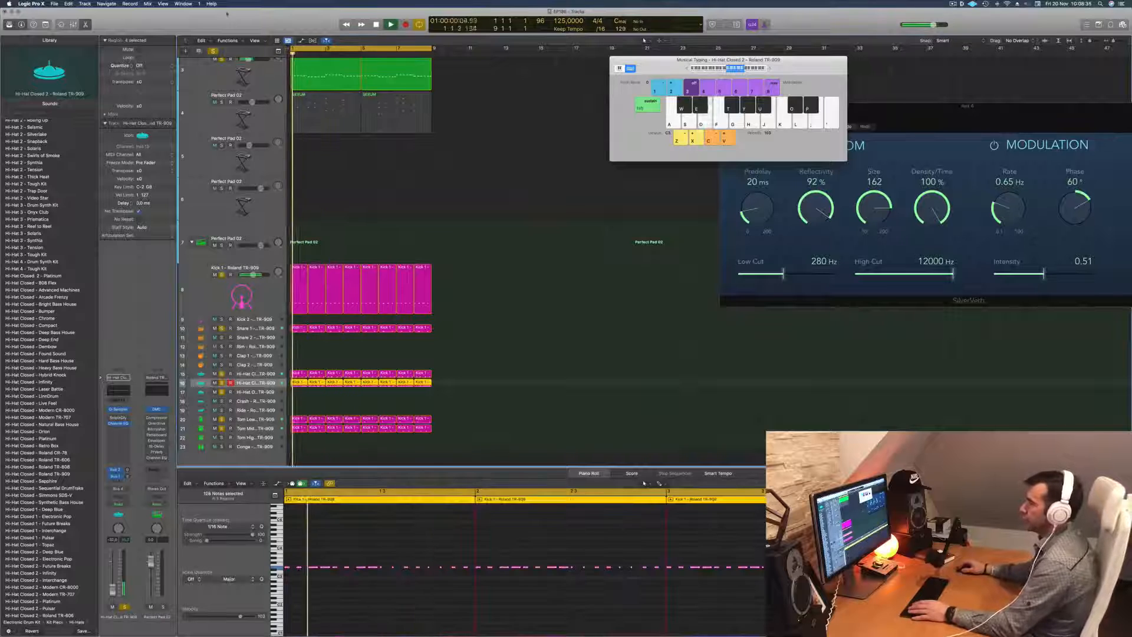
Turn off soloing on all tracks and check the Sample Delay effect on the Hi-Hat Closed 2 track
click(213, 51)
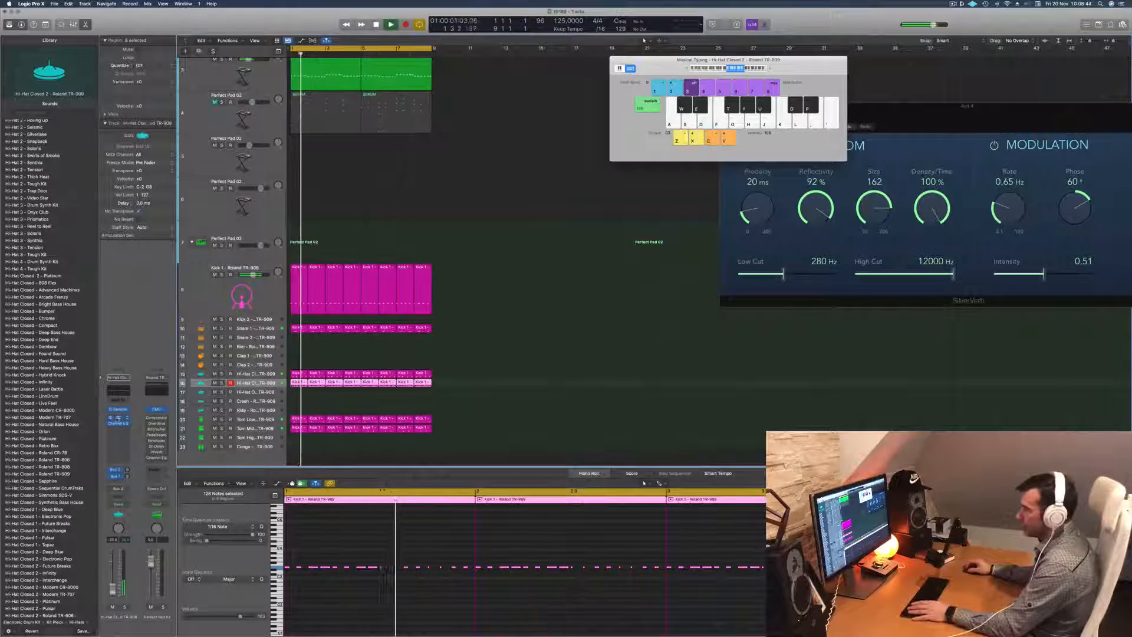
click(118, 417)
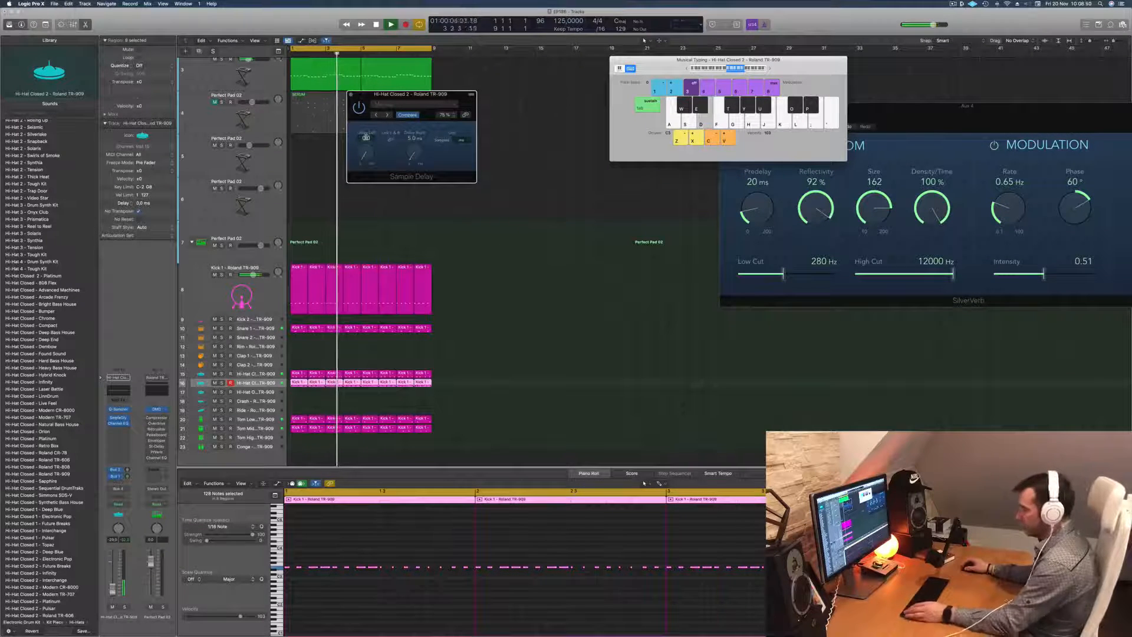
drag(428, 95, 490, 111)
click(414, 110)
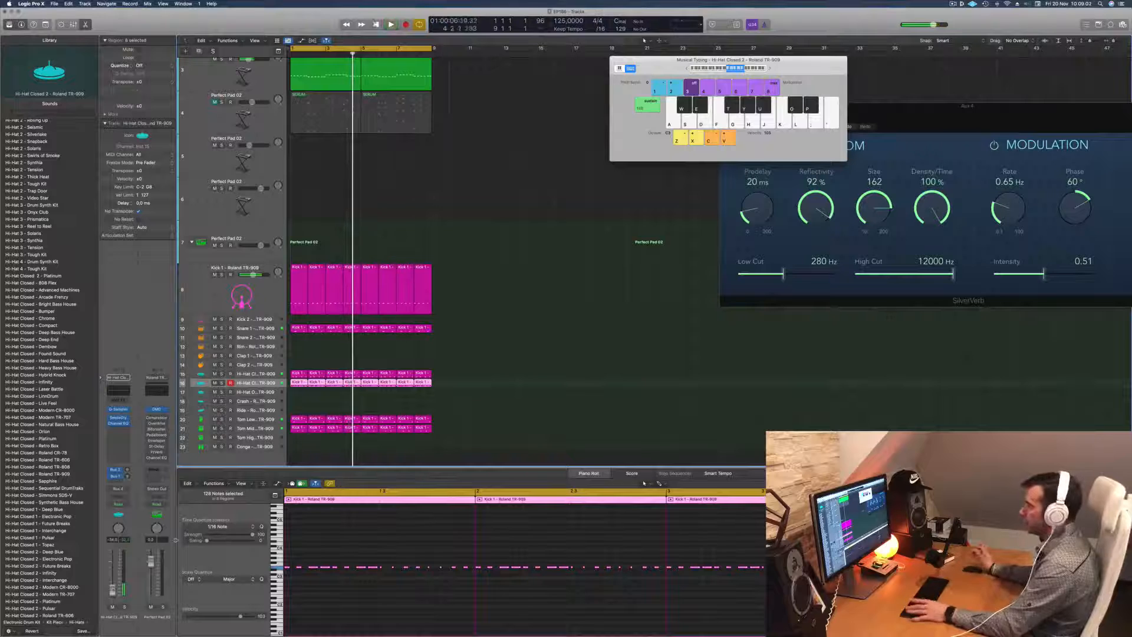
Unmute the Perfect Pad 02 track below the synth bass and replay the full loop from the start
scroll(472, 248, up, 3)
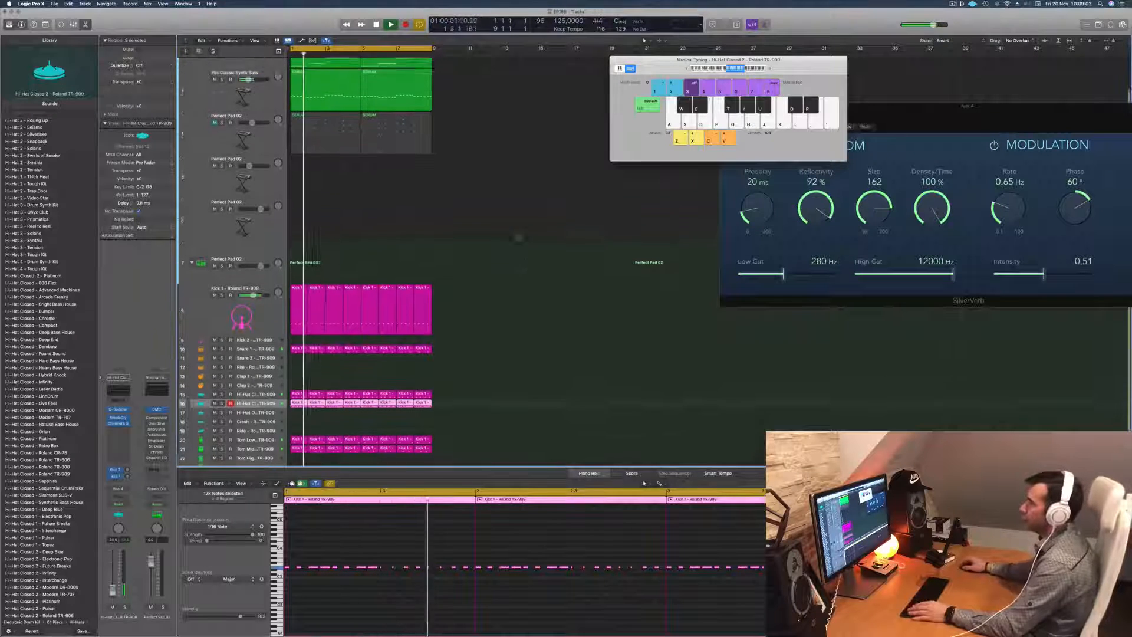
click(504, 203)
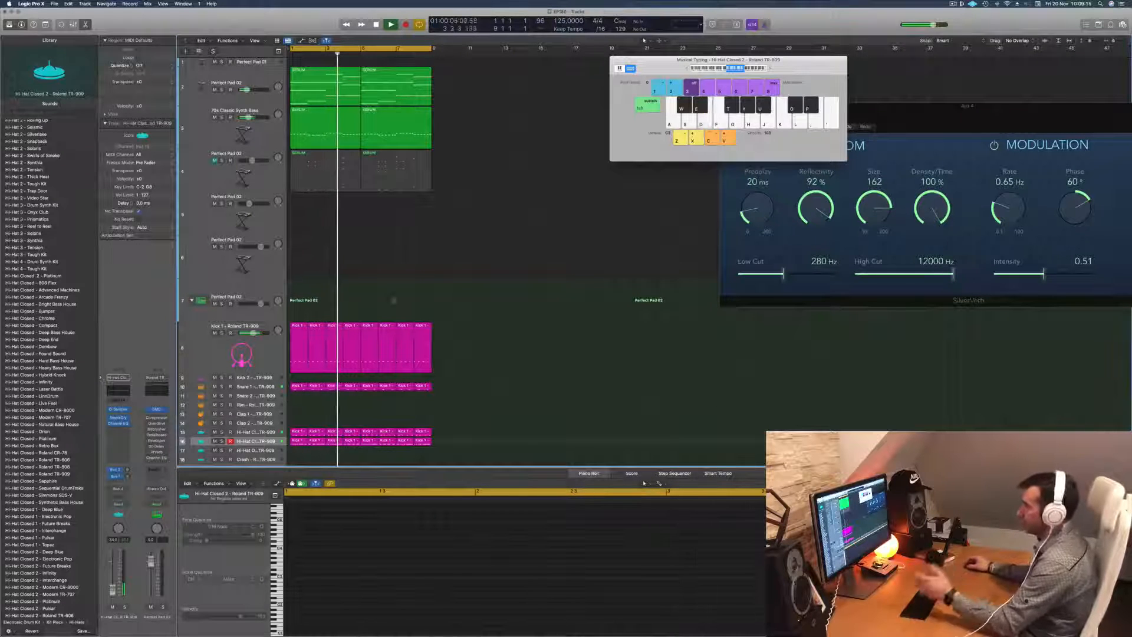
key(Return)
click(215, 160)
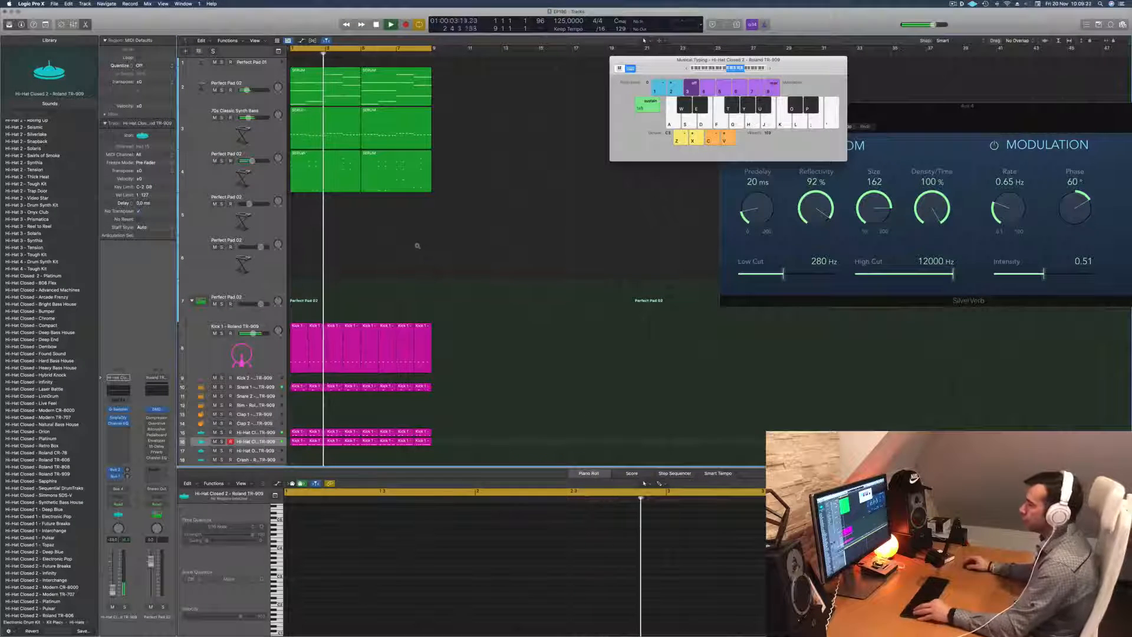
Repeat all the eight-bar synth and drum regions three times to extend the arrangement to 32 bars
ctrl+alt+click(408, 221)
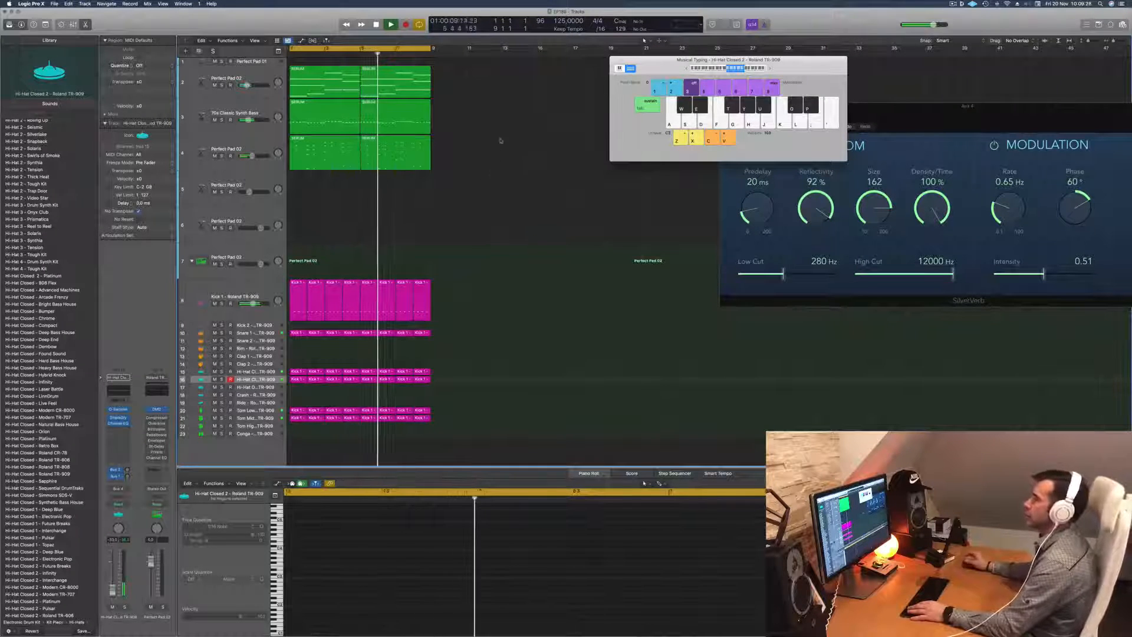
key(space)
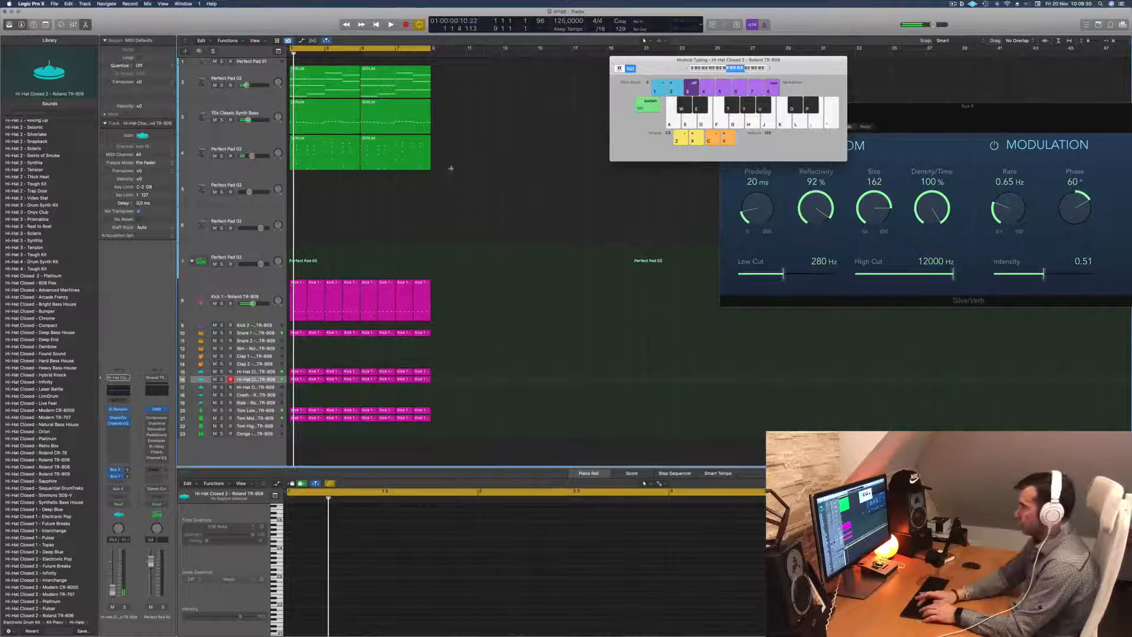
key(super+r)
key(super+r)
key(super+r)
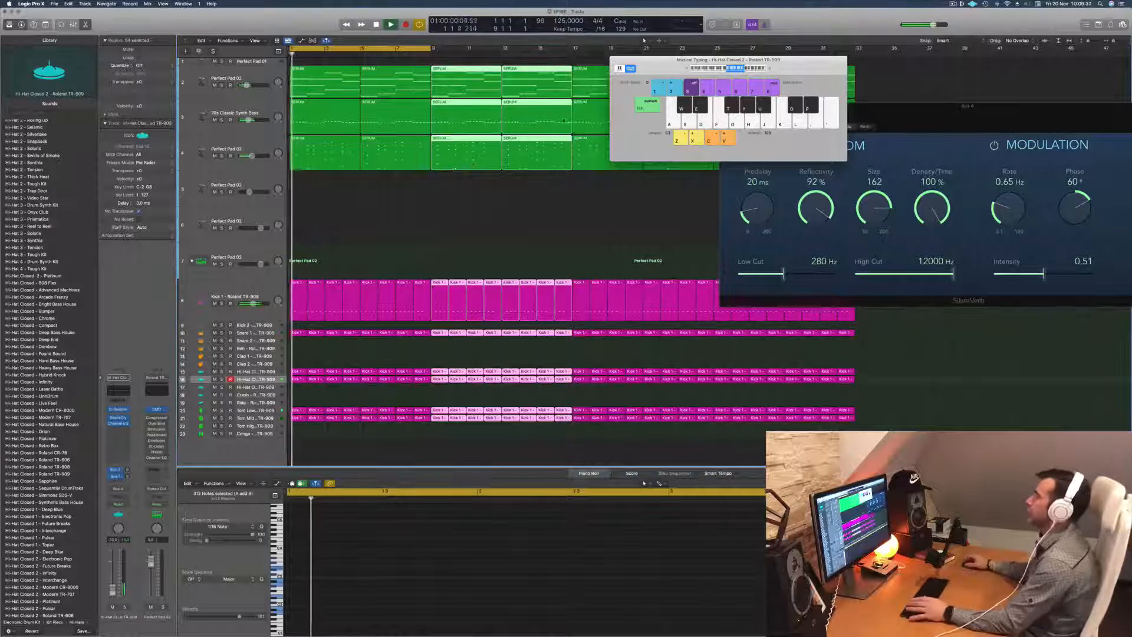
Clear the floating windows off the arrangement and extend the cycle range to cover all 32 bars
drag(691, 60, 879, 362)
drag(807, 106, 629, 170)
click(546, 170)
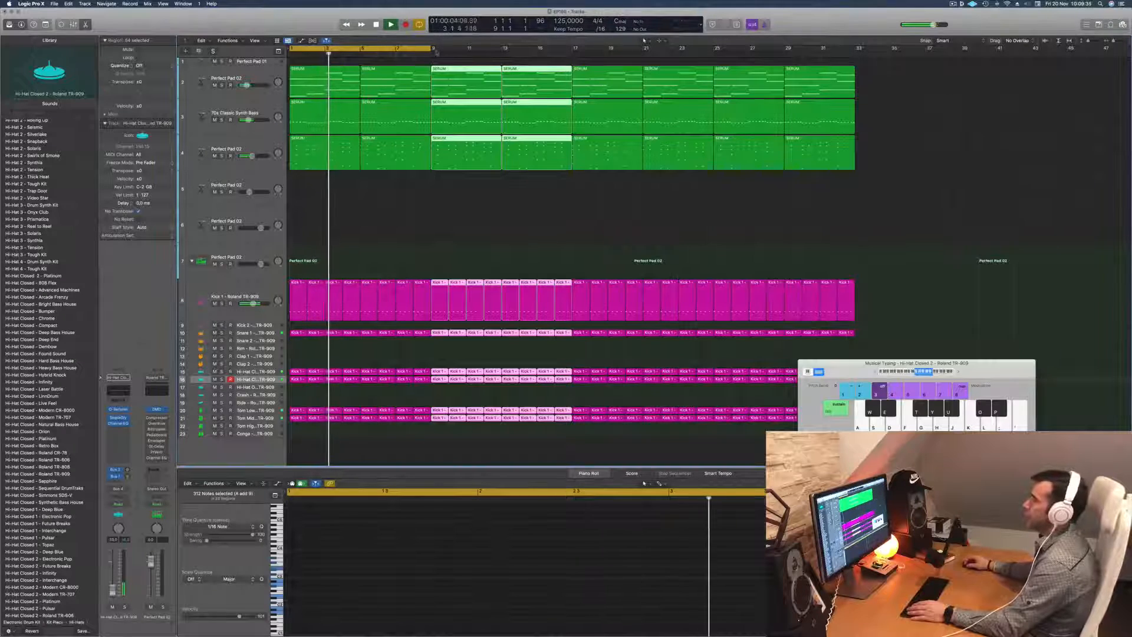
drag(431, 47, 855, 78)
key(space)
scroll(480, 215, up, 2)
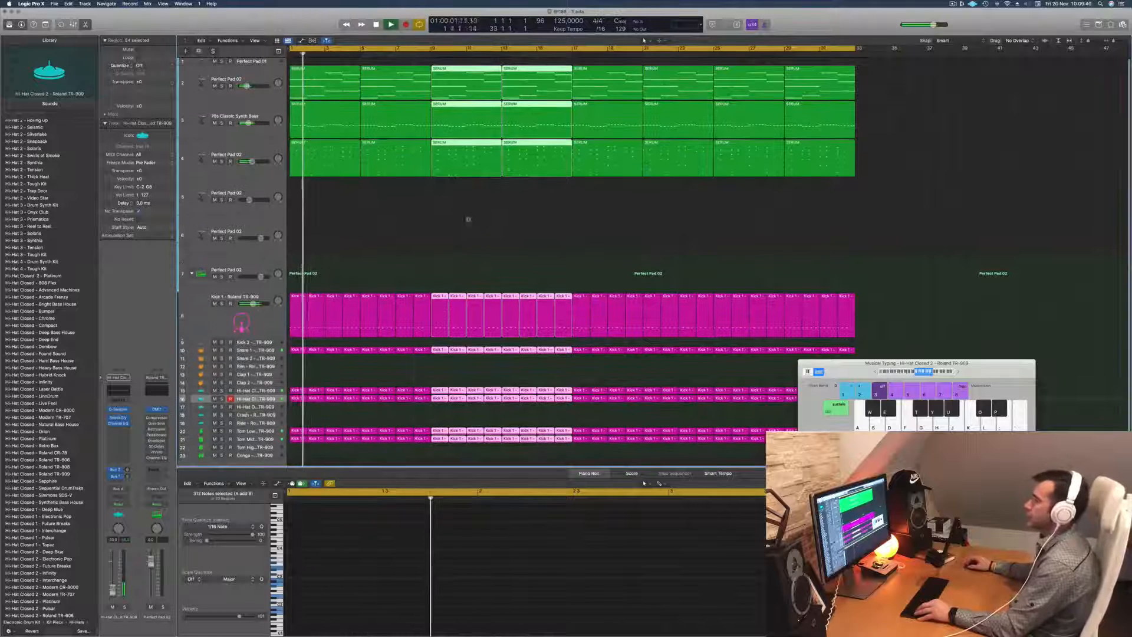
Deselect the regions and replay the arrangement from the start to hear the groove
click(406, 222)
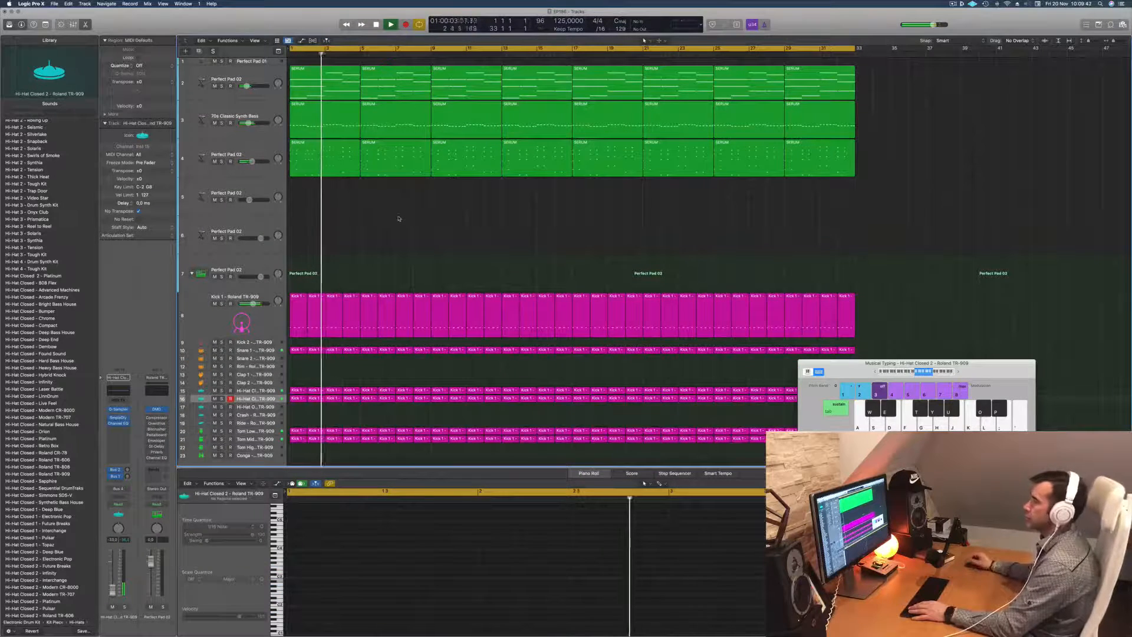
scroll(360, 232, down, 3)
key(space)
key(space)
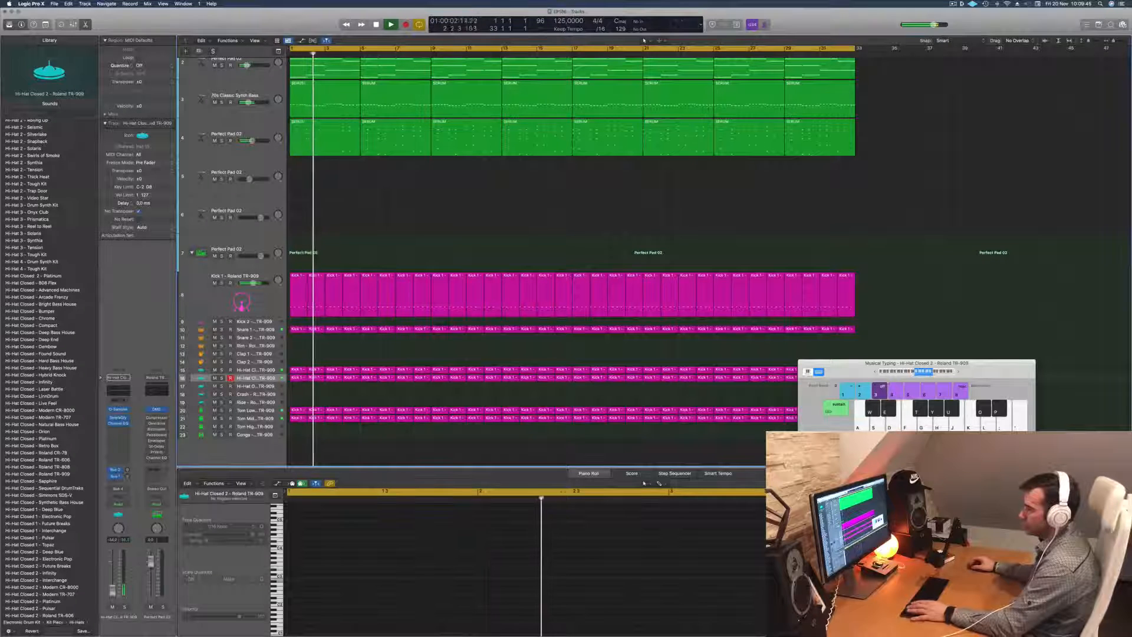
key(space)
key(space)
Insert a Compressor on the Hi-Hat Closed 2 track and side-chain it to Kick 1 - Roland TR-909
click(118, 429)
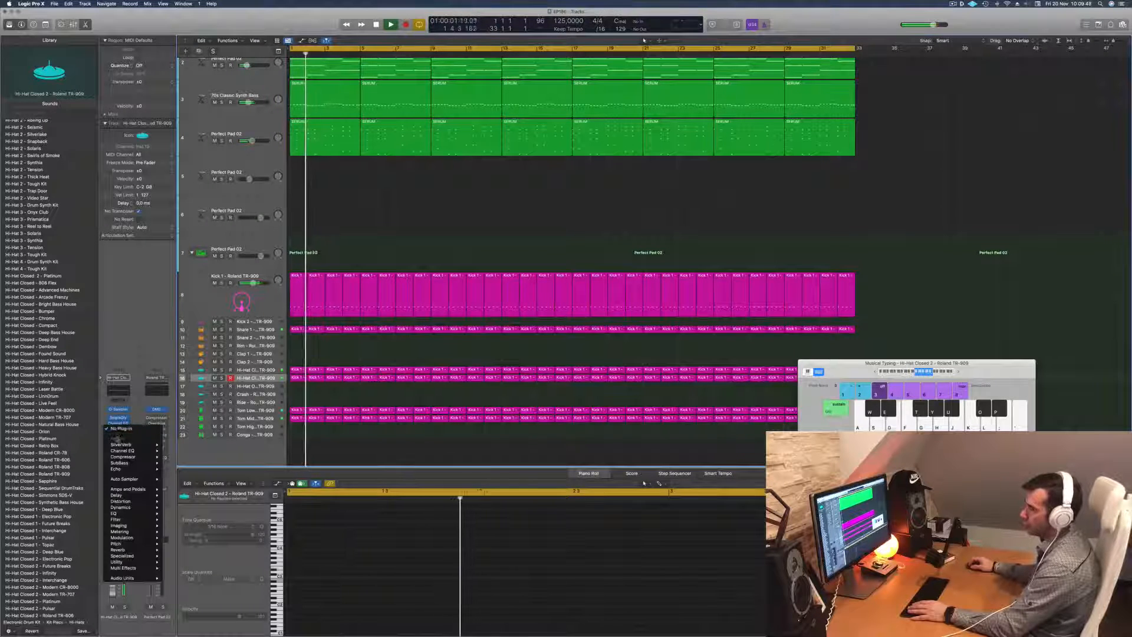
click(177, 457)
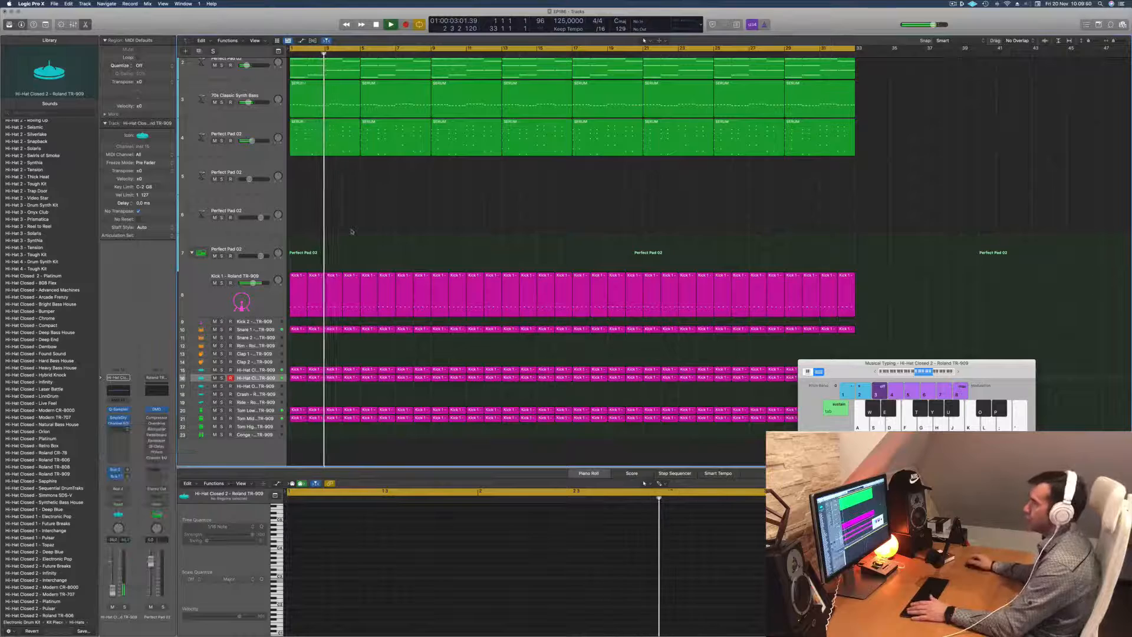
click(660, 105)
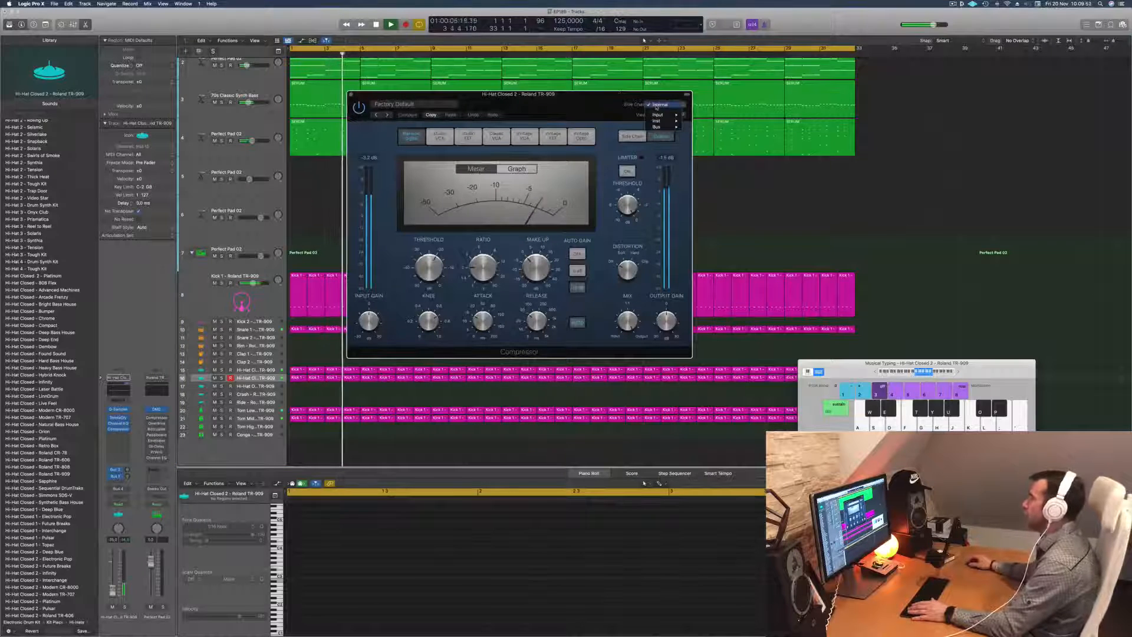
mouse_move(658, 120)
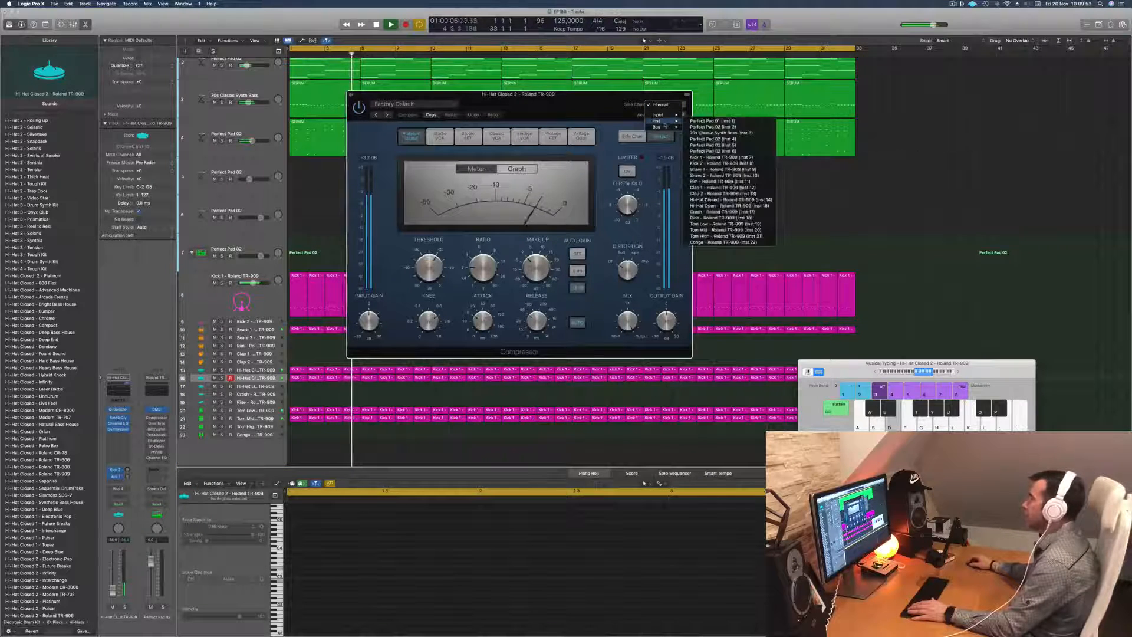
click(720, 157)
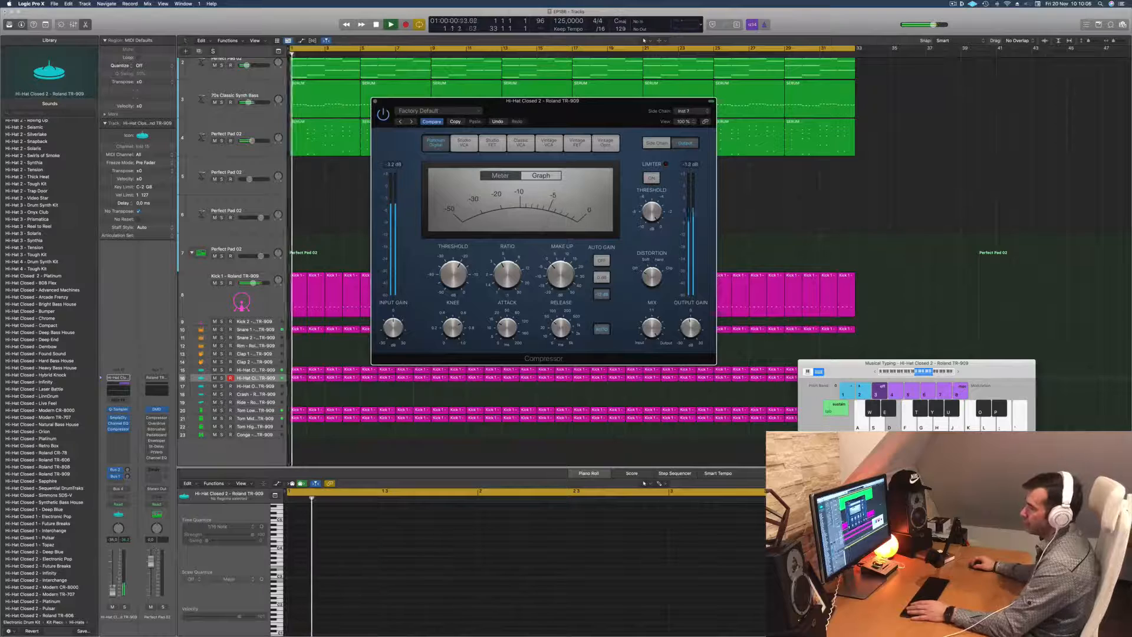
click(615, 96)
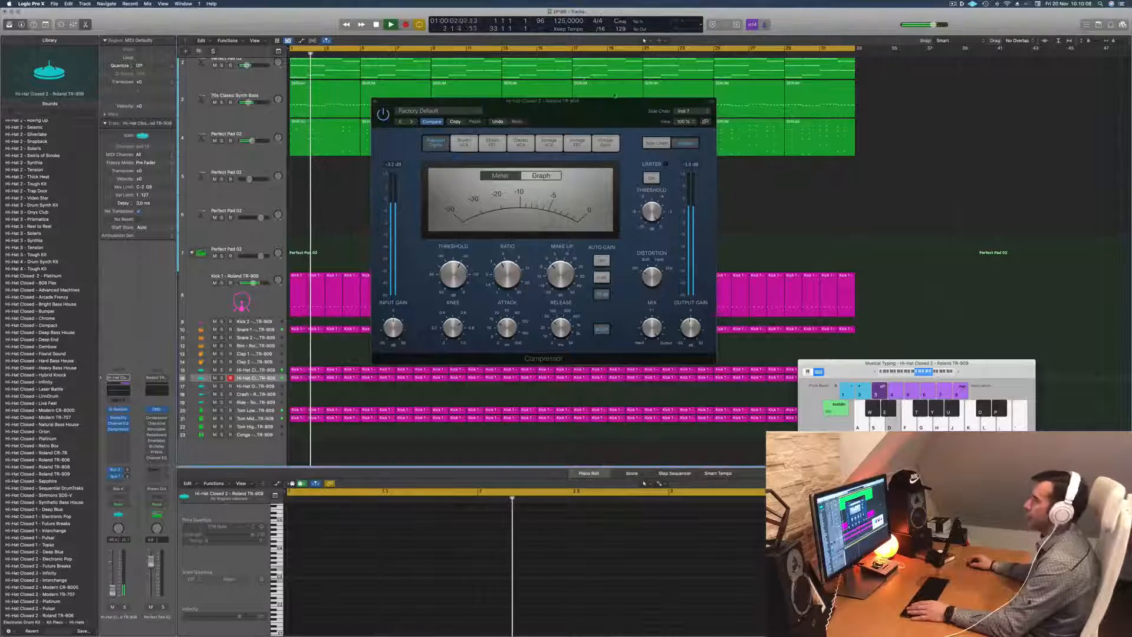
drag(615, 96, 571, 221)
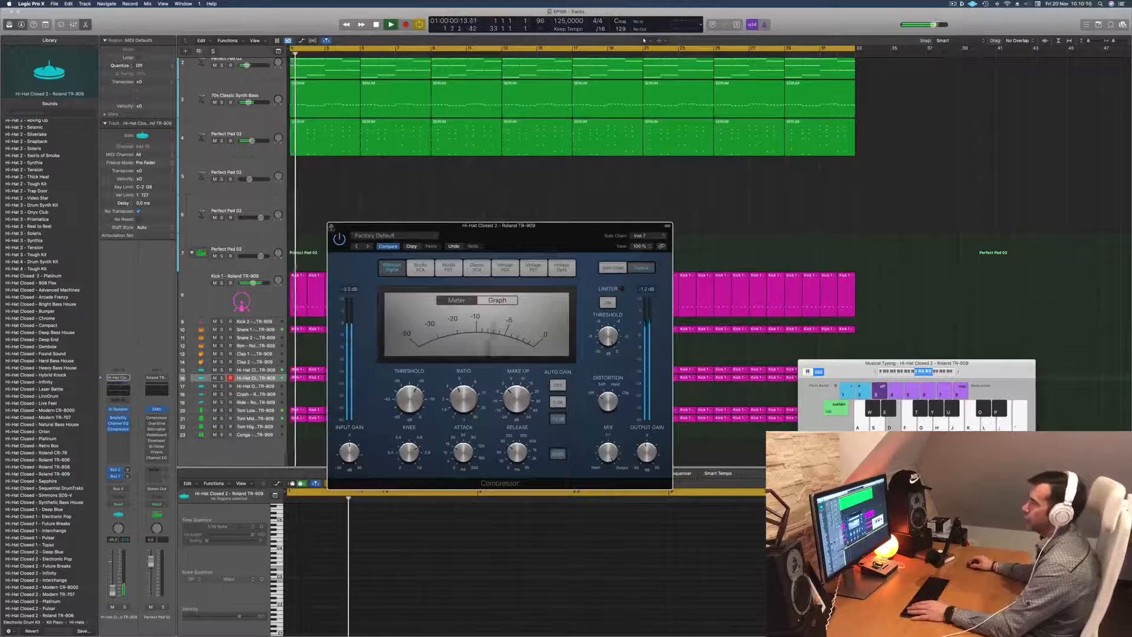
click(331, 227)
scroll(374, 223, down, 1)
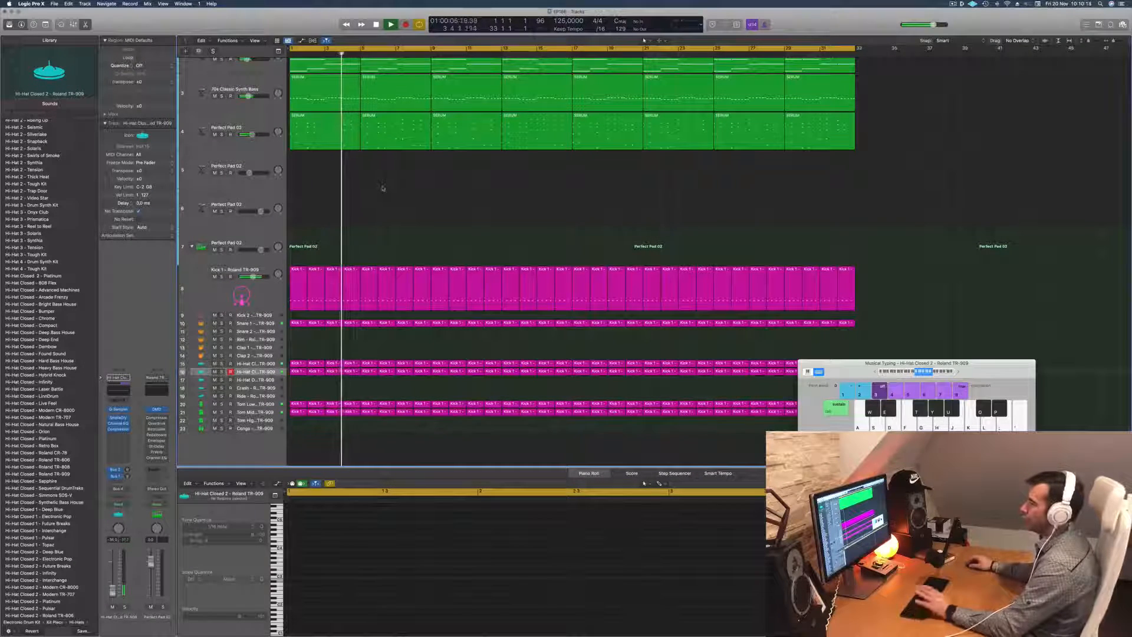
key(Return)
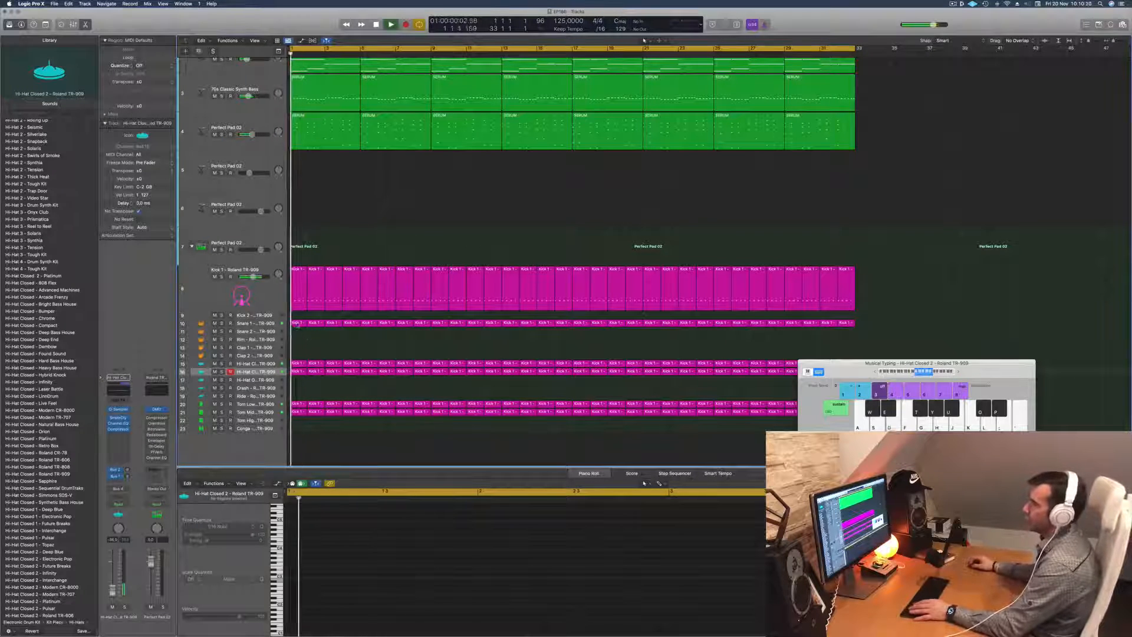
Copy the first Snare 1 region to the start of the Rim track
click(296, 323)
drag(296, 323, 298, 334)
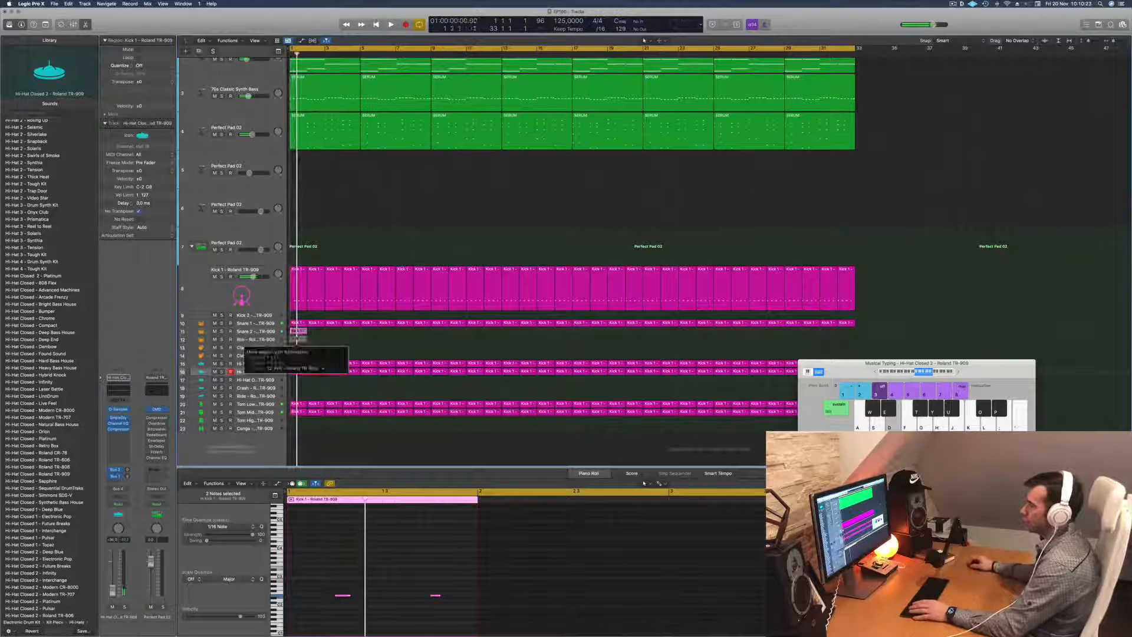
drag(298, 334, 298, 341)
Transpose both notes of the Rim region upward and shift them a sixteenth note earlier
key(space)
drag(332, 584, 424, 602)
key(space)
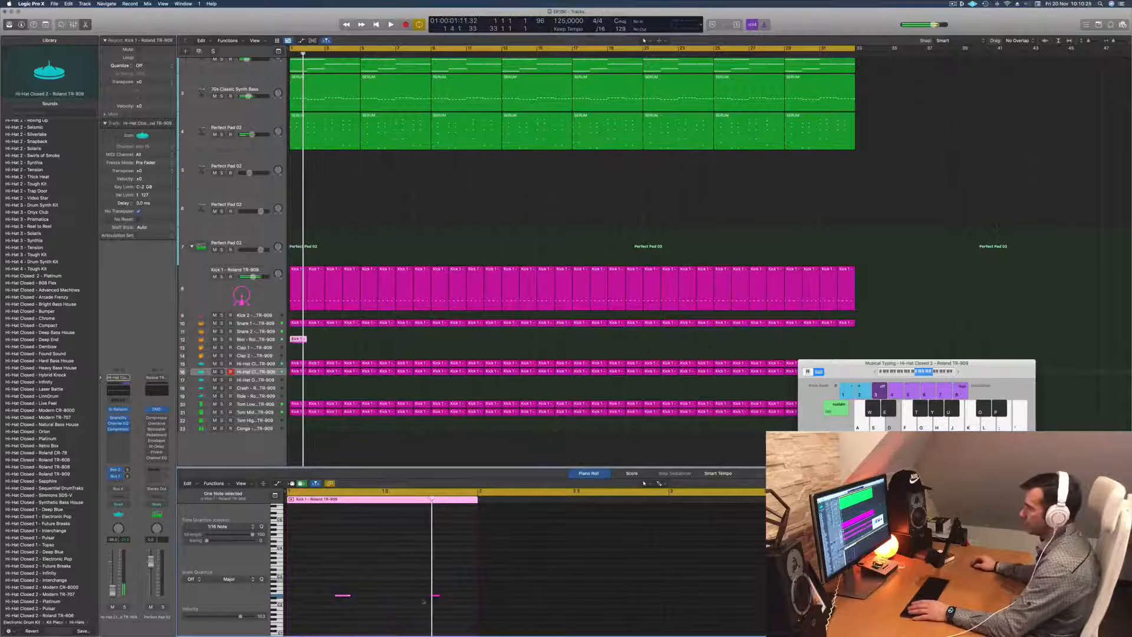
drag(355, 585, 458, 604)
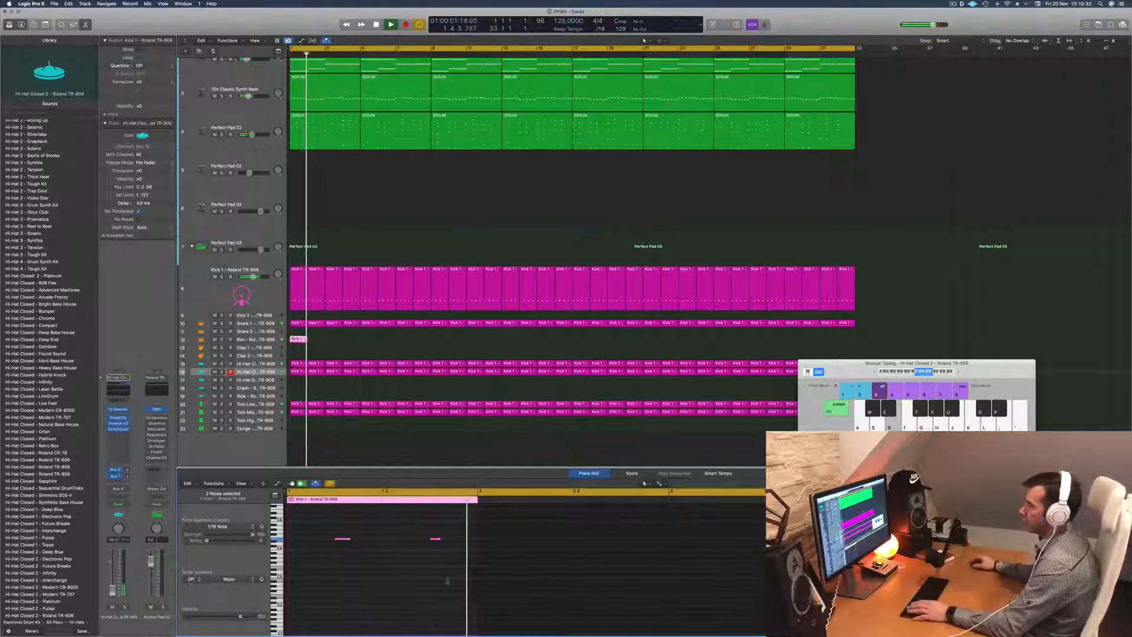
drag(369, 558, 454, 547)
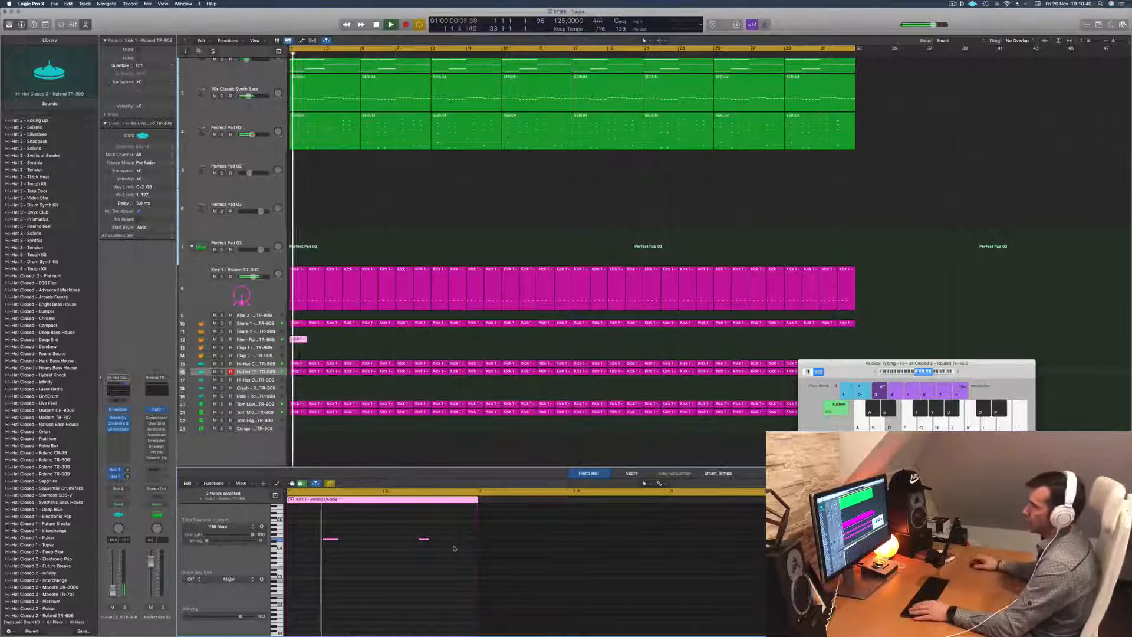
Select the Rim track and repeat its one-bar region across all 32 bars
click(230, 340)
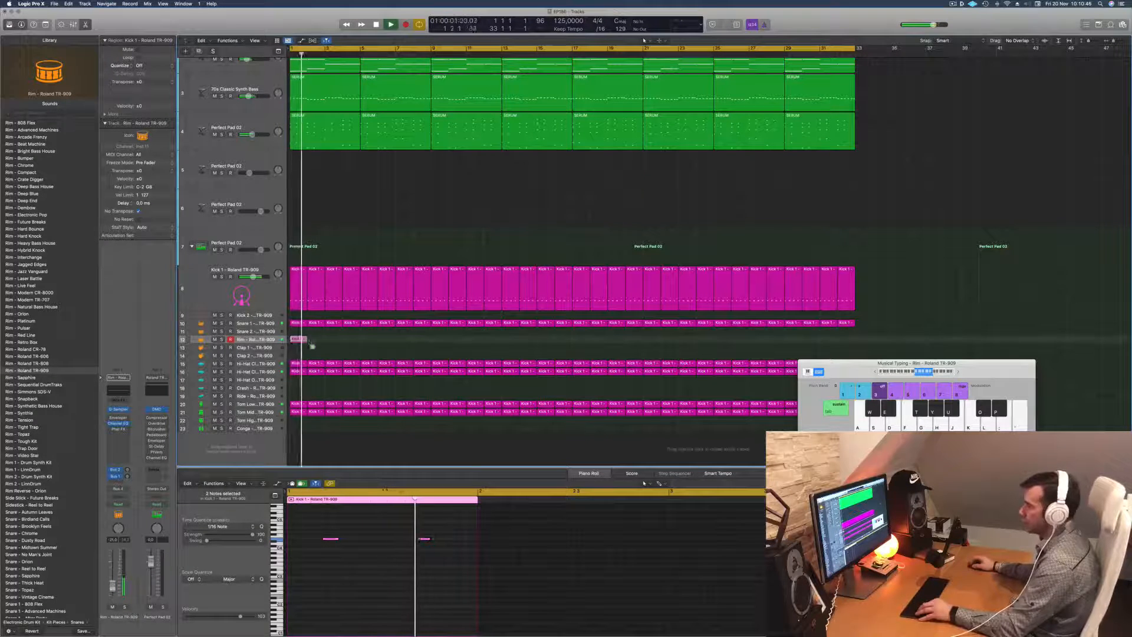
drag(317, 345, 370, 344)
shift+click(299, 340)
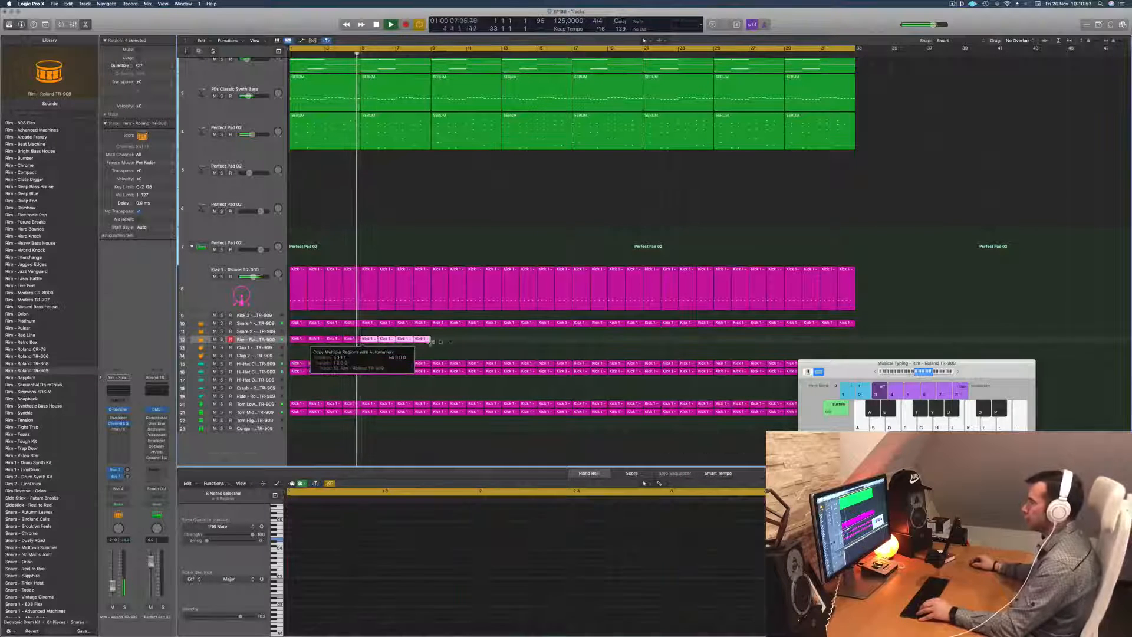
drag(450, 346, 729, 343)
Color and name all regions in the arrangement by their tracks
key(super+a)
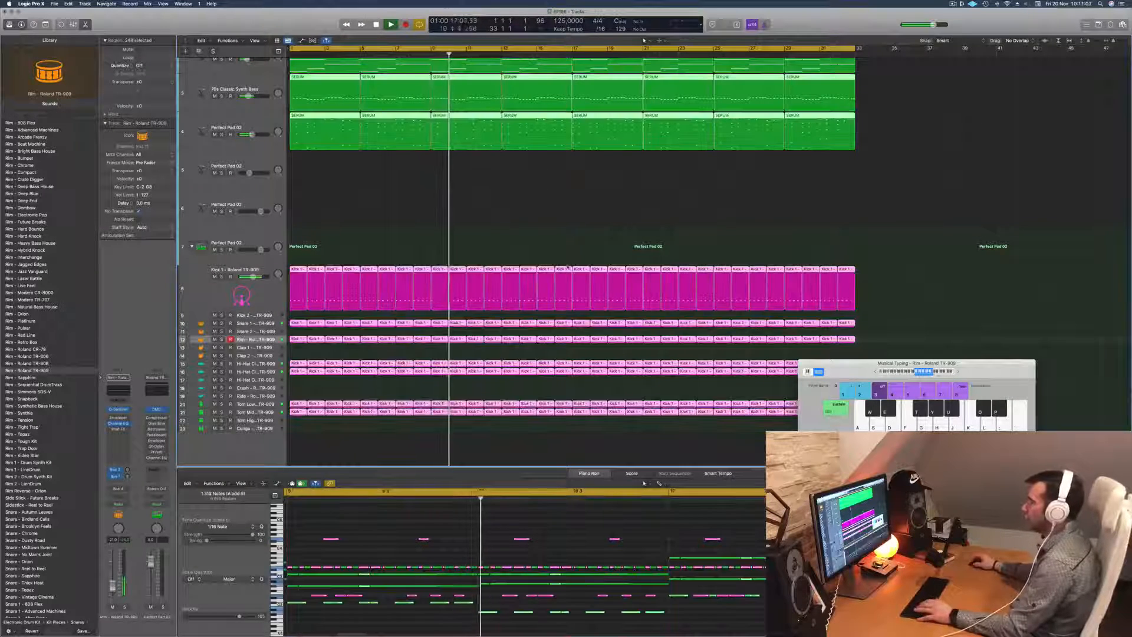
right_click(562, 269)
click(589, 270)
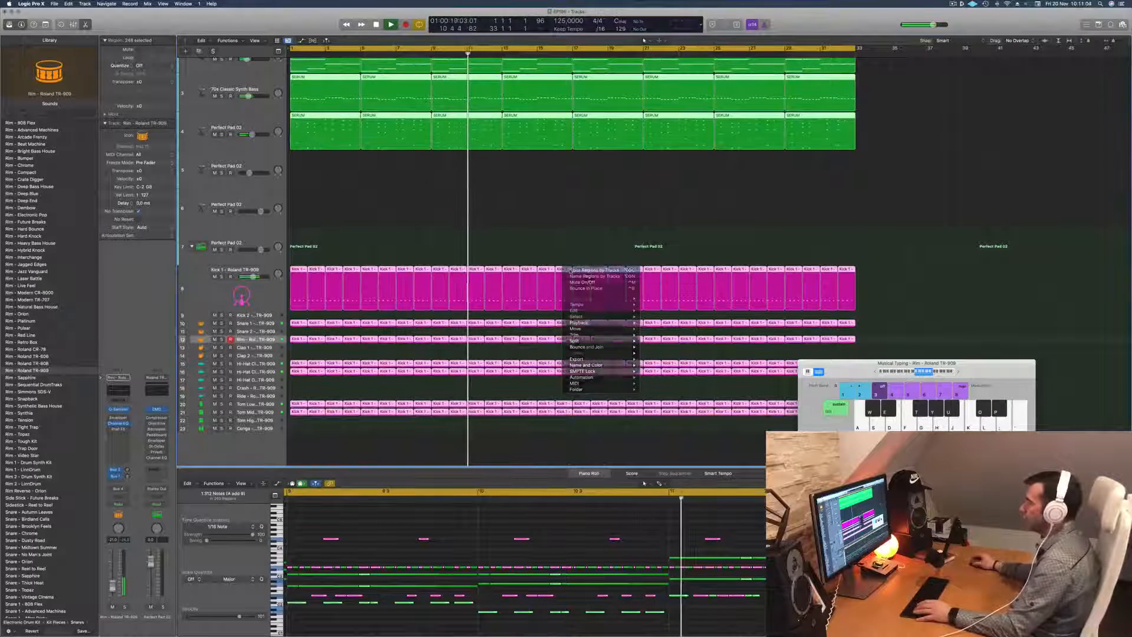
right_click(566, 270)
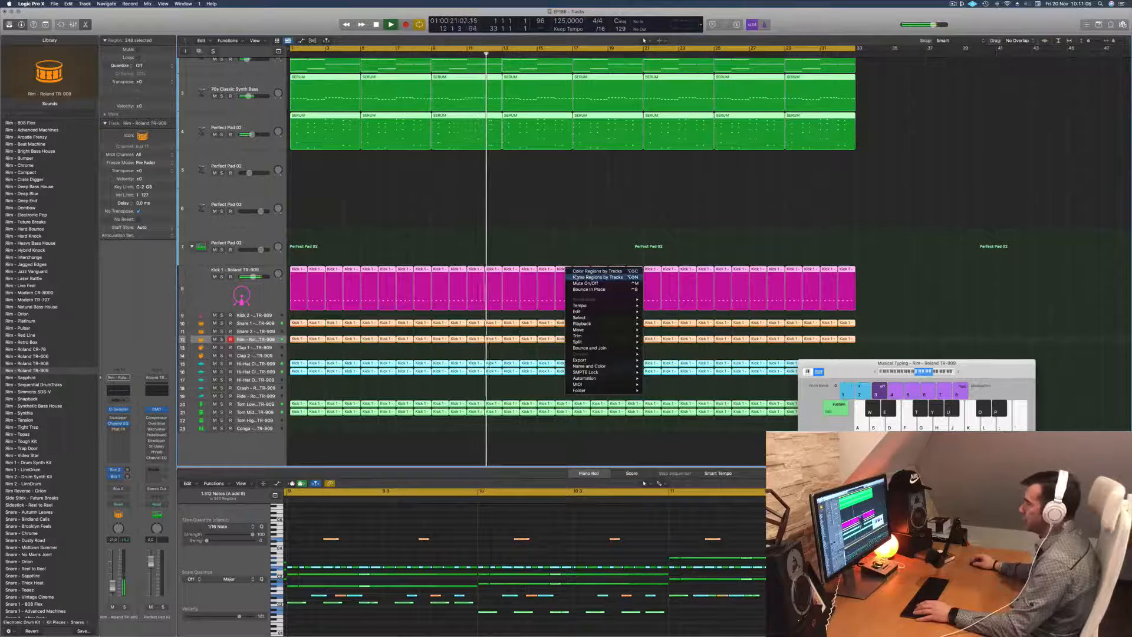
click(597, 277)
click(435, 248)
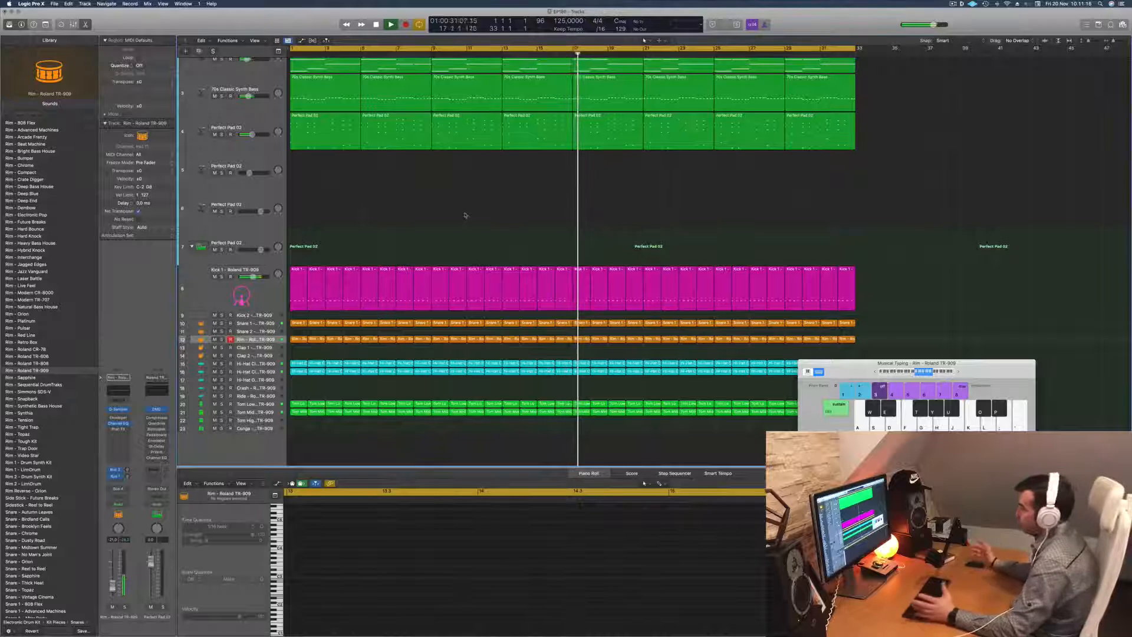
Set the first Perfect Pad 02 track to Touch automation and record a Cutoff movement in Alchemy during playback
scroll(462, 215, up, 2)
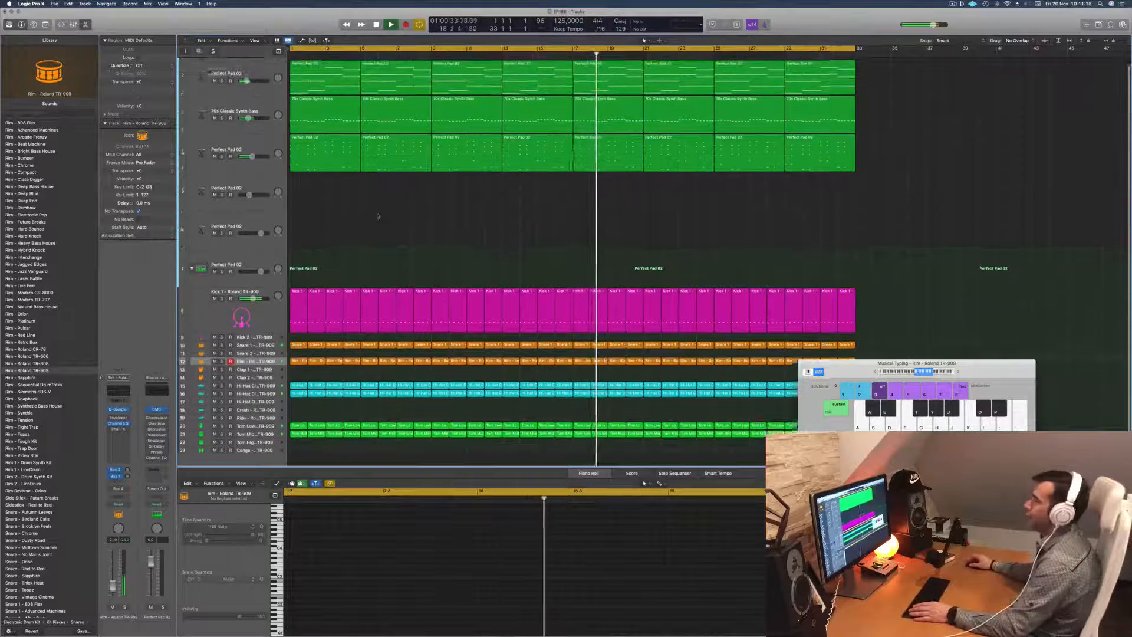
key(Return)
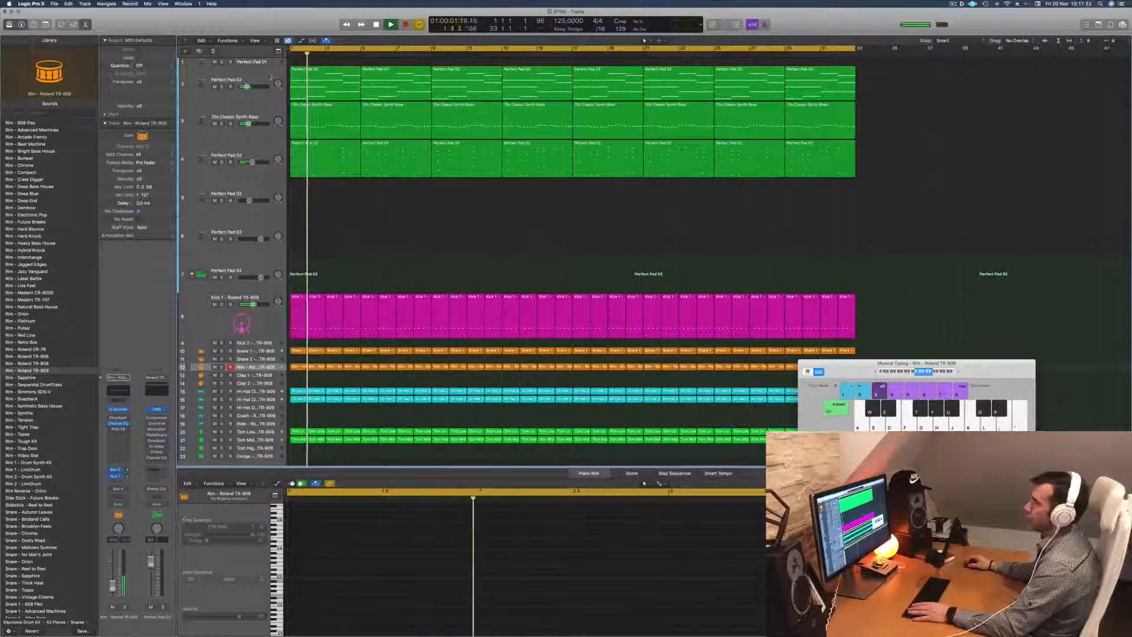
click(233, 83)
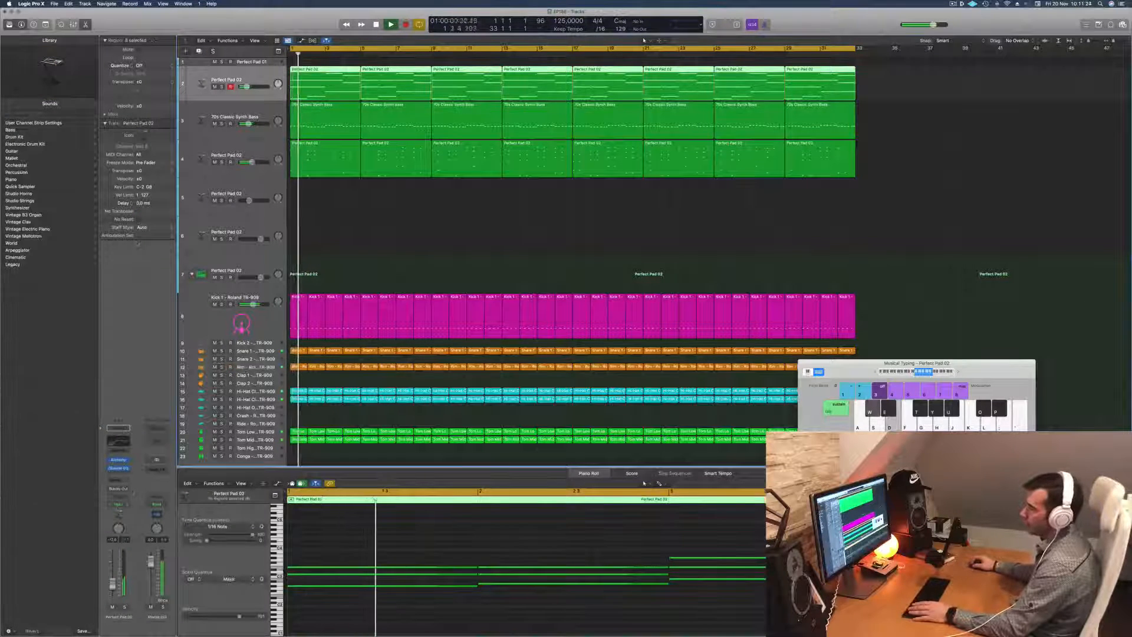
click(118, 507)
click(124, 510)
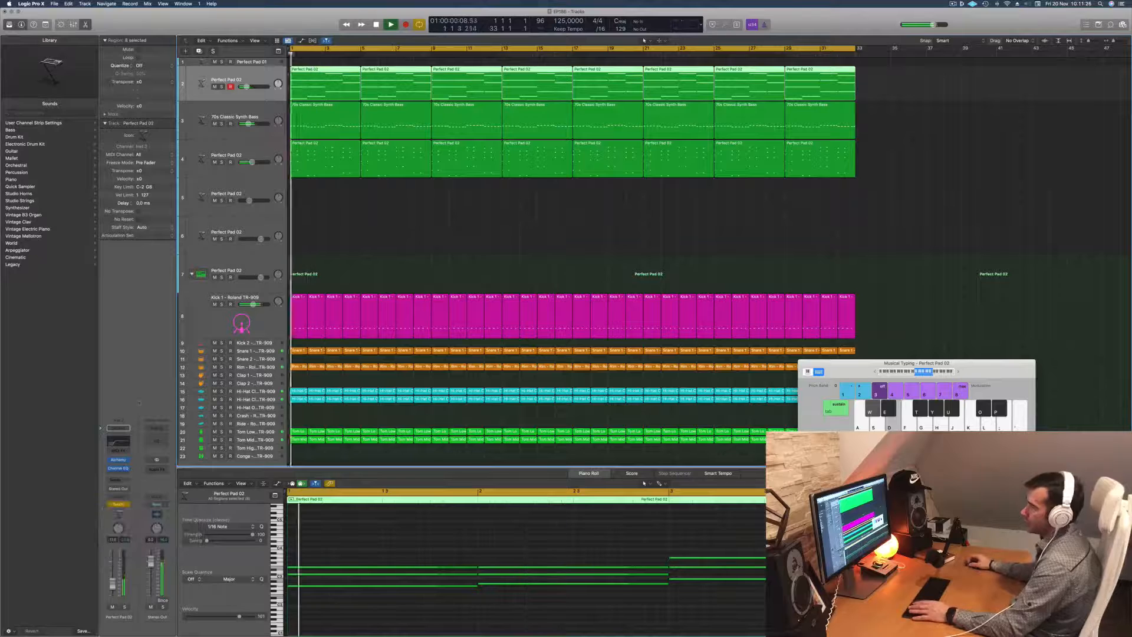
click(119, 460)
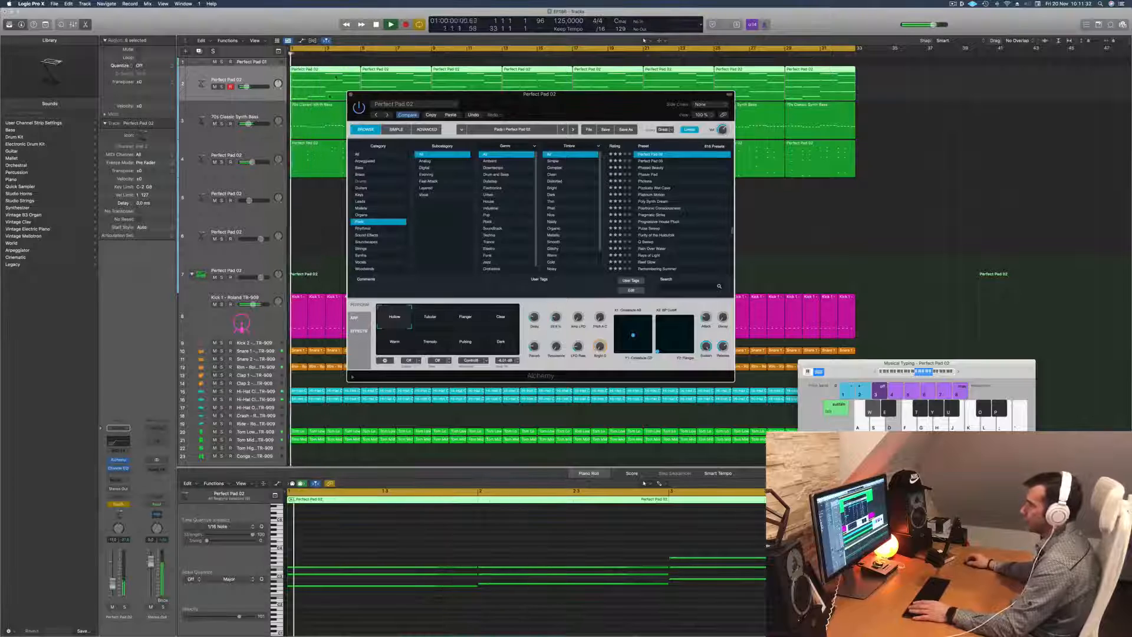
key(space)
click(350, 94)
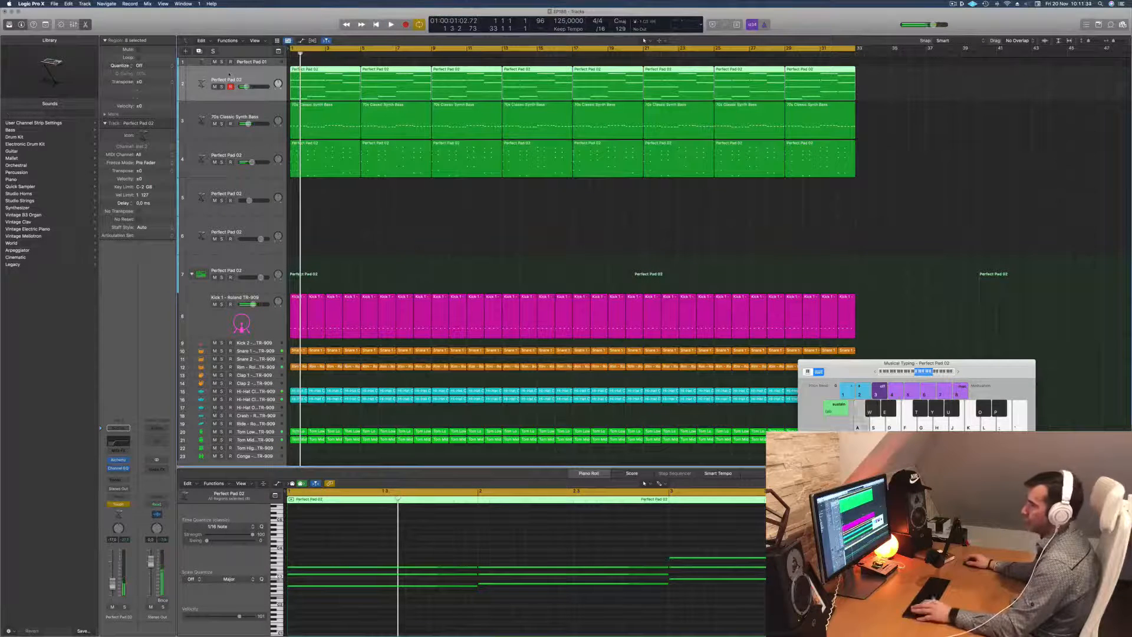
Show track automation, display the Alchemy Cutoff lane on the first Perfect Pad 02 track and set its automation mode to Read
key(super+k)
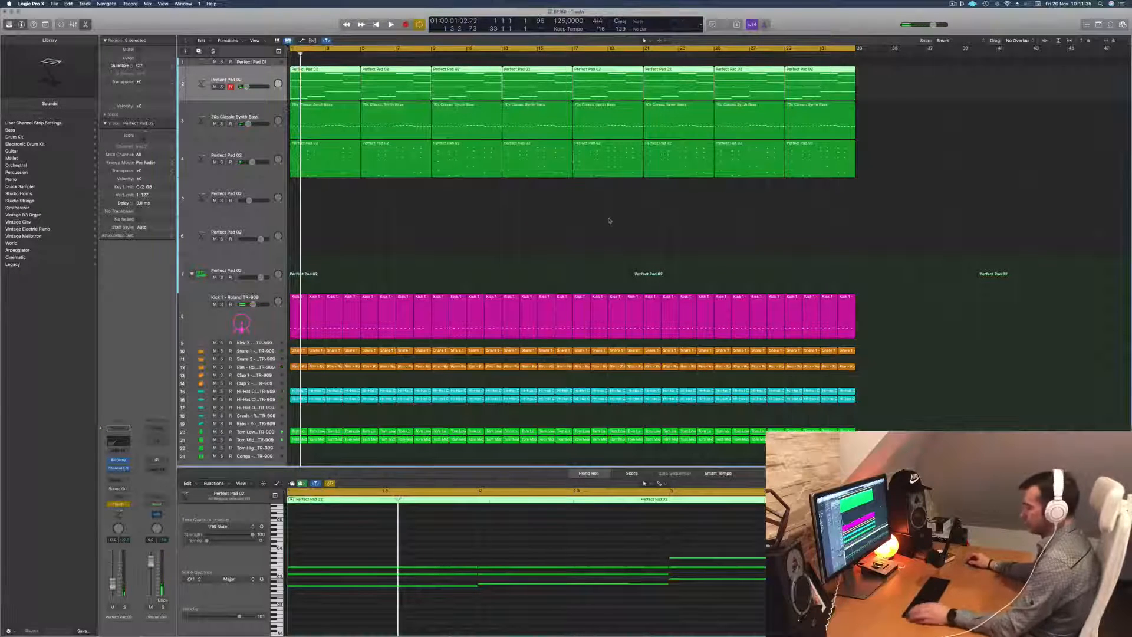
key(a)
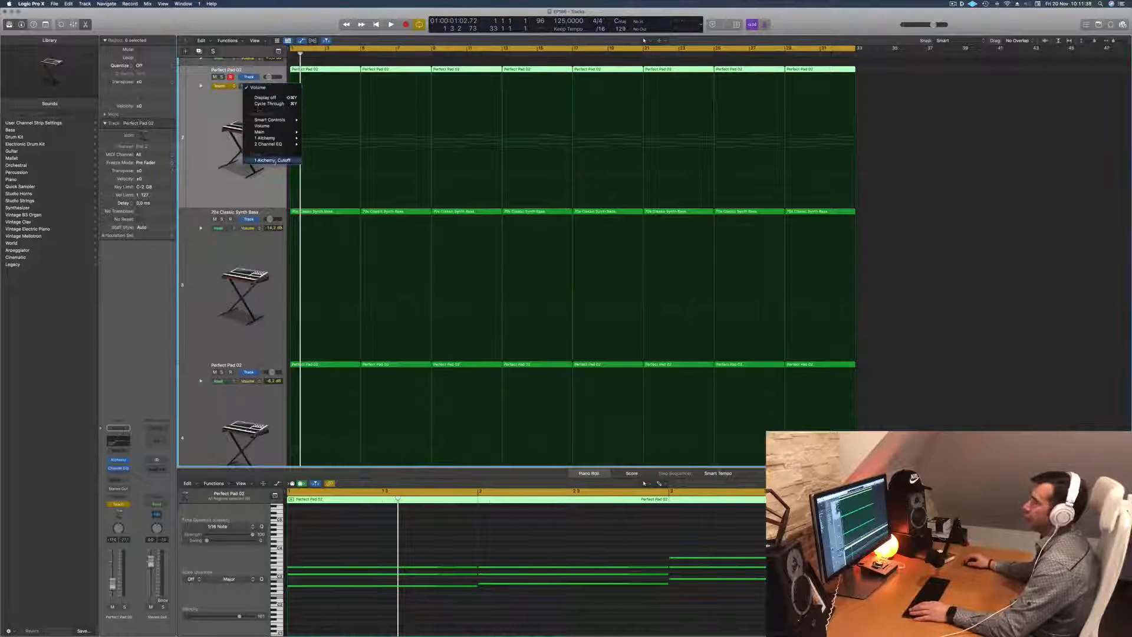
click(273, 161)
click(220, 86)
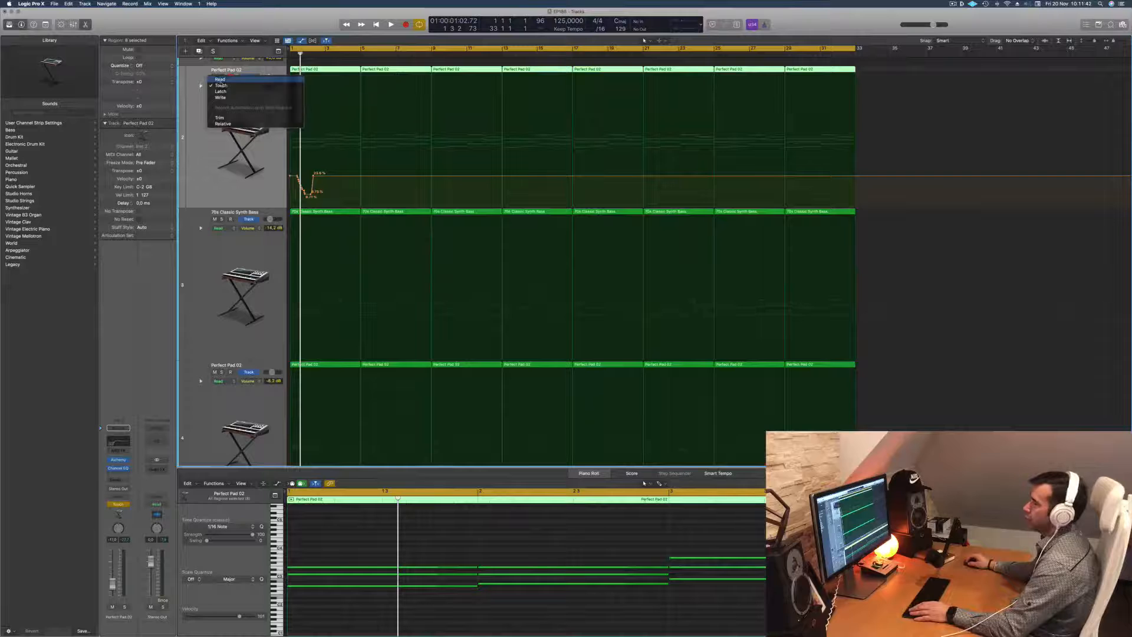
click(220, 86)
Replace the recorded Cutoff automation with a gentle rise from bar 1 to bar 5 and play it back with reduced track heights
click(298, 177)
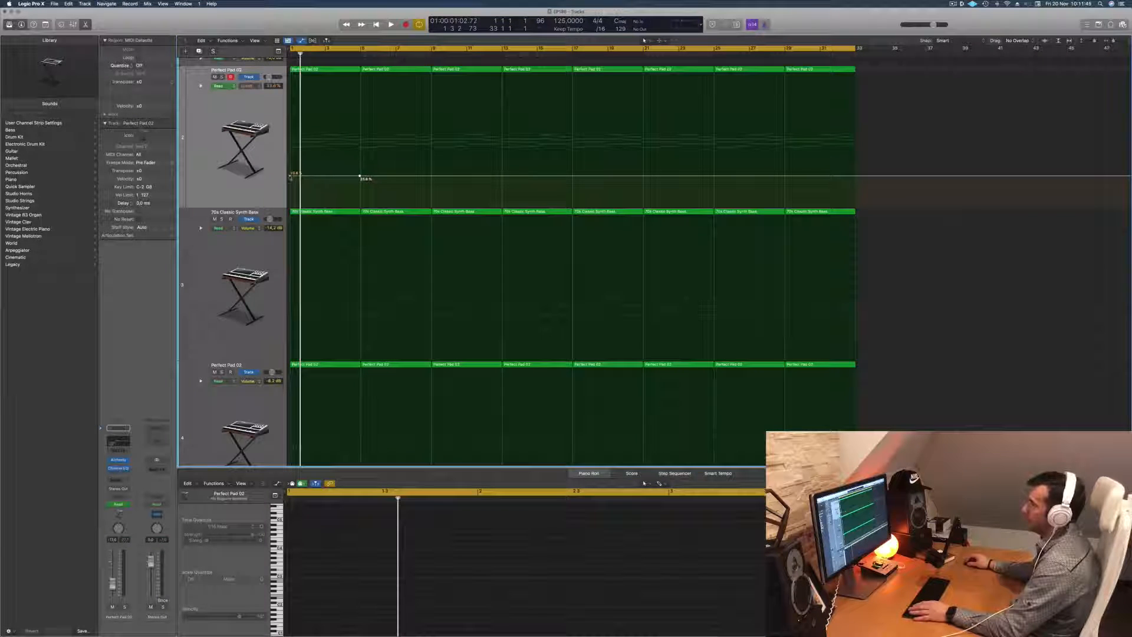
drag(290, 177, 291, 182)
key(space)
key(super+Up)
key(super+Up)
key(super+Up)
key(super+Up)
key(super+Up)
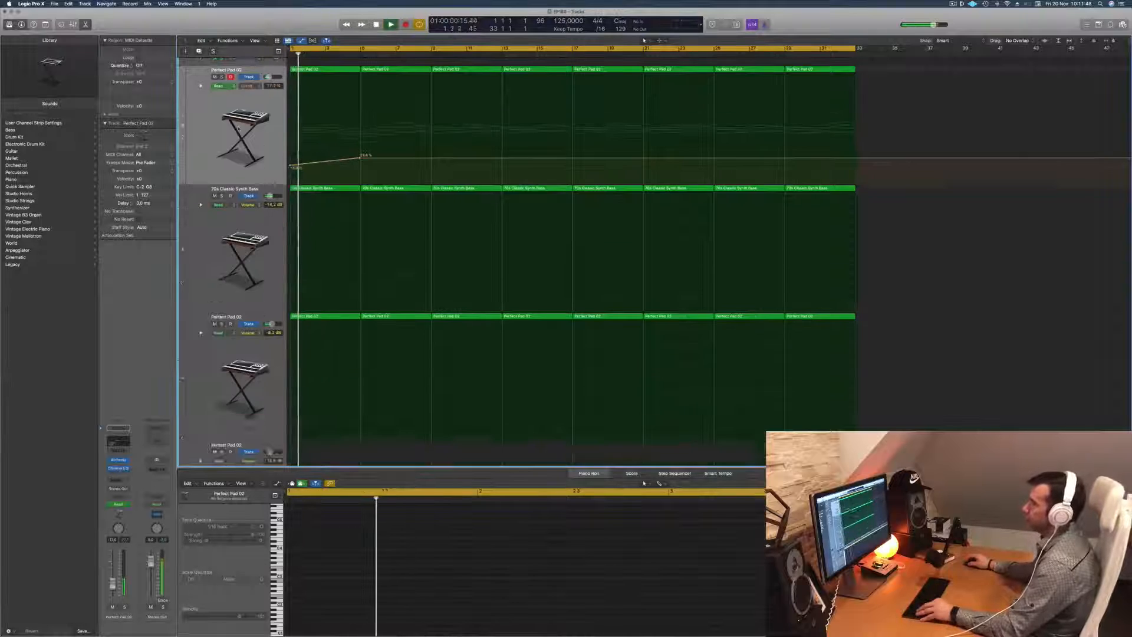
key(super+Up)
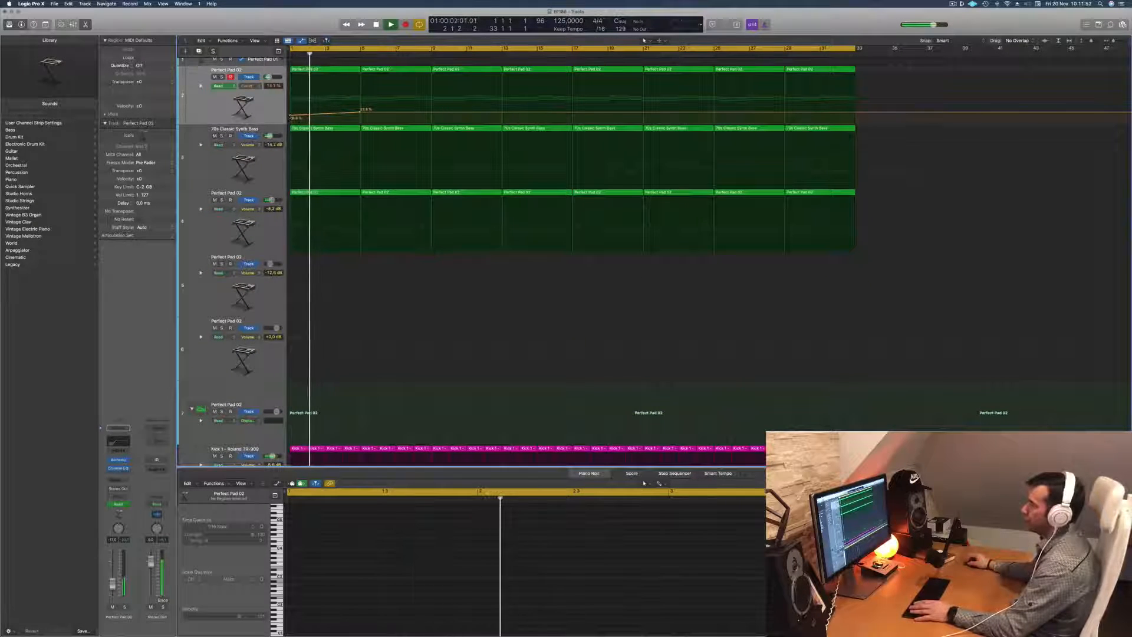
Lower the Cutoff automation's starting point at bar 1 and play the first Perfect Pad 02 track soloed from the beginning
drag(290, 116, 290, 121)
key(space)
key(space)
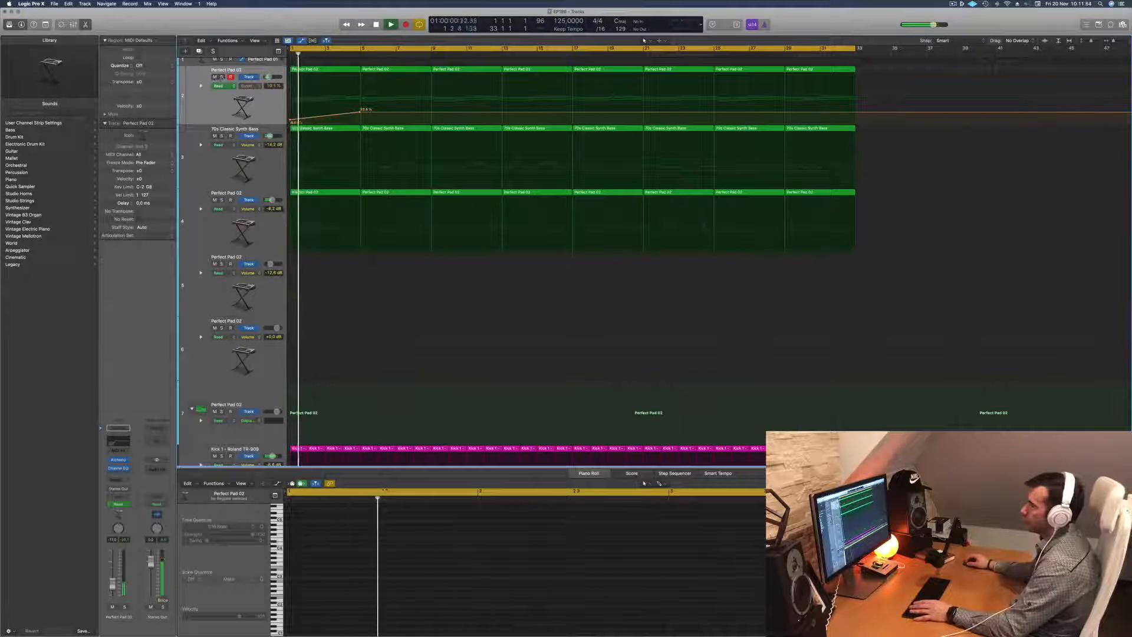
click(221, 77)
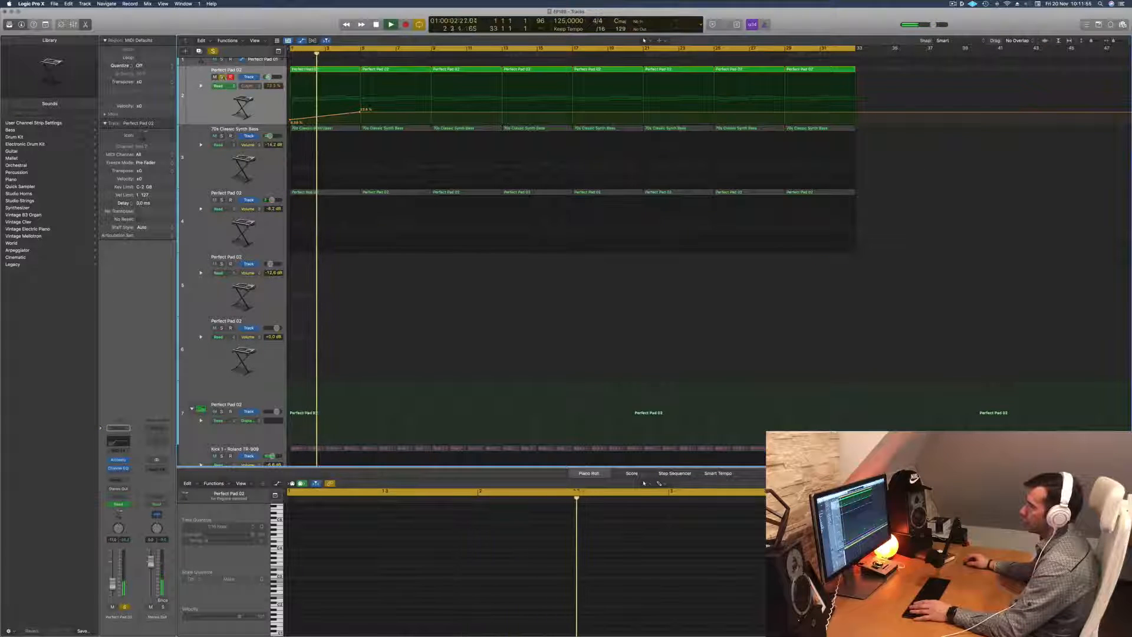
Raise the Cutoff peak just before bar 5, add a steep drop right after it and replay from the start
drag(360, 114, 364, 118)
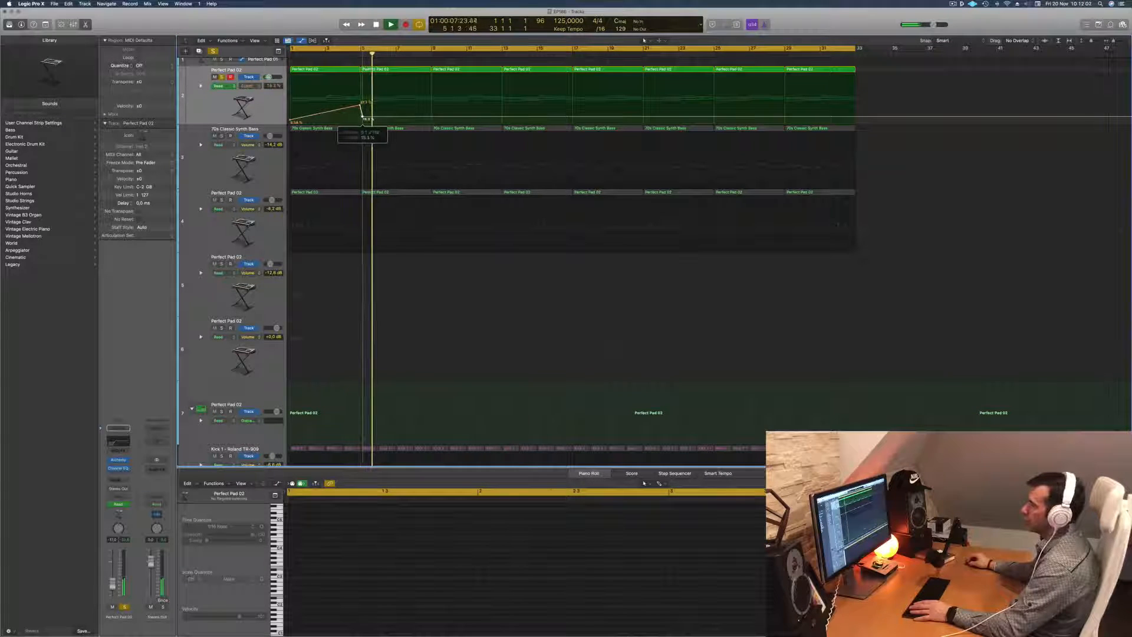
key(space)
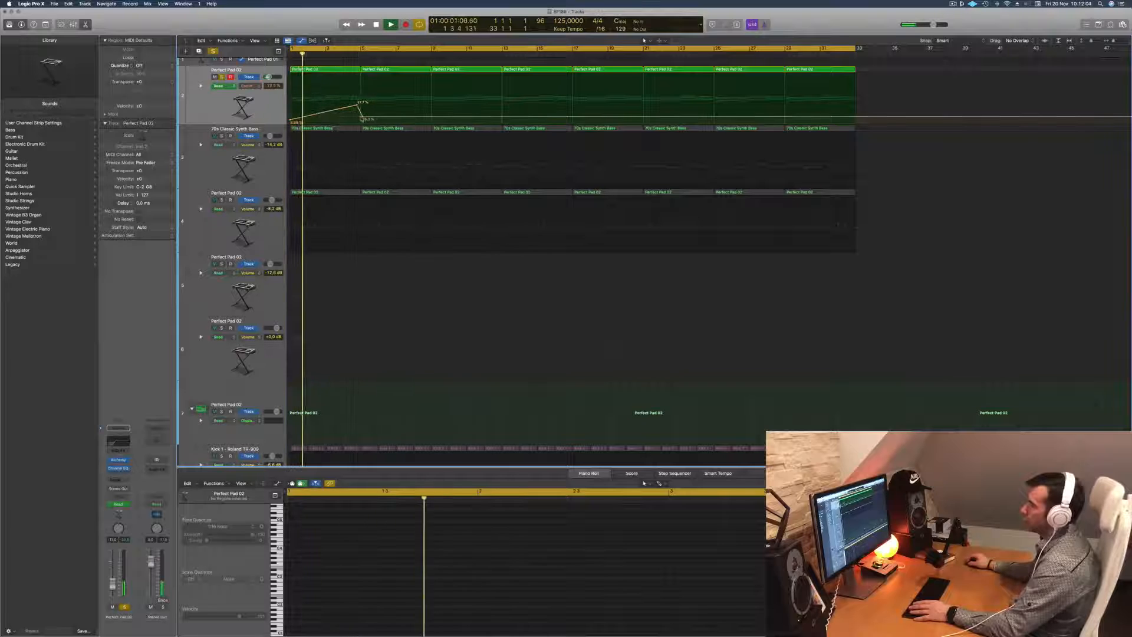
key(Return)
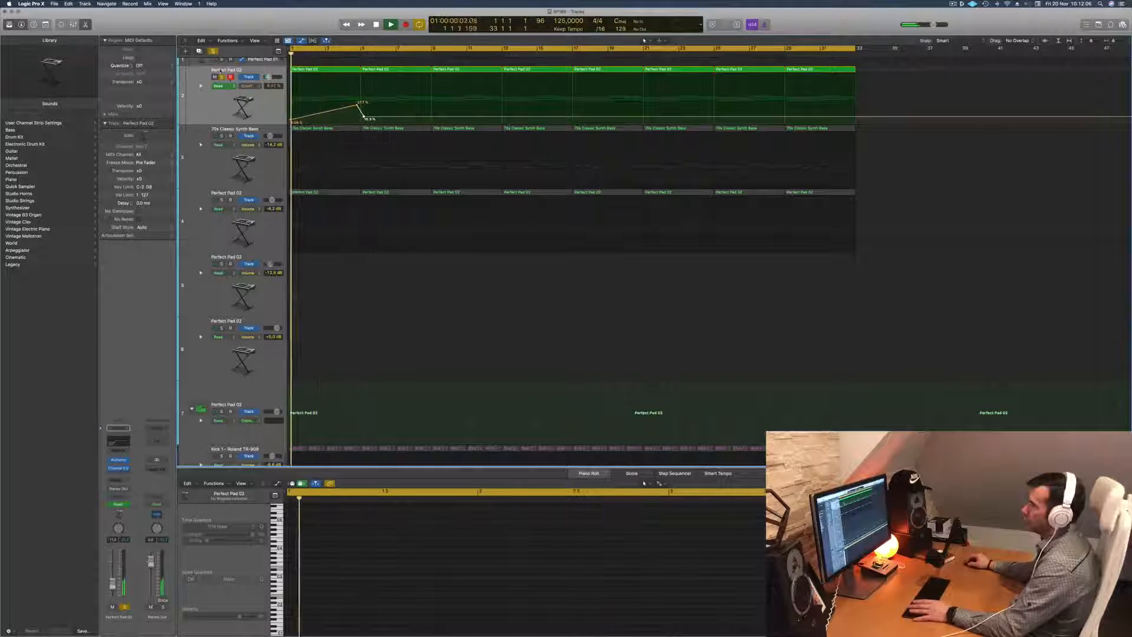
Unsolo the pad and extend its Cutoff automation with a rise to bar 9, a fall to bar 13 and a rise and drop near bar 17
key(super+a)
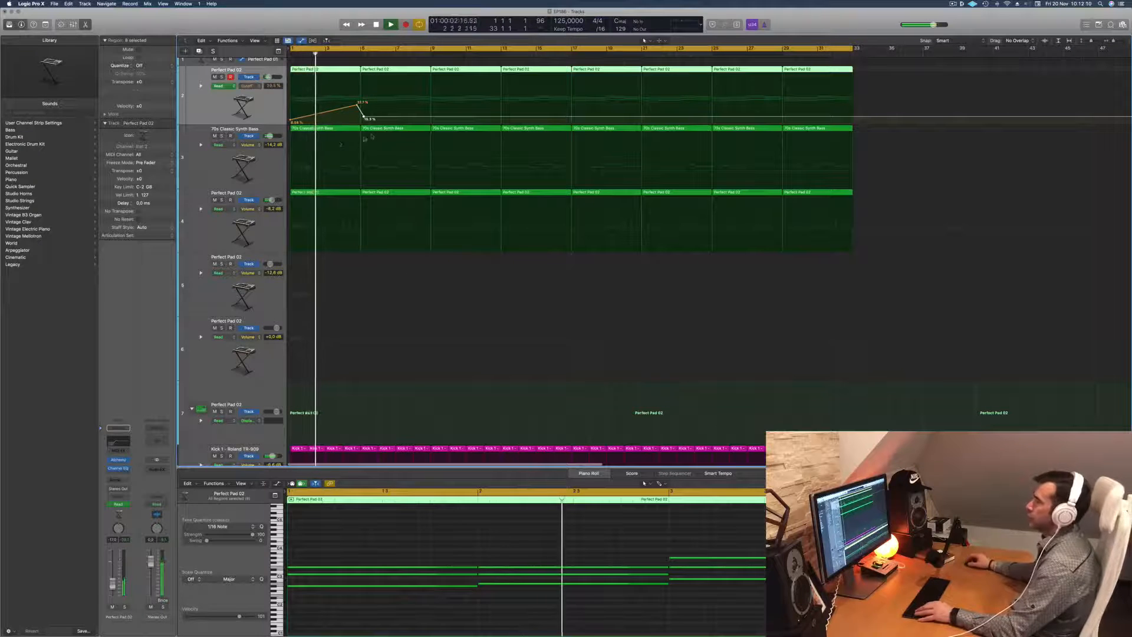
scroll(330, 147, down, 3)
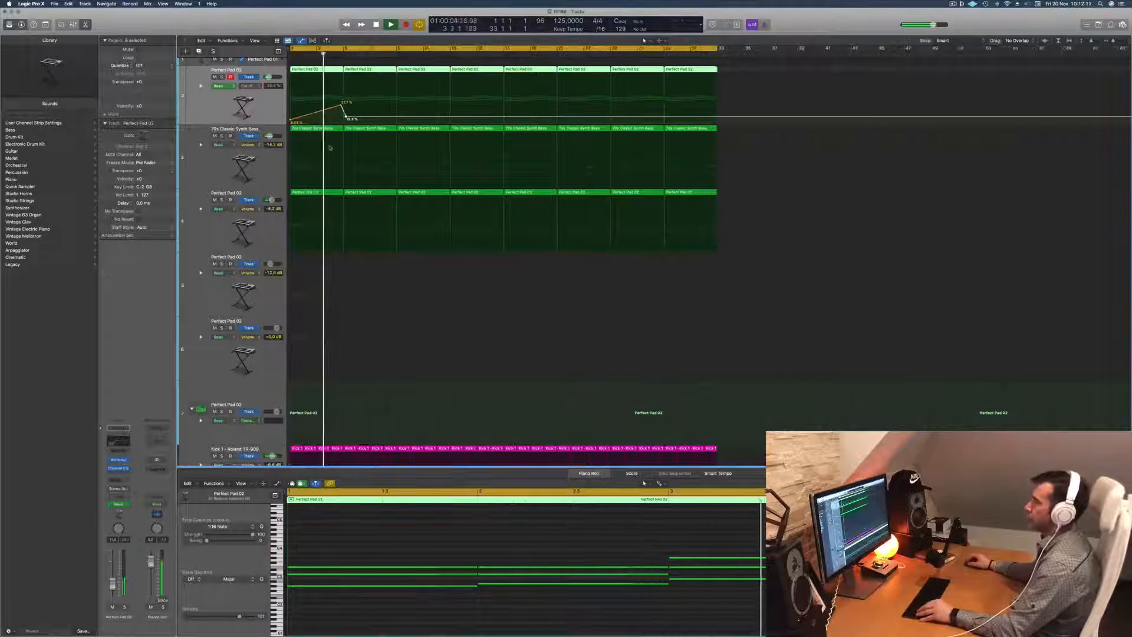
scroll(310, 177, up, 2)
click(248, 227)
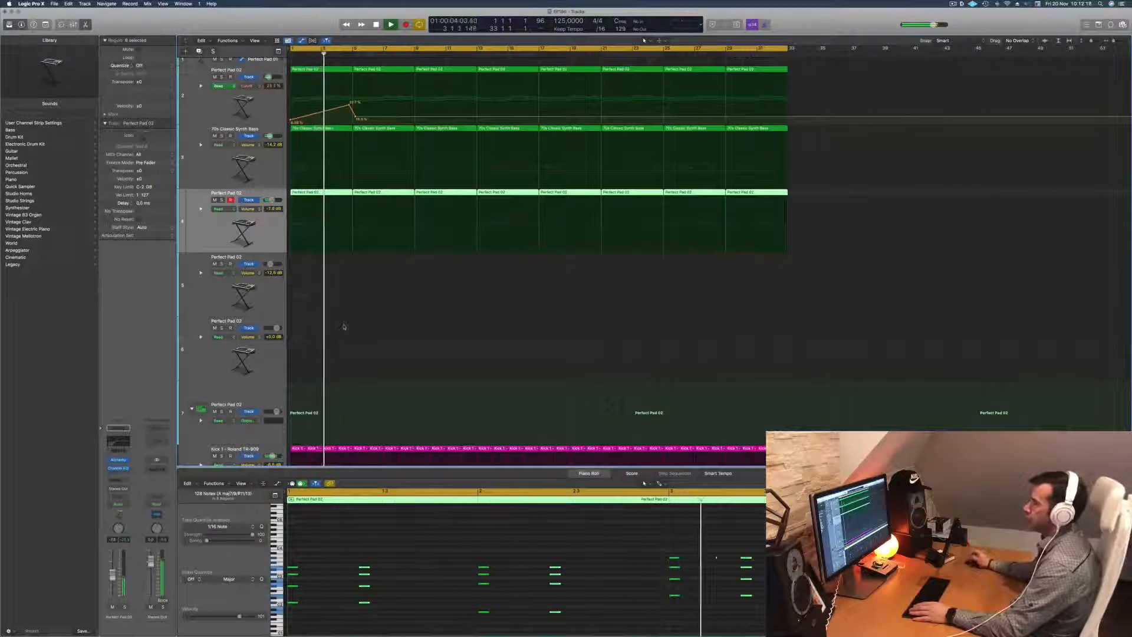
click(415, 118)
drag(415, 118, 415, 99)
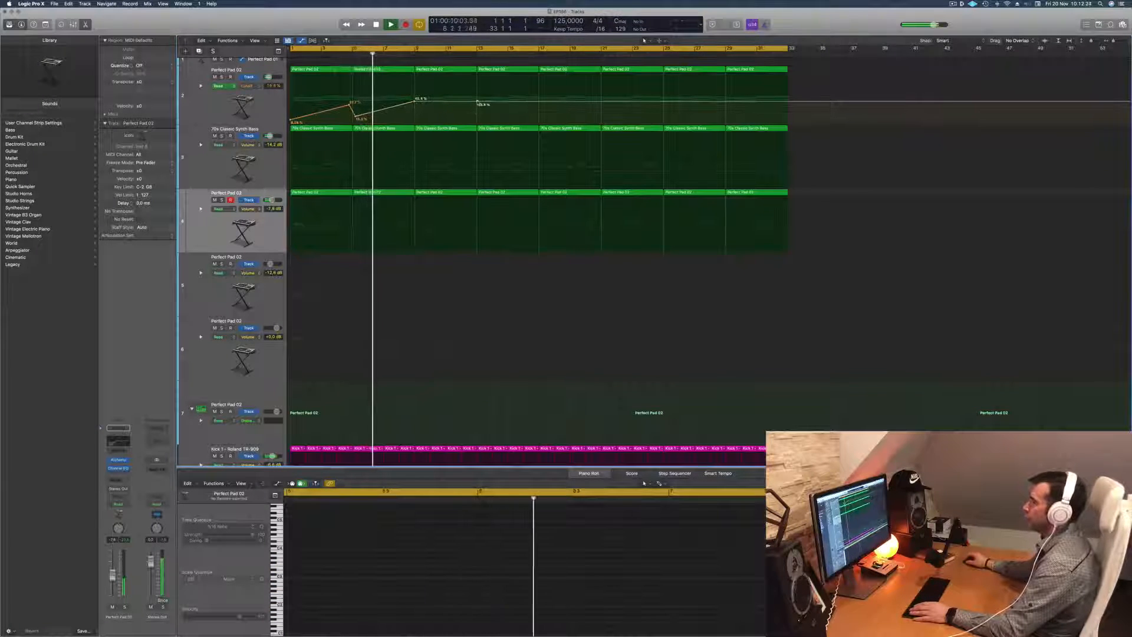
drag(475, 118, 541, 117)
click(536, 118)
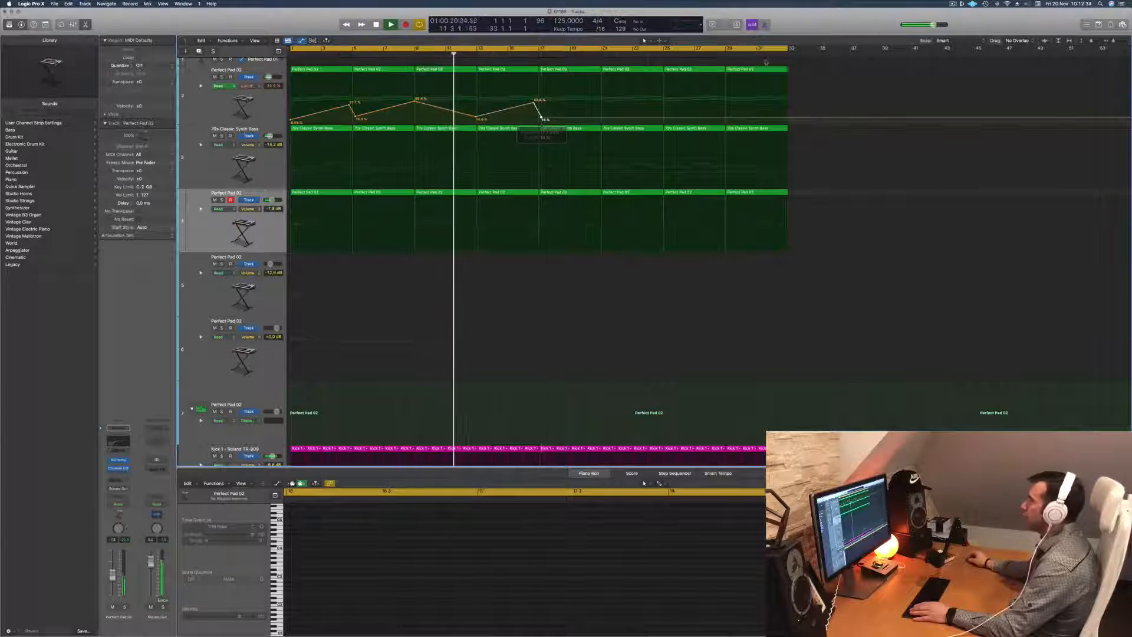
Replace the pad regions from bar 17 to 33 with copies of the first four including their Cutoff automation, and correct the point at bar 17
drag(802, 69, 574, 82)
key(Delete)
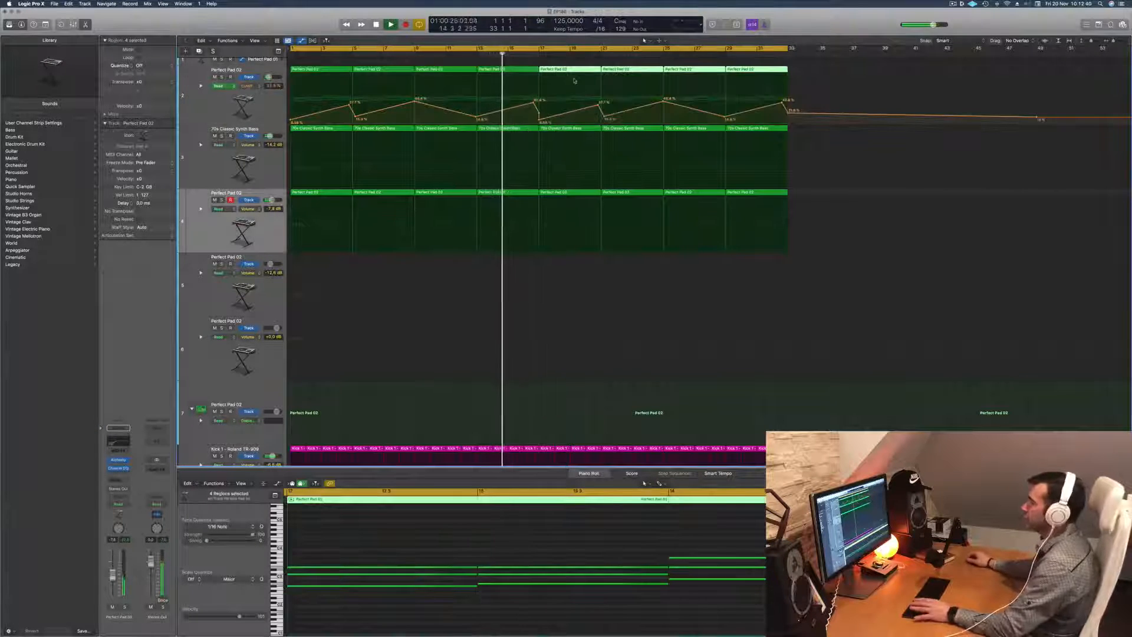
key(Return)
click(538, 114)
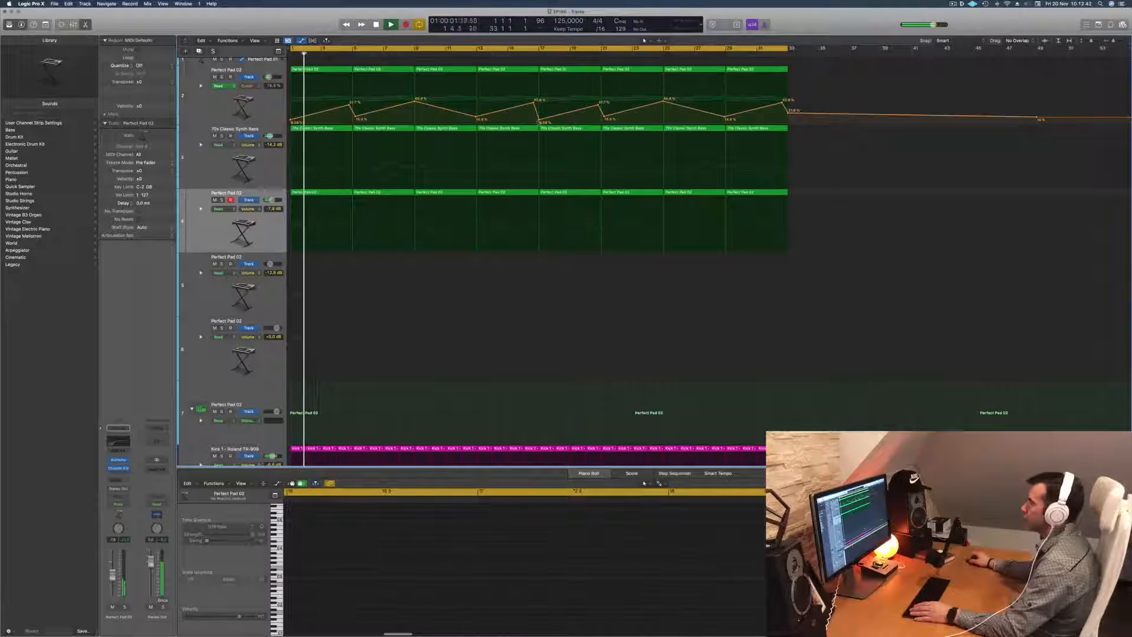
click(538, 120)
drag(539, 118, 538, 116)
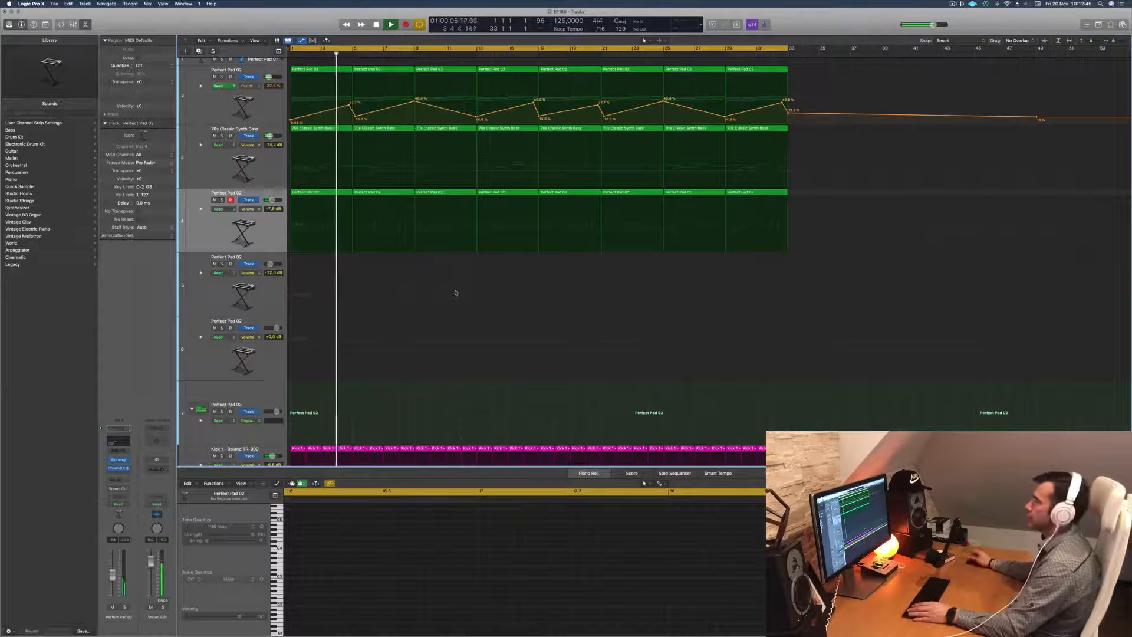
Load the Yamaha Grand Piano patch from the Piano category onto the empty Perfect Pad 02 track 5
click(214, 159)
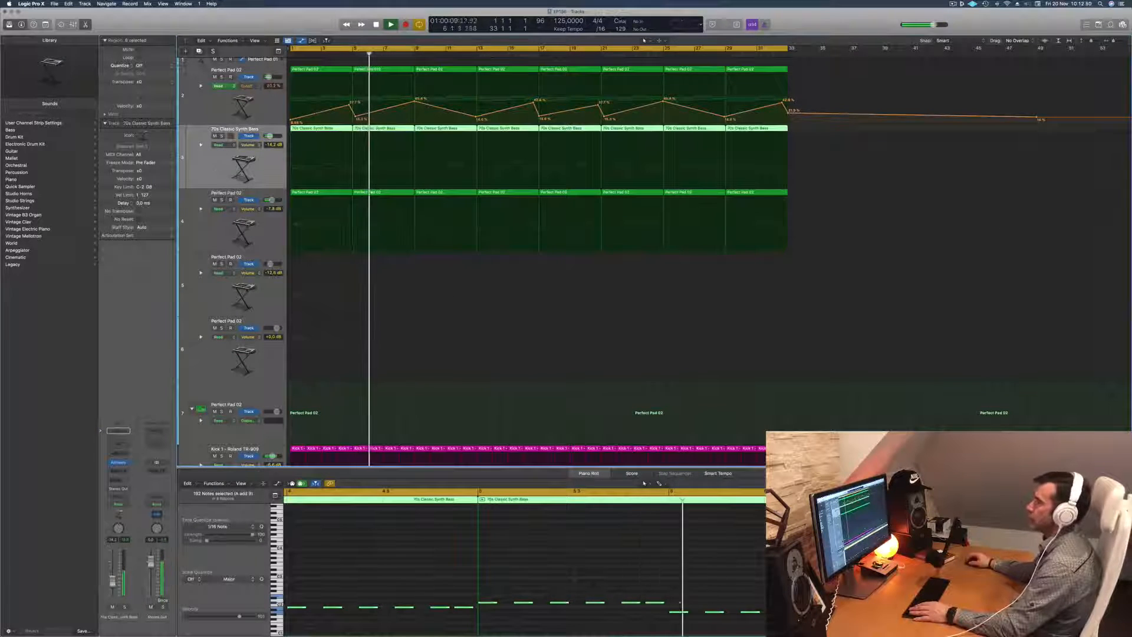
click(191, 230)
key(Return)
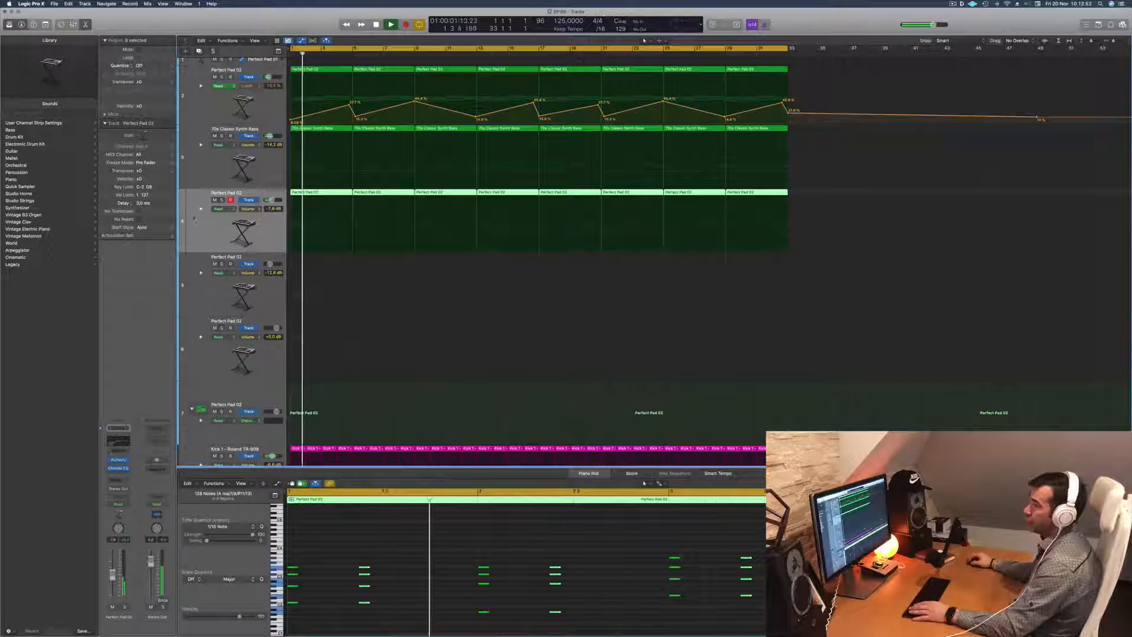
click(202, 295)
key(Return)
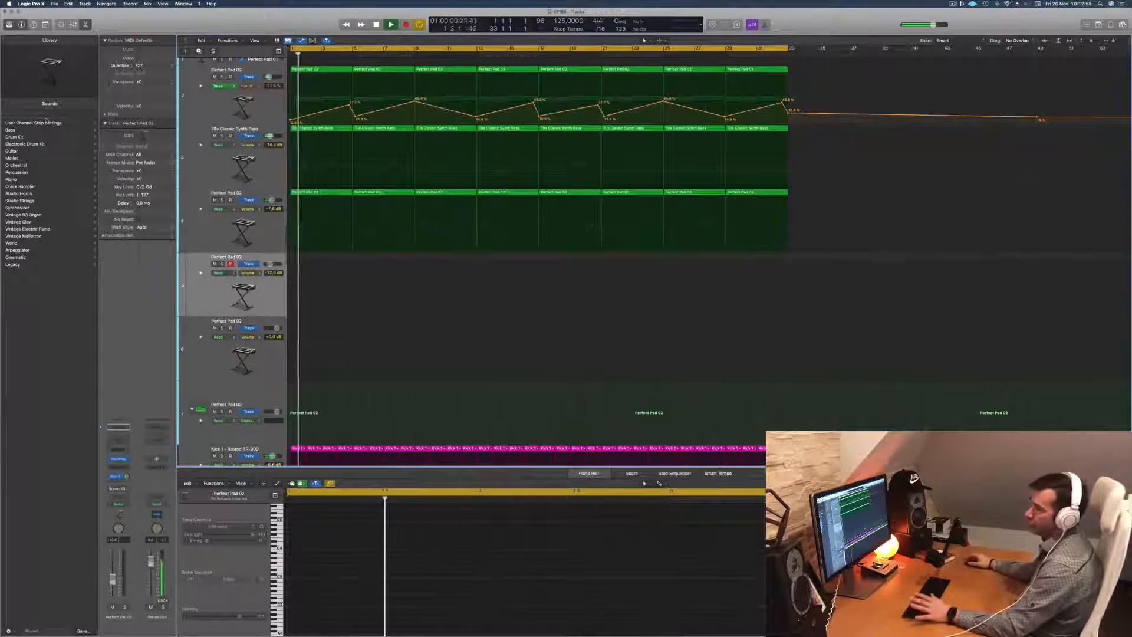
click(18, 180)
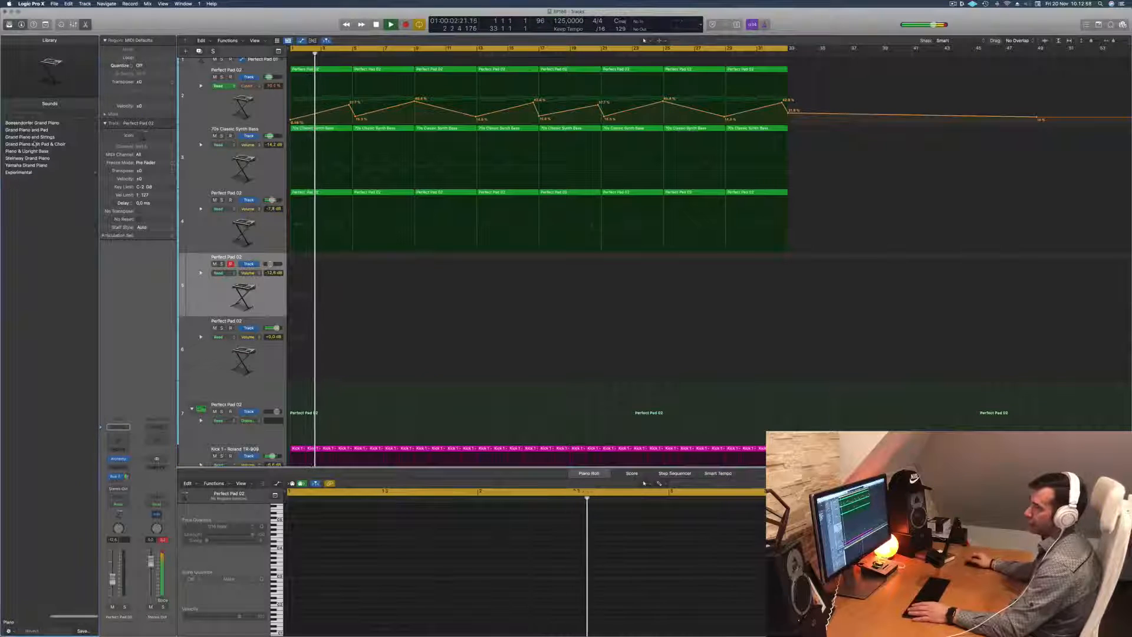
click(617, 205)
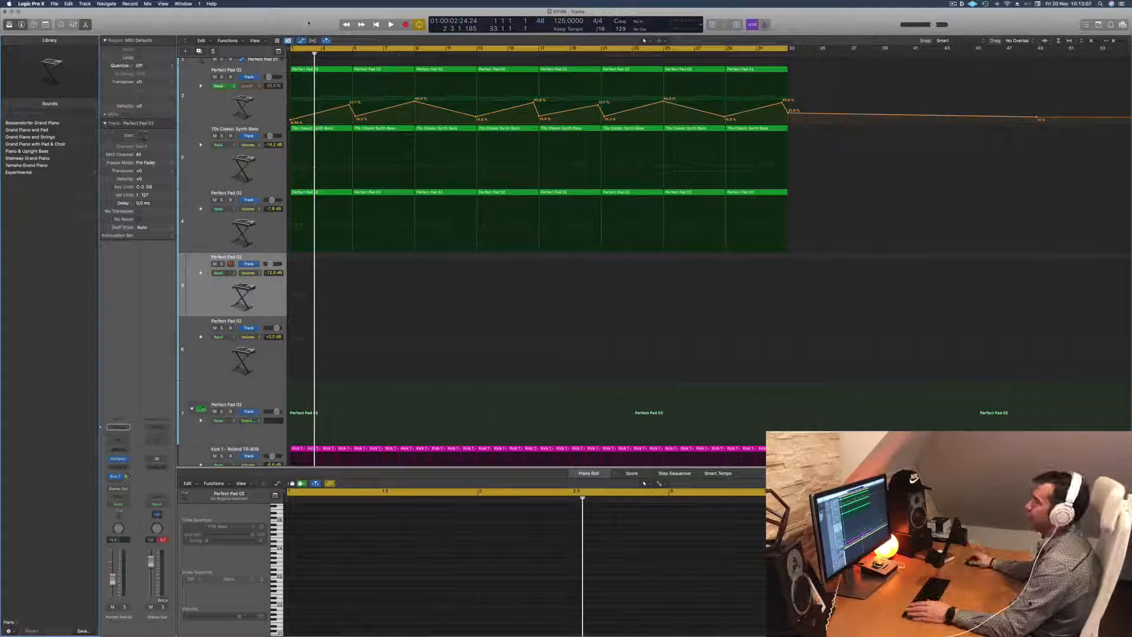
key(space)
key(space)
key(space)
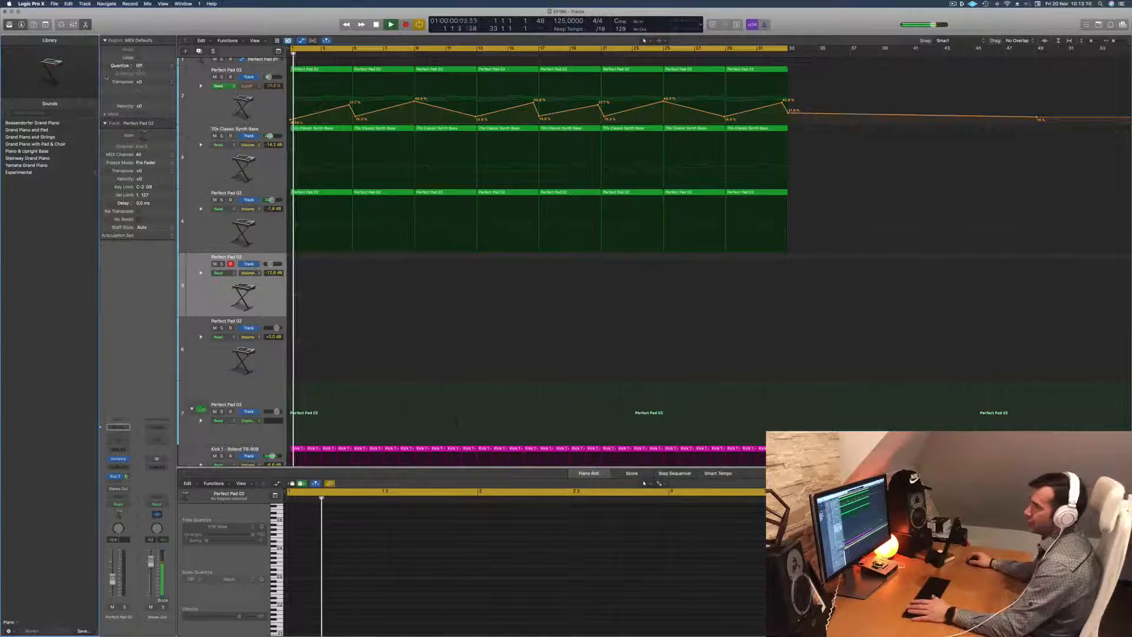
key(space)
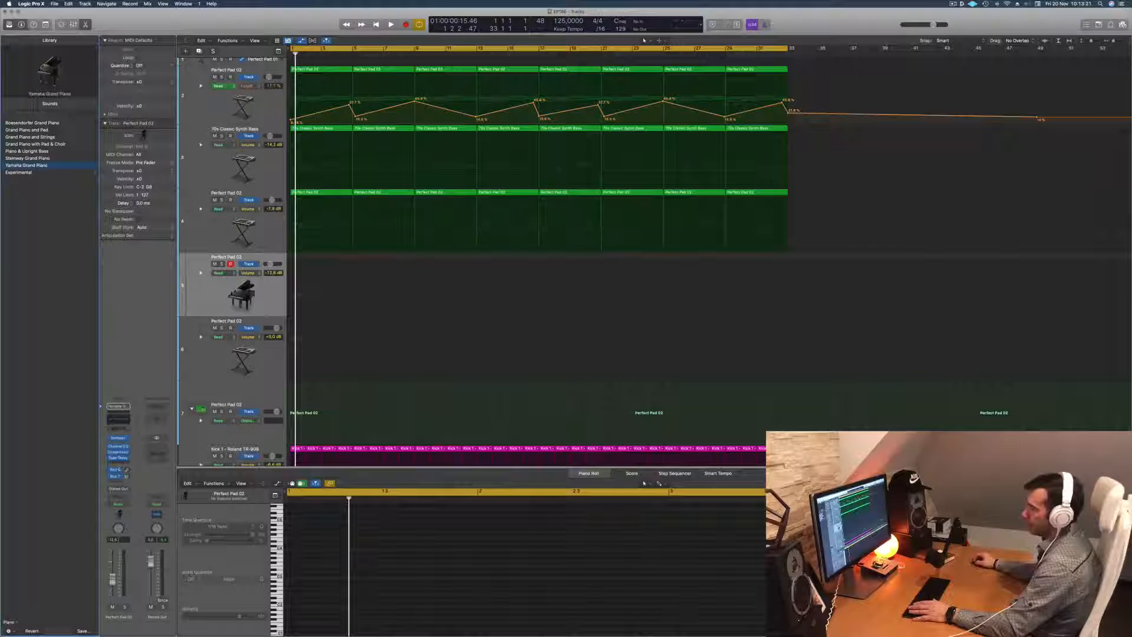
Add a send to Bus 3 on the grand piano track
click(116, 482)
mouse_move(117, 490)
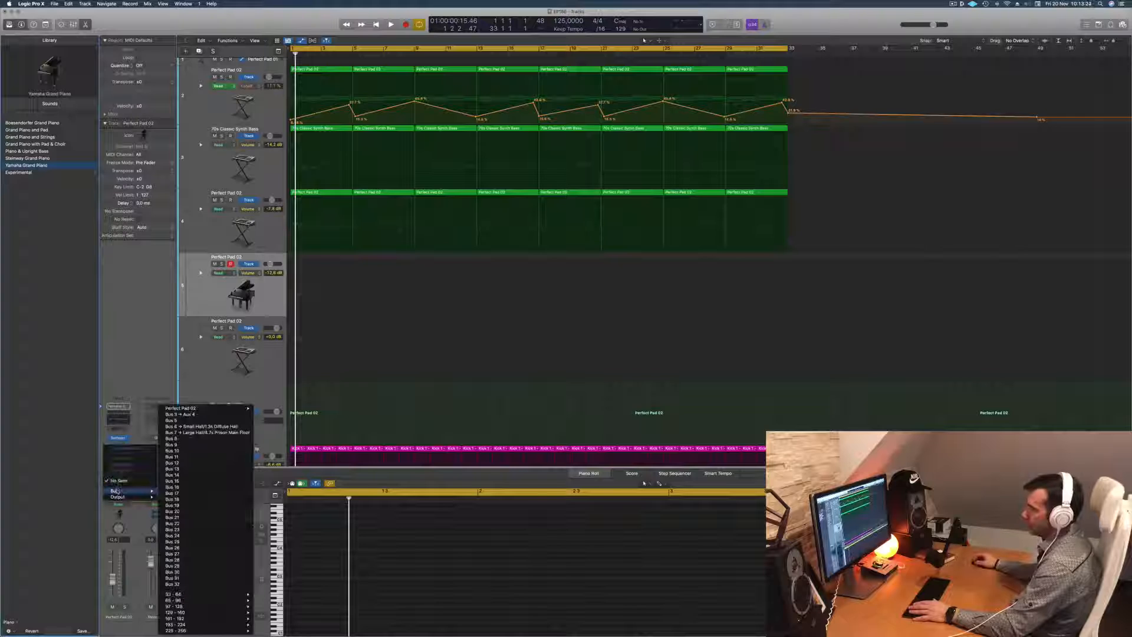
click(208, 415)
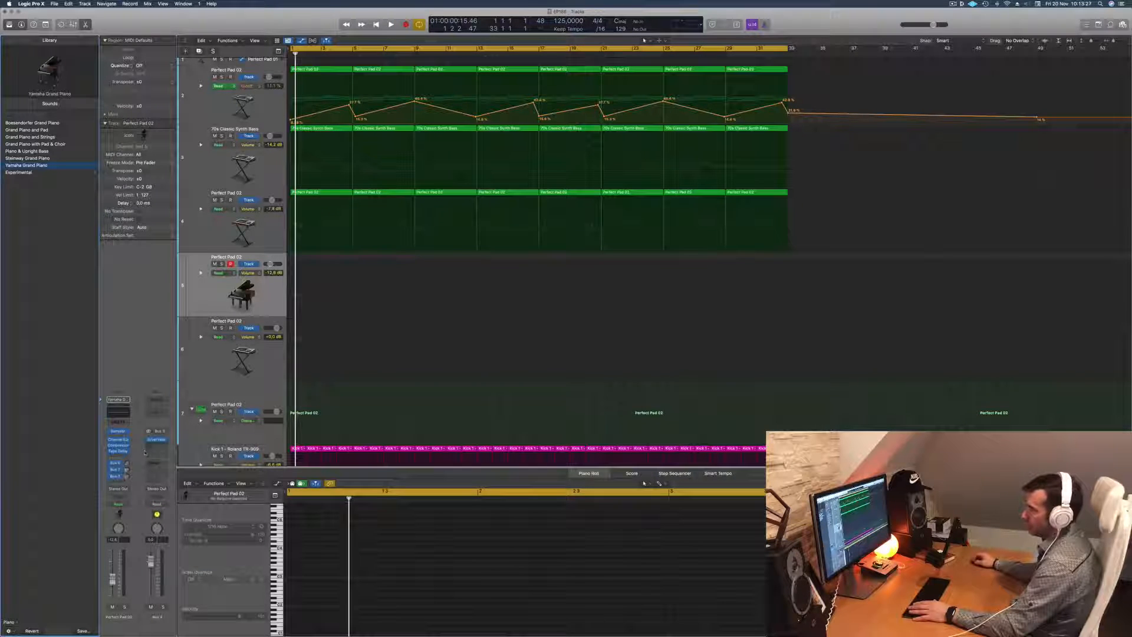
Open Musical Typing, place it clear of the tracks and try out a piano melody over the playing arrangement
key(space)
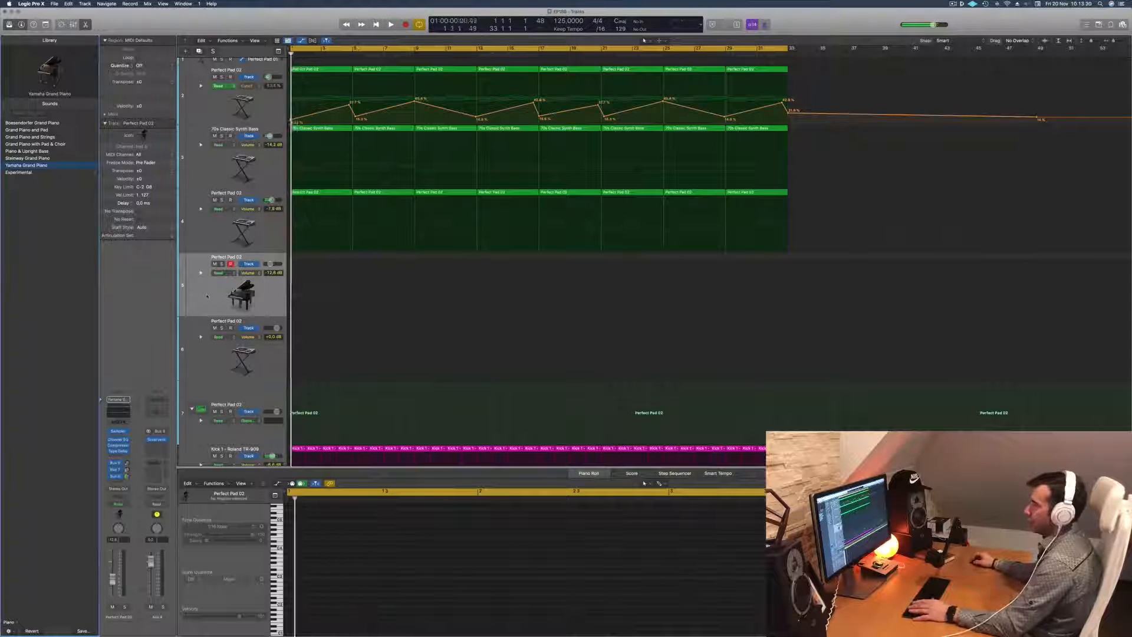
key(super+k)
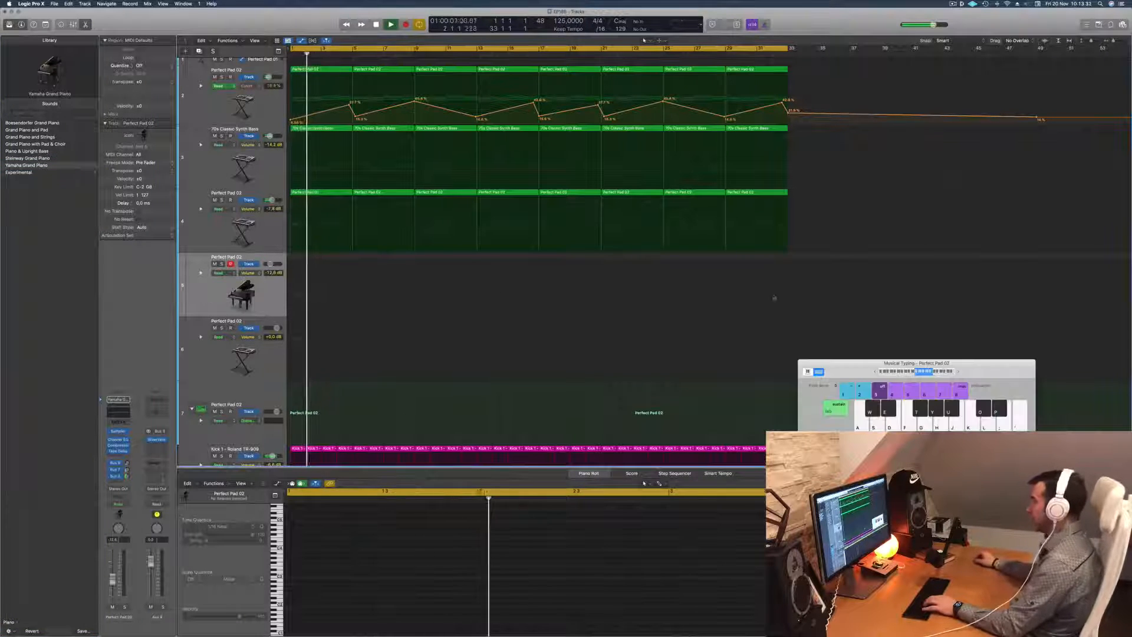
drag(857, 371, 761, 345)
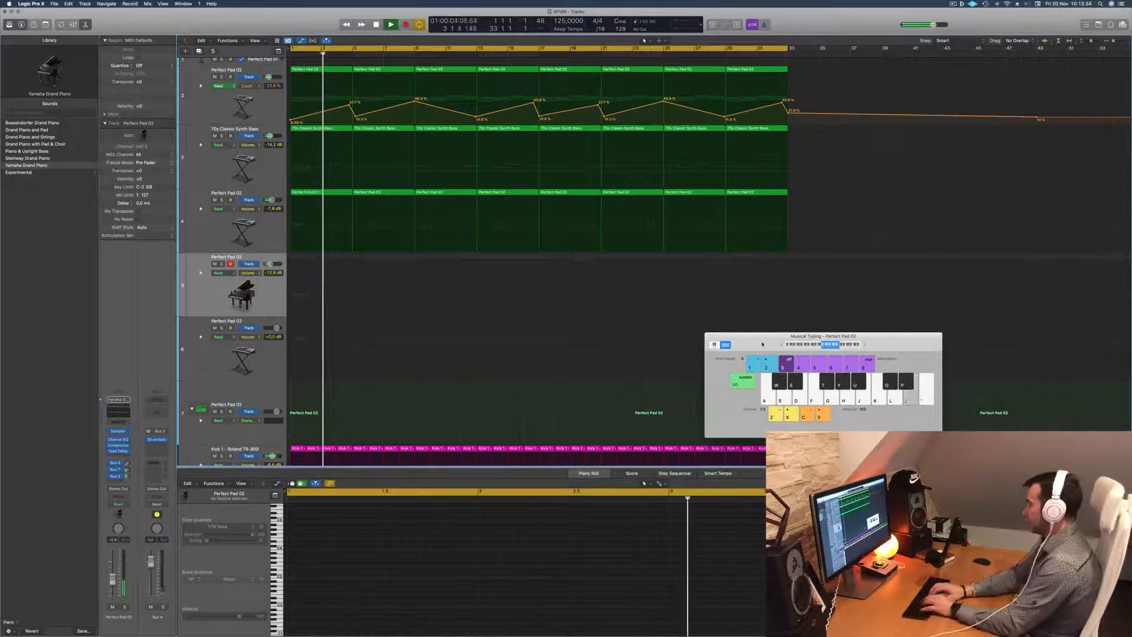
key(semicolon)
key(apostrophe)
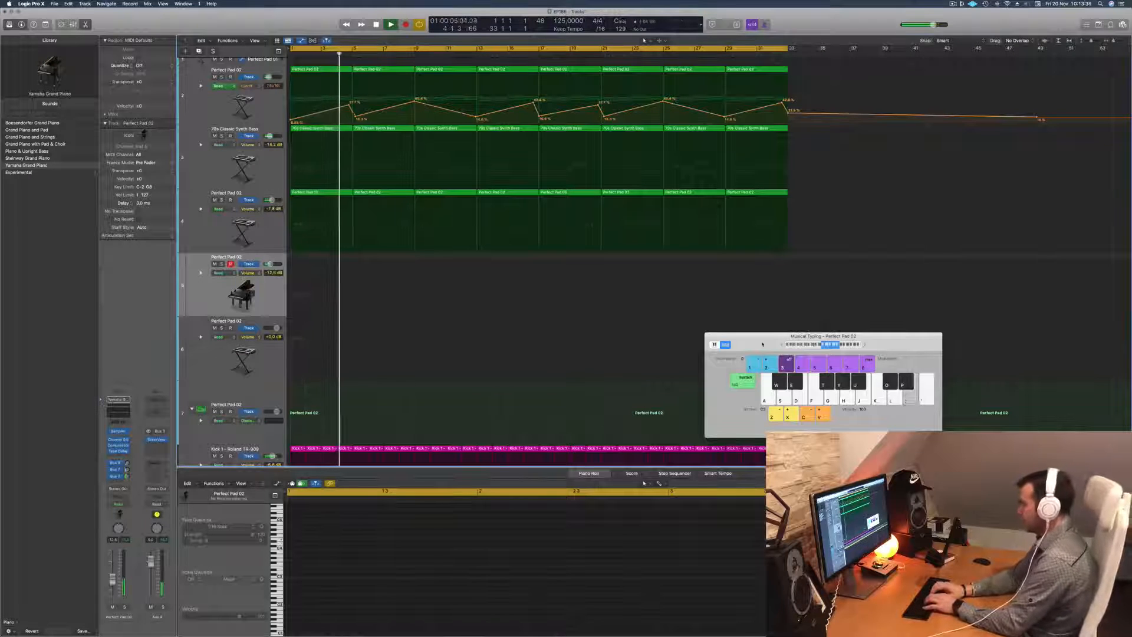
key(apostrophe)
key(g)
key(h)
key(j)
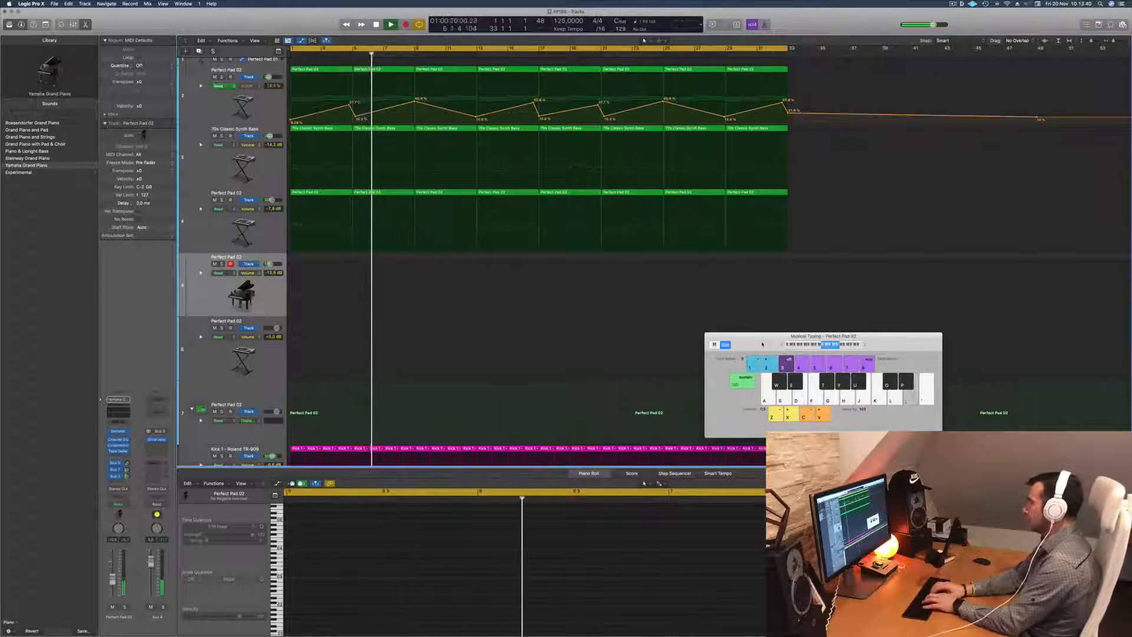
key(semicolon)
key(apostrophe)
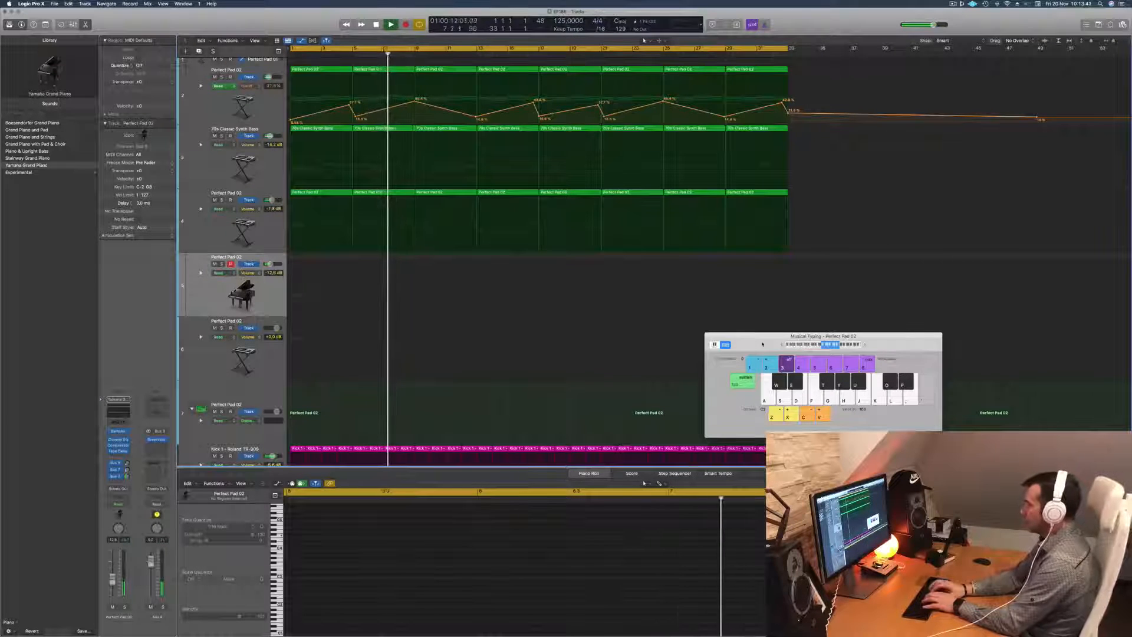
key(j)
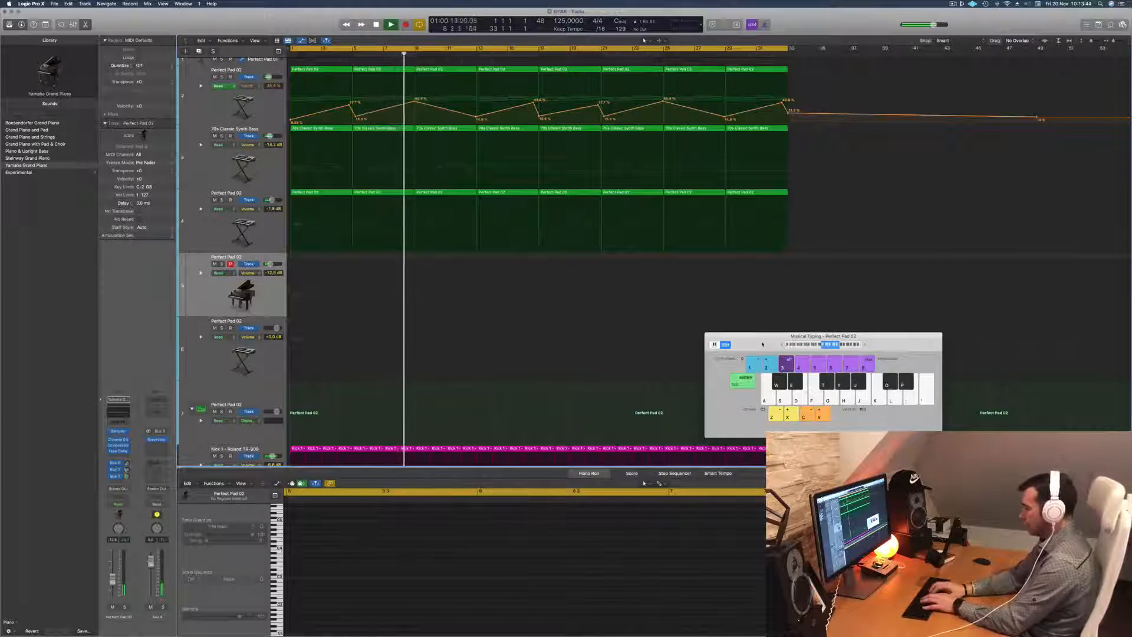
key(j)
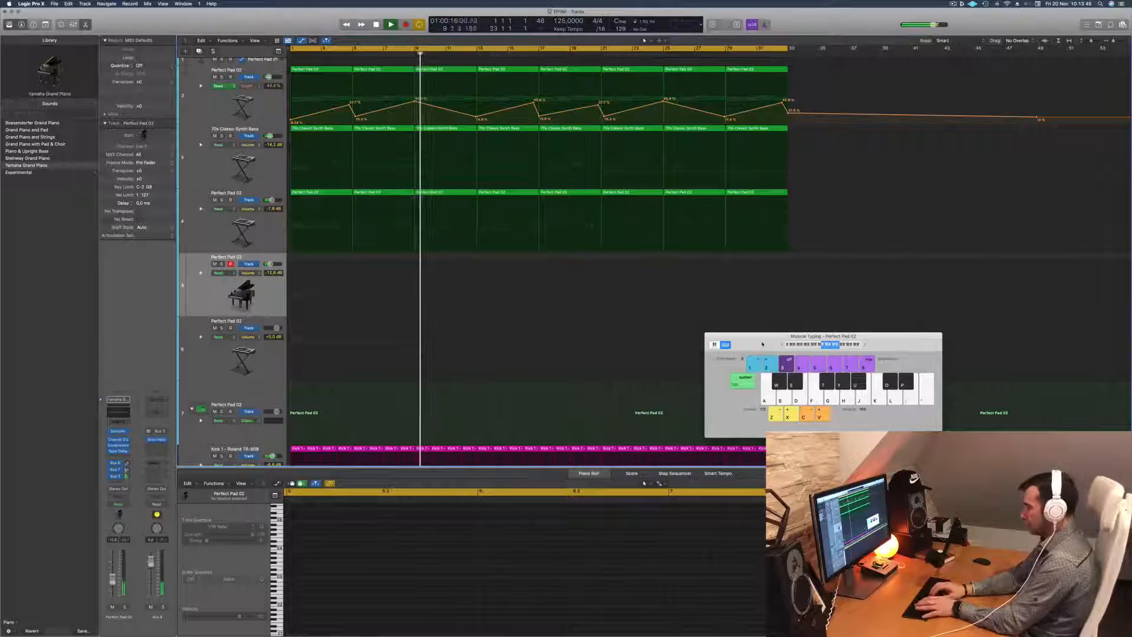
Record a trial melody on the grand piano track from about bar 10 to bar 25, and delete the recorded take
key(r)
key(apostrophe)
key(semicolon)
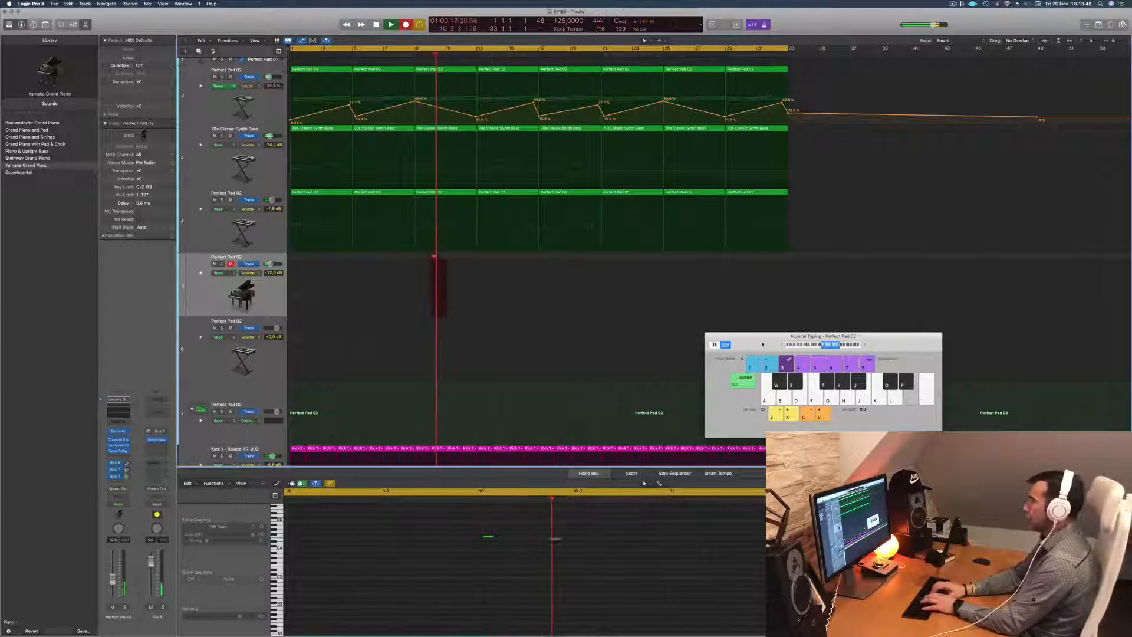
key(j)
key(g)
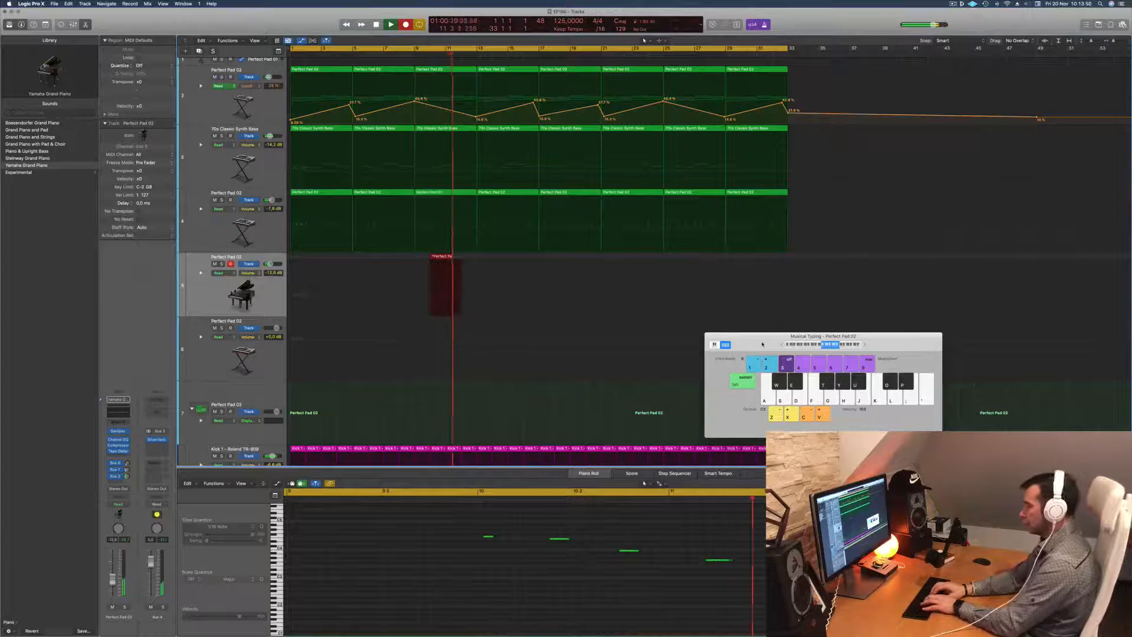
key(h)
key(a)
key(s)
key(d)
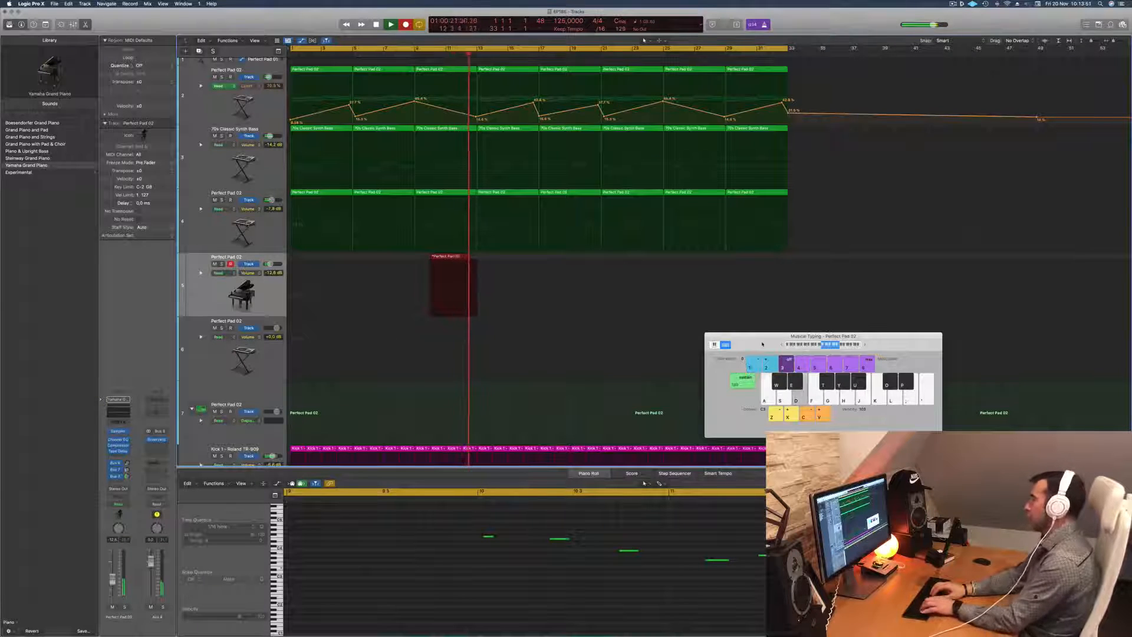
key(f)
key(d)
key(s)
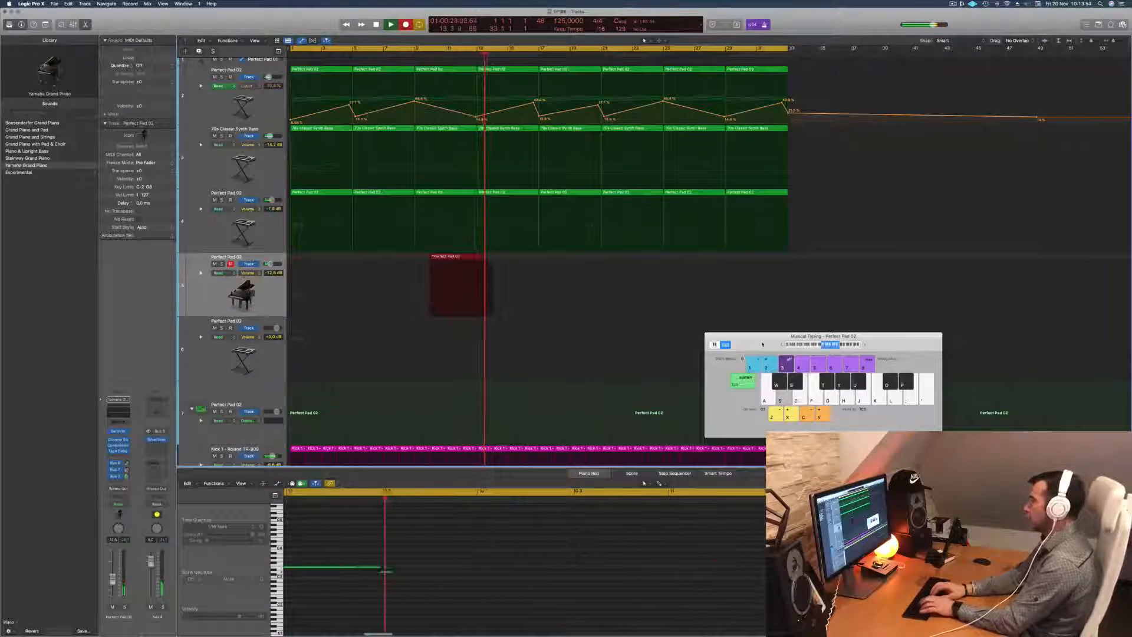
key(d)
key(f)
key(g)
key(d)
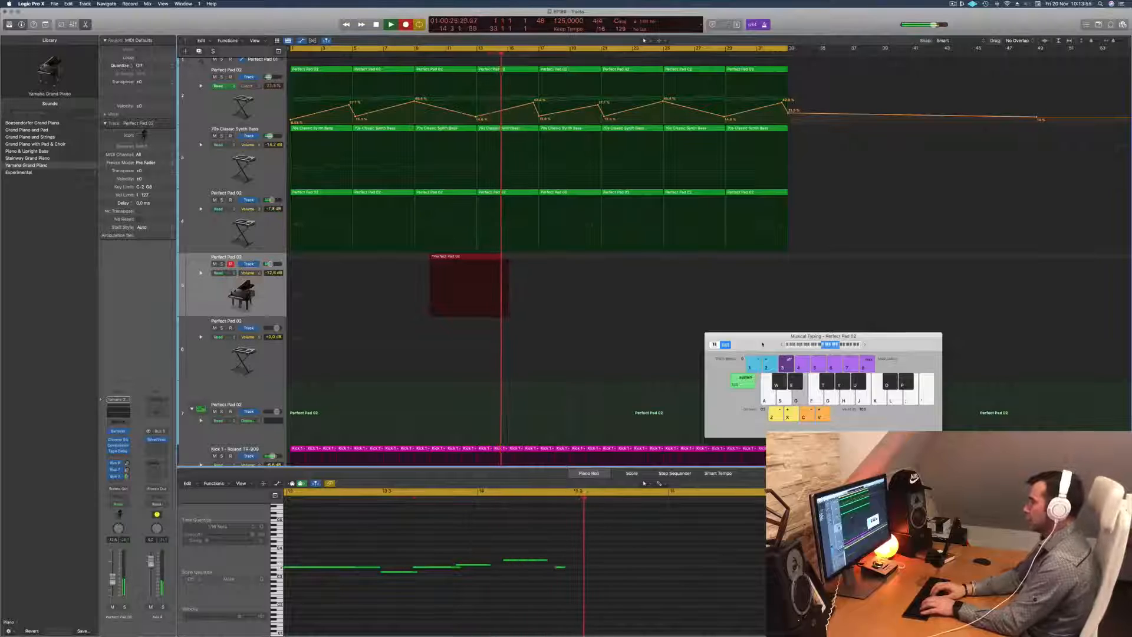
key(apostrophe)
key(semicolon)
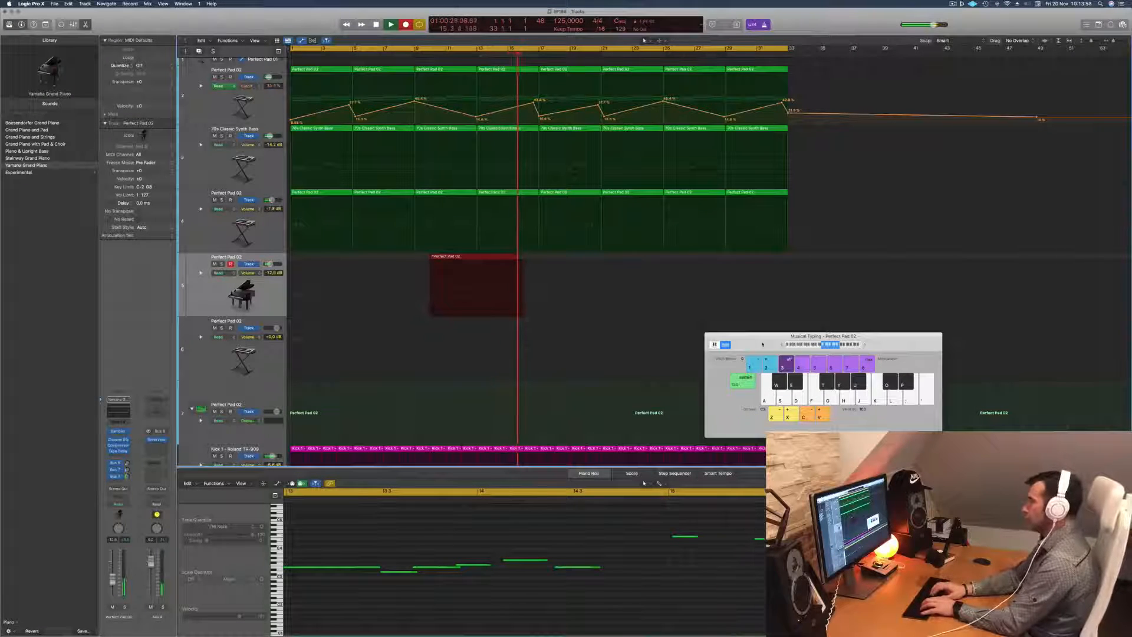
key(d)
key(f)
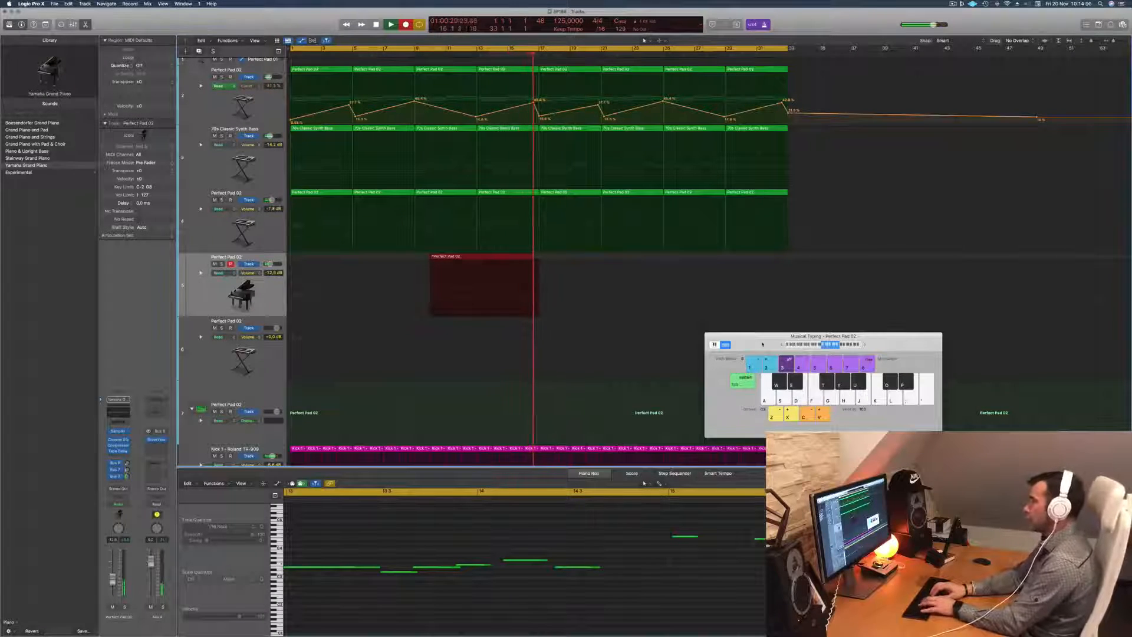
key(g)
key(l)
key(l)
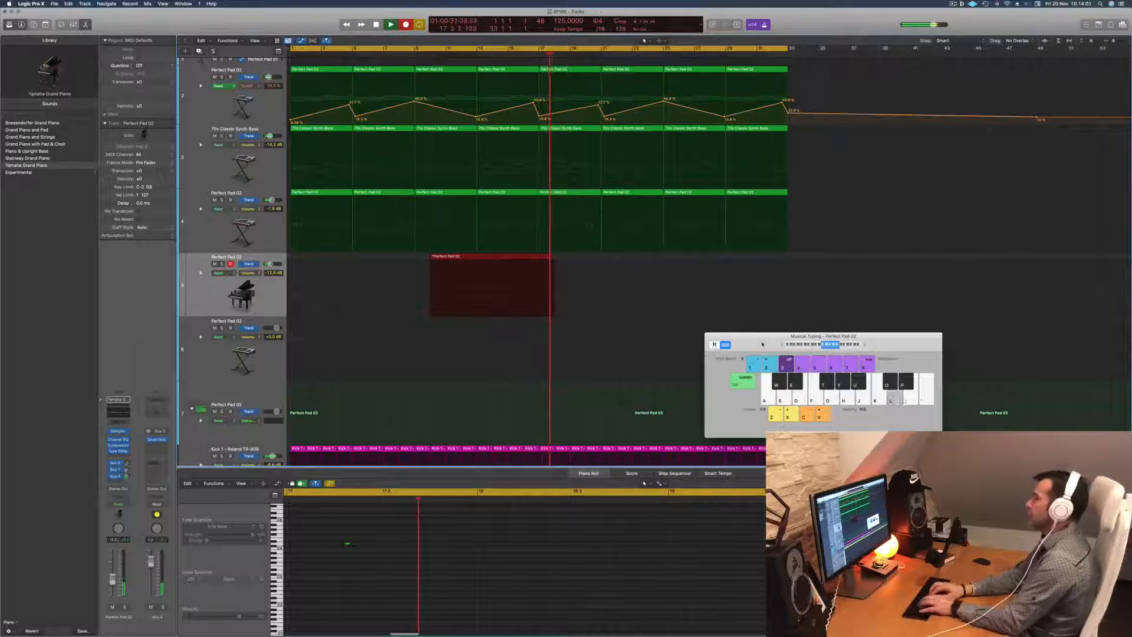
key(apostrophe)
key(semicolon)
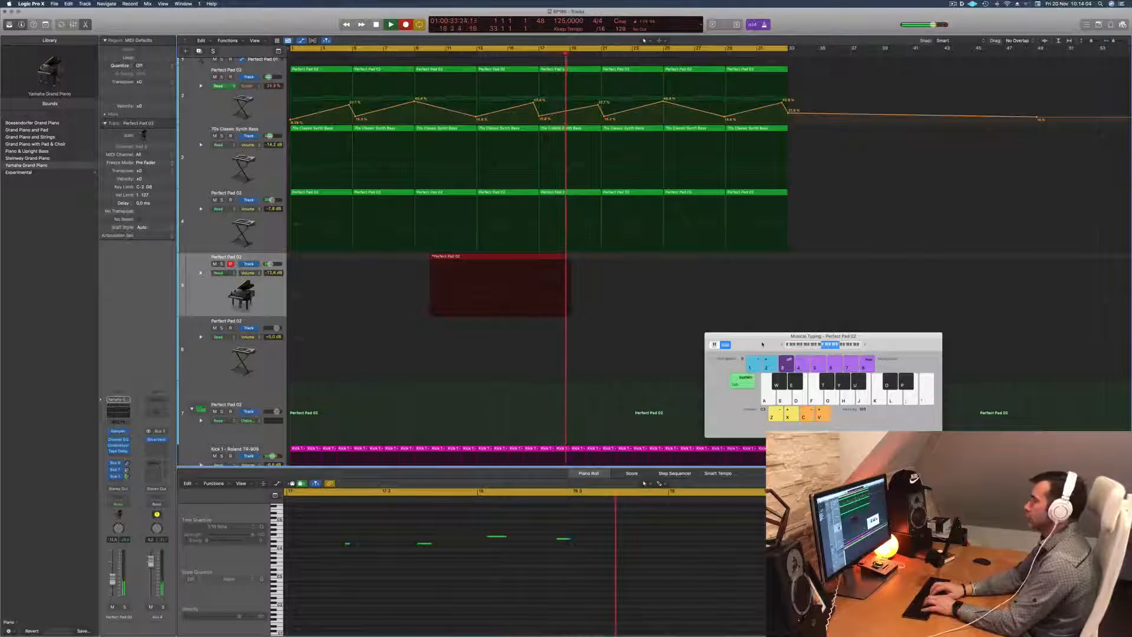
key(apostrophe)
key(semicolon)
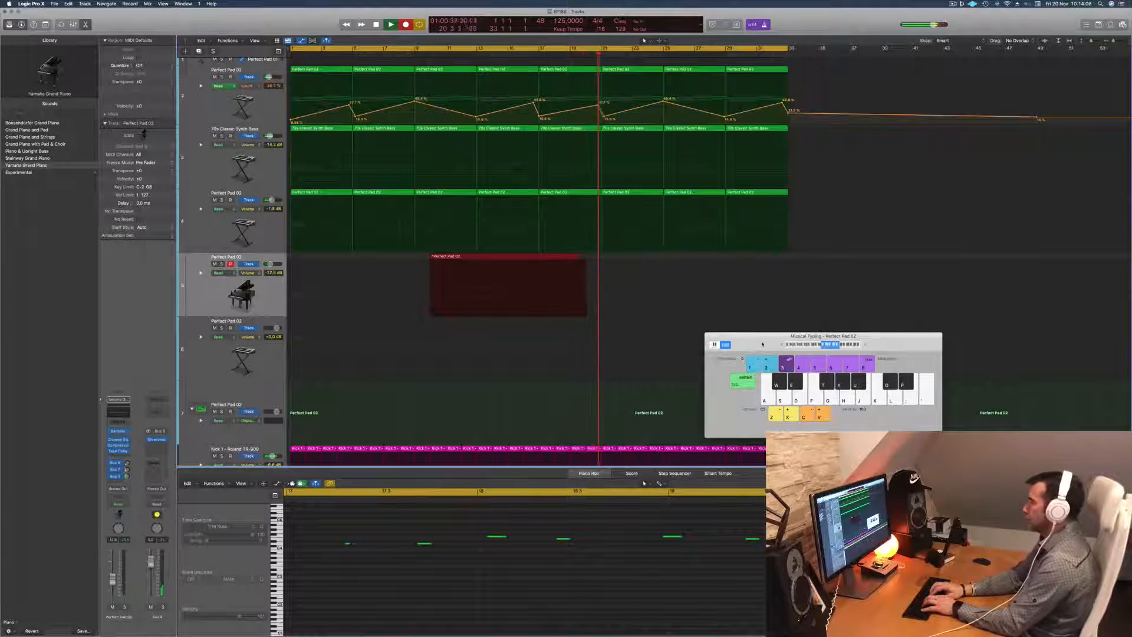
key(apostrophe)
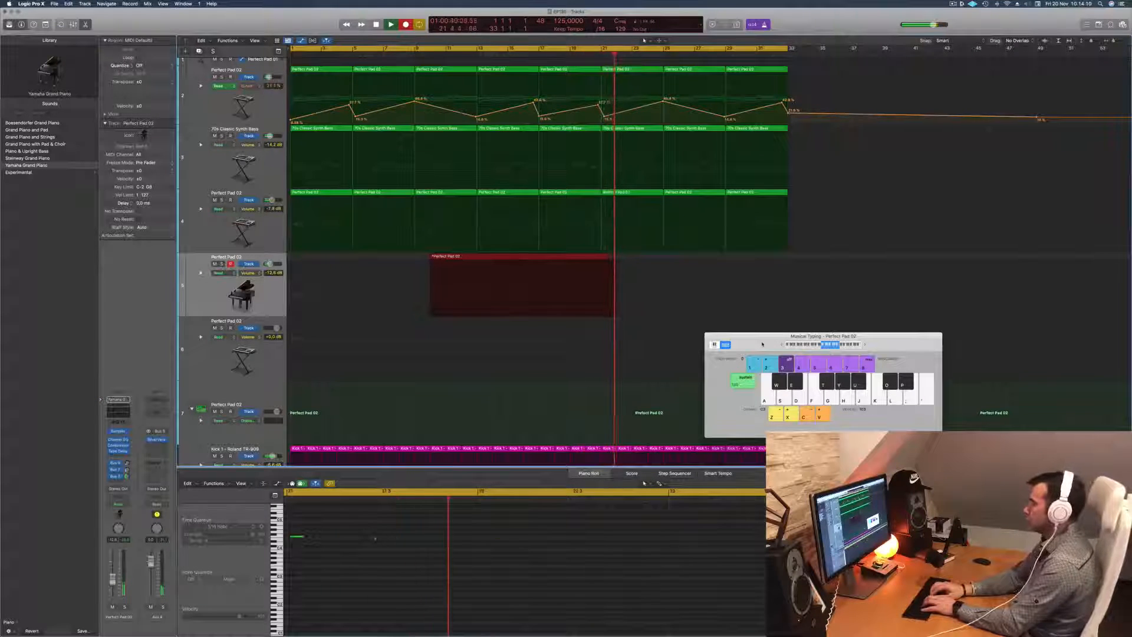
key(apostrophe)
key(semicolon)
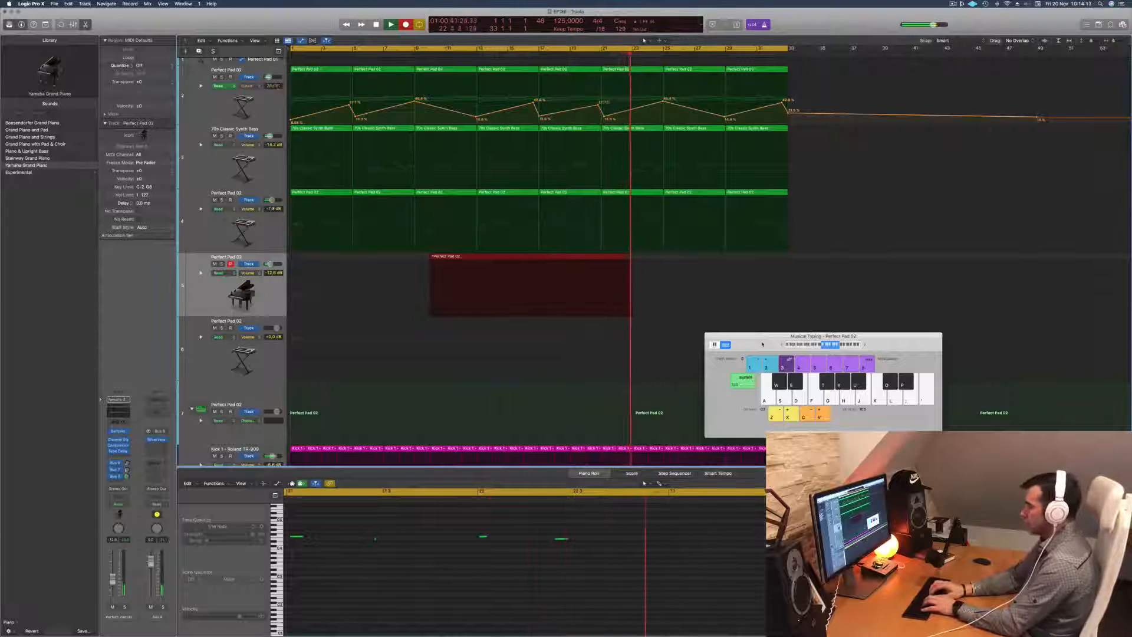
key(apostrophe)
key(semicolon)
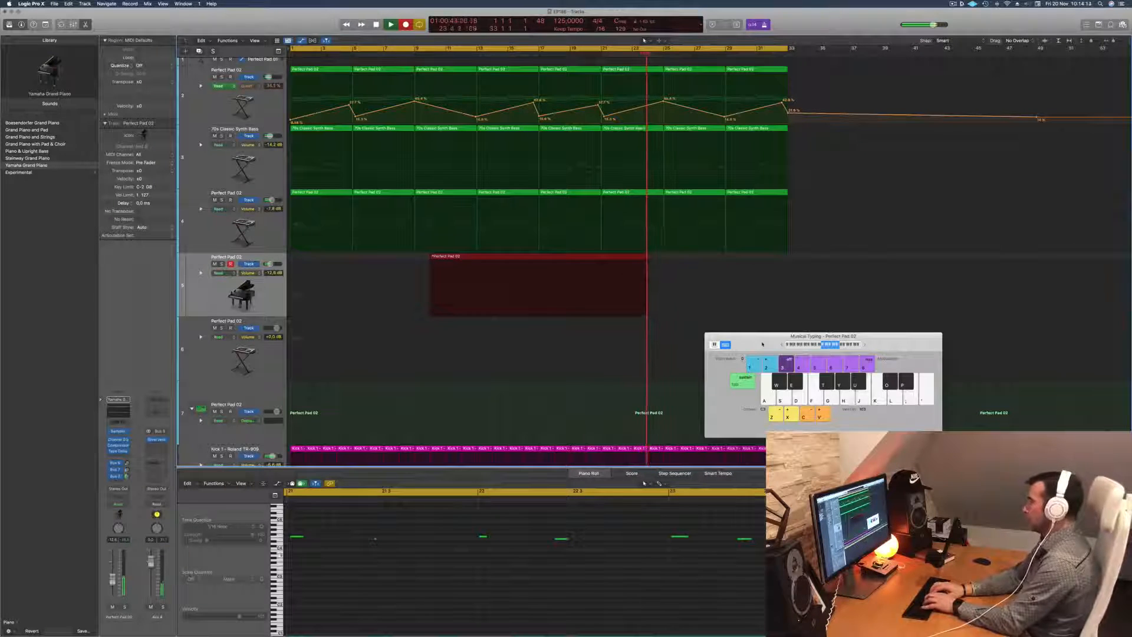
key(j)
key(semicolon)
key(l)
key(semicolon)
key(apostrophe)
key(h)
key(g)
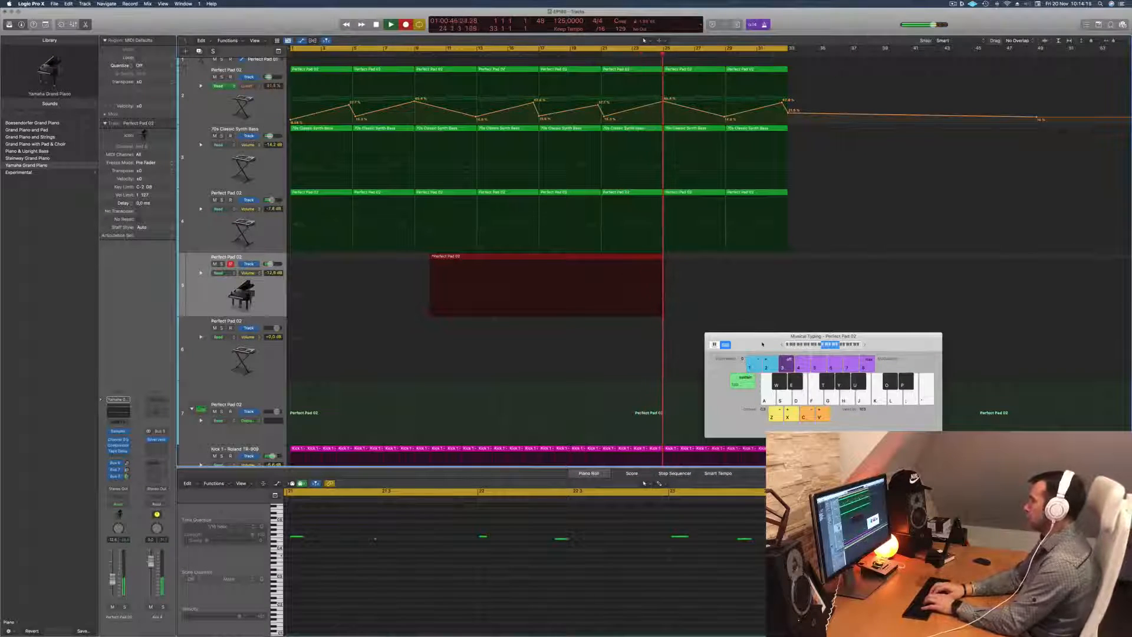
key(space)
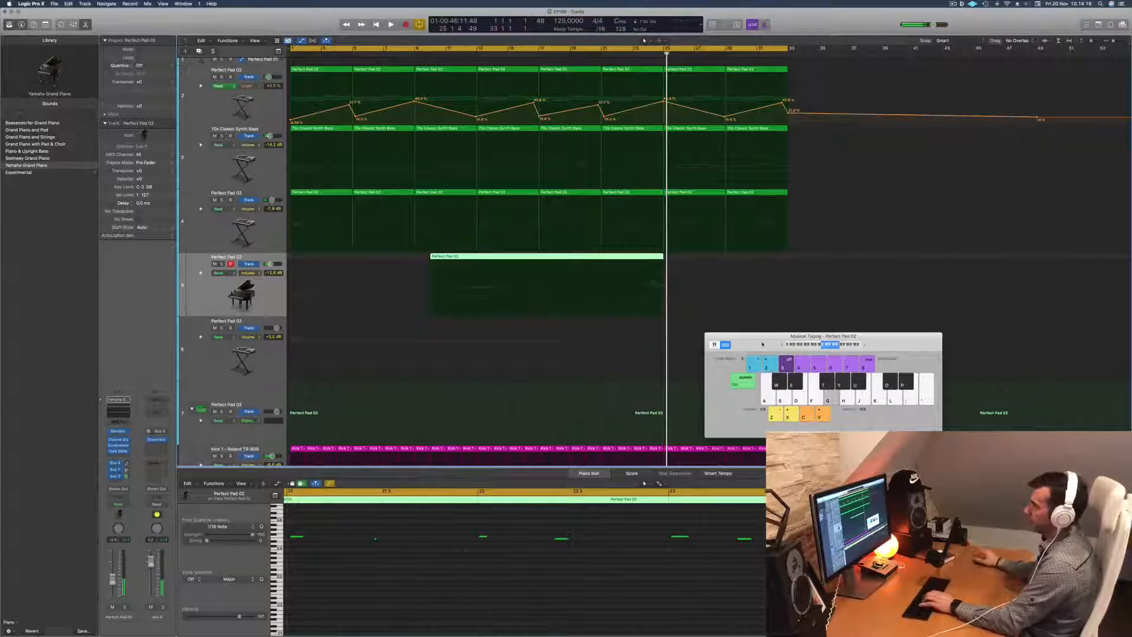
key(BackSpace)
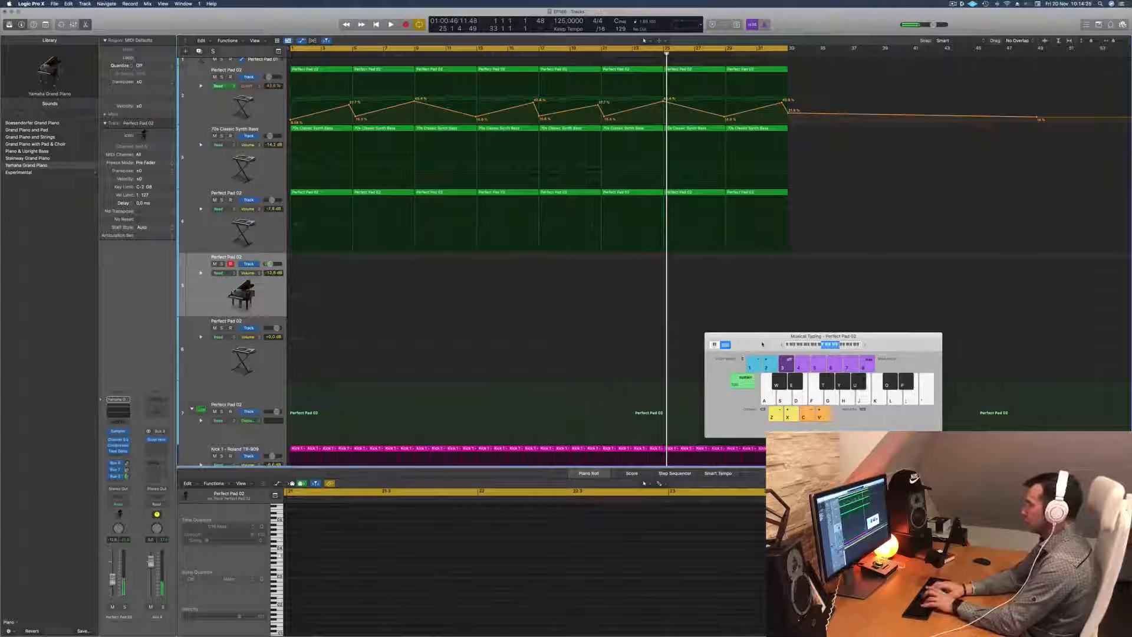
Play the arrangement from the beginning and try out further piano melody ideas over it with Musical Typing, stopping around bar 13
key(space)
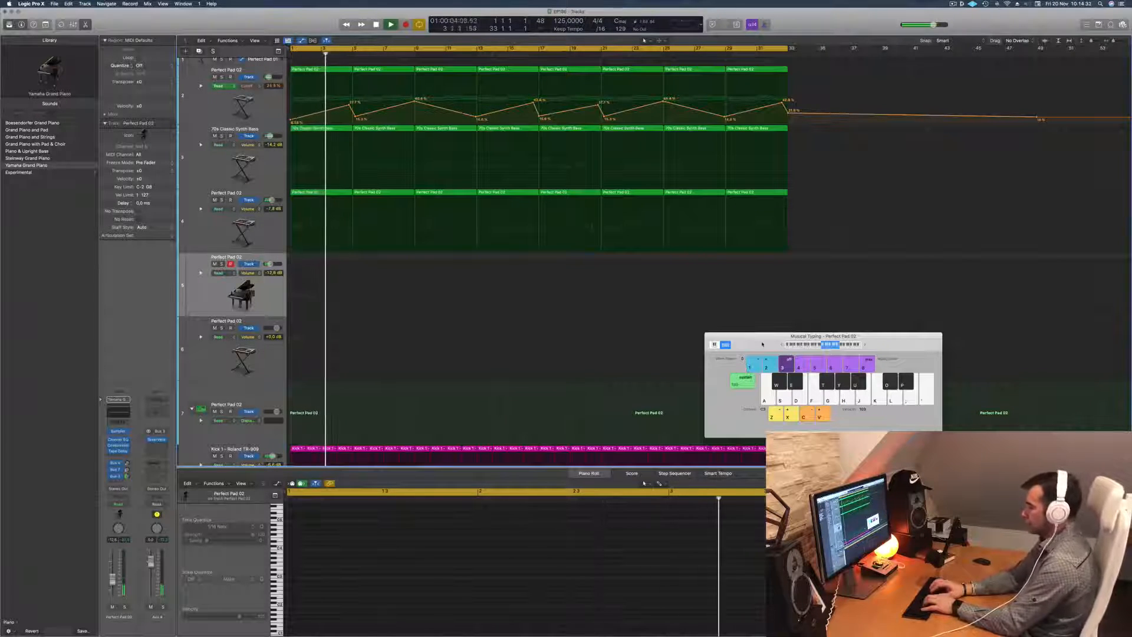
key(apostrophe)
key(semicolon)
key(h)
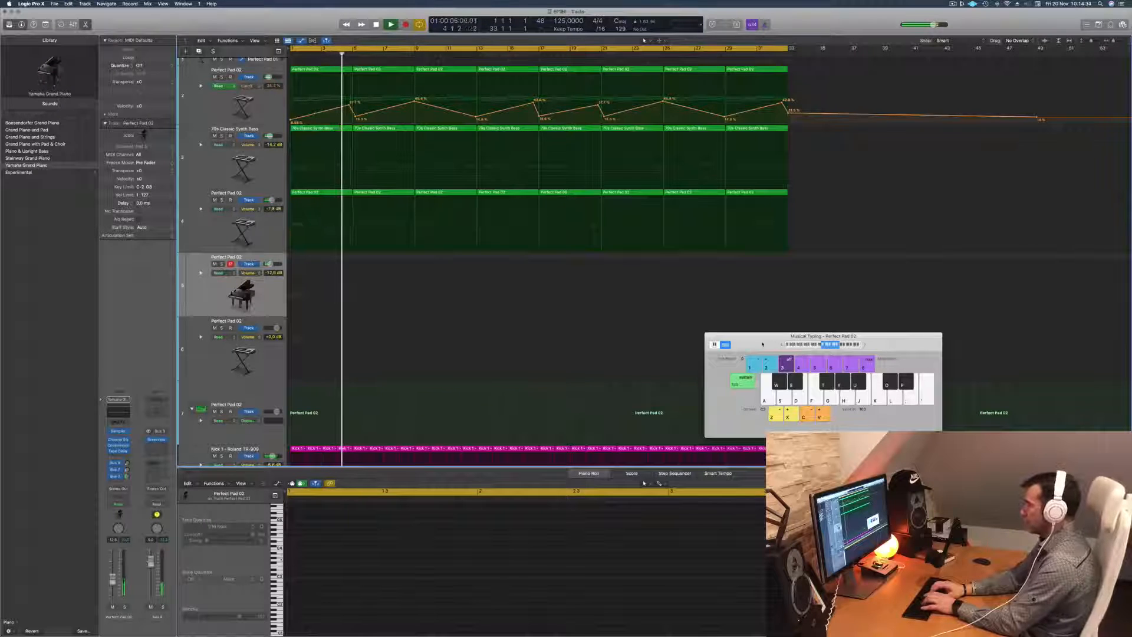
key(f)
key(l)
key(l)
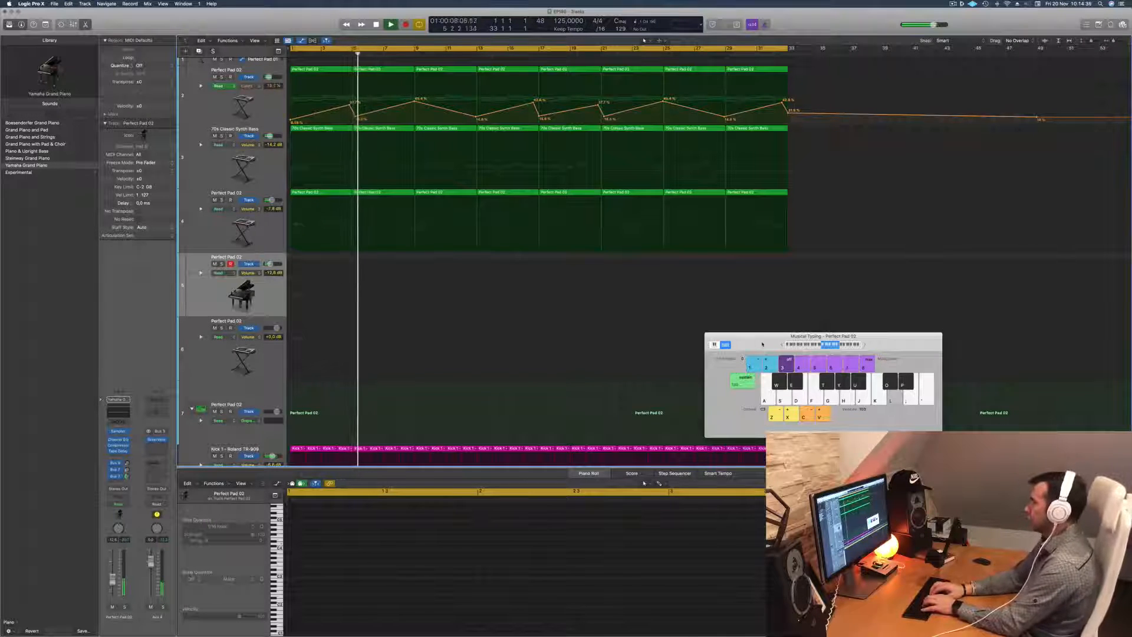
key(semicolon)
key(apostrophe)
key(semicolon)
key(l)
key(apostrophe)
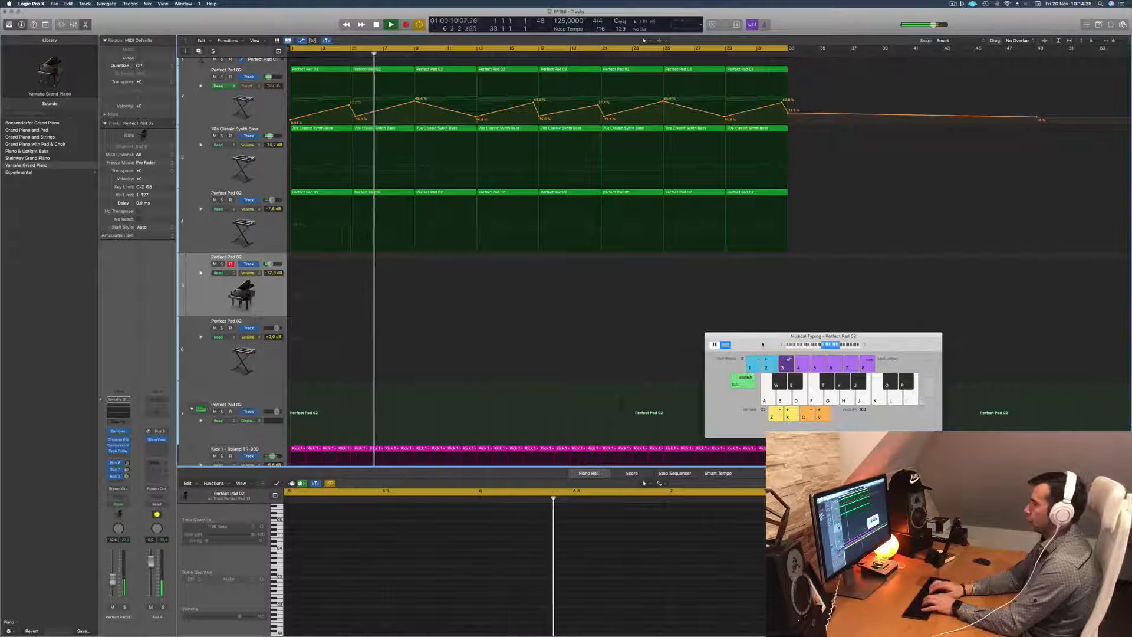
key(semicolon)
key(f)
key(g)
key(h)
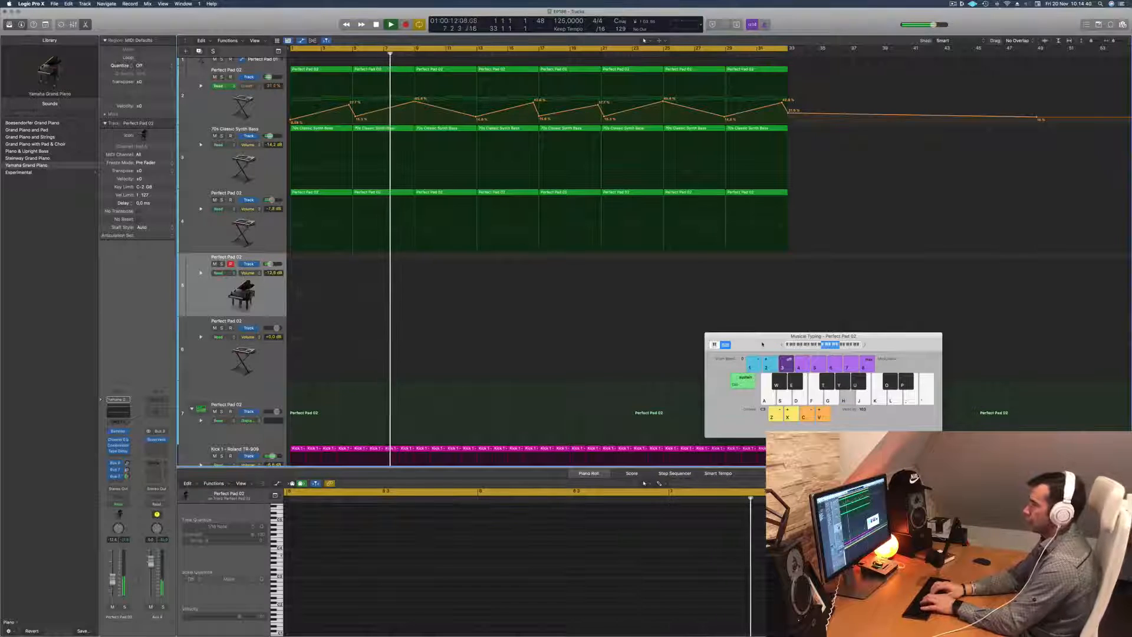
key(j)
key(k)
key(k)
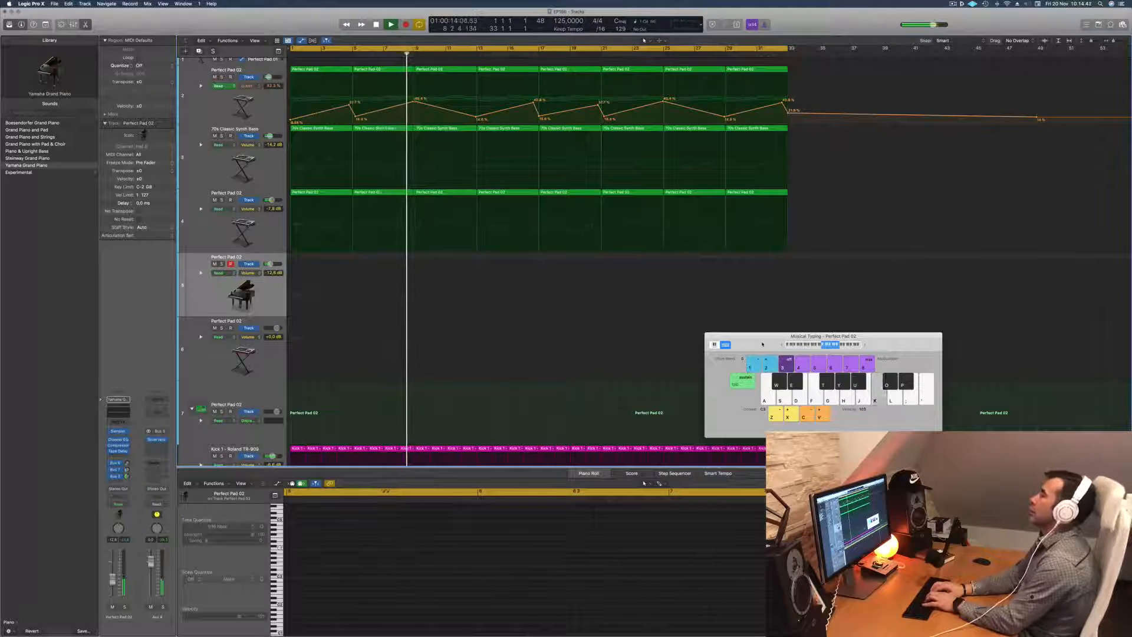
key(apostrophe)
key(semicolon)
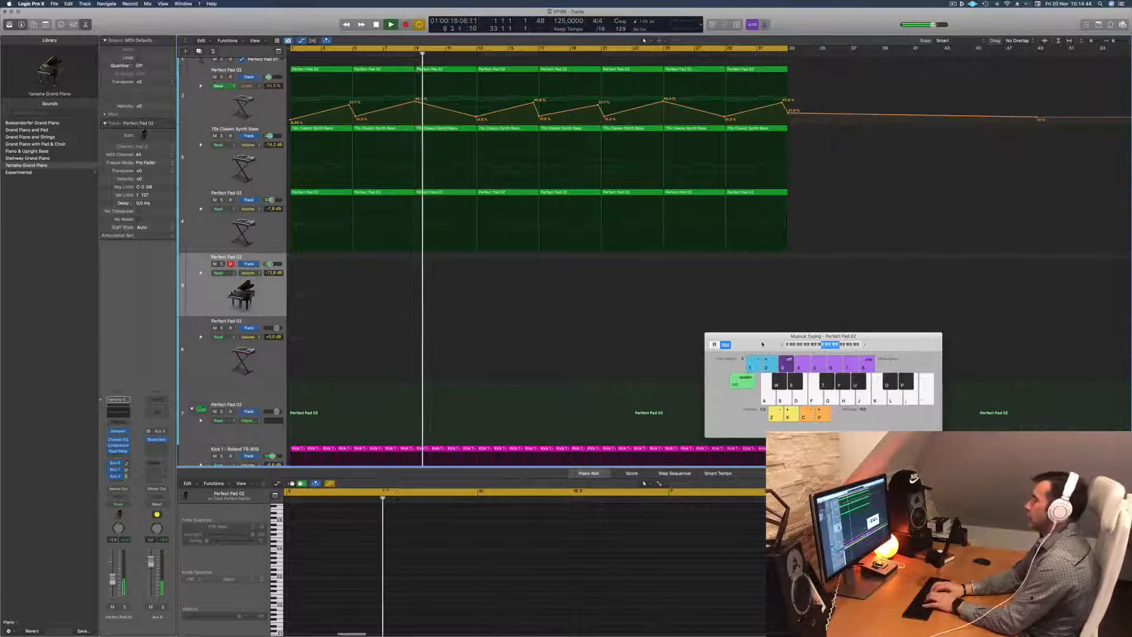
key(apostrophe)
key(semicolon)
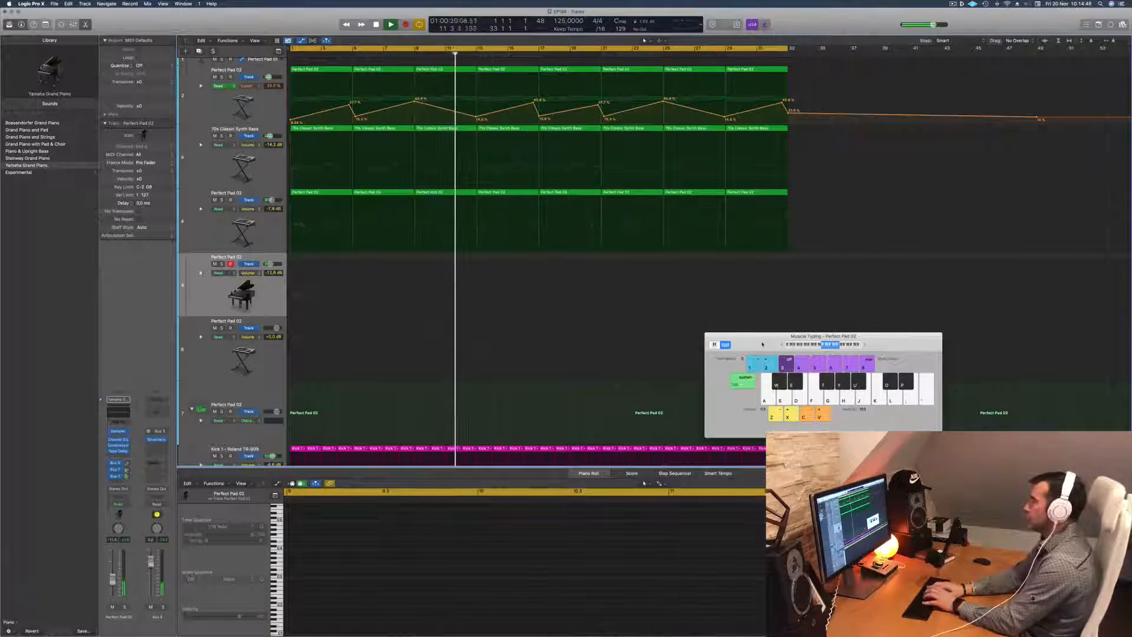
key(o)
key(u)
key(apostrophe)
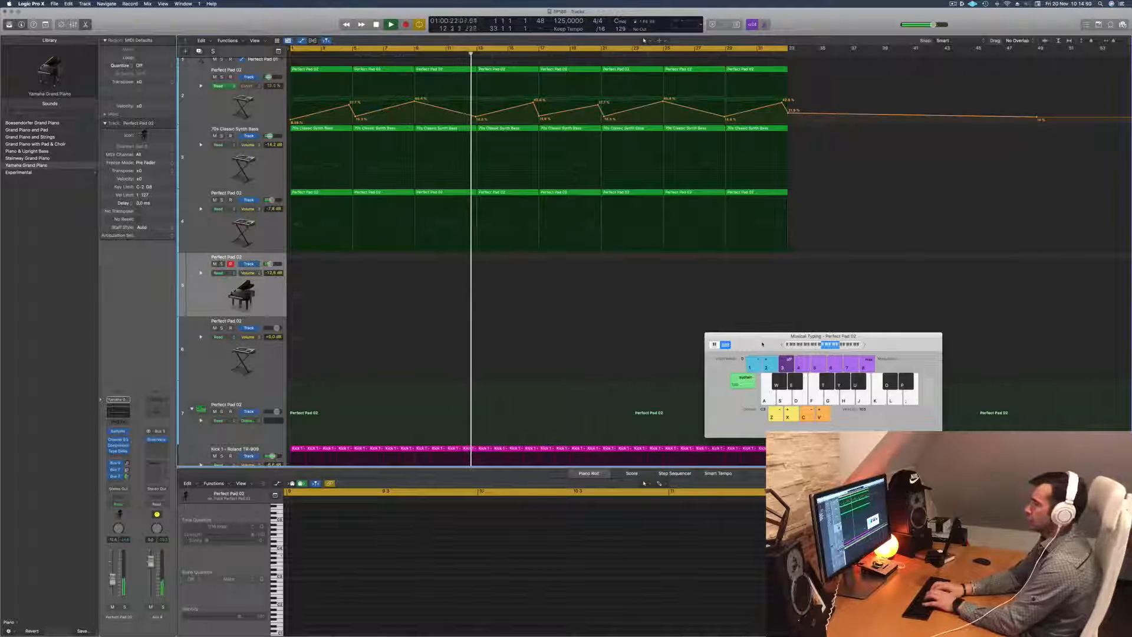
key(o)
key(space)
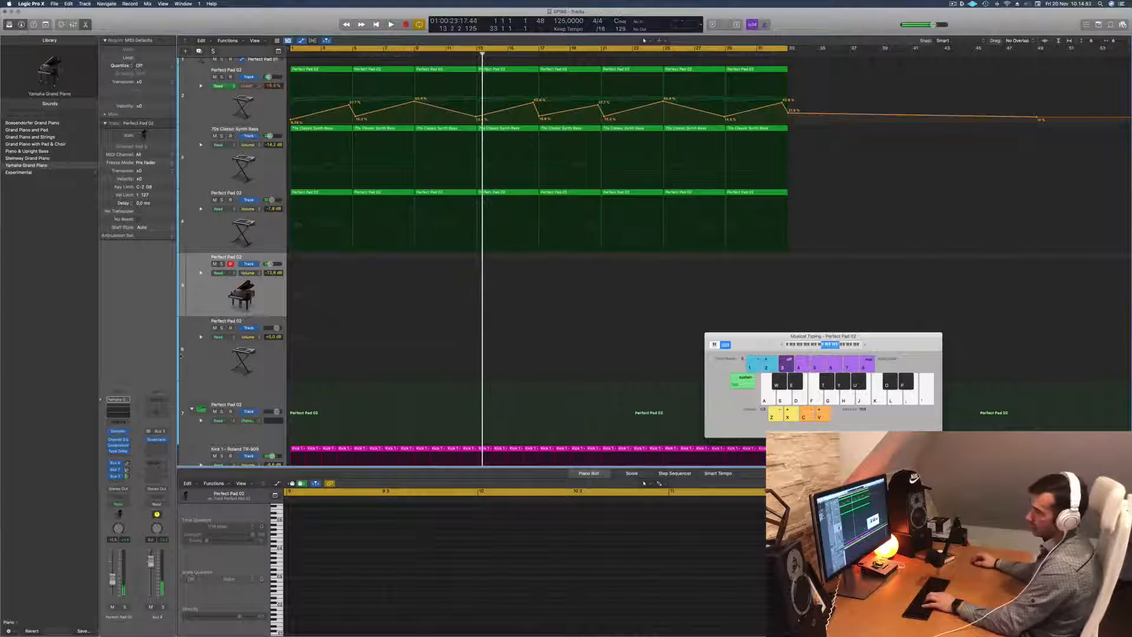
Replace the Sampler instrument on the grand piano track with a stereo Alchemy
click(128, 432)
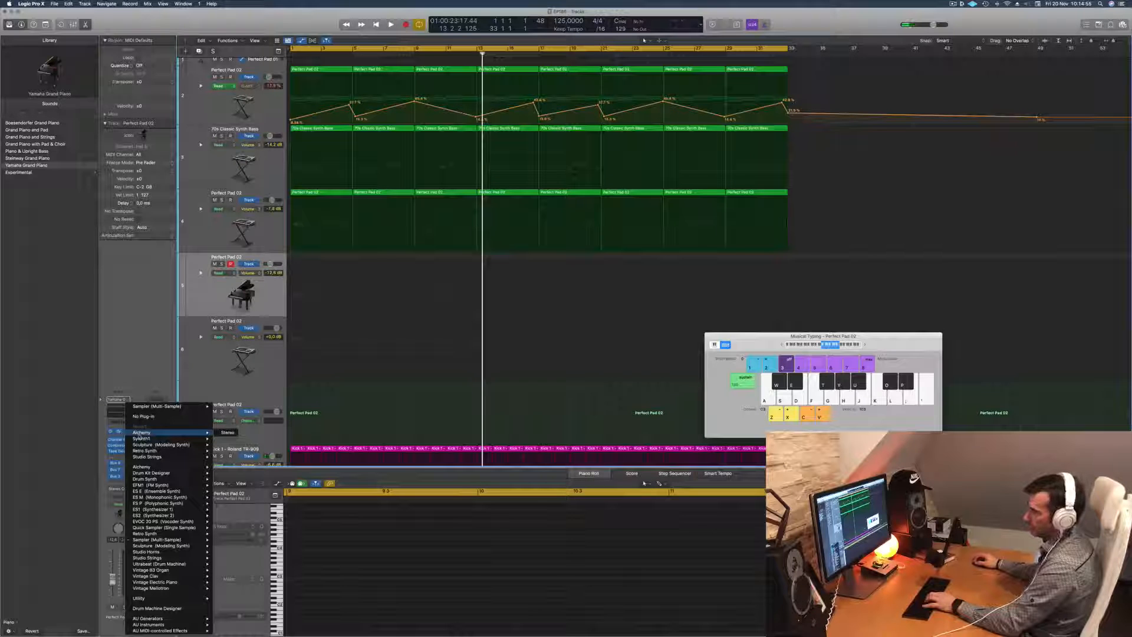
click(228, 432)
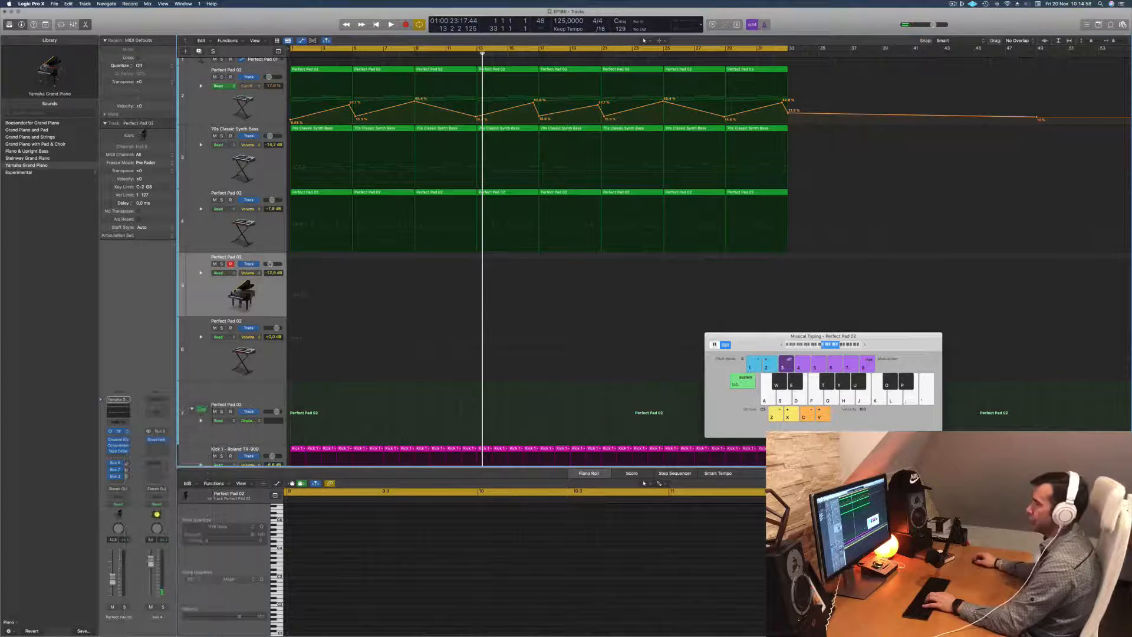
Add a send to Bus 3 on the empty Perfect Pad 02 track 6
click(213, 353)
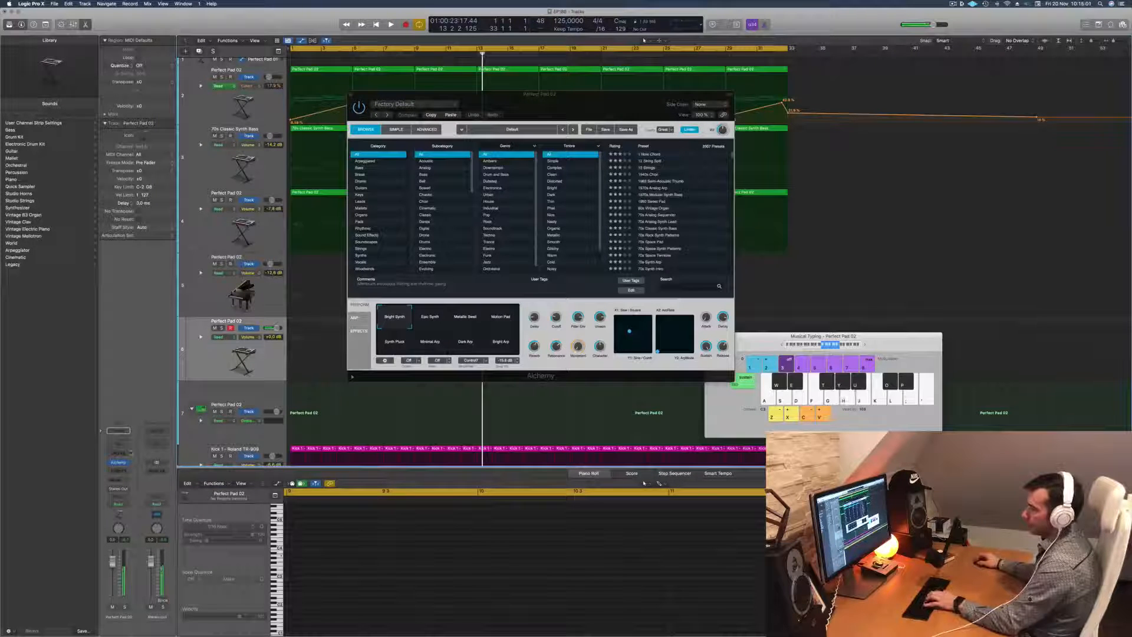
click(118, 479)
mouse_move(134, 491)
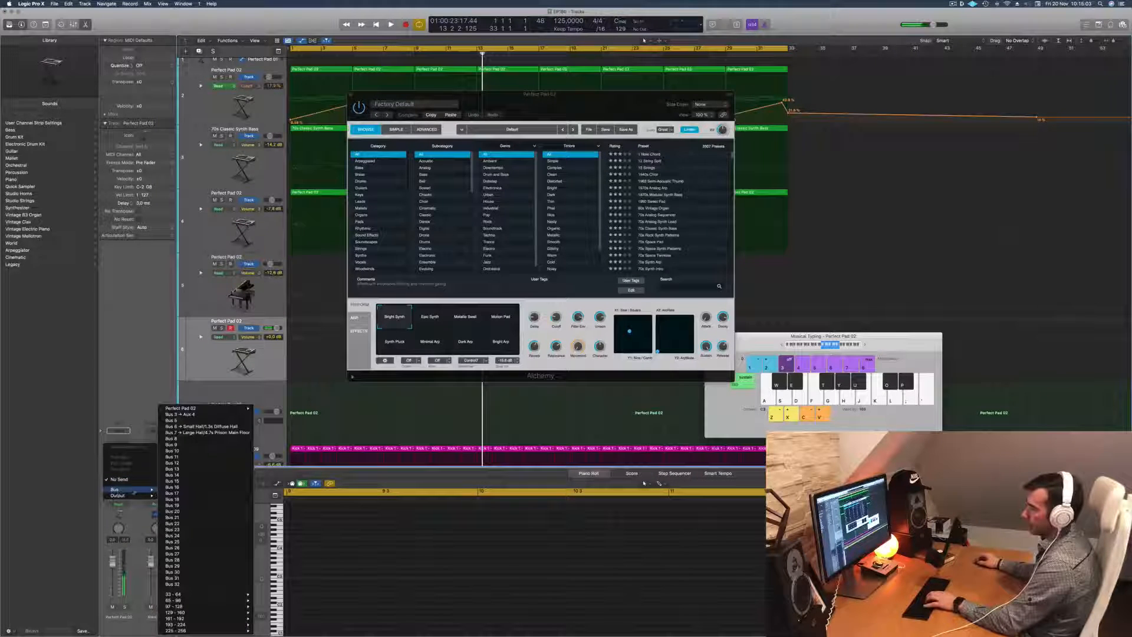
click(195, 420)
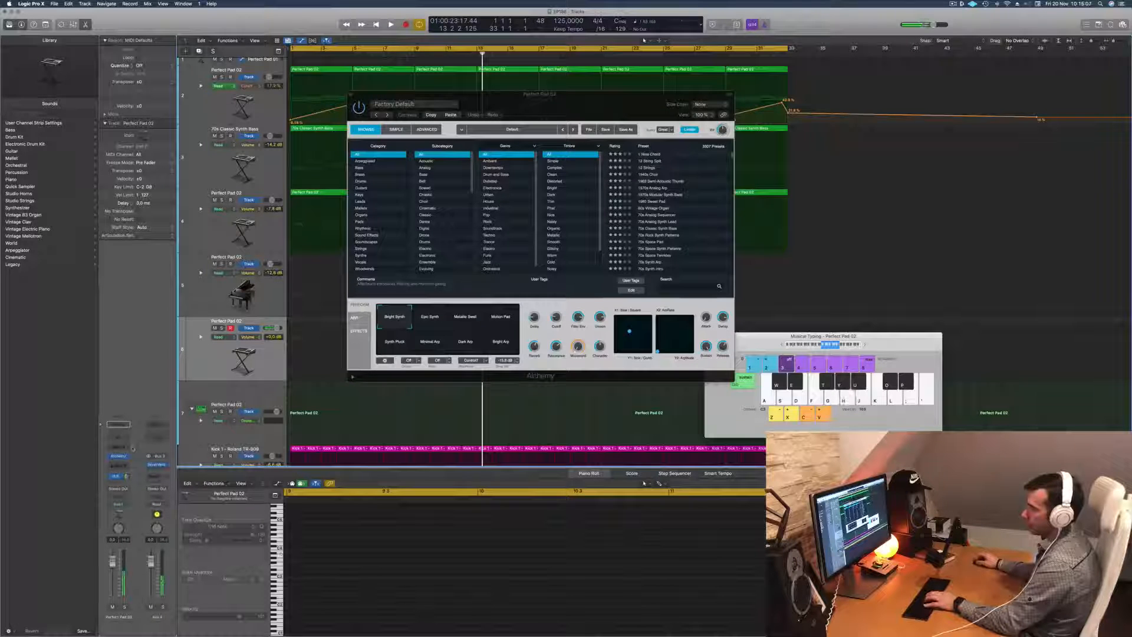
Play the arrangement from the start and move the Factory Default Alchemy window away from the first bars, above Musical Typing
key(Return)
key(space)
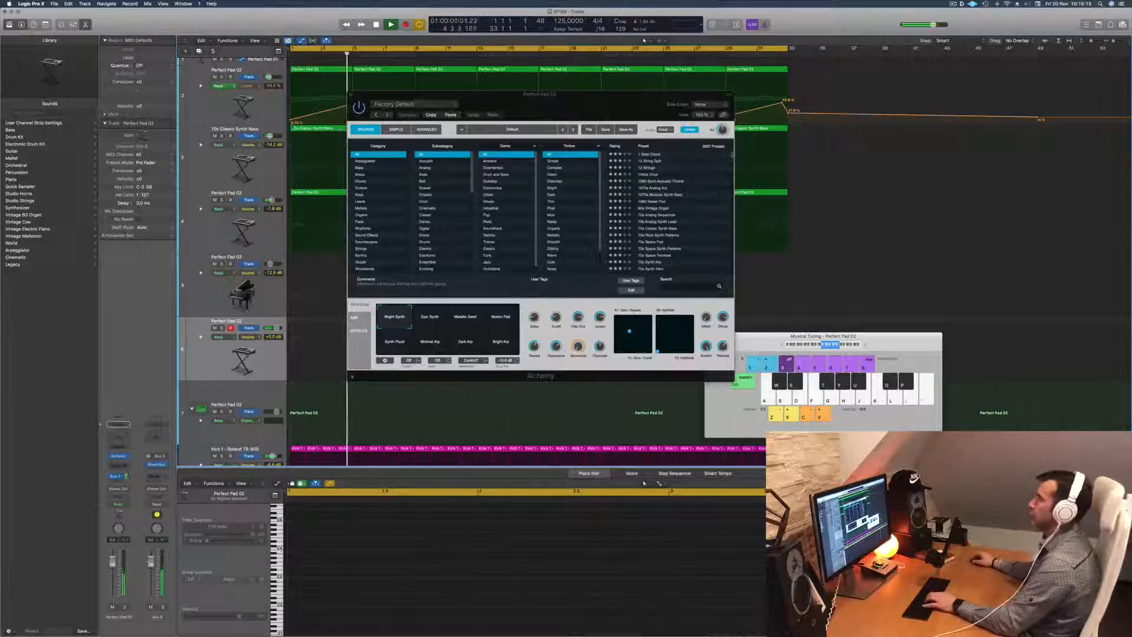
drag(578, 94, 747, 93)
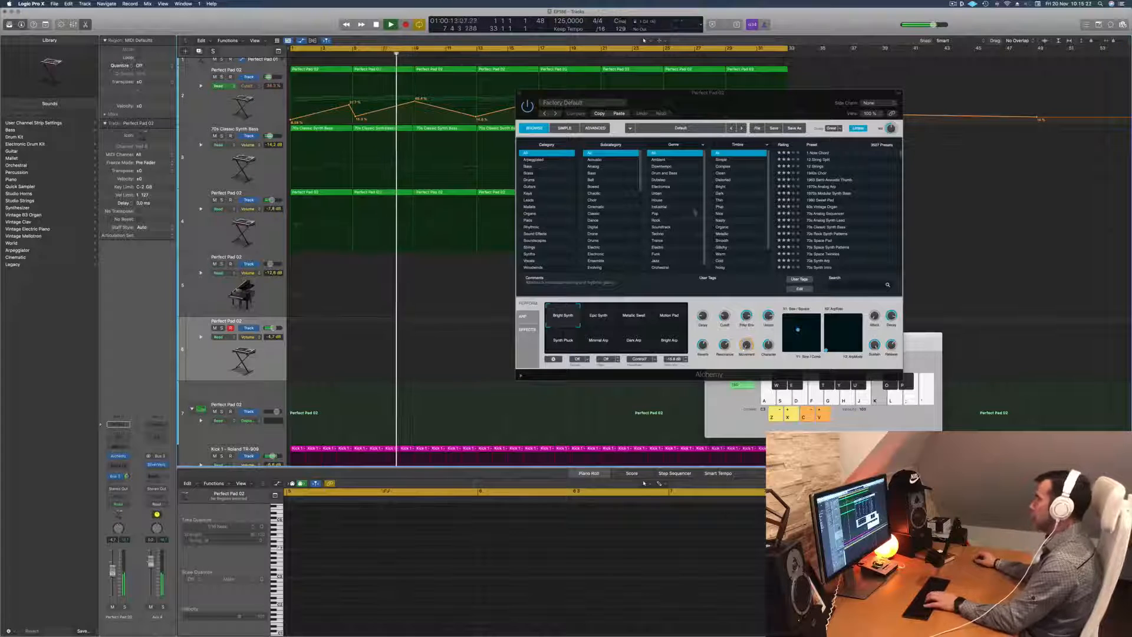
drag(766, 116, 824, 45)
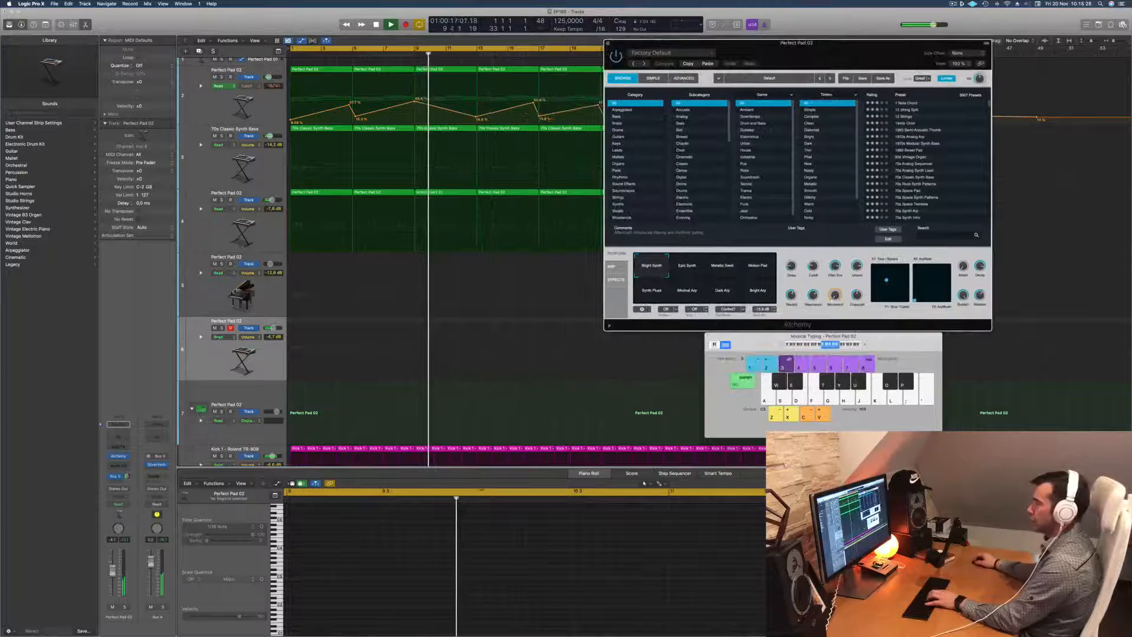
Open the Perfect Pad 02 Alchemy on track 6, move its window aside and choose the Clear snapshot in its transform pad
click(118, 456)
drag(558, 94, 720, 107)
click(660, 335)
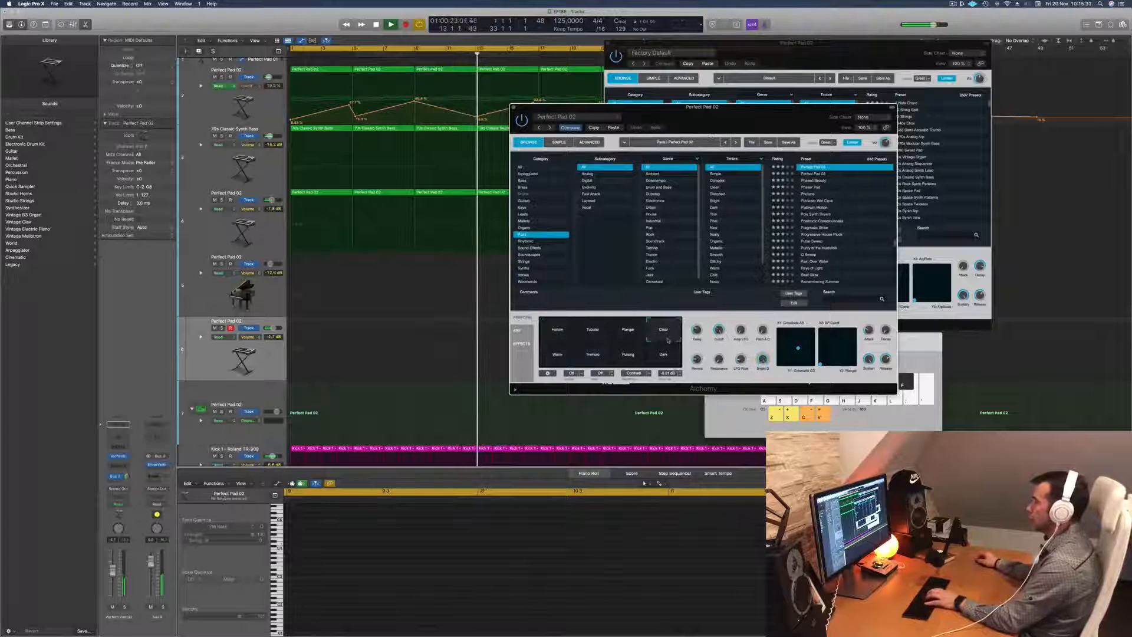
Audition the Flanger, Tubular, Hollow, Dark, Warm and Clear snapshots of Perfect Pad 02 during playback and settle on Hollow
click(628, 331)
click(592, 333)
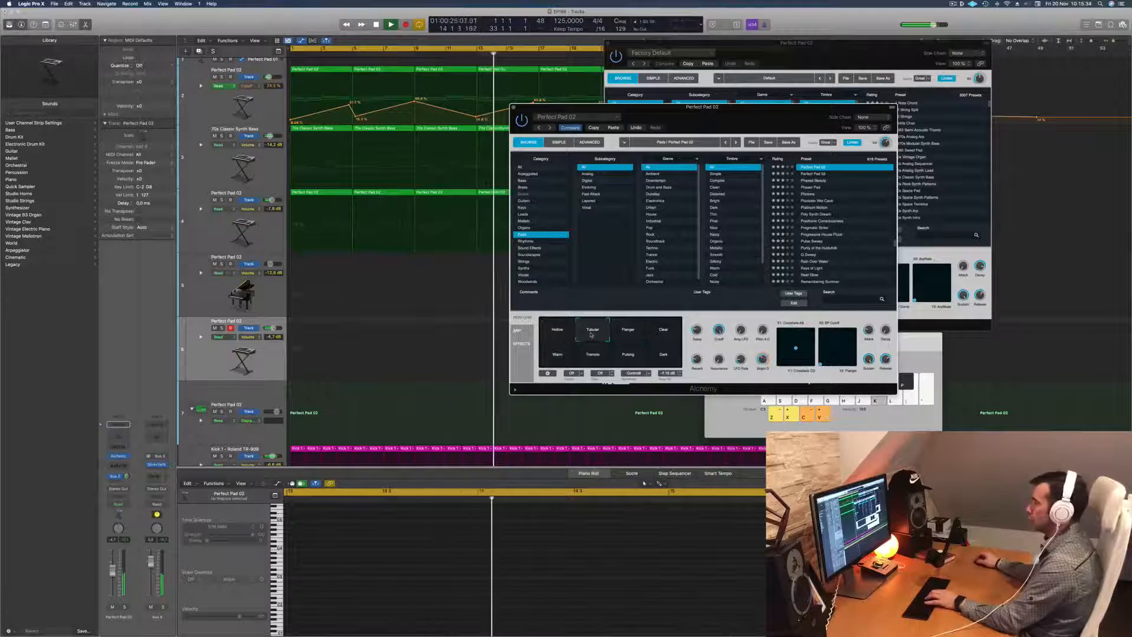
click(557, 332)
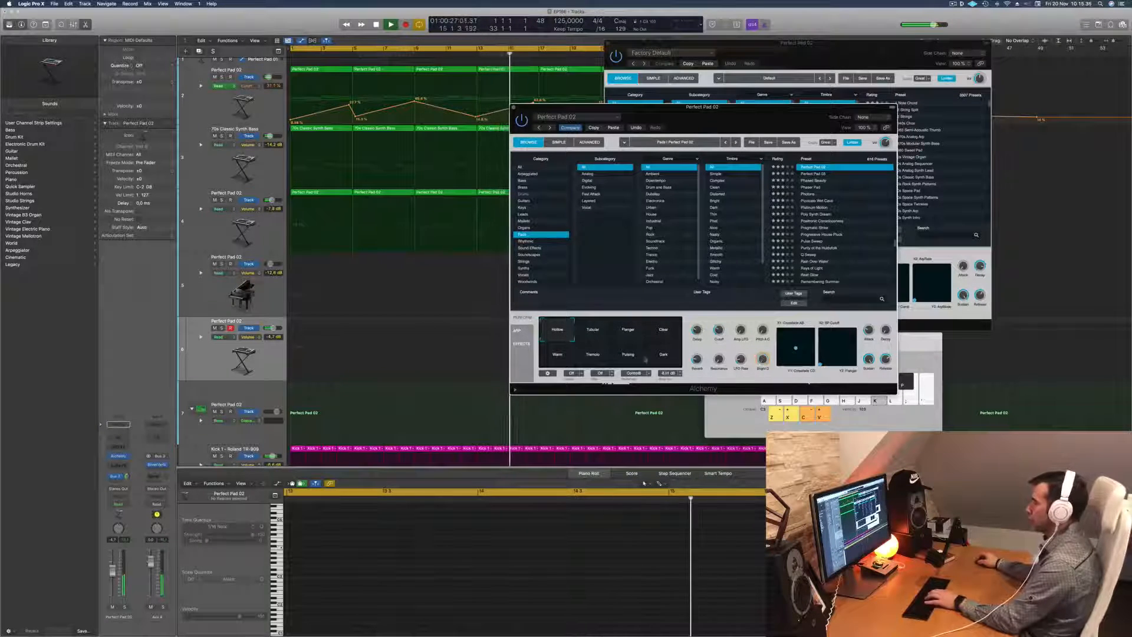
click(665, 357)
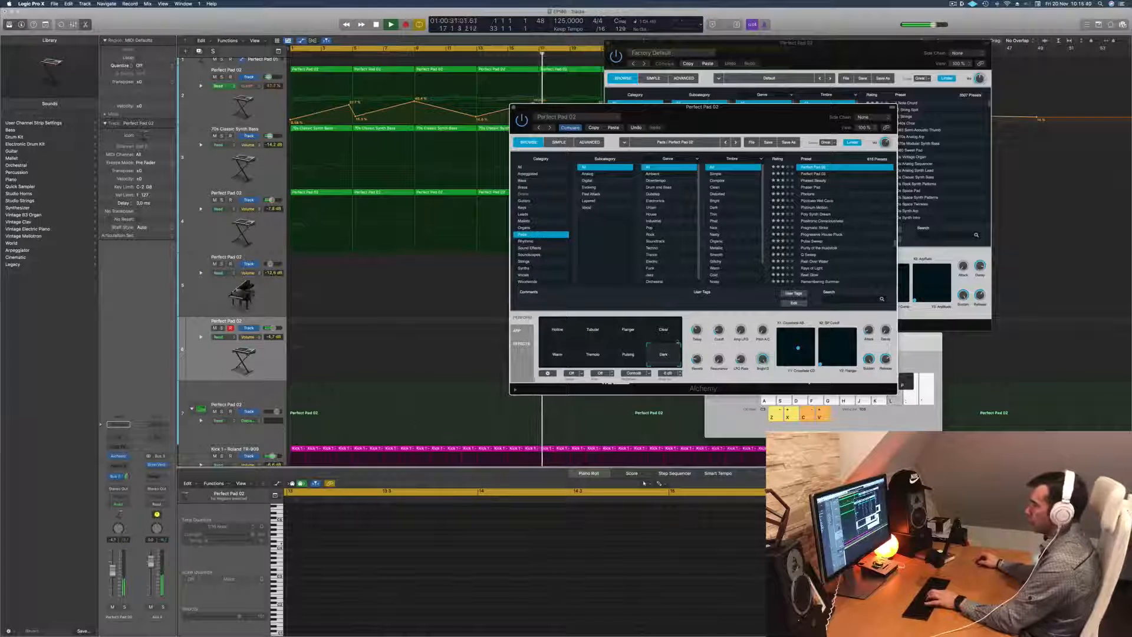
click(558, 353)
click(557, 332)
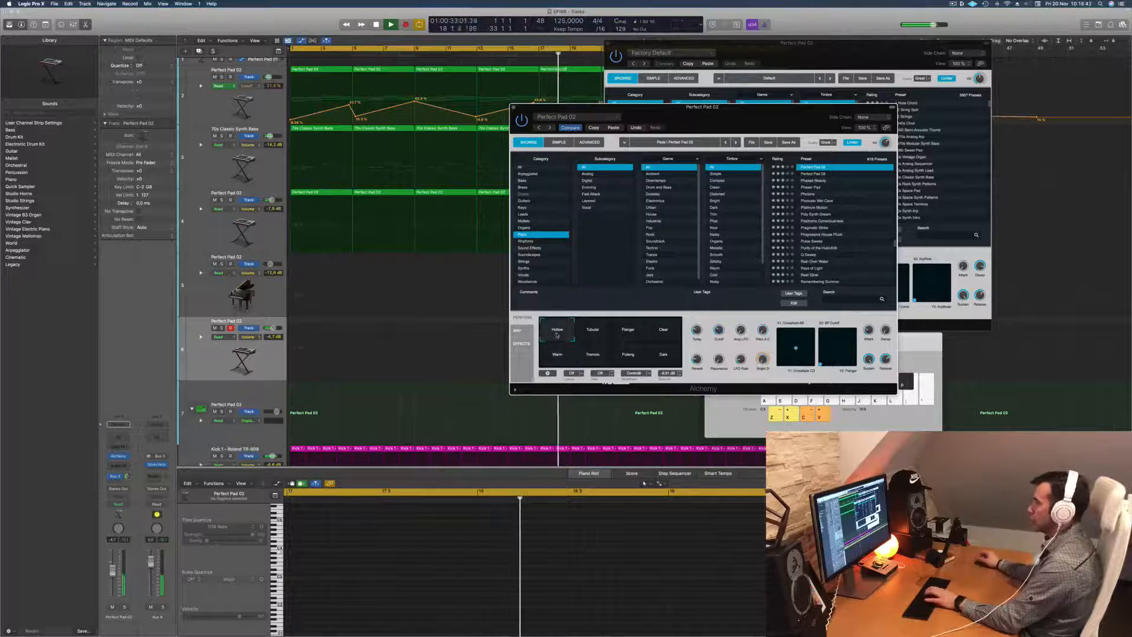
click(665, 331)
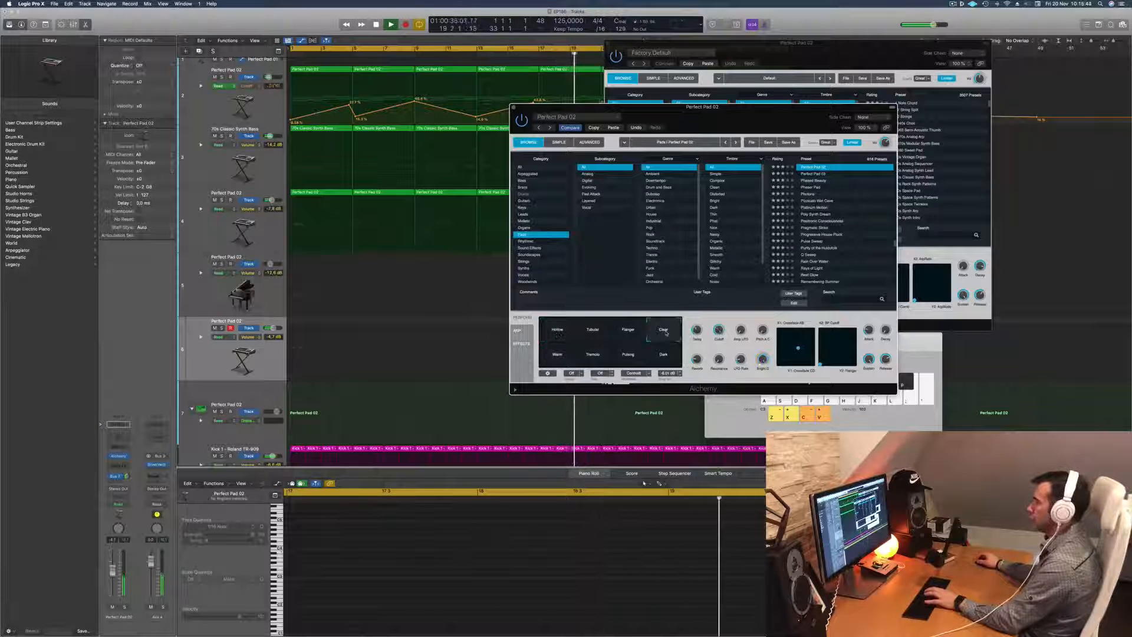
click(563, 331)
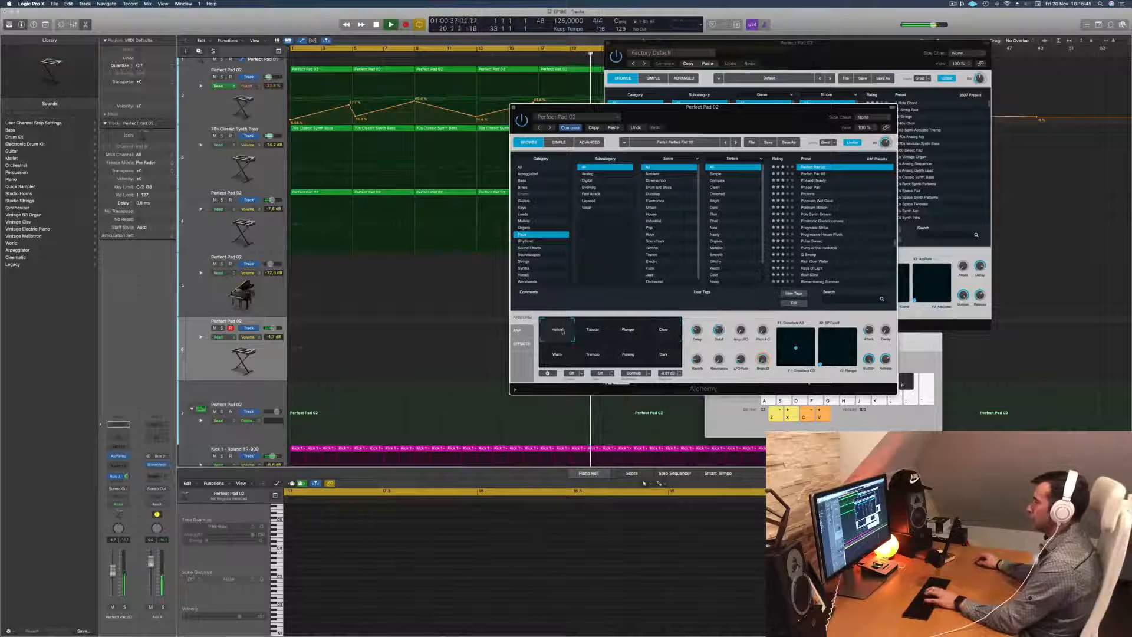
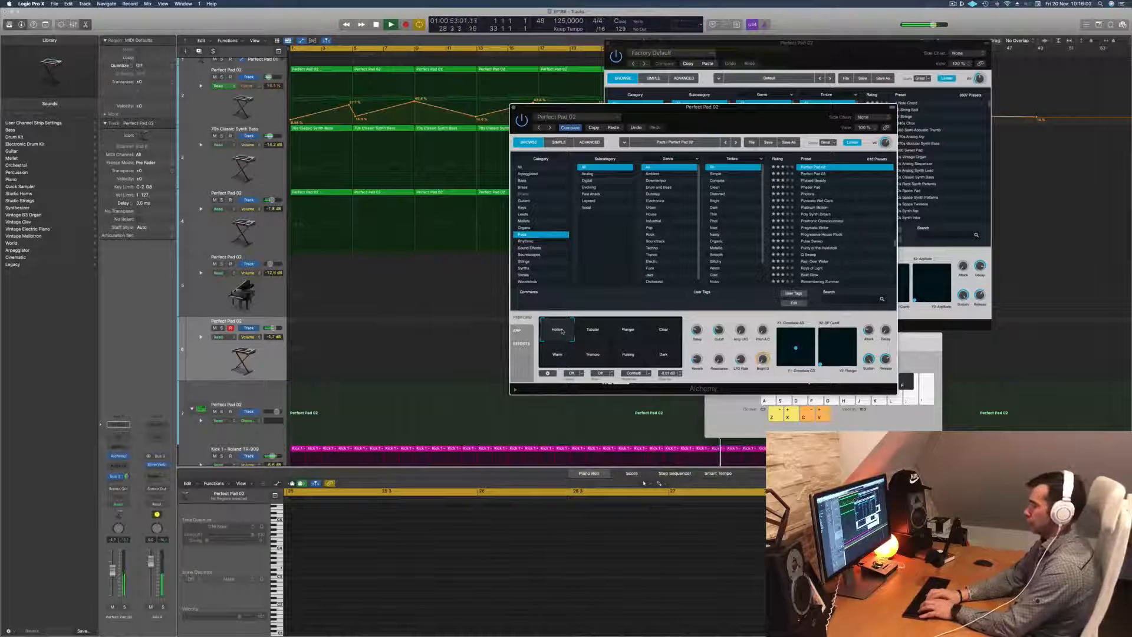
Record a melody take on the Perfect Pad 02 track 6 with Musical Typing, using the notes C, D, E and G, and stop the transport
key(r)
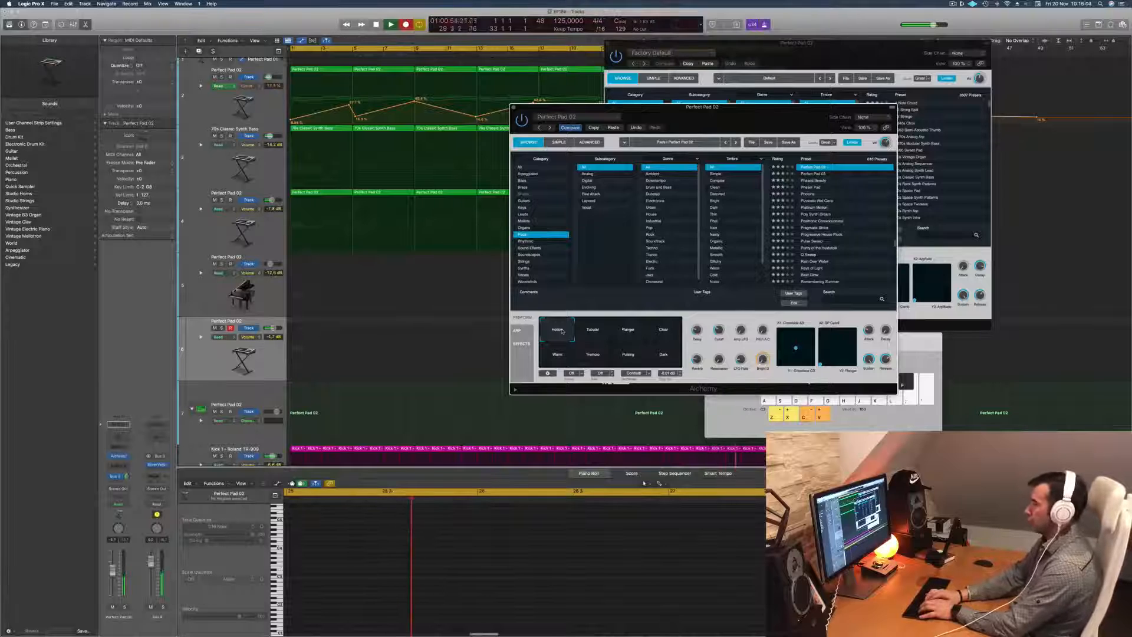
key(a)
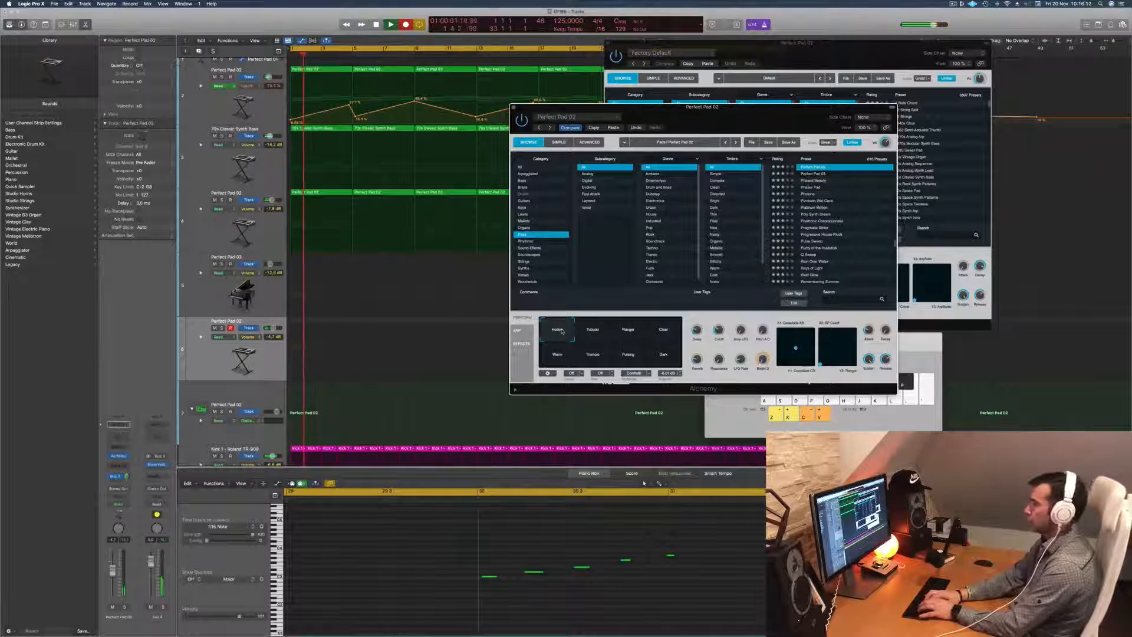
key(a)
key(s)
key(d)
key(g)
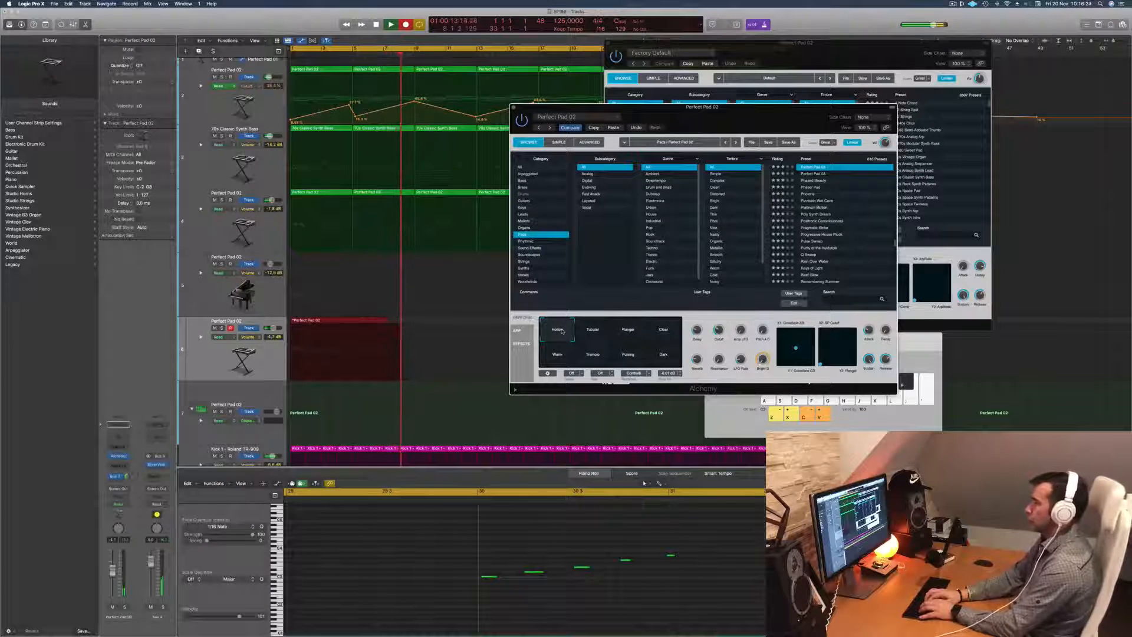
key(a)
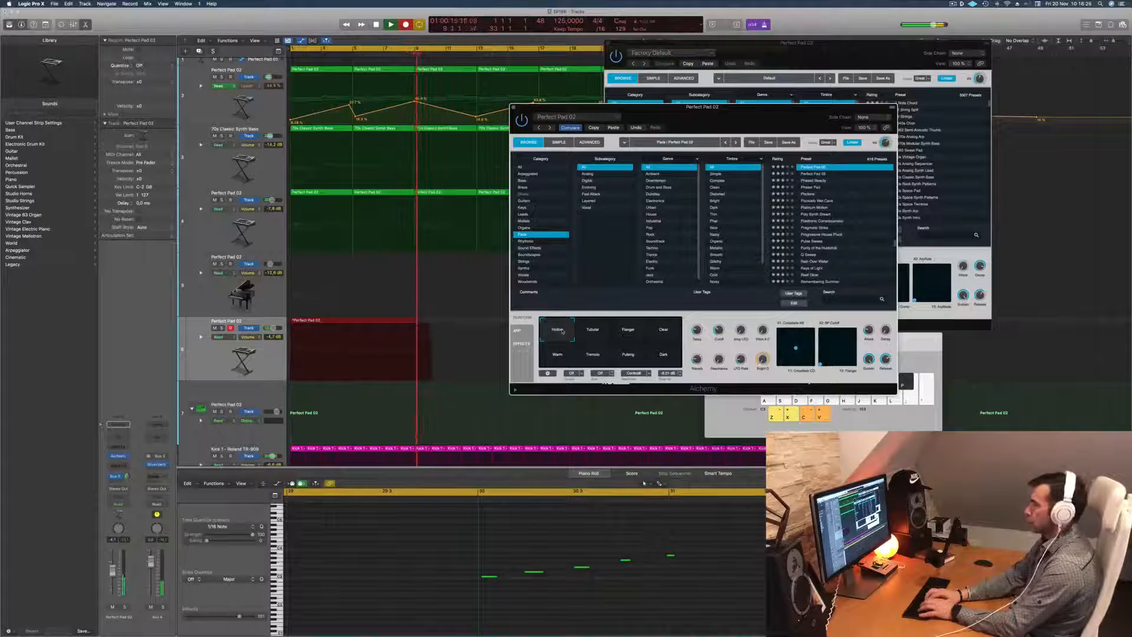
key(s)
key(d)
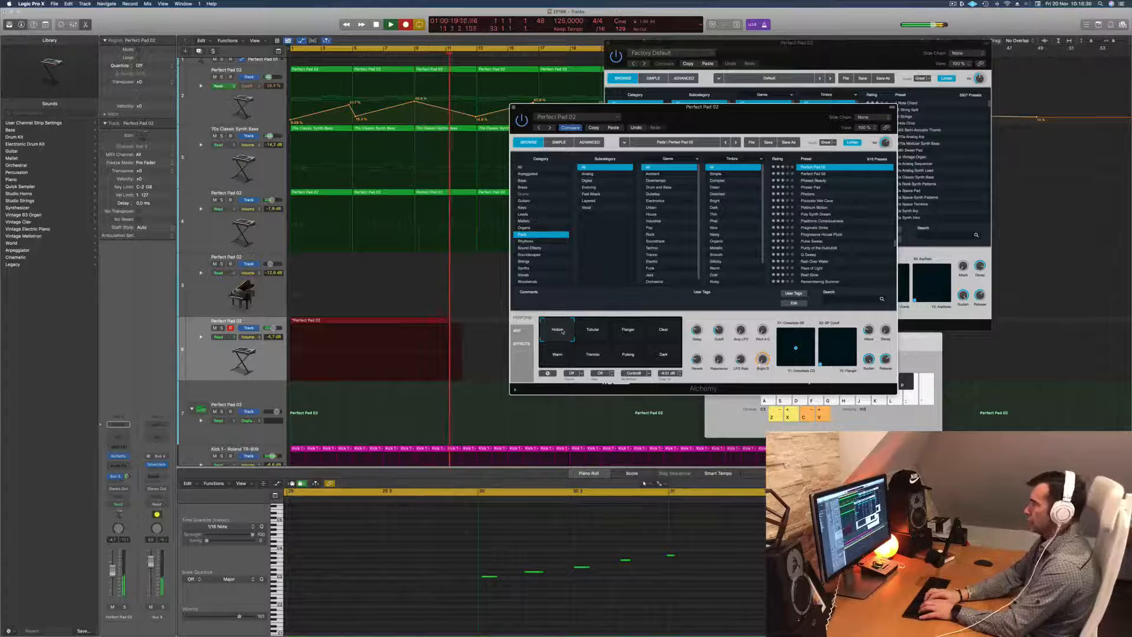
key(s)
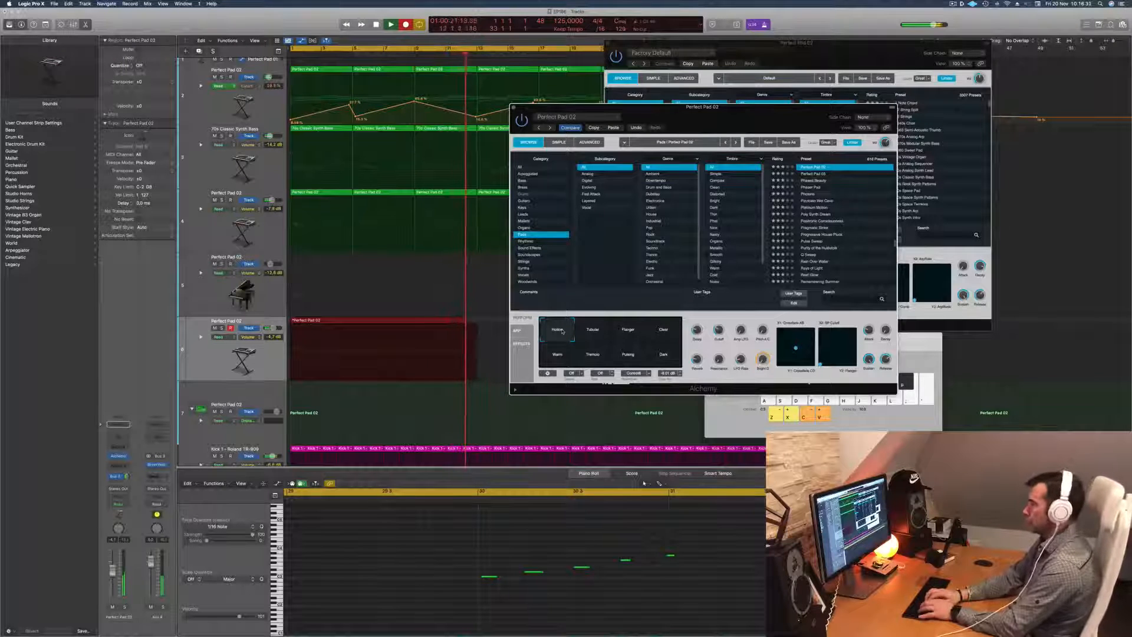
key(space)
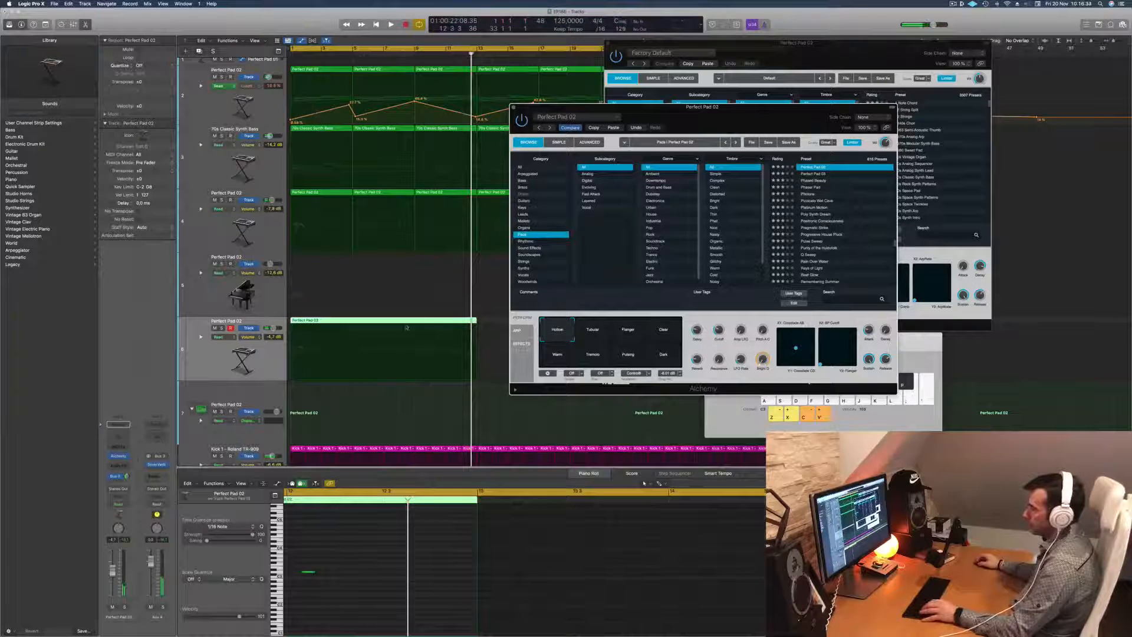
Cut the recorded region on track 6 and keep only its first four bars
click(412, 321)
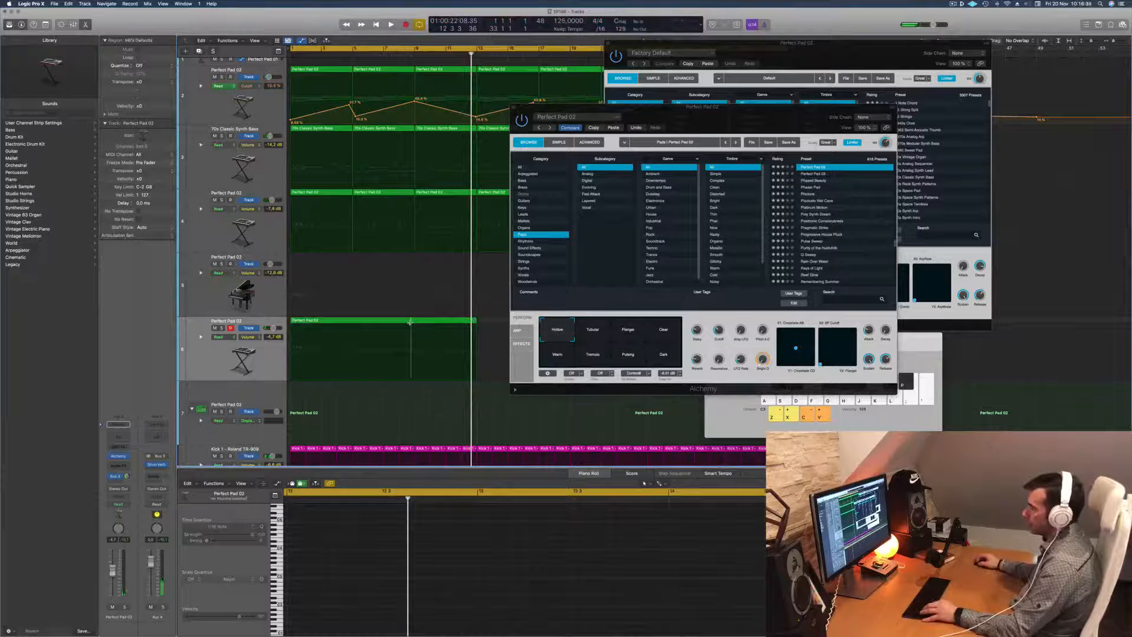
click(382, 321)
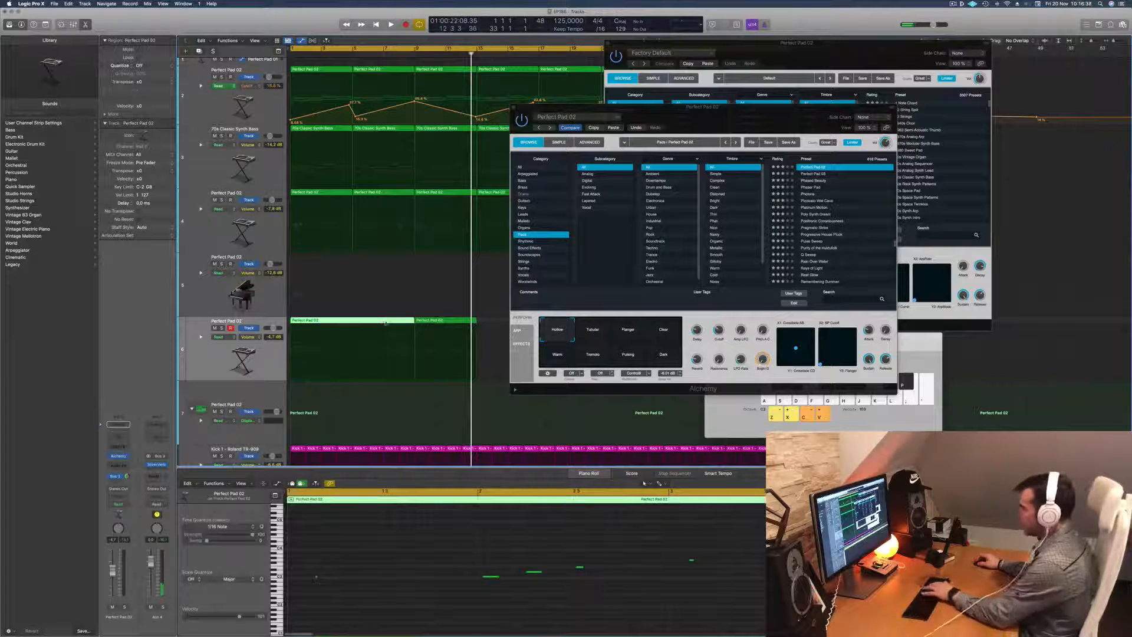
drag(476, 323, 354, 323)
key(Delete)
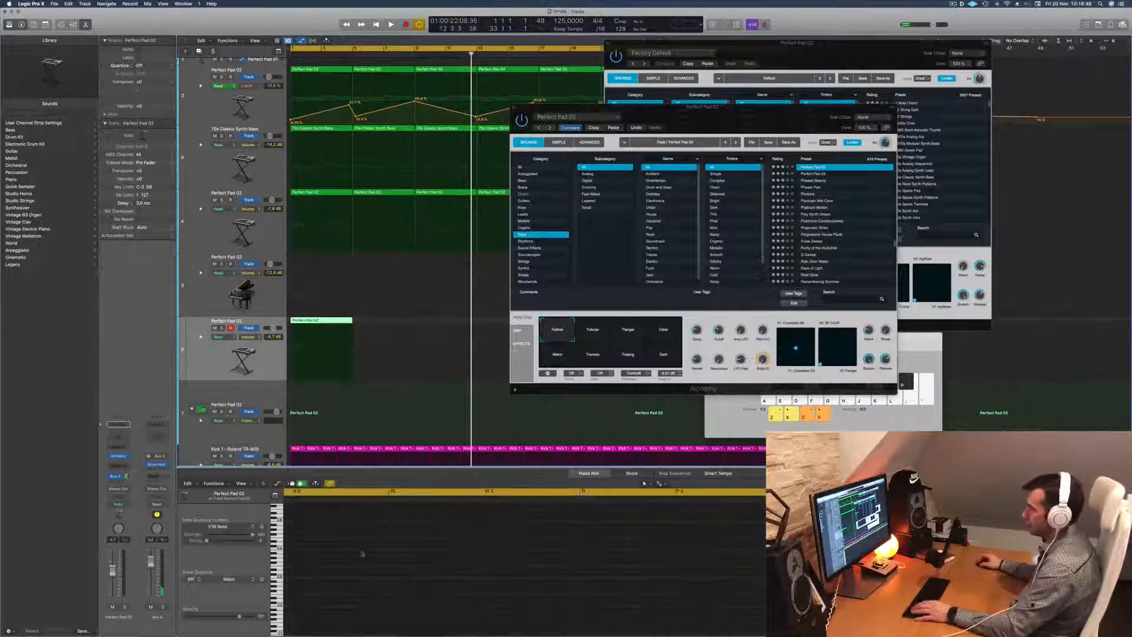
Play the shortened melody region in the piano roll and move its last two notes later so the first of them falls on bar 4
key(e)
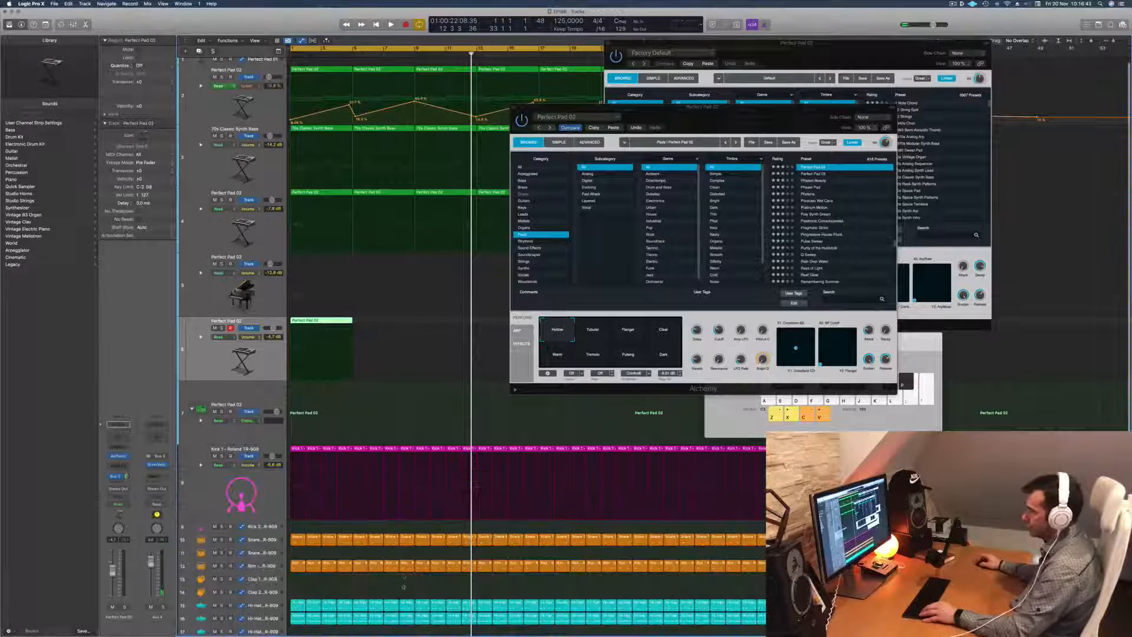
key(e)
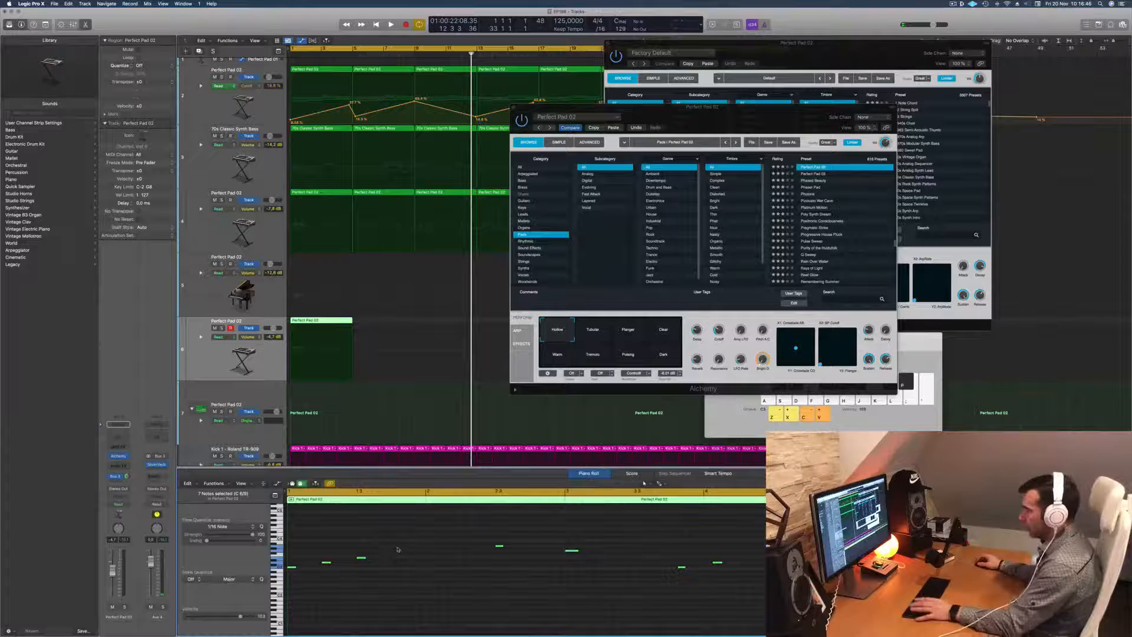
key(space)
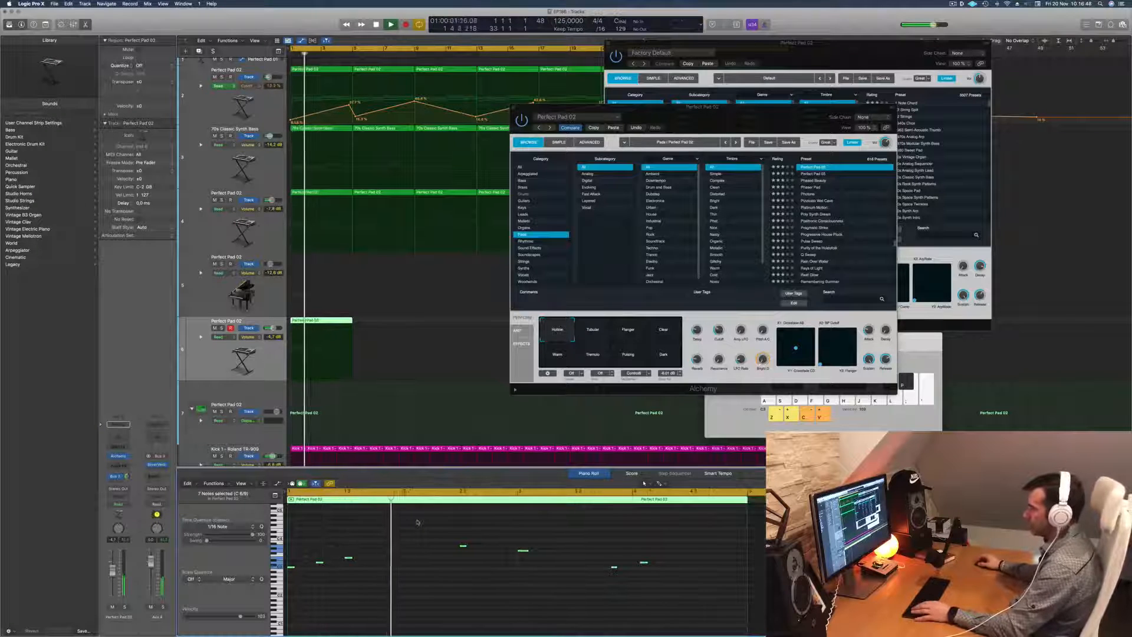
click(386, 537)
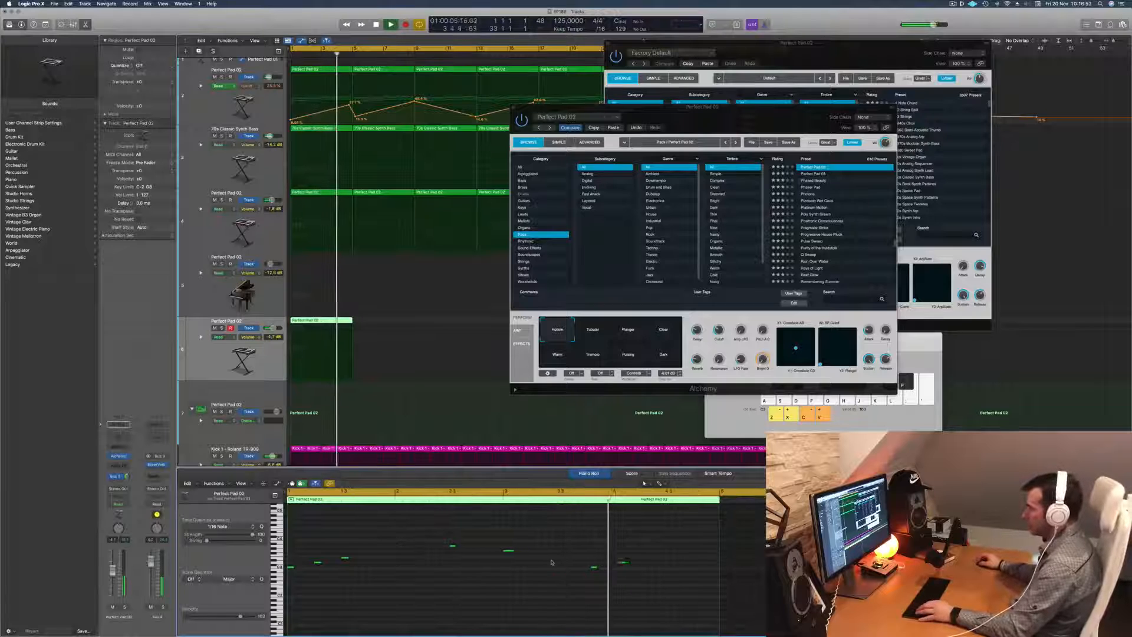
drag(583, 547, 658, 583)
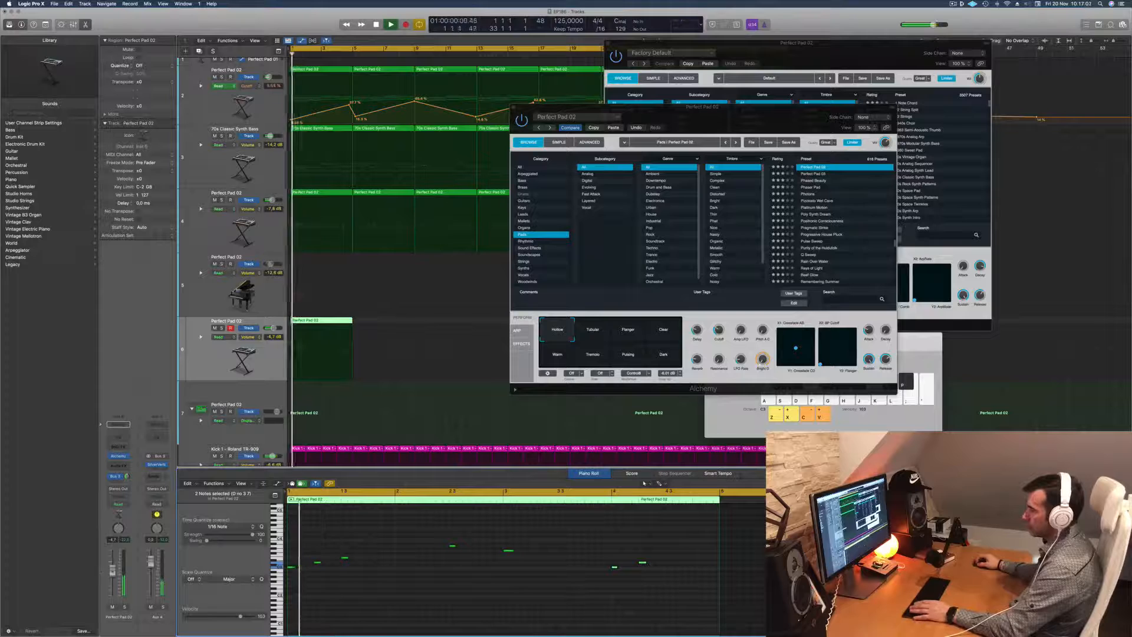
Try the Tubular and Clear snapshots on the melody's Alchemy and move its window lower in front of the Factory Default one
click(589, 331)
click(660, 333)
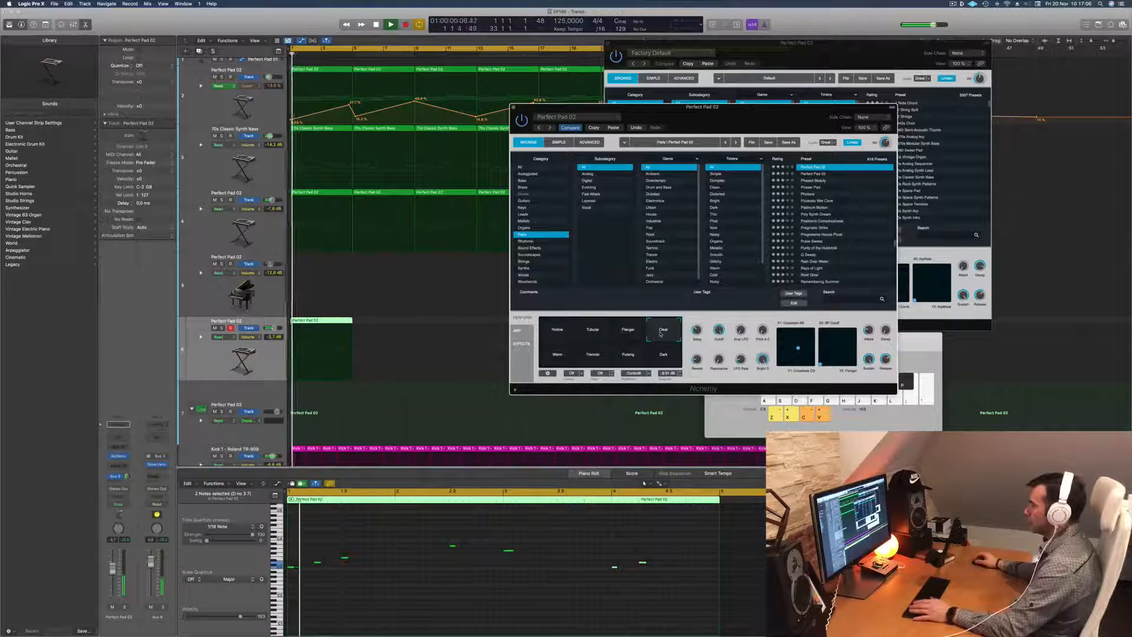
drag(723, 131, 672, 171)
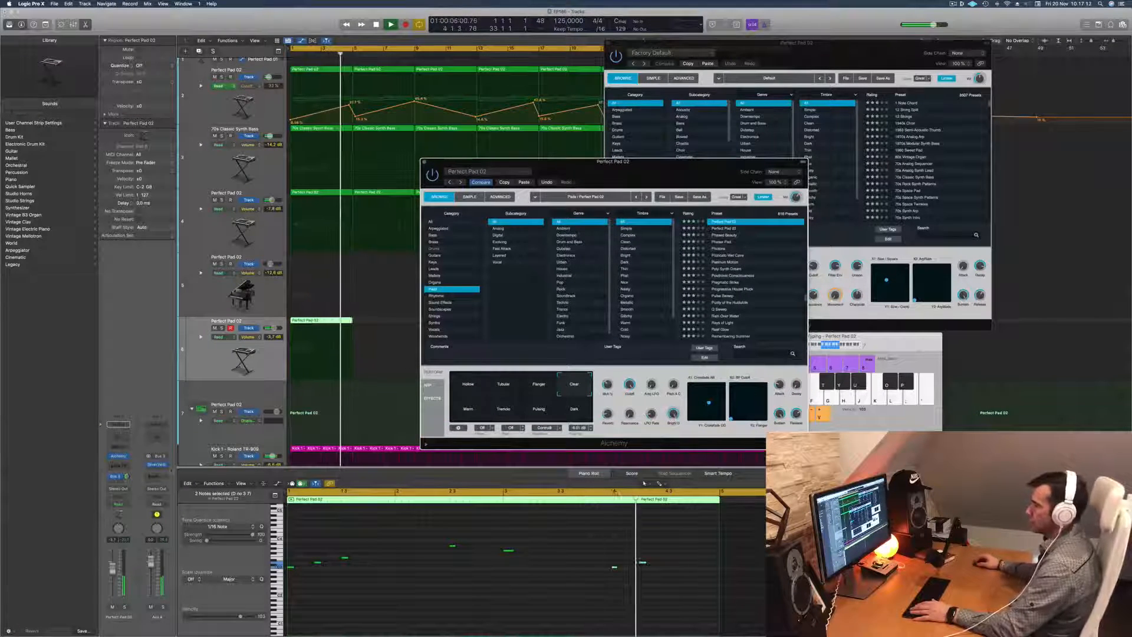
click(243, 354)
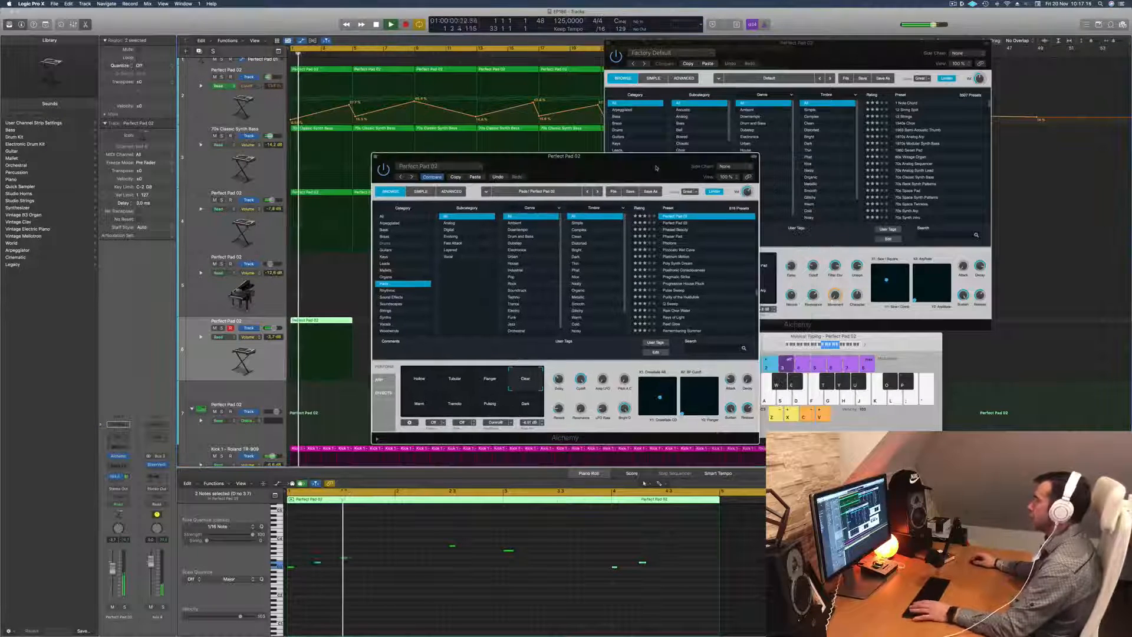
Load the Perfect Pad 03 preset in the melody track's Alchemy and close its window
mouse_move(713, 176)
mouse_down()
mouse_move(665, 170)
mouse_move(709, 163)
mouse_up()
click(679, 223)
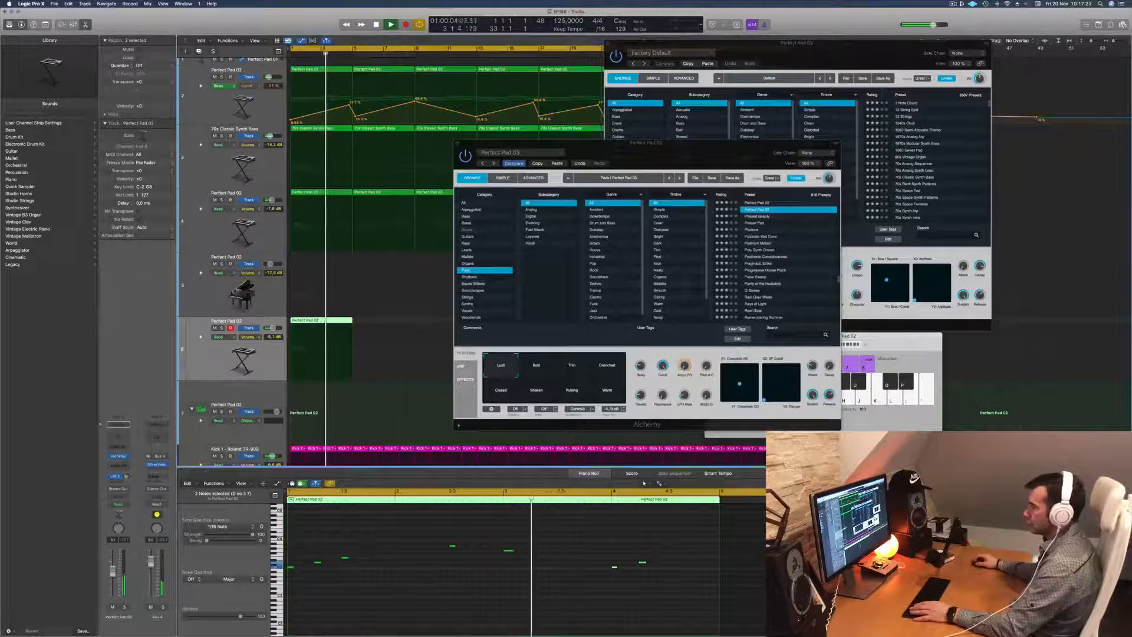
drag(746, 149, 789, 131)
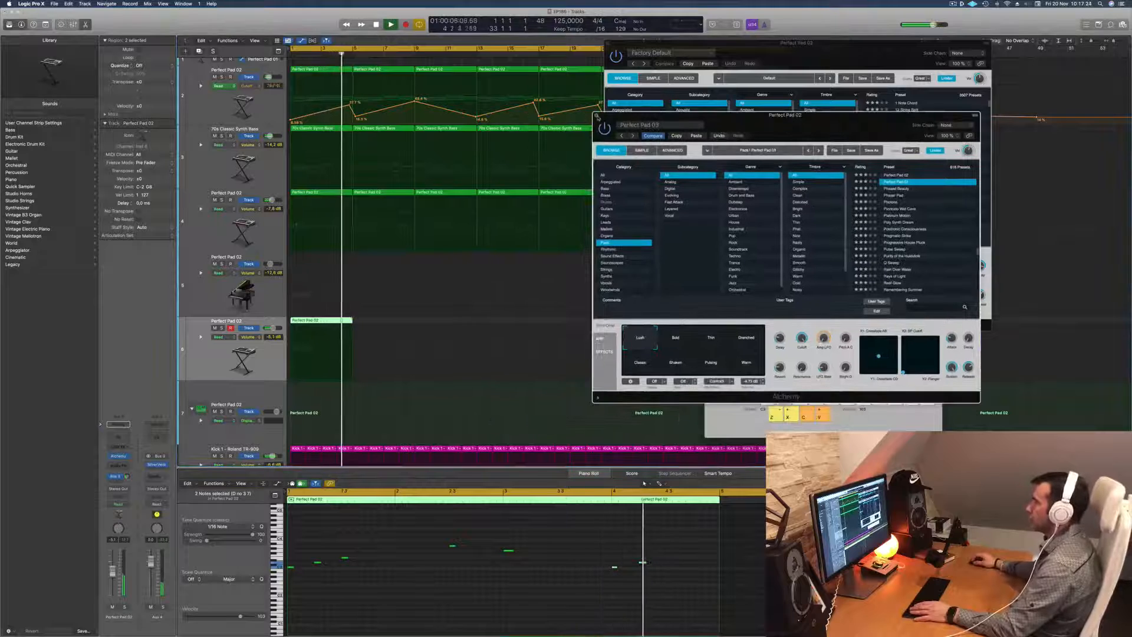
click(596, 116)
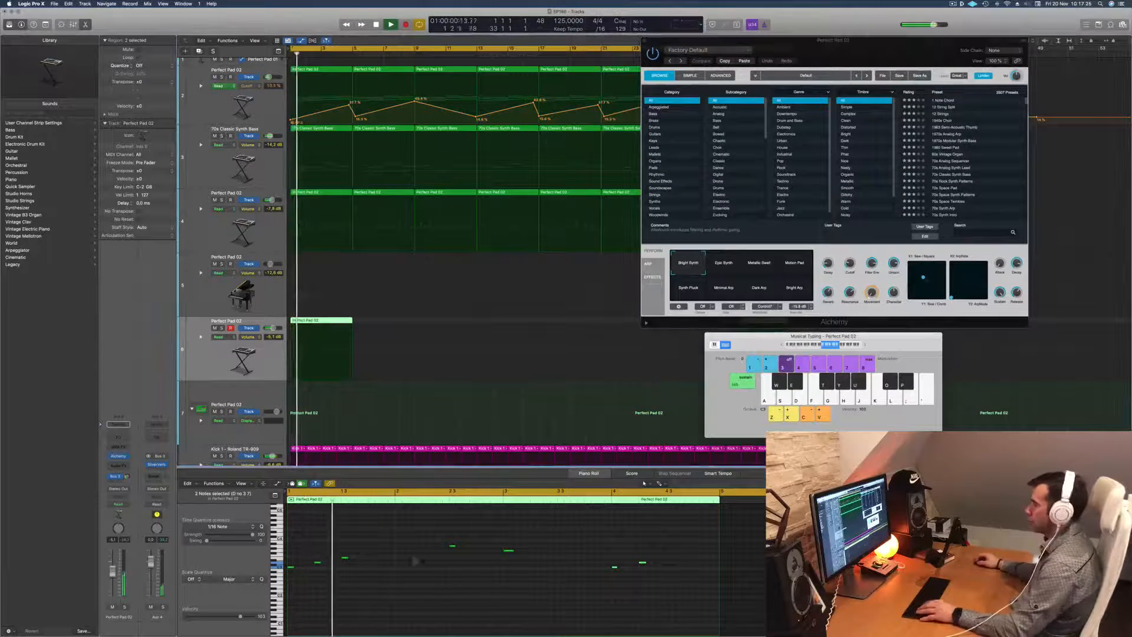
Copy the four-bar melody region on track 6 to bar 5 and restart playback from the beginning
click(460, 536)
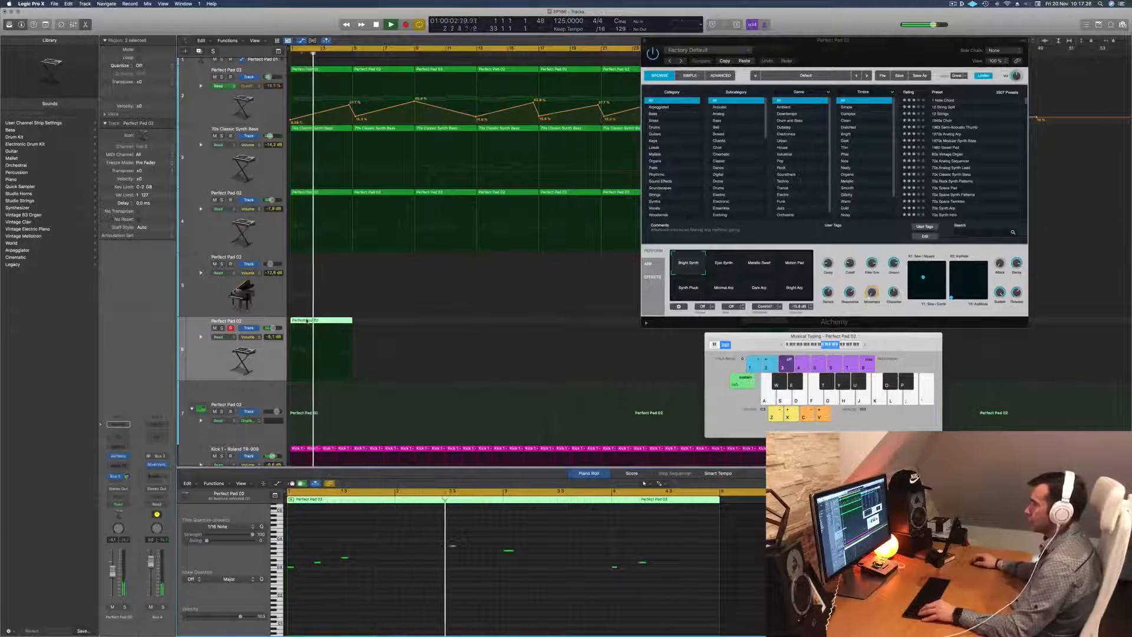
drag(305, 319, 374, 323)
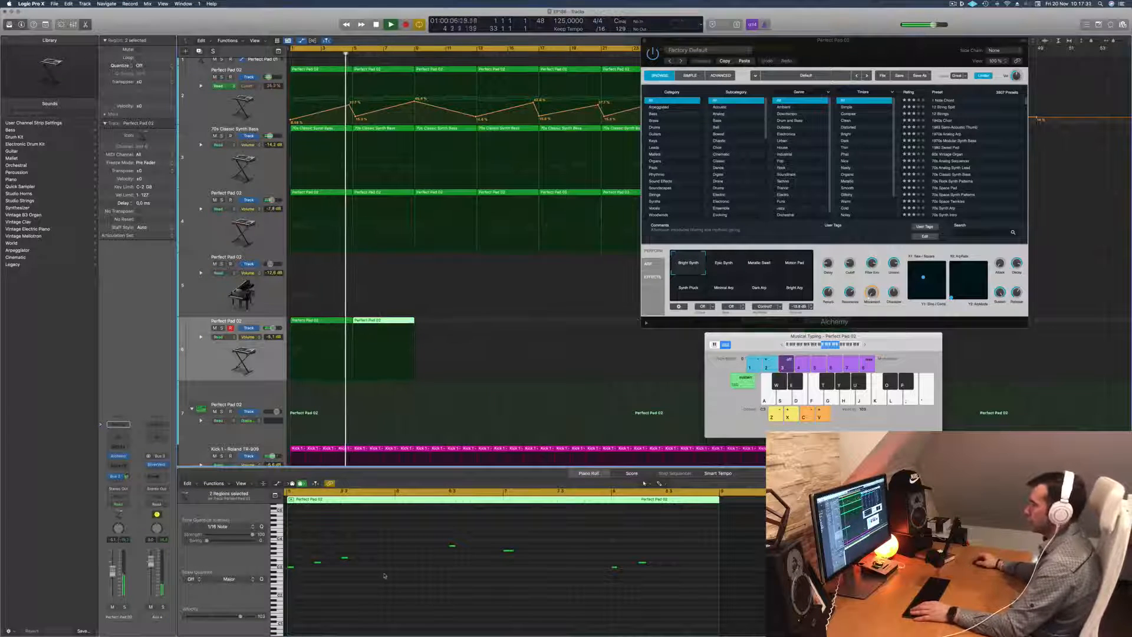
click(382, 591)
key(Return)
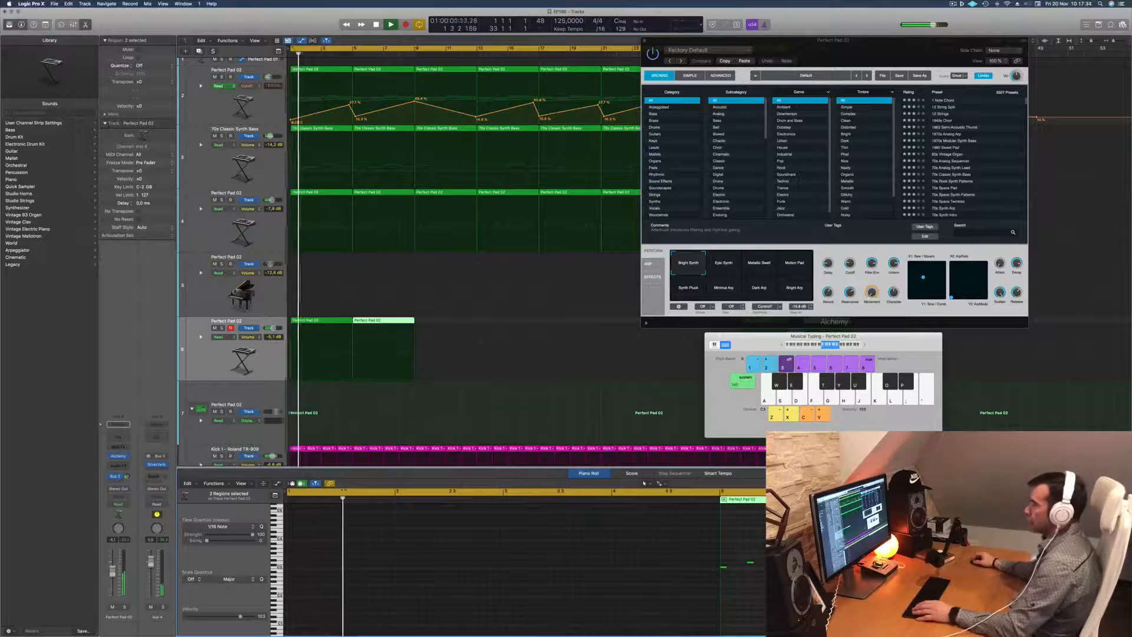
Set the piano roll's scale quantize to E Major for the notes of both melody regions
key(e)
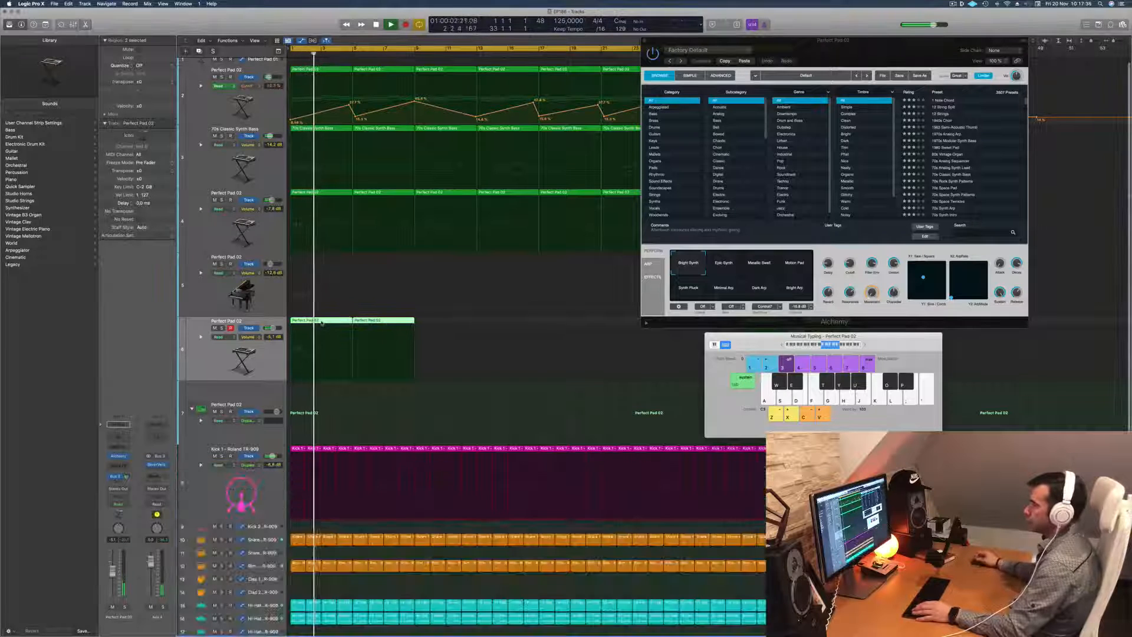
key(e)
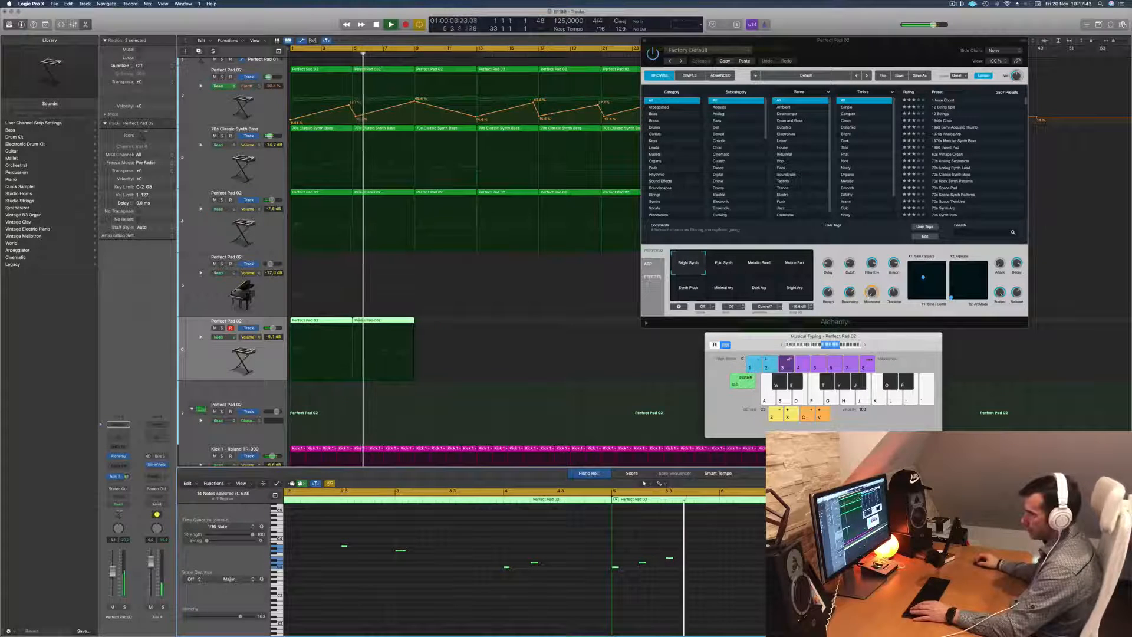
click(230, 579)
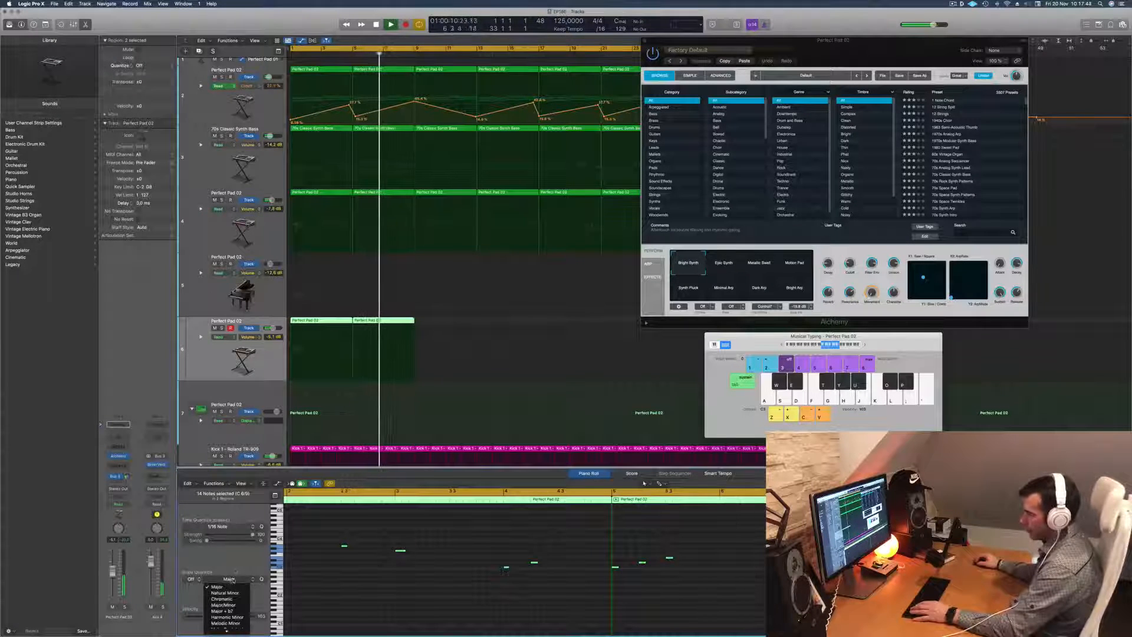
scroll(225, 598, down, 5)
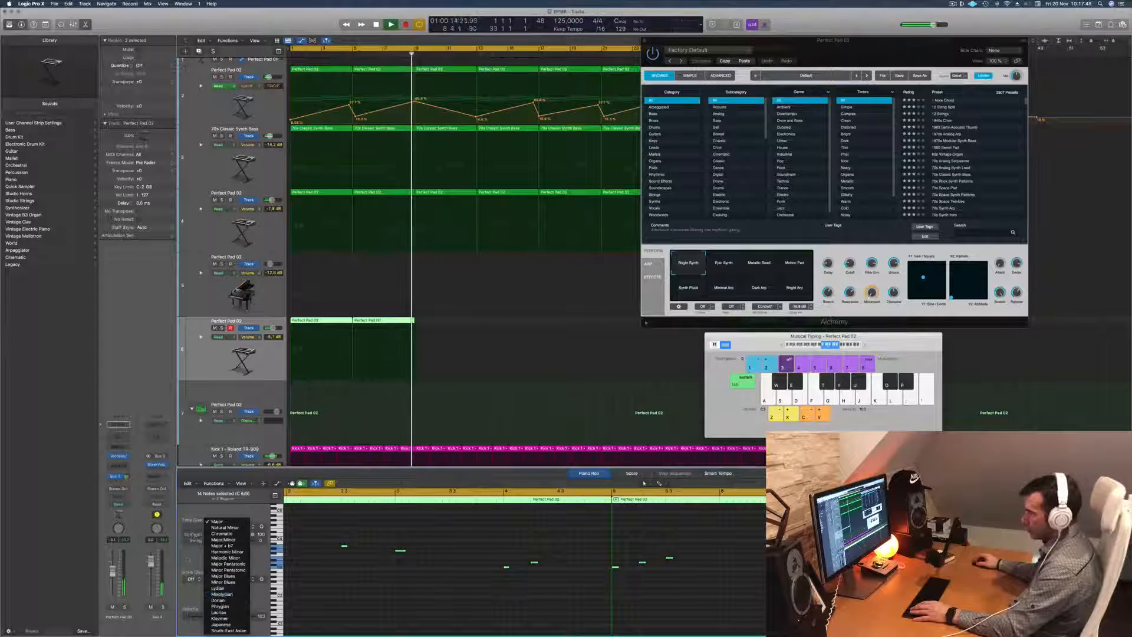
click(193, 556)
click(195, 579)
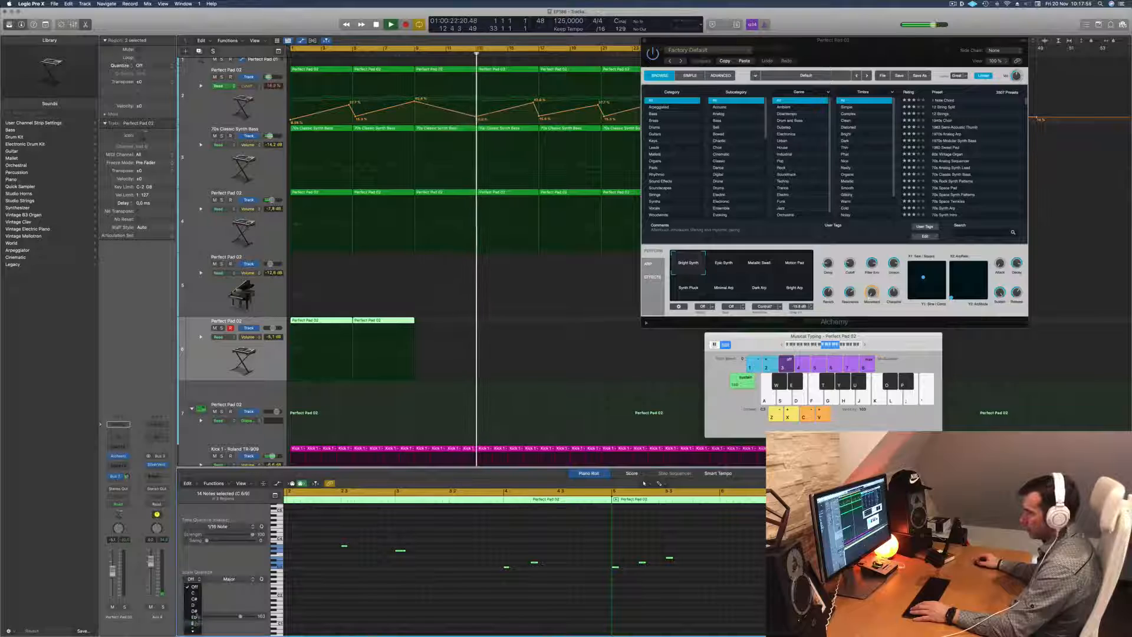
click(193, 624)
key(space)
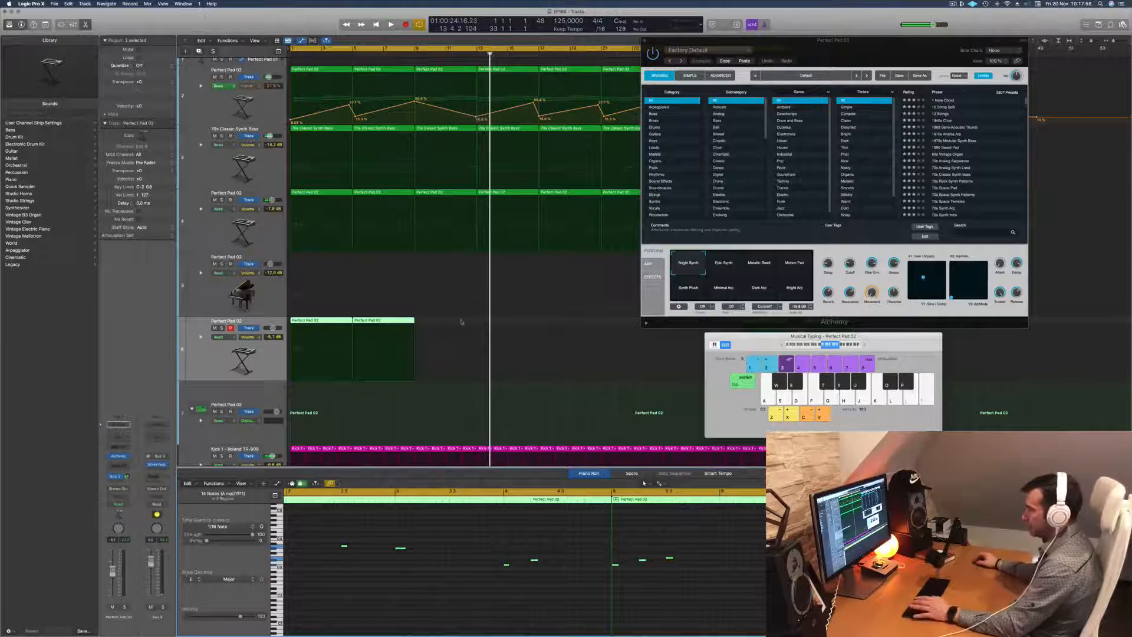
Play the scale-quantized melody from the beginning with its first region shown in the piano roll
click(383, 410)
key(space)
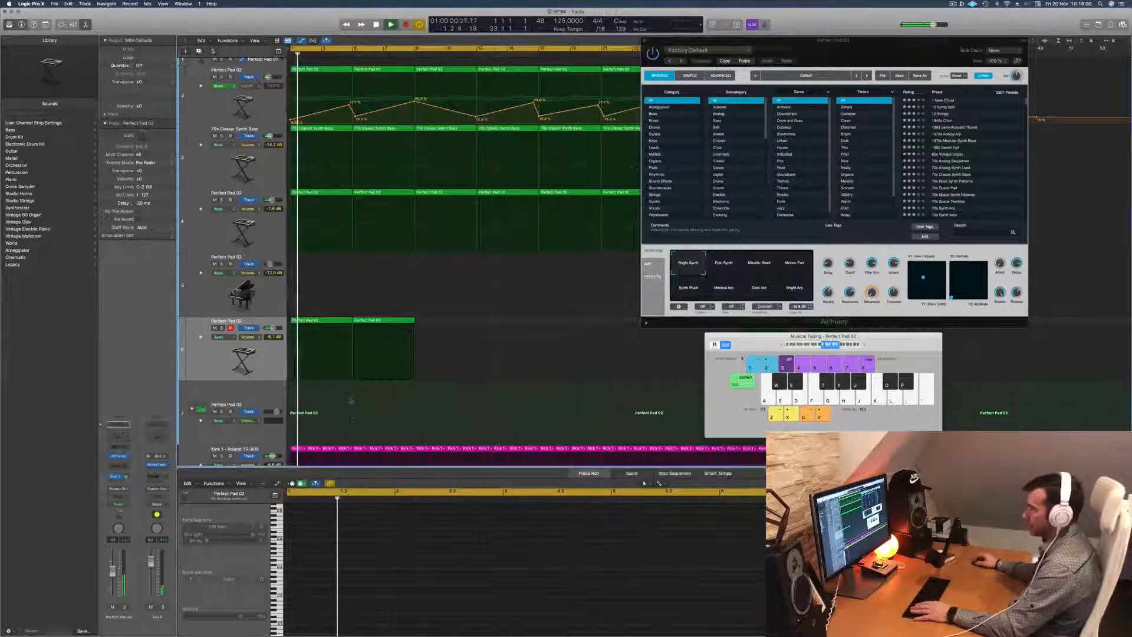
click(327, 320)
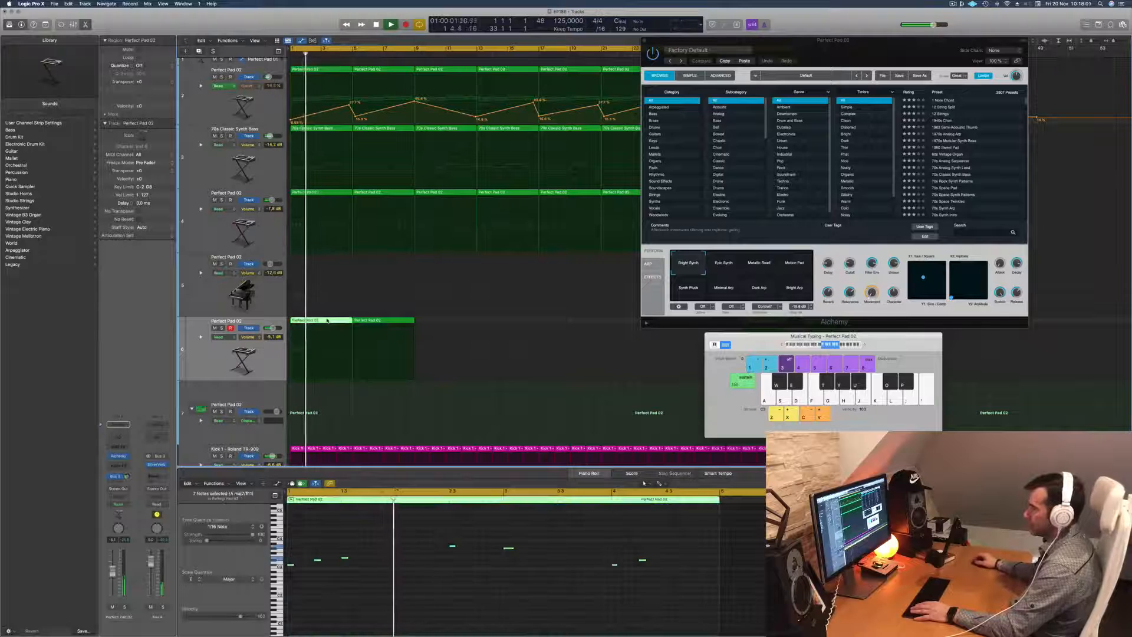
click(345, 401)
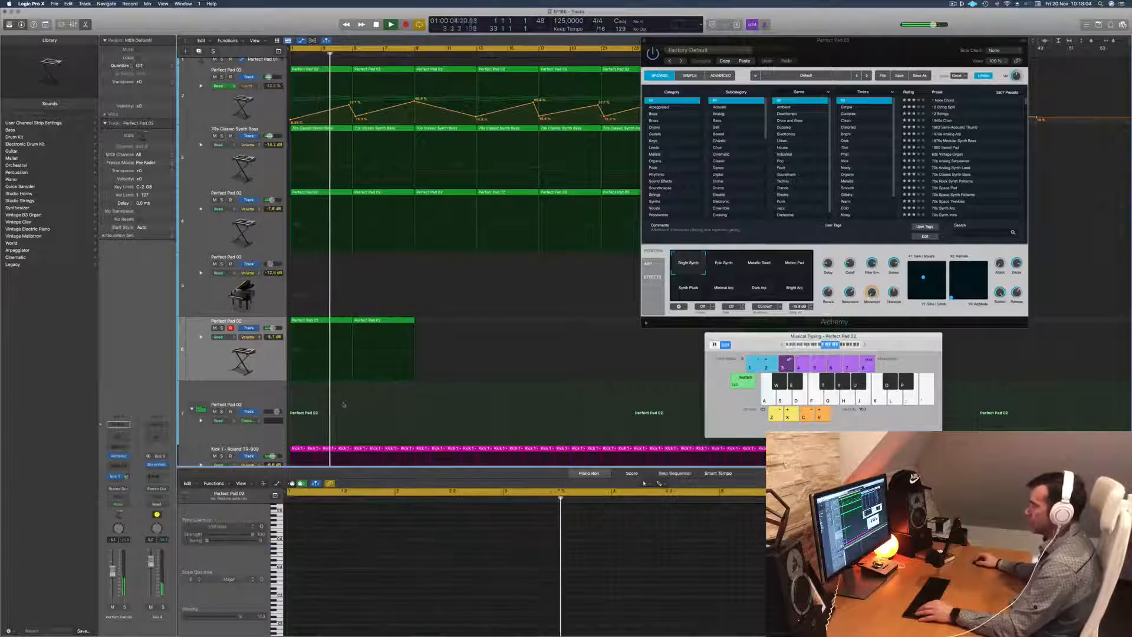
click(337, 320)
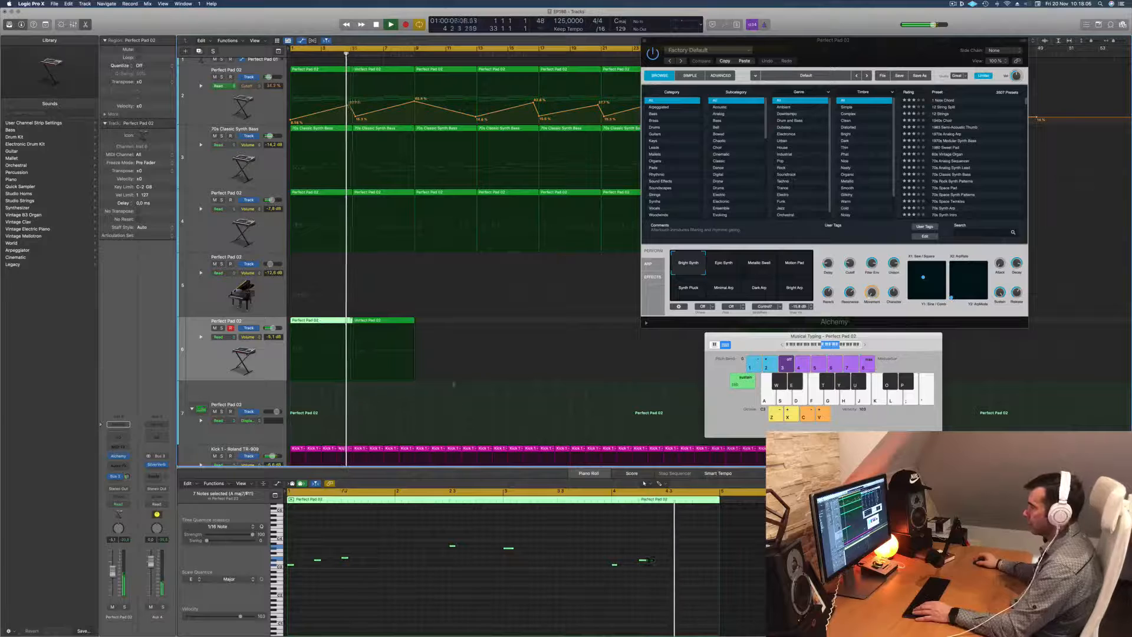
key(Return)
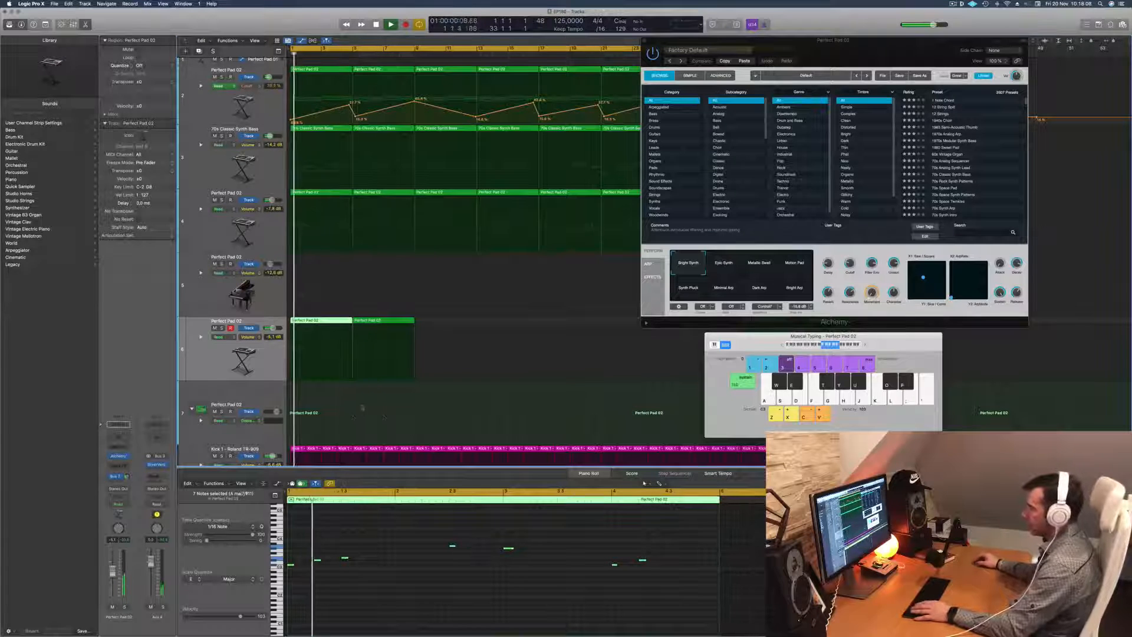
Copy the first melody region's last note slightly later at a higher pitch and replay the passage
click(642, 559)
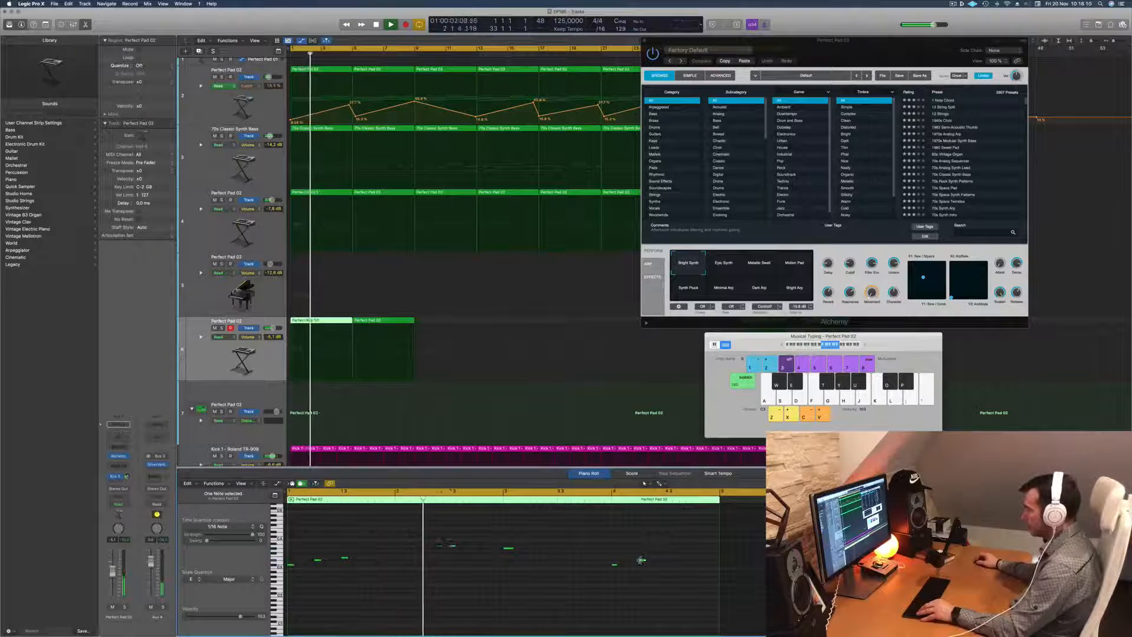
drag(642, 560, 670, 542)
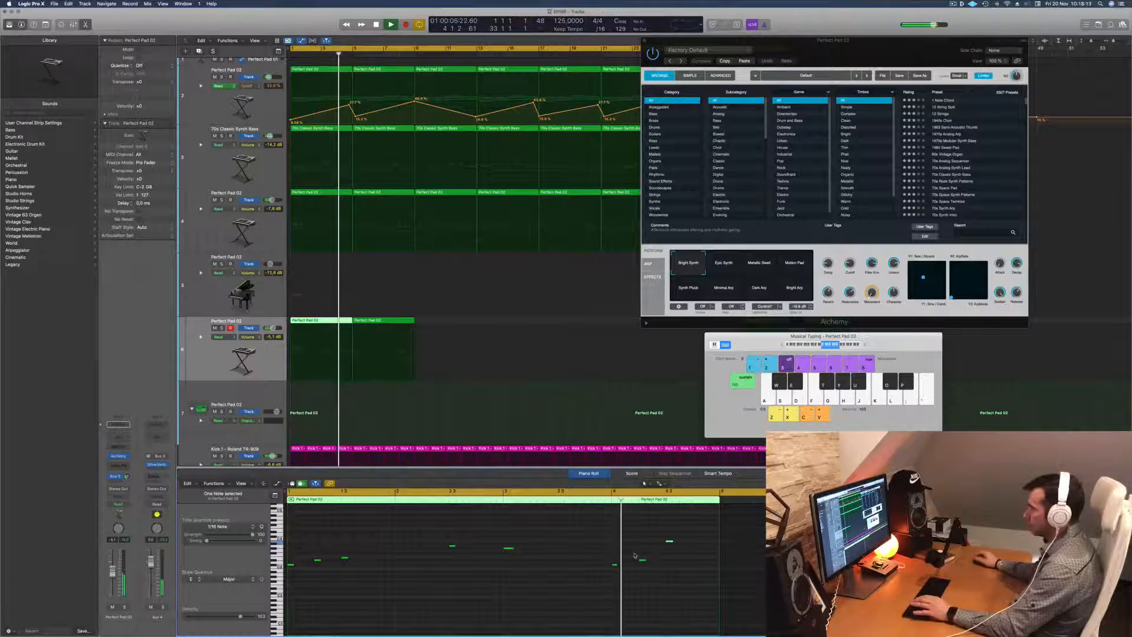
click(554, 544)
key(space)
key(space)
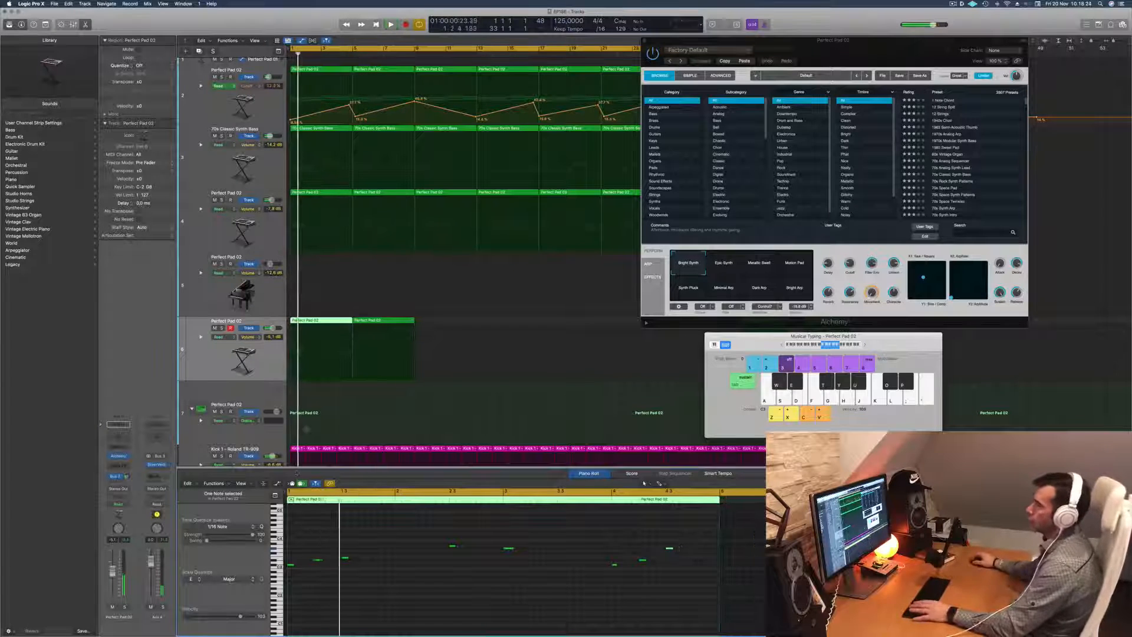
key(space)
Select both melody regions on track 6, move the Factory Default Alchemy window lower and play from the beginning
click(219, 360)
key(space)
key(space)
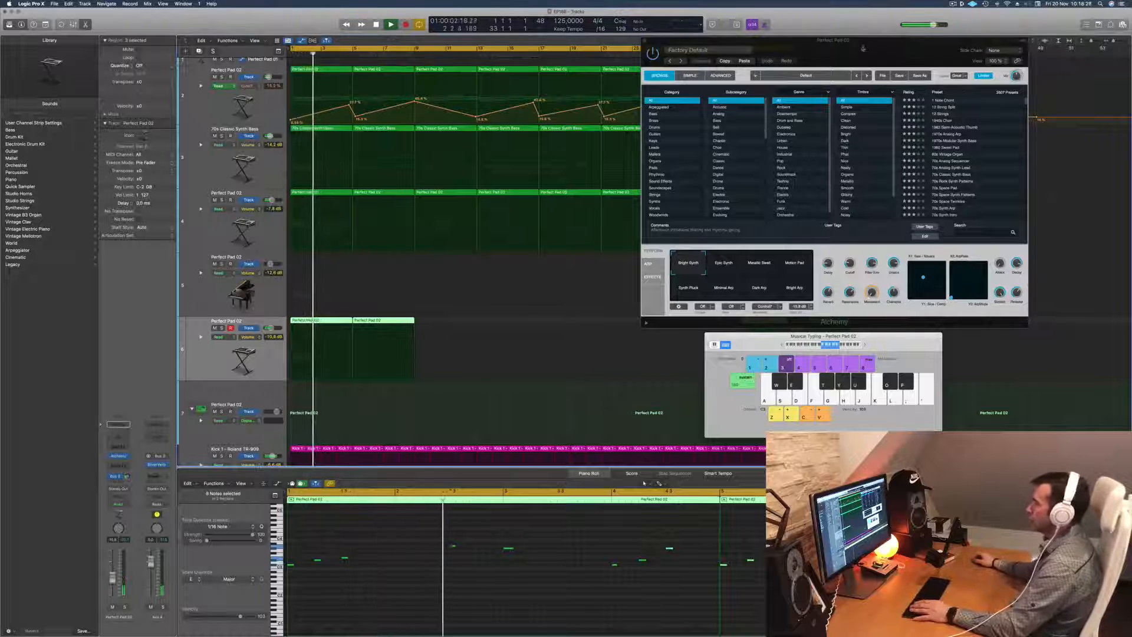
drag(833, 53, 654, 286)
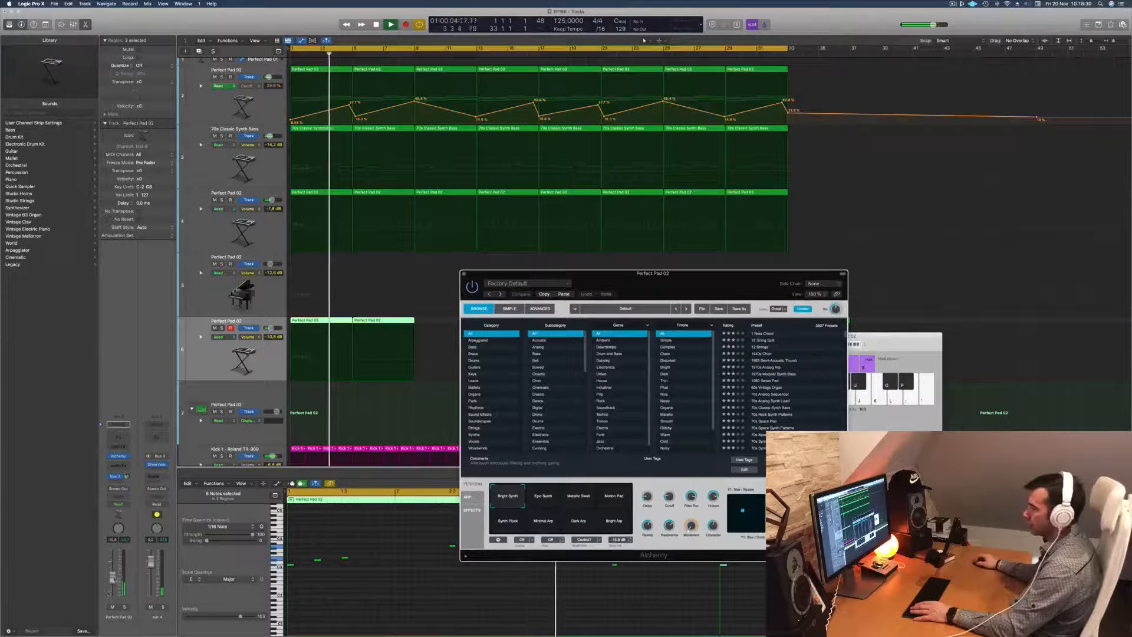
drag(685, 288, 794, 254)
key(Return)
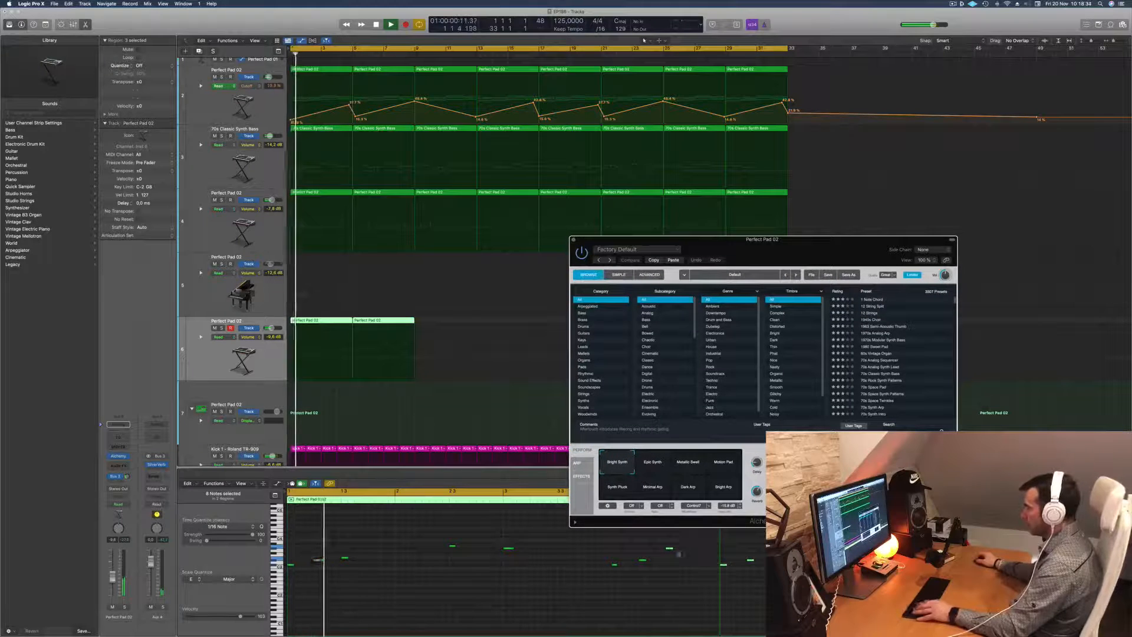
Add a further copy of the new high note just after it at a slightly higher pitch and restart playback
click(670, 549)
drag(670, 549, 694, 553)
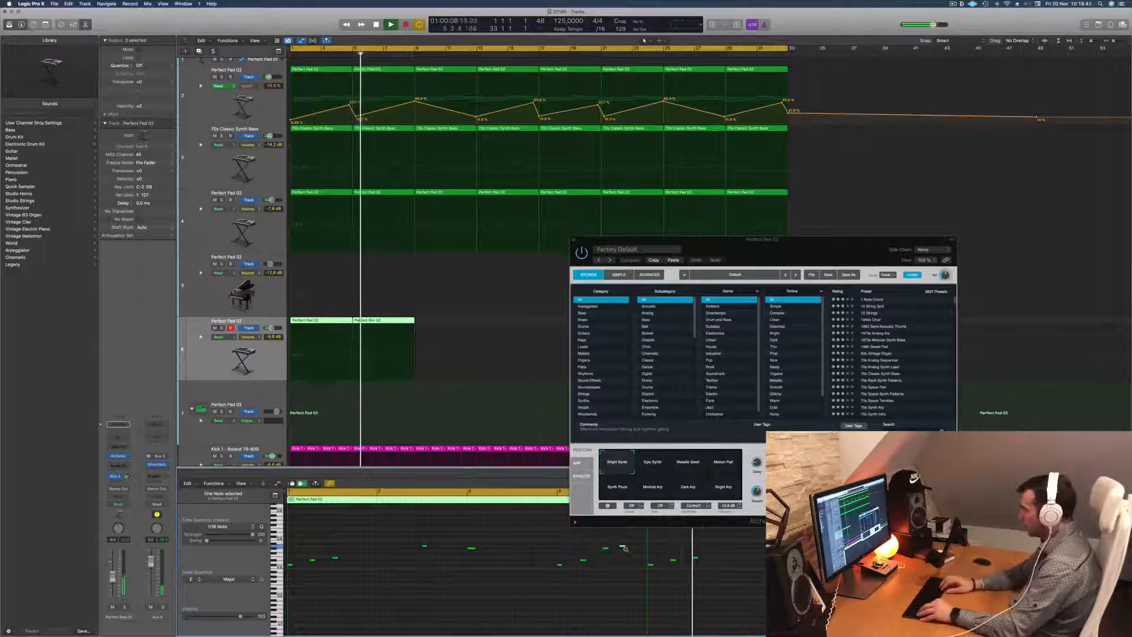
key(Return)
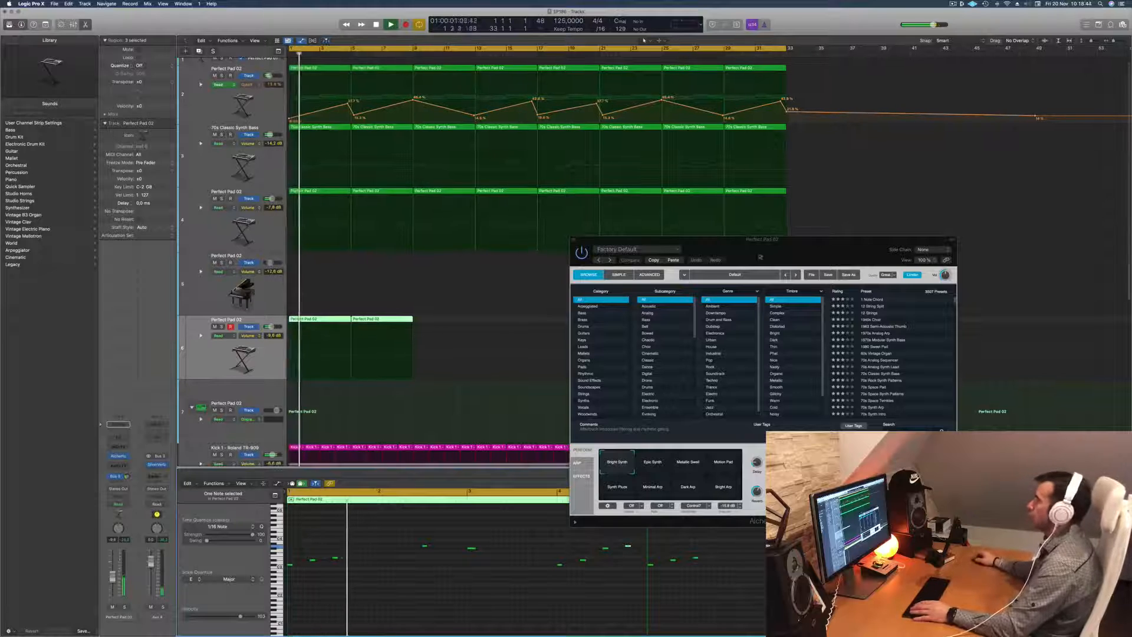
Move the Factory Default Alchemy window clear of the piano roll and close it
drag(760, 254, 818, 158)
key(Return)
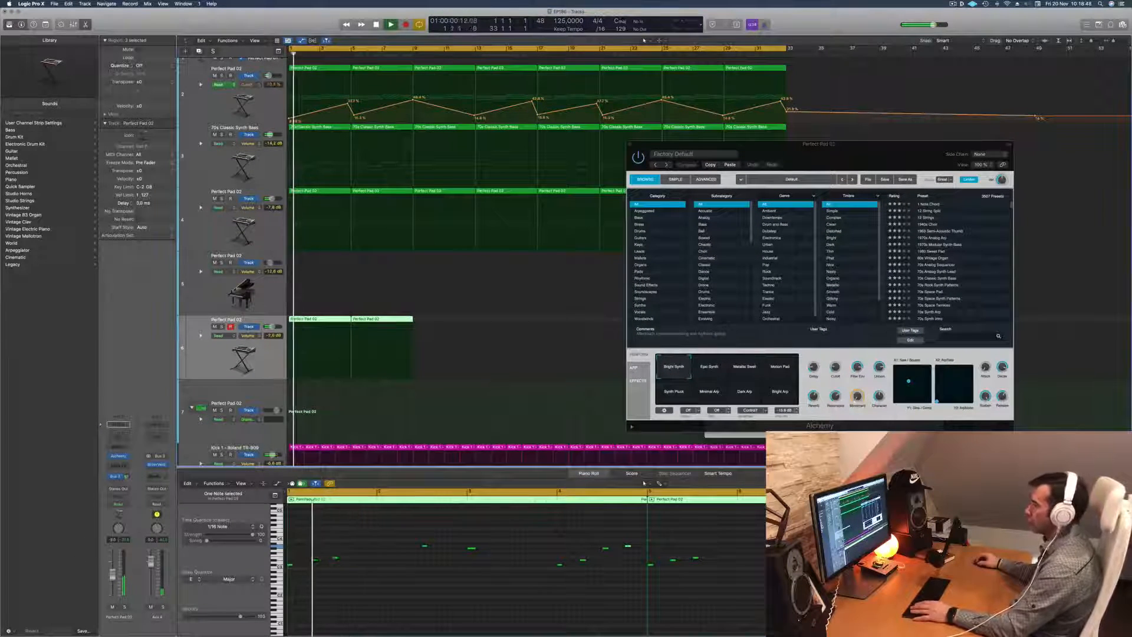
drag(651, 143, 515, 74)
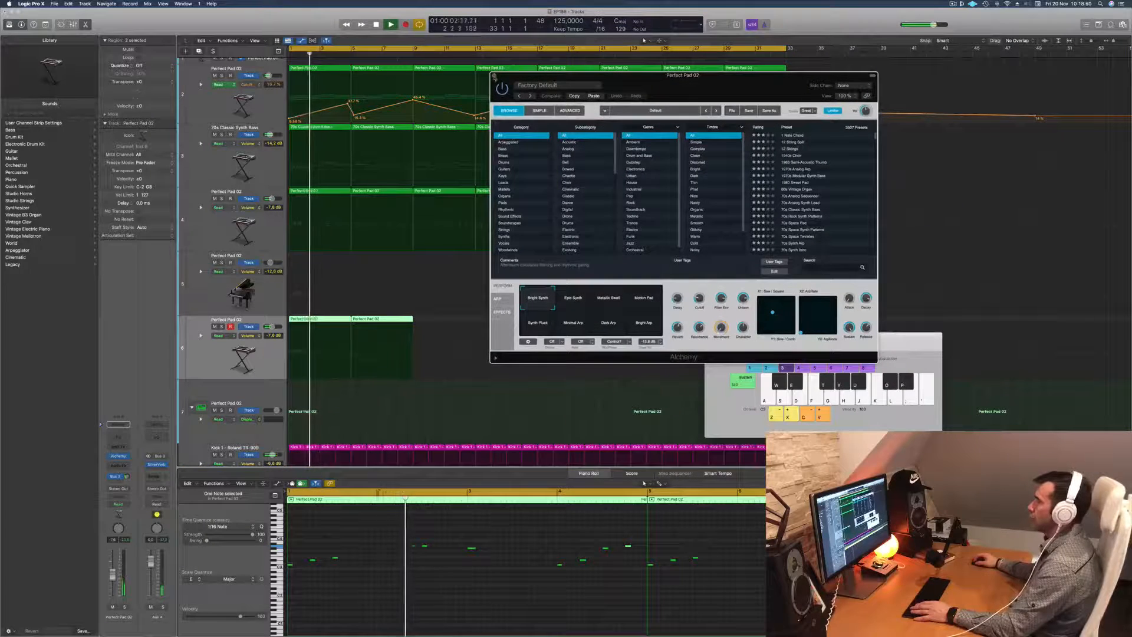
click(494, 75)
Delete the last four notes of the first melody region, around bar 4
click(371, 583)
scroll(377, 582, down, 3)
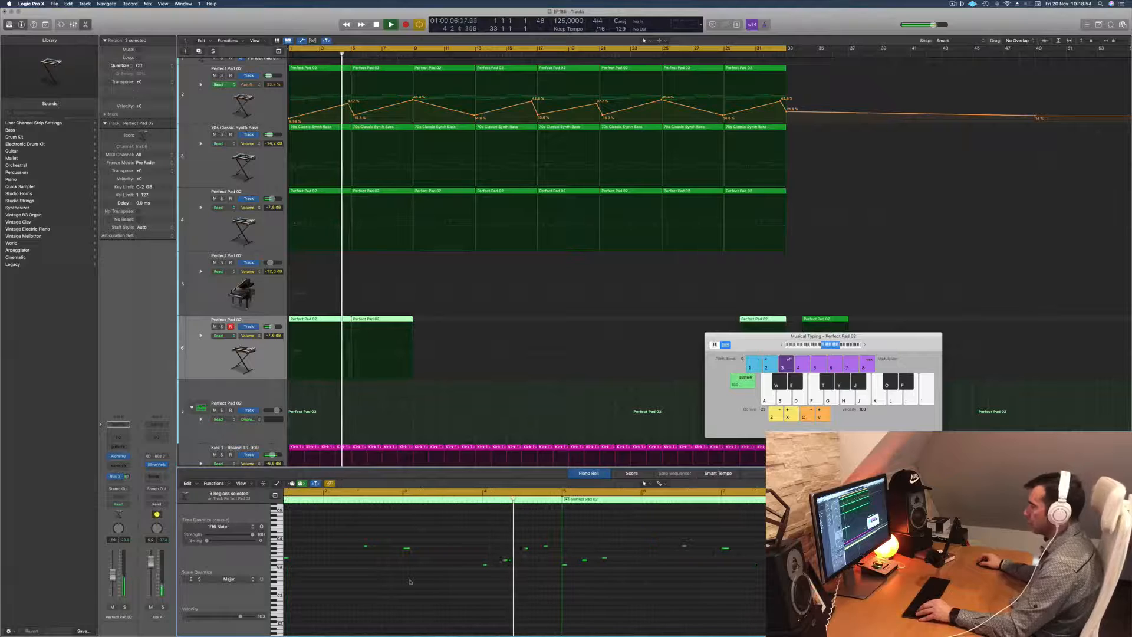
scroll(478, 545, up, 1)
drag(476, 533, 566, 567)
Copy the melody's first three notes to bar 4 and play the result
drag(335, 547, 412, 569)
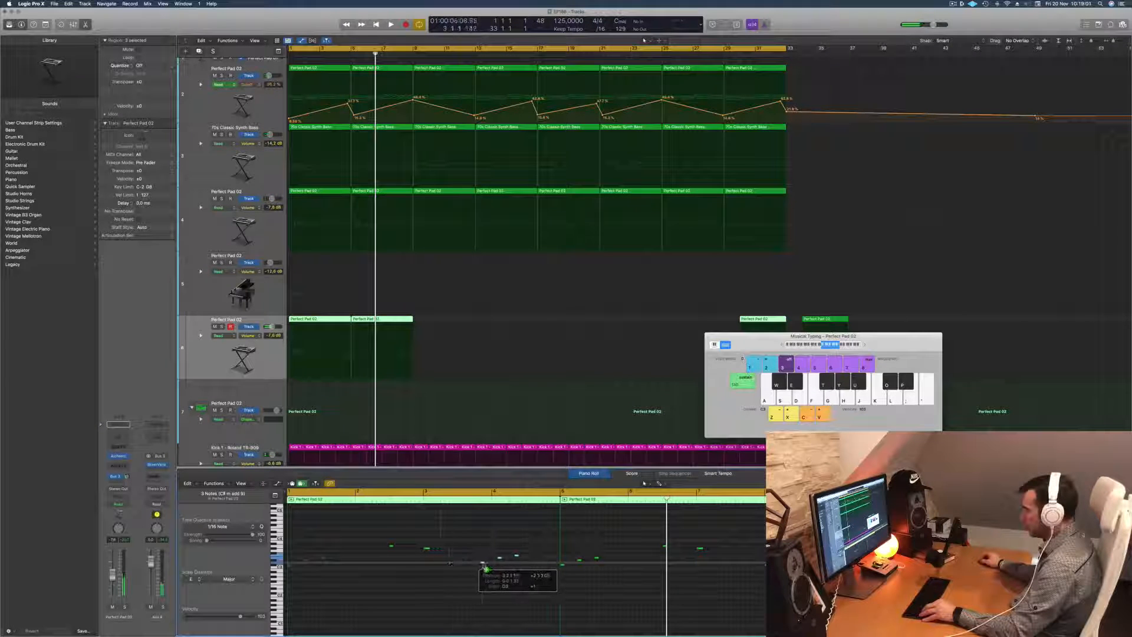
drag(486, 569, 496, 565)
key(space)
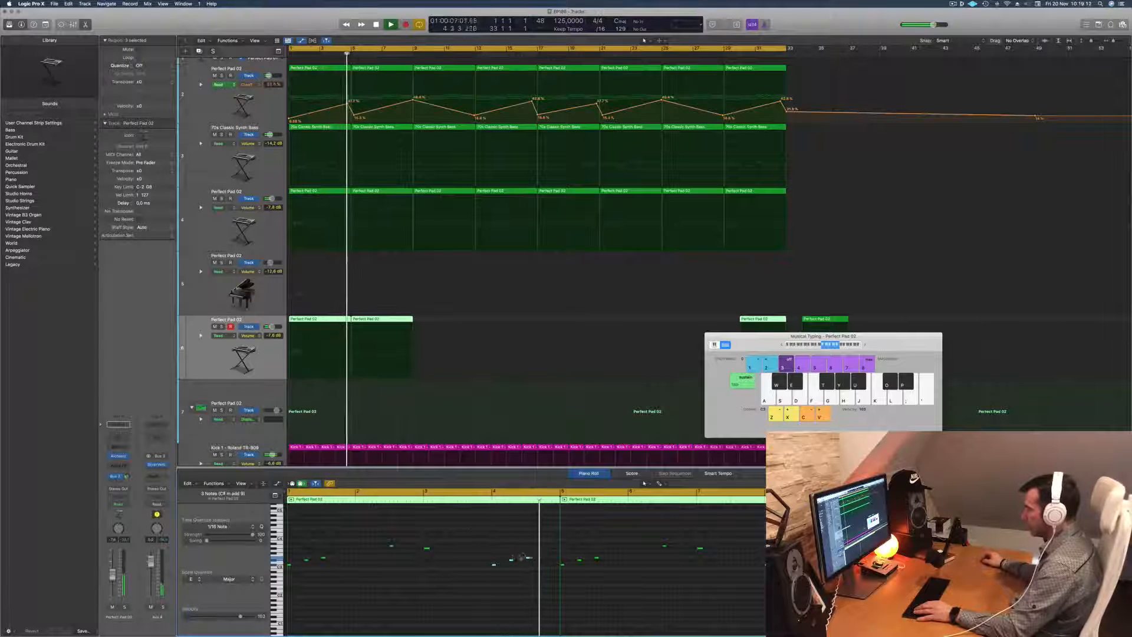
Lower the third copied note to the pitch of the first copied one and copy bar 2's high note to the end of bar 4
drag(522, 551, 533, 566)
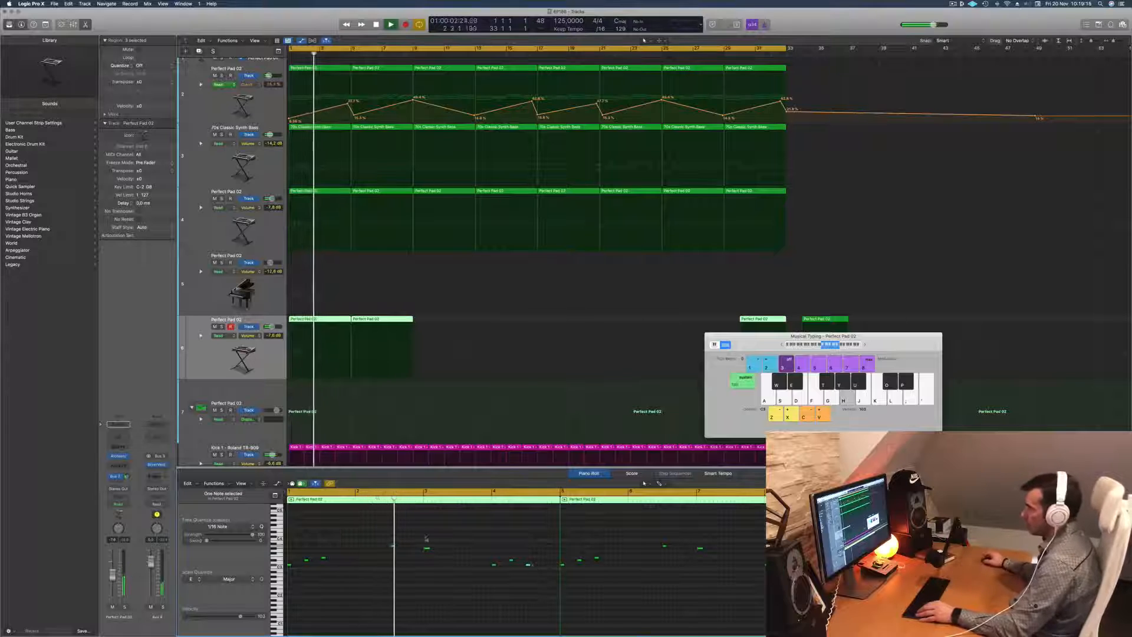
drag(391, 547, 545, 550)
scroll(545, 549, left, 1)
scroll(526, 547, left, 2)
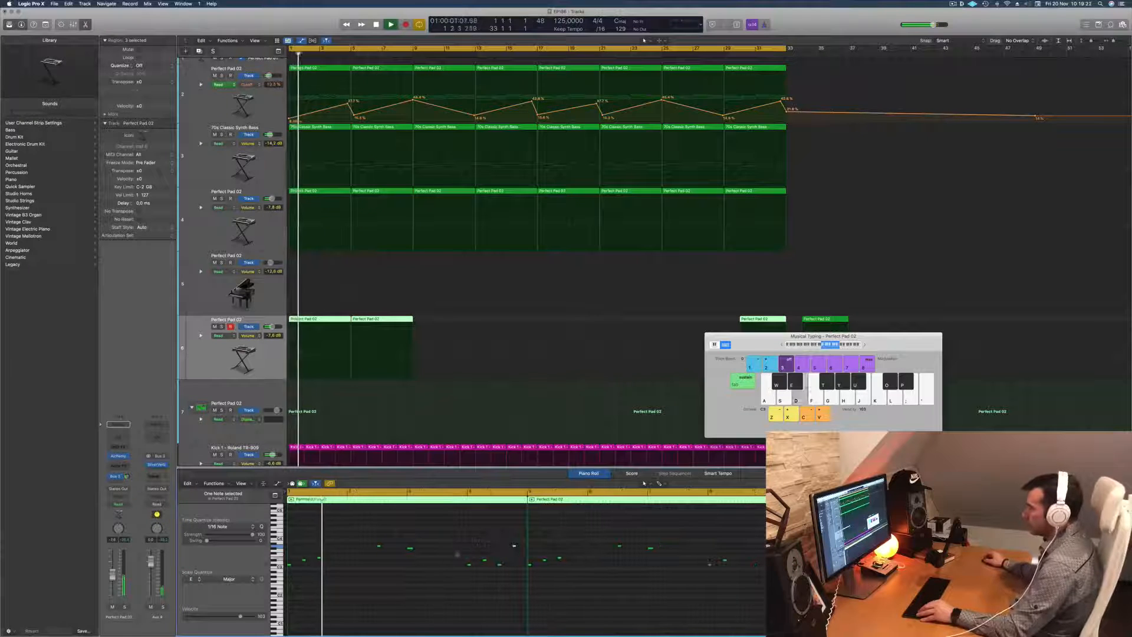
Play the edited melody and delete the copied high note at the end of bar 4
click(262, 367)
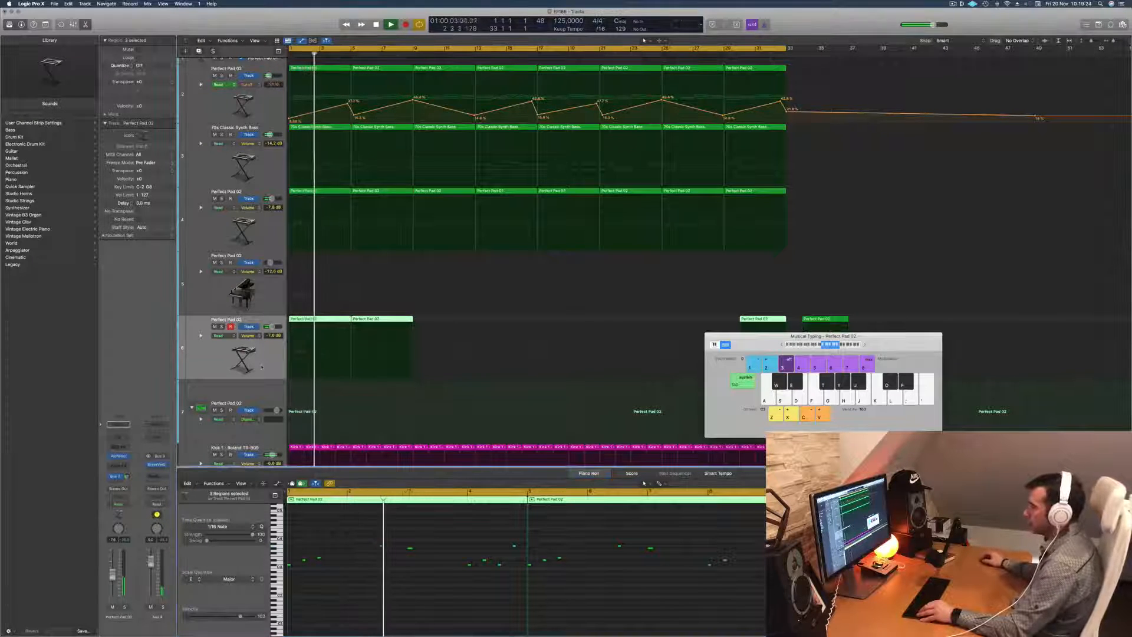
scroll(392, 413, right, 2)
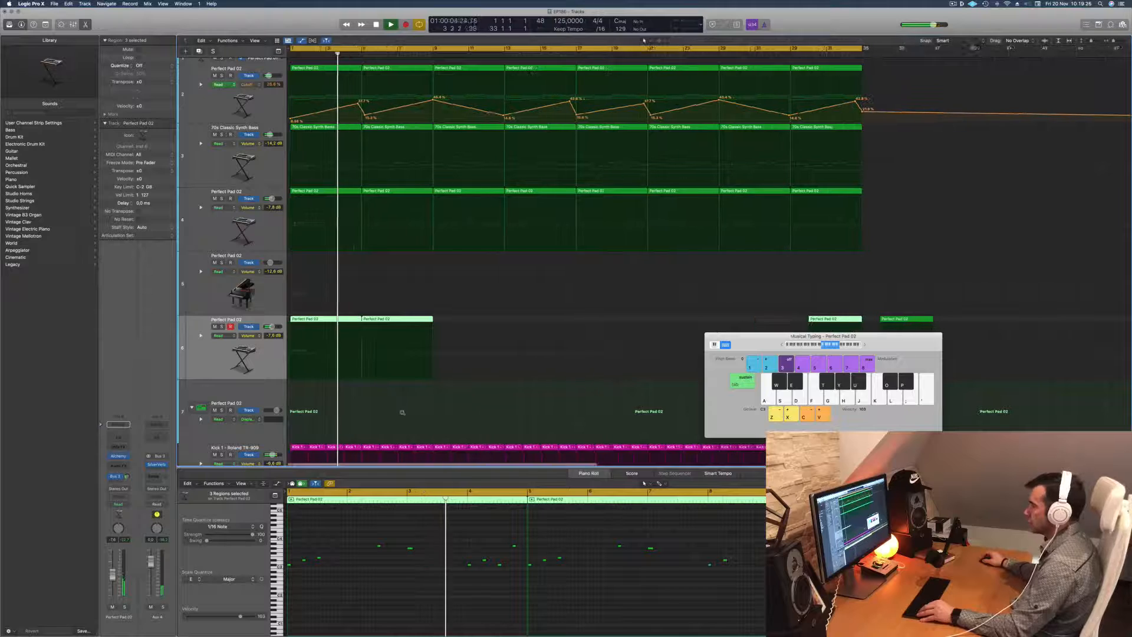
scroll(398, 409, left, 3)
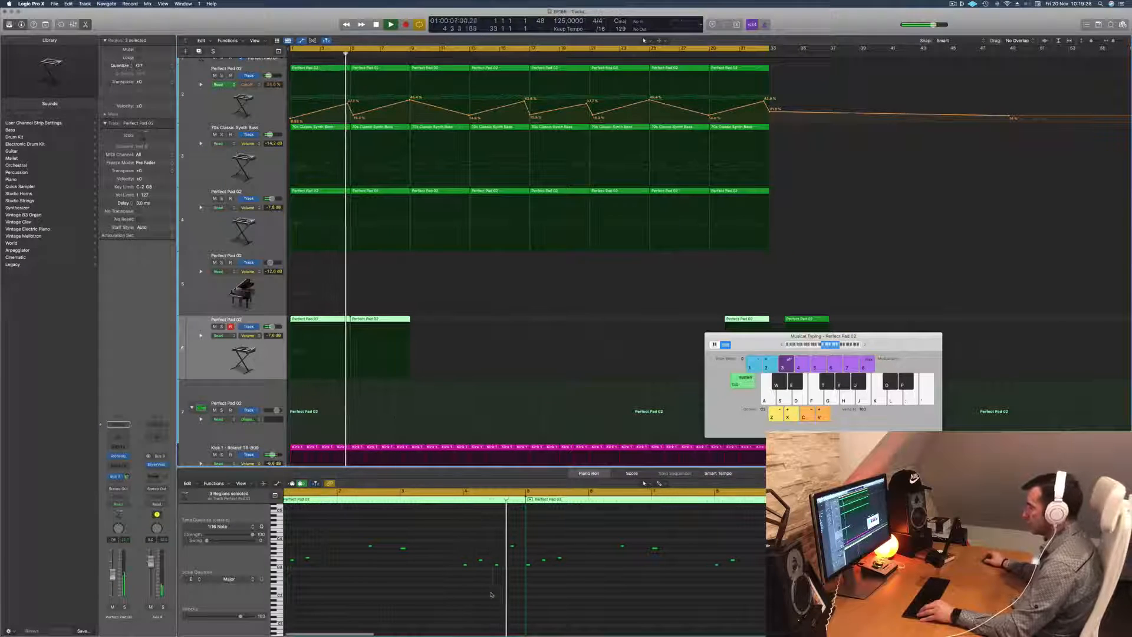
scroll(500, 593, right, 2)
scroll(508, 560, left, 2)
key(space)
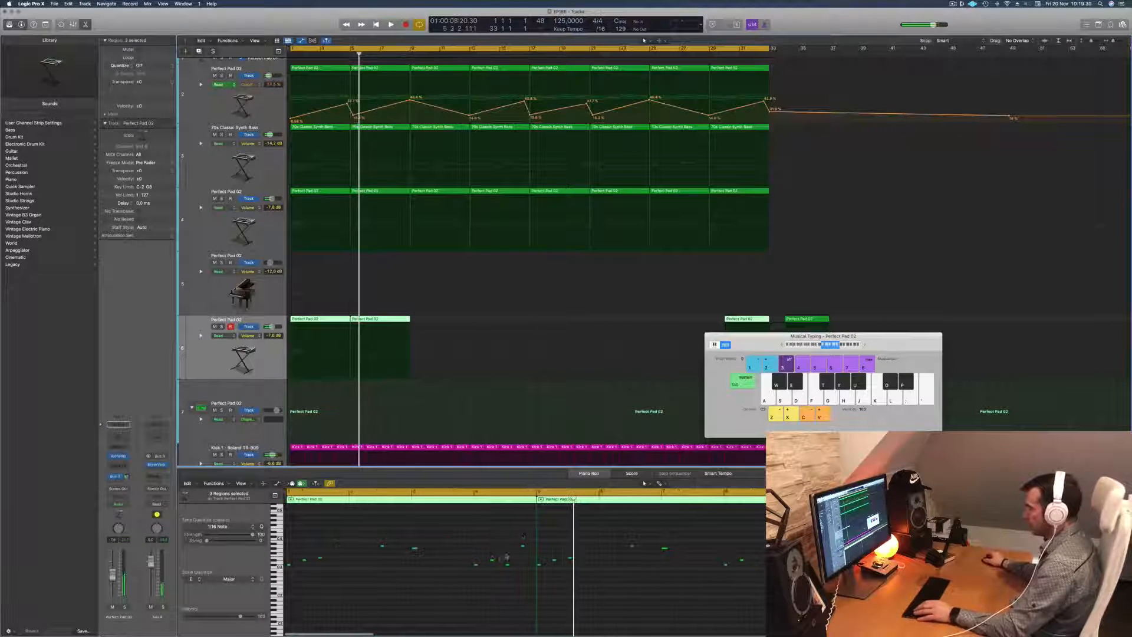
key(space)
click(522, 546)
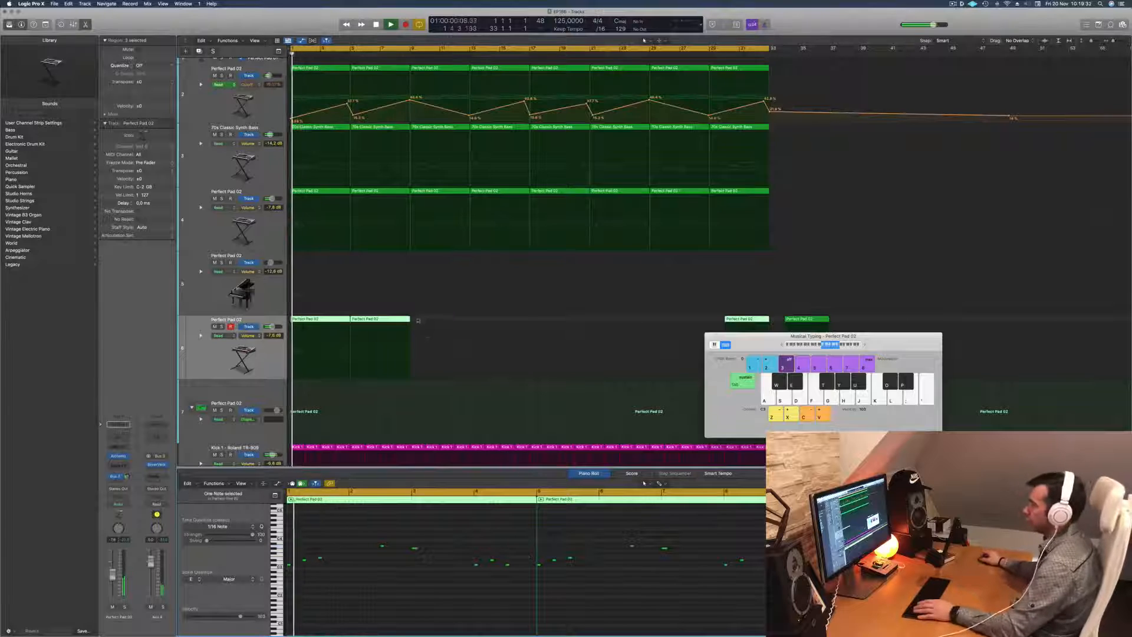
Replace the second melody region with copies of the edited first one through bar 16 and close Musical Typing
click(388, 321)
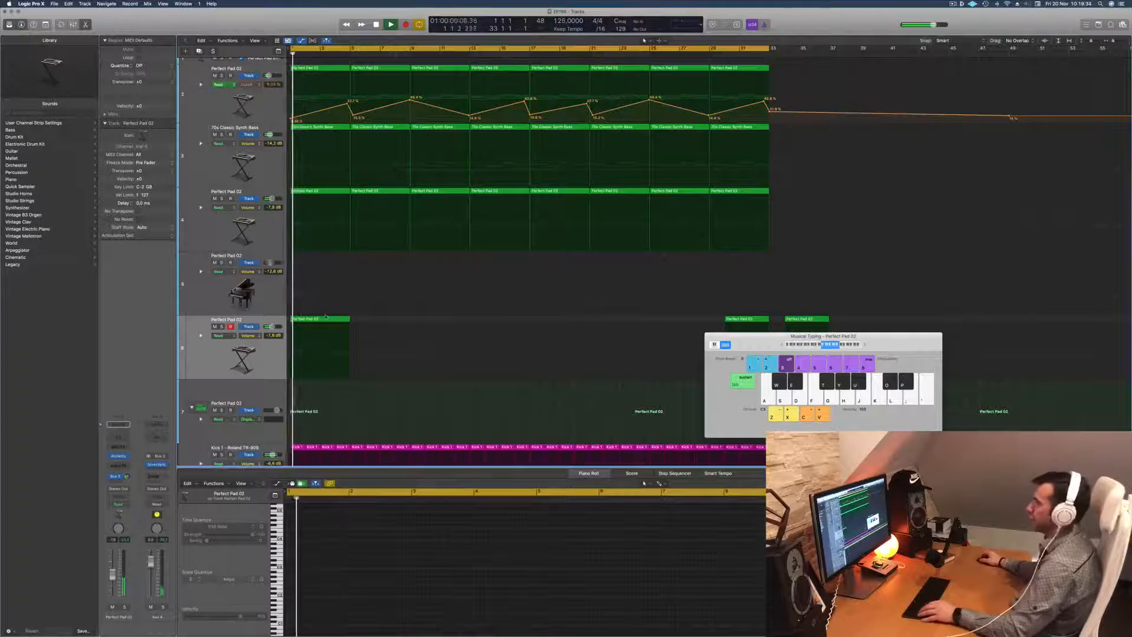
drag(389, 321, 453, 325)
drag(553, 324, 578, 338)
key(super+z)
key(super+k)
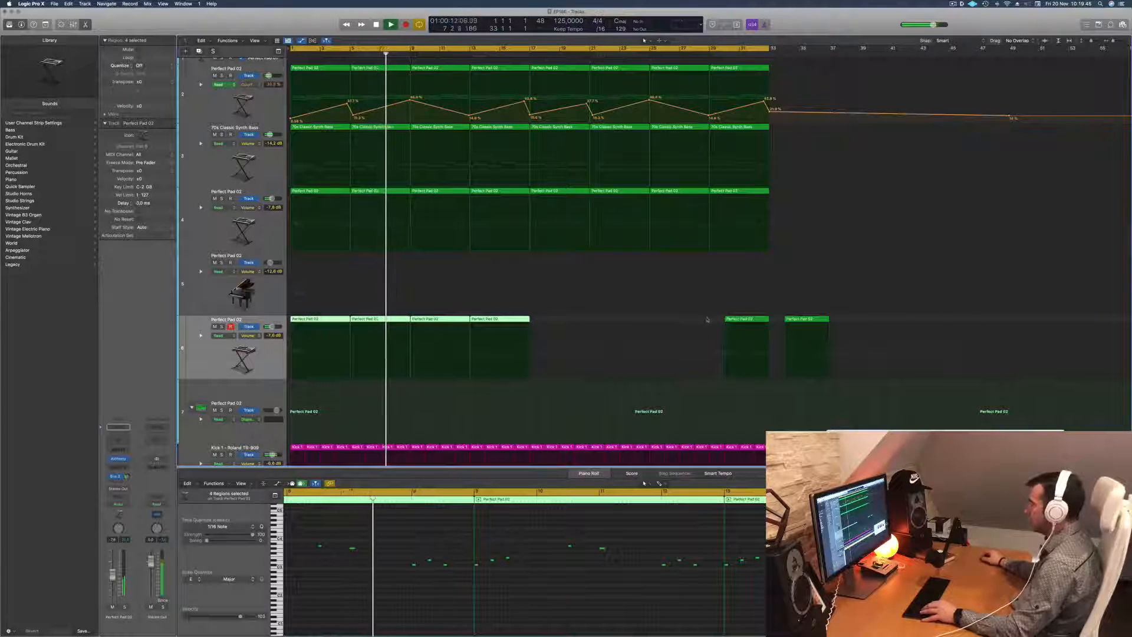
Delete the two leftover melody regions around bars 30 and 34, select the four remaining ones and play from the beginning
drag(708, 319, 835, 323)
key(Delete)
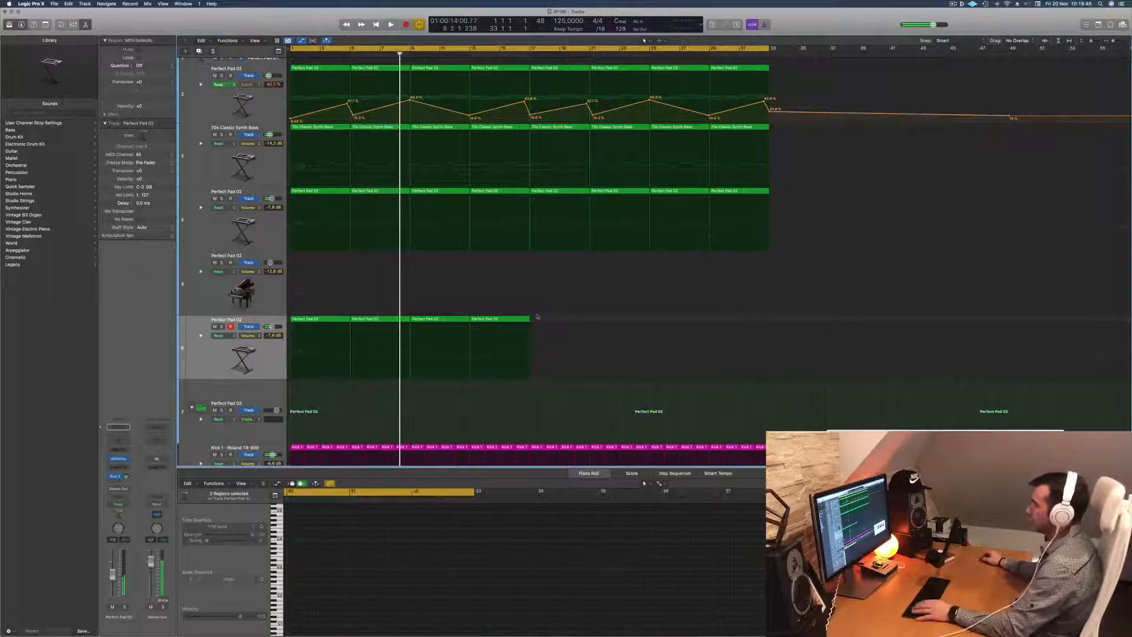
key(space)
drag(537, 317, 341, 319)
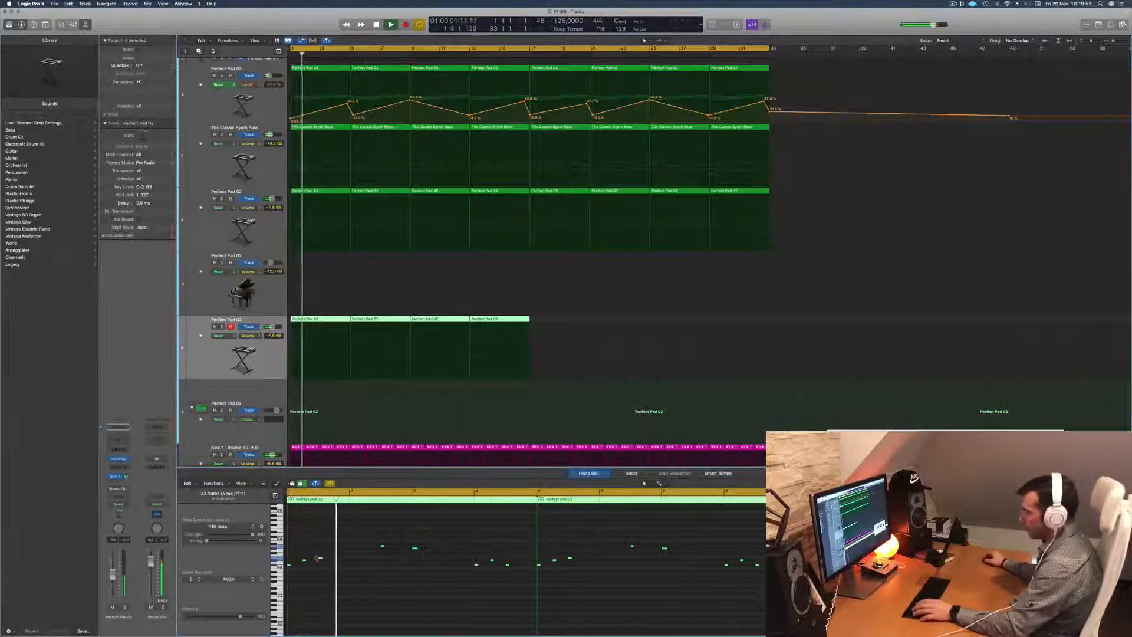
Lengthen all notes in the four selected melody regions and open the Alchemy instrument on their track
drag(291, 566, 292, 567)
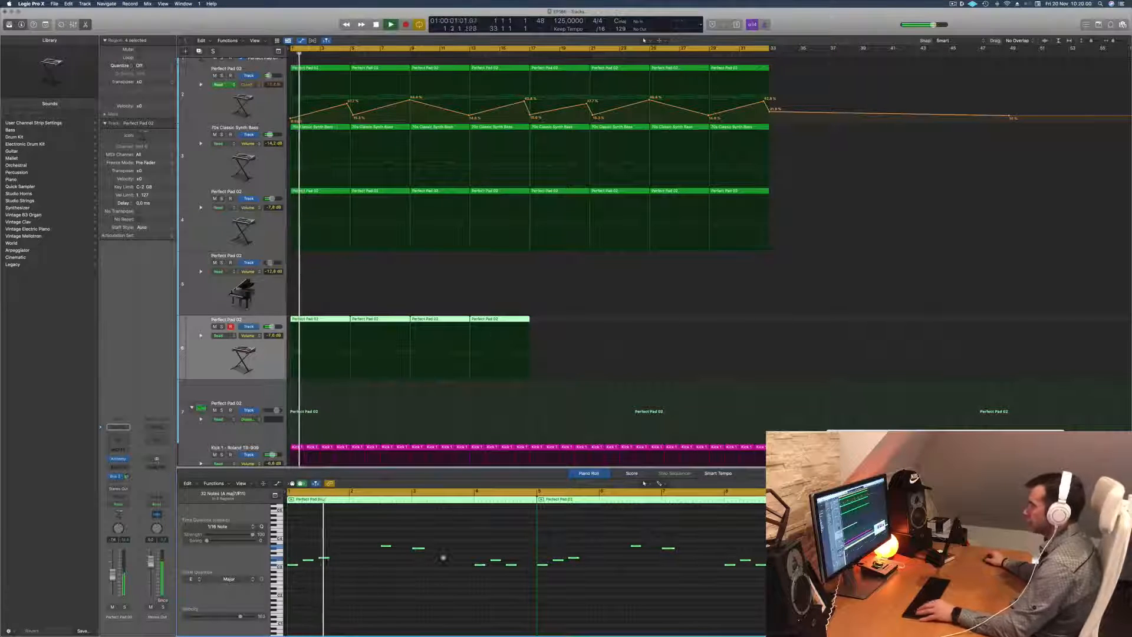
click(217, 359)
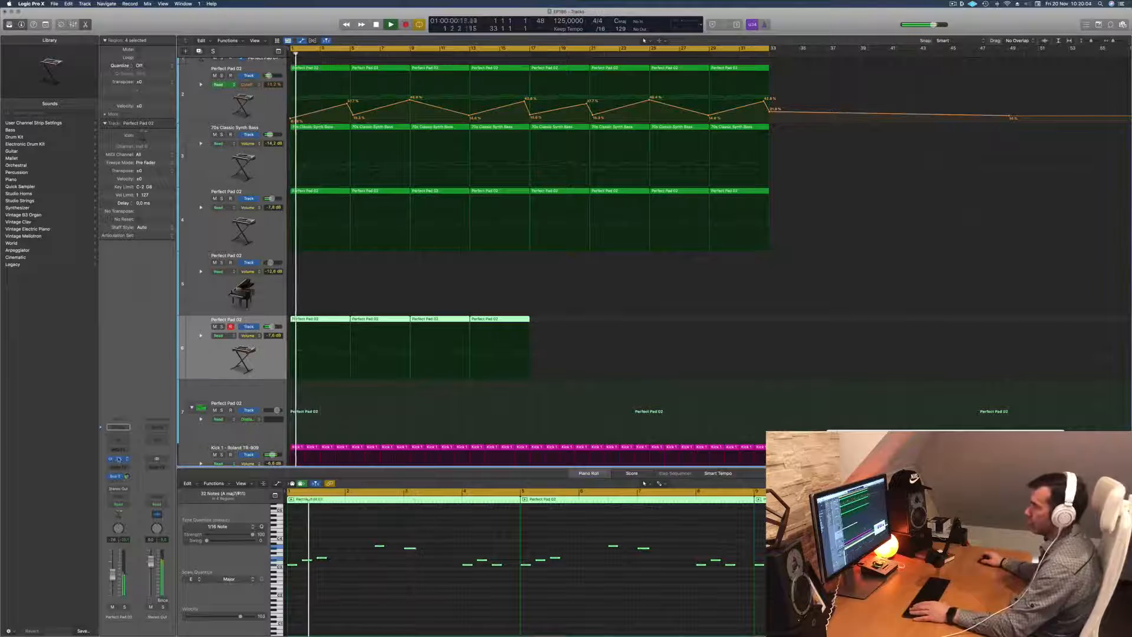
click(119, 459)
Copy the four melody regions to bars 17 through 32 and restart playback with the Alchemy window in view
drag(644, 120, 956, 272)
drag(495, 319, 737, 321)
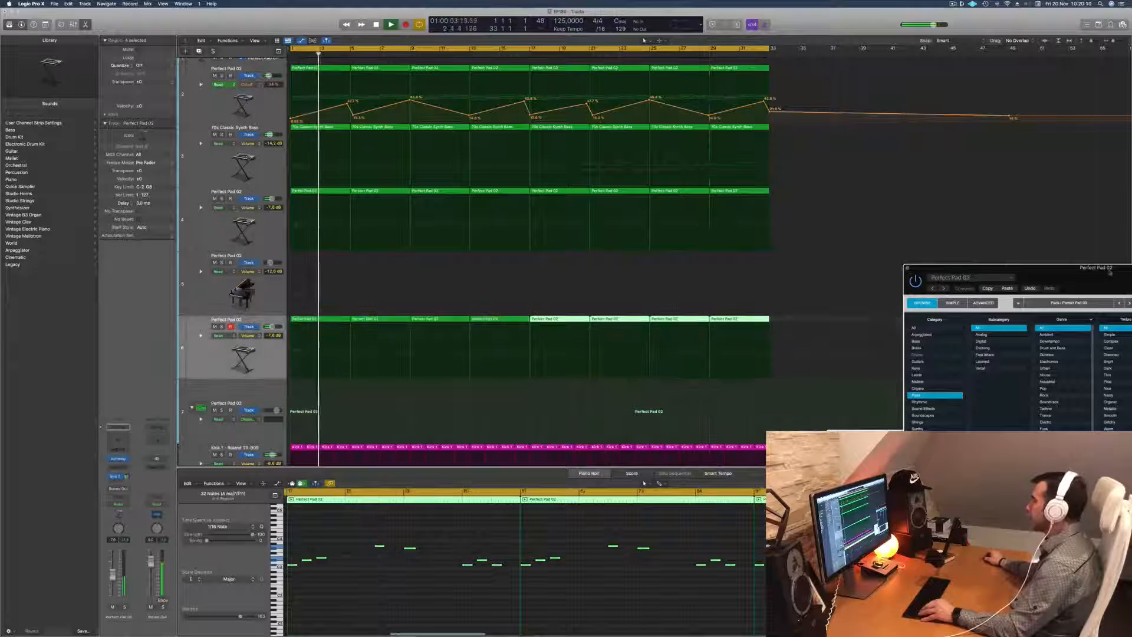
drag(1098, 270, 540, 195)
key(space)
key(space)
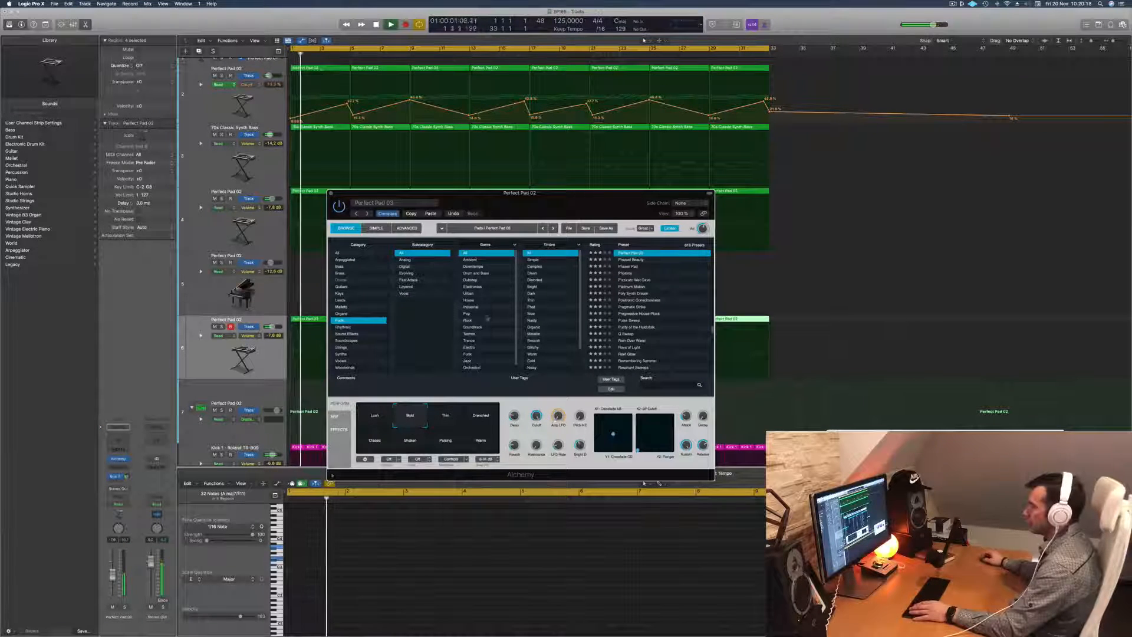
Raise the melody track's volume to about -4.8 dB during playback and move the Alchemy window clear of the first regions
drag(577, 203, 684, 193)
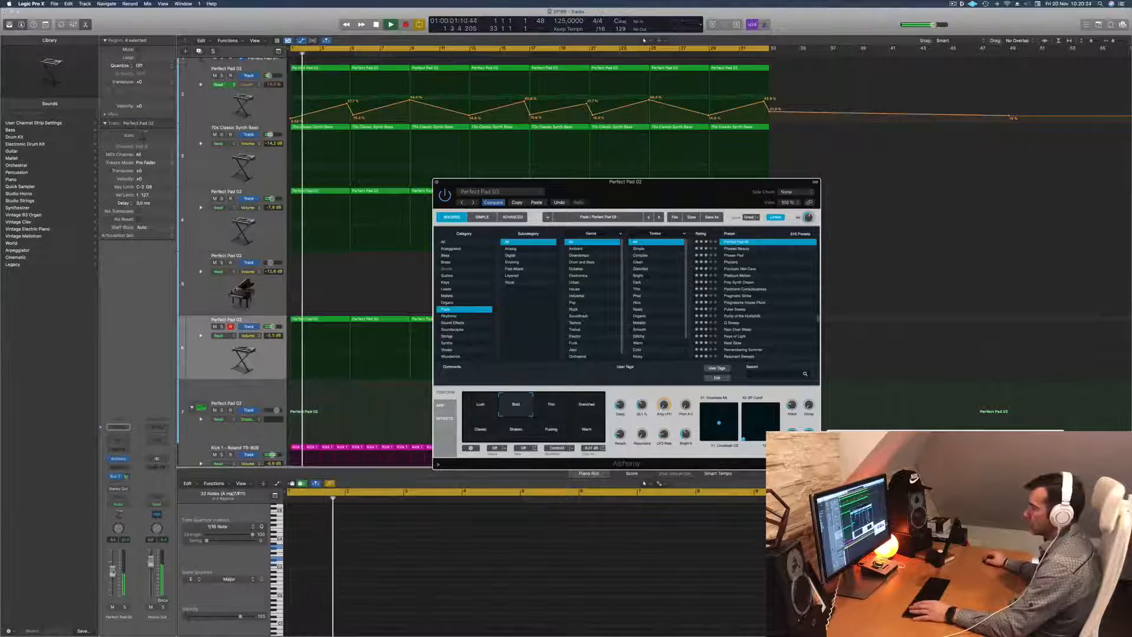
drag(112, 570, 112, 570)
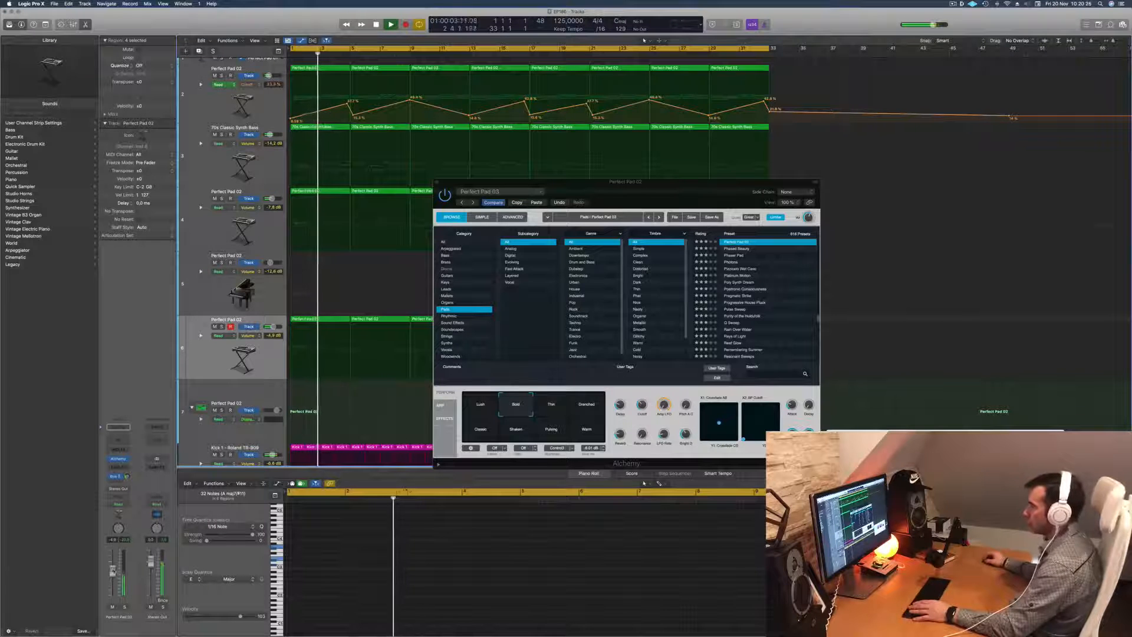
drag(673, 195, 611, 220)
drag(1000, 163, 749, 149)
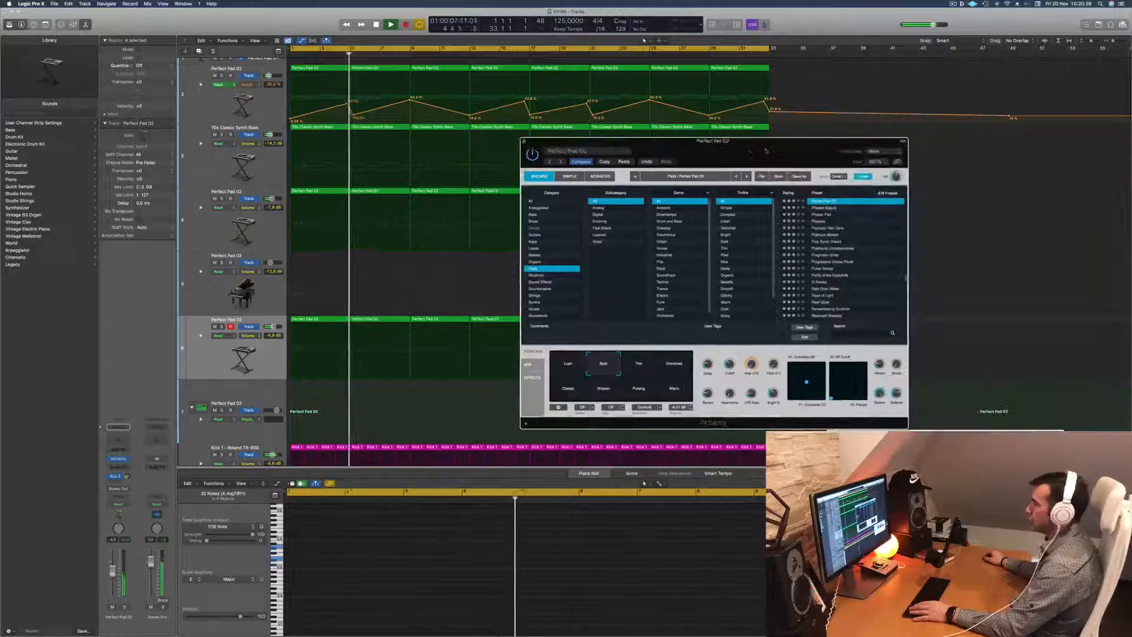
Raise the last note of the first melody region to the pitch of the second high note and play from the beginning
click(335, 320)
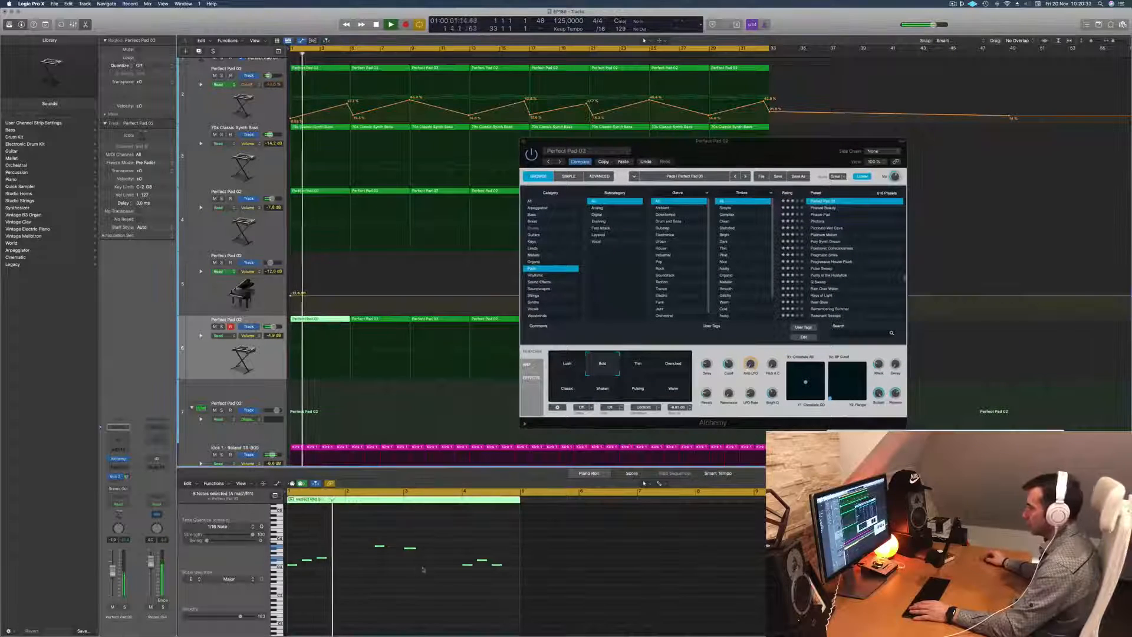
click(432, 594)
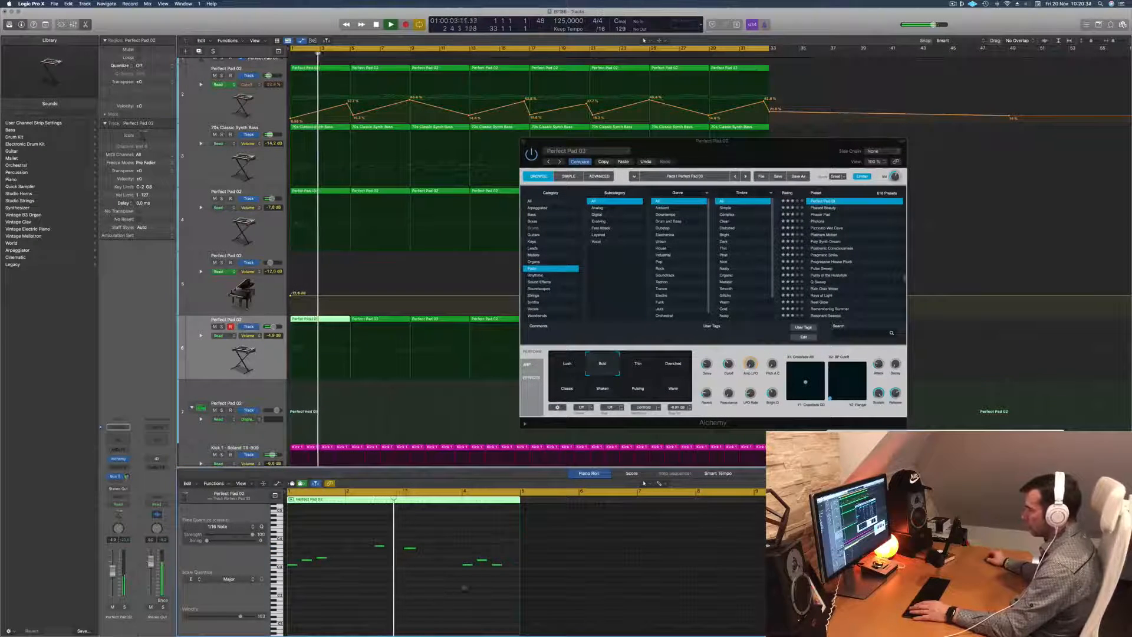
click(497, 565)
key(space)
key(space)
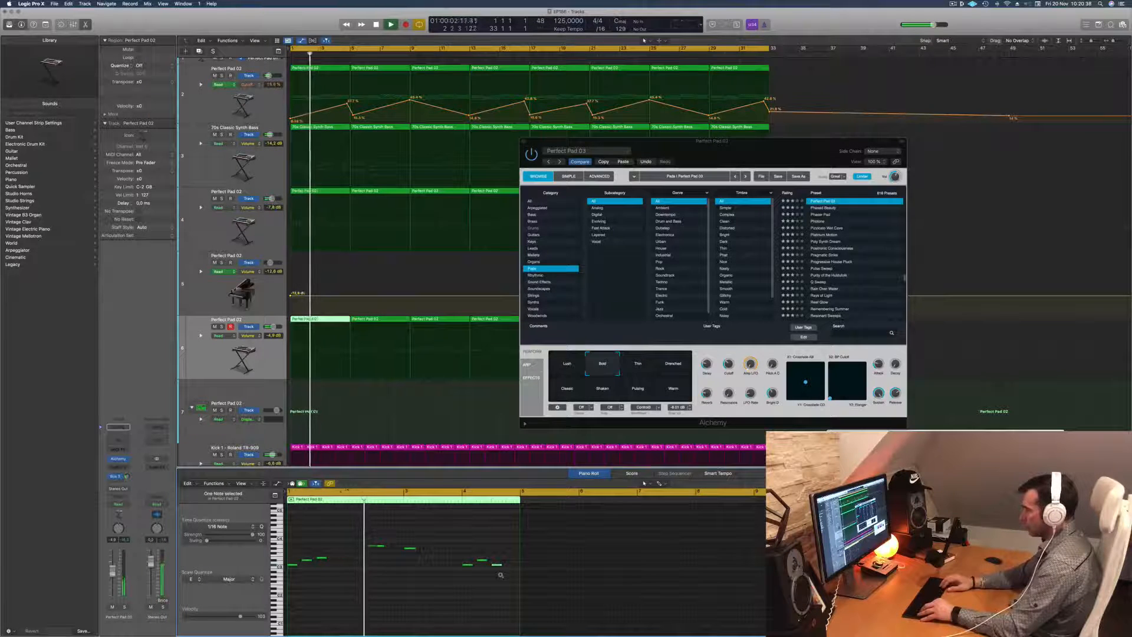
key(alt+Up)
key(alt+Up)
key(alt+Up)
key(alt+Up)
key(alt+Up)
key(alt+Up)
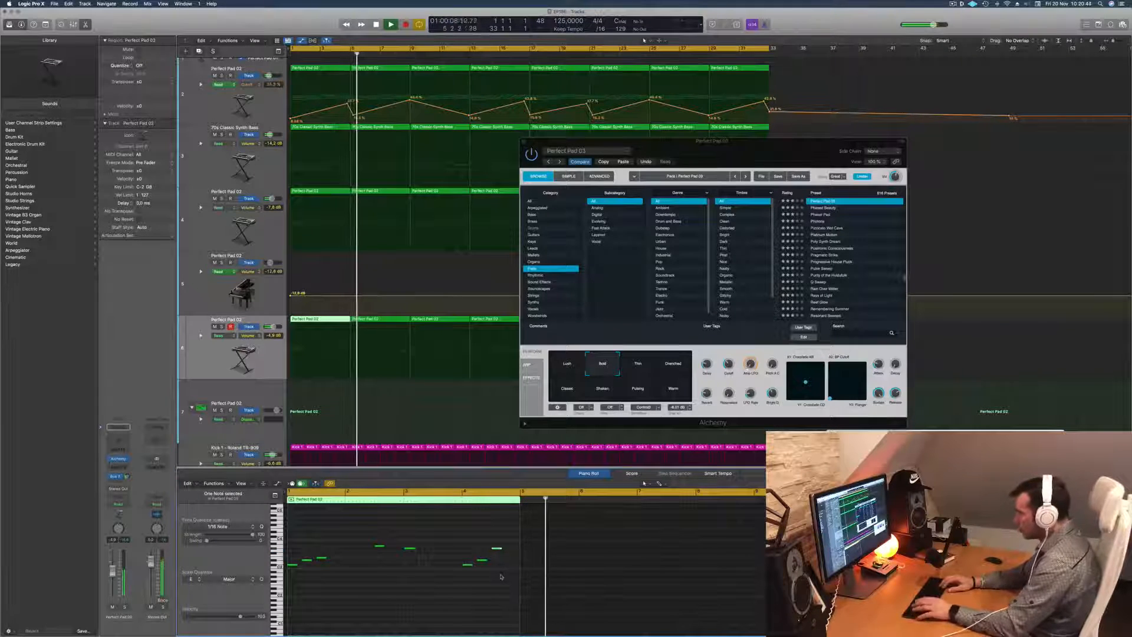
key(Return)
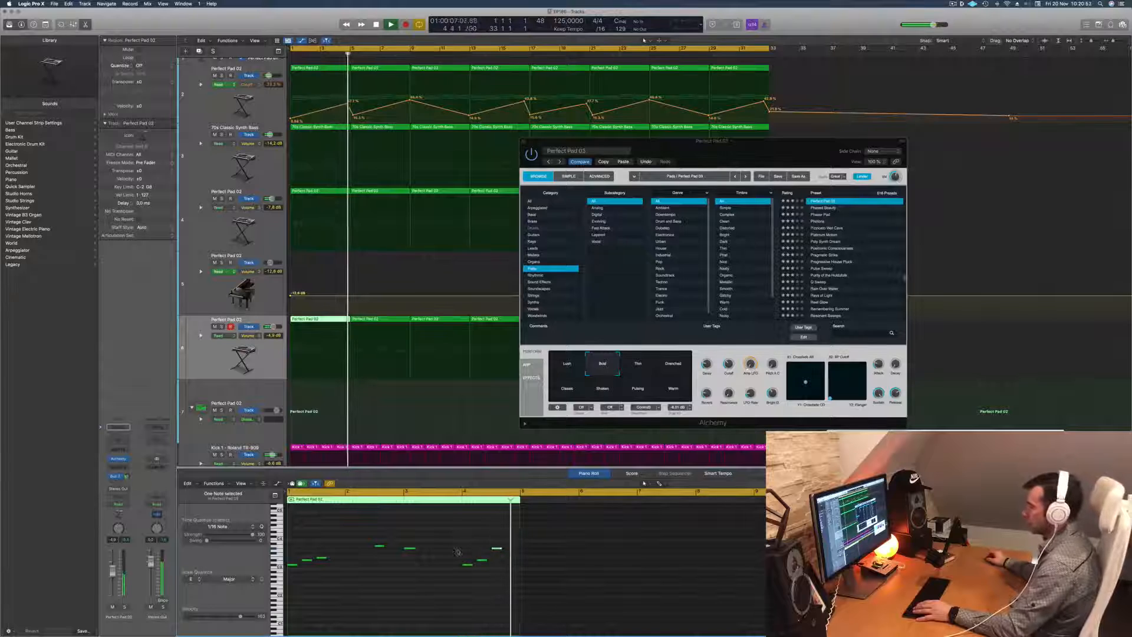
key(Return)
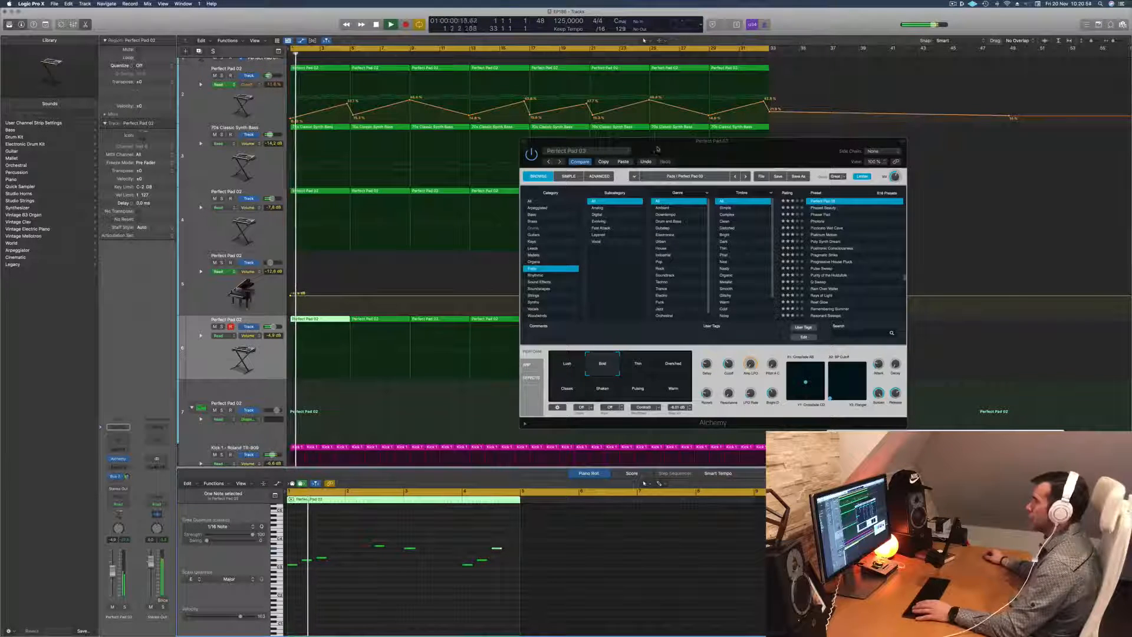
Move the Alchemy window aside and delete every melody region after the edited first one
drag(589, 141, 1063, 175)
drag(778, 322, 345, 326)
key(Delete)
key(Return)
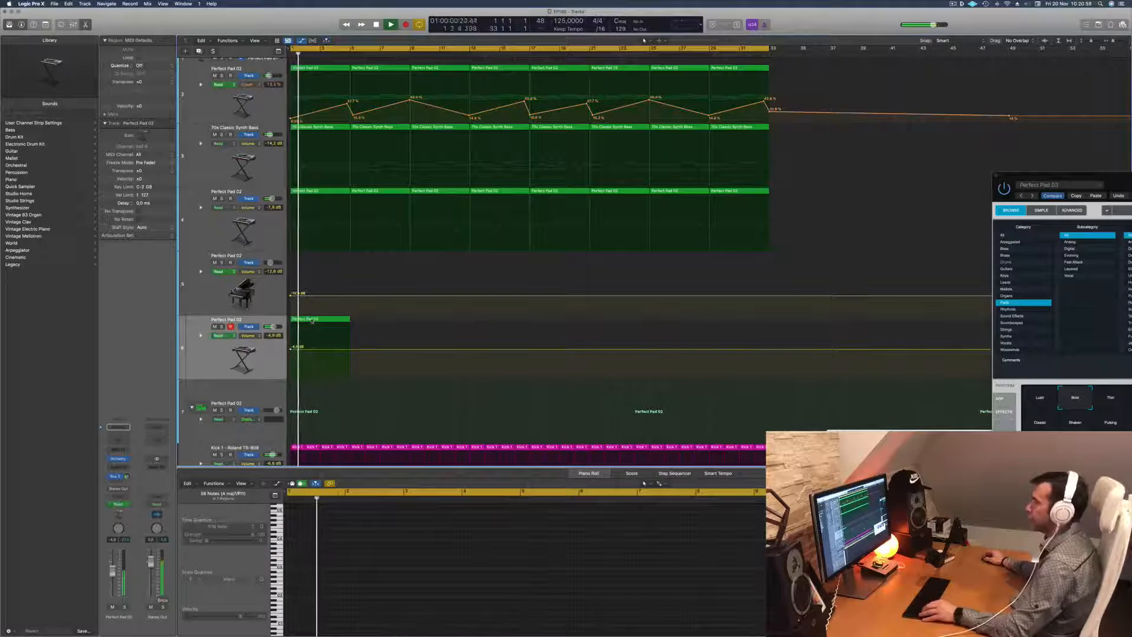
Copy the edited first melody region until the copies fill the track through bar 32, and play from the beginning
click(315, 322)
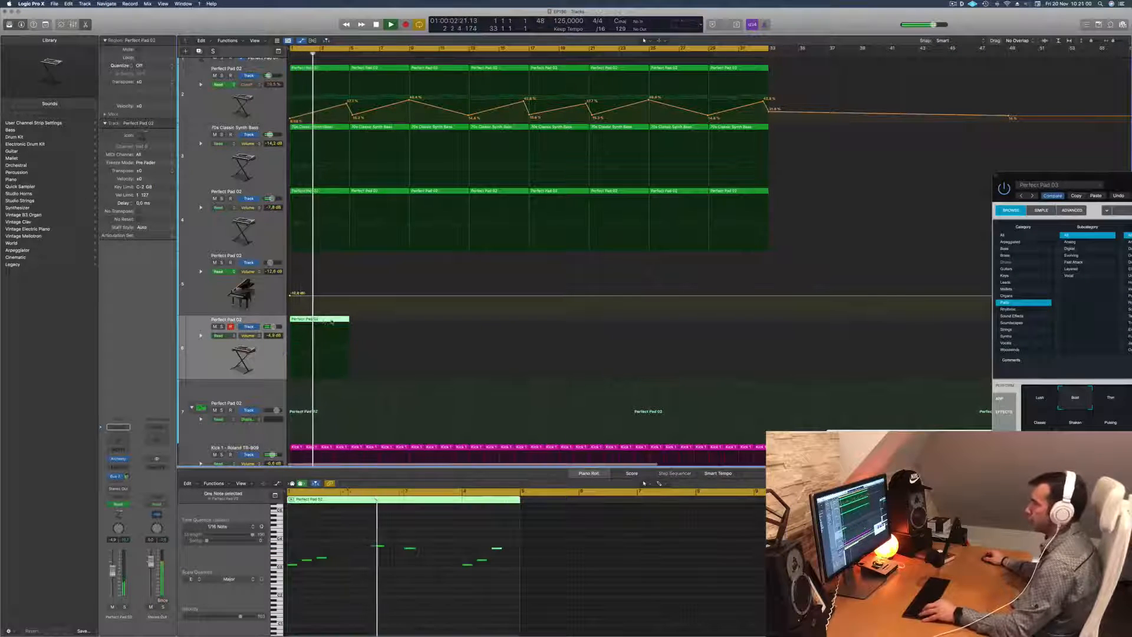
drag(314, 321, 440, 324)
click(418, 331)
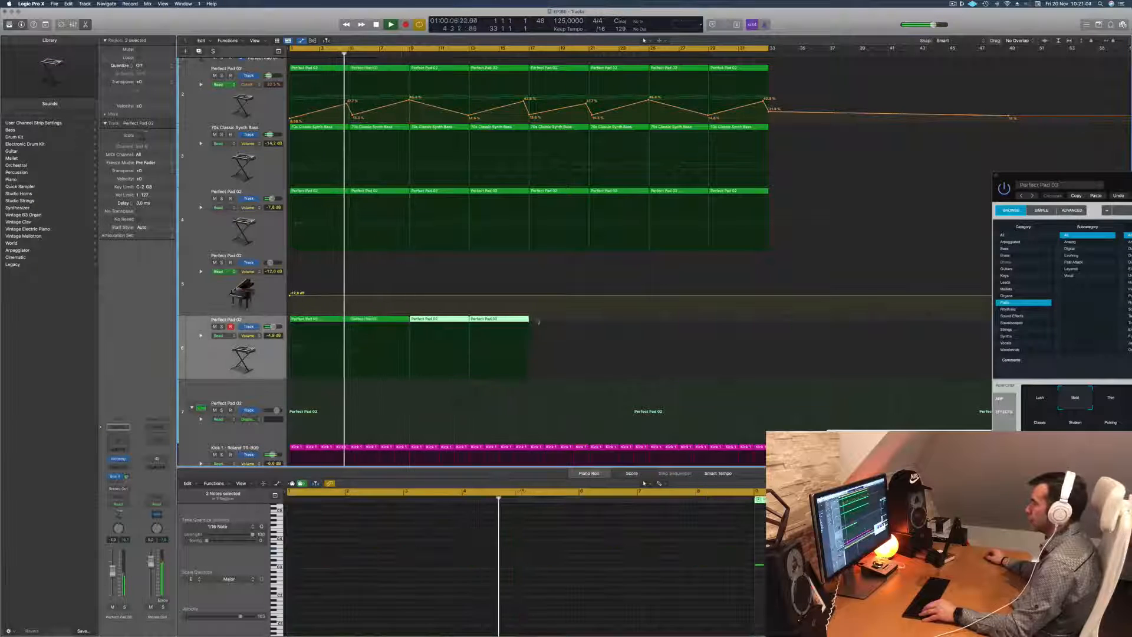
drag(537, 321, 305, 323)
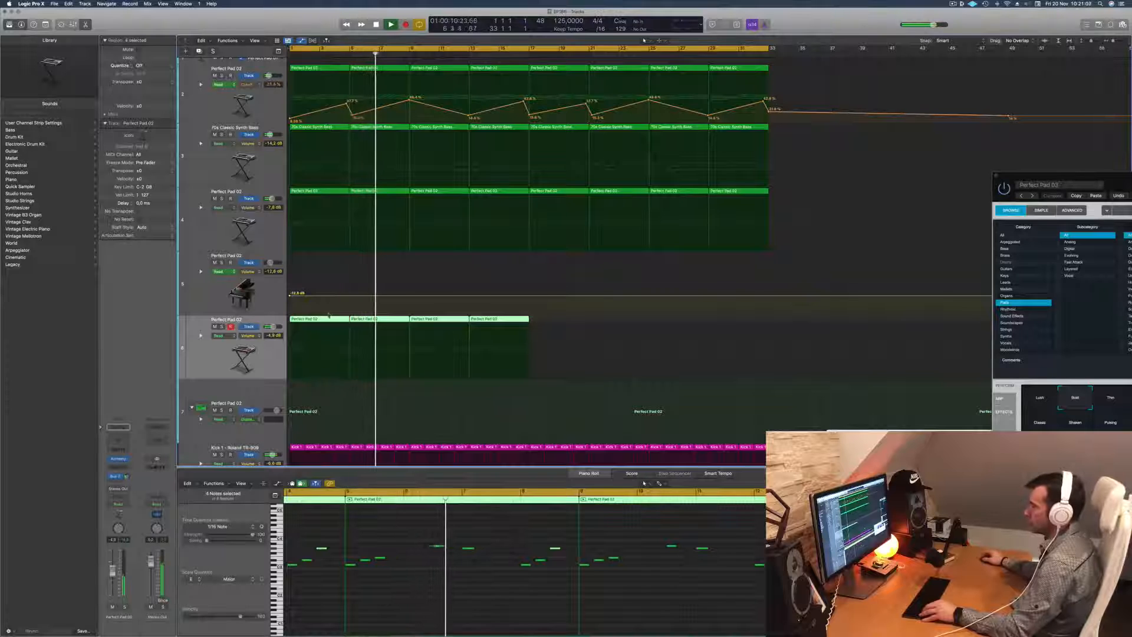
drag(317, 366, 566, 330)
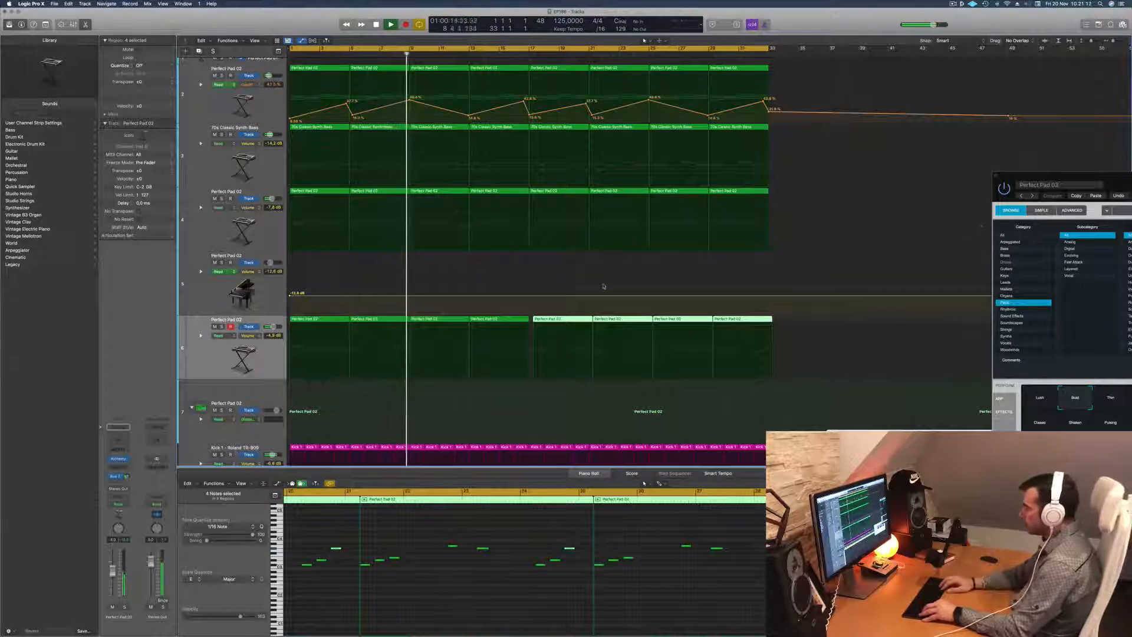
key(Return)
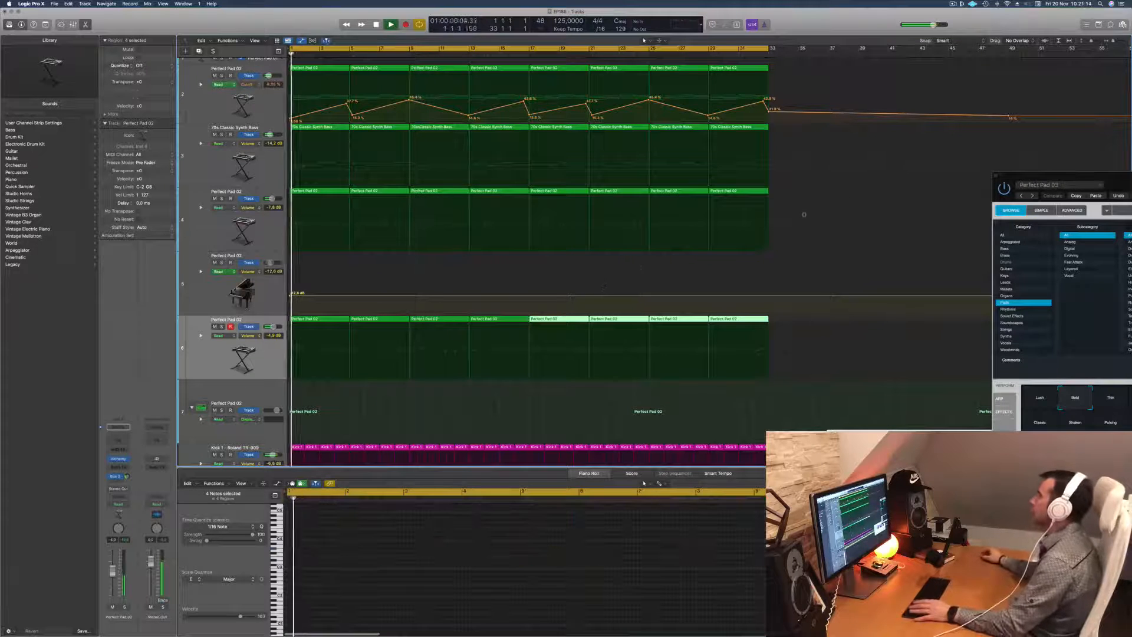
Switch Alchemy to its Drenched performance setting, listen to the melody from the beginning and close the instrument window
drag(1051, 181, 566, 223)
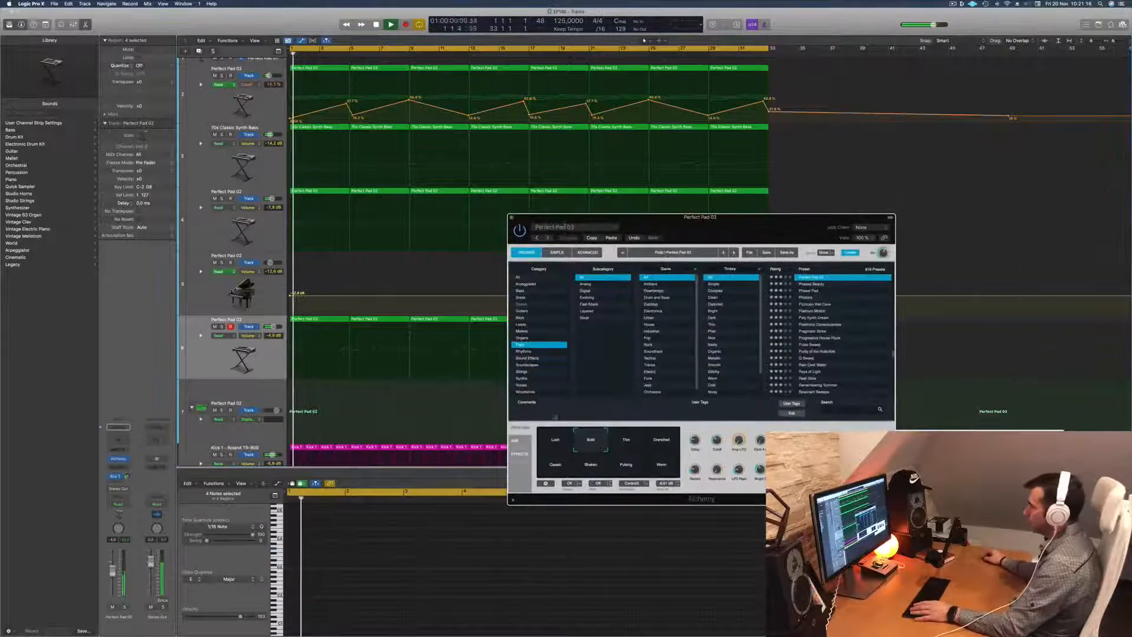
click(655, 446)
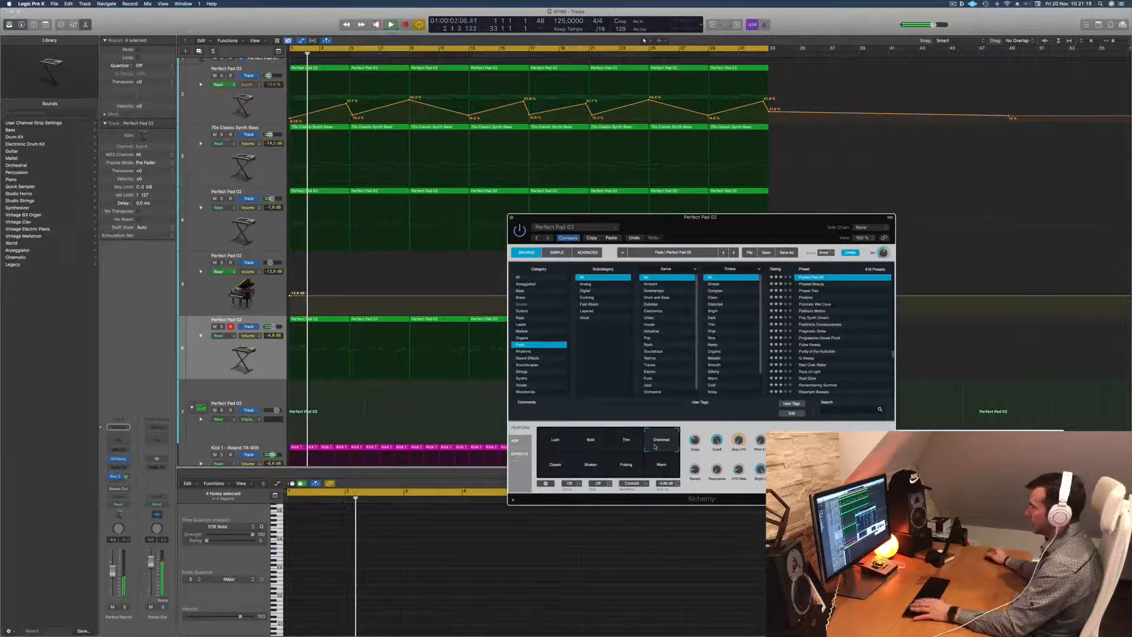
key(Return)
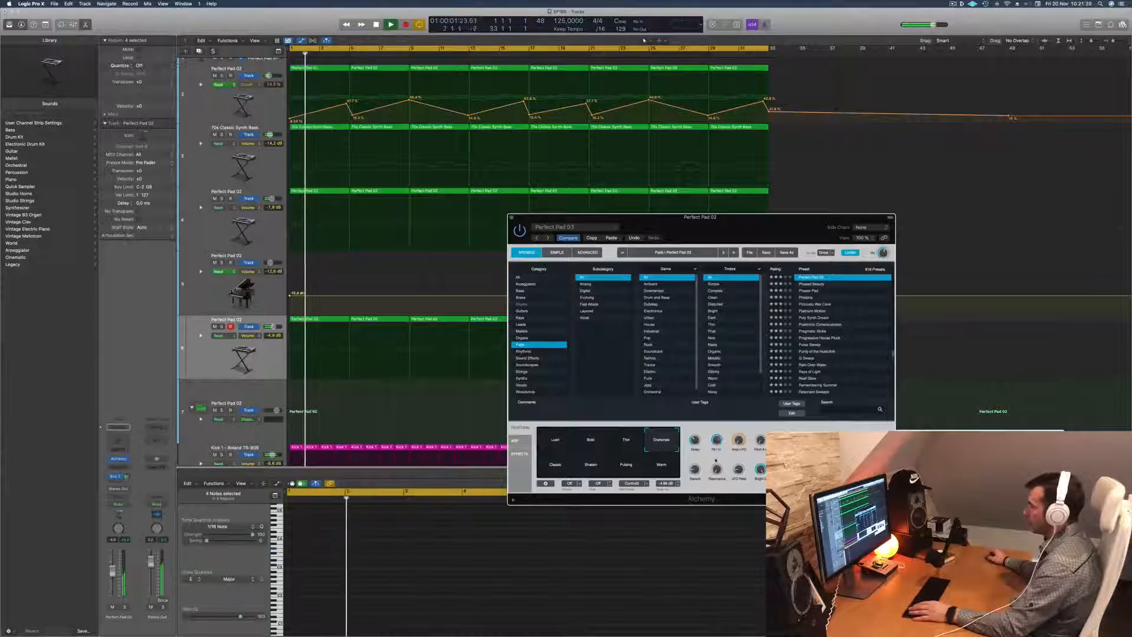
mouse_move(719, 444)
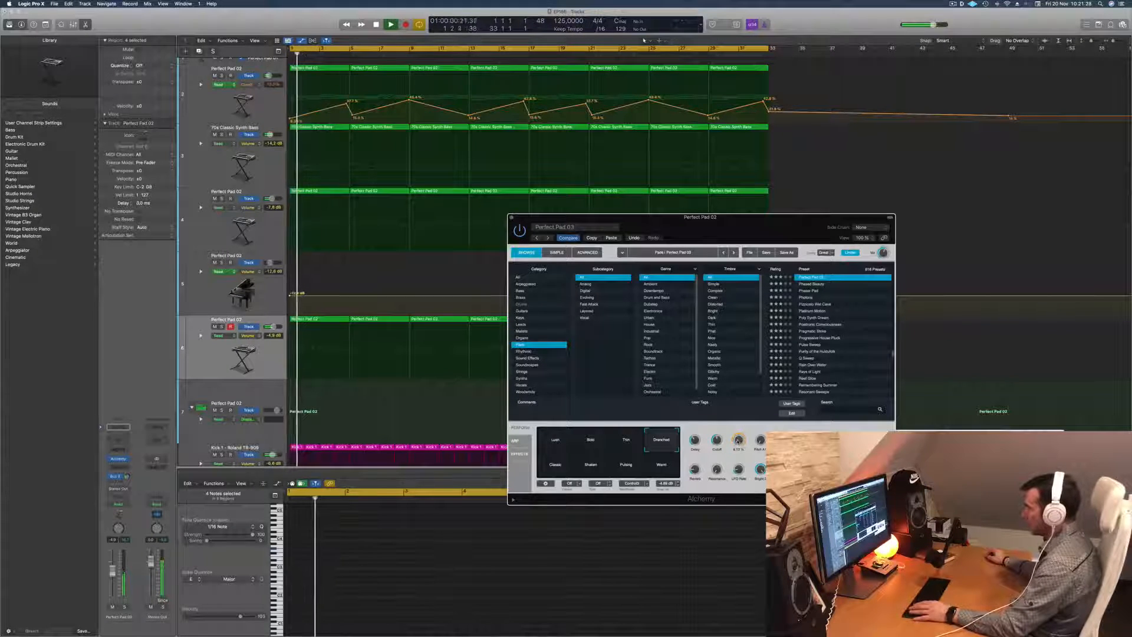
key(space)
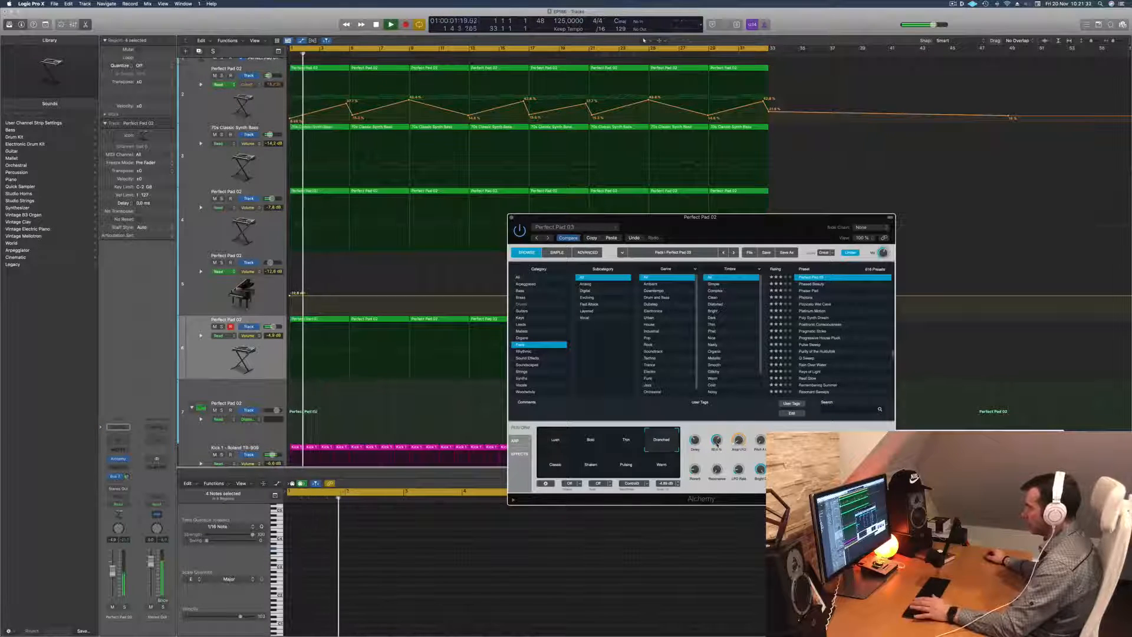
key(space)
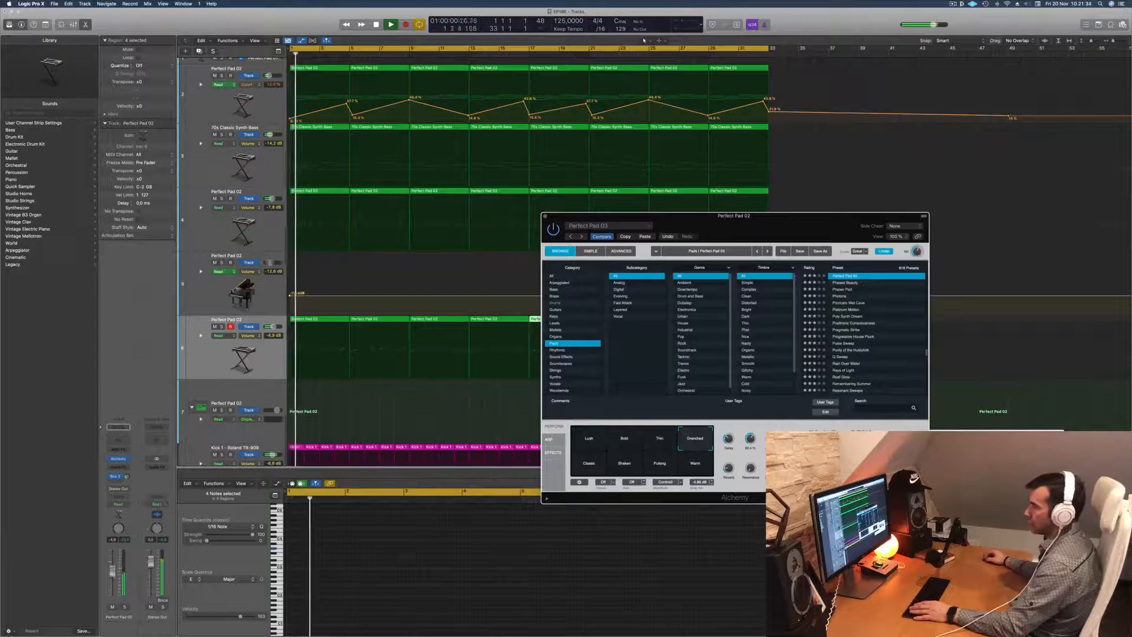
click(534, 350)
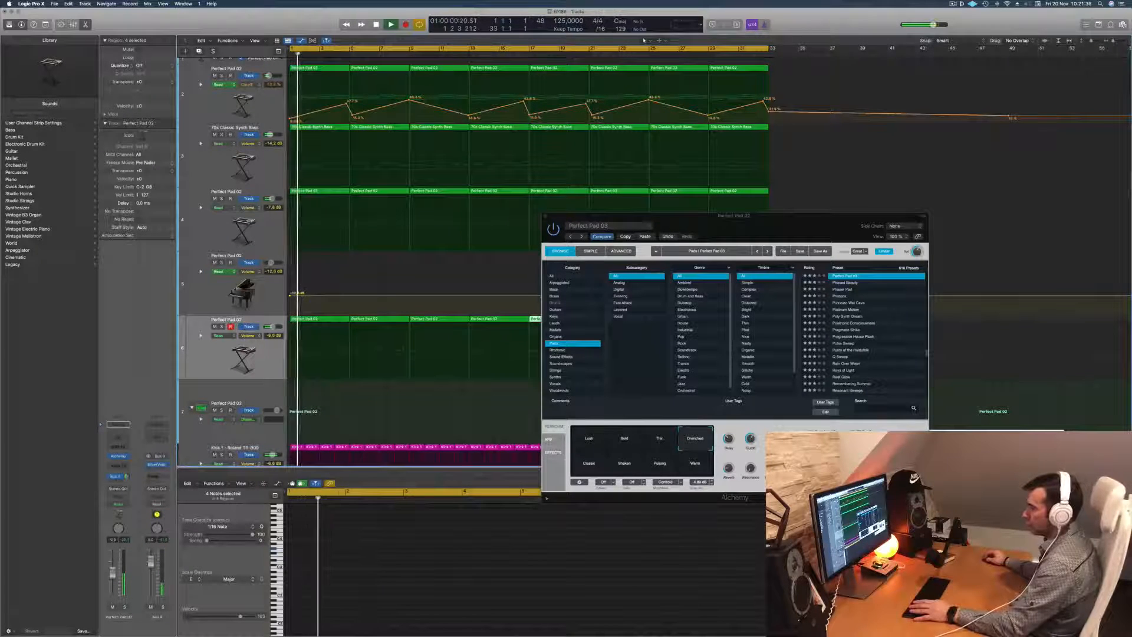
drag(544, 219, 432, 285)
click(432, 282)
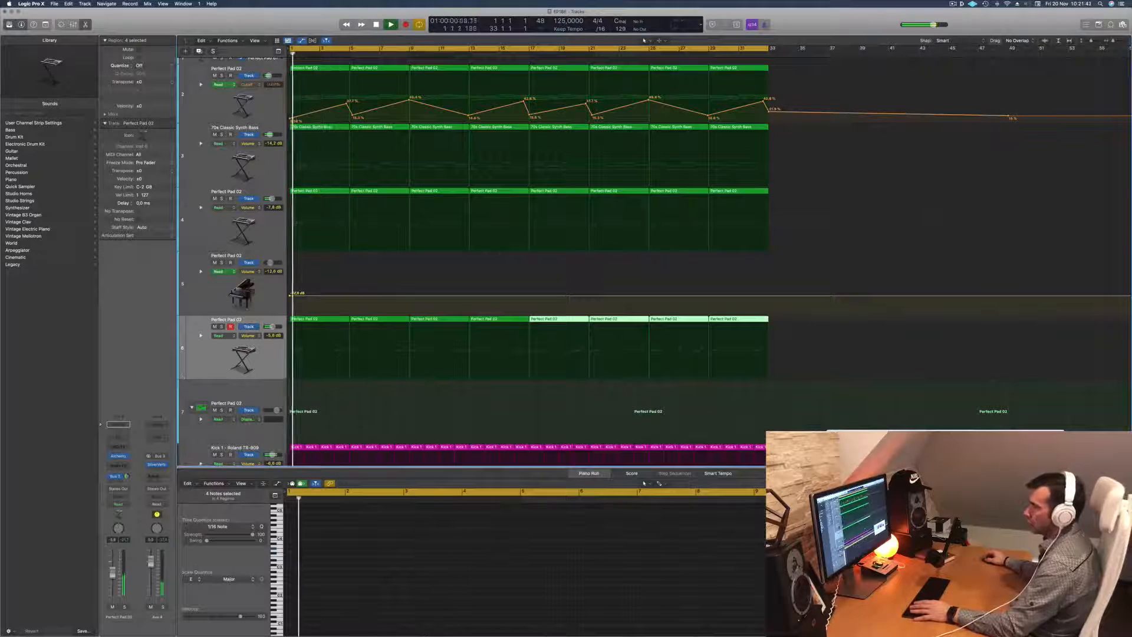
Insert a stereo Compressor on the melody track and set its side chain to the Kick 1 - Roland TR-909 track (Inst 7)
click(118, 469)
mouse_move(122, 484)
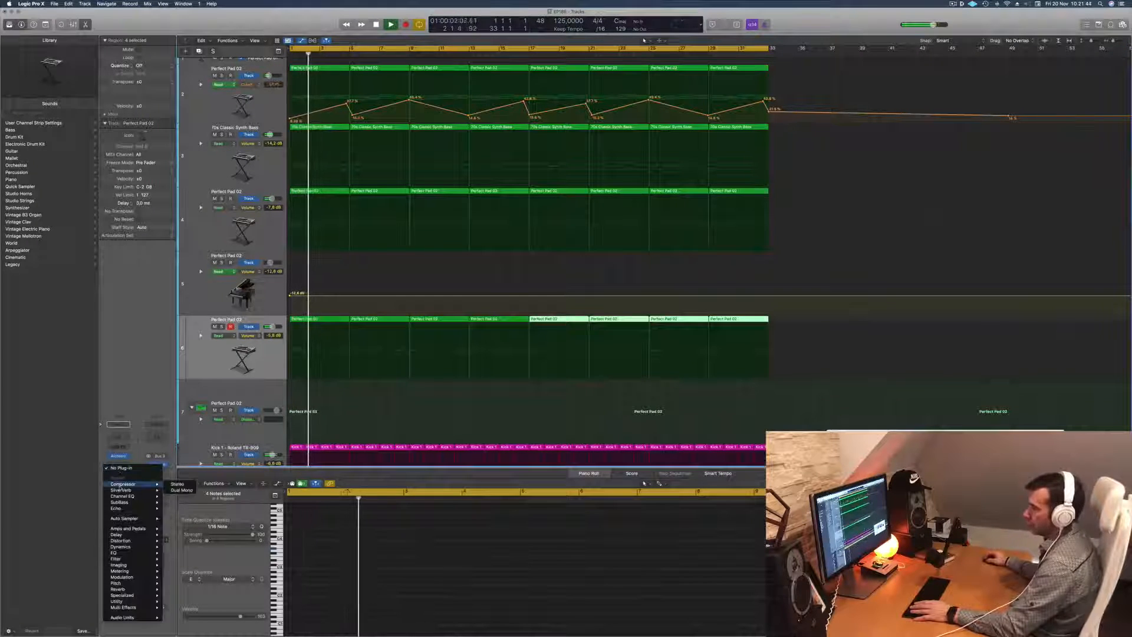
click(175, 484)
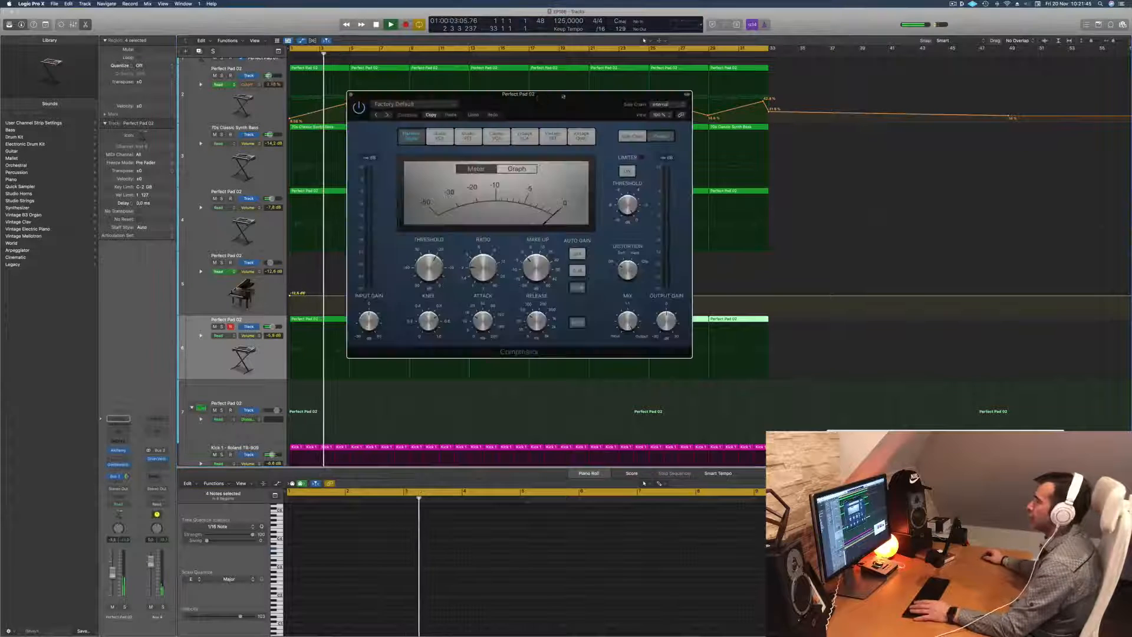
click(658, 104)
mouse_move(657, 120)
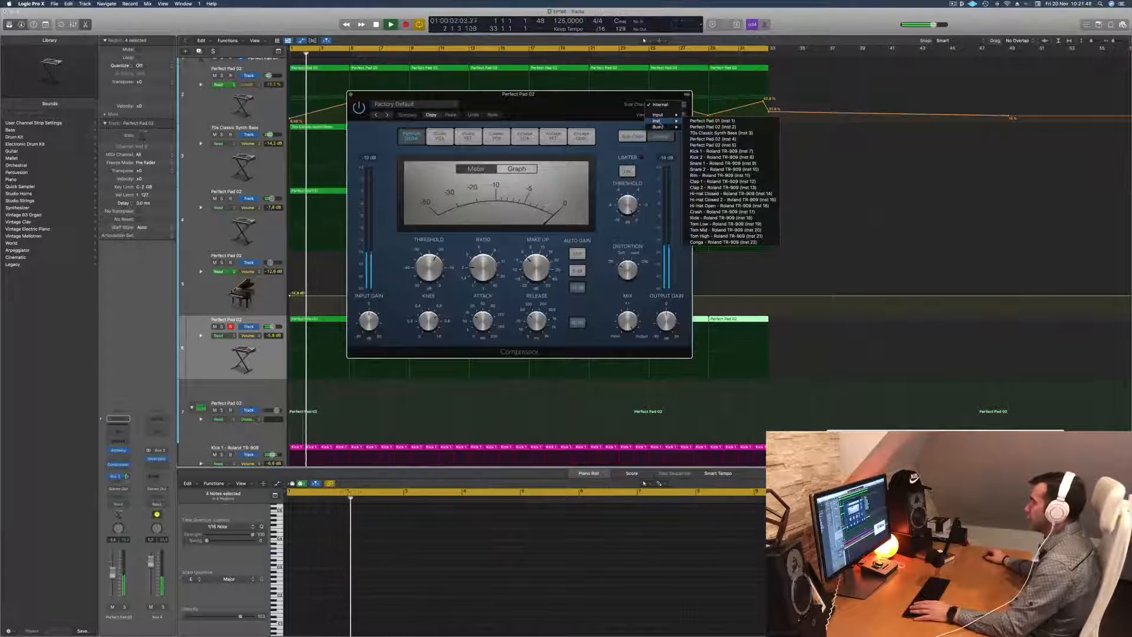
click(711, 151)
drag(626, 127, 766, 169)
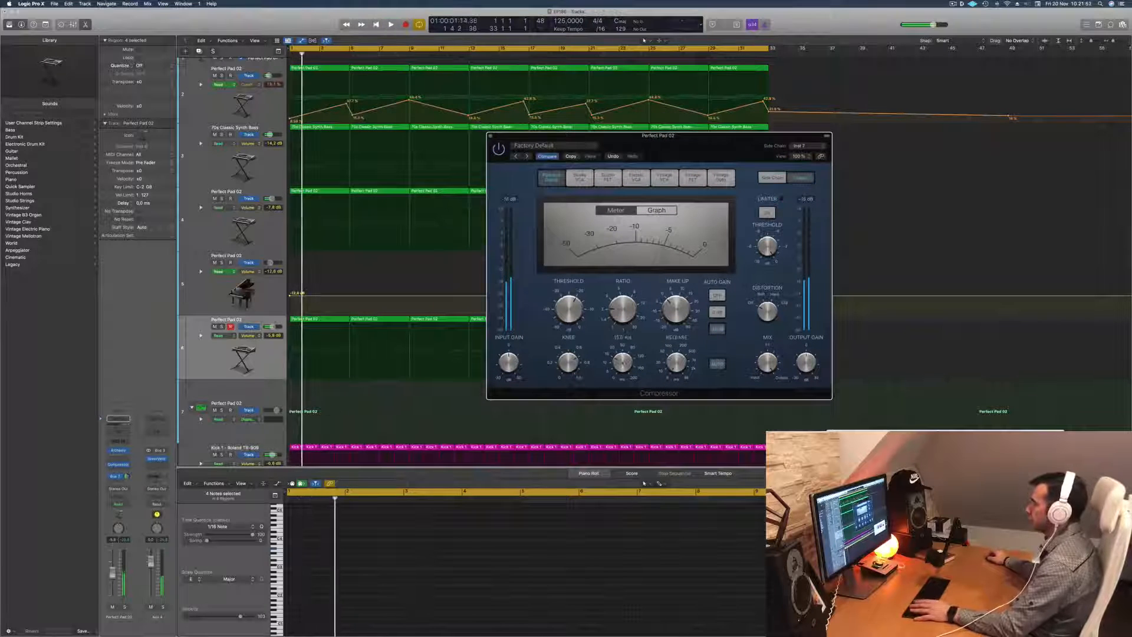
Turn off the Compressor's automatic release and slightly adjust its ratio while replaying the melody
key(space)
click(717, 365)
key(space)
key(space)
drag(618, 307, 618, 305)
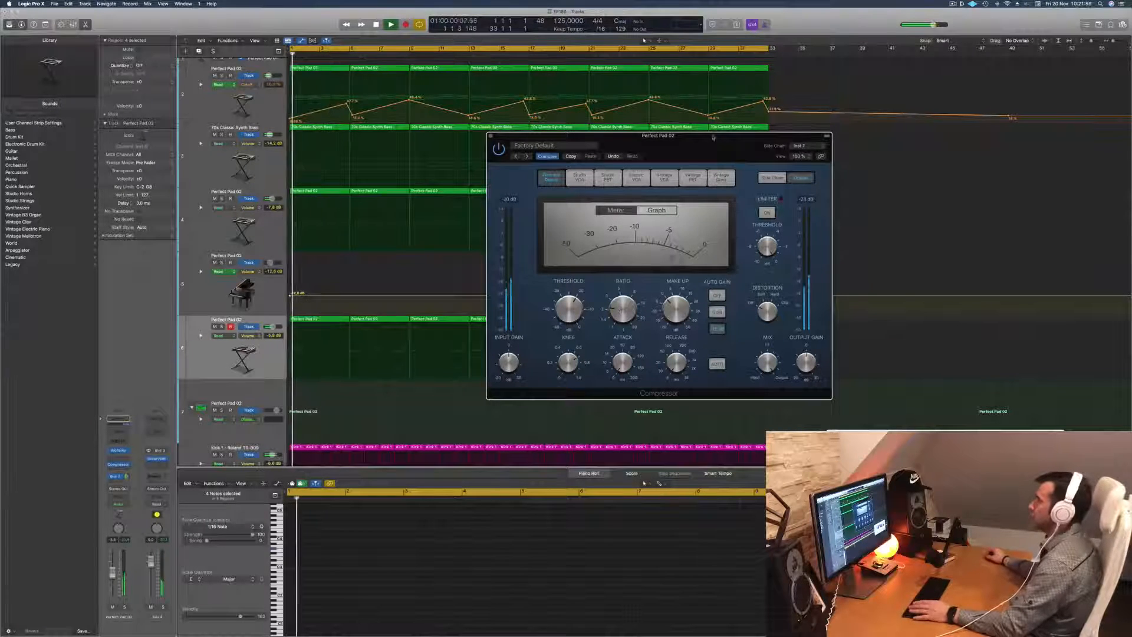
Close the Compressor window and select all eight regions on the melody track
drag(659, 135, 614, 135)
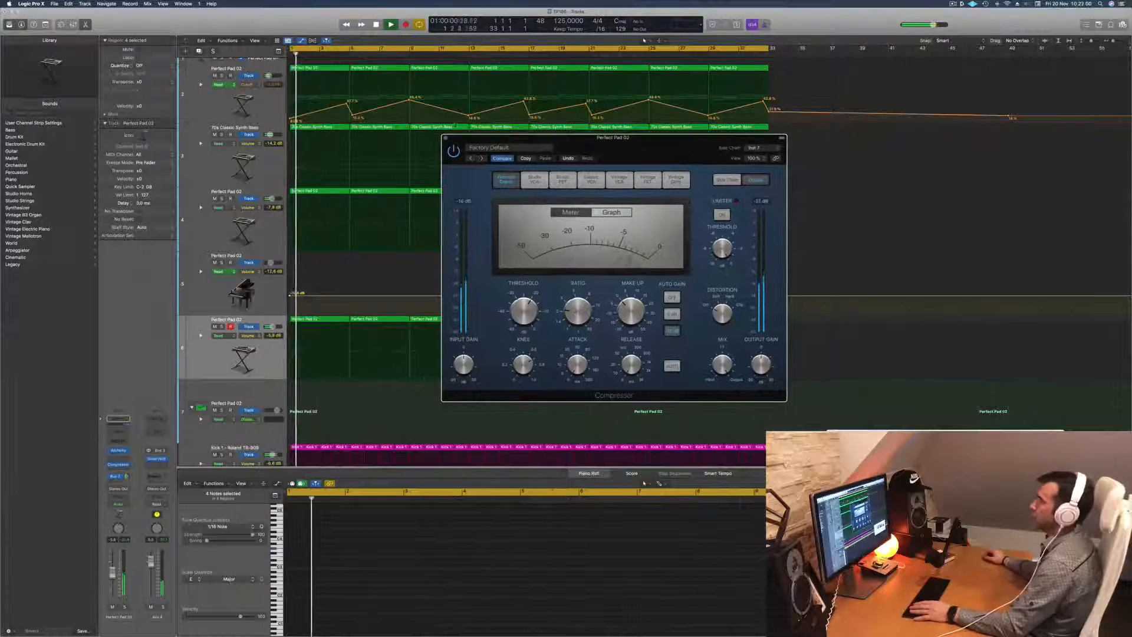
click(443, 136)
key(super+Left)
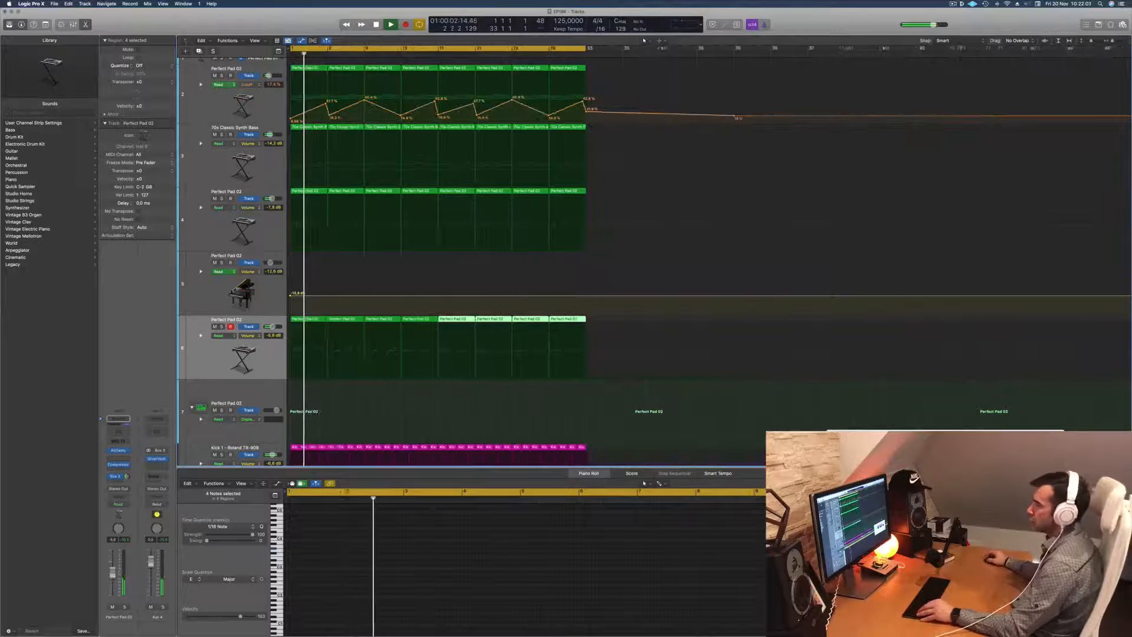
click(192, 373)
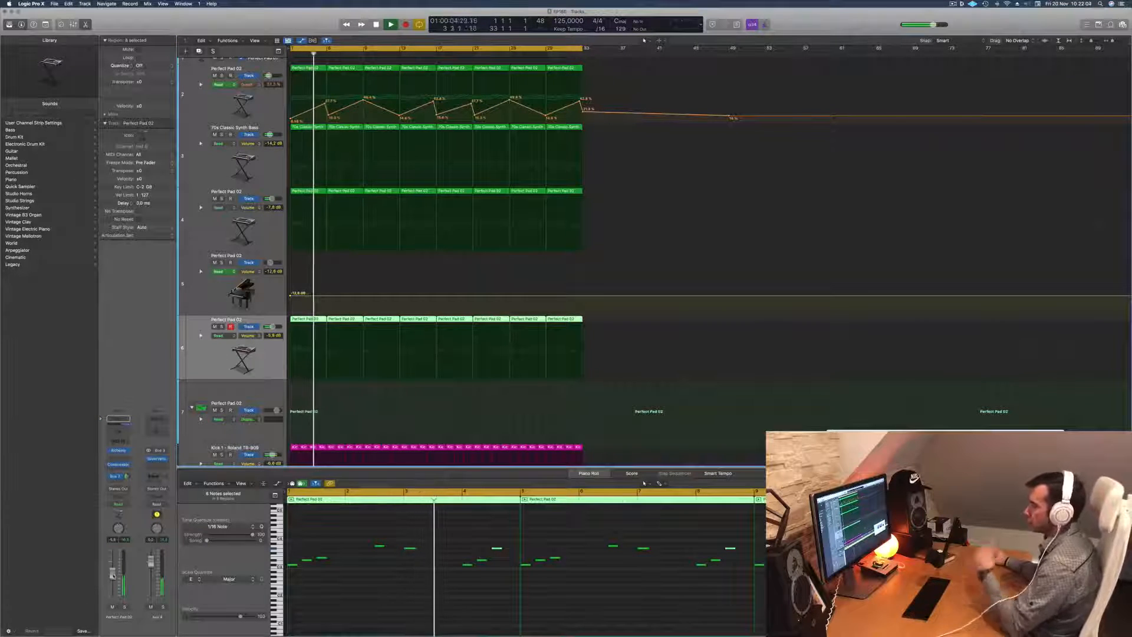
Play the arrangement from the beginning to check the melody in the full mix
click(384, 628)
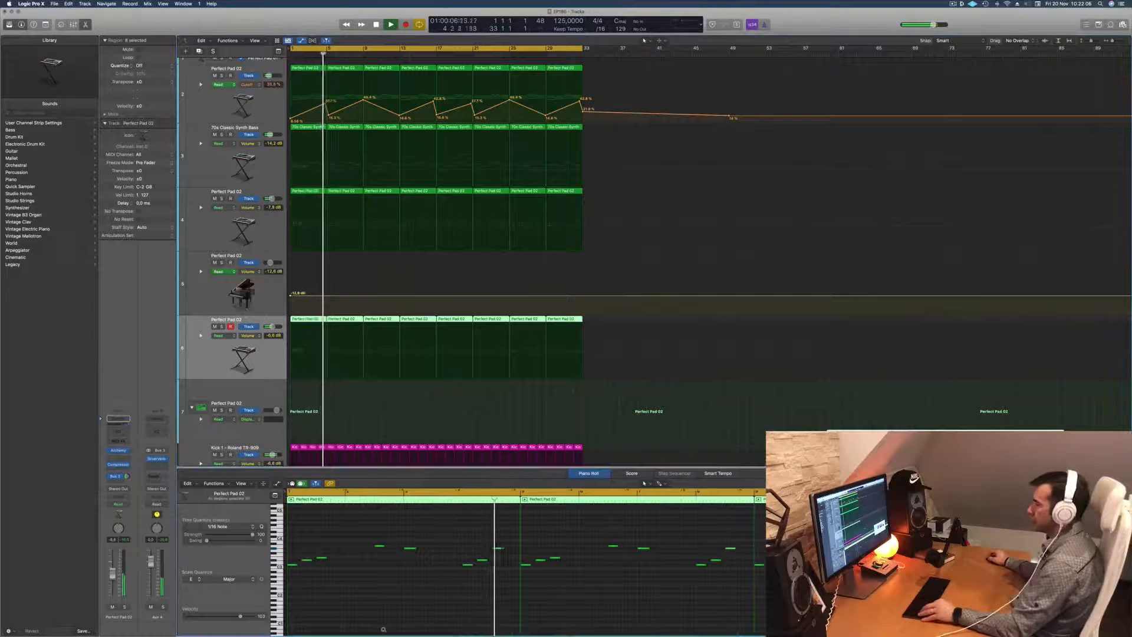
key(super+Left)
key(super+Left)
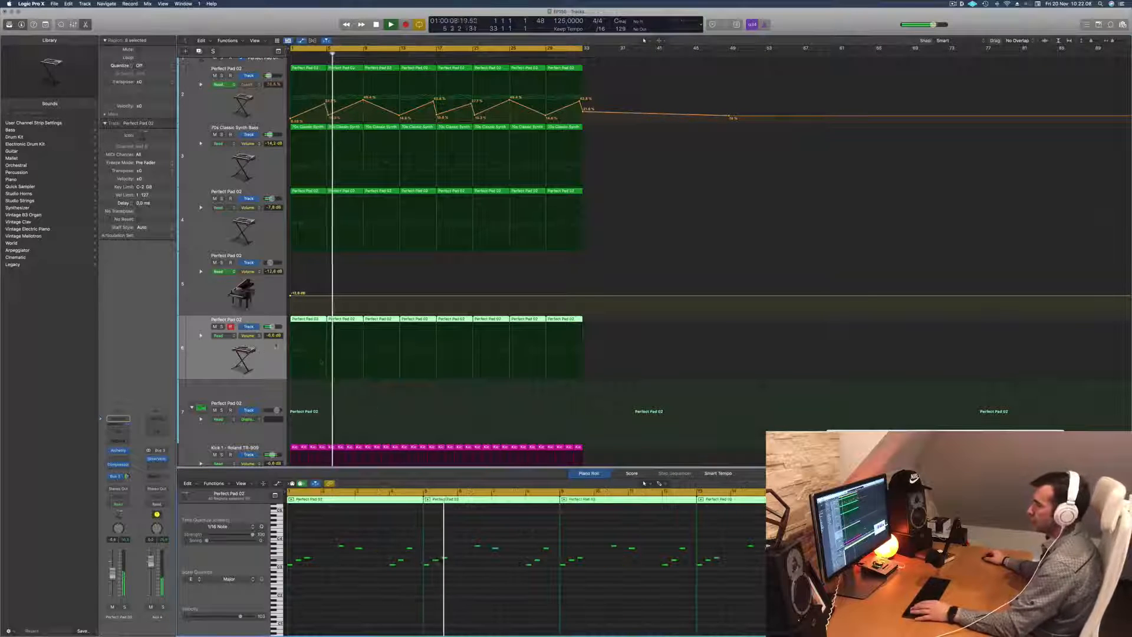
key(Return)
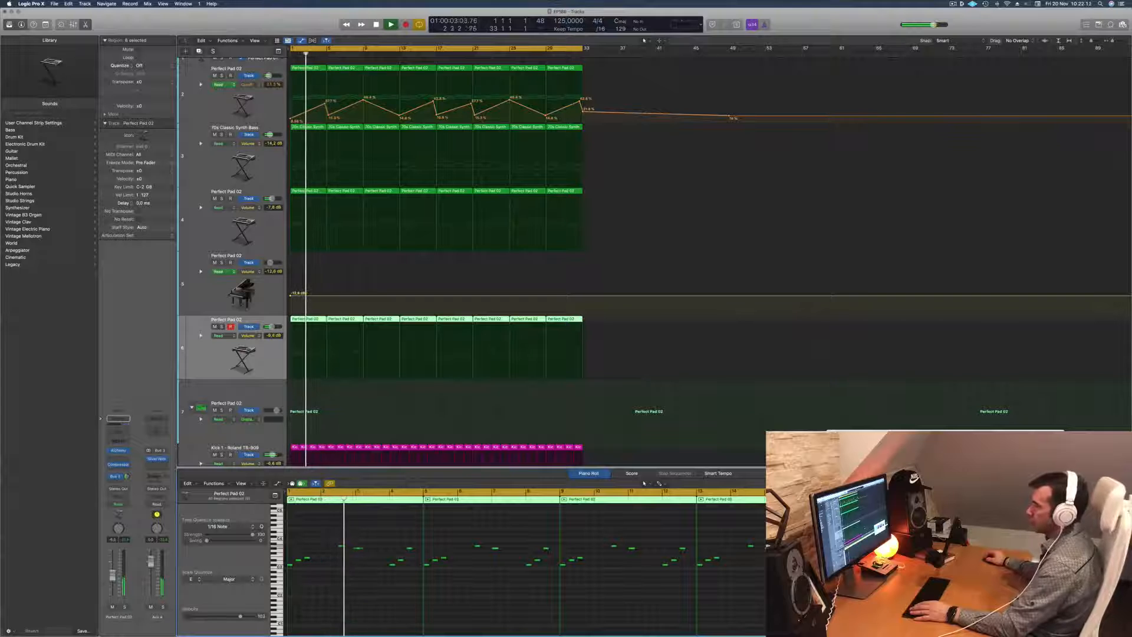
Select the automated synth pad track and replay the arrangement from the beginning
click(242, 107)
scroll(243, 107, up, 1)
key(Return)
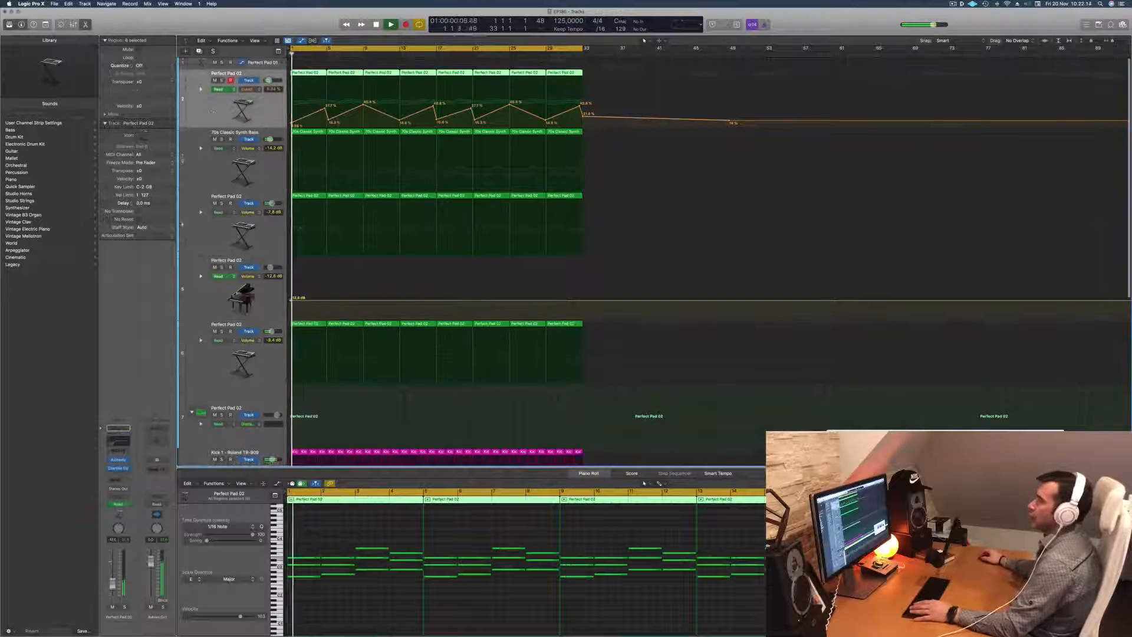
key(Return)
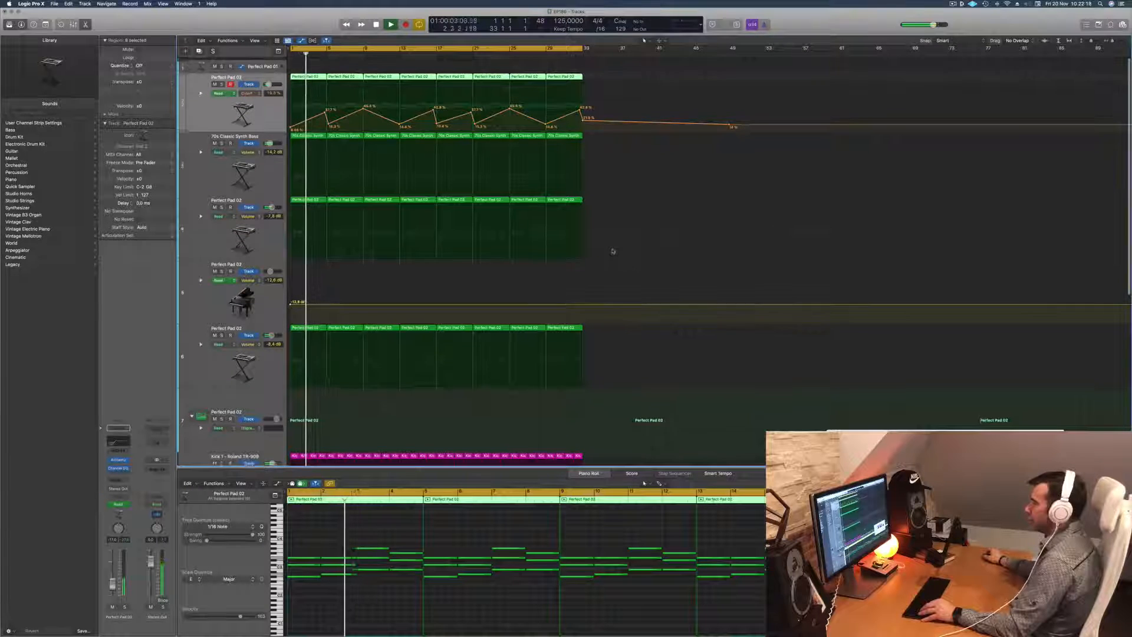
key(super+Left)
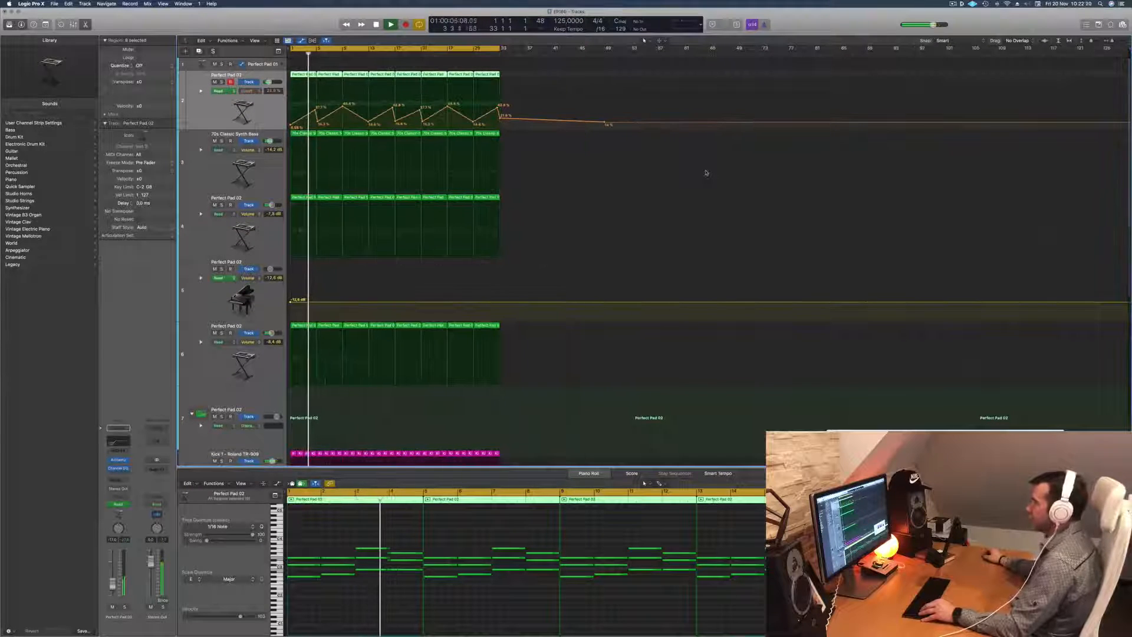
key(super+Right)
key(space)
key(Return)
key(space)
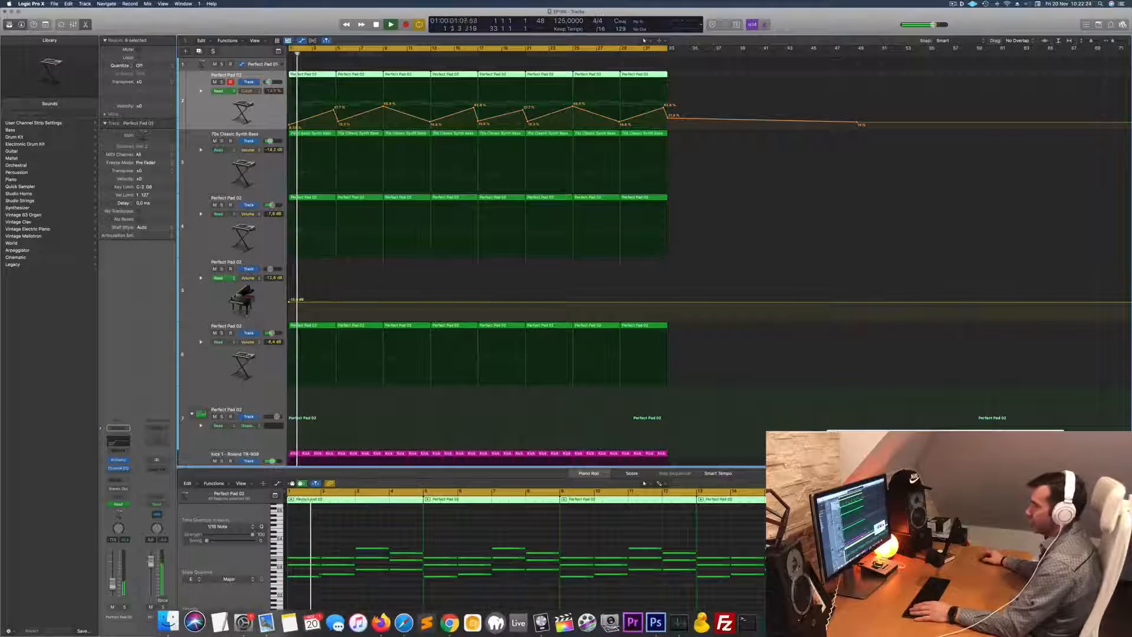
click(167, 624)
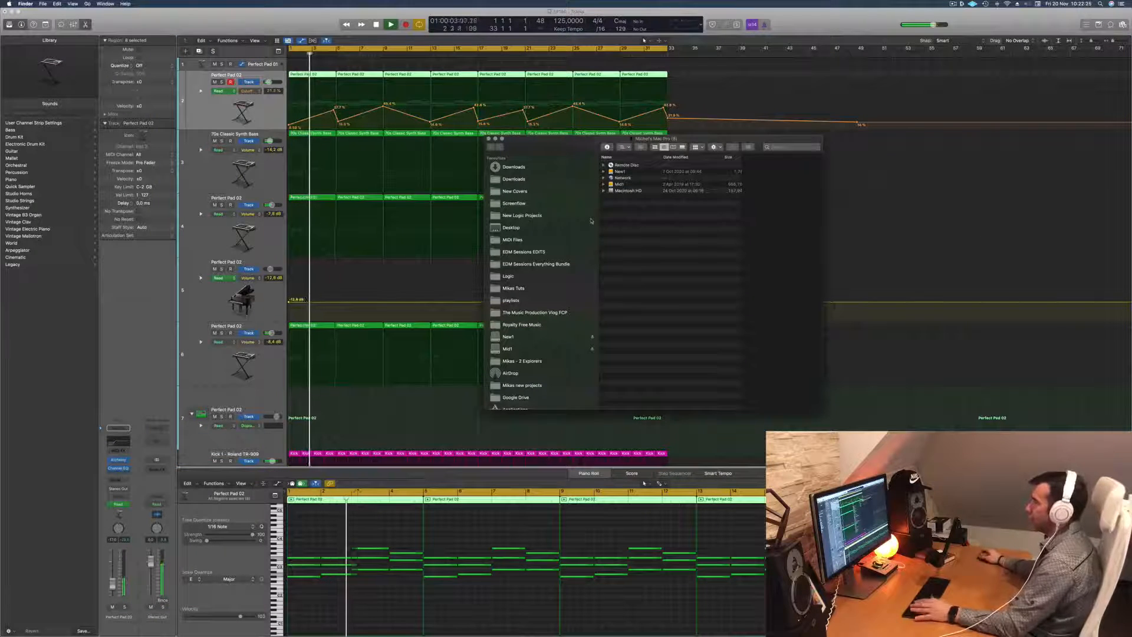
mouse_move(166, 625)
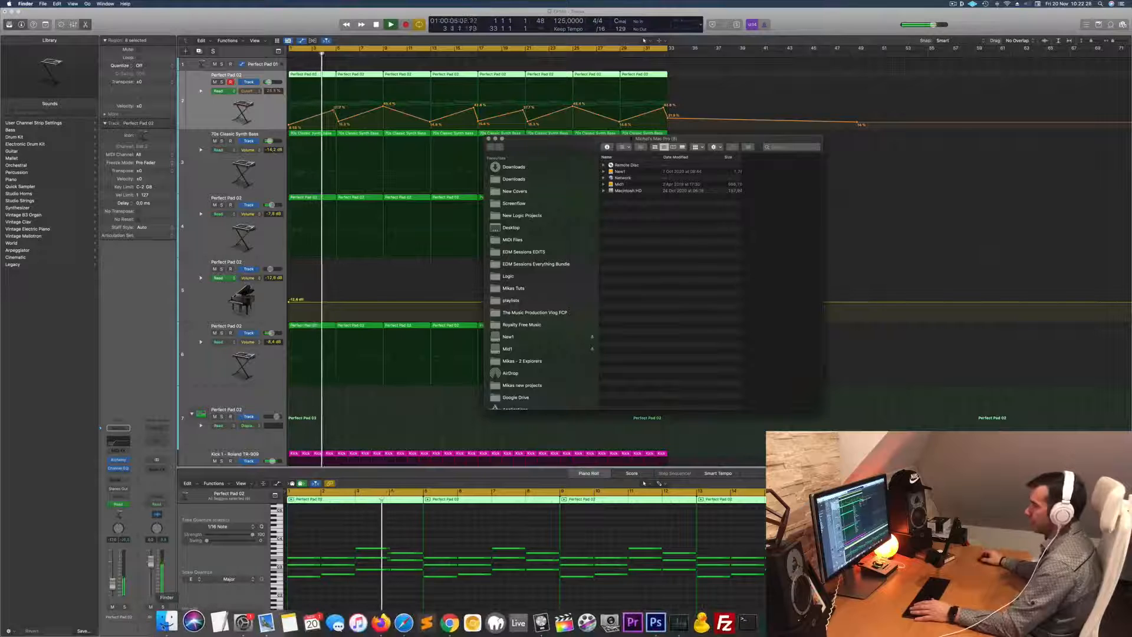
drag(590, 139, 572, 142)
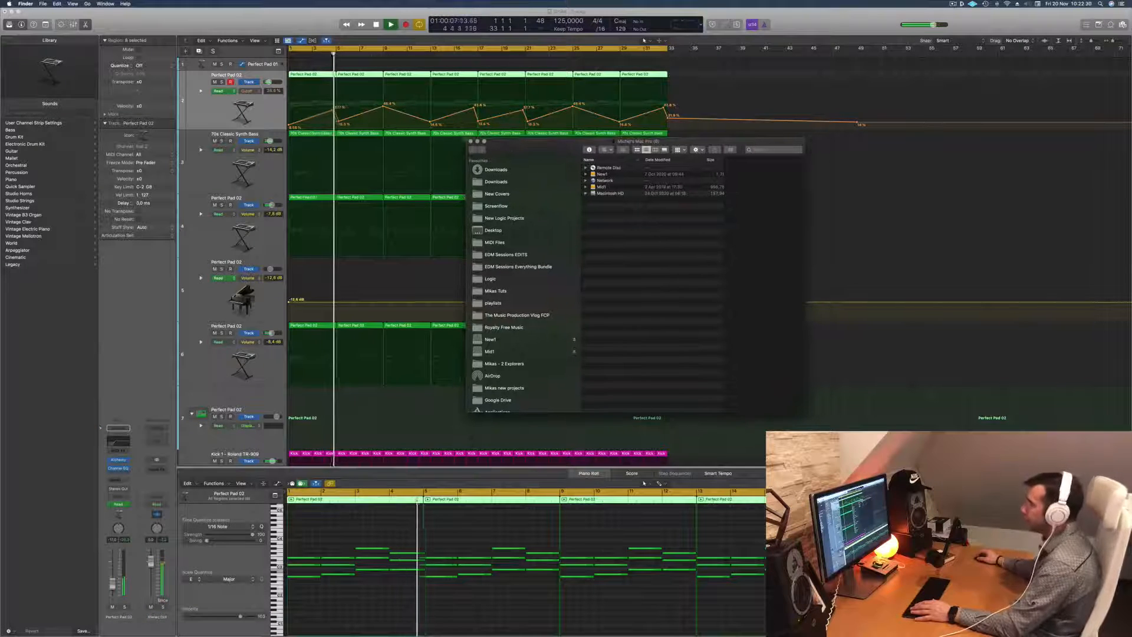
key(super+w)
key(space)
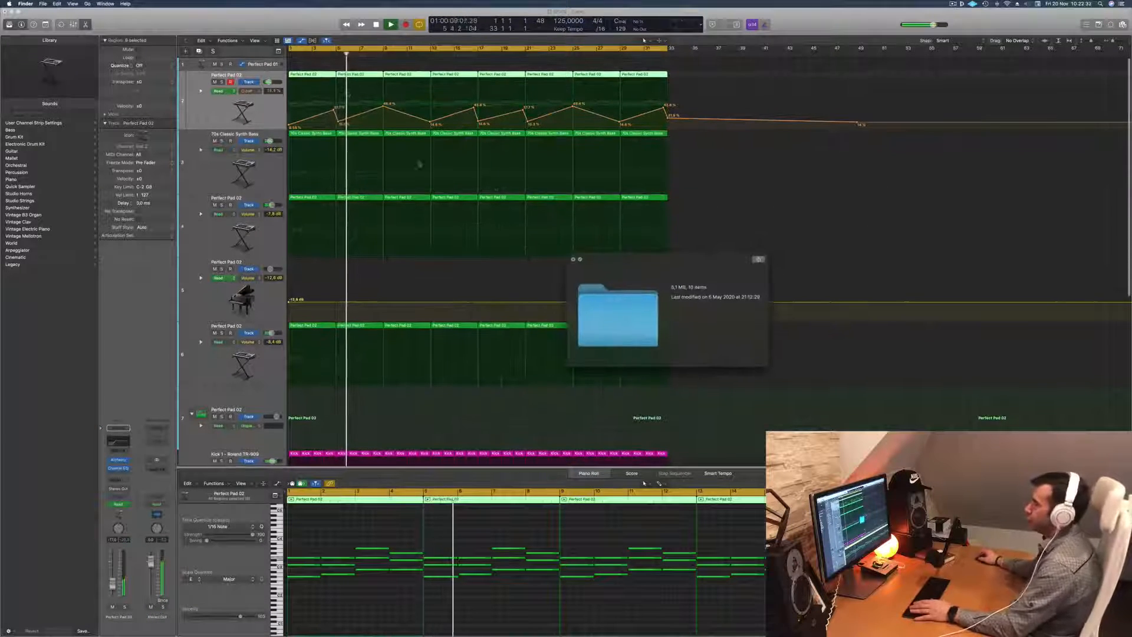
key(space)
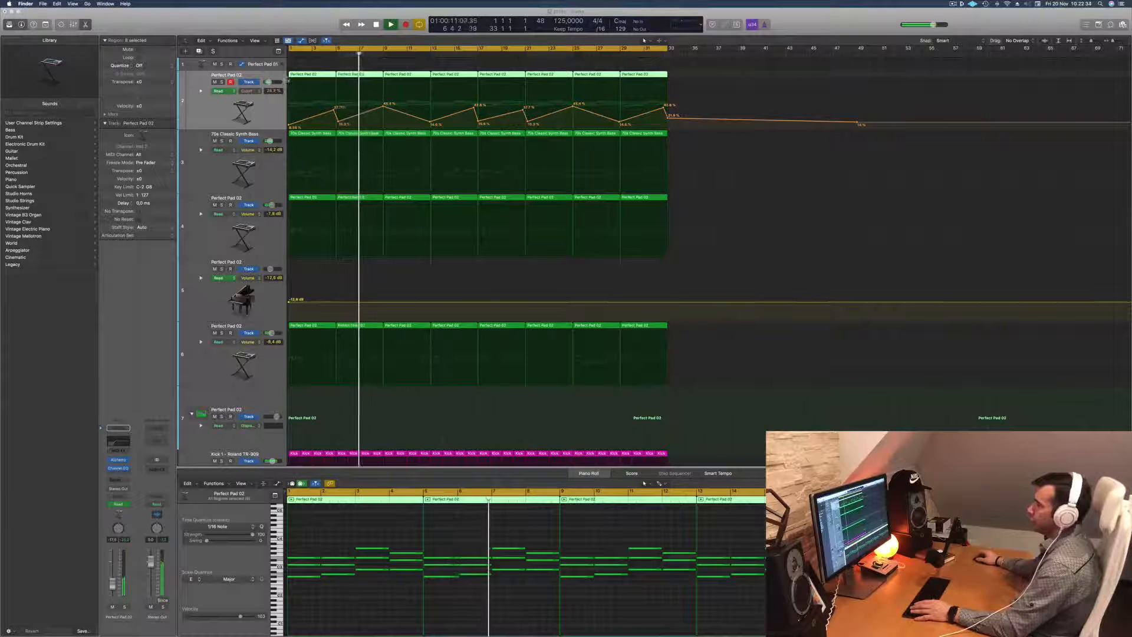
Copy the first region of the automated pad track to bar 1 of the Perfect Pad 01 track and open that track's Alchemy instrument
click(316, 75)
click(316, 75)
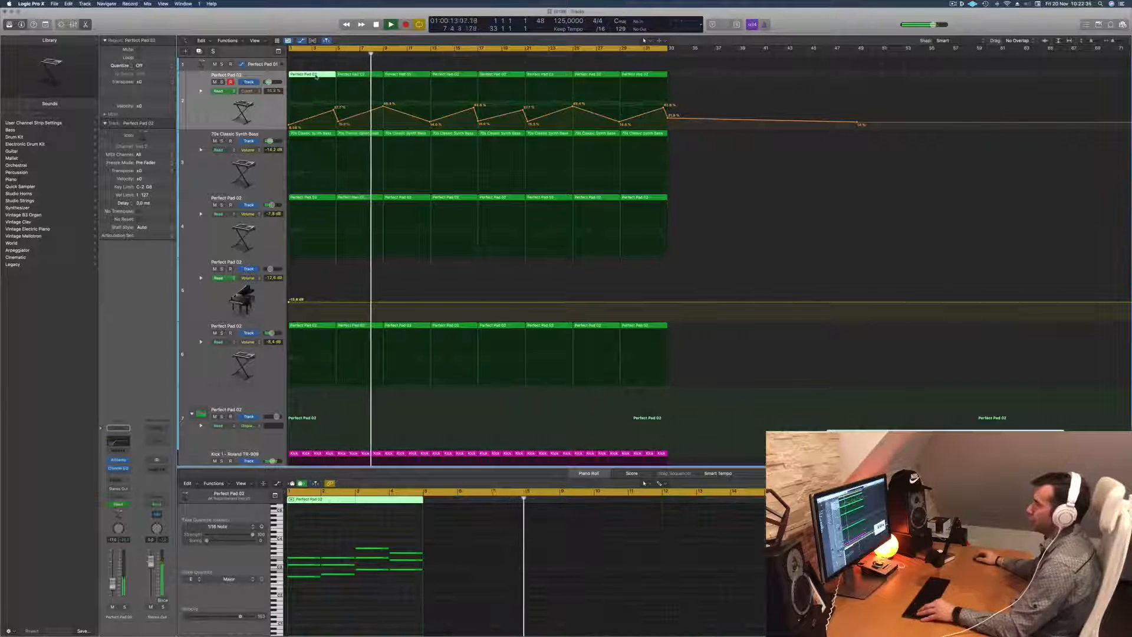
drag(315, 76, 311, 63)
key(space)
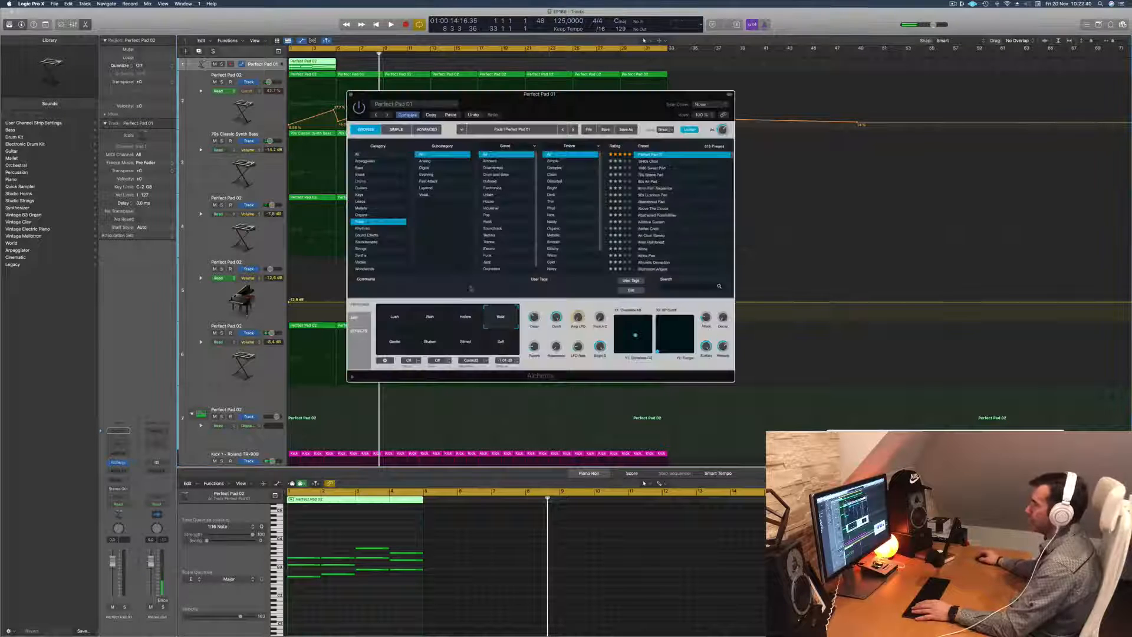
Load the 80s Pop Synth Arpeggiator preset from Alchemy's Arpeggiated category on the first track
drag(634, 111, 705, 172)
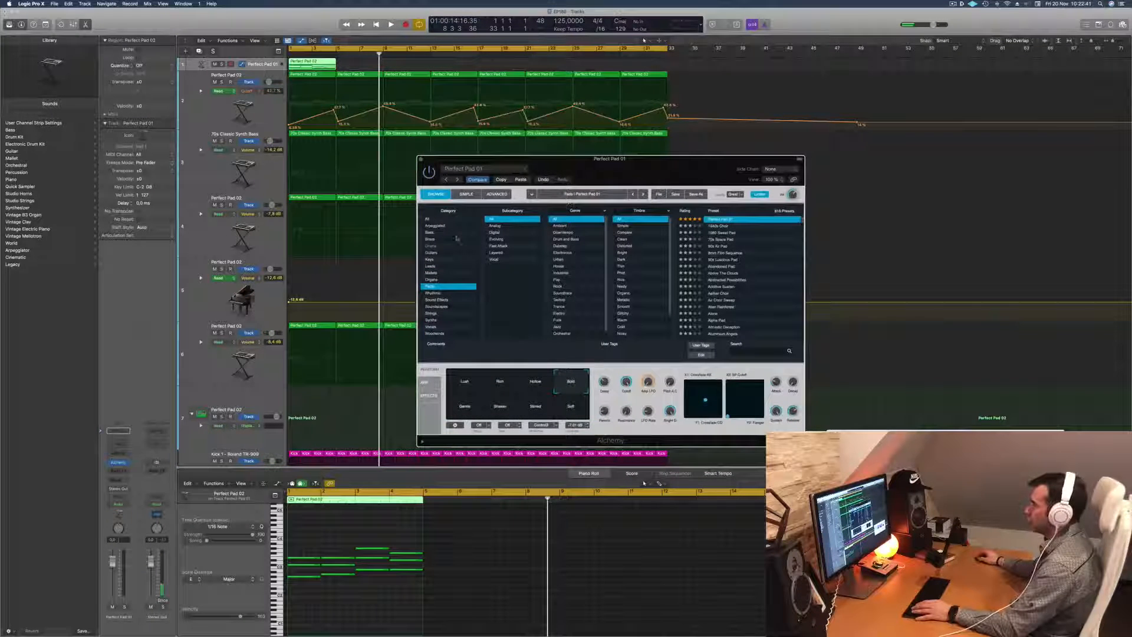
click(439, 225)
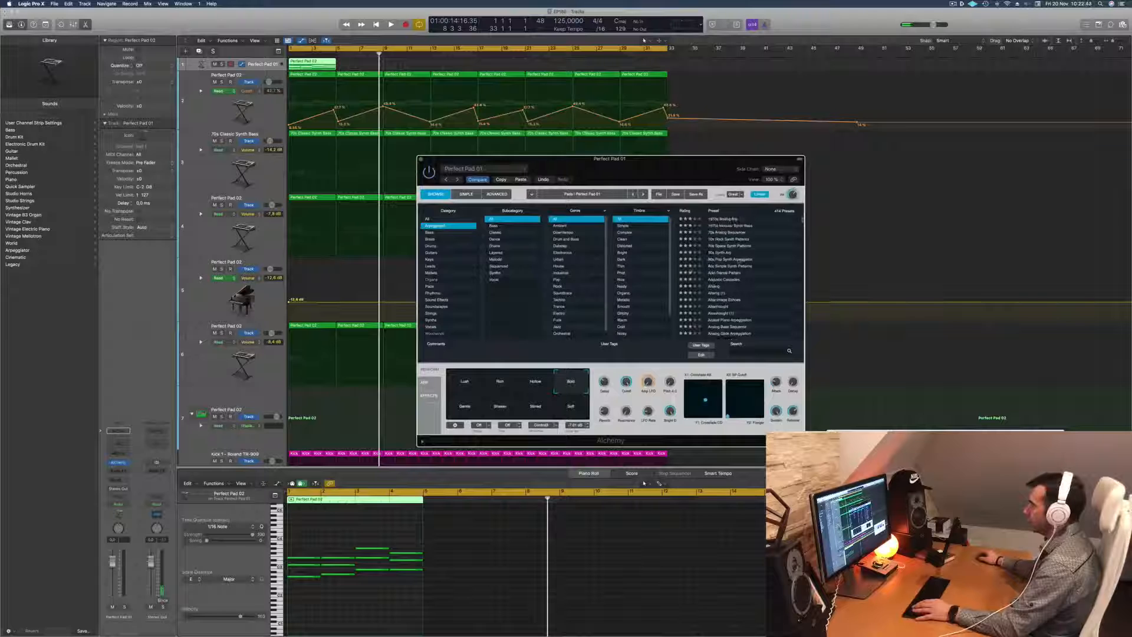
click(739, 259)
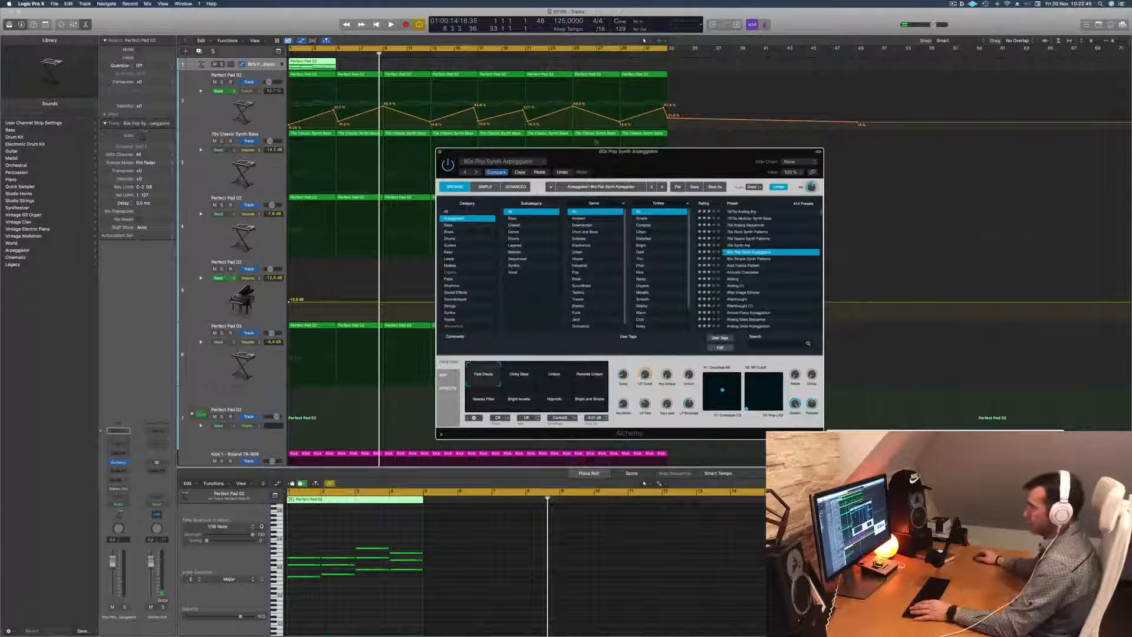
Repeat the first track's chord region across all 32 bars and listen to the arpeggio from the beginning
drag(304, 65, 508, 67)
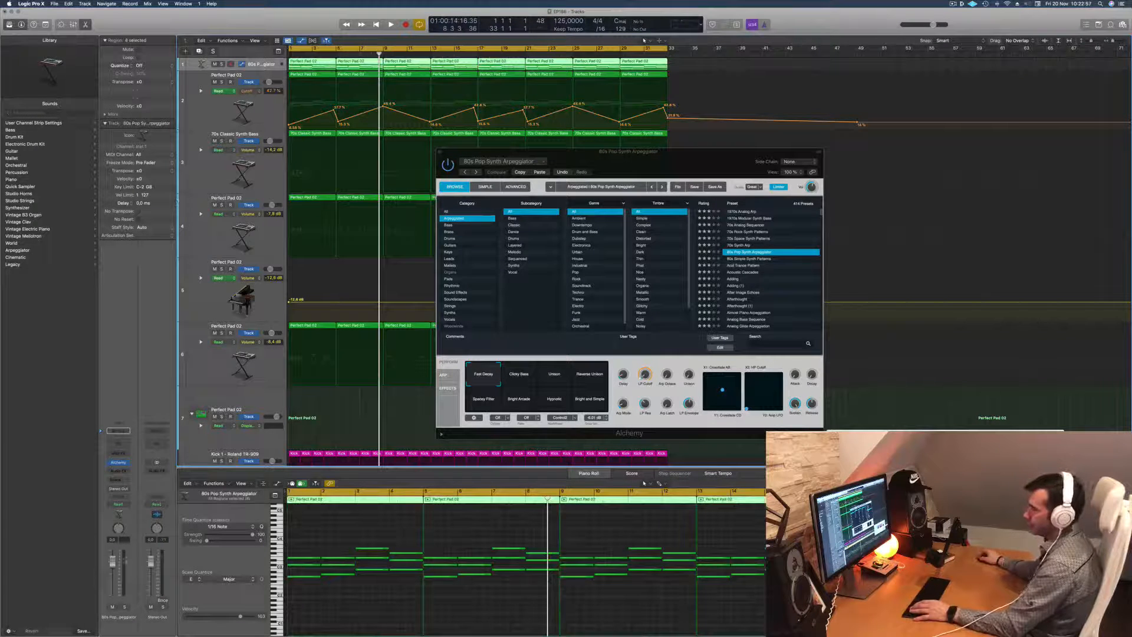
key(Return)
key(space)
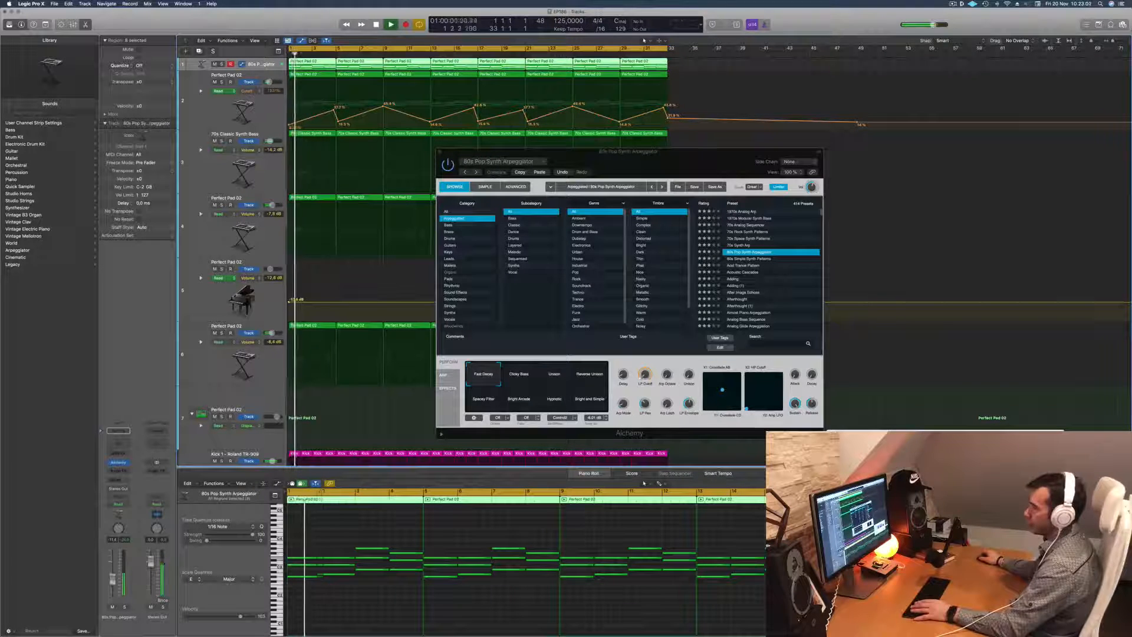
key(space)
key(space)
drag(691, 165, 600, 208)
key(space)
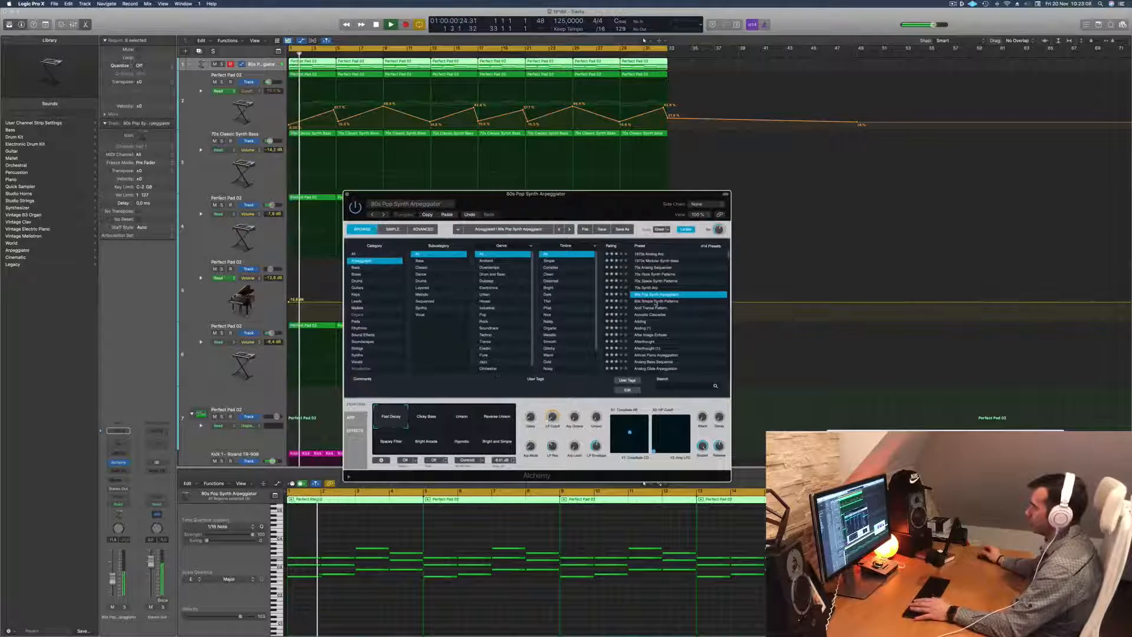
Audition the 80s Simple Synth Patterns and Acid Trance Pattern presets in Alchemy and load 70s Analog Sequencer
click(656, 302)
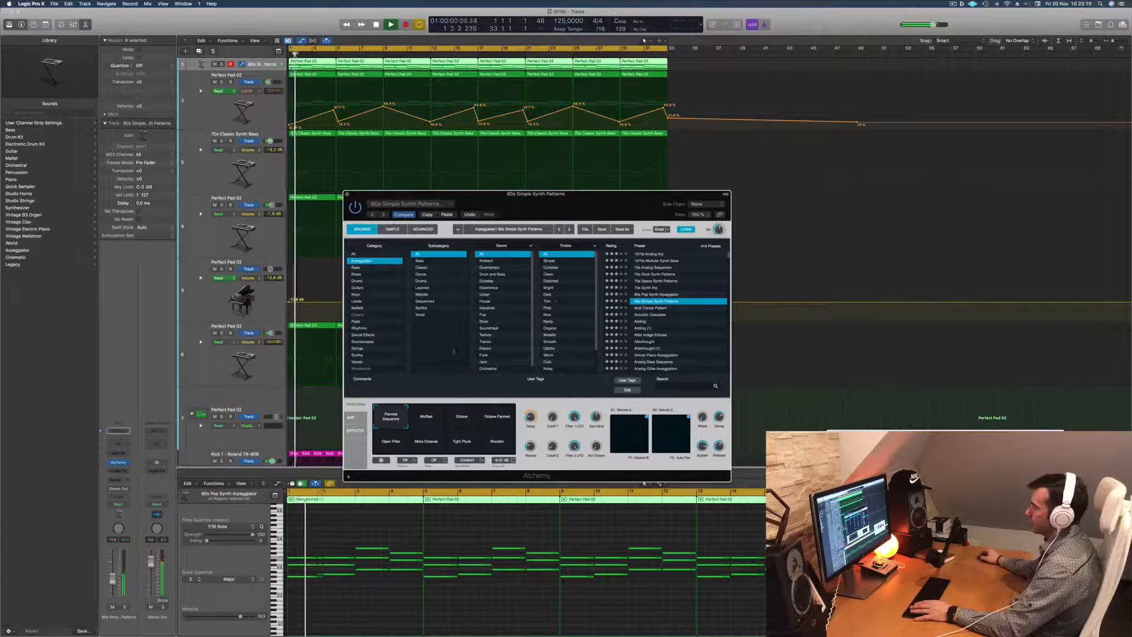
scroll(668, 318, down, 2)
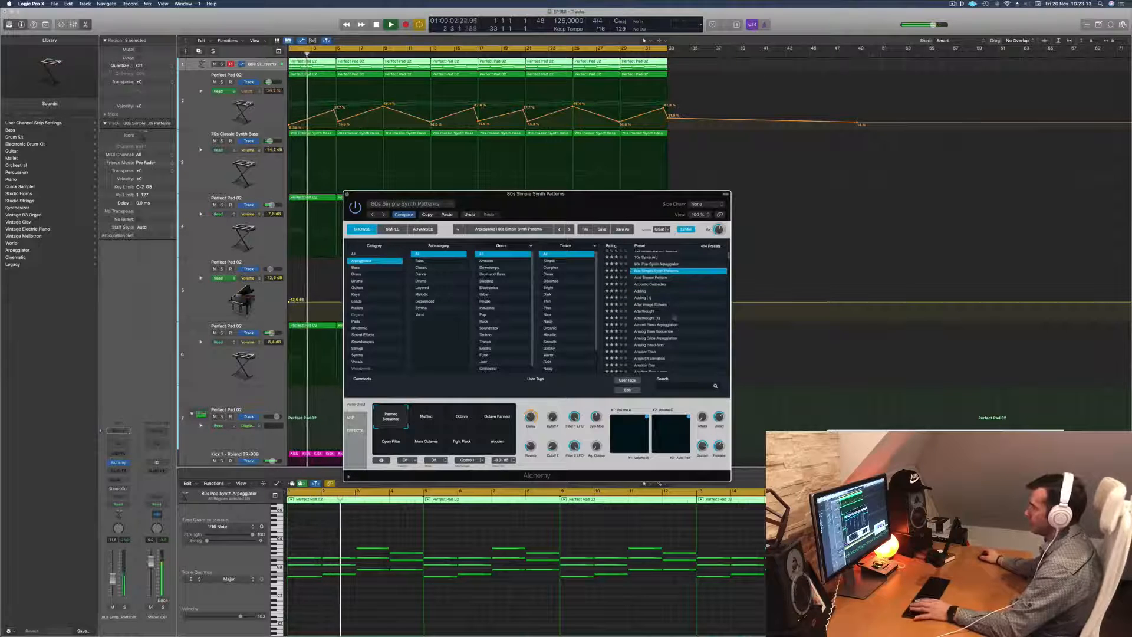
click(657, 277)
key(space)
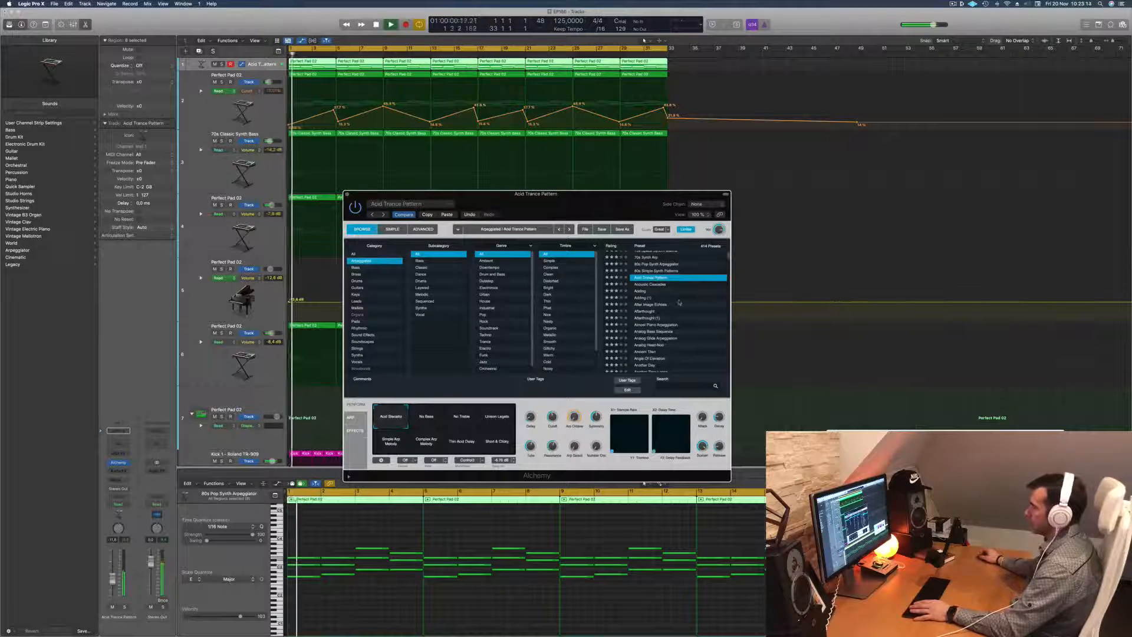
scroll(679, 302, down, 1)
key(space)
scroll(663, 305, up, 3)
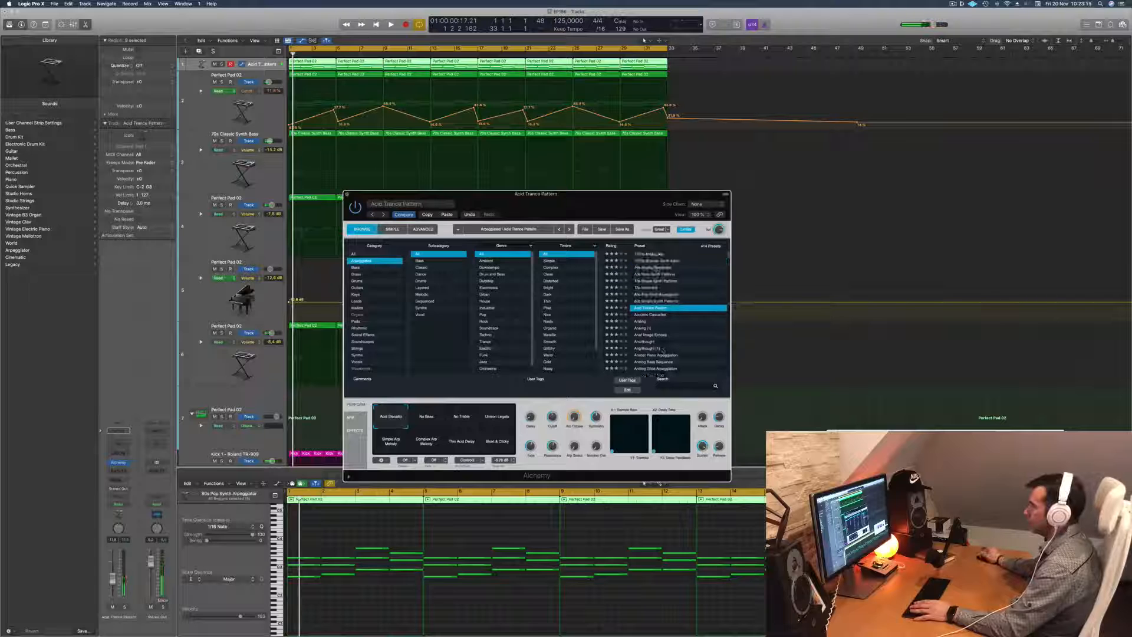
click(655, 268)
key(space)
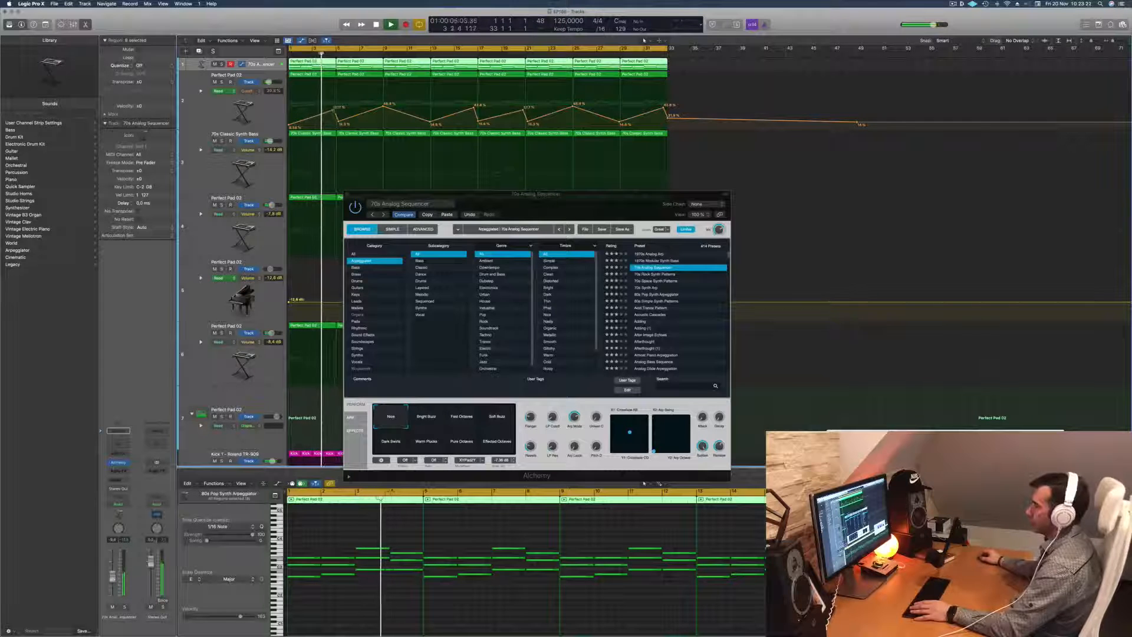
Close the Alchemy window and replay the arrangement with the new arpeggio from the beginning
drag(592, 195, 560, 205)
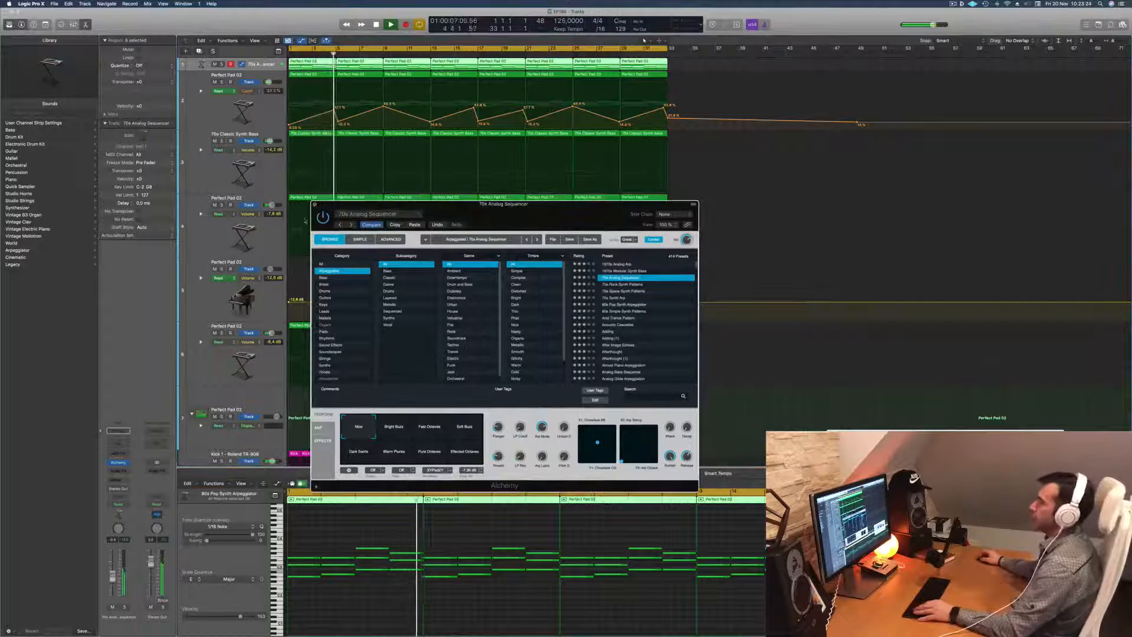
click(314, 204)
key(super+Left)
key(Return)
key(space)
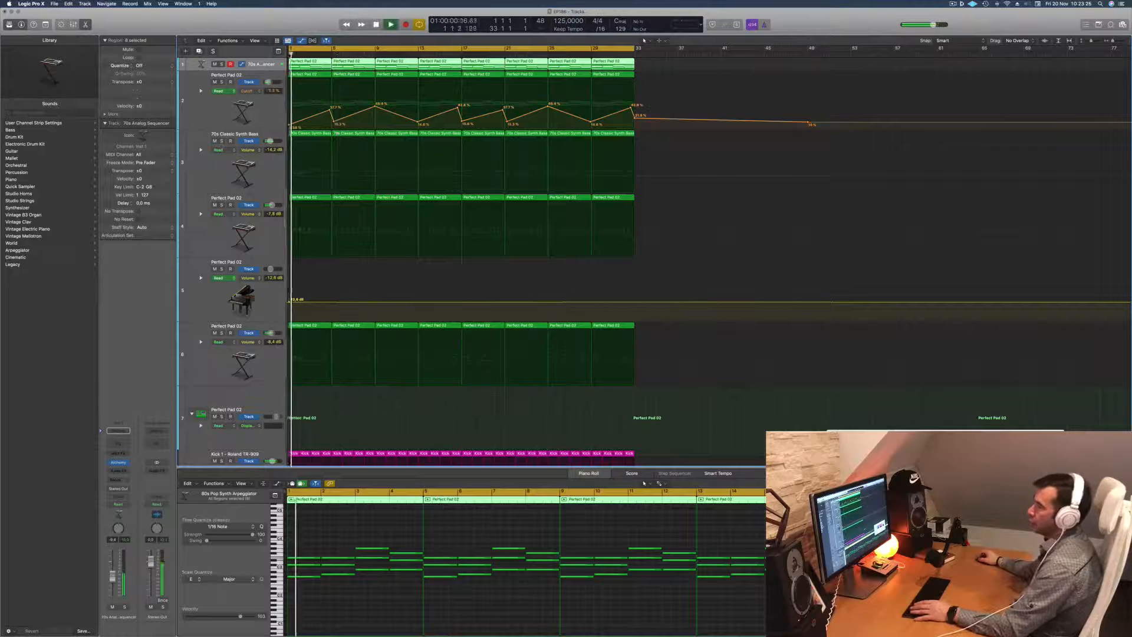
key(Return)
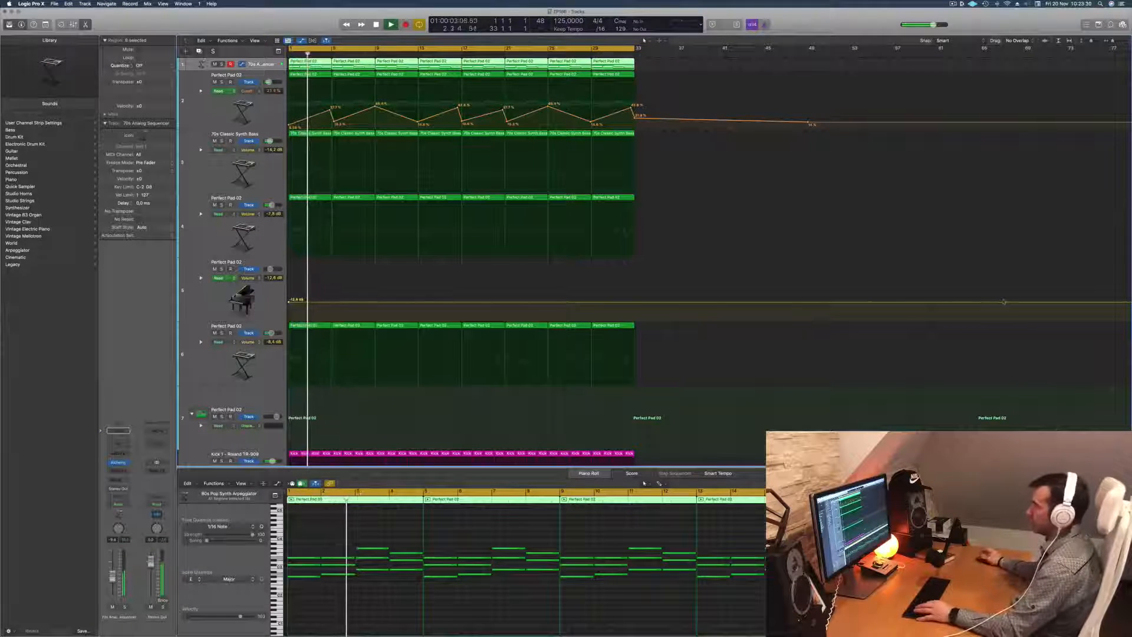
Enlarge the 70s Analog Sequencer track and copy the melody channel's Compressor onto its channel in the mixer
key(x)
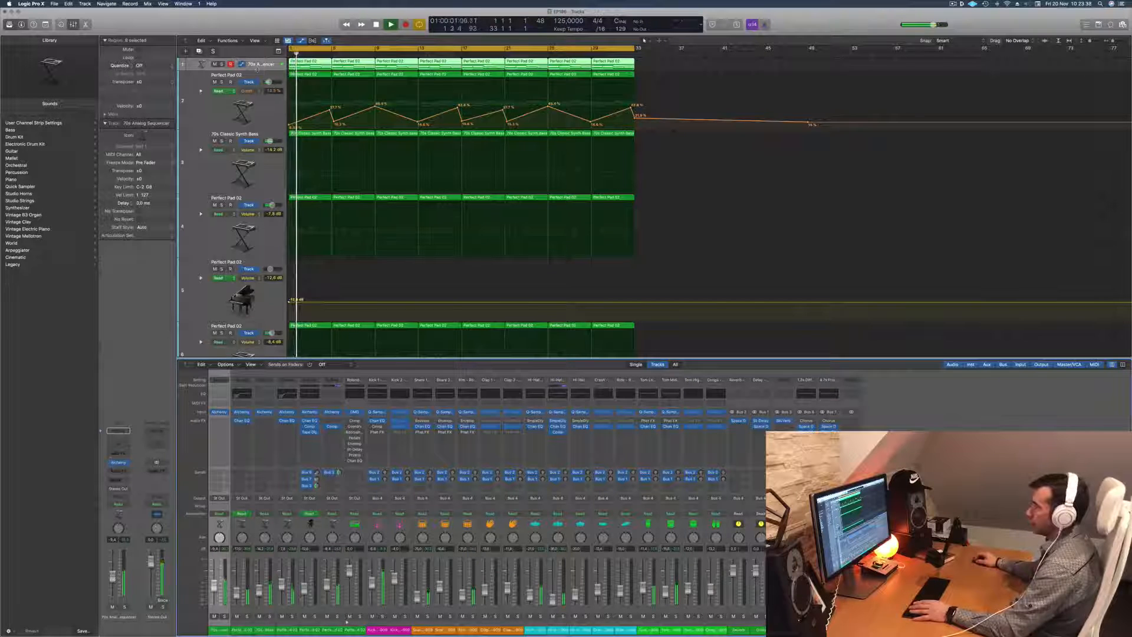
drag(257, 70, 251, 136)
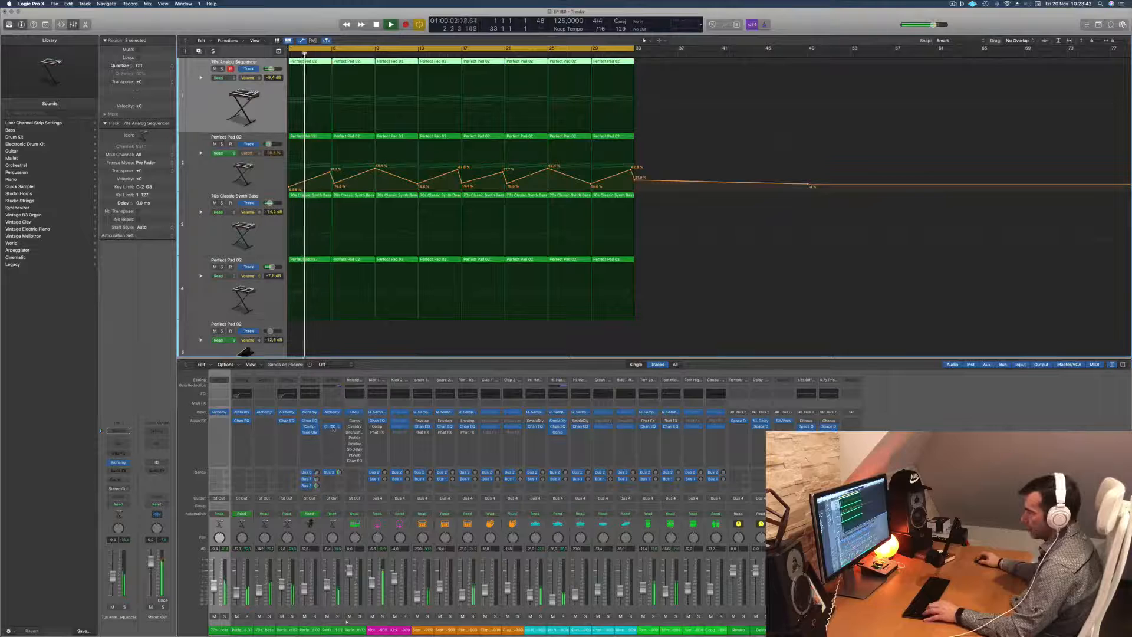
drag(332, 428, 316, 428)
drag(221, 428, 220, 428)
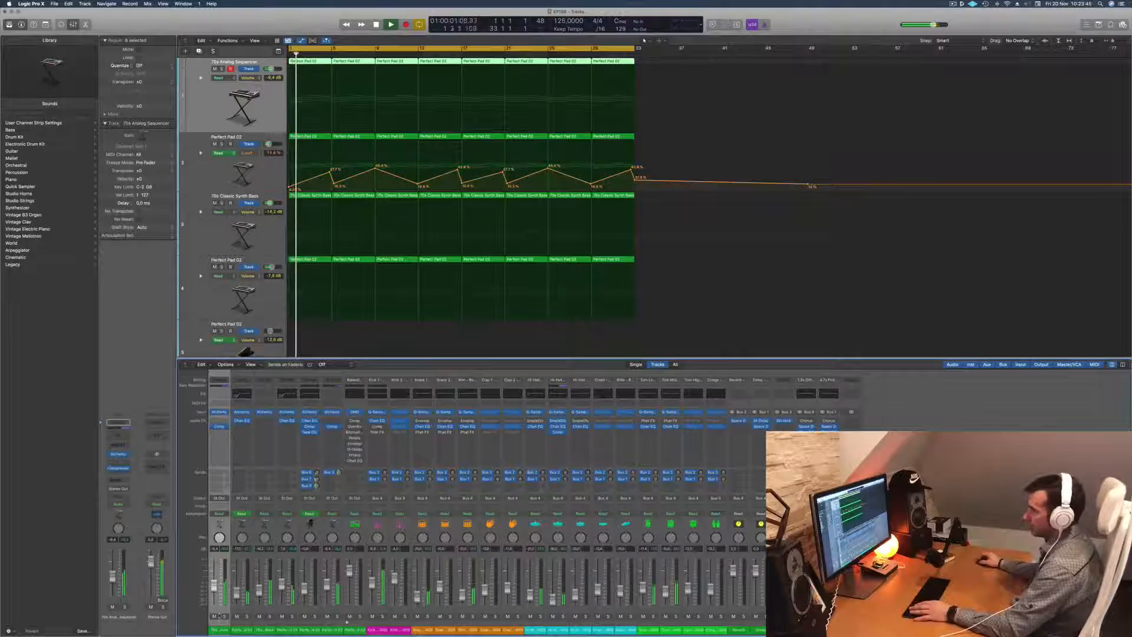
click(224, 616)
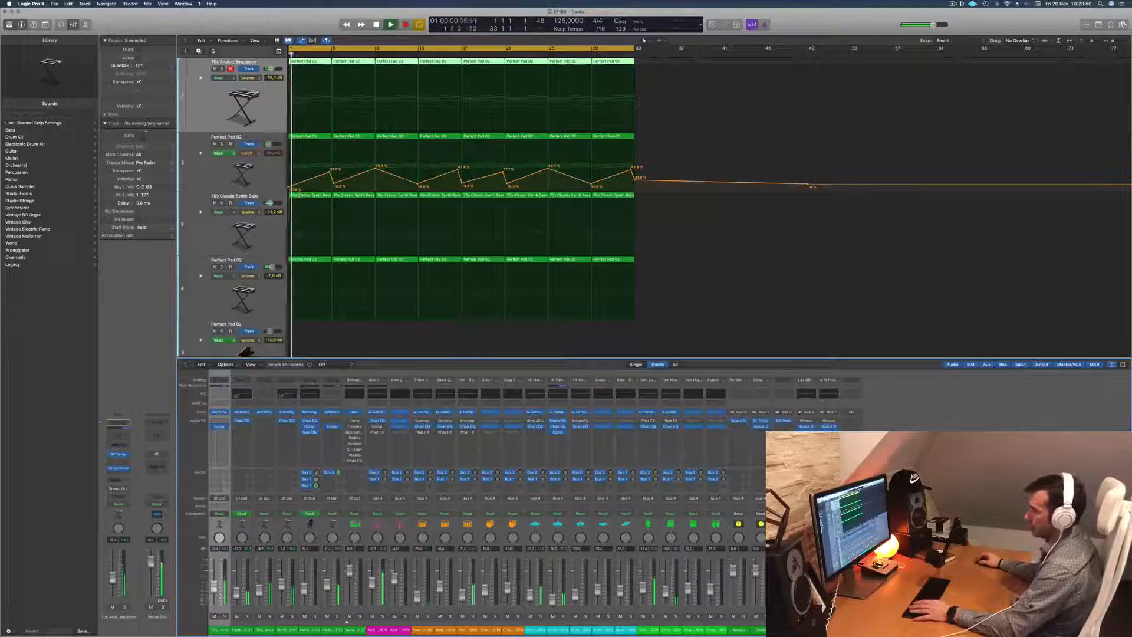
Add a Channel EQ with a low cut at 250 Hz to the 70s Analog Sequencer track and replay from the beginning
key(e)
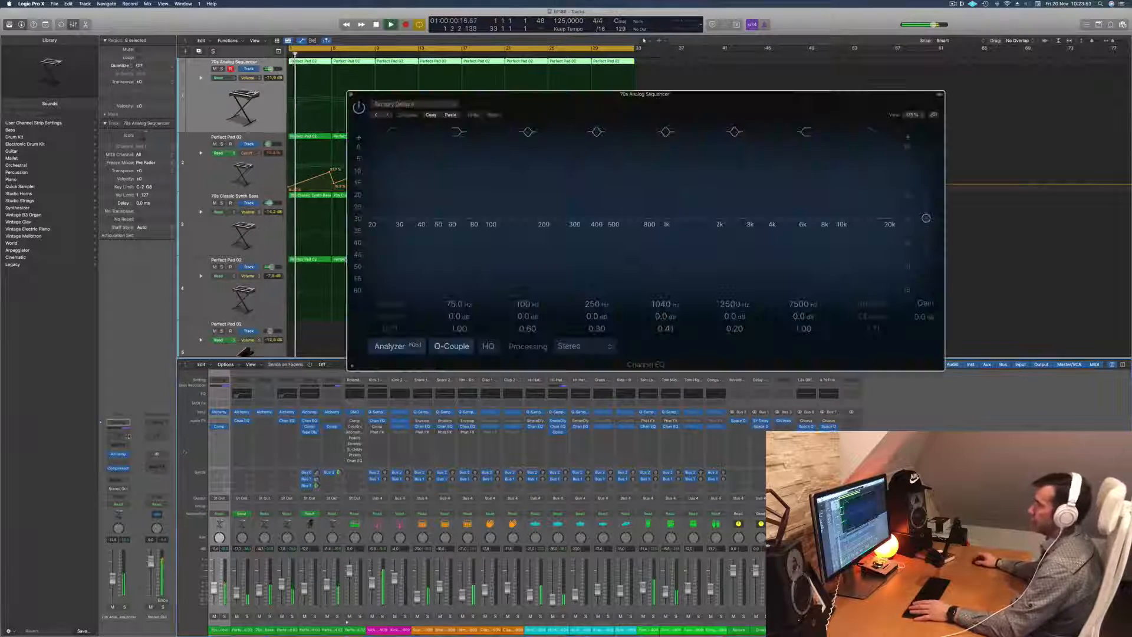
click(380, 132)
drag(372, 219, 562, 231)
drag(513, 98, 480, 132)
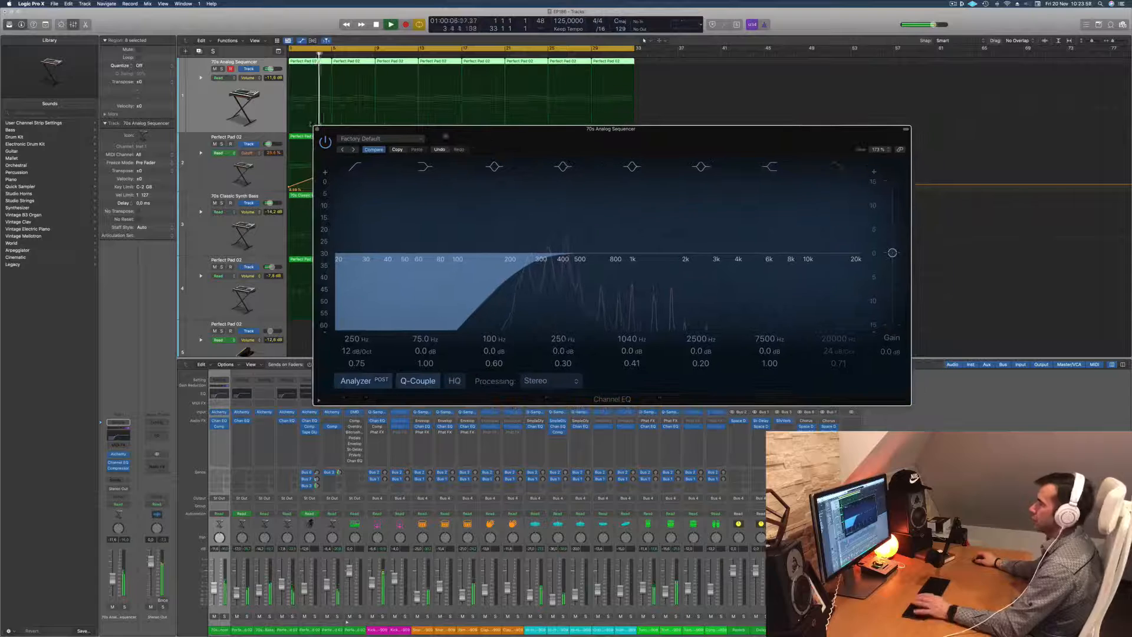
click(317, 129)
key(Return)
key(space)
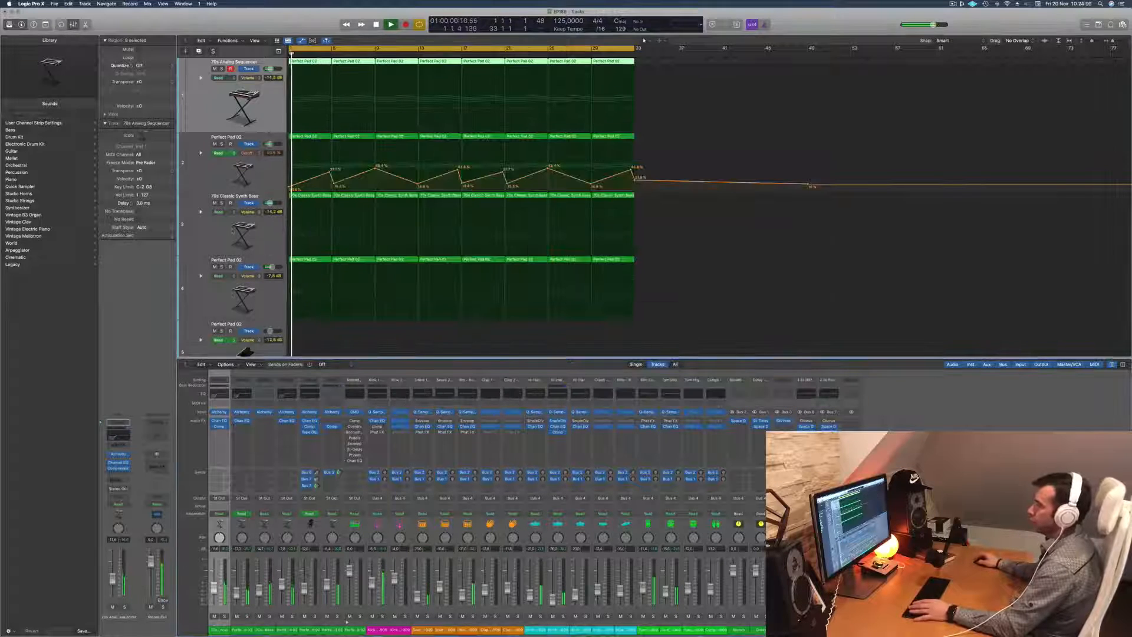
Copy the Compressor from the 70s Analog Sequencer channel onto the 70s Classic Synth Bass channel and close the mixer
click(209, 239)
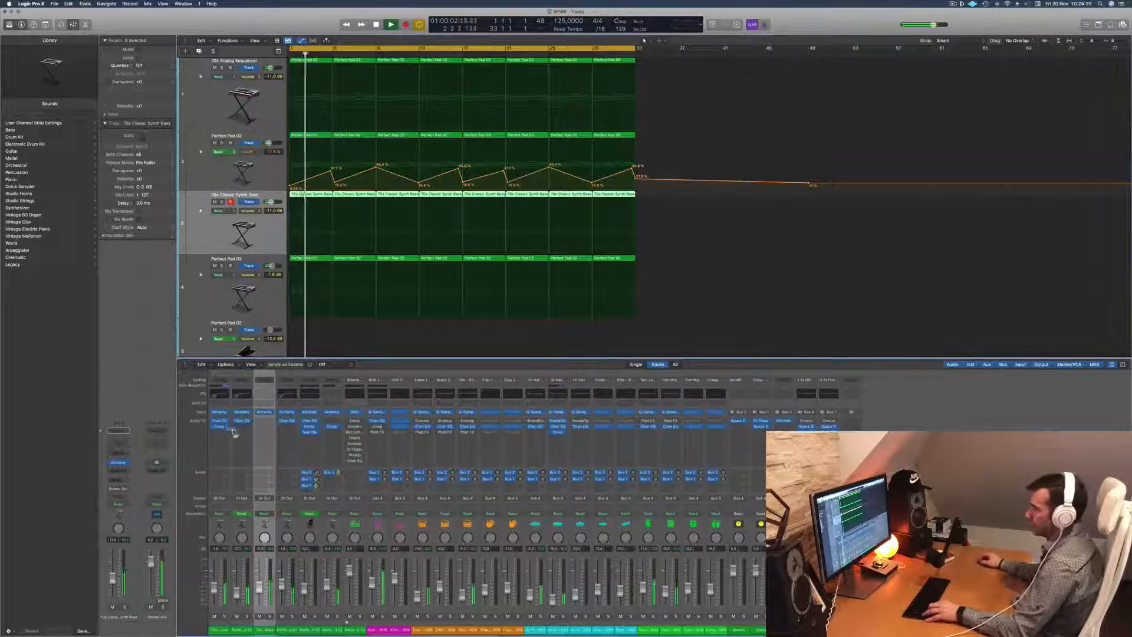
drag(268, 433, 266, 432)
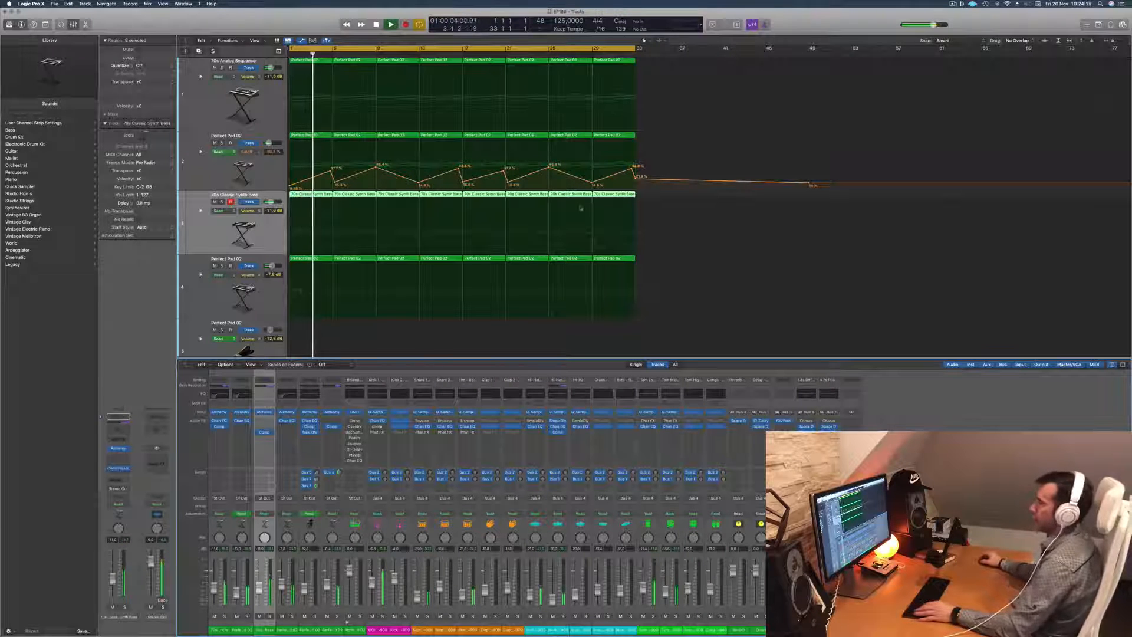
key(x)
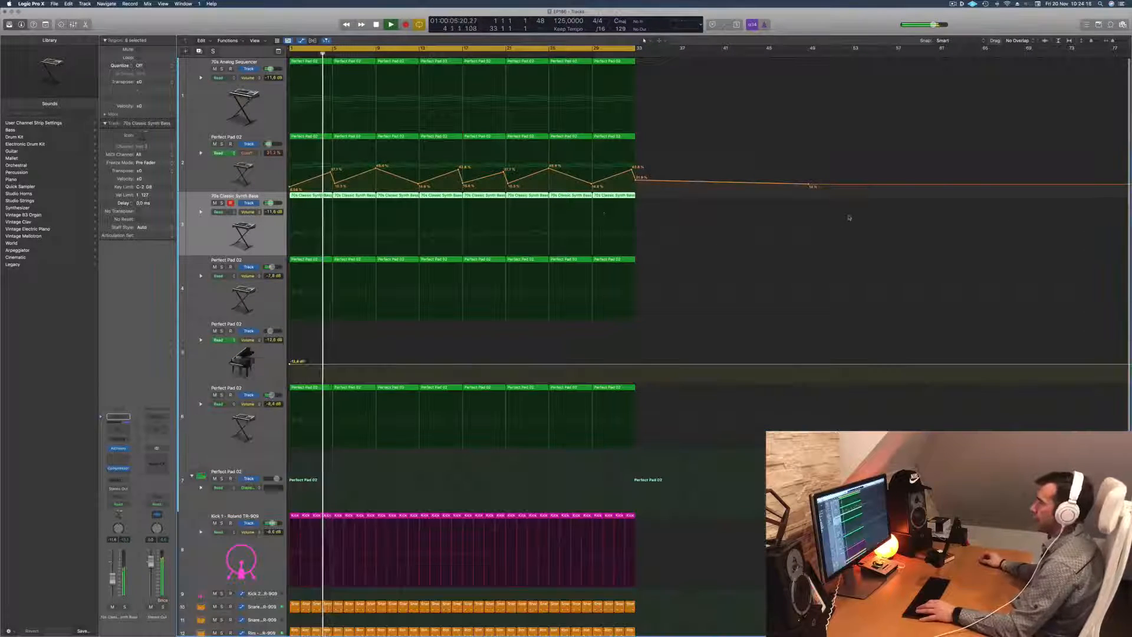
Delete the volume automation from the Perfect Pad 02 track with the piano icon, which holds no regions
key(super+Up)
key(super+Up)
key(super+Up)
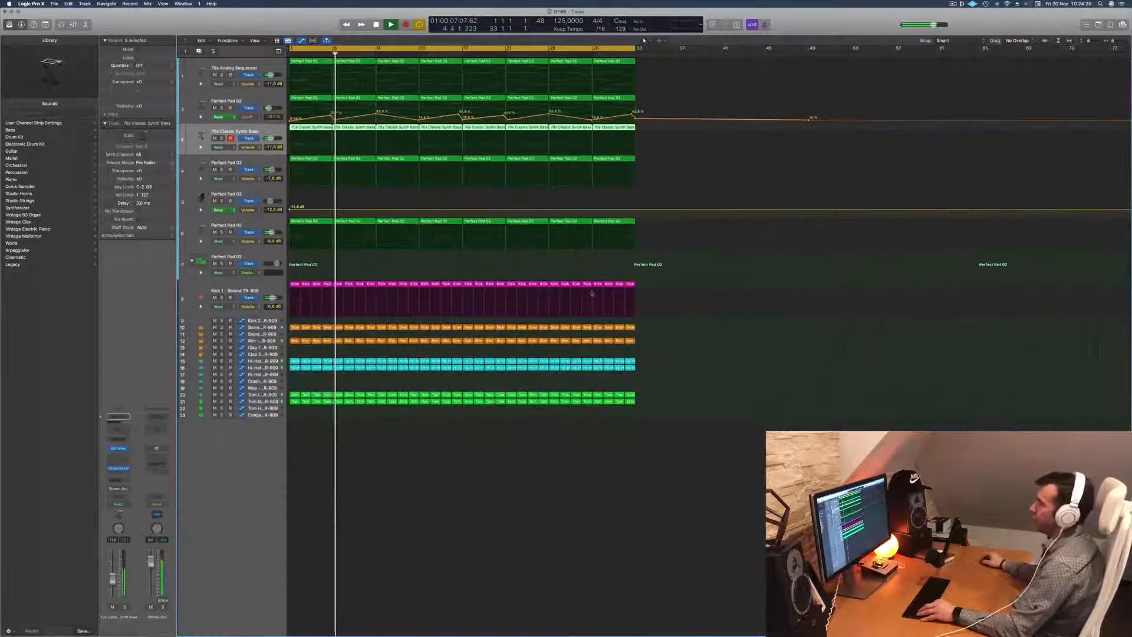
click(267, 192)
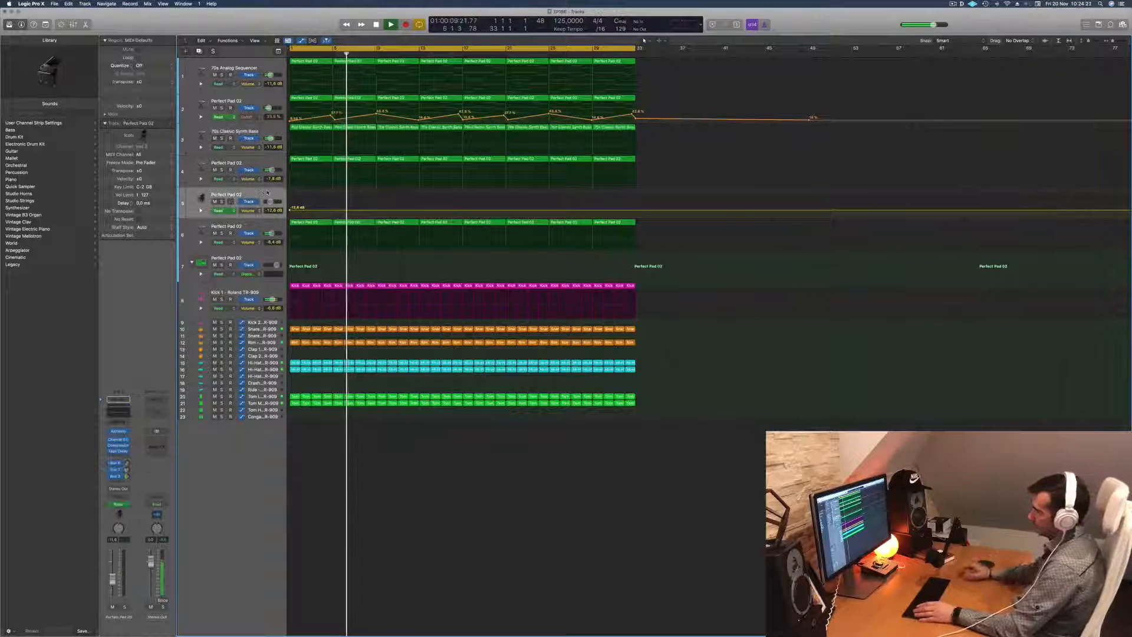
key(ctrl+super+BackSpace)
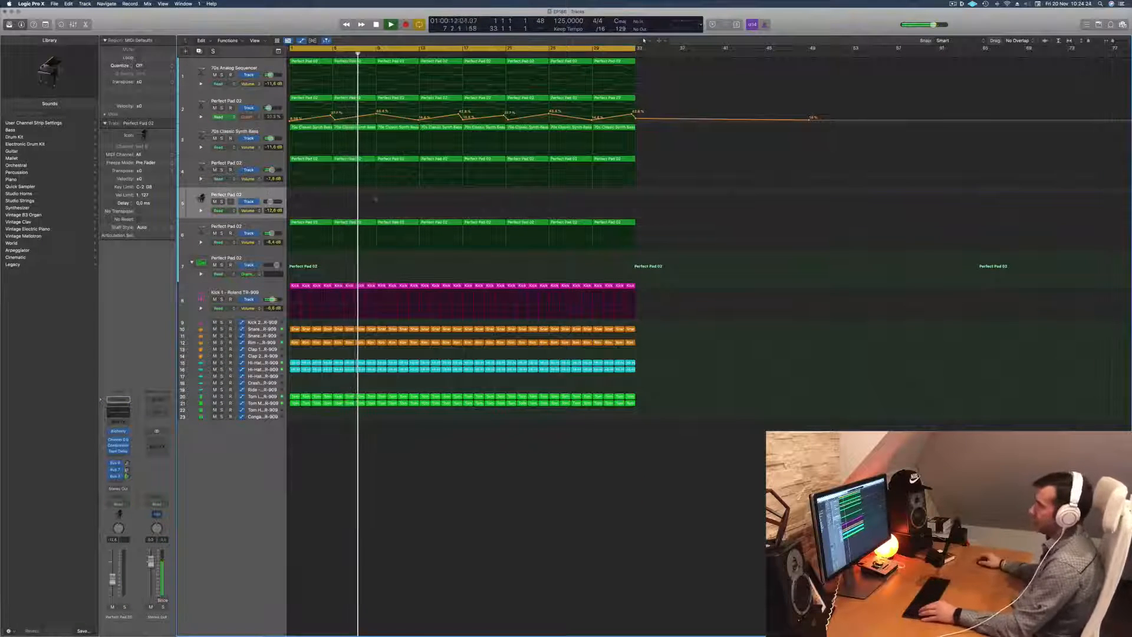
Display the secondary ruler with time positions above the arrangement
scroll(377, 204, down, 2)
scroll(376, 204, up, 3)
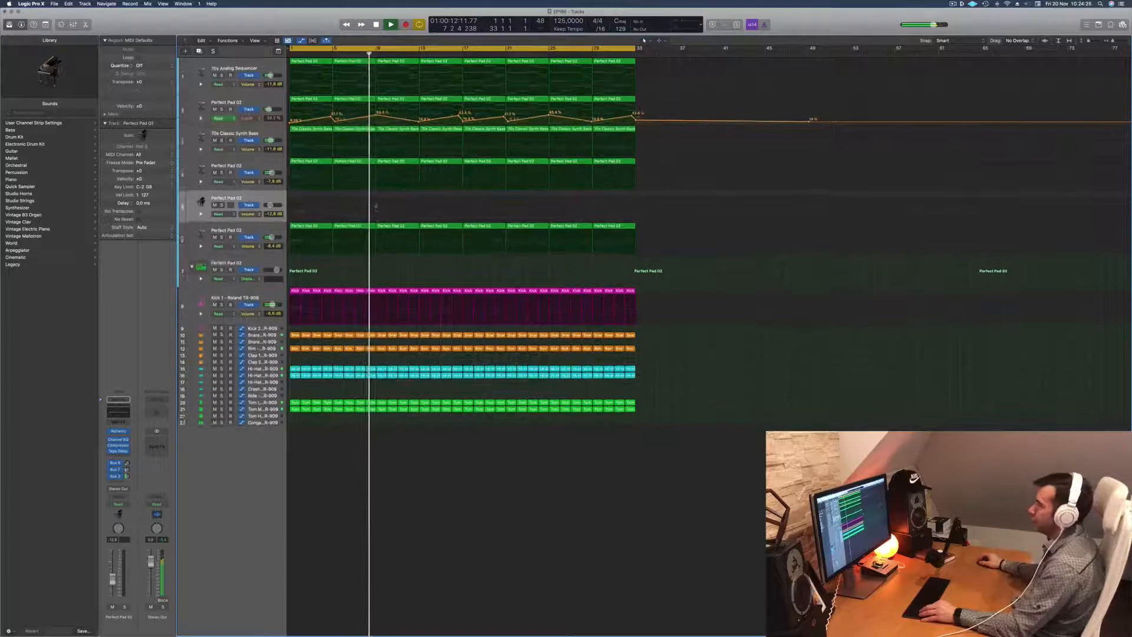
scroll(377, 205, up, 2)
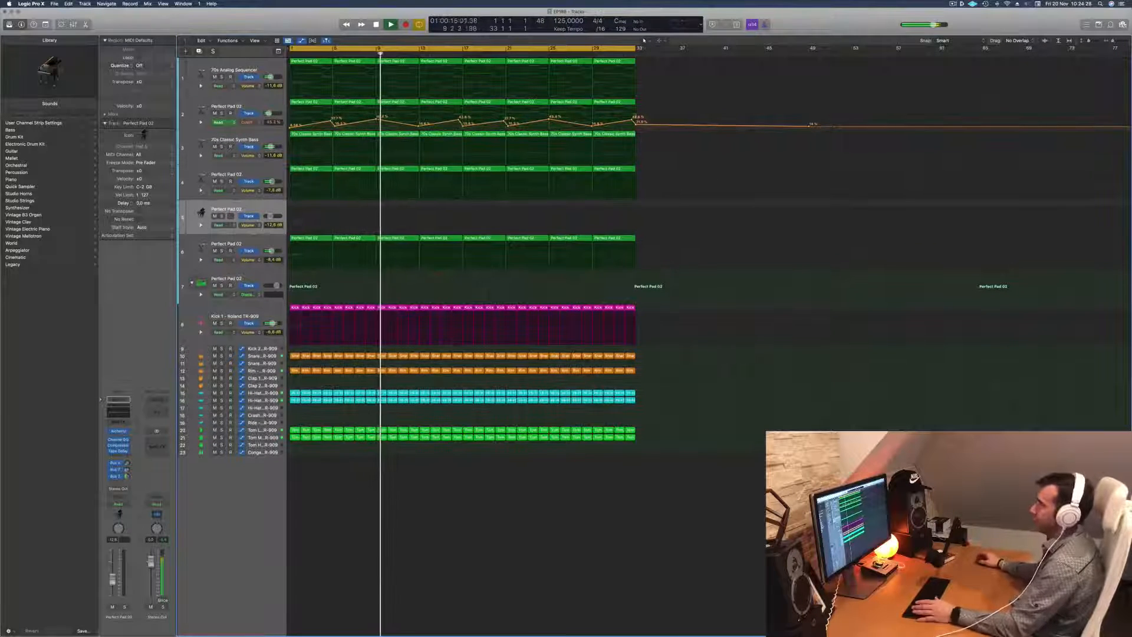
key(g)
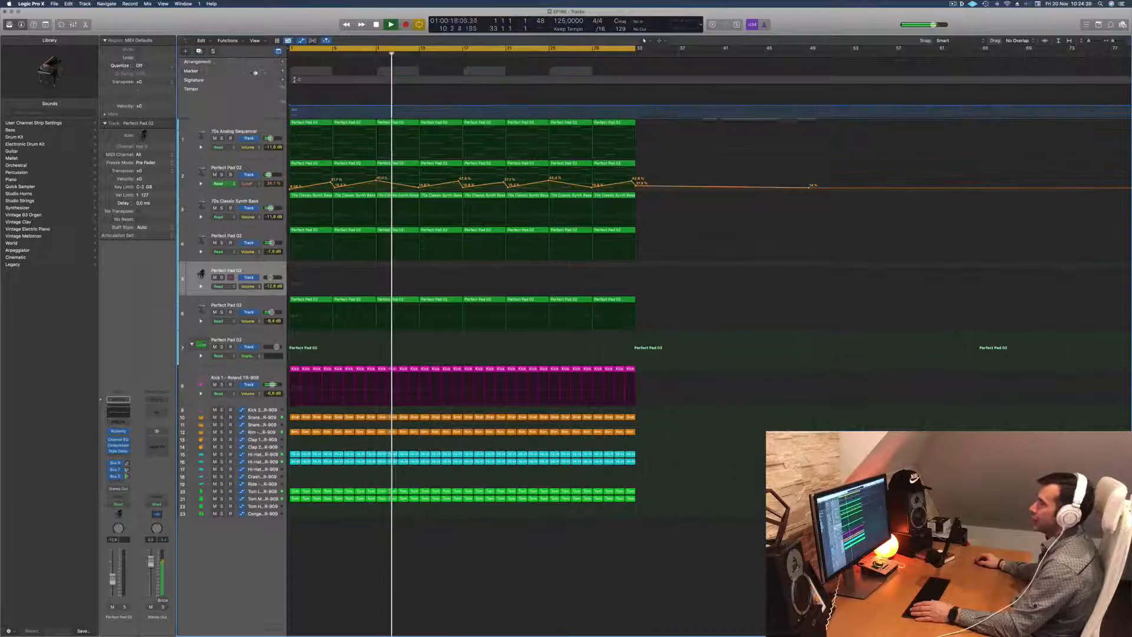
key(g)
click(255, 40)
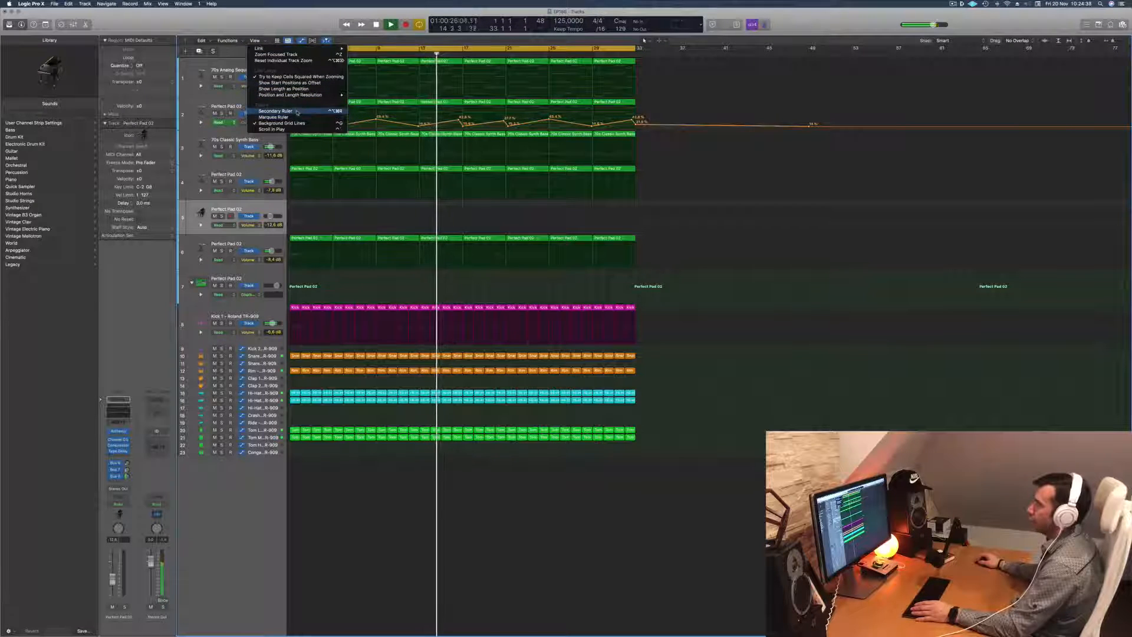
click(298, 111)
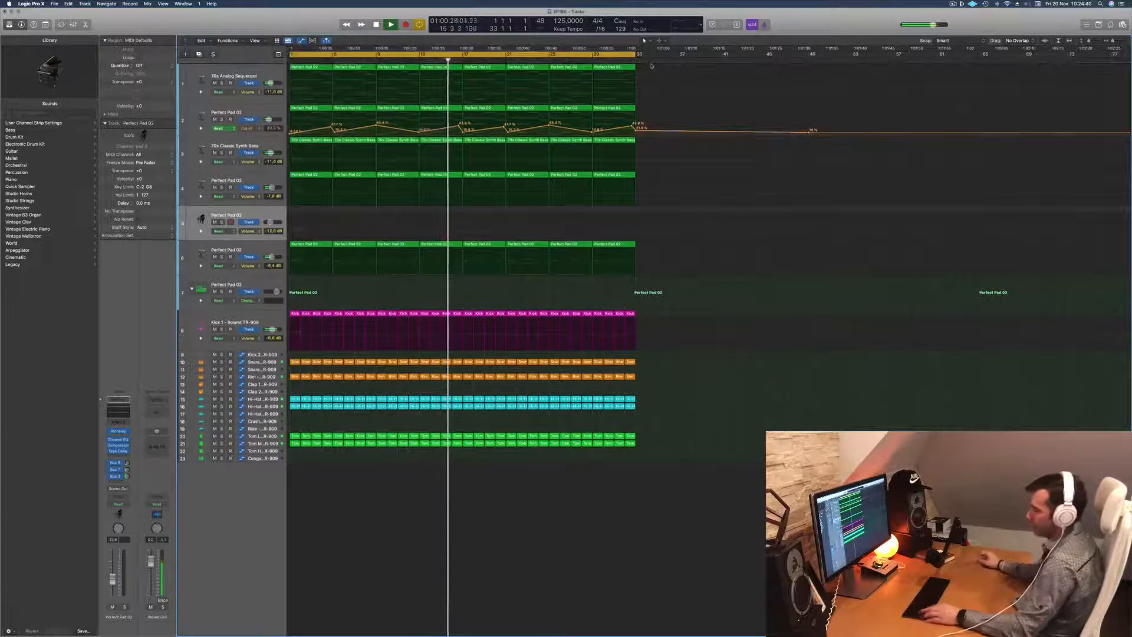
Select all regions and repeat them once so the copies start at bar 33, fitting the extended arrangement in view
key(super+a)
key(super+r)
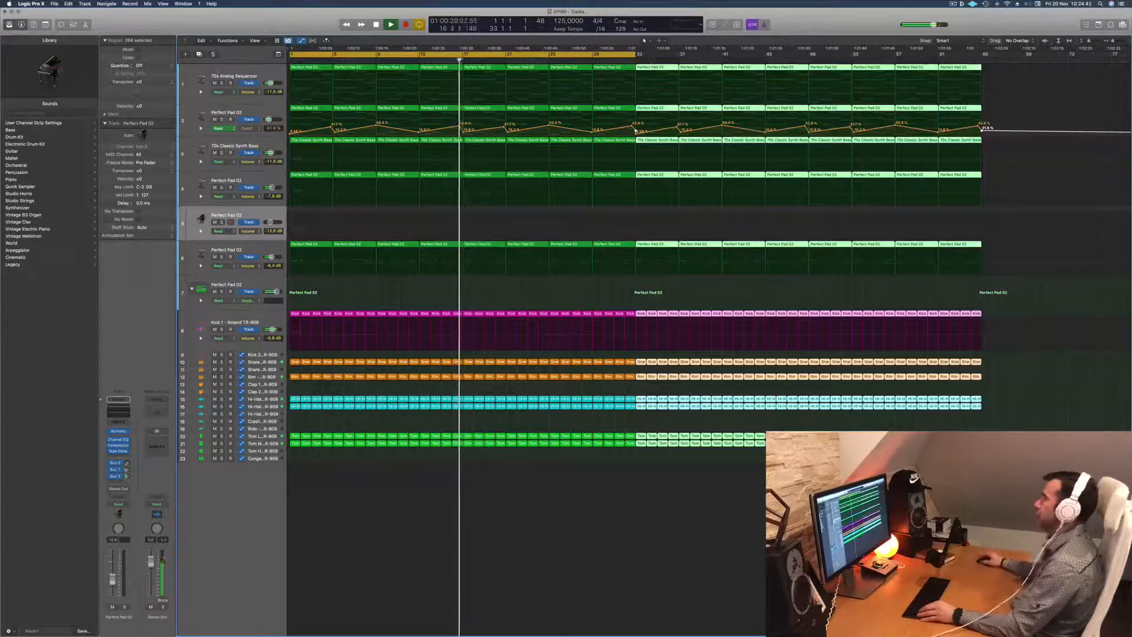
key(super+Left)
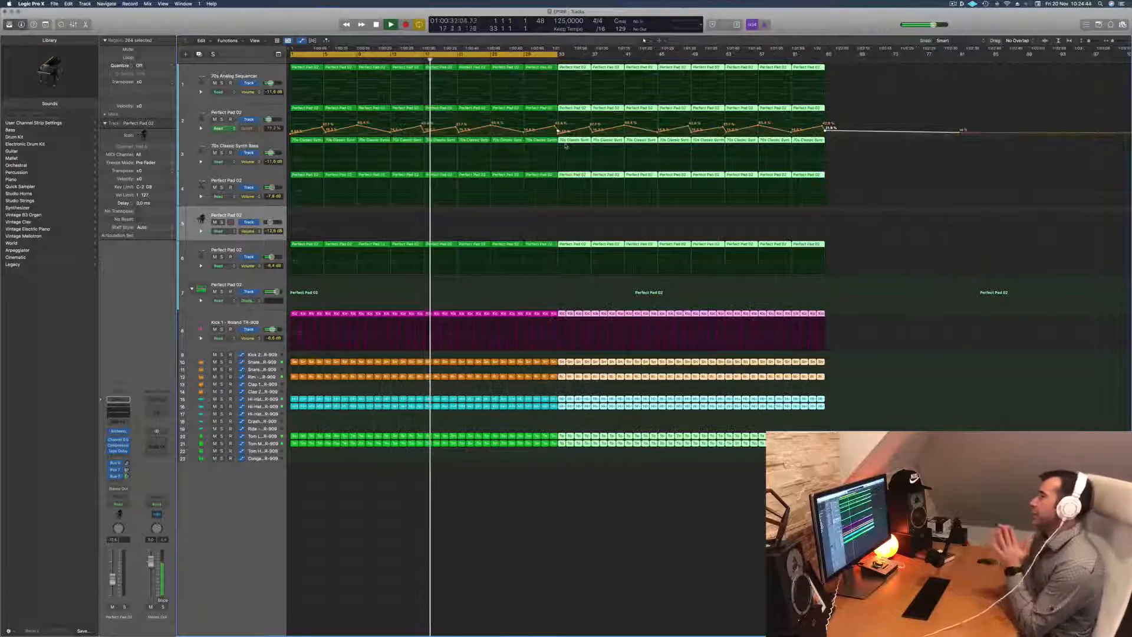